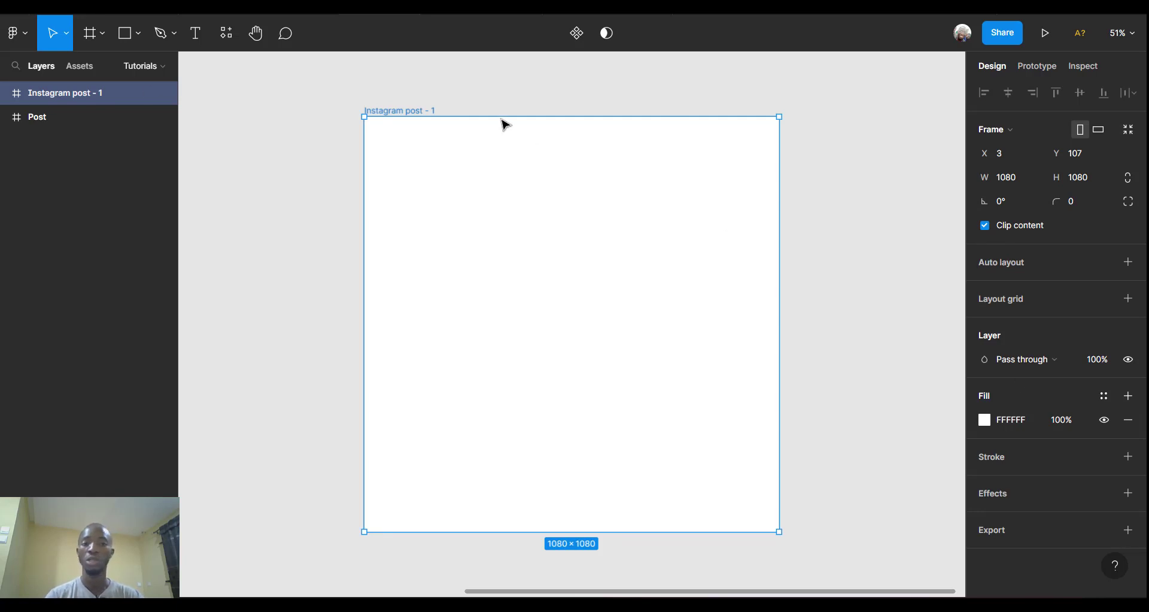
# Draw a grey 576×1080 rectangle down the left side of the post frame, flush with its left edge.
pyautogui.hscroll(3, 511, 189)
pyautogui.scroll(3, 519, 181)
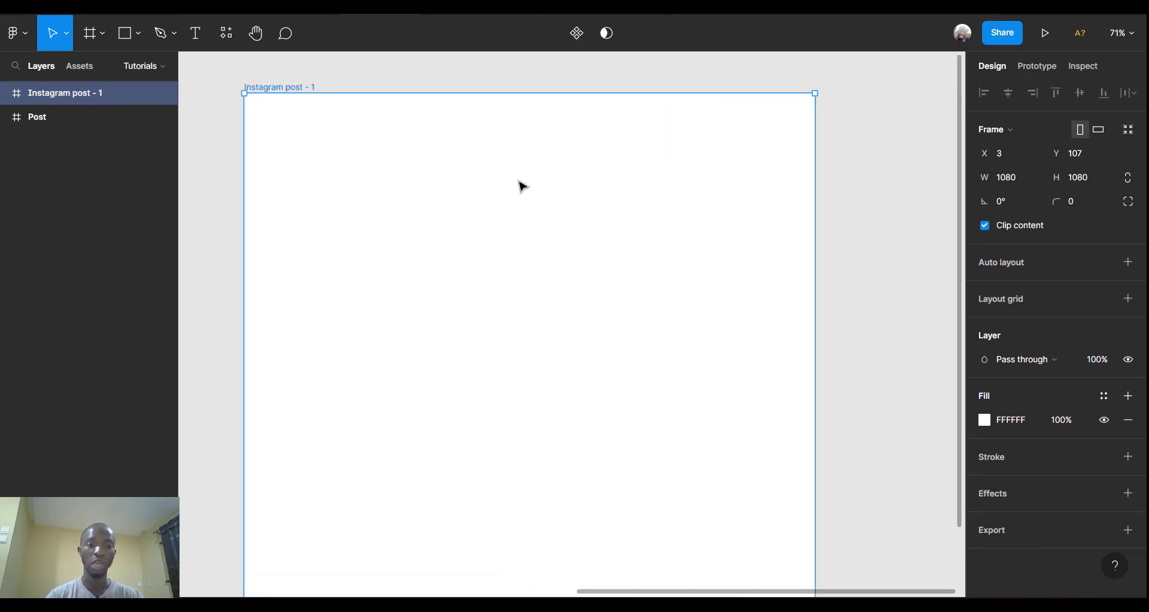
pyautogui.scroll(-2, 519, 185)
pyautogui.scroll(-2, 519, 185)
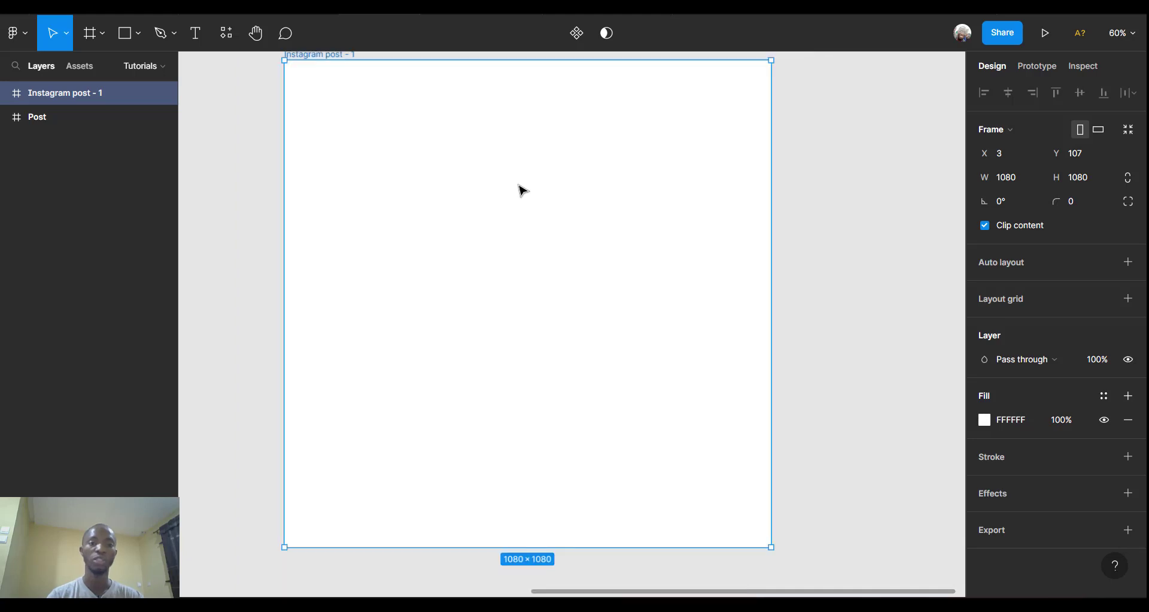
pyautogui.scroll(2, 523, 191)
pyautogui.scroll(-1, 523, 191)
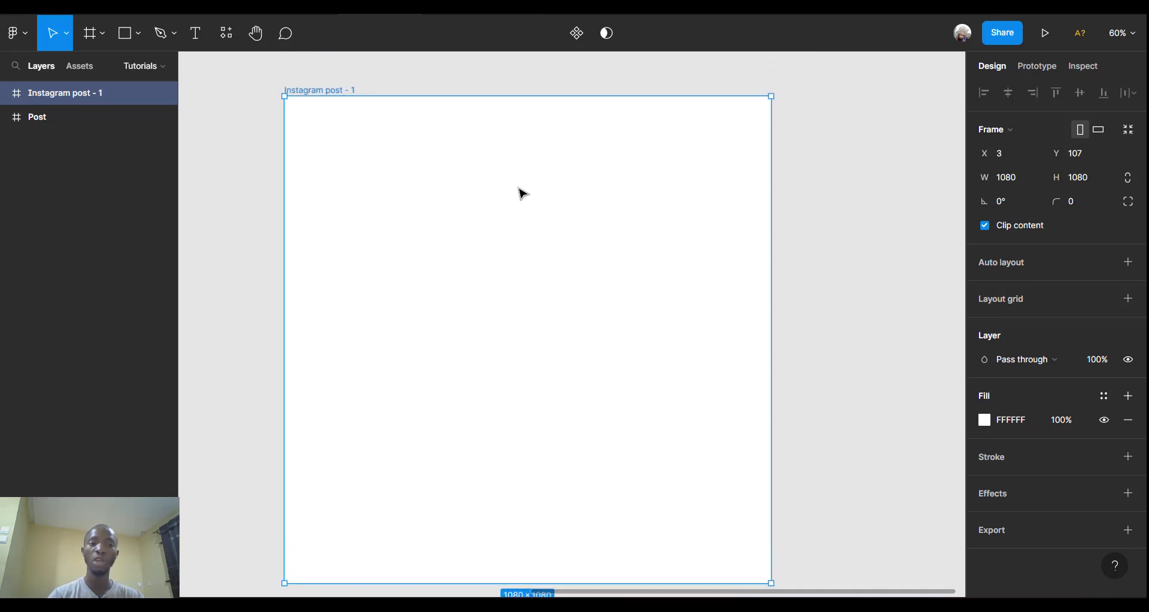
pyautogui.click(125, 36)
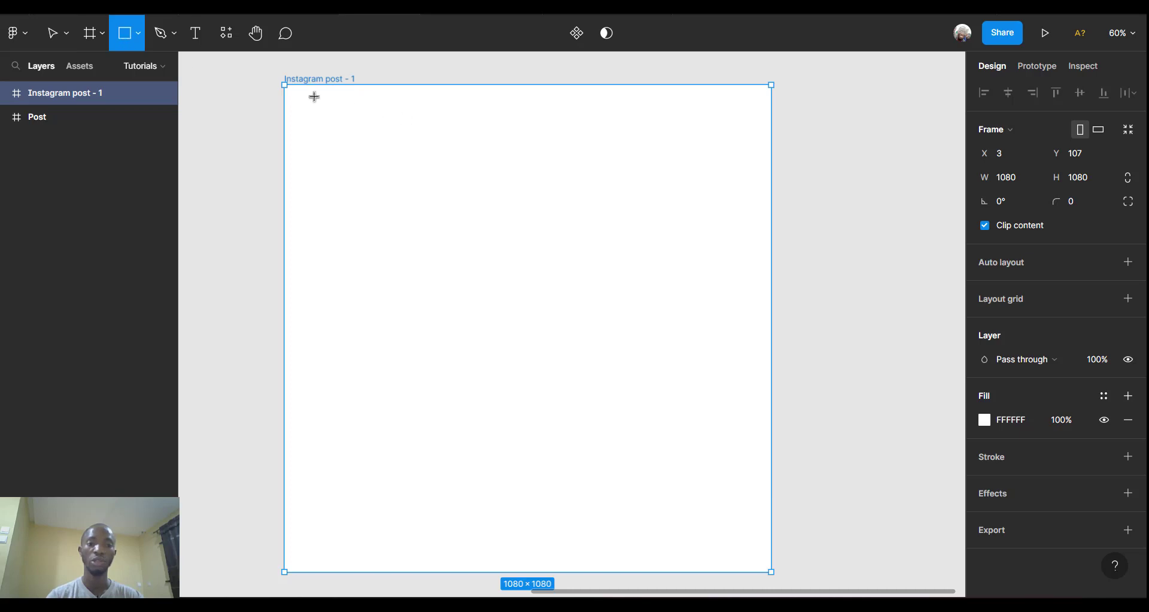
pyautogui.moveTo(293, 90)
pyautogui.mouseDown()
pyautogui.moveTo(512, 334)
pyautogui.moveTo(545, 494)
pyautogui.mouseUp()
pyautogui.moveTo(545, 546); pyautogui.dragTo(544, 571)
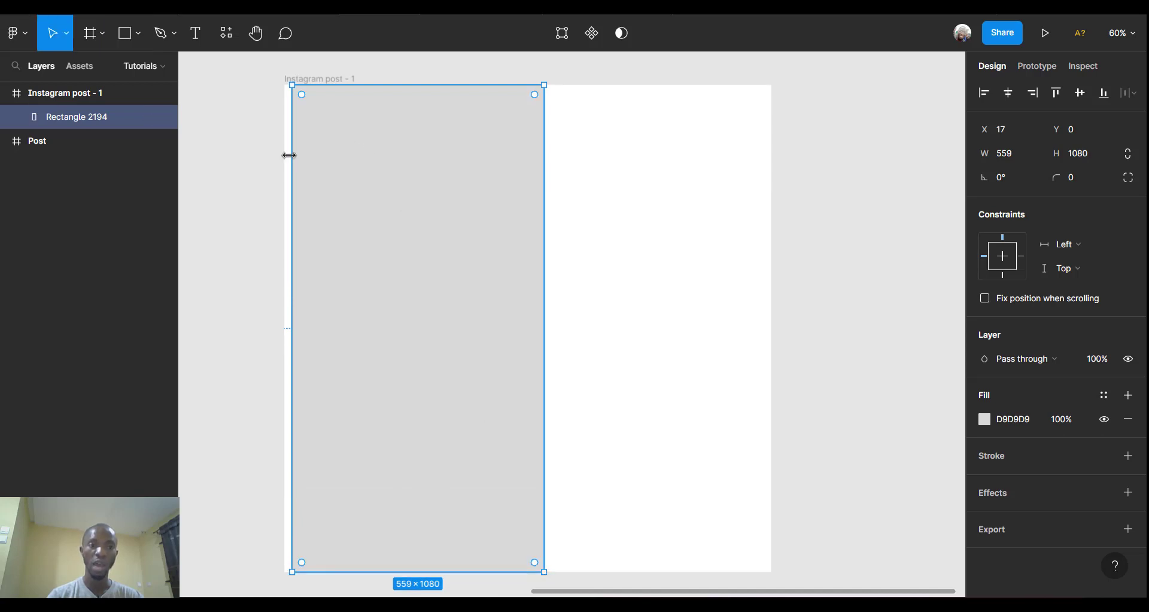
pyautogui.moveTo(289, 154); pyautogui.dragTo(283, 155)
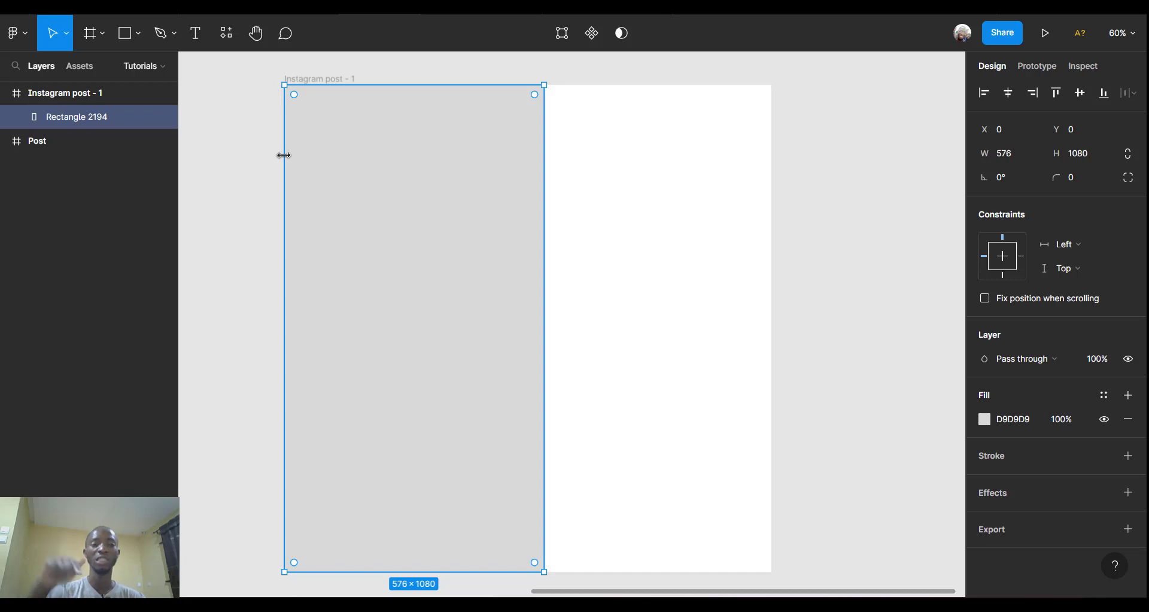
# Rename the Instagram post frame to 'Ad Banner'.
pyautogui.click(322, 76)
pyautogui.doubleClick(322, 76)
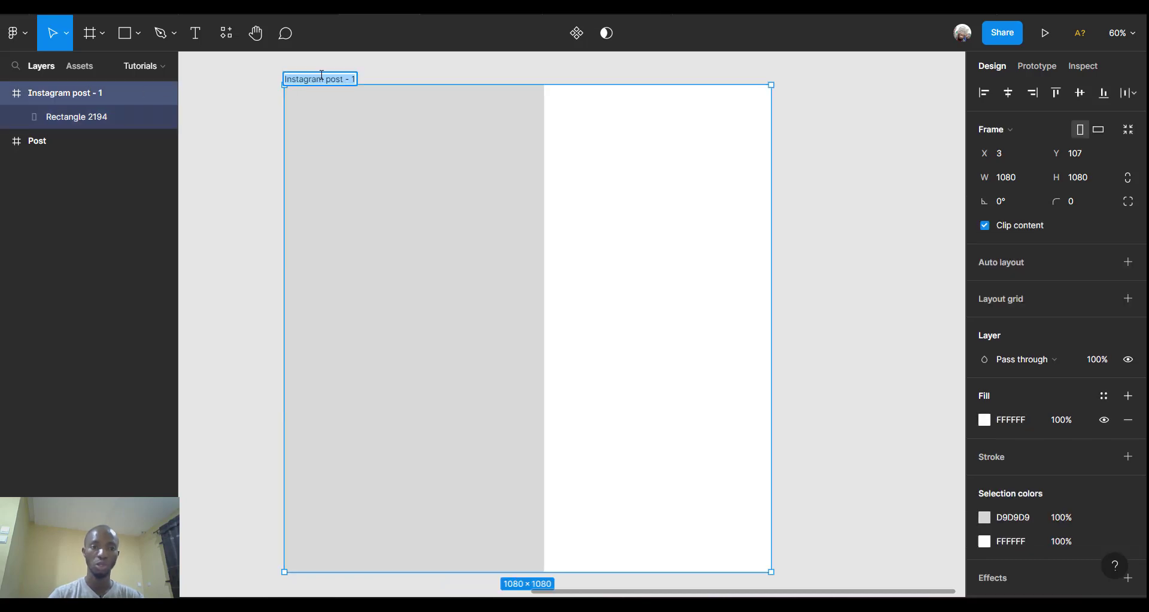
pyautogui.doubleClick(322, 76)
pyautogui.hotkey('ctrl', 'a')
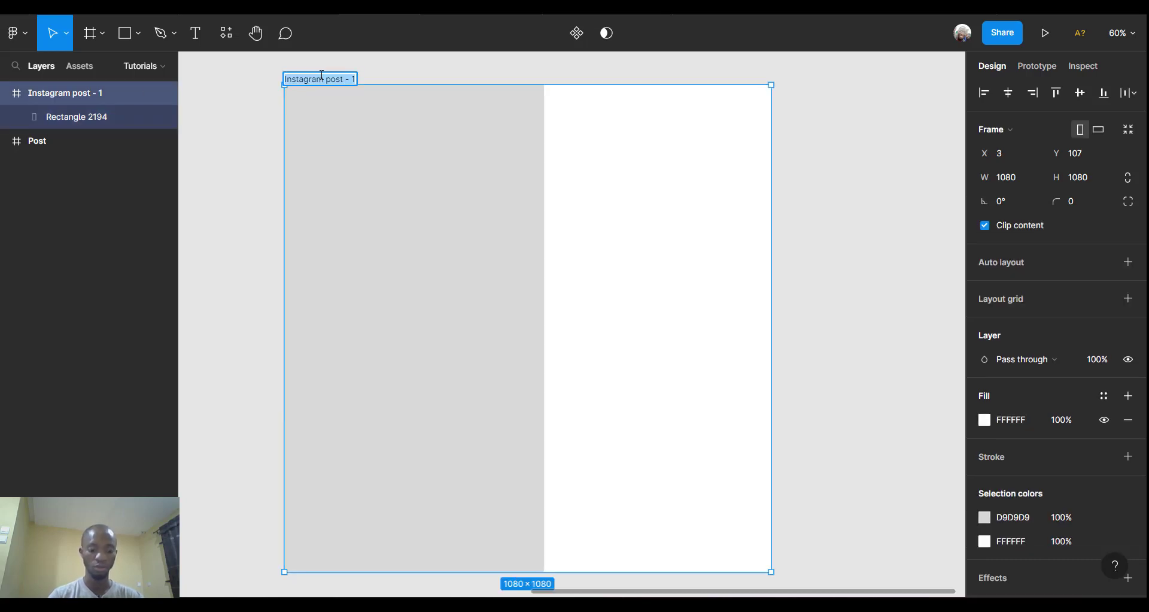
pyautogui.write('Ad Banner')
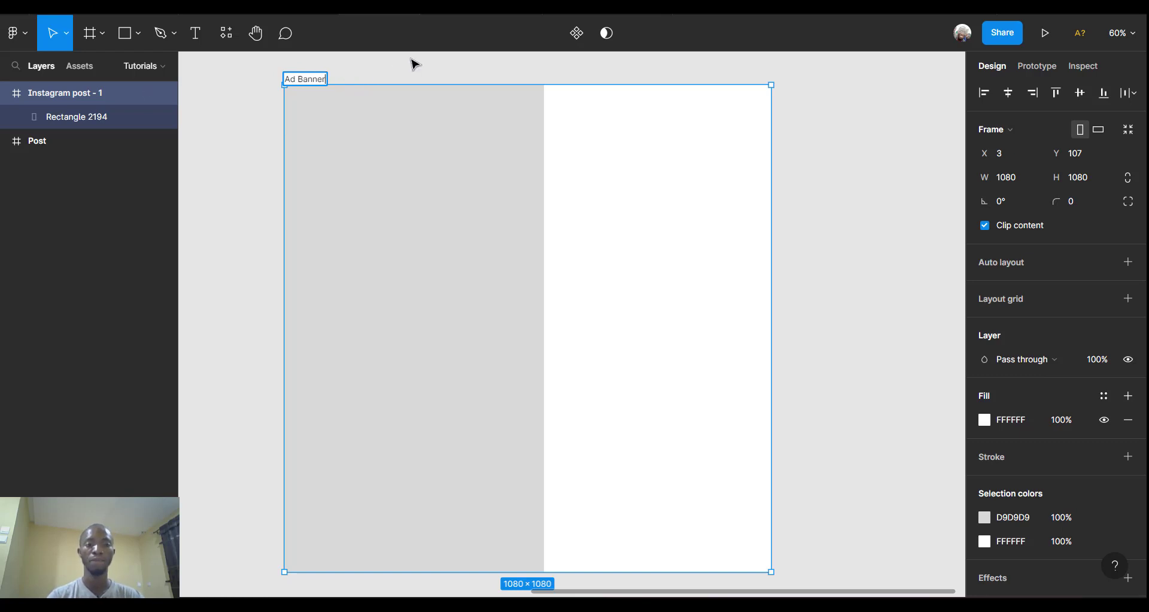
pyautogui.click(402, 187)
# Set the grey left rectangle's width to 696 px.
pyautogui.click(405, 192)
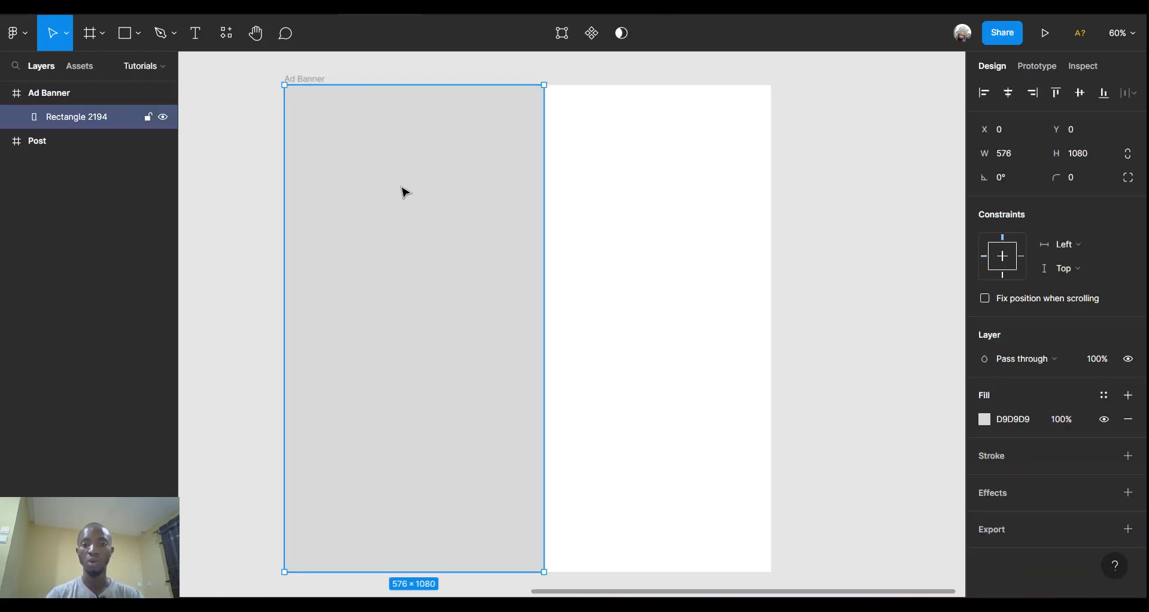
pyautogui.doubleClick(405, 192)
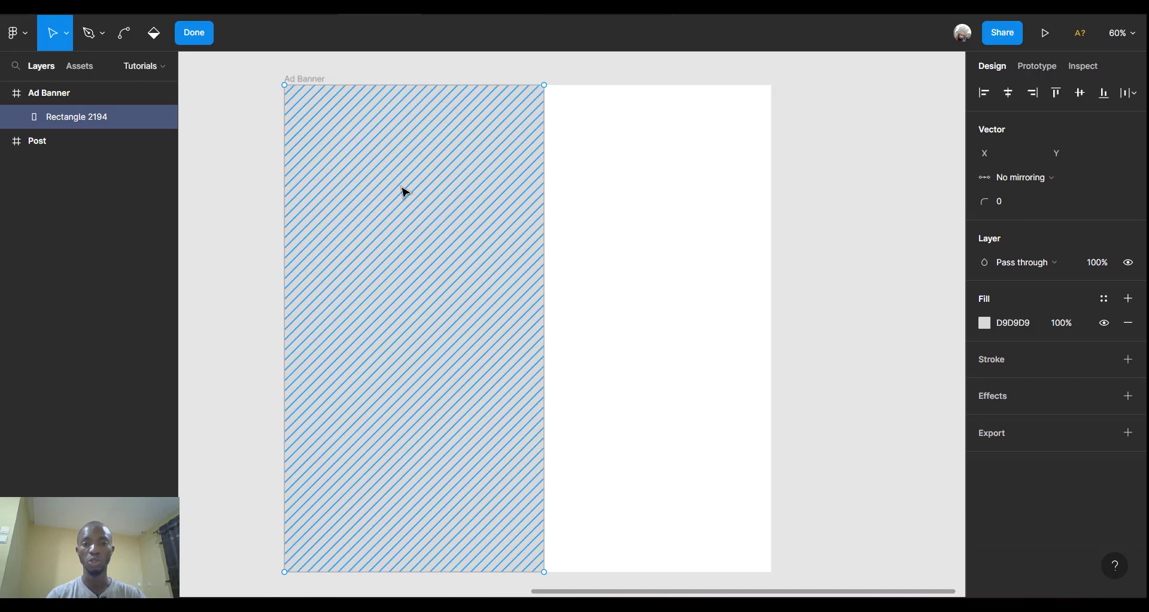
pyautogui.press('Escape')
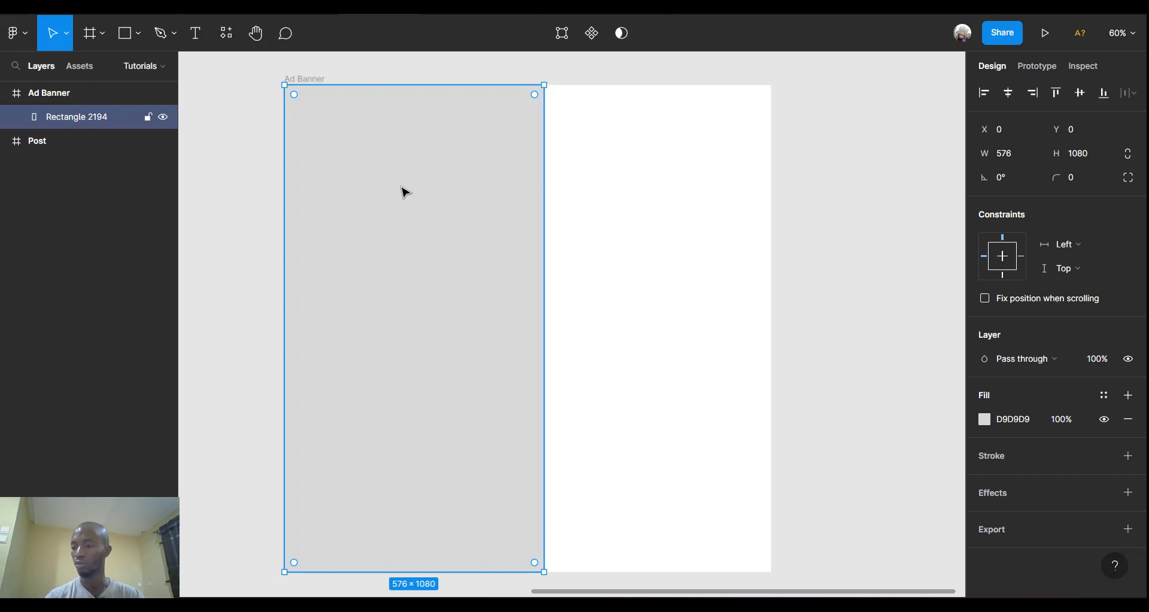
pyautogui.click(1014, 156)
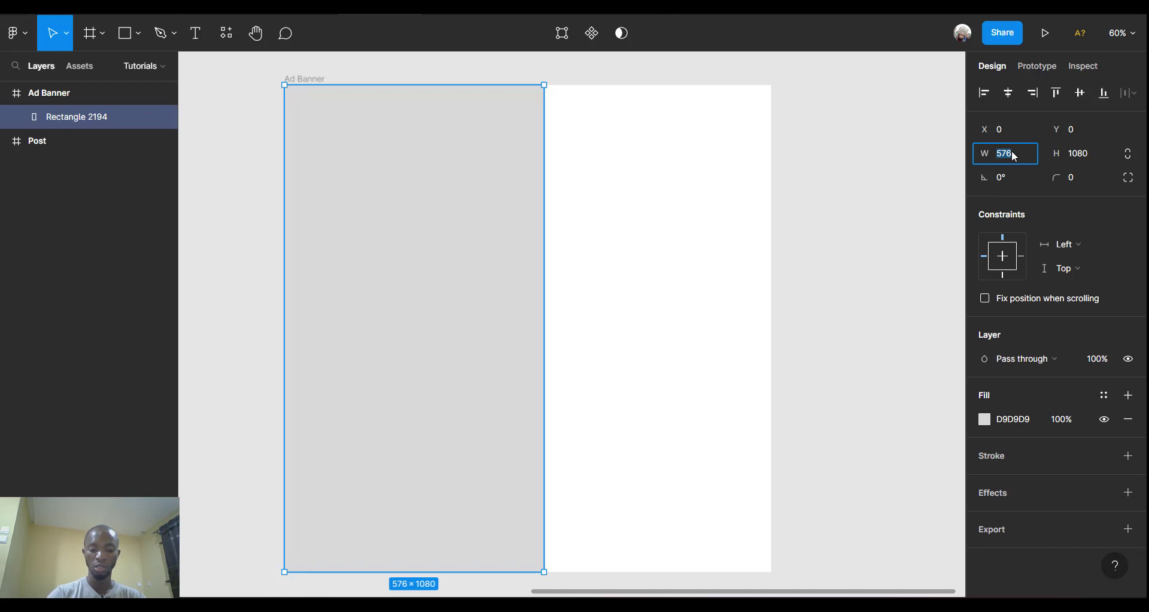
pyautogui.write('6')
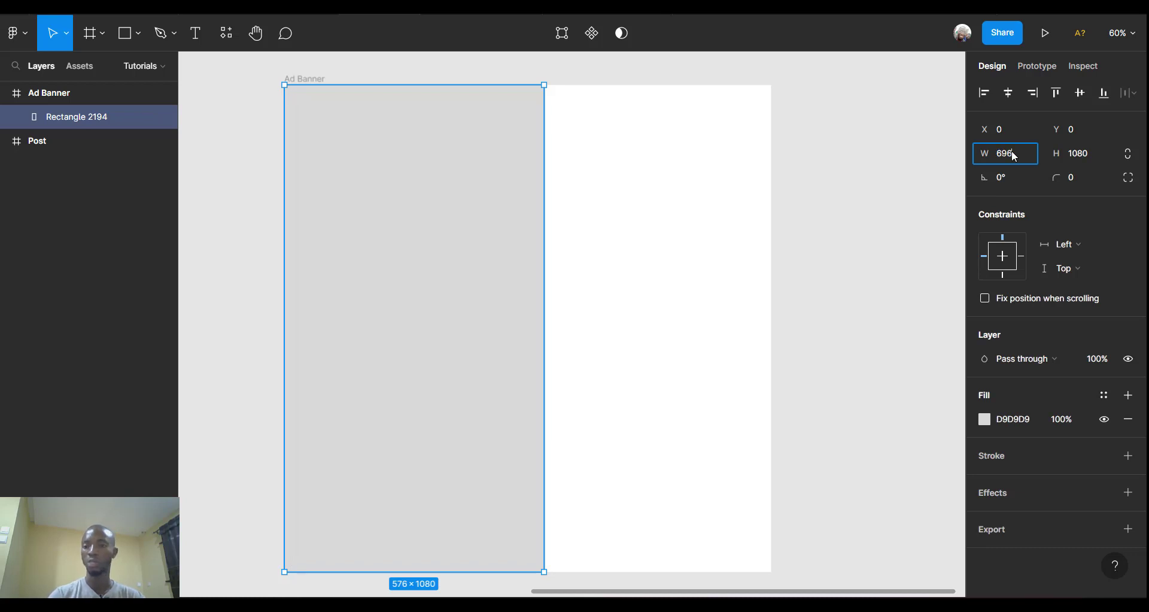
pyautogui.write('96')
pyautogui.press('Return')
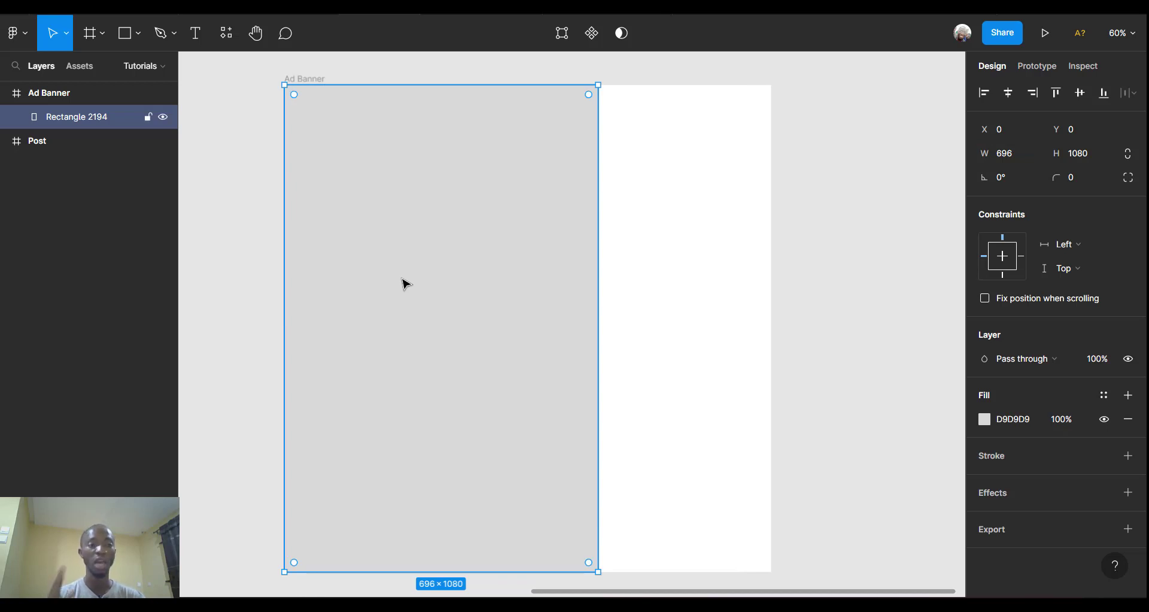
# Draw a narrow rectangle right of the grey area and make it 14 px wide.
pyautogui.click(128, 37)
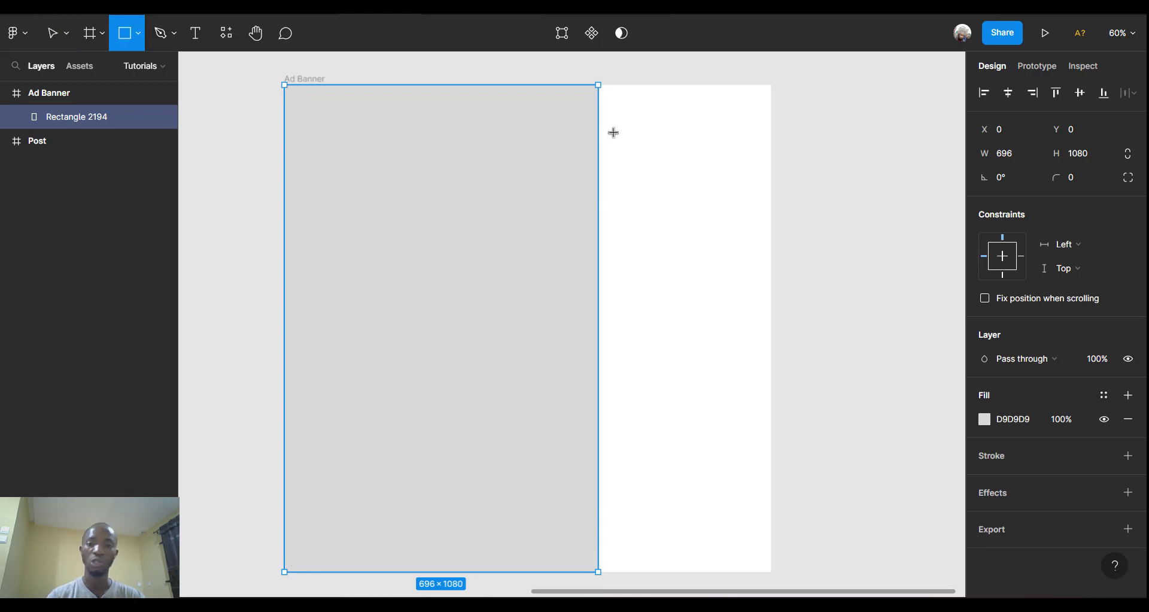
pyautogui.moveTo(613, 132)
pyautogui.mouseDown()
pyautogui.moveTo(656, 218)
pyautogui.moveTo(636, 279)
pyautogui.moveTo(623, 273)
pyautogui.mouseUp()
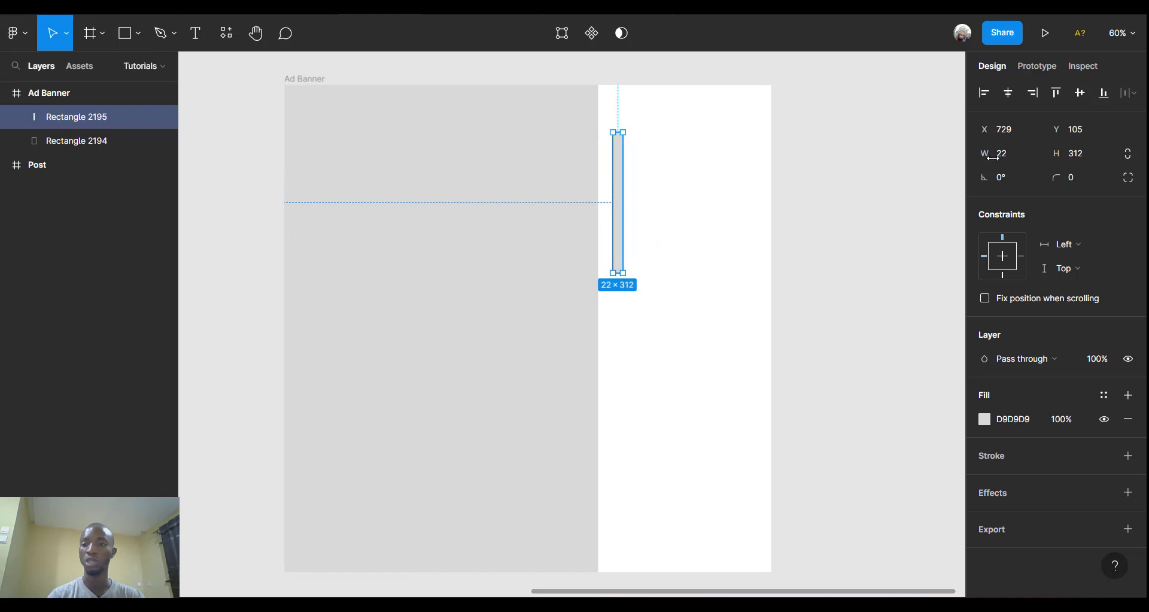
pyautogui.click(1022, 157)
pyautogui.write('14')
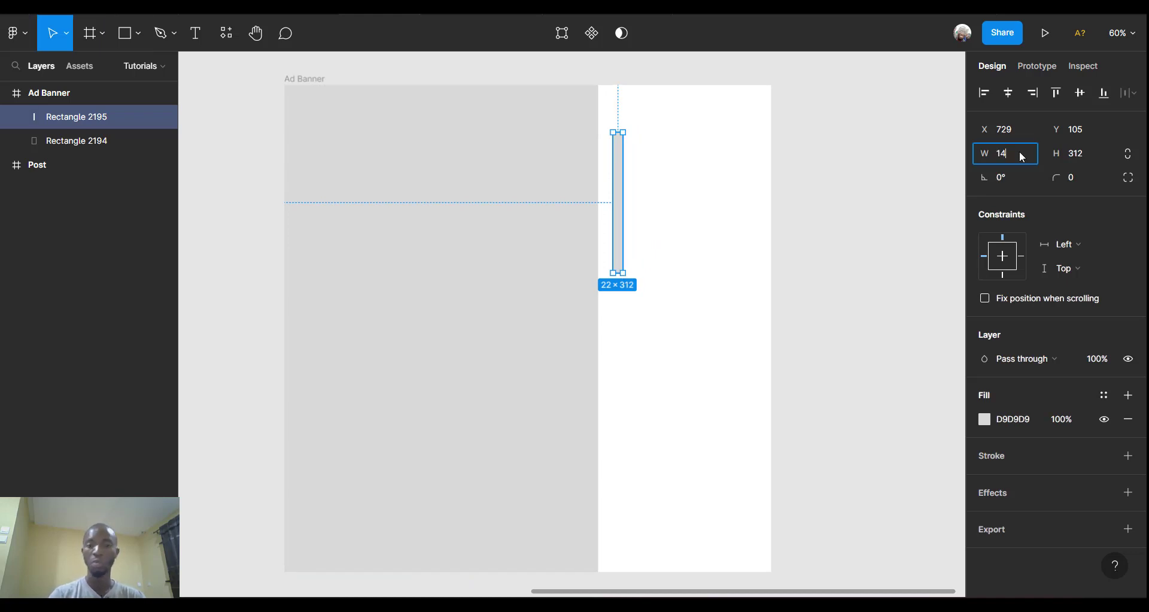
pyautogui.press('Return')
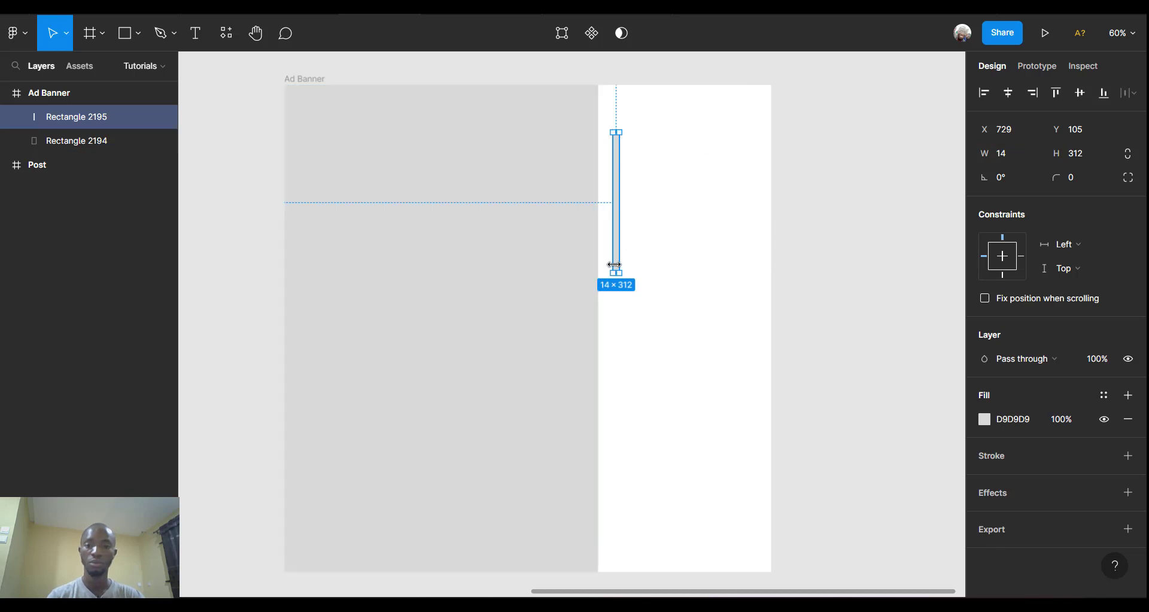
# Stretch the 14 px bar to the full frame height and butt it against the grey rectangle at X 696.
pyautogui.moveTo(616, 274); pyautogui.dragTo(623, 570)
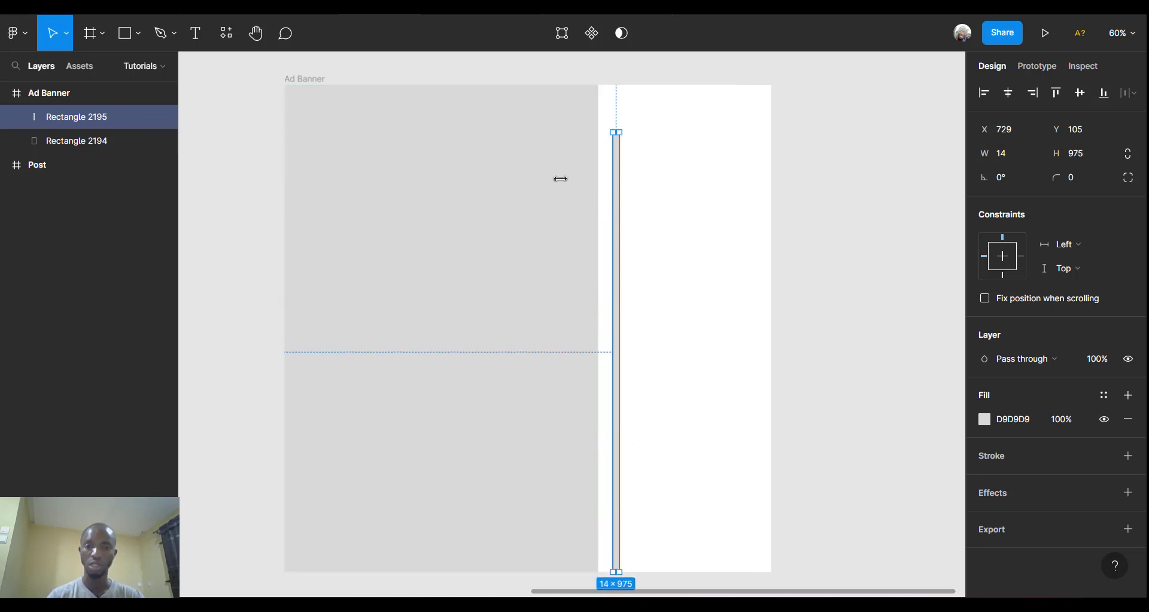
pyautogui.moveTo(615, 131); pyautogui.dragTo(613, 86)
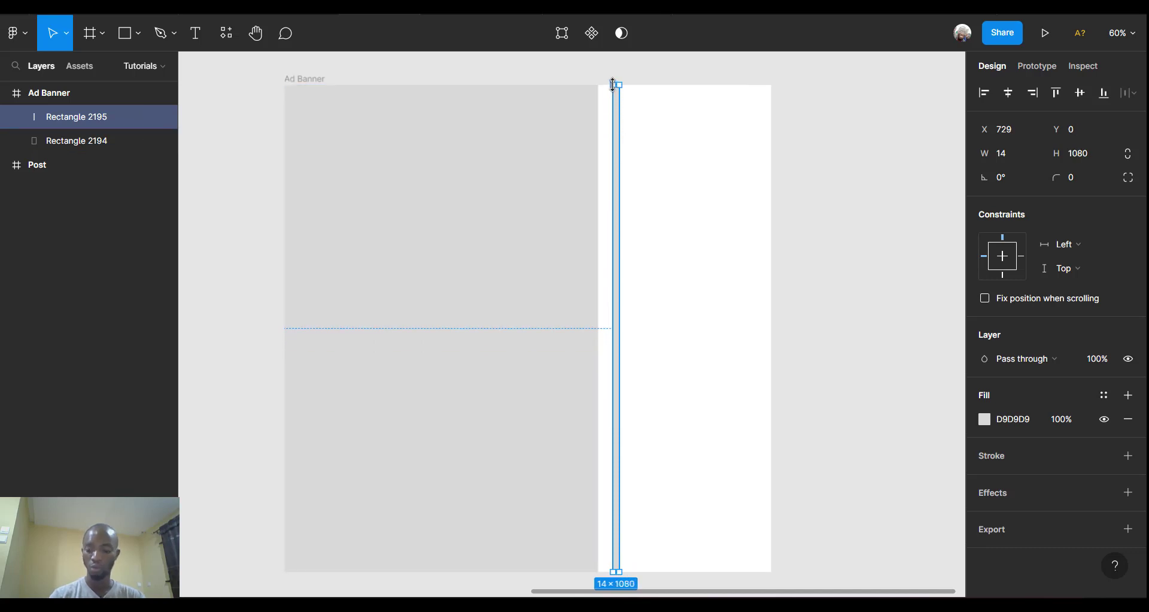
pyautogui.press('Left')
pyautogui.press('Left')
pyautogui.press('Left')
pyautogui.press('Left')
pyautogui.press('Left')
pyautogui.press('Left')
pyautogui.press('Left')
pyautogui.press('Left')
pyautogui.press('Left')
pyautogui.press('Left')
pyautogui.press('Left')
pyautogui.press('Left')
pyautogui.press('Left')
pyautogui.press('Left')
pyautogui.press('Left')
pyautogui.press('Left')
pyautogui.press('Left')
pyautogui.press('Left')
pyautogui.press('Left')
pyautogui.press('Left')
pyautogui.press('Left')
pyautogui.press('Left')
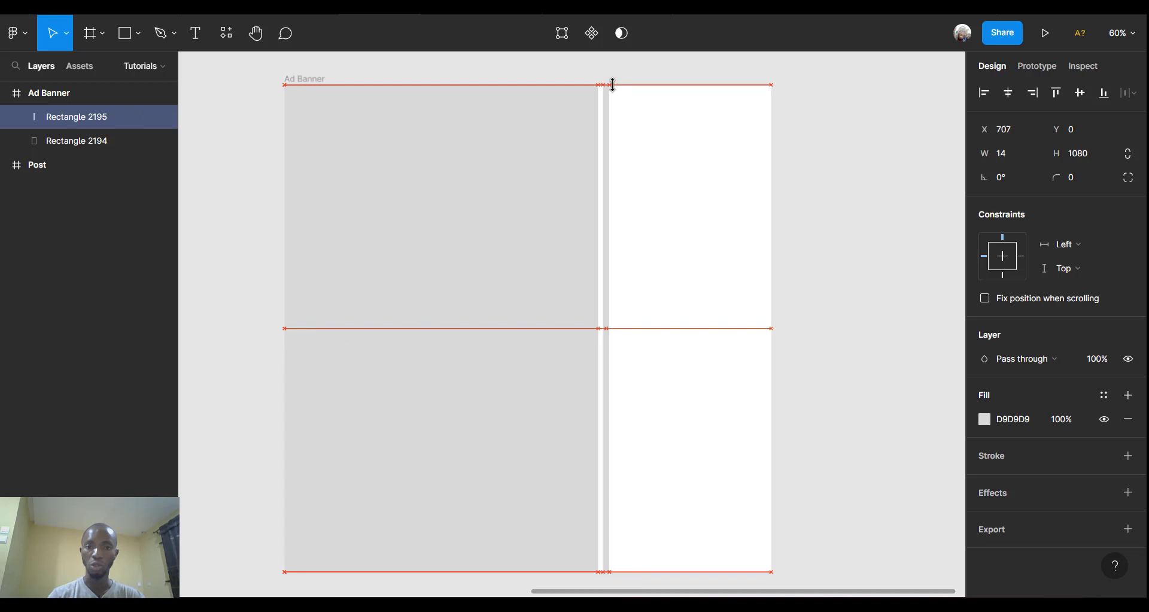
pyautogui.press('Left')
pyautogui.press('Left')
pyautogui.press('Left')
pyautogui.press('Left')
pyautogui.press('Left')
pyautogui.press('Left')
pyautogui.press('Left')
pyautogui.press('Left')
pyautogui.press('Left')
pyautogui.press('Left')
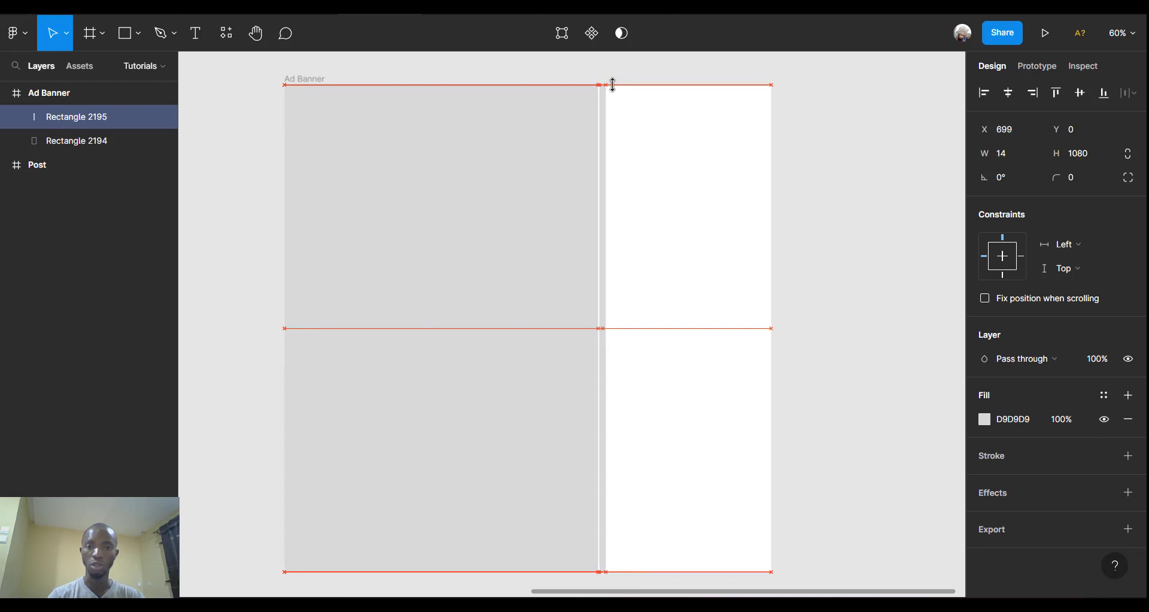
pyautogui.press('Left')
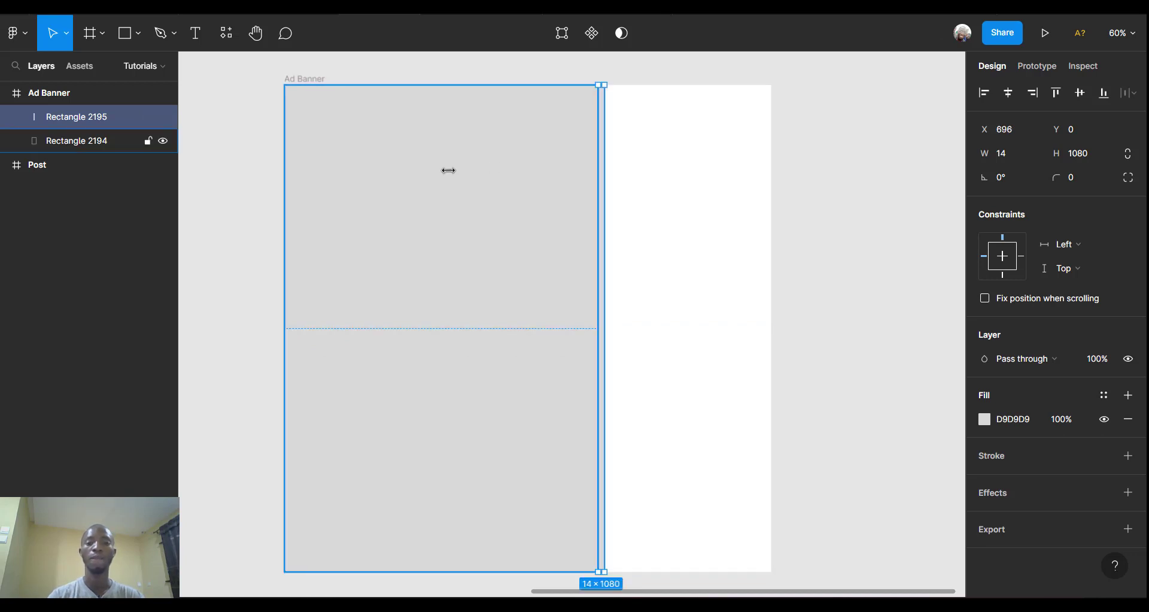
pyautogui.click(453, 177)
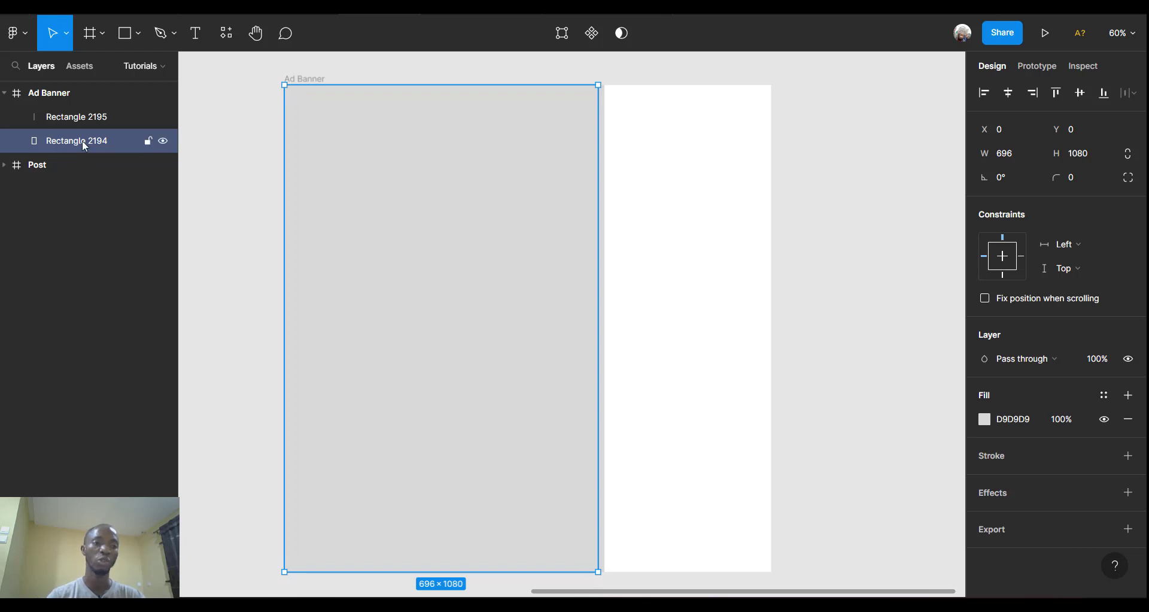
# Move Rectangle 2194 above Rectangle 2195 in the layer order.
pyautogui.moveTo(90, 141); pyautogui.dragTo(86, 113)
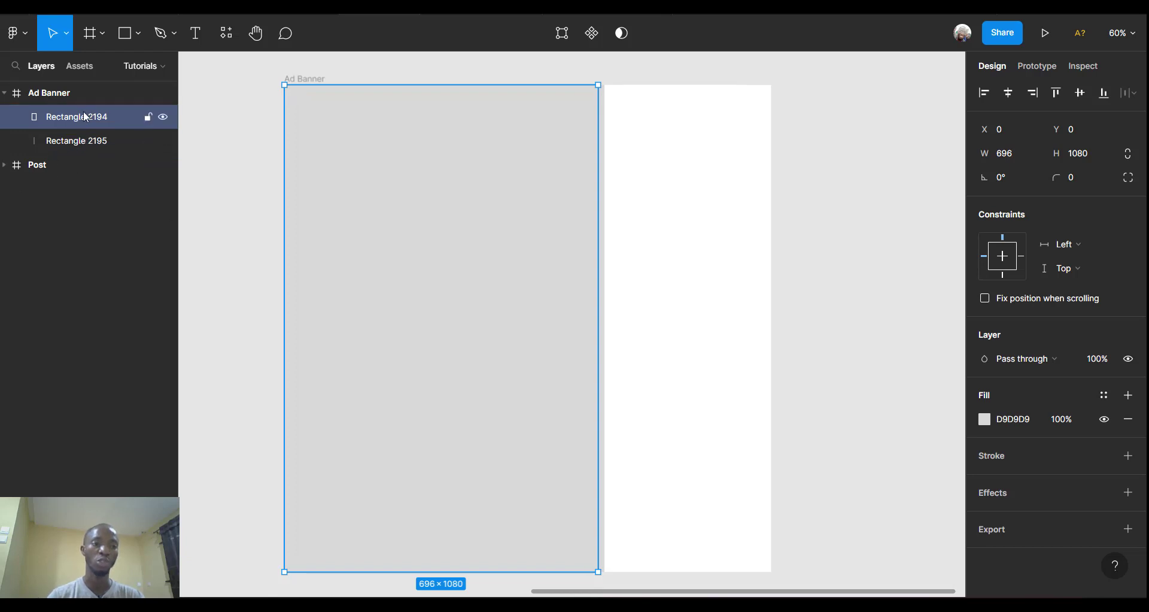
pyautogui.click(78, 146)
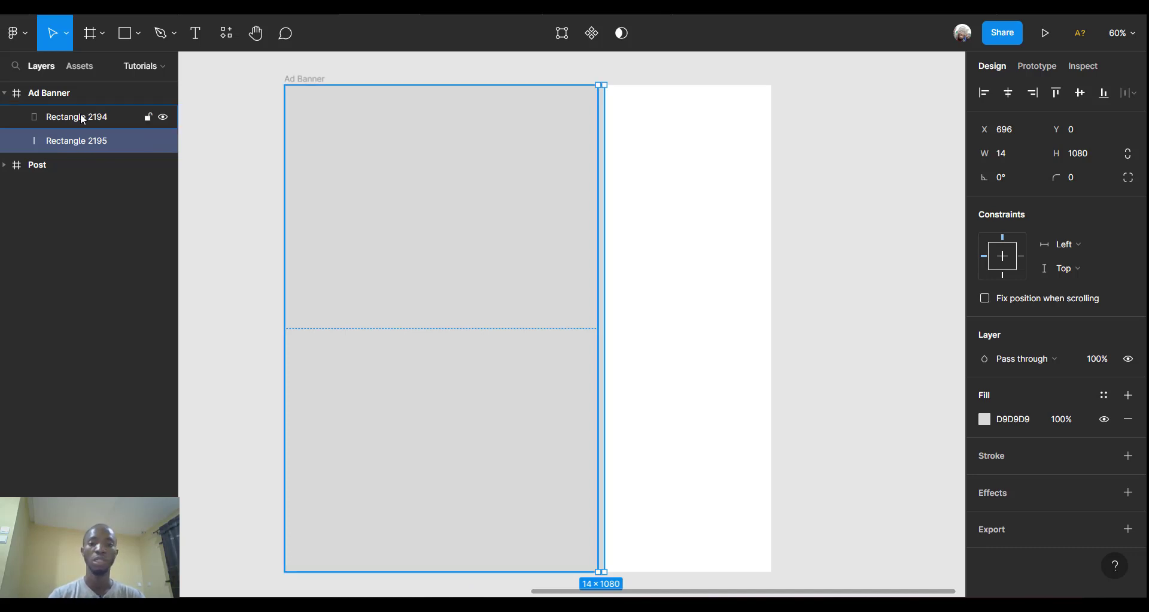
pyautogui.click(83, 119)
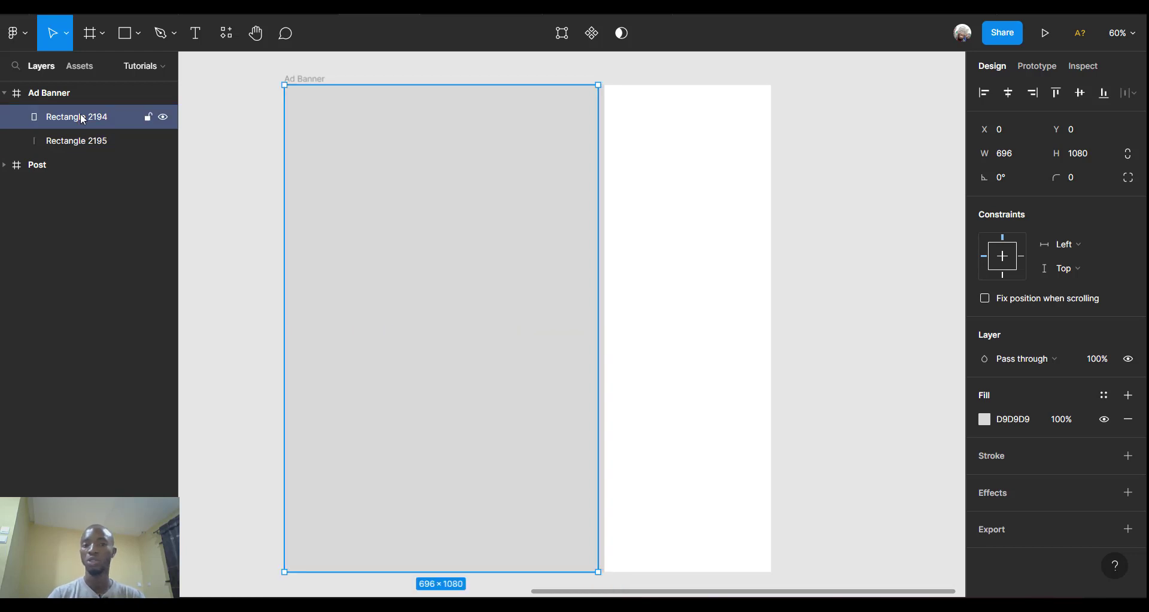
# Fill Rectangle 2194 with solid black 000000 from the Document colors swatches.
pyautogui.click(984, 420)
pyautogui.click(984, 420)
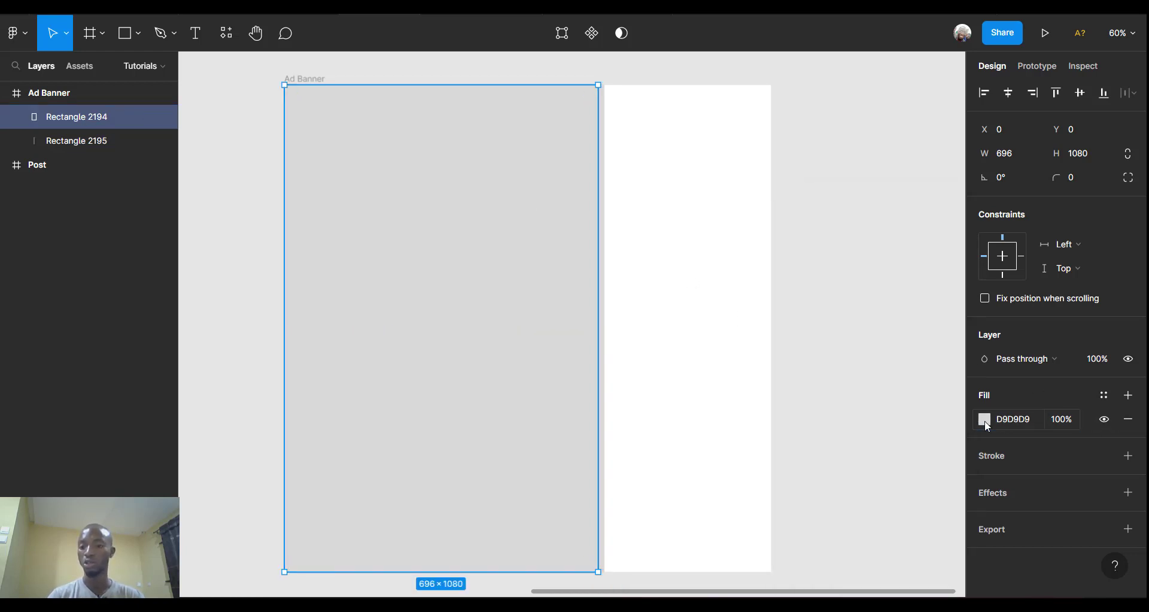
pyautogui.click(985, 420)
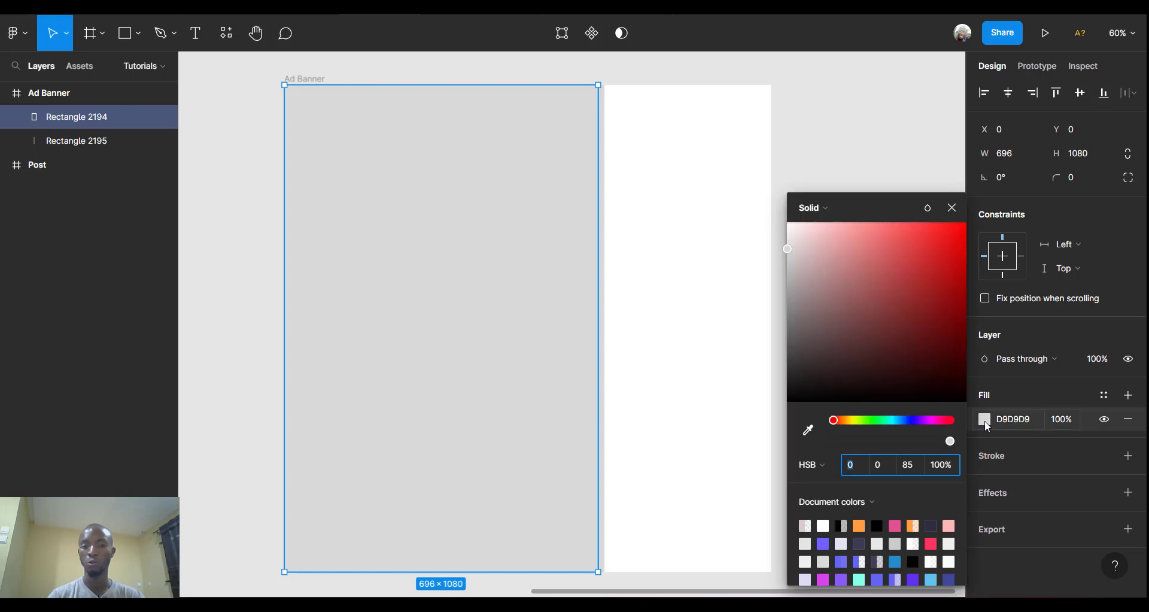
pyautogui.click(879, 523)
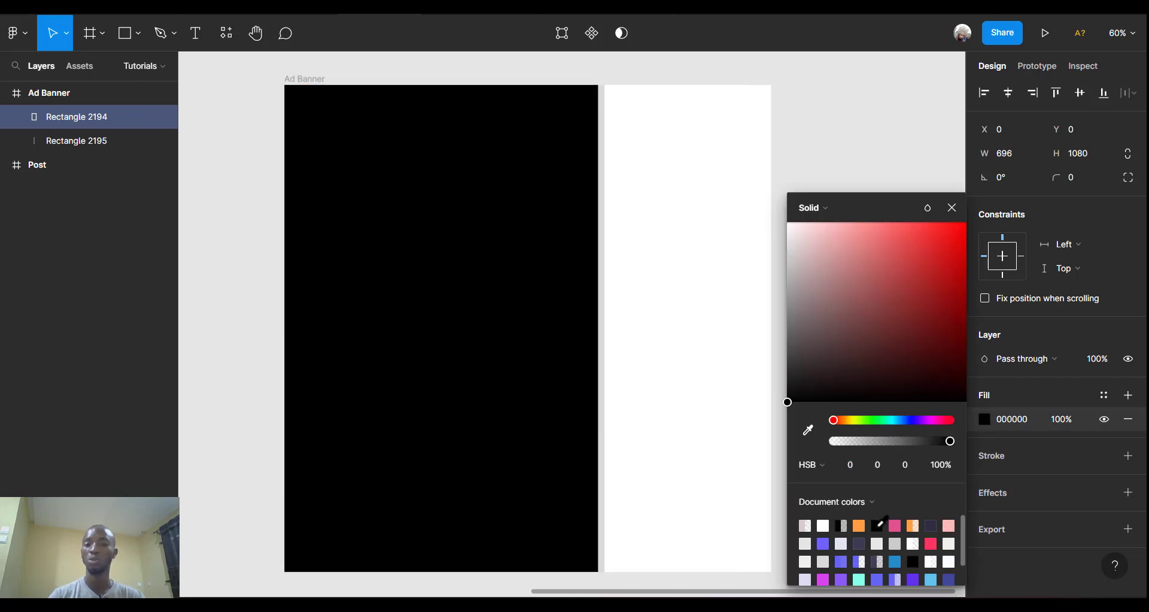
pyautogui.scroll(-1, 755, 389)
pyautogui.scroll(-2, 757, 390)
pyautogui.hscroll(4, 757, 390)
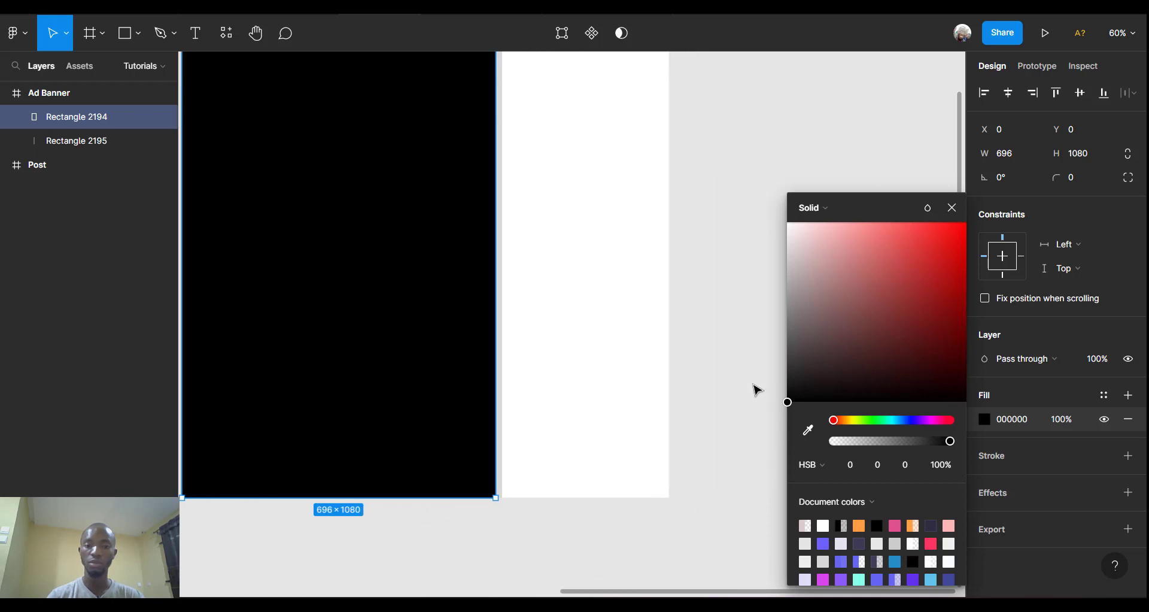
pyautogui.scroll(4, 756, 394)
pyautogui.hscroll(-4, 755, 393)
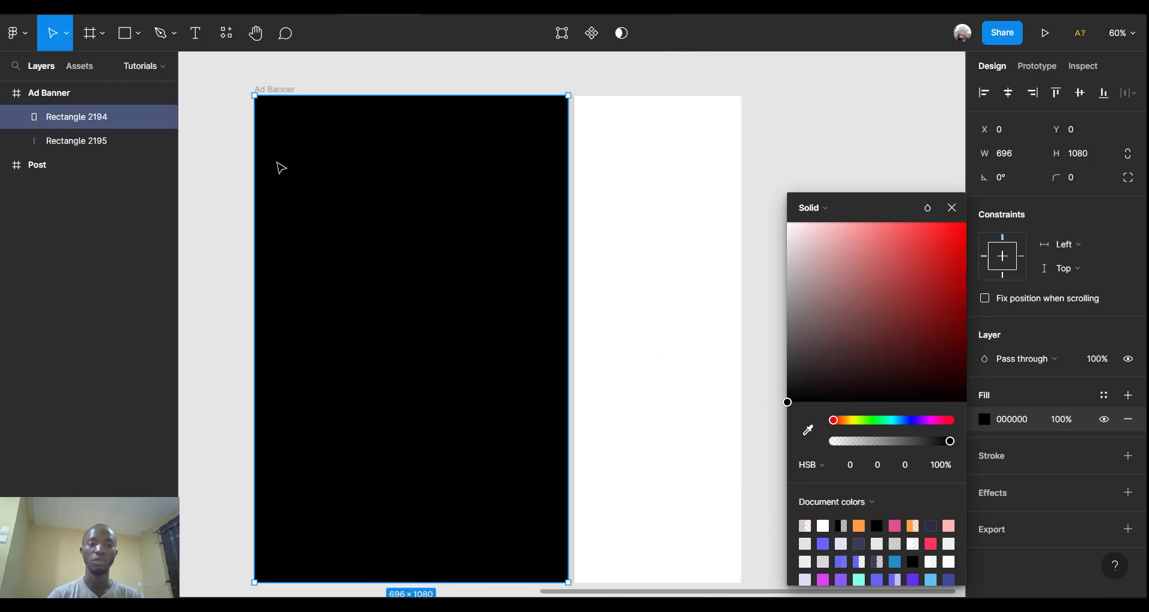
pyautogui.click(282, 91)
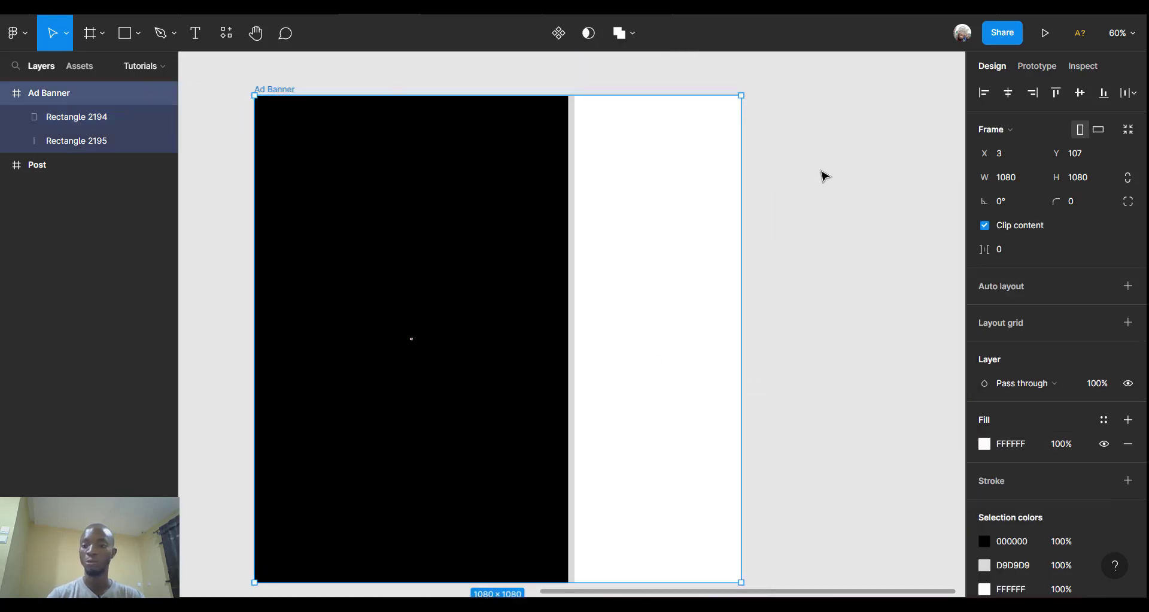
# Fill the Ad Banner frame with dark purple 3F3D56.
pyautogui.click(993, 447)
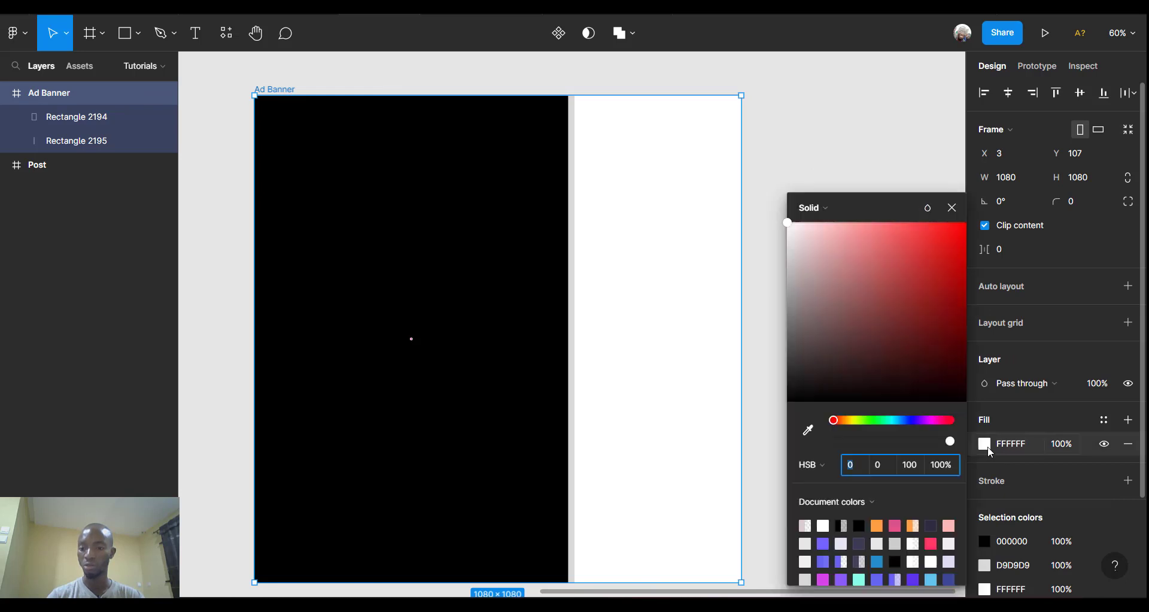
pyautogui.click(864, 544)
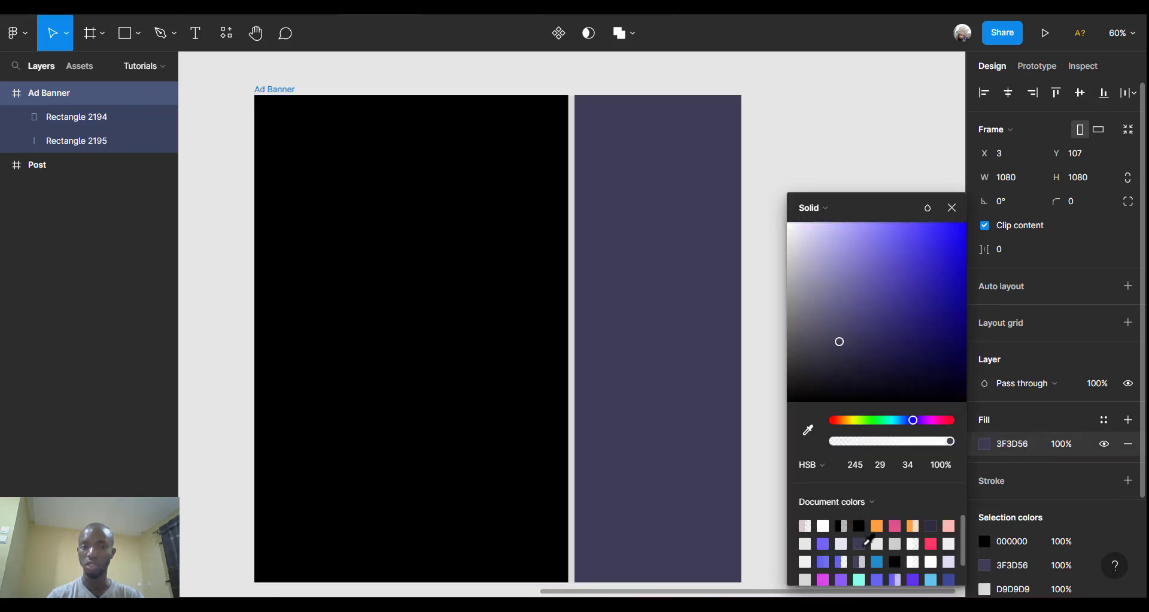
pyautogui.click(772, 150)
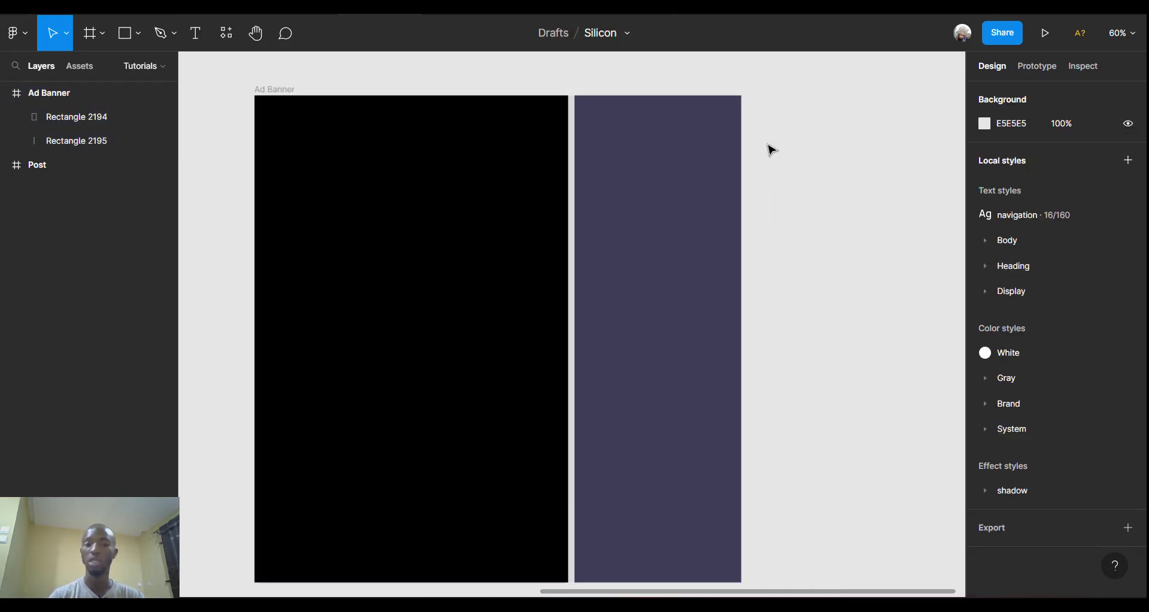
# Change the thin divider strip's fill to off-white F3EDED.
pyautogui.click(575, 187)
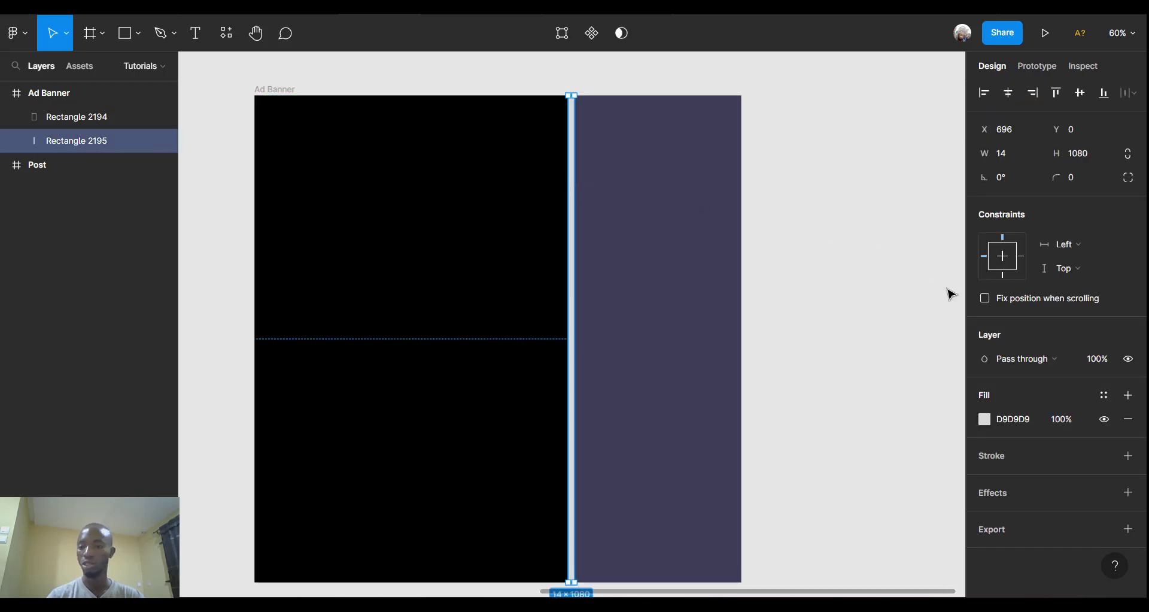
pyautogui.click(986, 419)
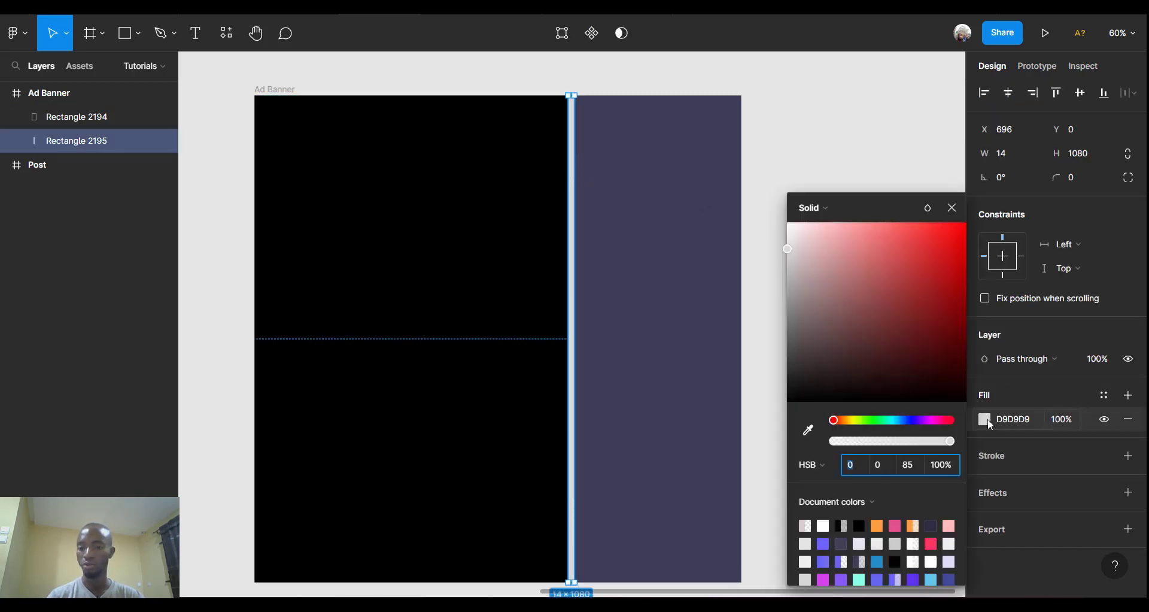
pyautogui.moveTo(796, 241); pyautogui.dragTo(754, 185)
pyautogui.click(777, 82)
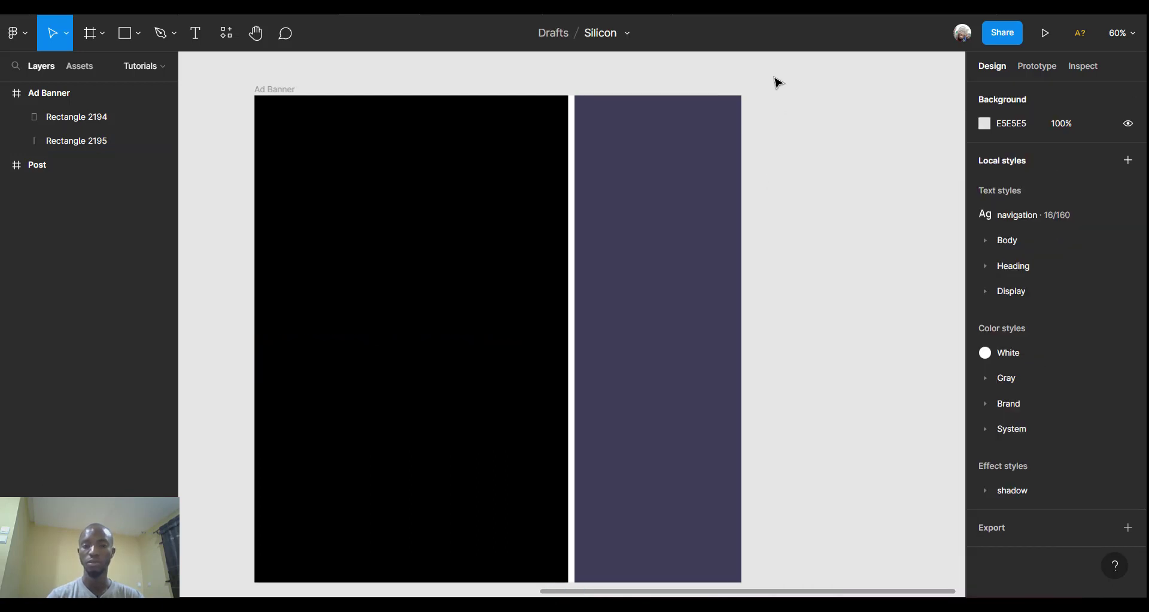
pyautogui.hscroll(2, 777, 82)
pyautogui.scroll(-3, 716, 92)
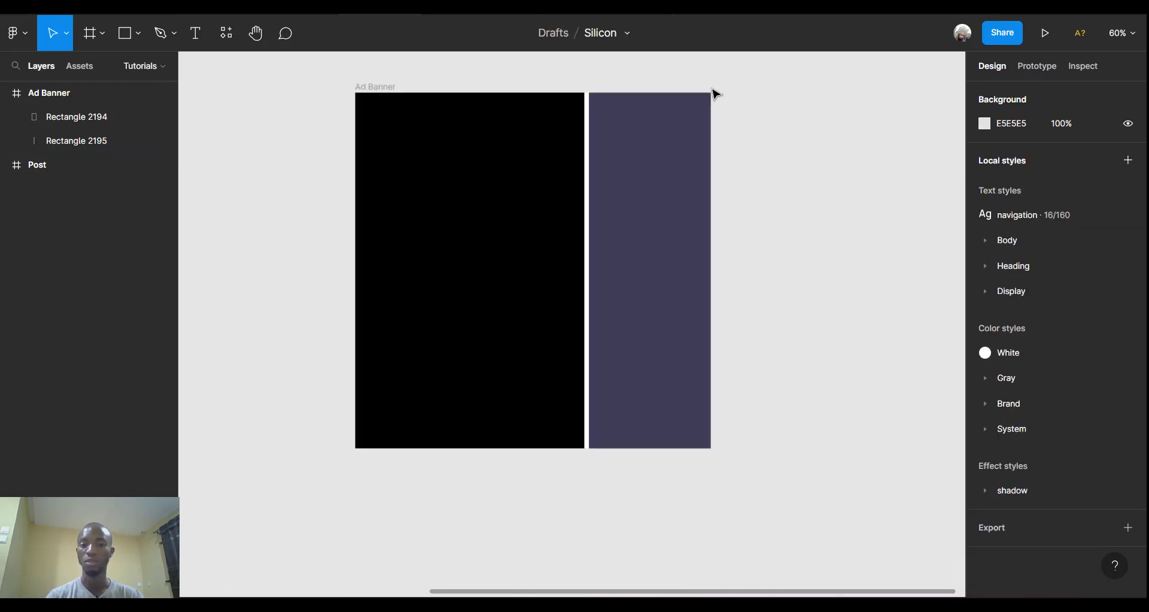
pyautogui.scroll(2, 688, 218)
pyautogui.hscroll(2, 688, 219)
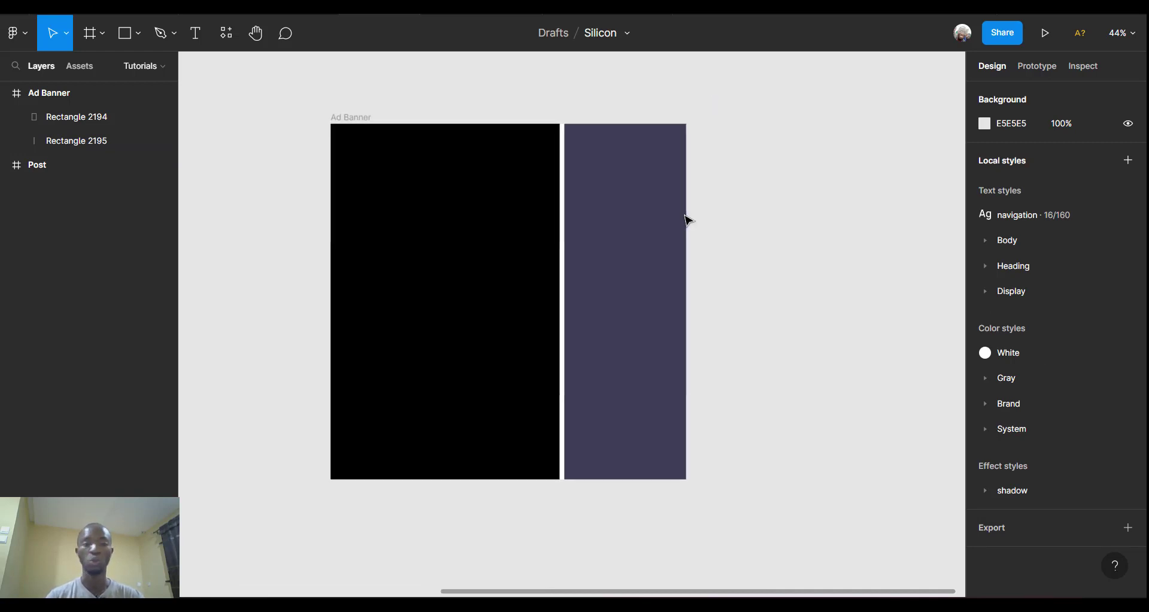
# Draw a grey circle to the right of the banner and resize it to 469 × 469.
pyautogui.click(139, 34)
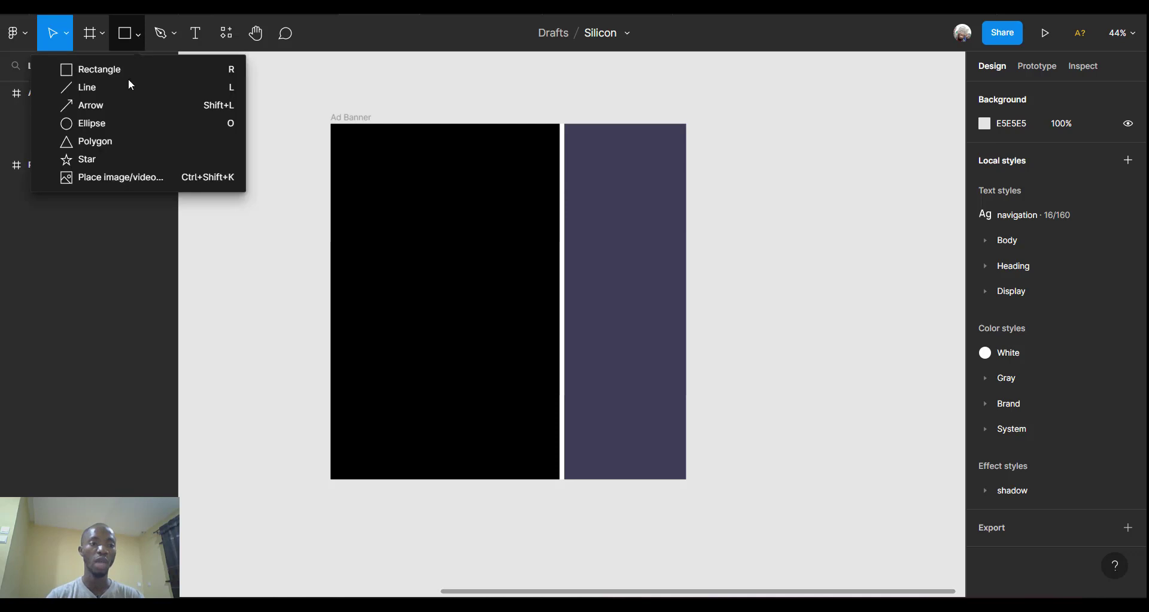
pyautogui.click(110, 127)
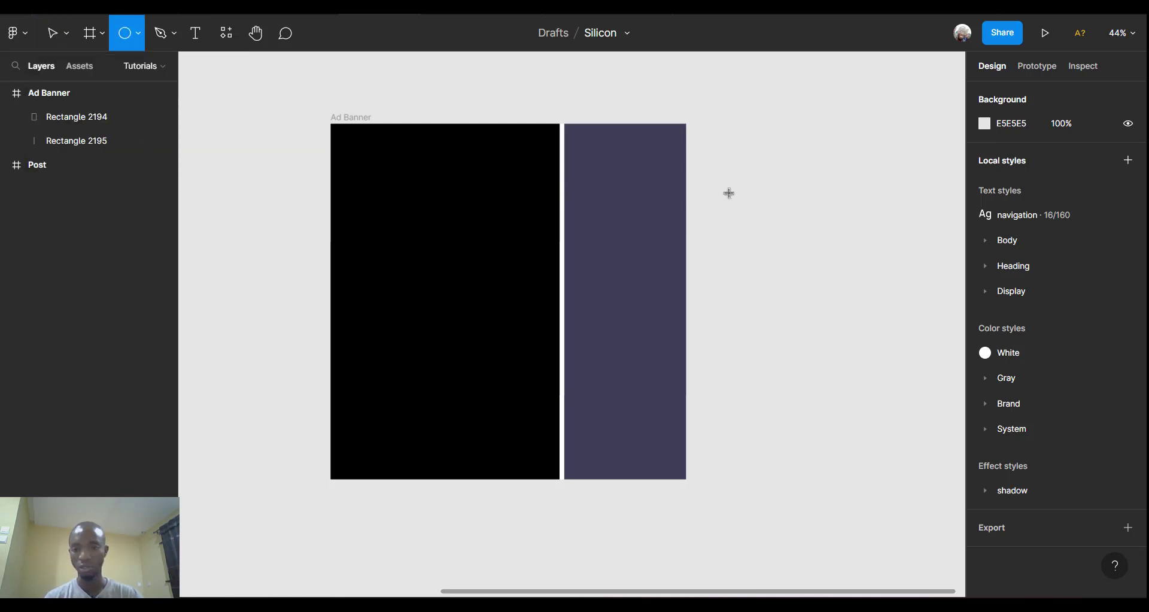
pyautogui.moveTo(724, 191); pyautogui.dragTo(824, 291)
pyautogui.moveTo(843, 332); pyautogui.dragTo(845, 336)
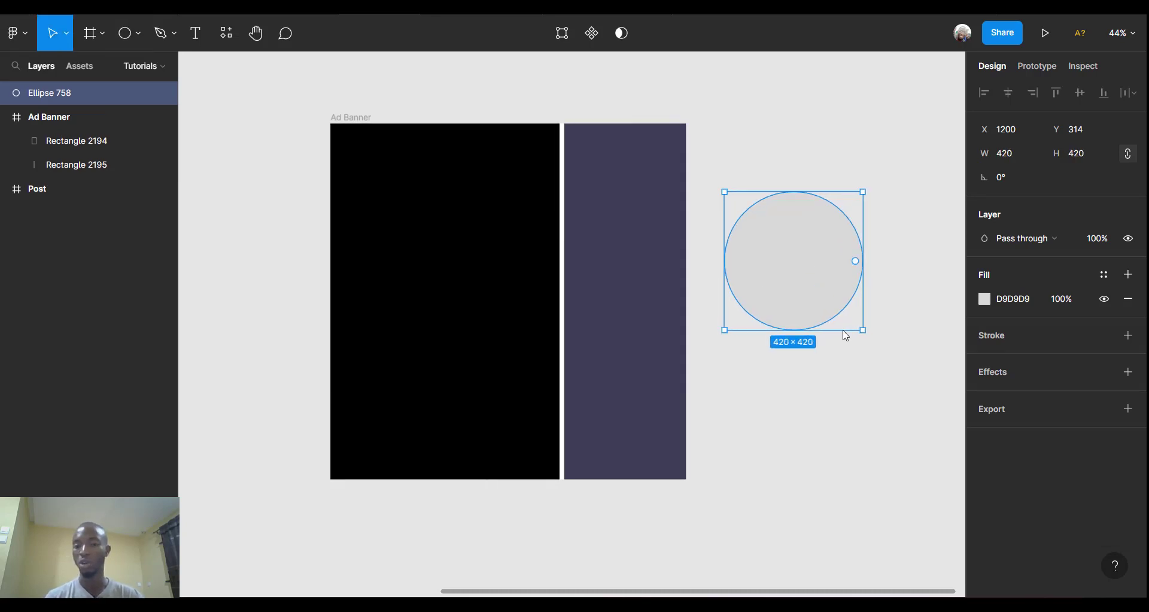
pyautogui.hscroll(3, 845, 335)
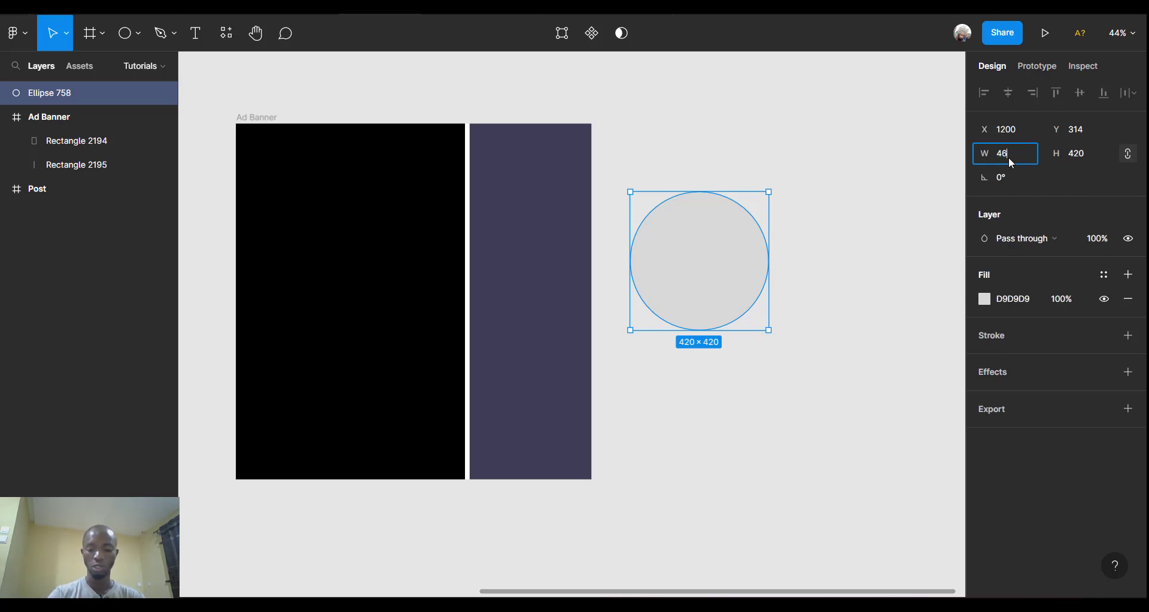
pyautogui.press('Return')
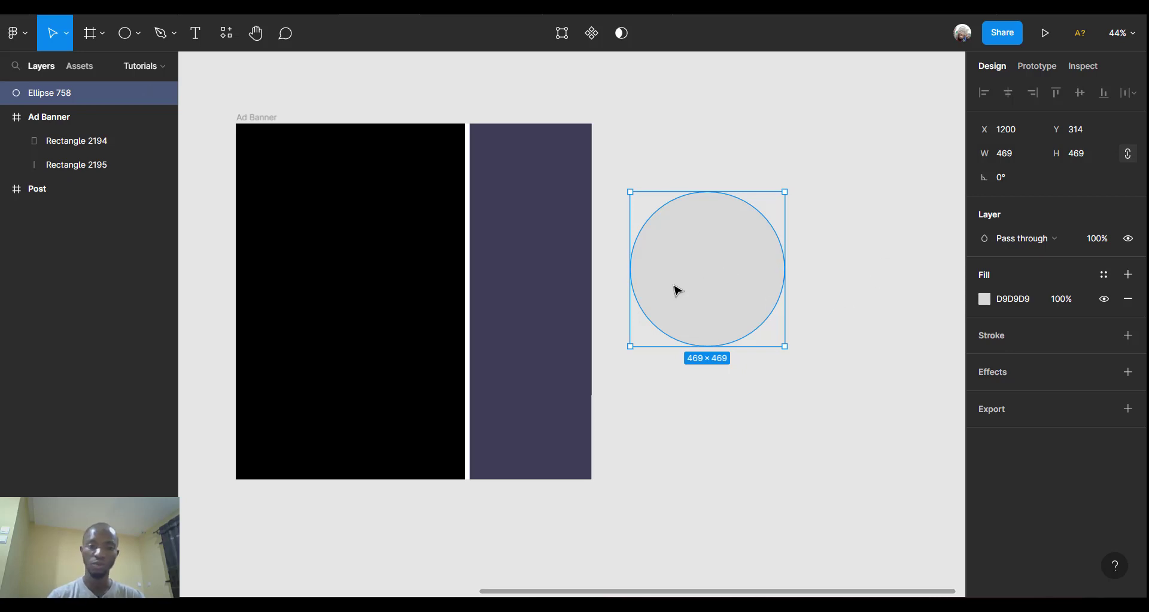
# Move the 469 circle onto the banner over the divider and centre it vertically in the Ad Banner.
pyautogui.moveTo(677, 288); pyautogui.dragTo(478, 245)
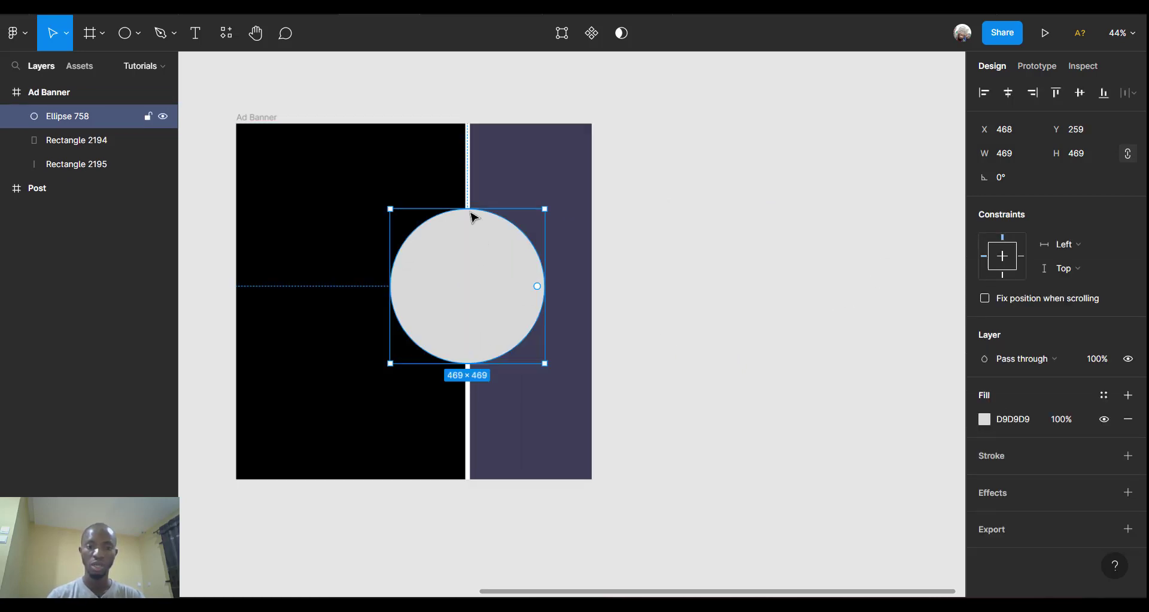
pyautogui.scroll(3, 469, 209)
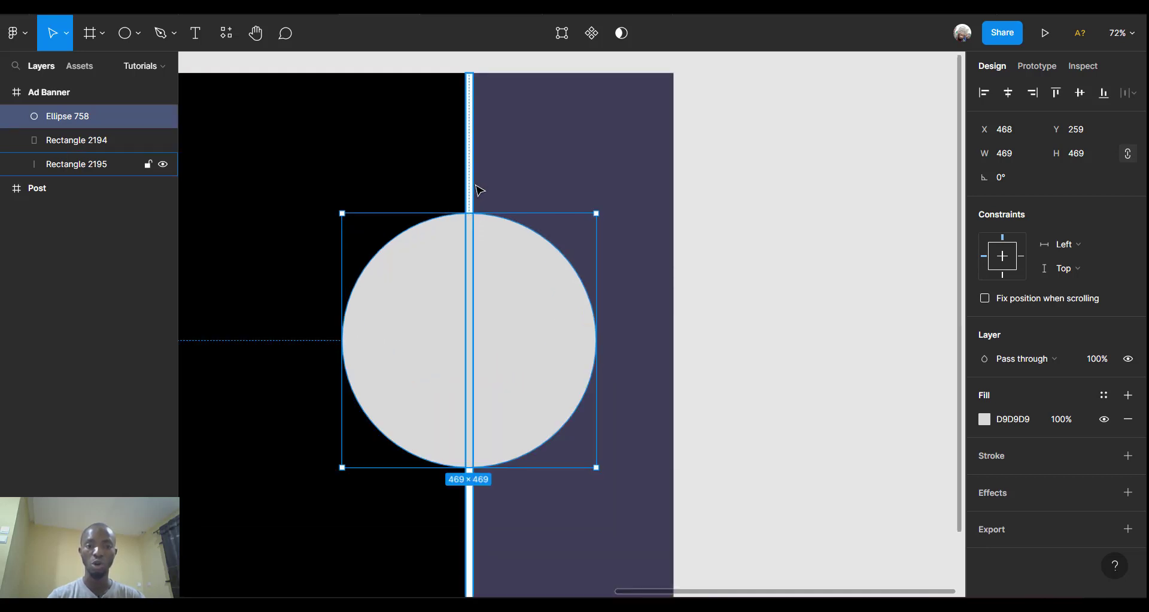
pyautogui.keyDown('shift'); pyautogui.click(478, 187); pyautogui.keyUp('shift')
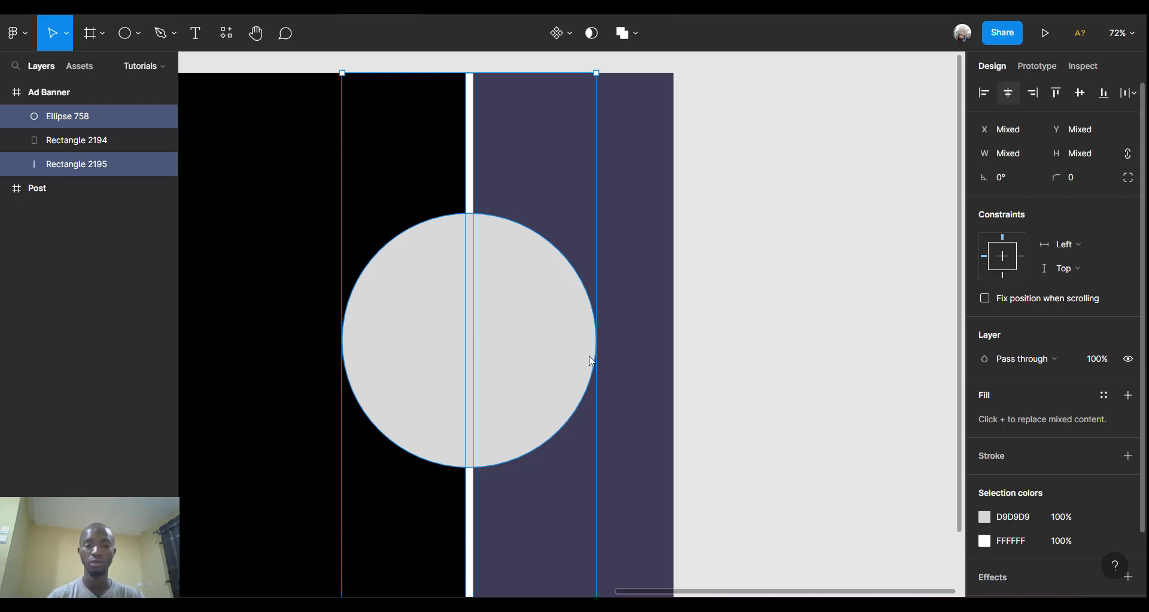
pyautogui.click(557, 344)
pyautogui.scroll(-5, 556, 342)
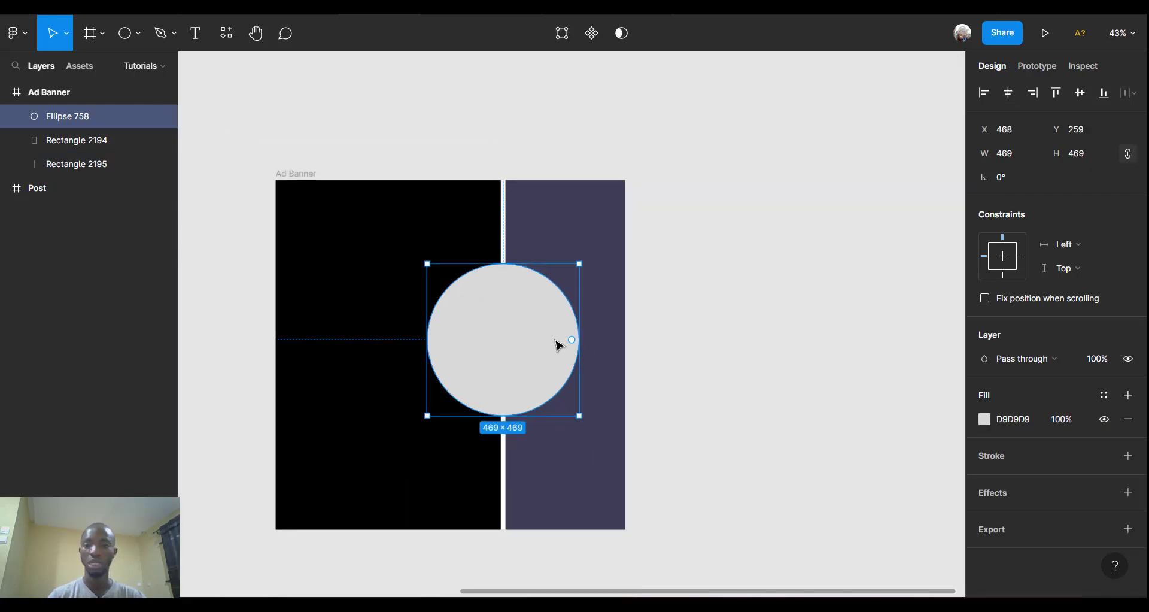
pyautogui.click(1078, 94)
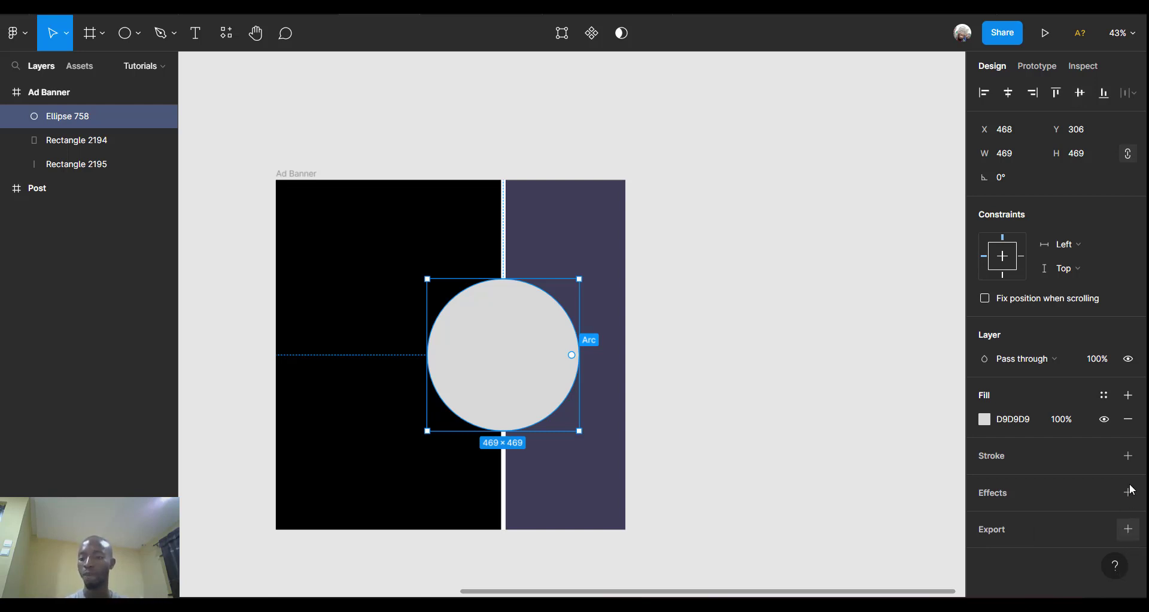
# Give the circle a 5 px black 000000 inside stroke.
pyautogui.click(1129, 456)
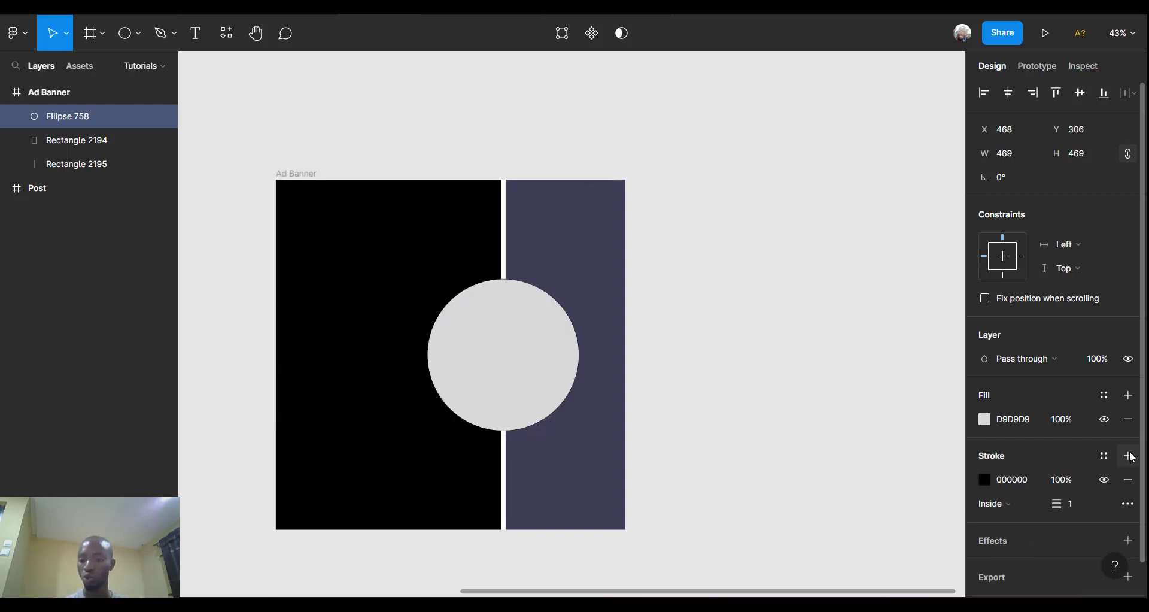
pyautogui.click(1076, 502)
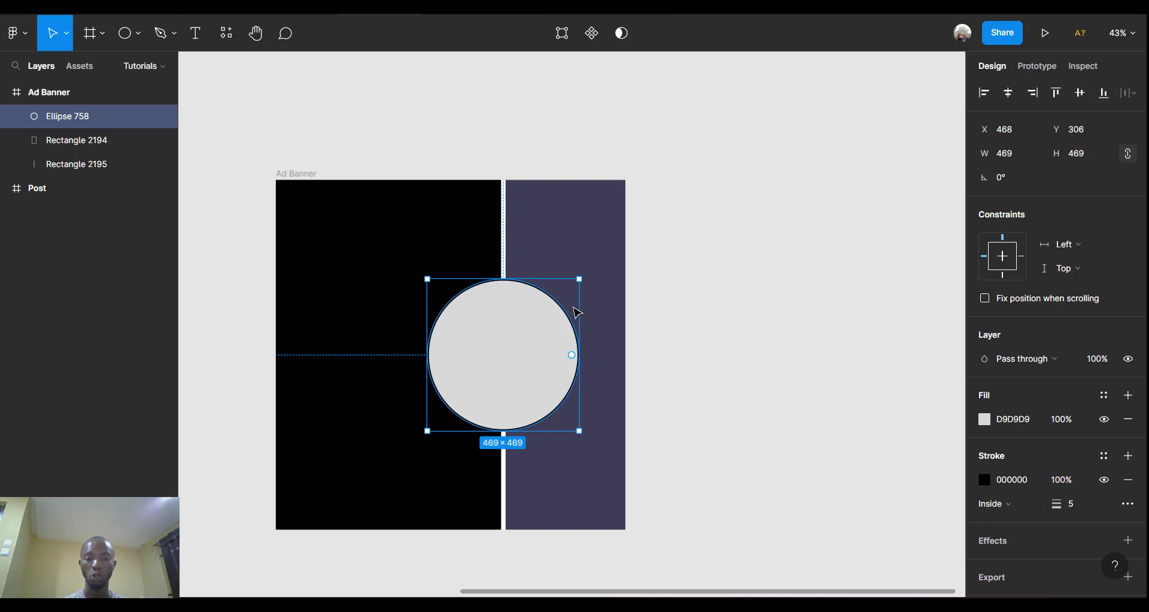
pyautogui.keyDown('ctrl'); pyautogui.scroll(2, 576, 312); pyautogui.keyUp('ctrl')
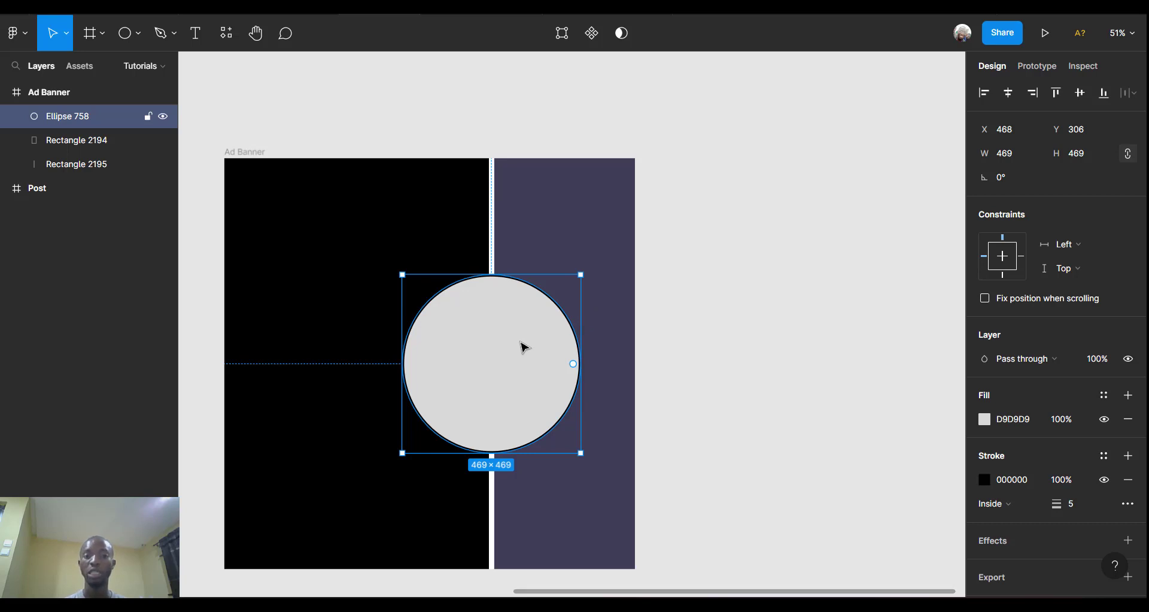
pyautogui.keyDown('ctrl'); pyautogui.scroll(5, 488, 245); pyautogui.keyUp('ctrl')
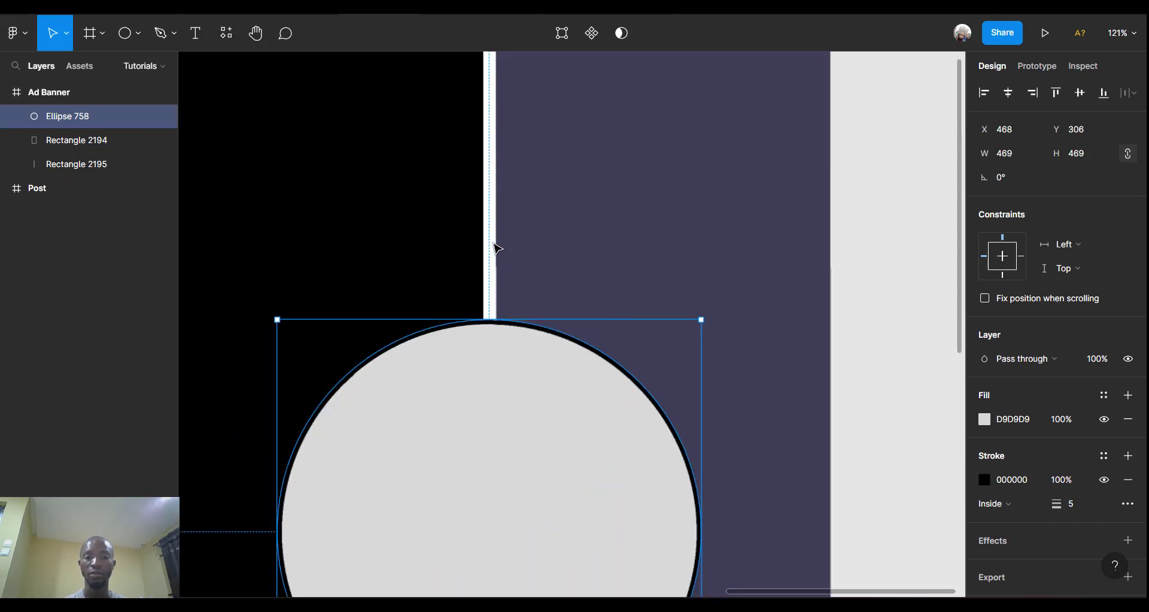
pyautogui.keyDown('ctrl'); pyautogui.scroll(-4, 494, 246); pyautogui.keyUp('ctrl')
pyautogui.keyDown('ctrl'); pyautogui.scroll(2, 494, 243); pyautogui.keyUp('ctrl')
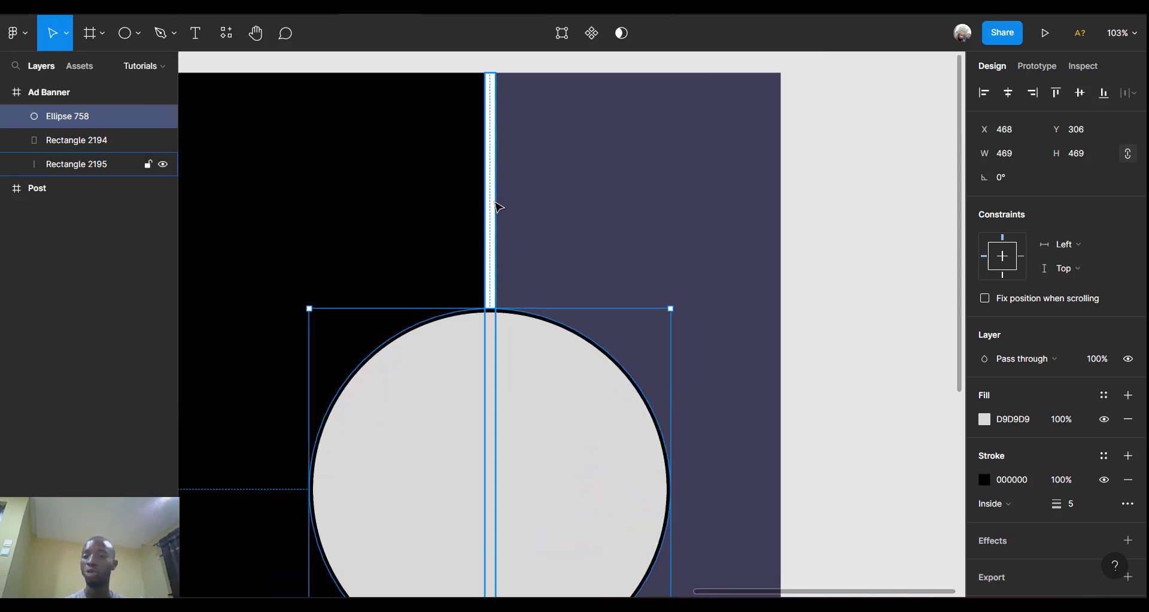
# Add a drop shadow effect to the white divider strip.
pyautogui.click(498, 207)
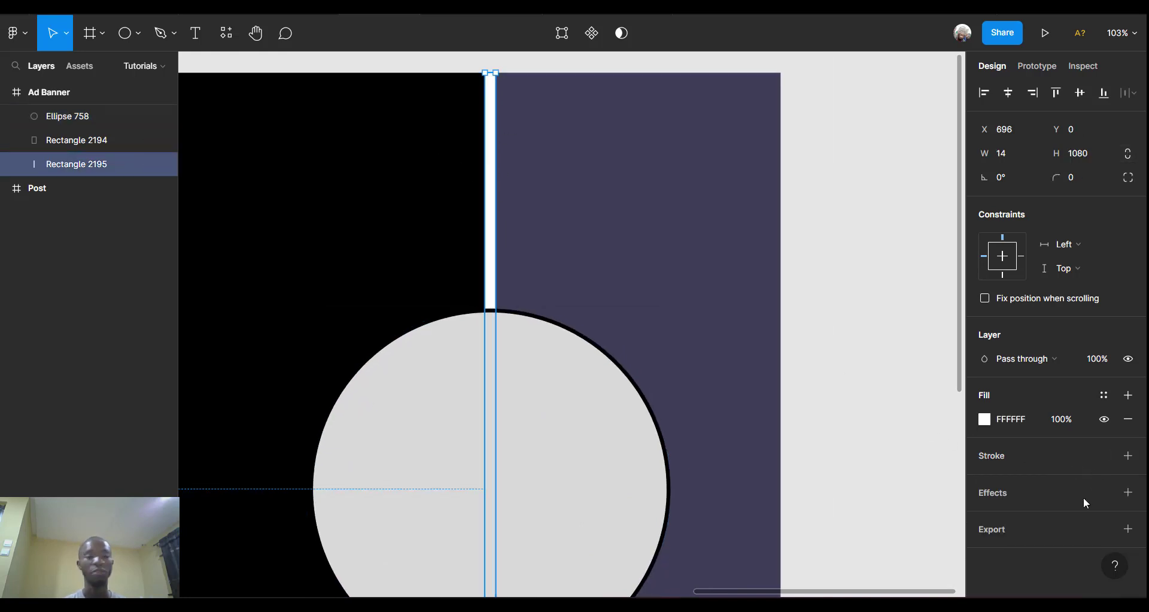
pyautogui.click(1128, 493)
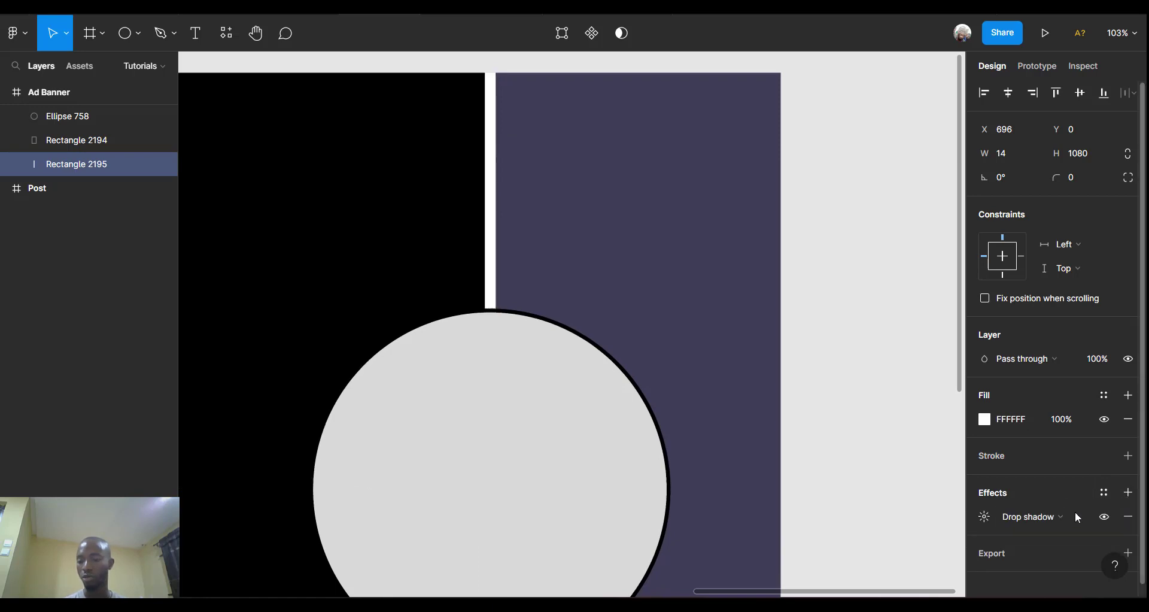
pyautogui.scroll(-1, 1129, 489)
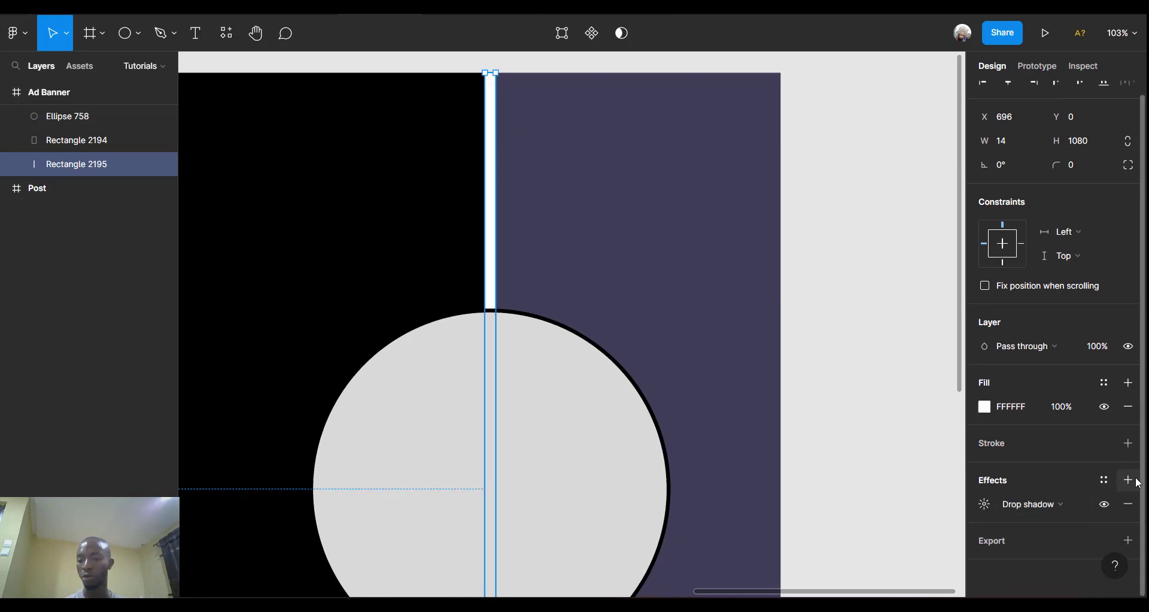
pyautogui.click(983, 501)
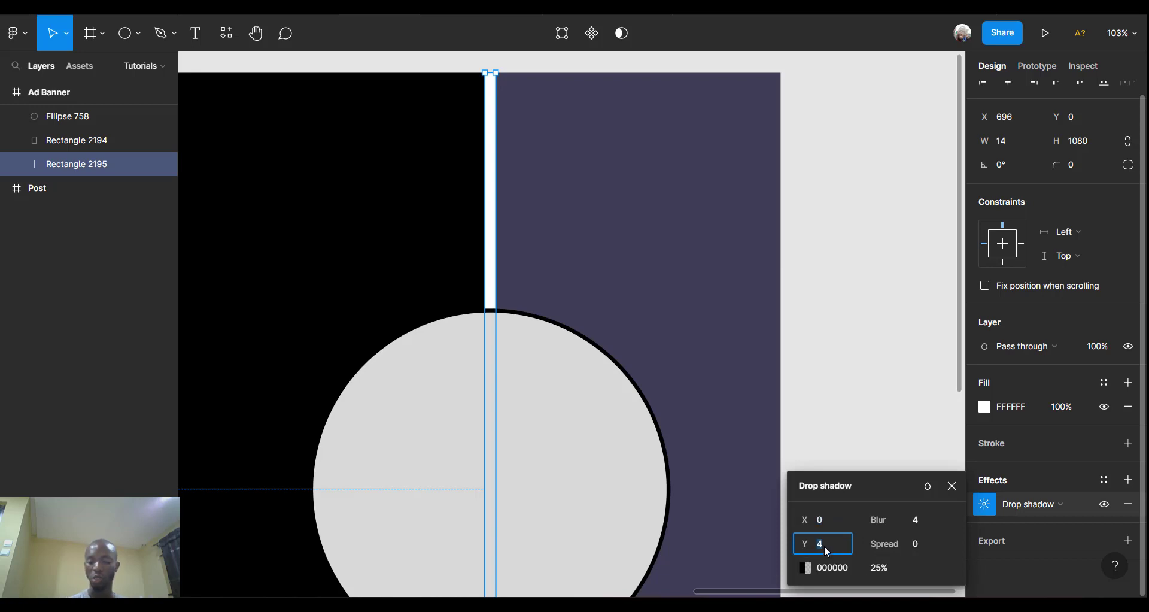
# Set the divider's drop shadow to Y 0, X 10 and blur 10.
pyautogui.write('0')
pyautogui.press('Return')
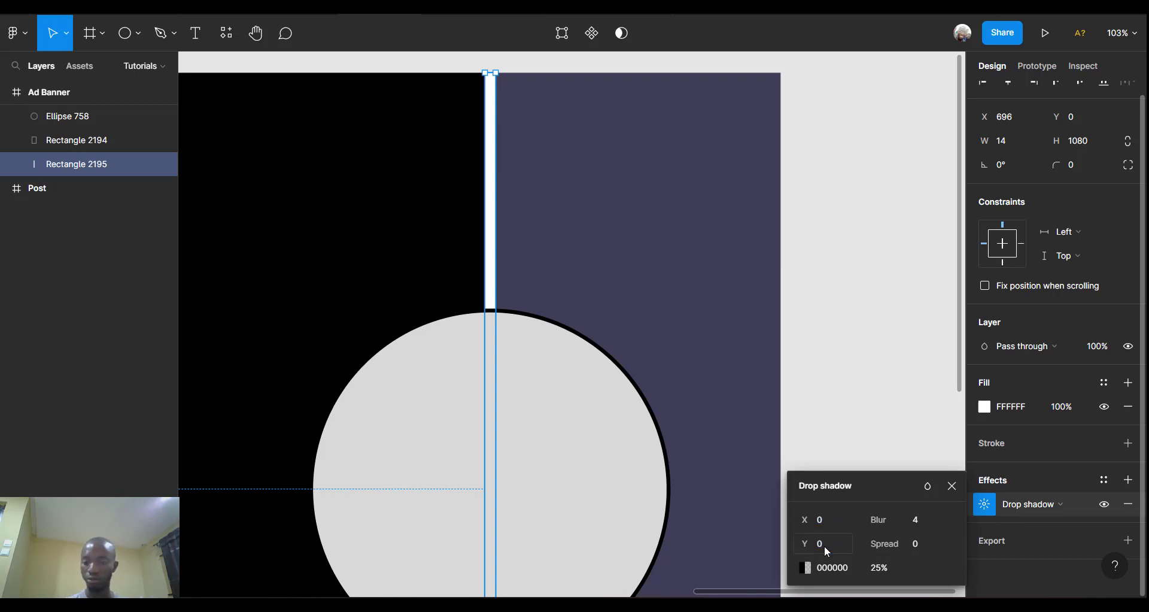
pyautogui.click(839, 526)
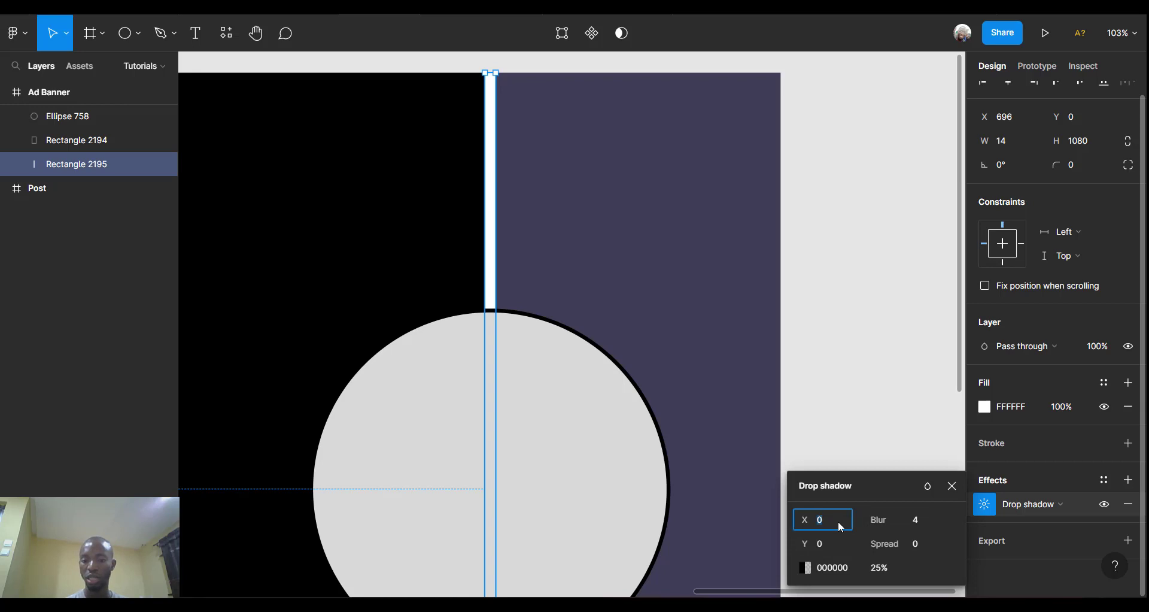
pyautogui.write('10')
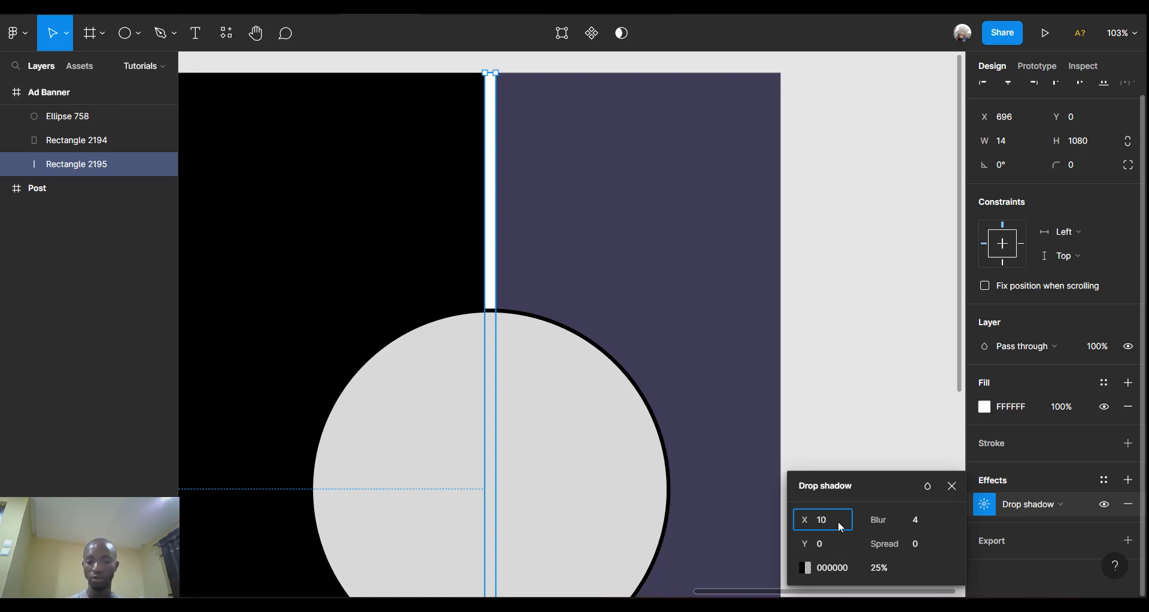
pyautogui.press('Return')
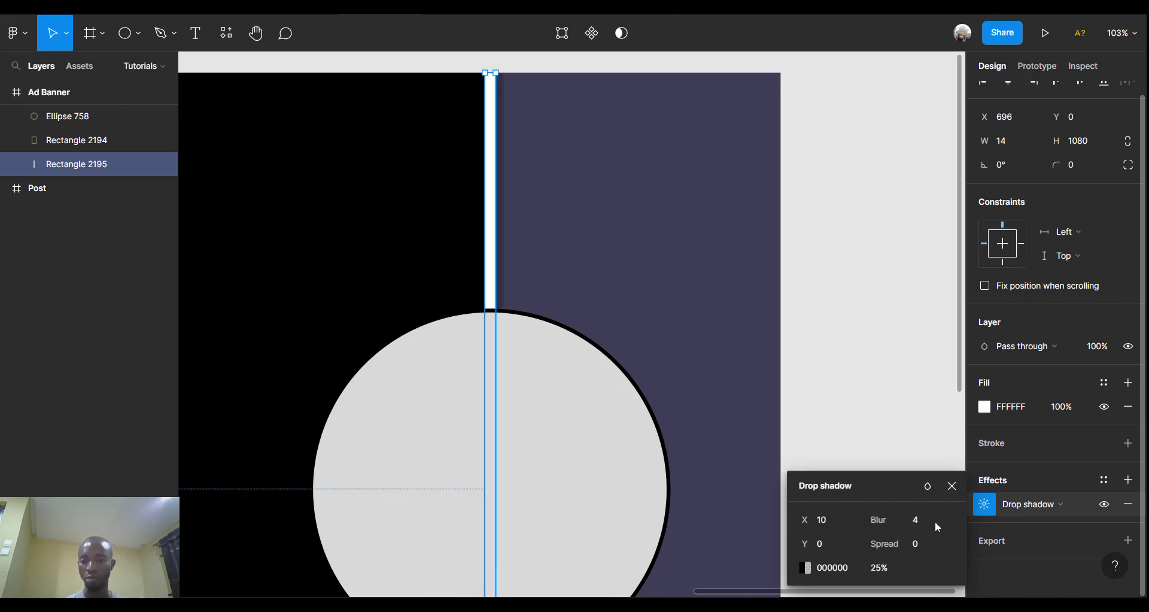
pyautogui.click(921, 518)
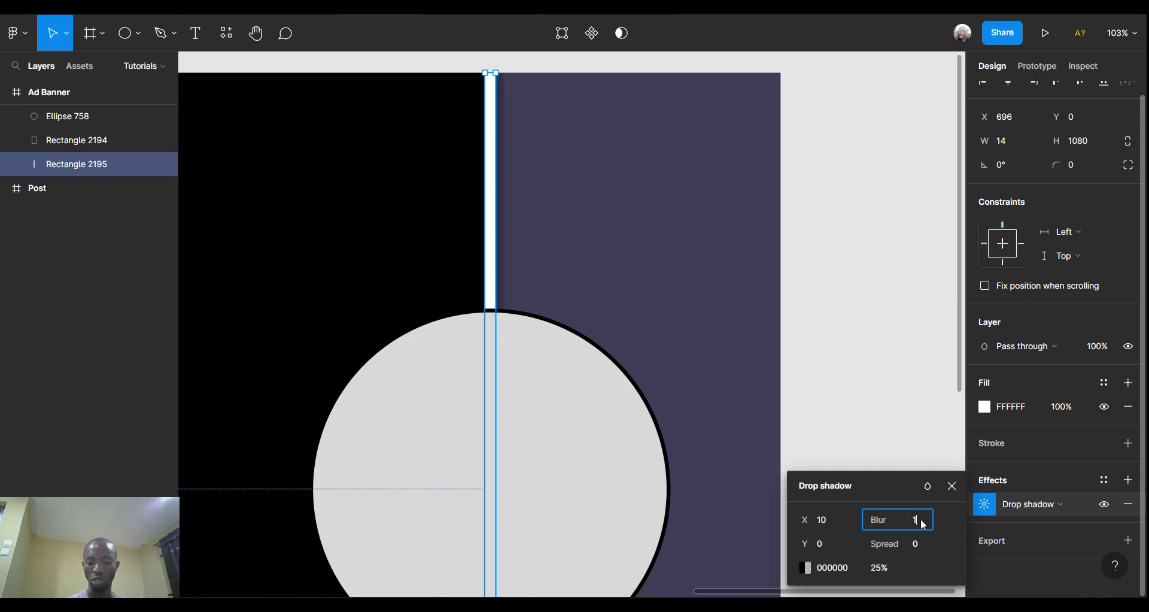
pyautogui.write('10')
pyautogui.press('Return')
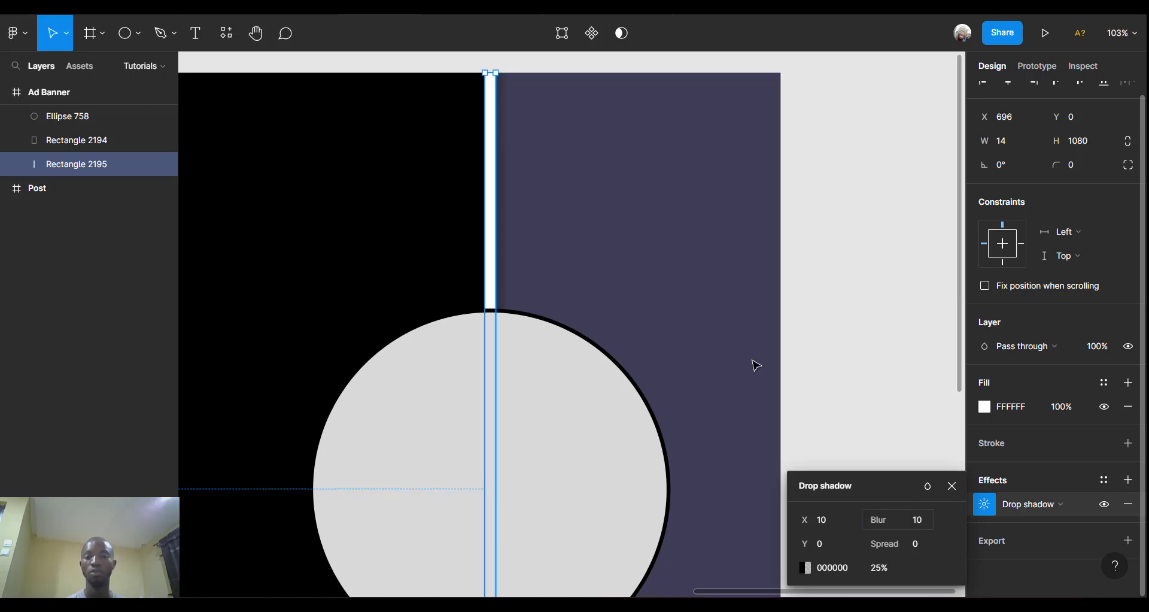
pyautogui.scroll(-3, 682, 256)
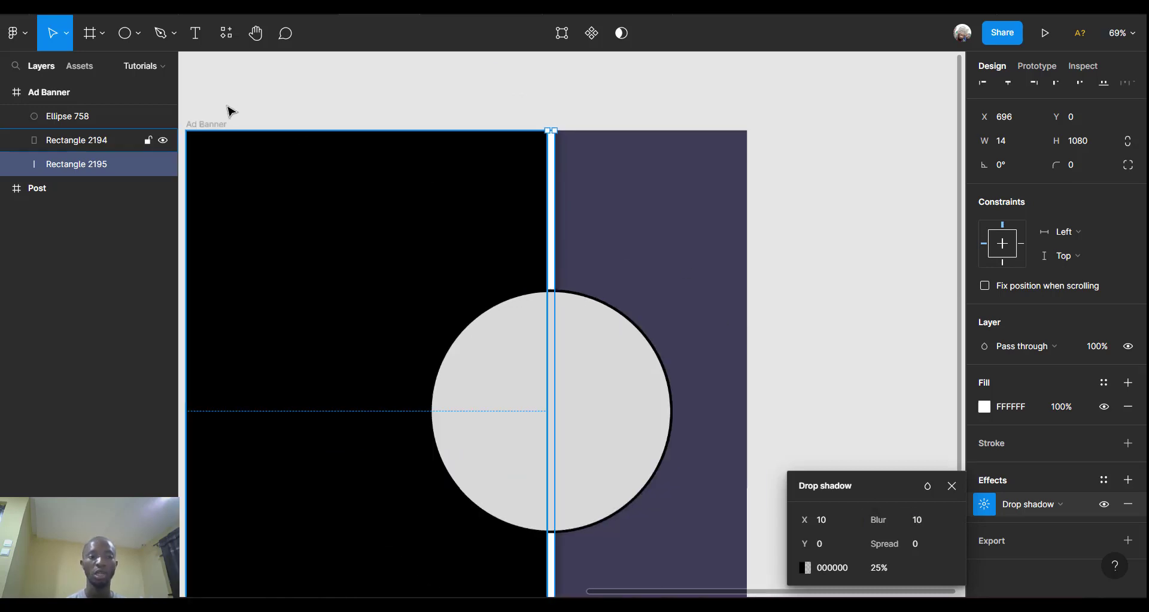
# Change the Ad Banner background fill from purple to white FFFFFF.
pyautogui.click(209, 126)
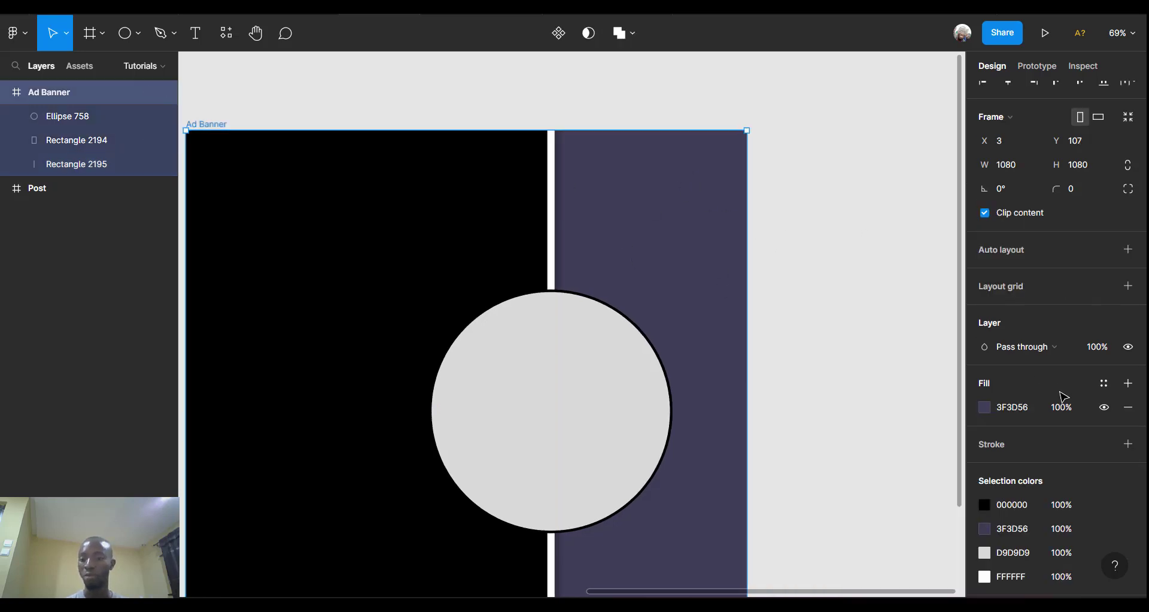
pyautogui.click(987, 407)
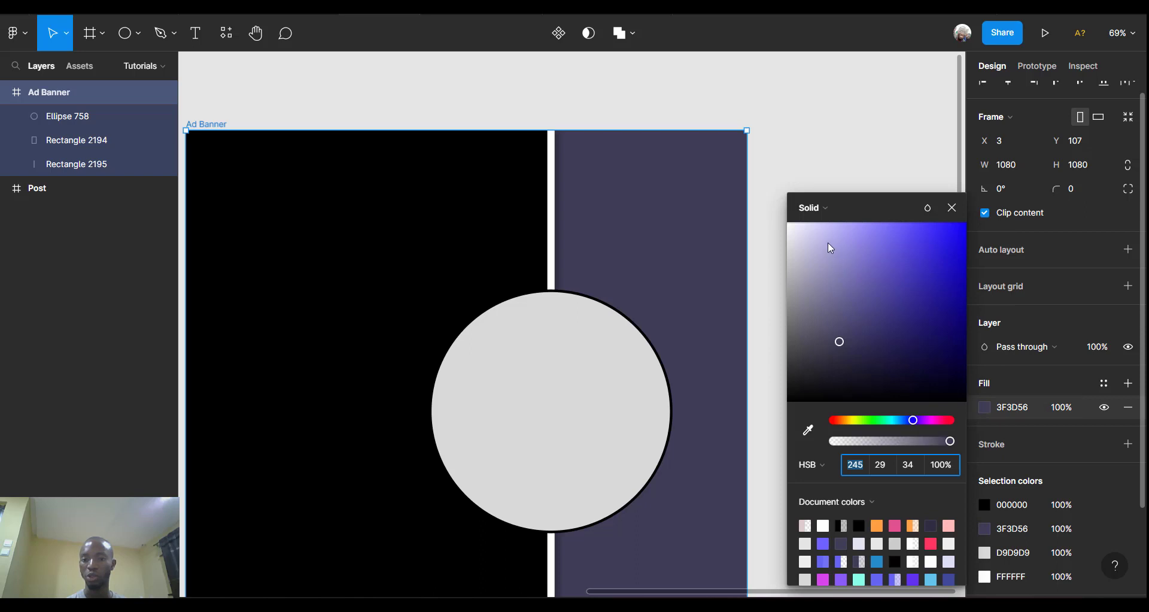
pyautogui.moveTo(793, 235); pyautogui.dragTo(711, 145)
pyautogui.click(630, 109)
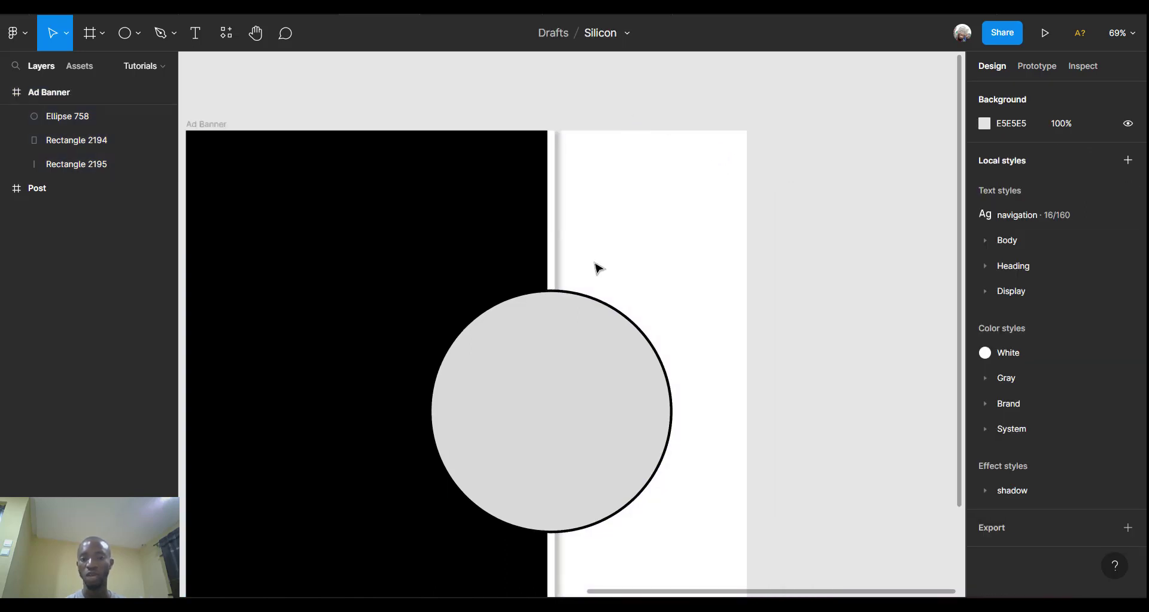
pyautogui.scroll(3, 595, 264)
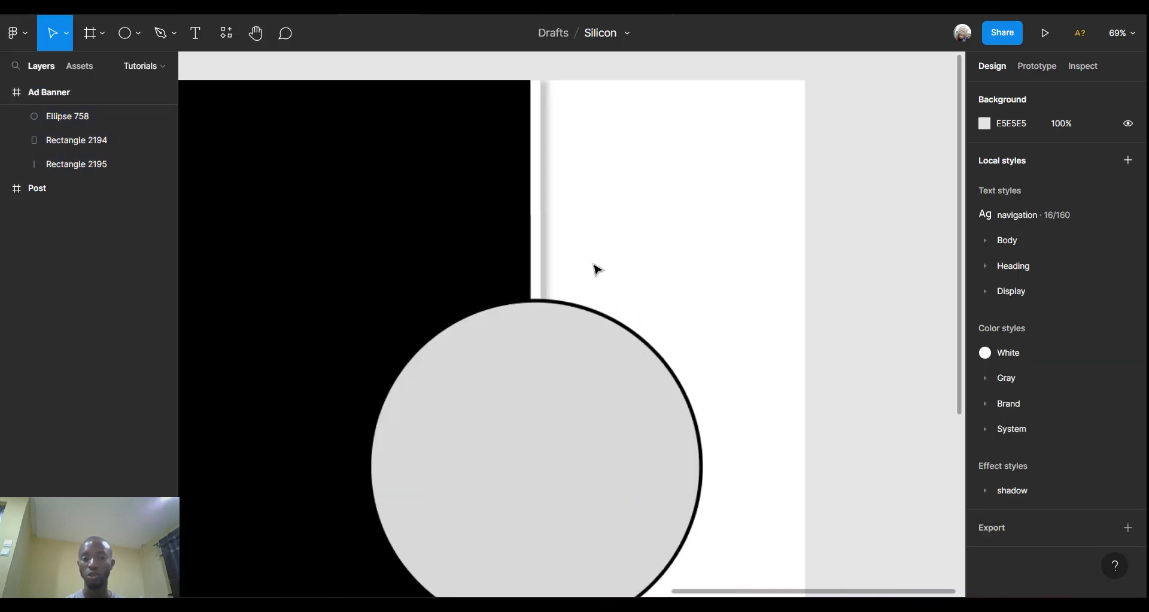
# Lock the divider strip Rectangle 2195 in the layers panel.
pyautogui.click(538, 186)
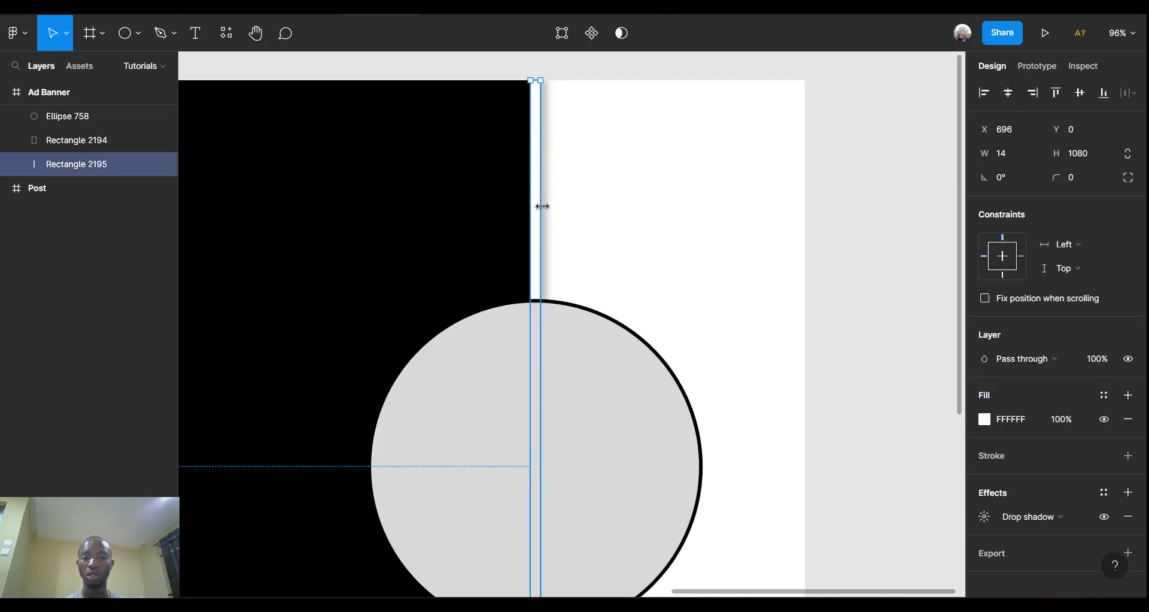
pyautogui.scroll(-3, 542, 206)
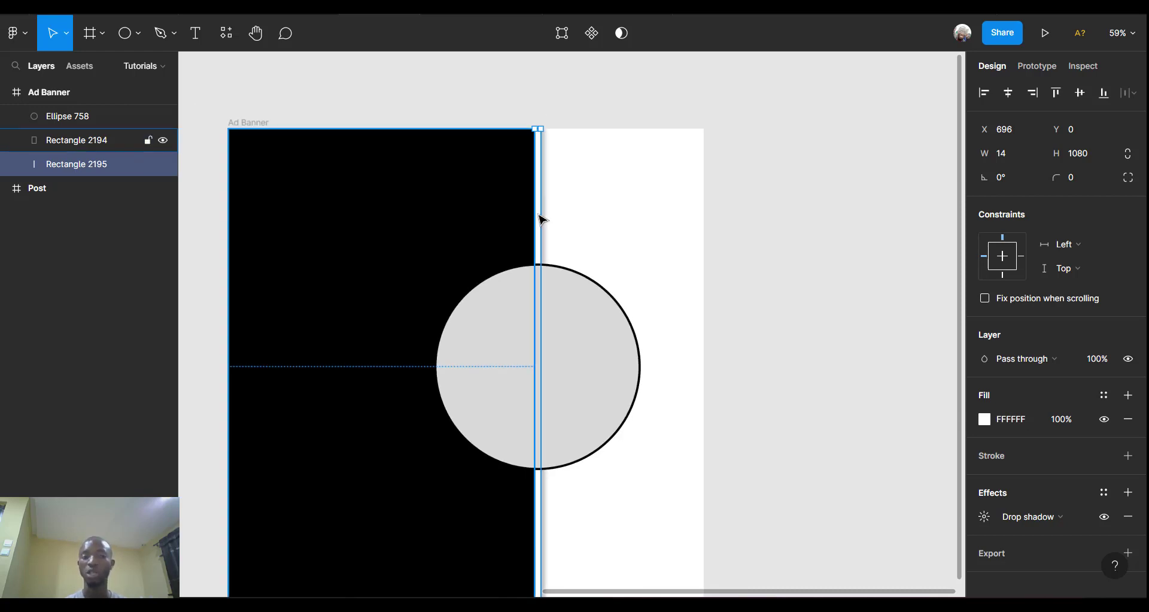
pyautogui.click(149, 165)
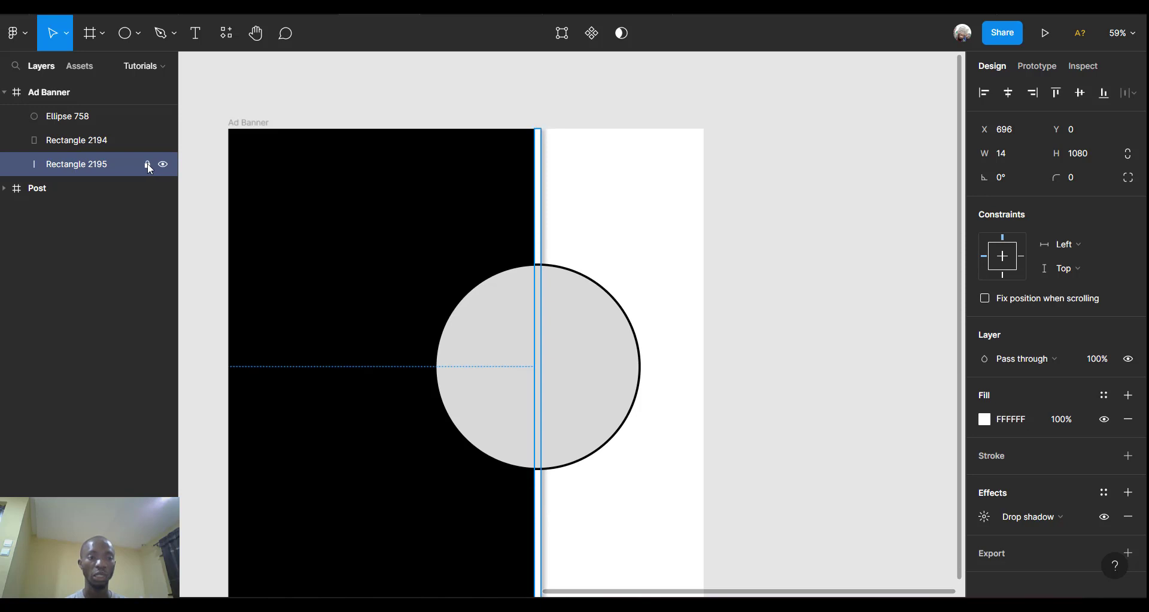
pyautogui.click(654, 98)
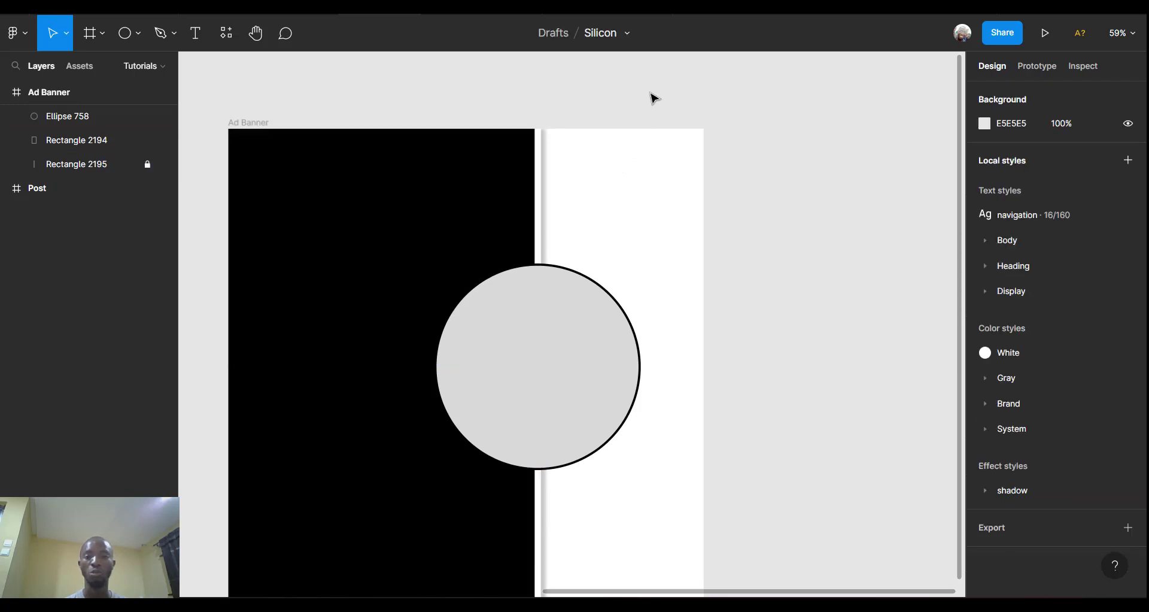
# Change the outline colour of circle Ellipse 758 to orange FF9F43.
pyautogui.click(515, 417)
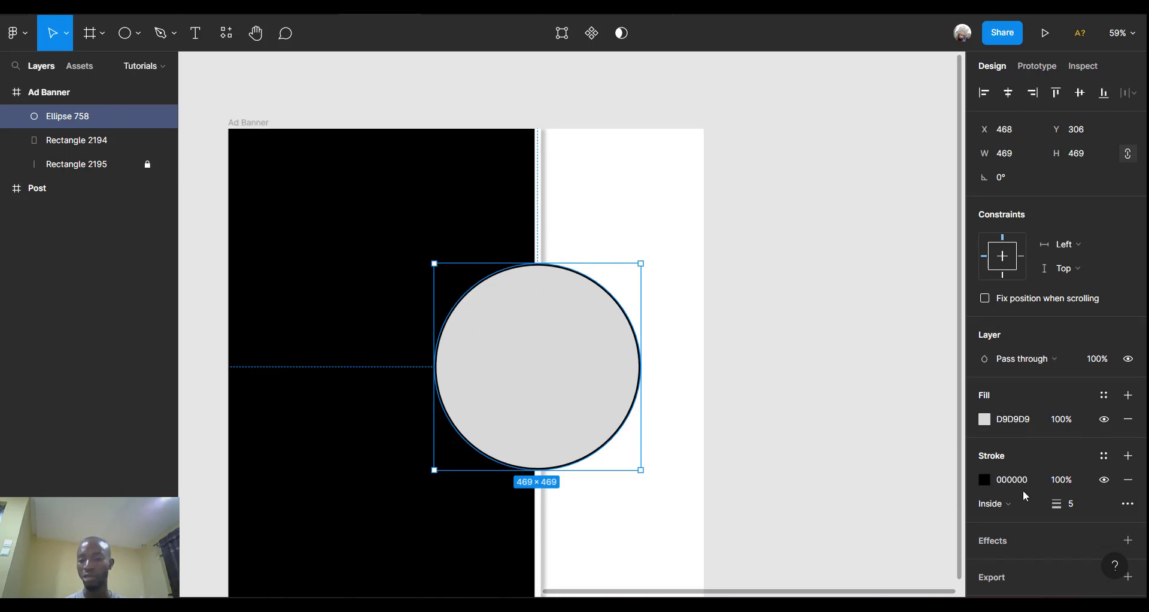
pyautogui.click(989, 479)
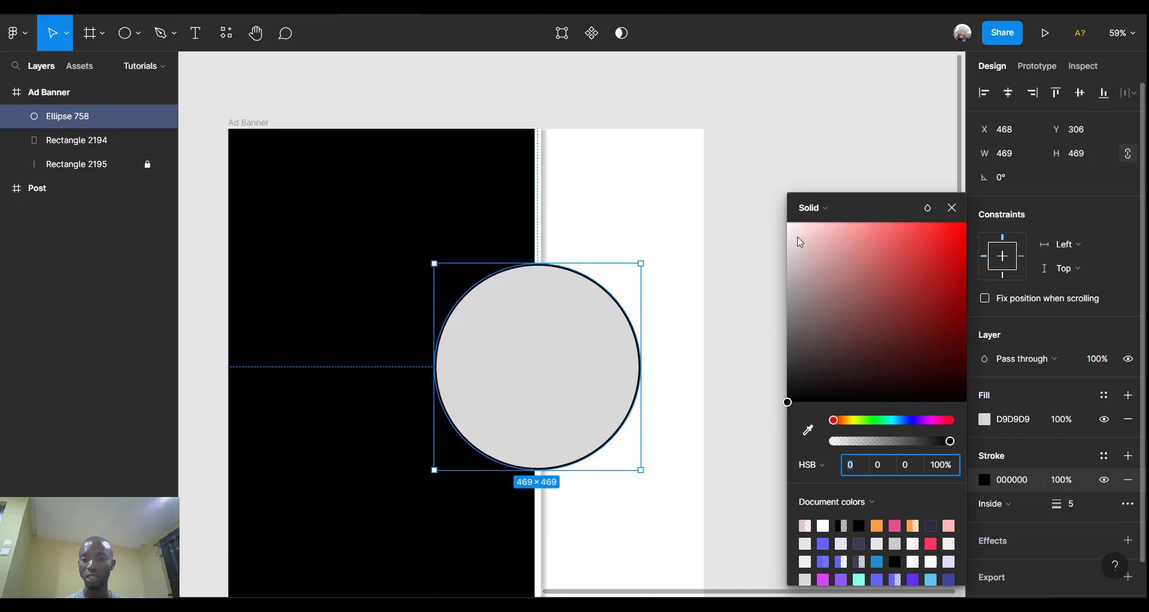
pyautogui.moveTo(797, 235); pyautogui.dragTo(787, 223)
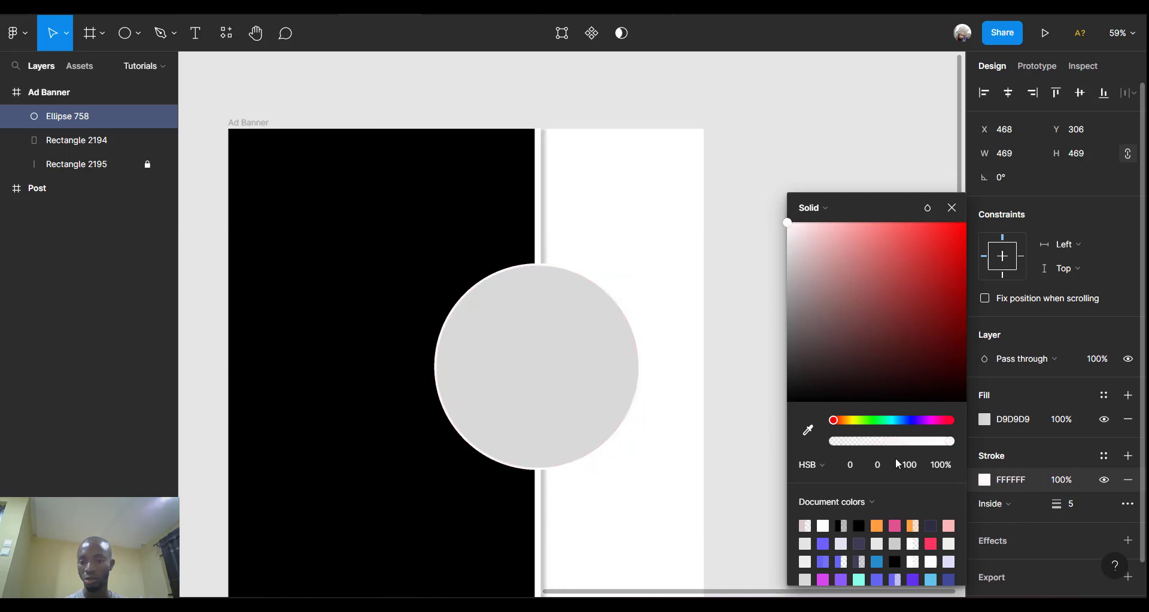
pyautogui.click(877, 525)
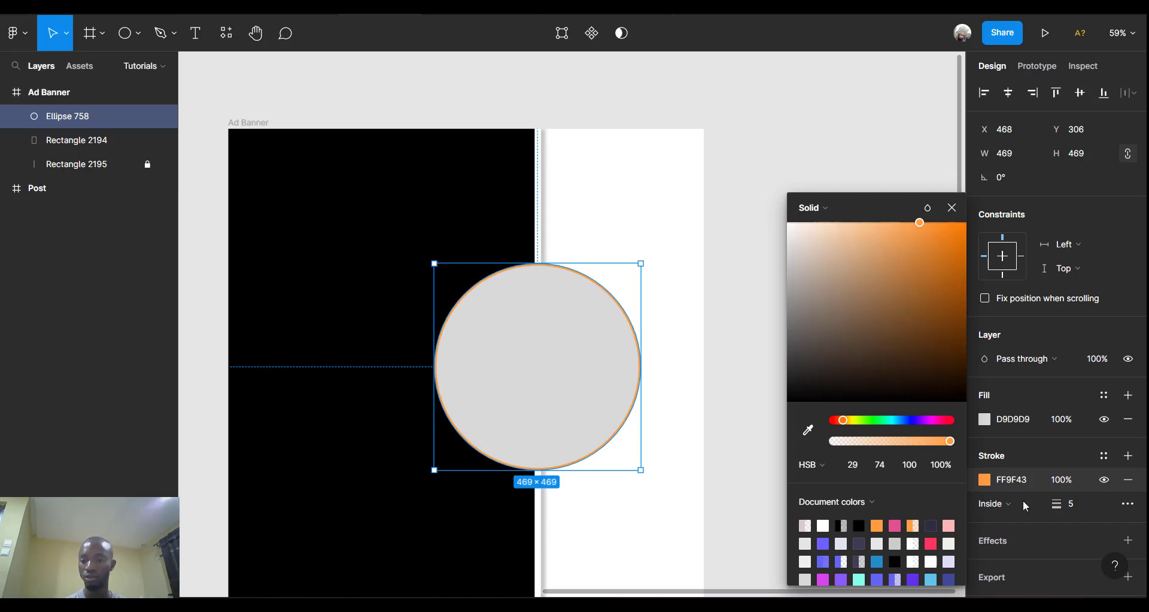
# Set the circle's outline thickness to 10 px.
pyautogui.click(1081, 508)
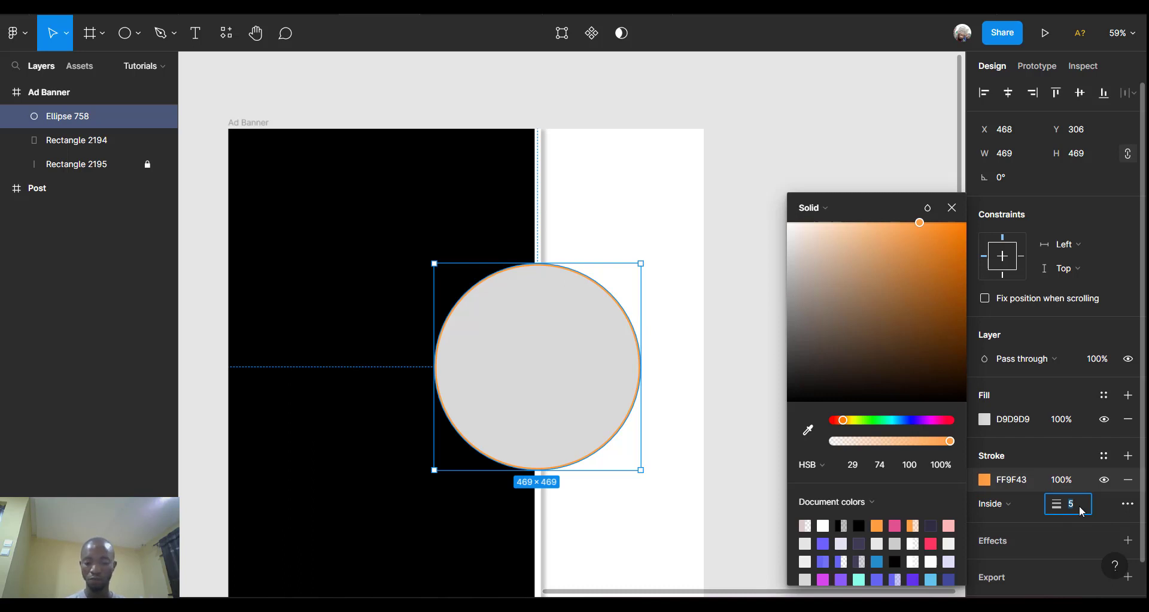
pyautogui.write('10')
pyautogui.press('Return')
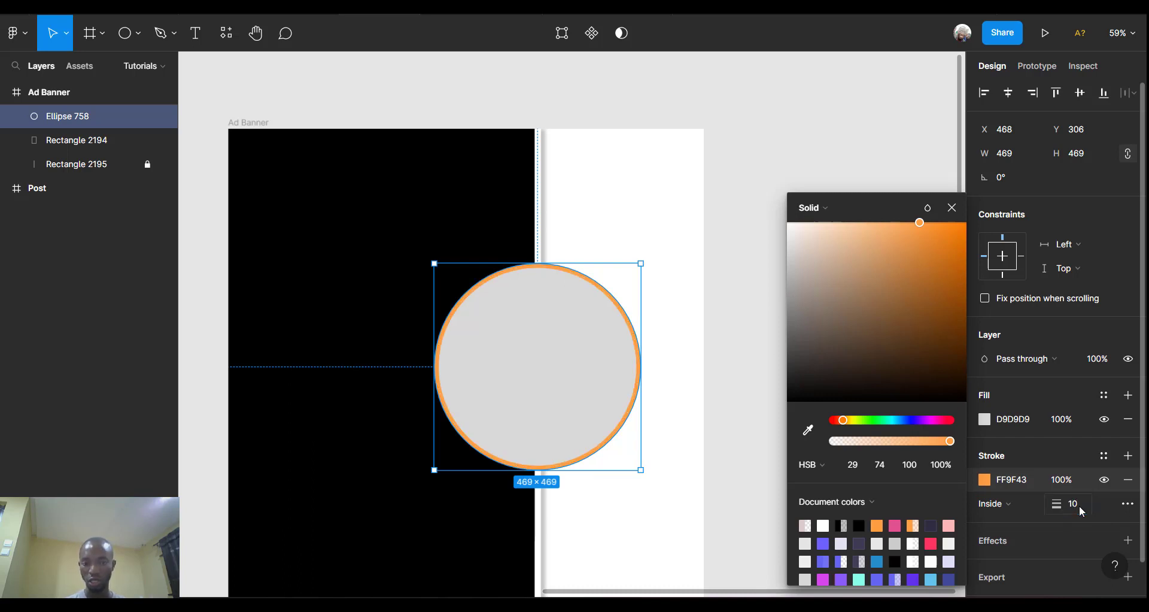
pyautogui.click(726, 228)
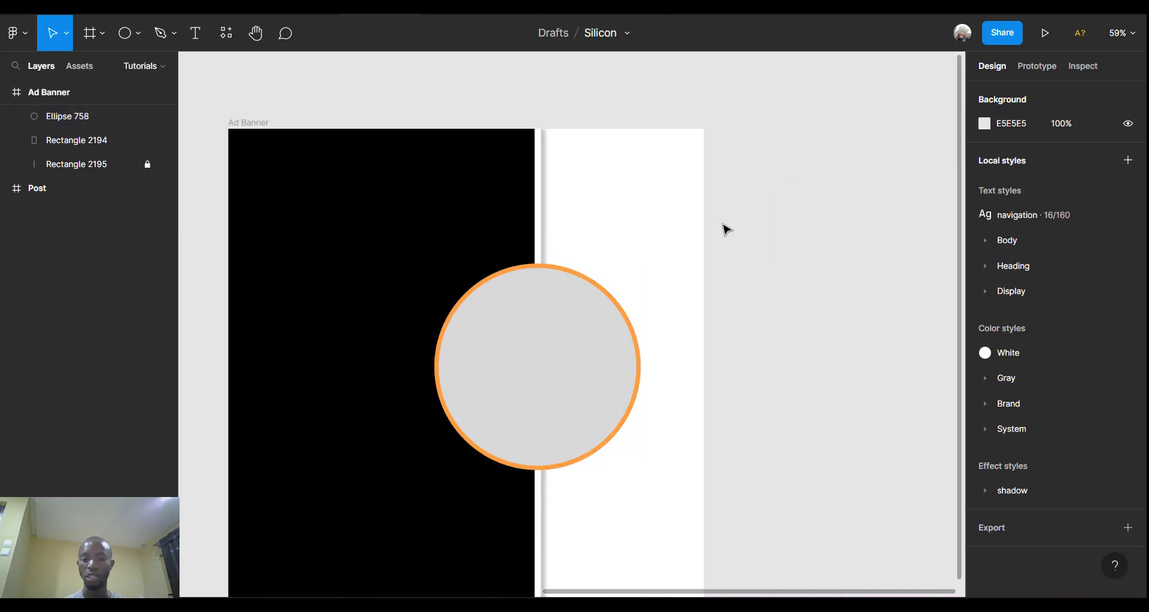
pyautogui.click(535, 328)
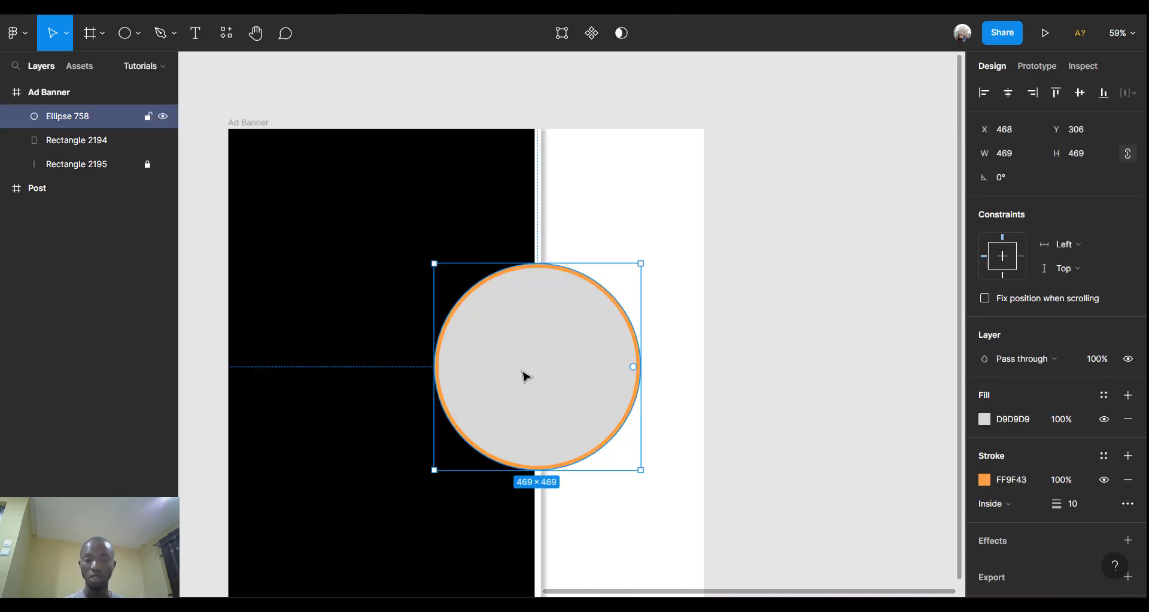
pyautogui.scroll(-5, 565, 398)
pyautogui.scroll(4, 564, 396)
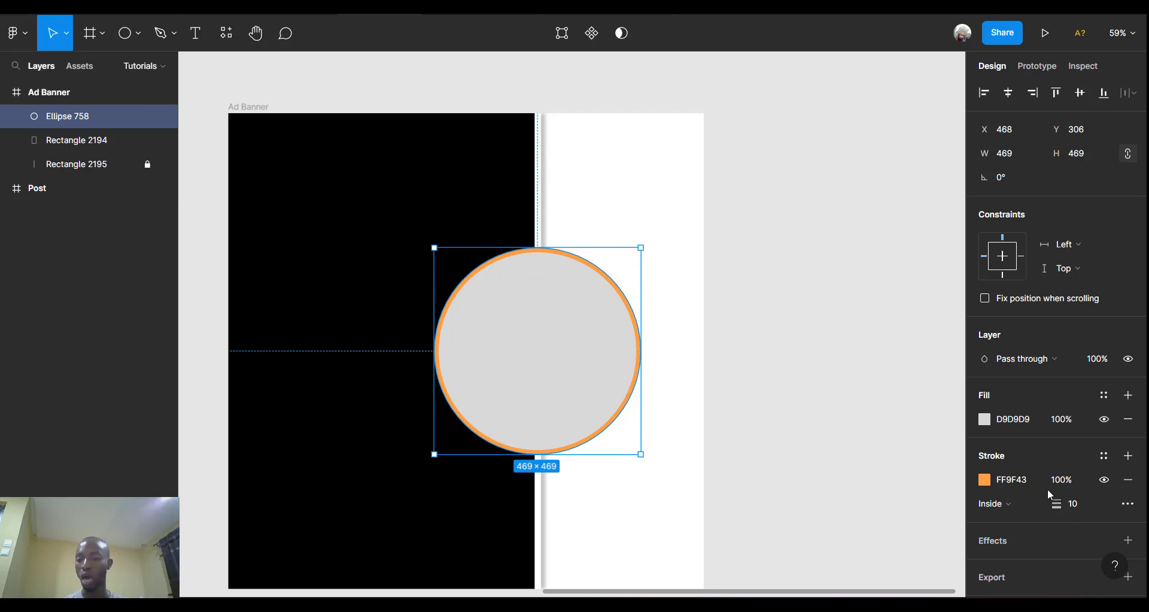
pyautogui.scroll(-1, 1049, 494)
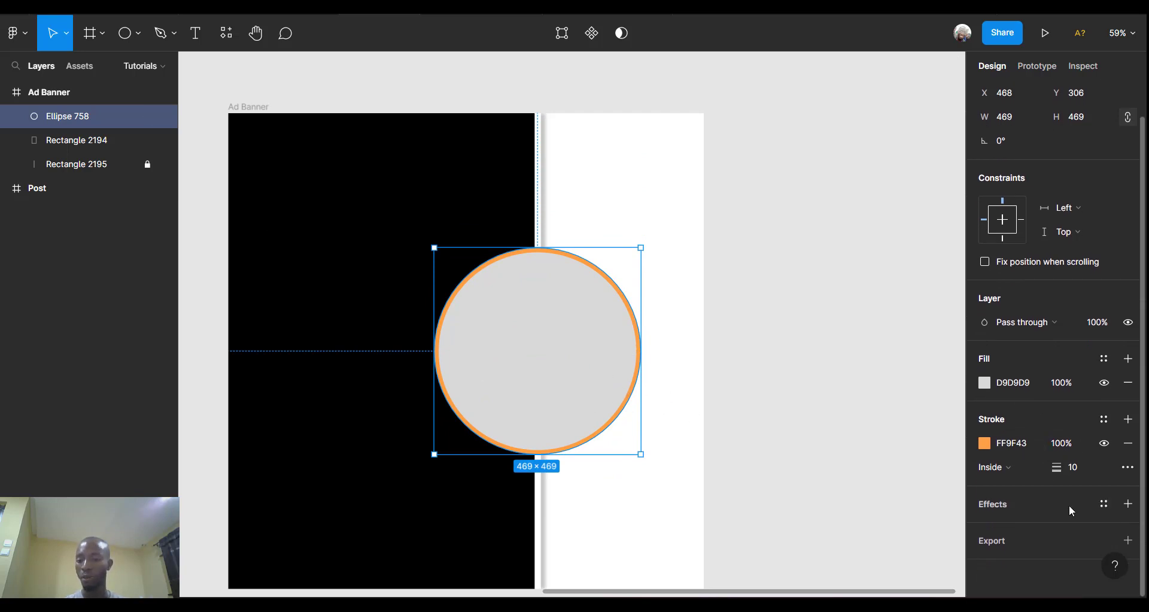
# Add a drop shadow to the circle with X offset 10 and Y offset 0.
pyautogui.click(1129, 504)
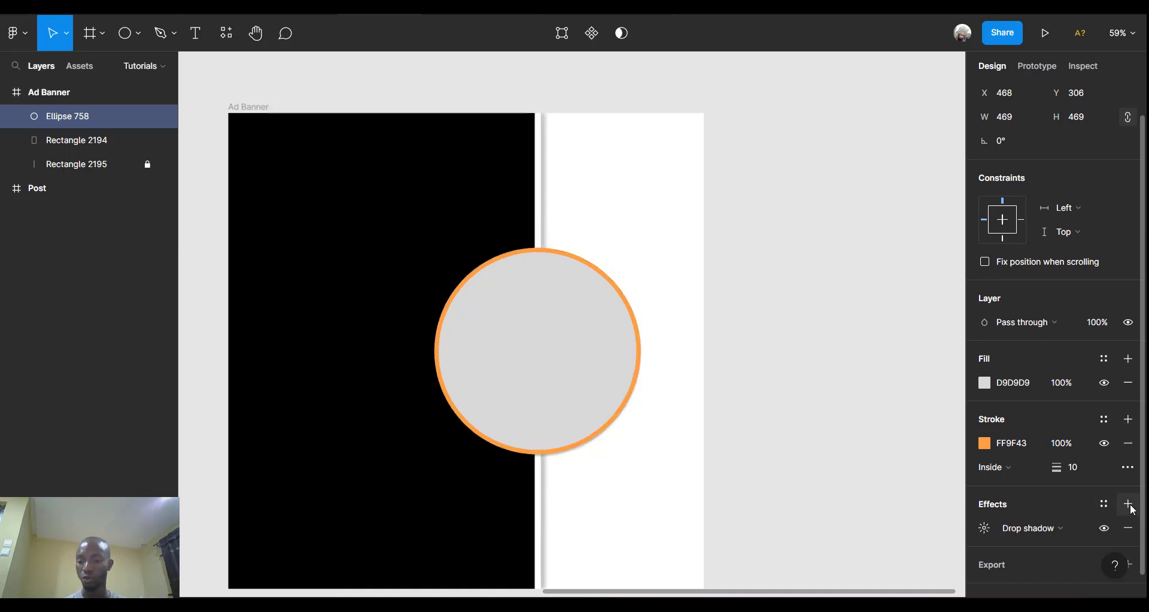
pyautogui.click(1081, 529)
pyautogui.click(1081, 529)
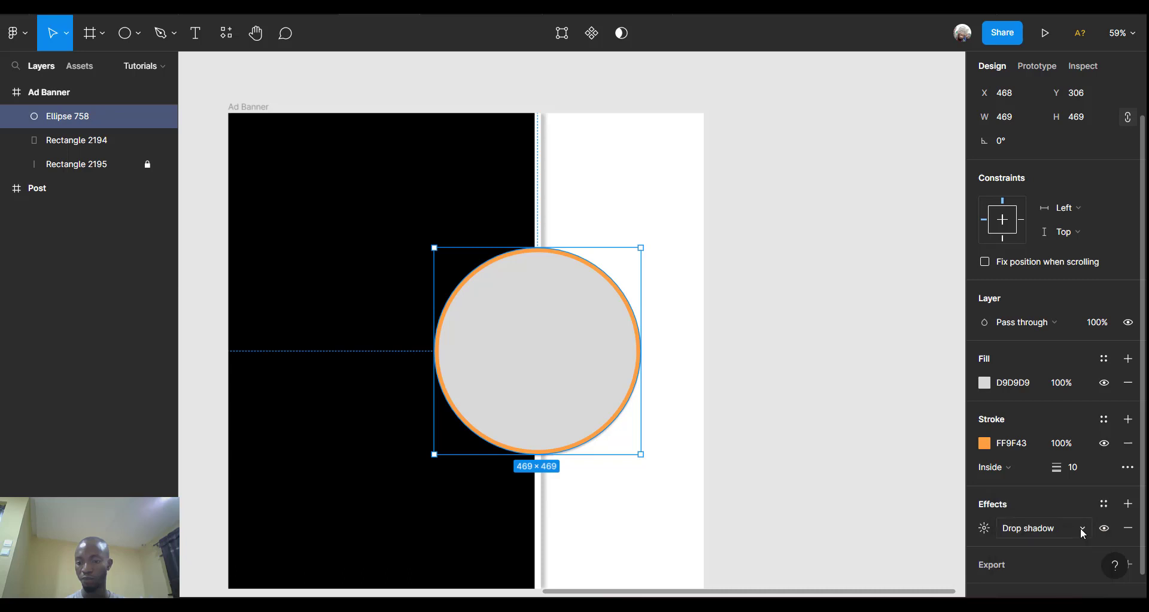
pyautogui.click(984, 528)
pyautogui.click(827, 545)
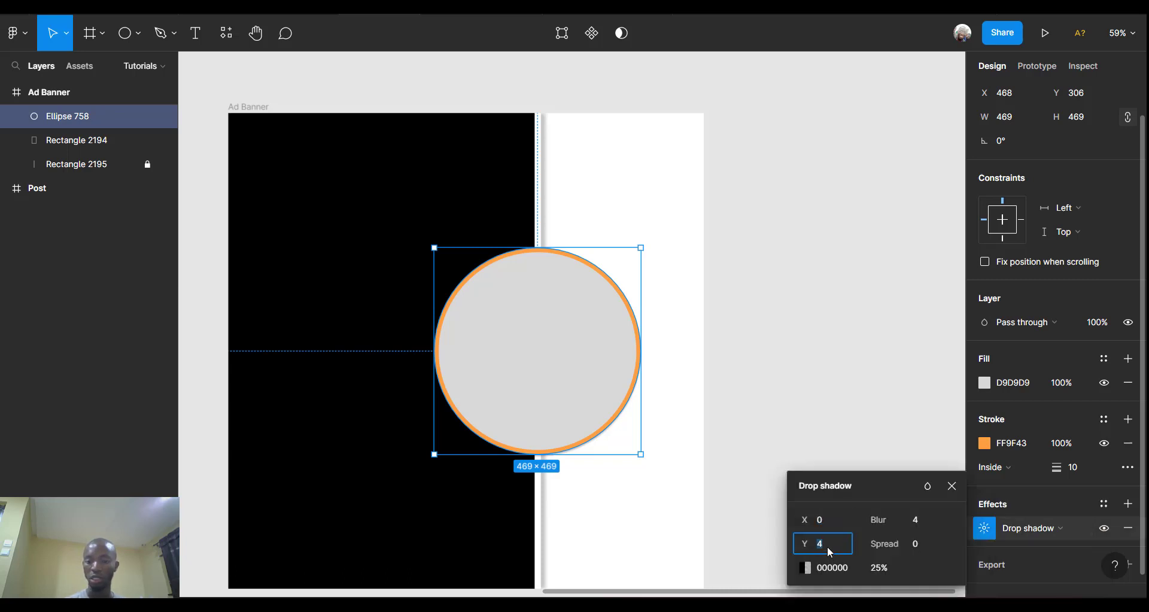
pyautogui.write('0')
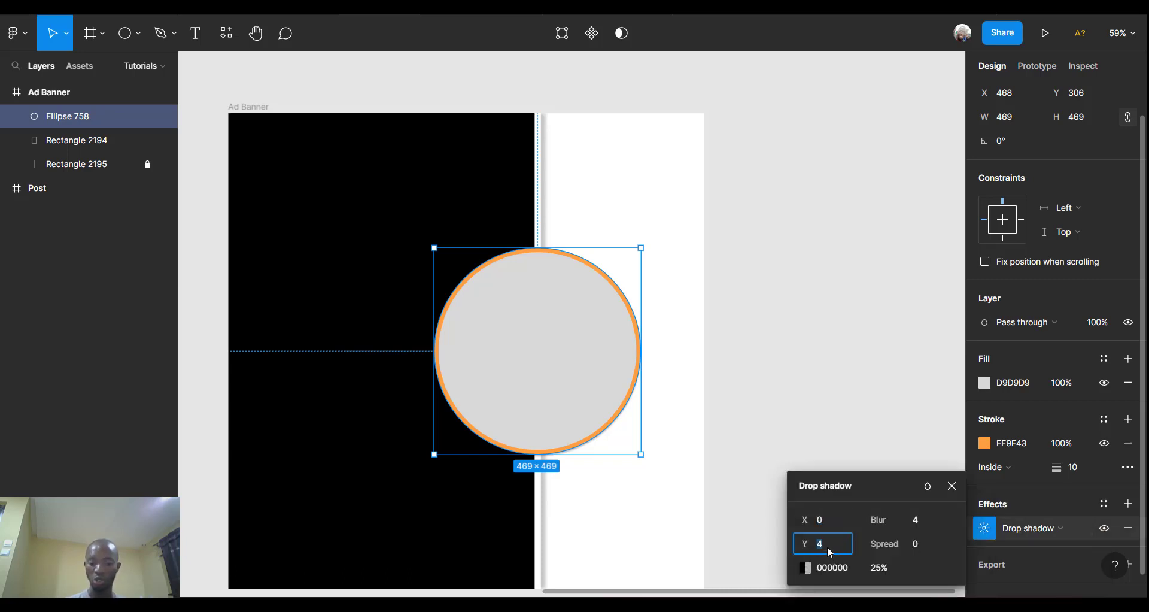
pyautogui.click(831, 515)
pyautogui.write('10')
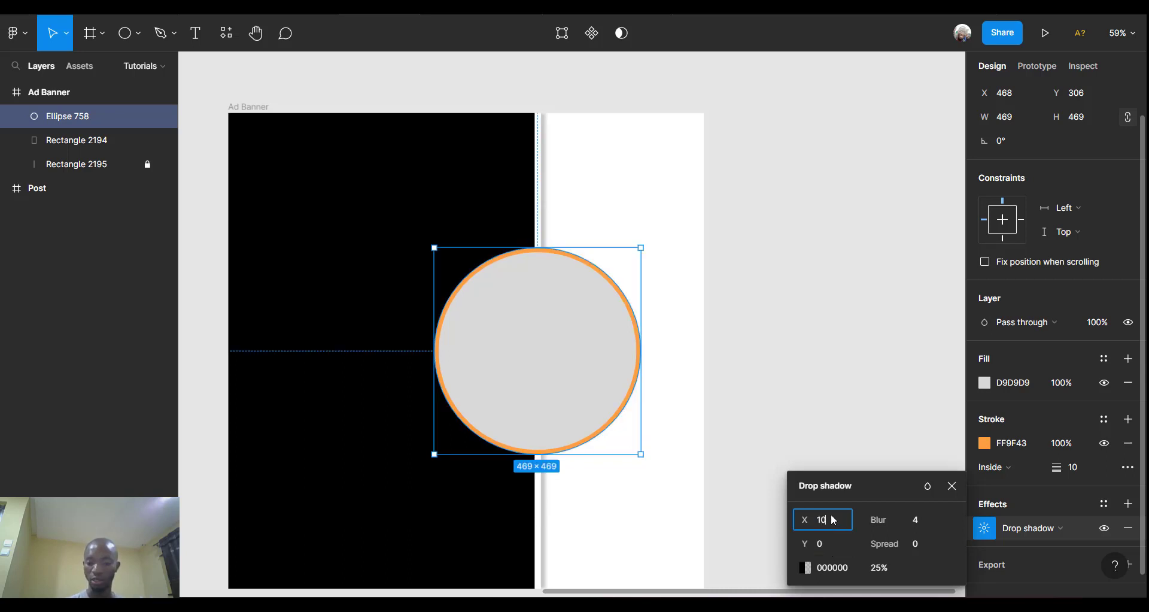
pyautogui.press('Return')
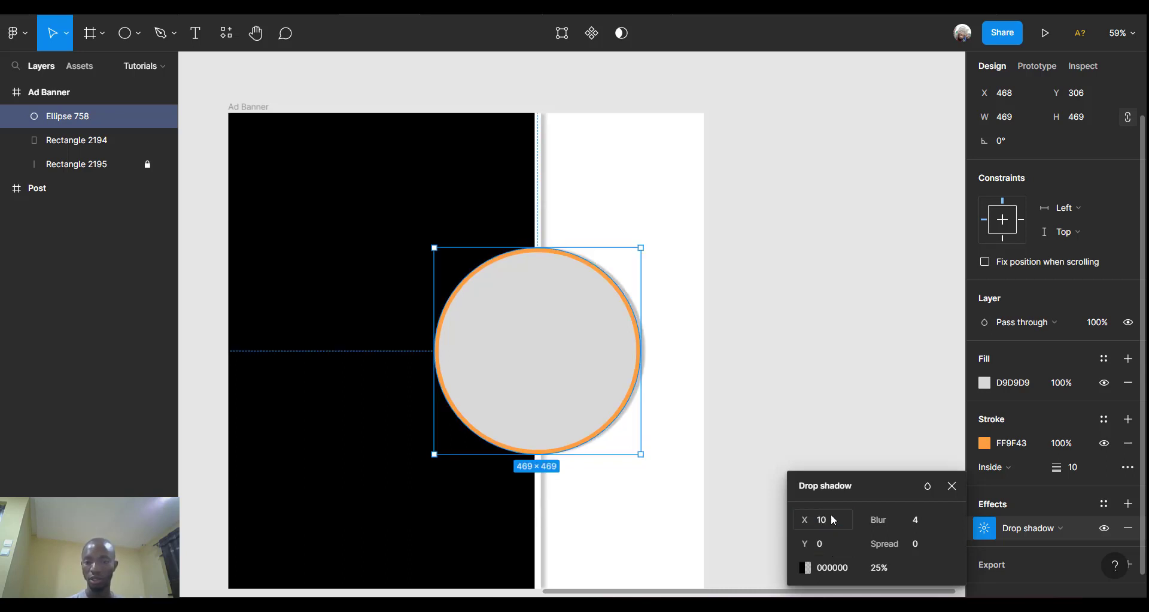
# Set the drop shadow's blur to 20.
pyautogui.click(918, 522)
pyautogui.write('10')
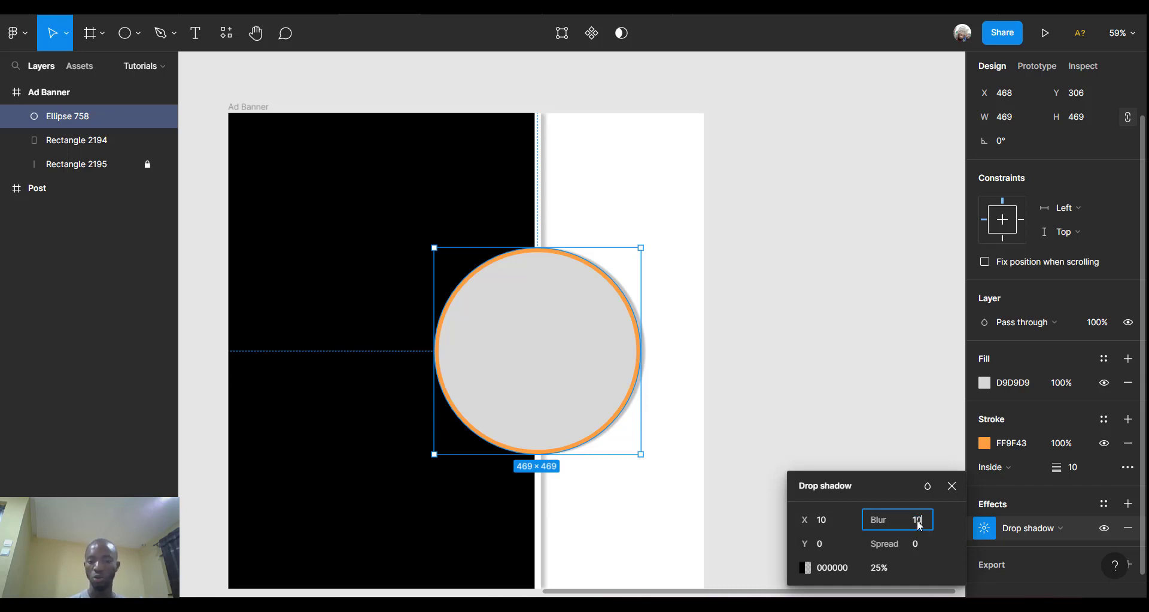
pyautogui.press('Return')
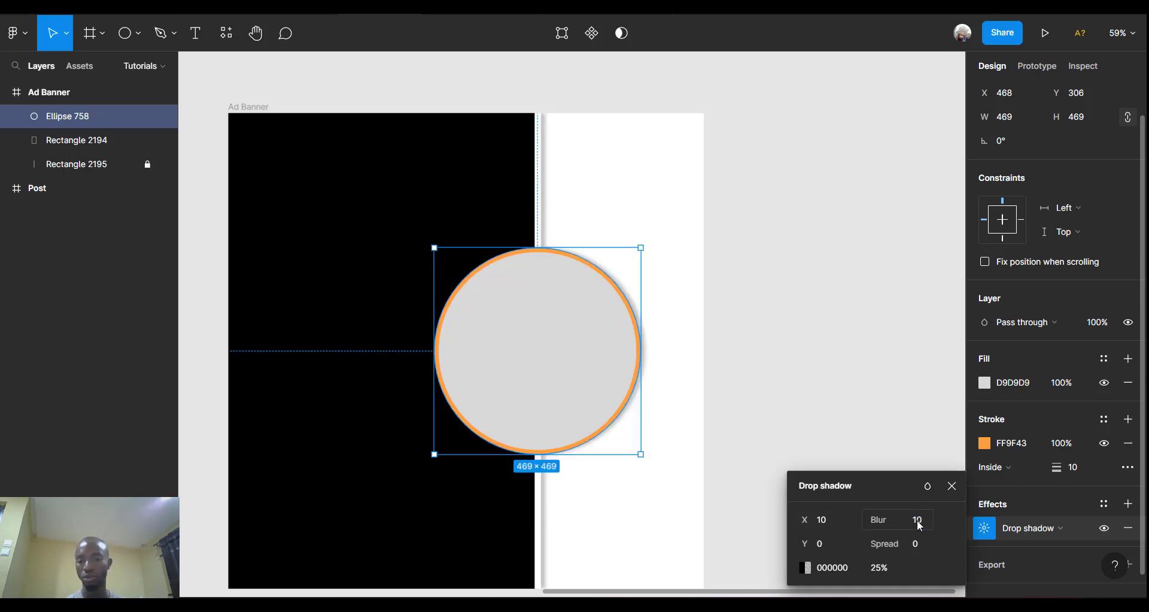
pyautogui.click(925, 521)
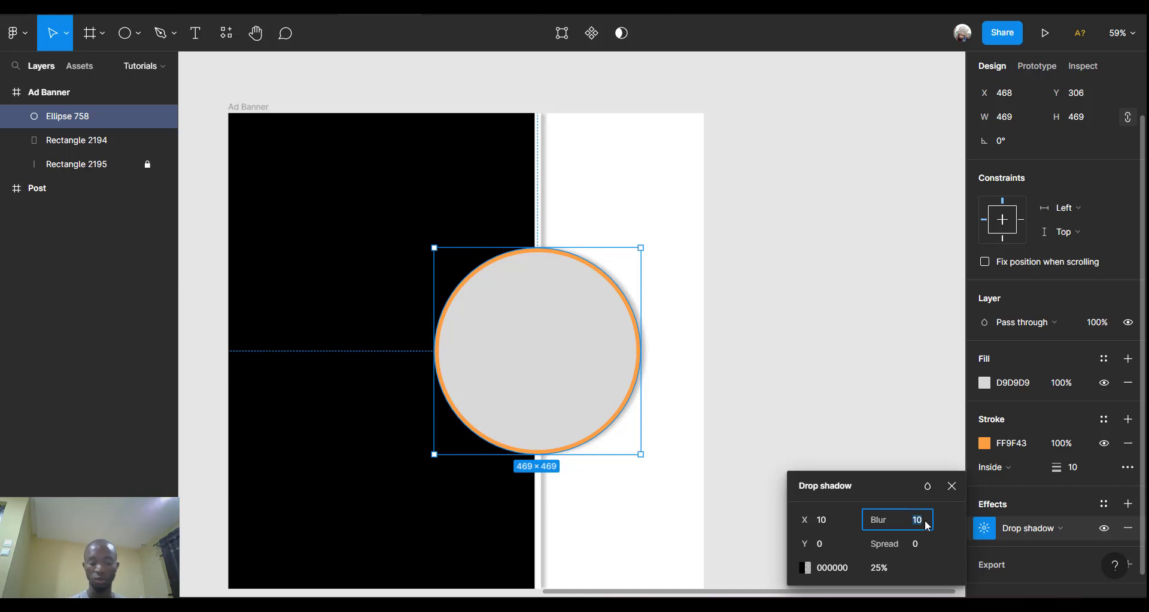
pyautogui.write('2')
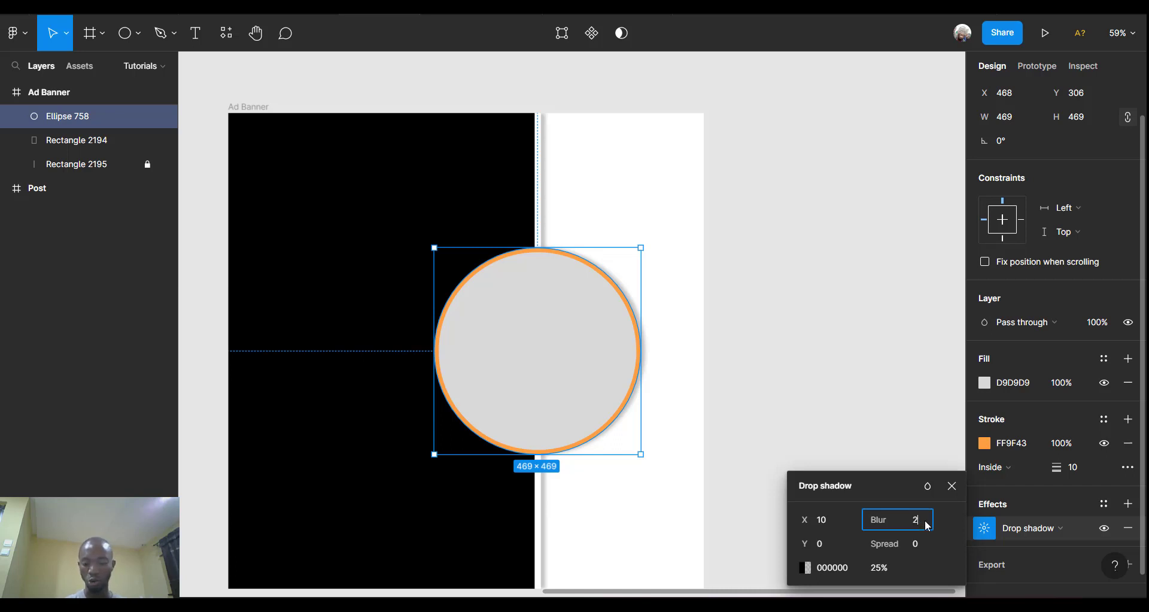
pyautogui.write('0')
pyautogui.press('Return')
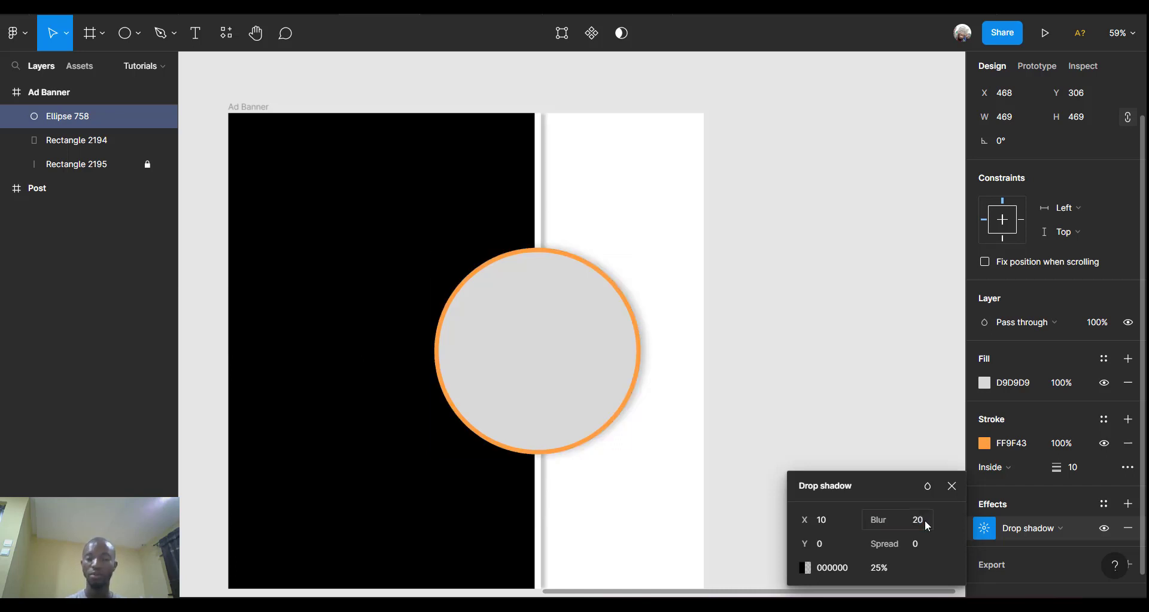
pyautogui.click(784, 374)
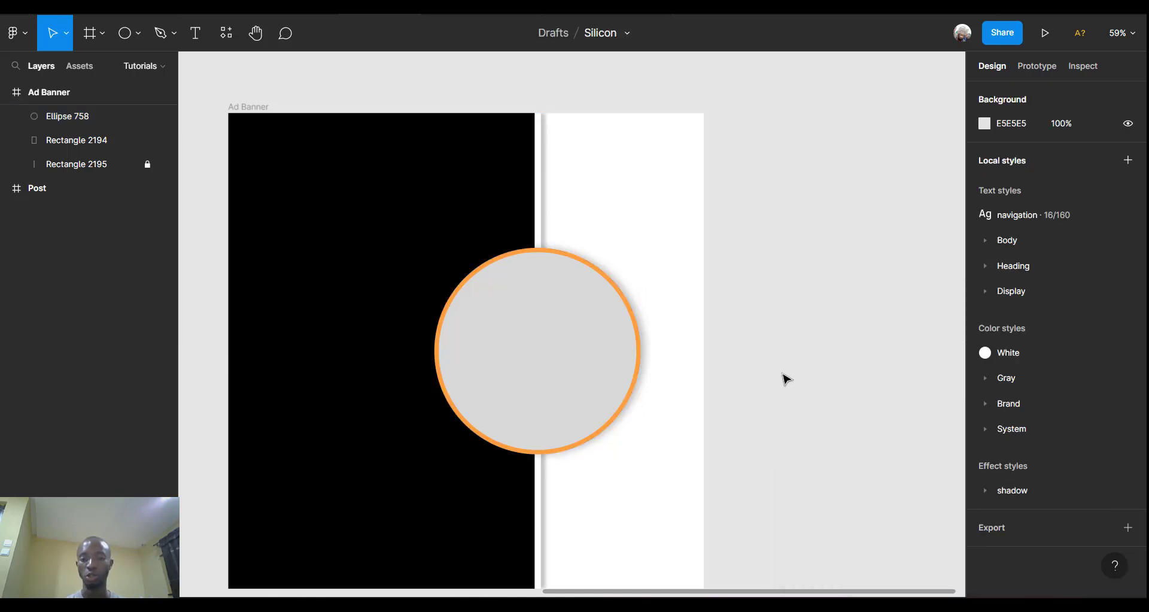
# Duplicate the large circle twice, placing one copy below and one above the original.
pyautogui.scroll(-3, 786, 379)
pyautogui.scroll(3, 670, 312)
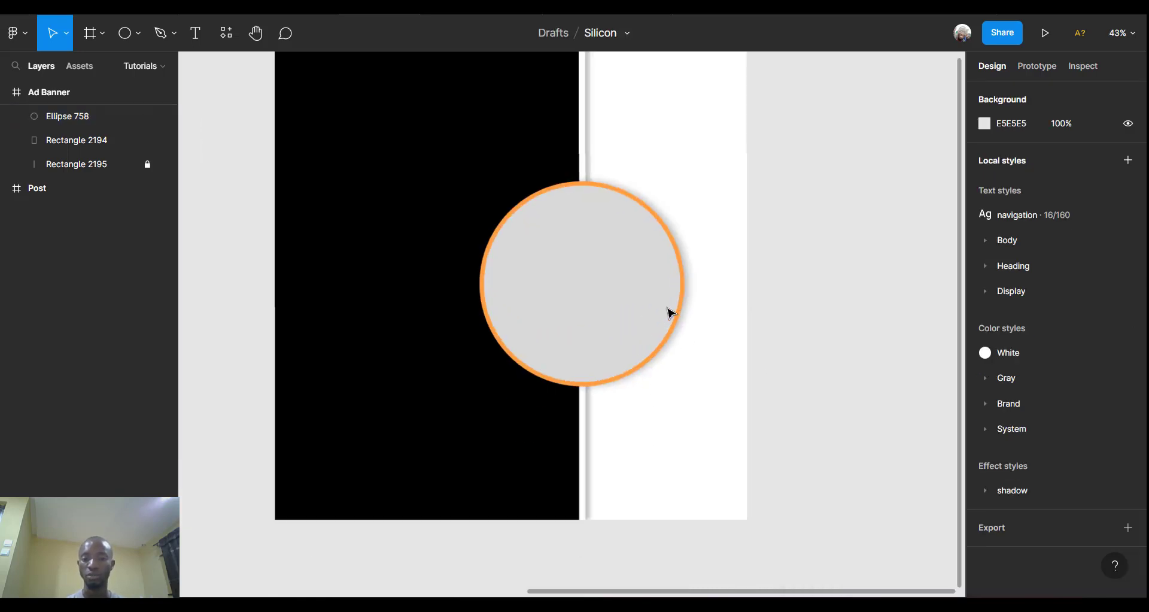
pyautogui.scroll(2, 670, 313)
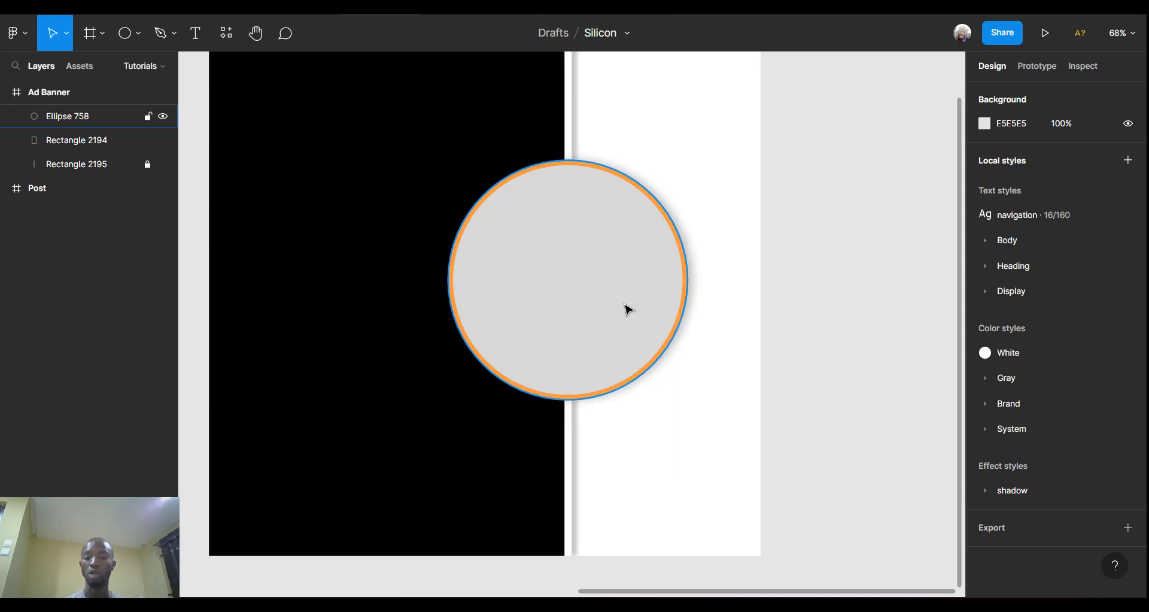
pyautogui.click(628, 309)
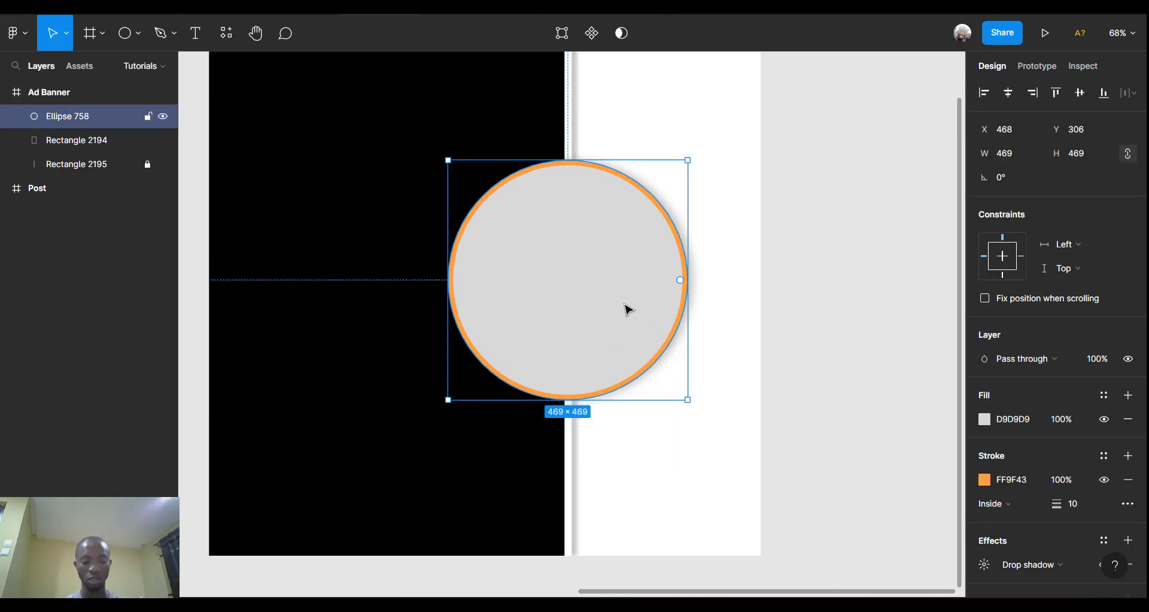
pyautogui.hotkey('ctrl', 'd')
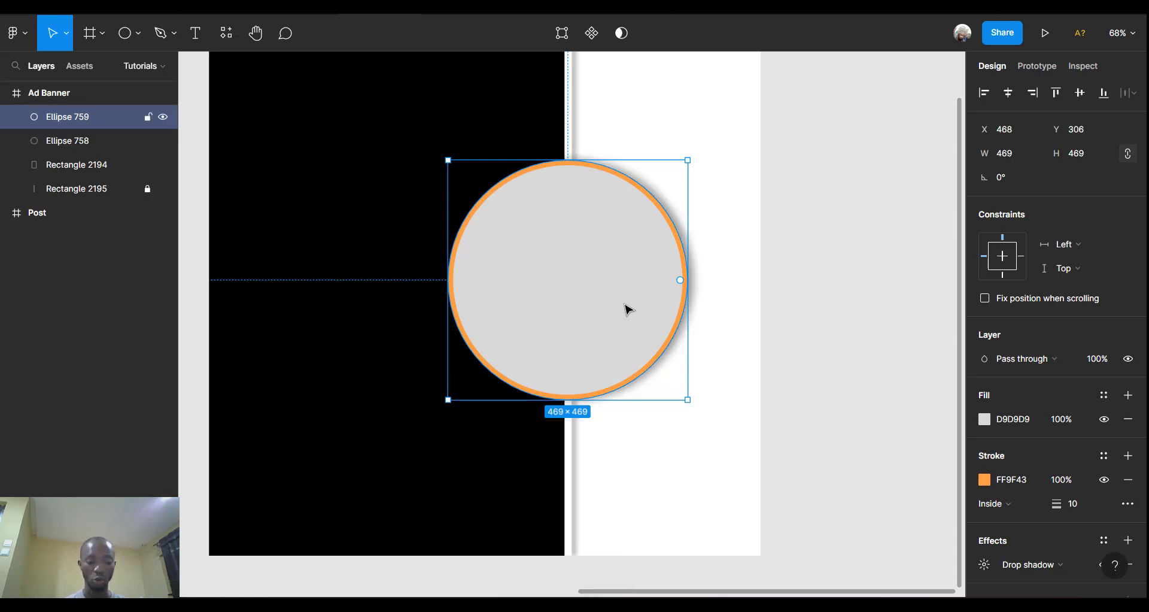
pyautogui.hotkey('ctrl', 'd')
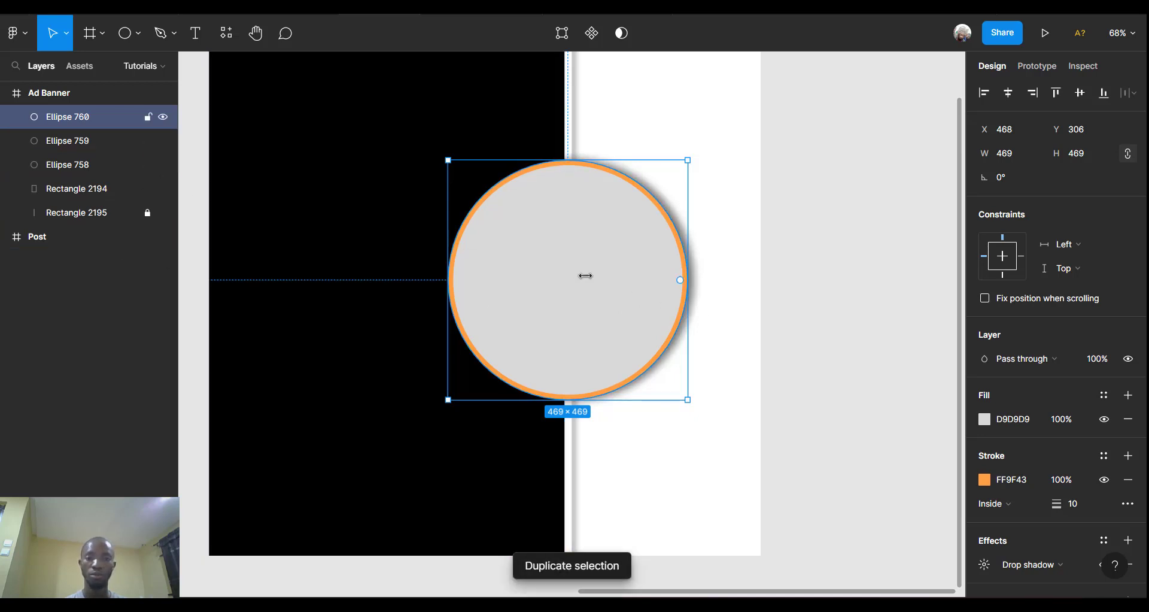
pyautogui.moveTo(567, 282); pyautogui.dragTo(585, 392)
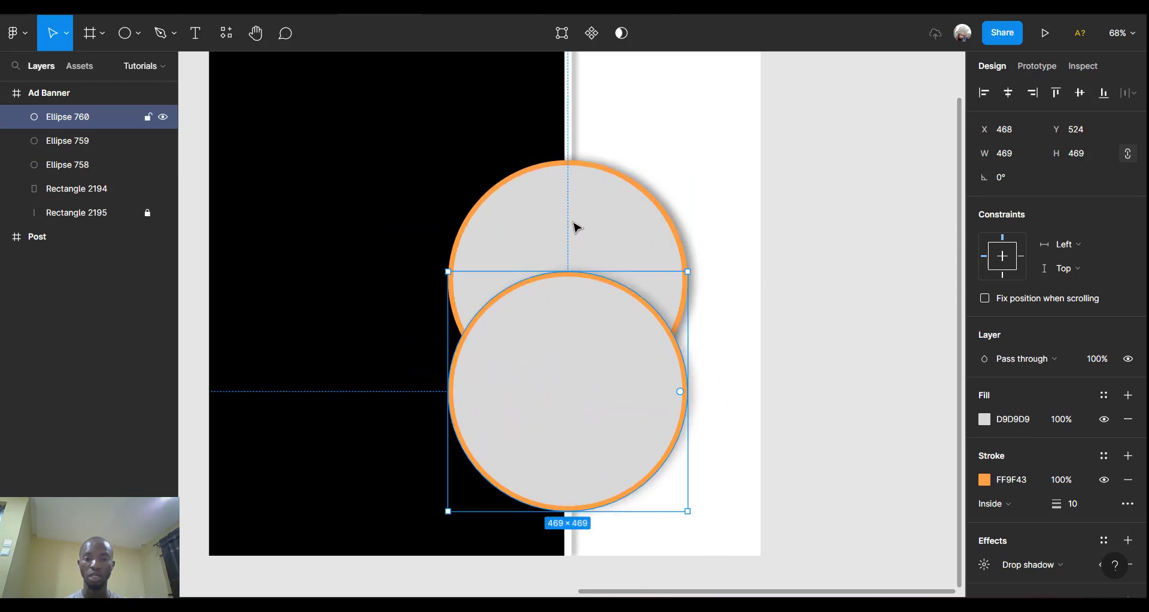
pyautogui.moveTo(573, 222); pyautogui.dragTo(574, 137)
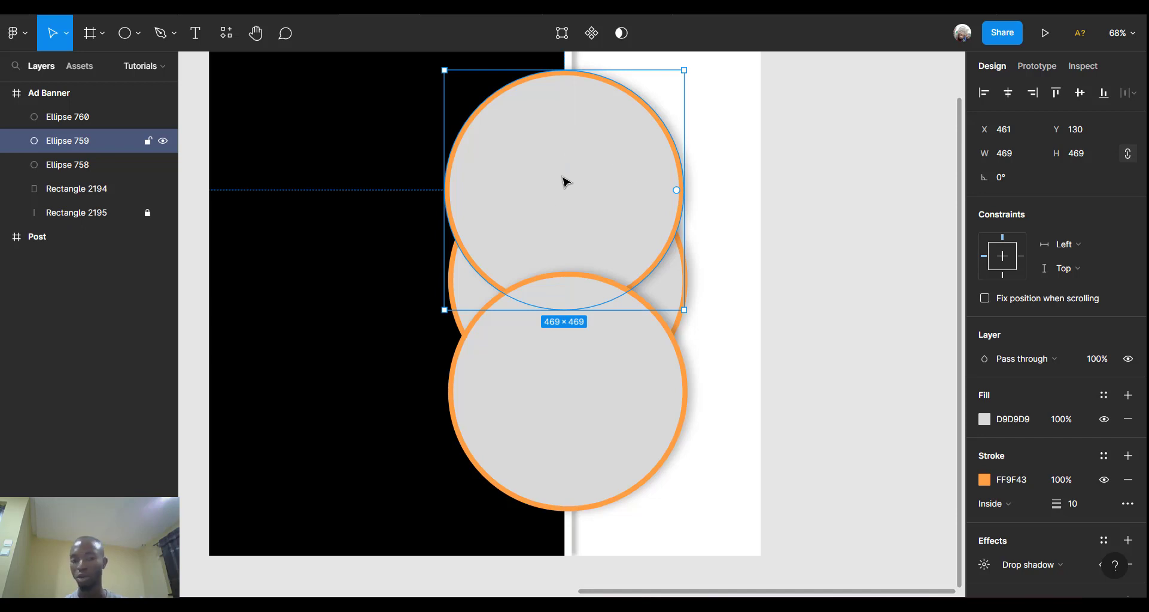
# Resize both copied circles to 344×344 and centre them on the big circle.
pyautogui.keyDown('shift'); pyautogui.click(596, 350); pyautogui.keyUp('shift')
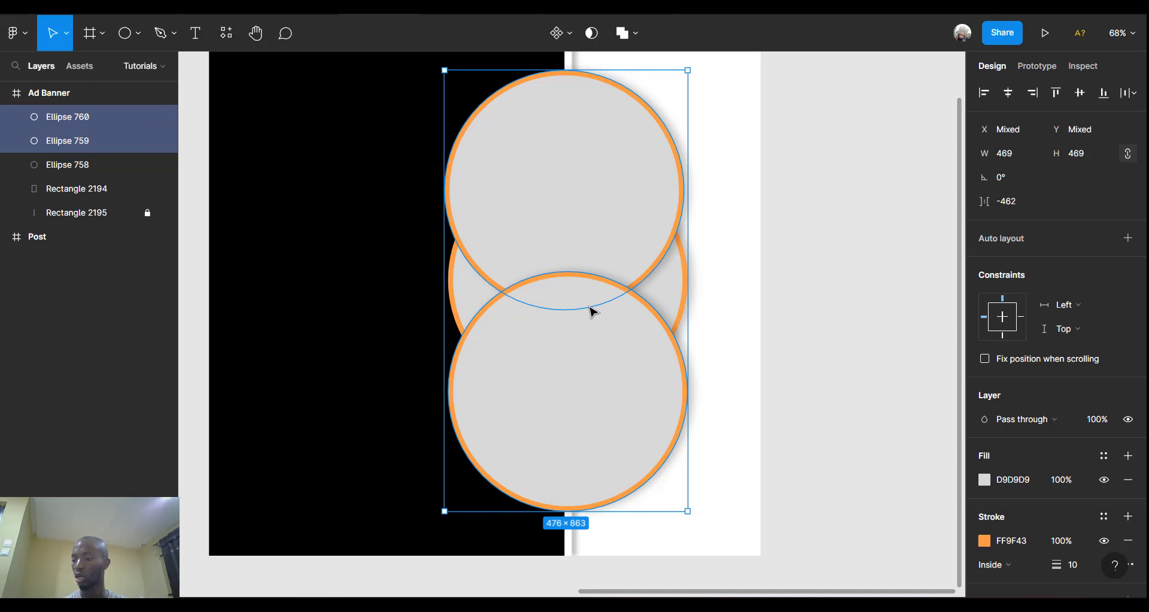
pyautogui.click(1018, 154)
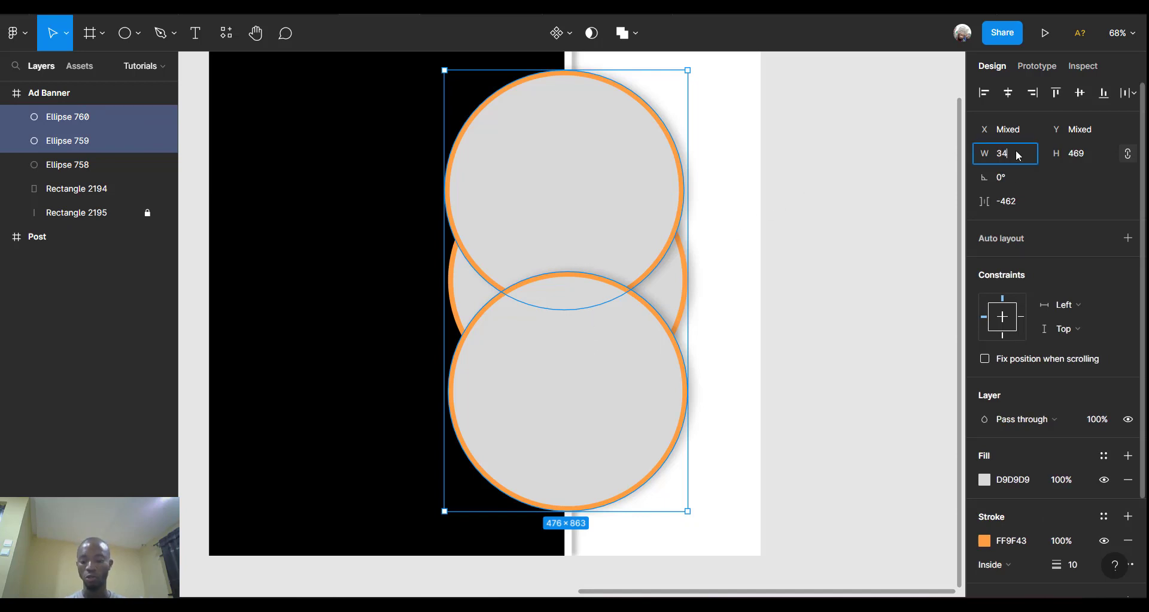
pyautogui.write('344')
pyautogui.press('Return')
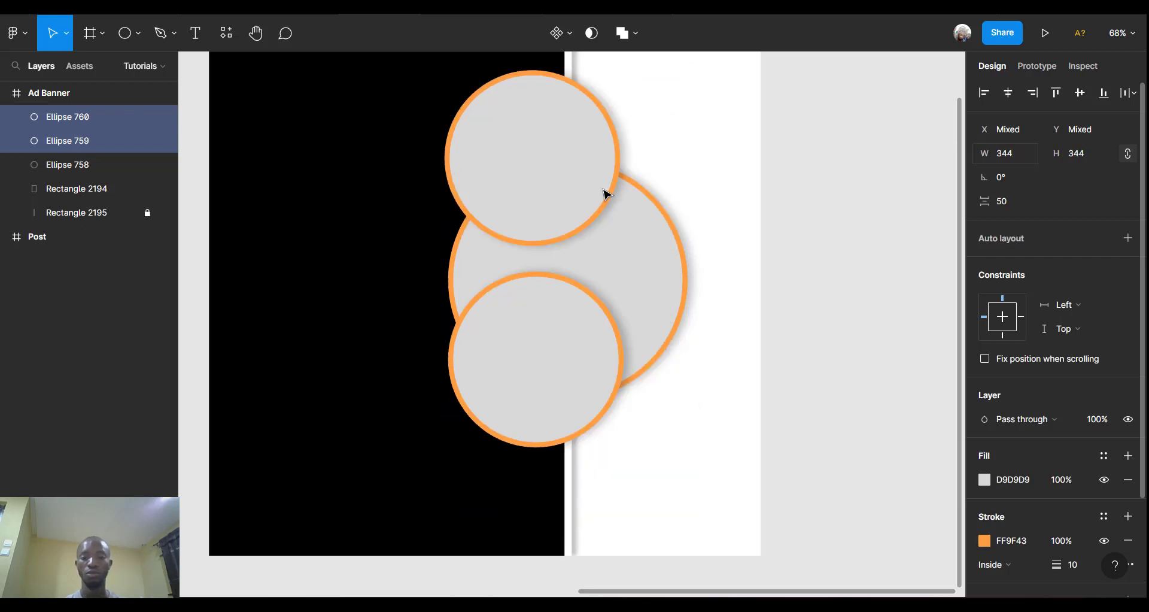
pyautogui.moveTo(538, 180); pyautogui.dragTo(568, 187)
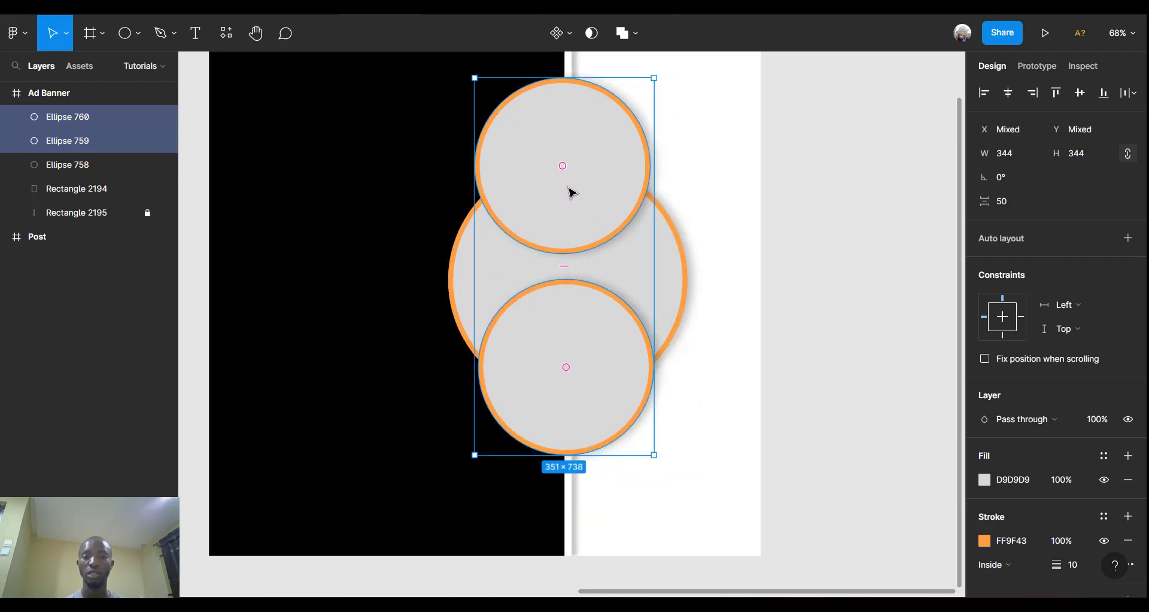
# Move the top small circle higher and the bottom one lower along the centre line.
pyautogui.scroll(2, 573, 192)
pyautogui.click(585, 244)
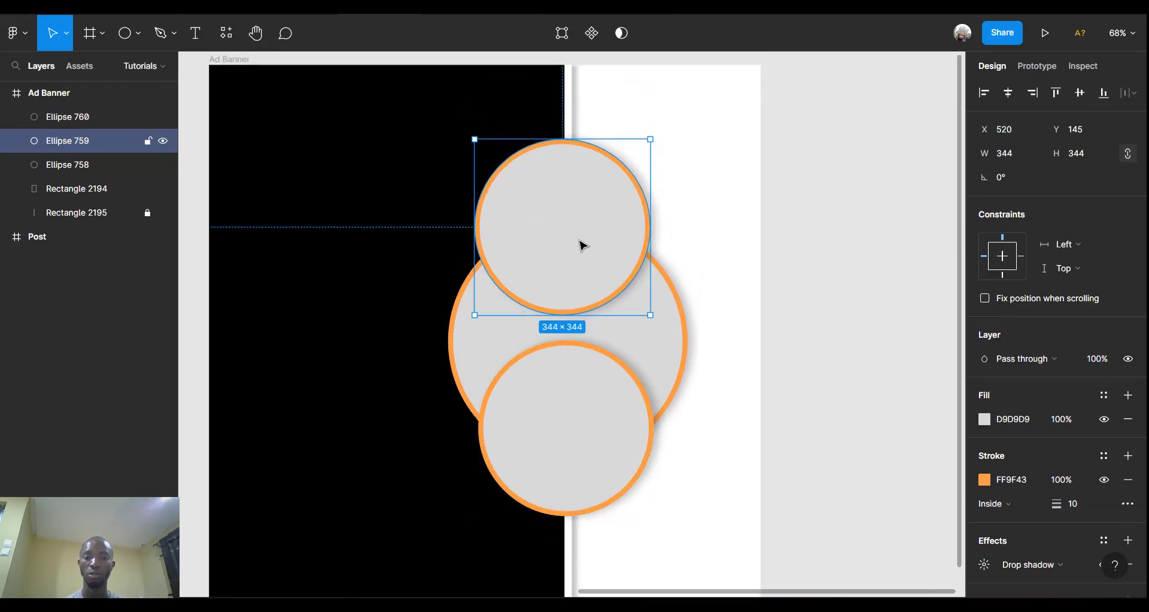
pyautogui.moveTo(584, 244); pyautogui.dragTo(586, 216)
pyautogui.moveTo(580, 416); pyautogui.dragTo(575, 454)
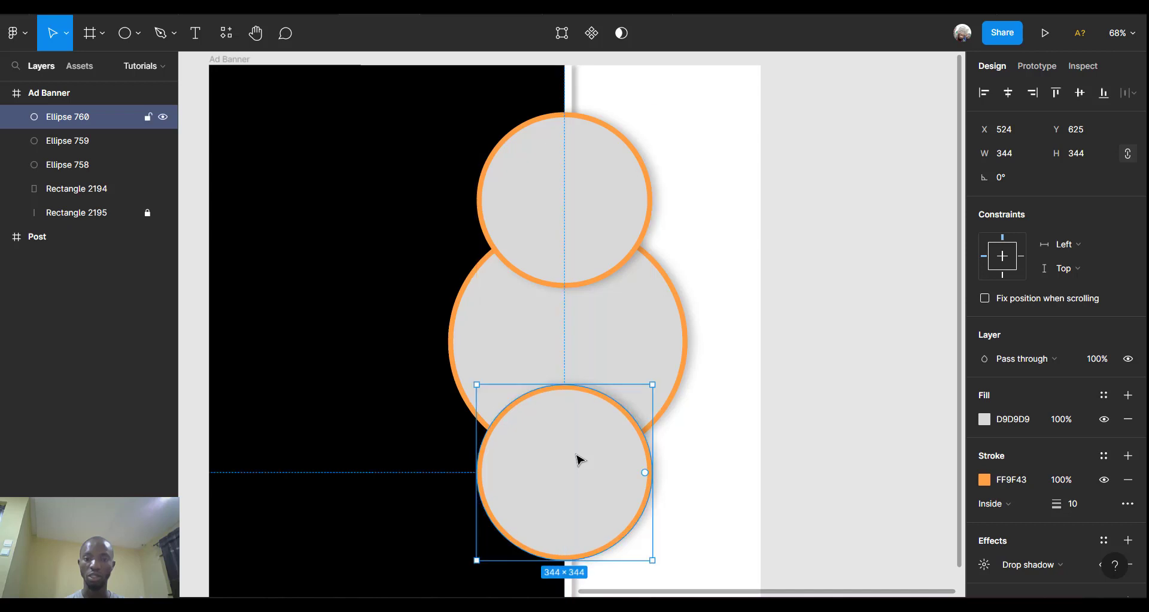
pyautogui.scroll(-1, 575, 455)
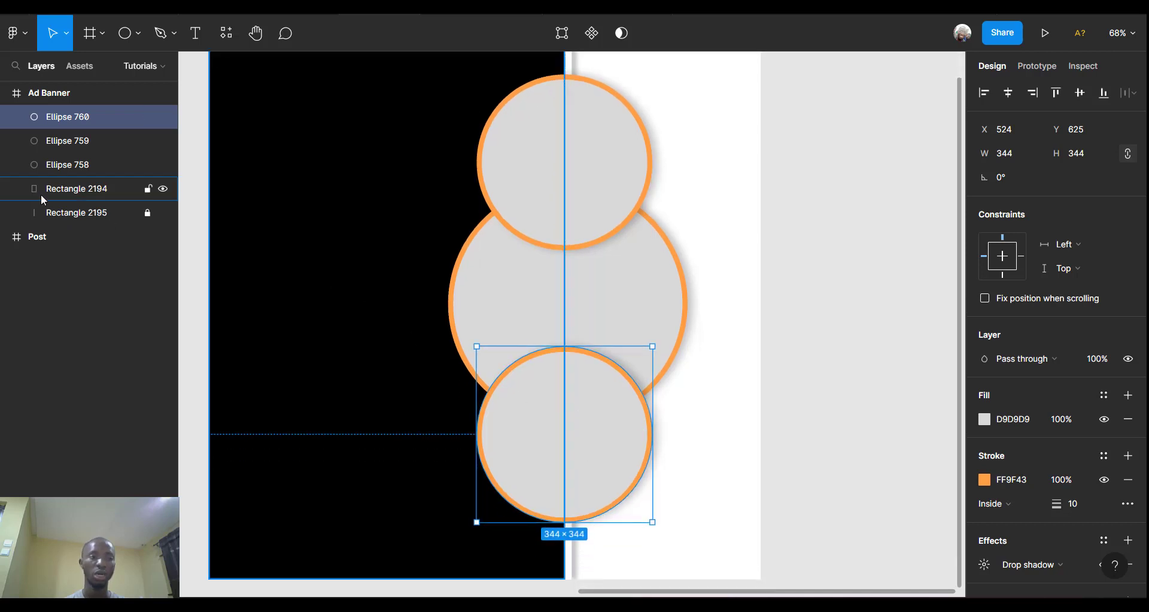
pyautogui.click(48, 169)
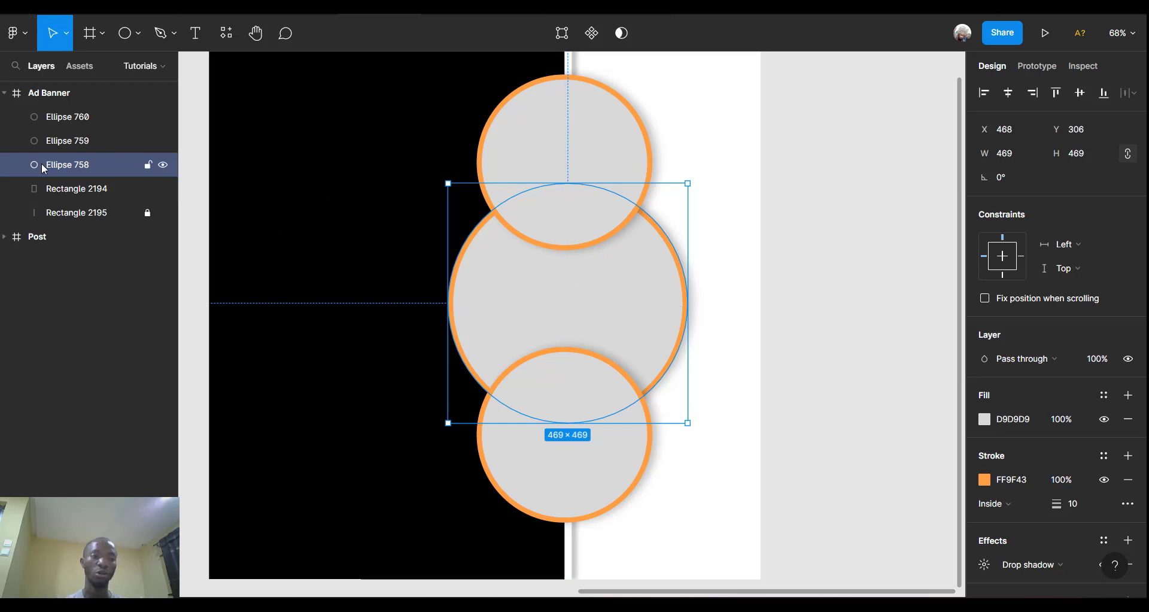
# Bring the large circle in front of the two small circles in the layer order.
pyautogui.moveTo(71, 166); pyautogui.dragTo(68, 102)
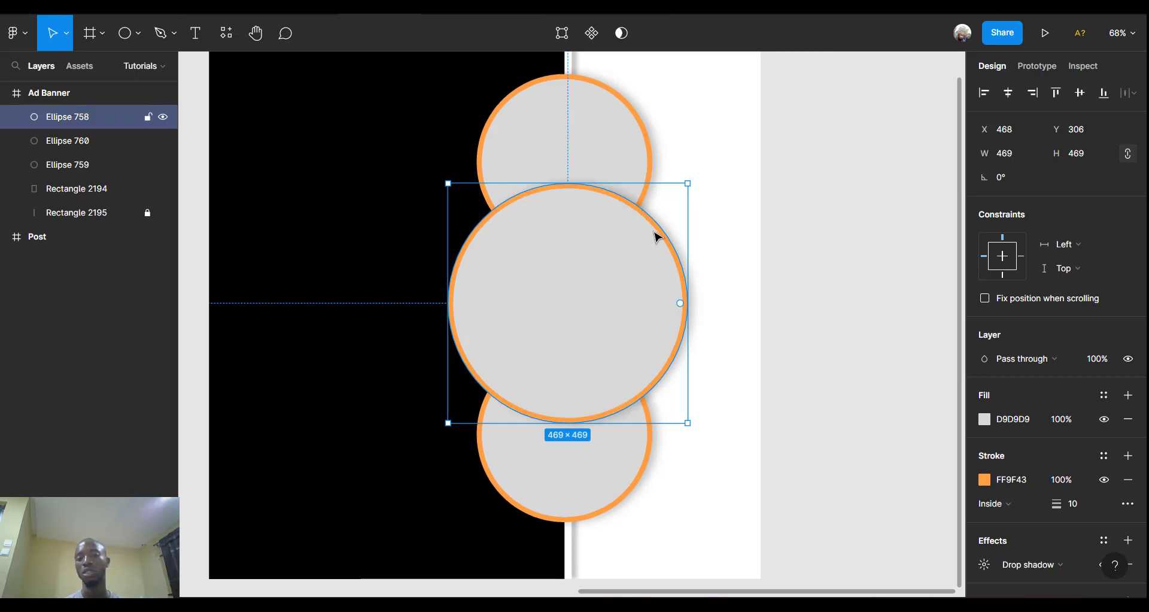
pyautogui.hscroll(-2, 657, 238)
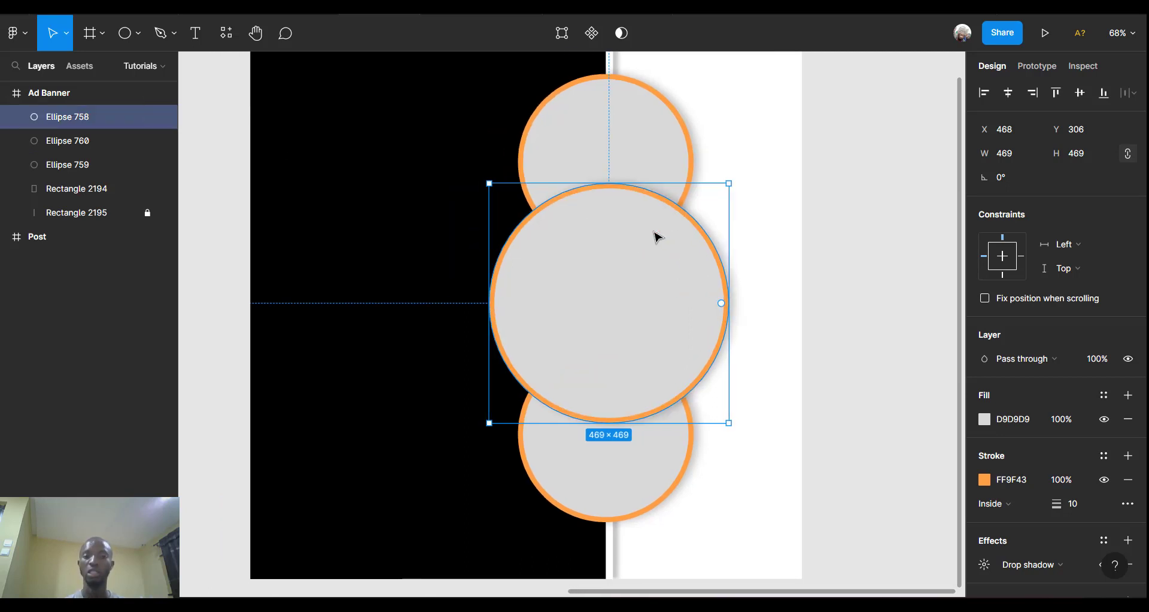
pyautogui.hscroll(1, 657, 236)
pyautogui.scroll(2, 657, 233)
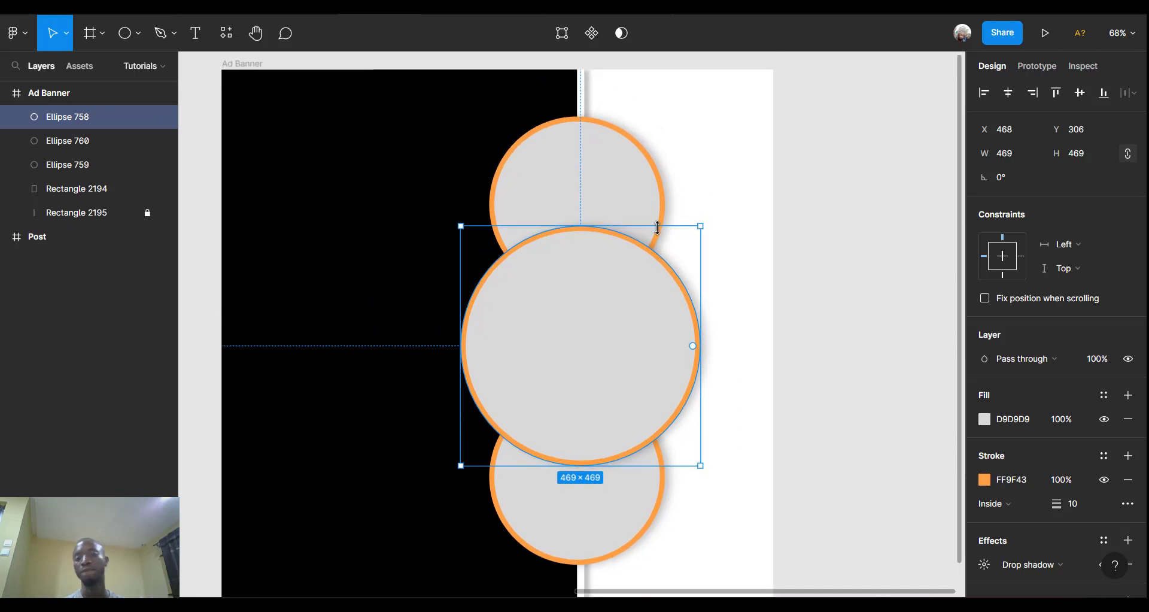
# Group all three circles and name the group Eclipse.
pyautogui.keyDown('shift'); pyautogui.click(596, 223); pyautogui.keyUp('shift')
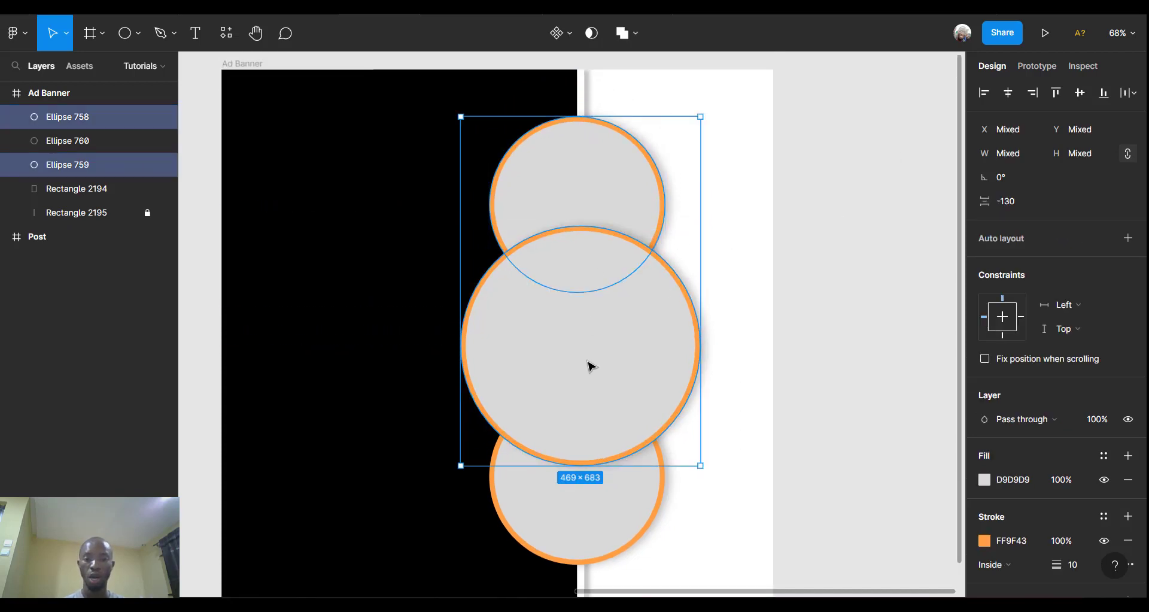
pyautogui.keyDown('shift'); pyautogui.click(583, 508); pyautogui.keyUp('shift')
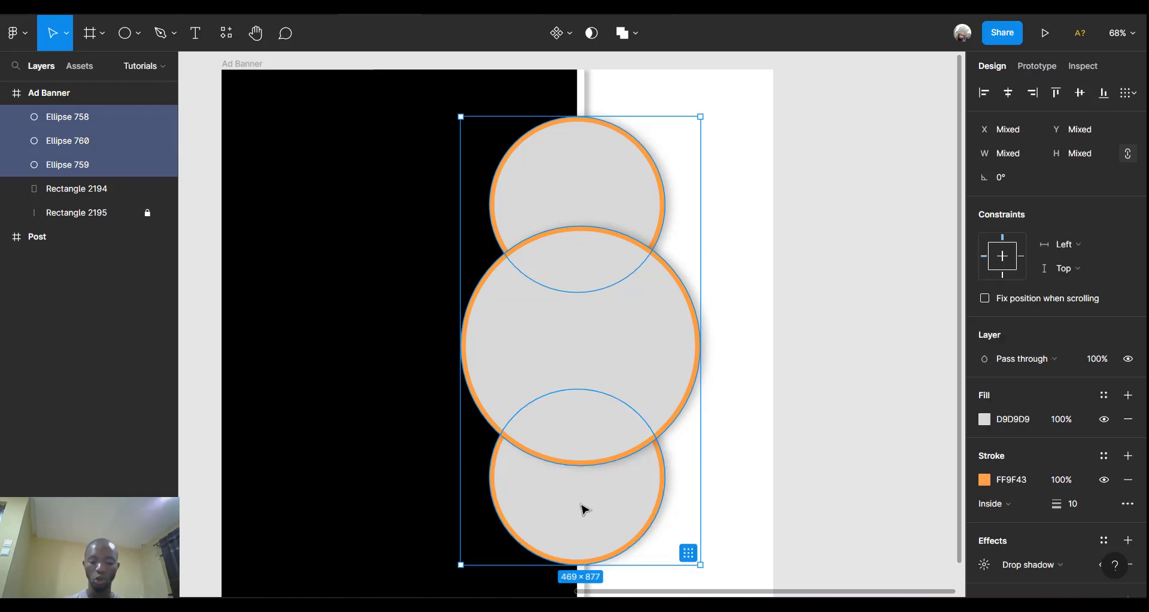
pyautogui.hotkey('ctrl', 'g')
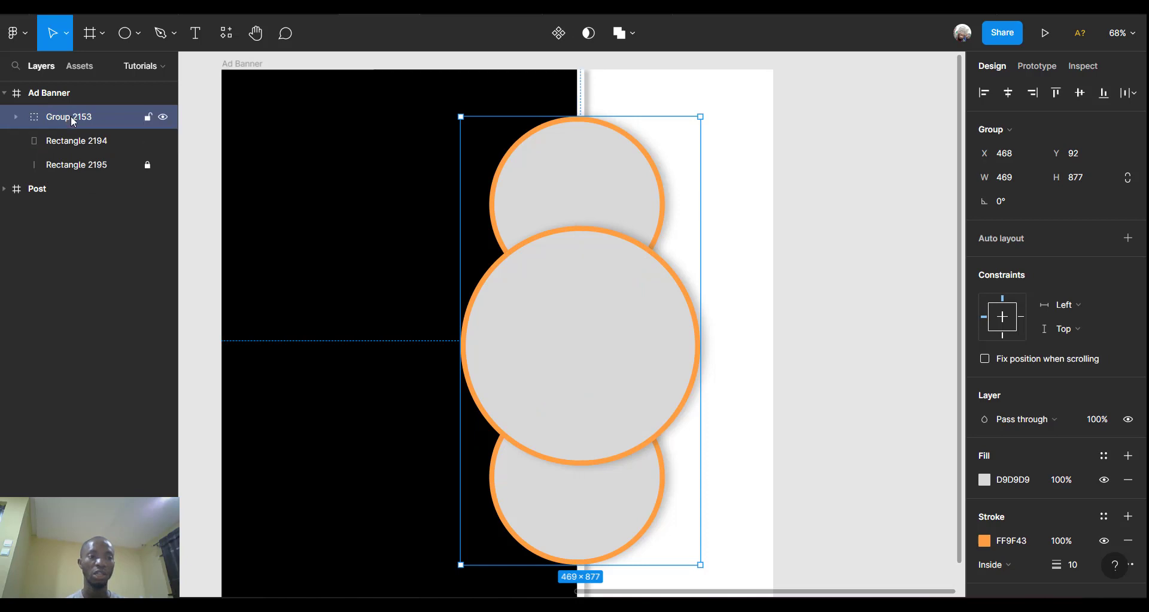
pyautogui.doubleClick(72, 119)
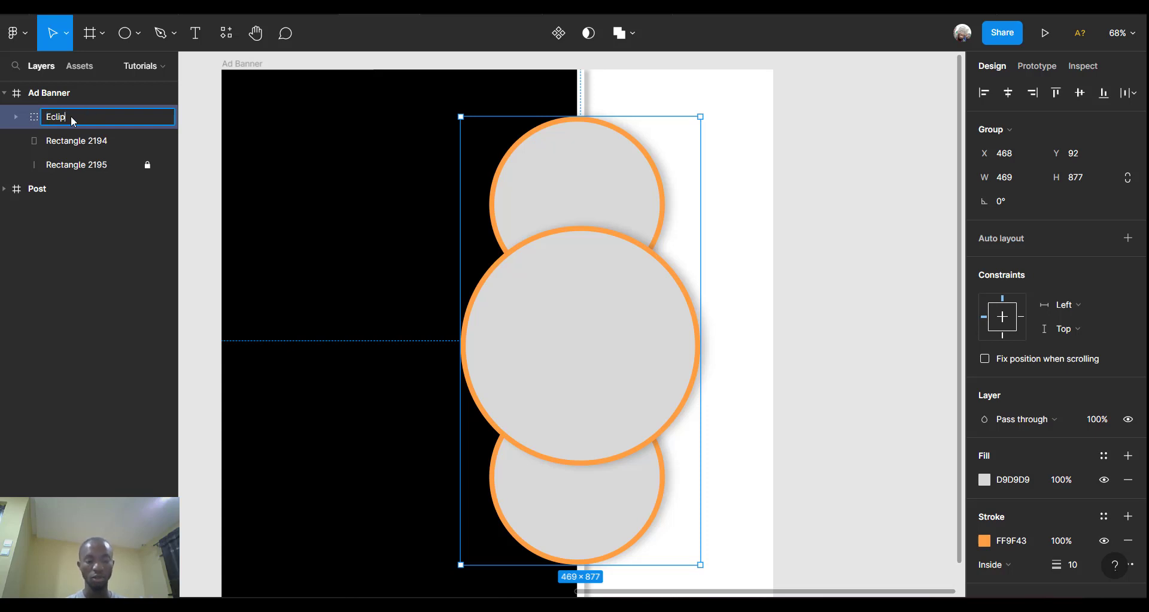
pyautogui.click(793, 173)
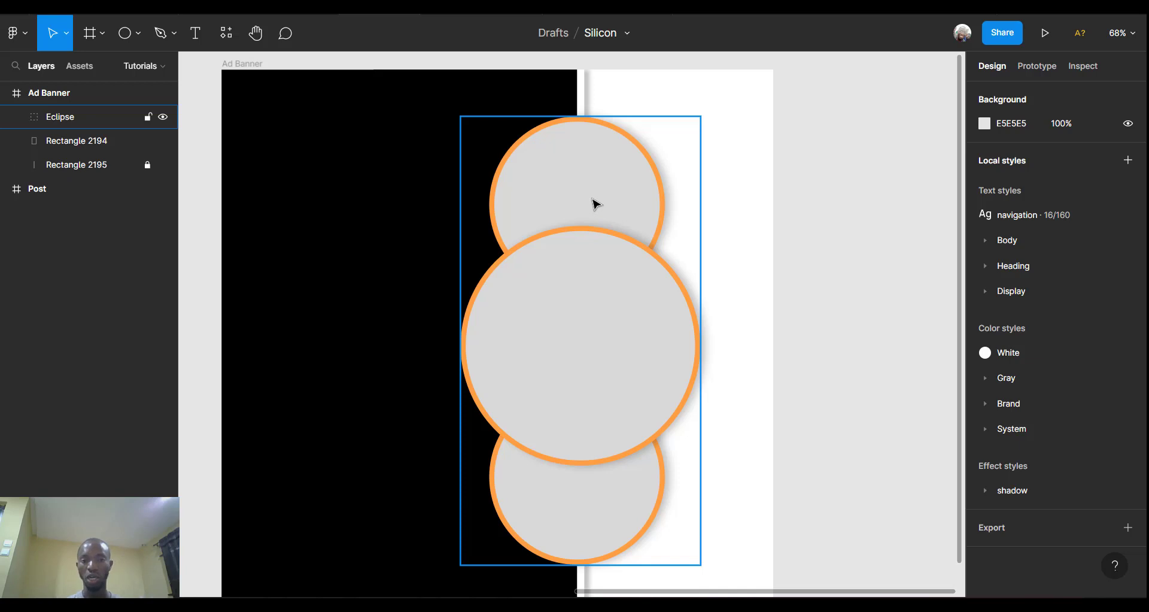
# Change the top circle's outline colour to white FFFFFF.
pyautogui.click(602, 167)
pyautogui.click(602, 167)
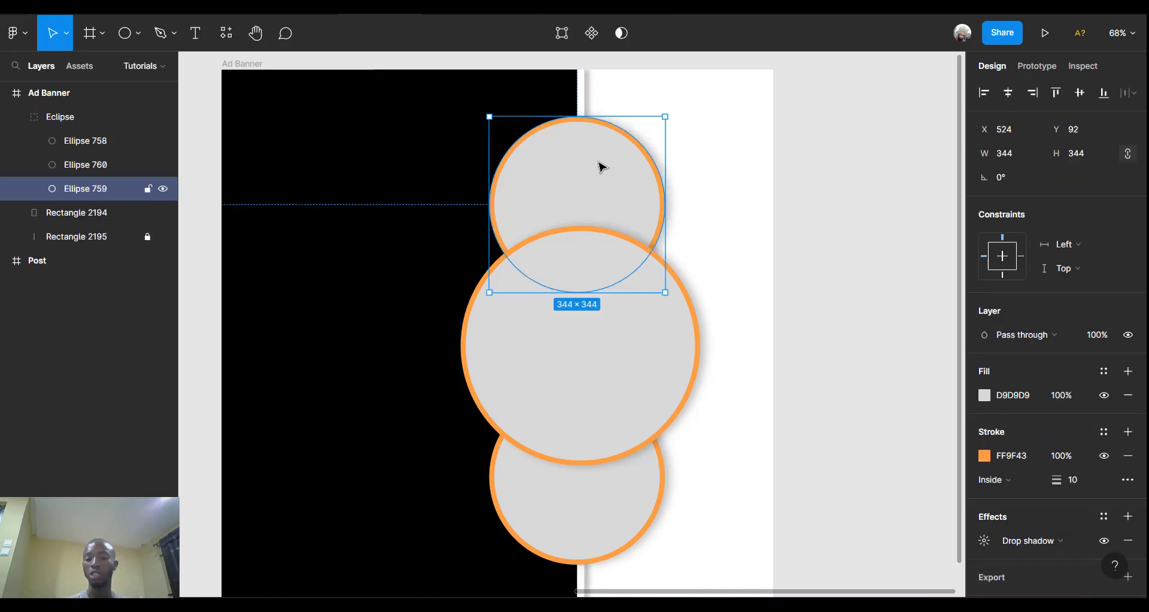
pyautogui.click(984, 456)
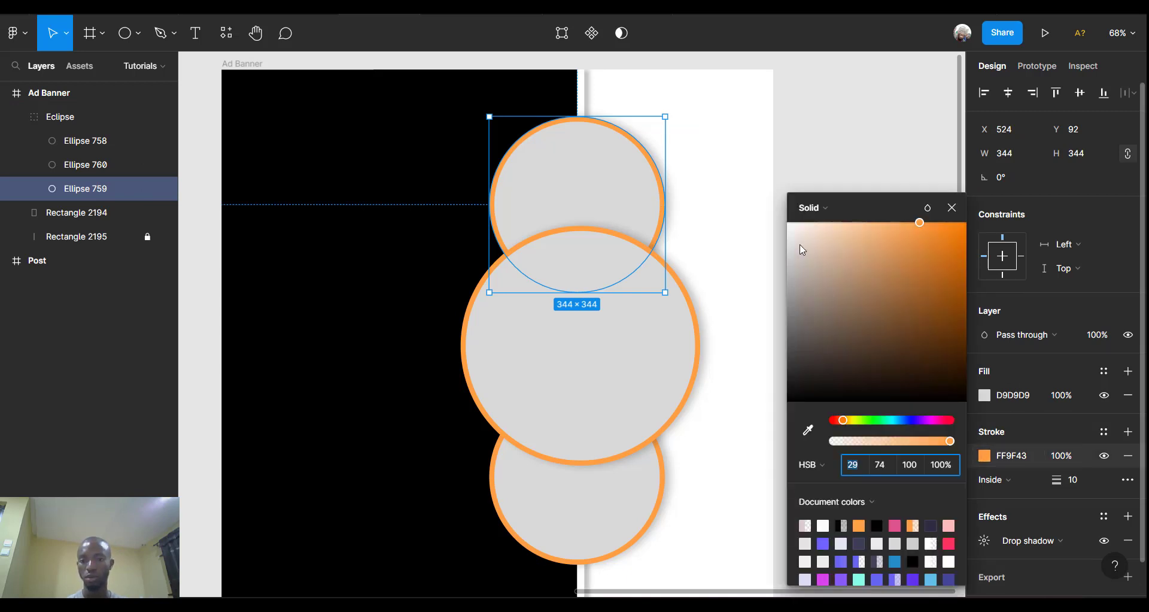
pyautogui.moveTo(802, 250); pyautogui.dragTo(736, 161)
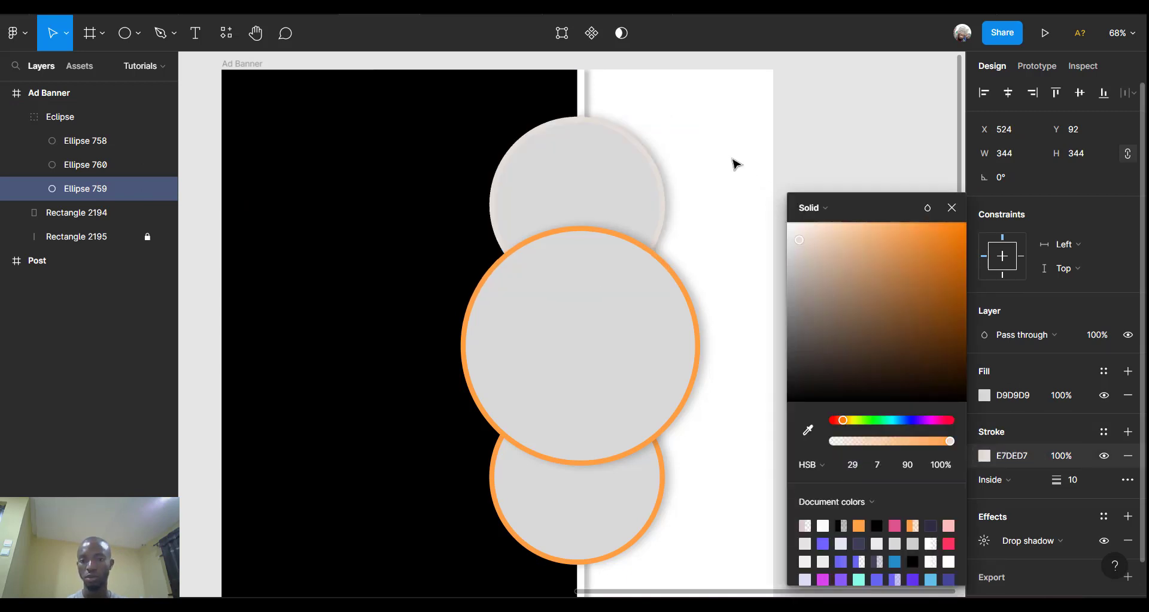
# Change the bottom circle's outline colour to white FFFFFF as well.
pyautogui.click(615, 512)
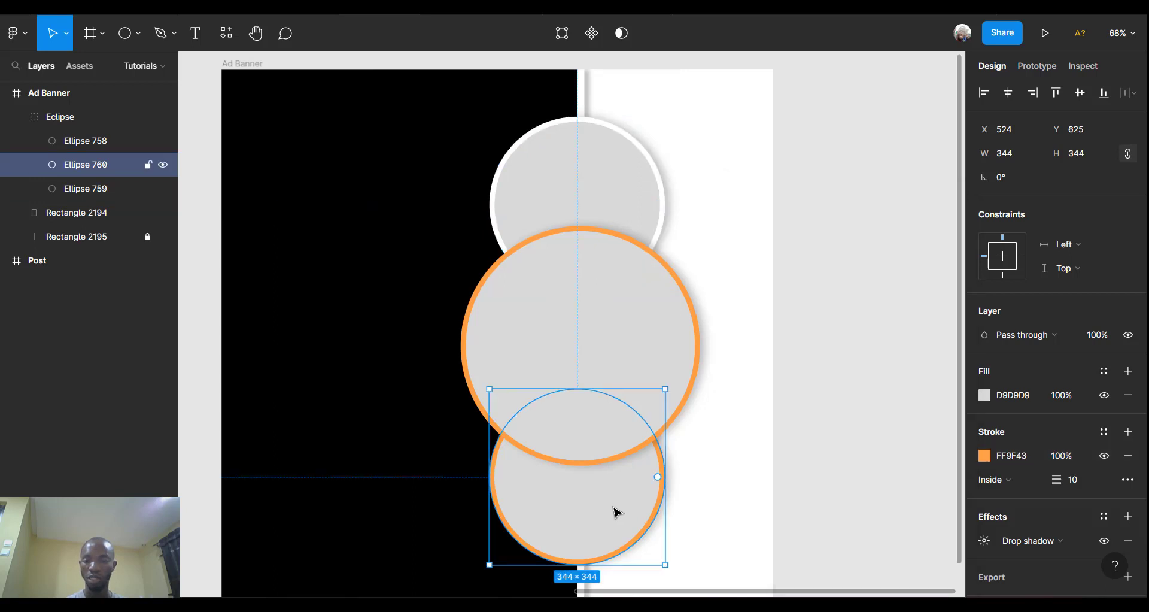
pyautogui.click(983, 456)
pyautogui.moveTo(809, 251); pyautogui.dragTo(730, 165)
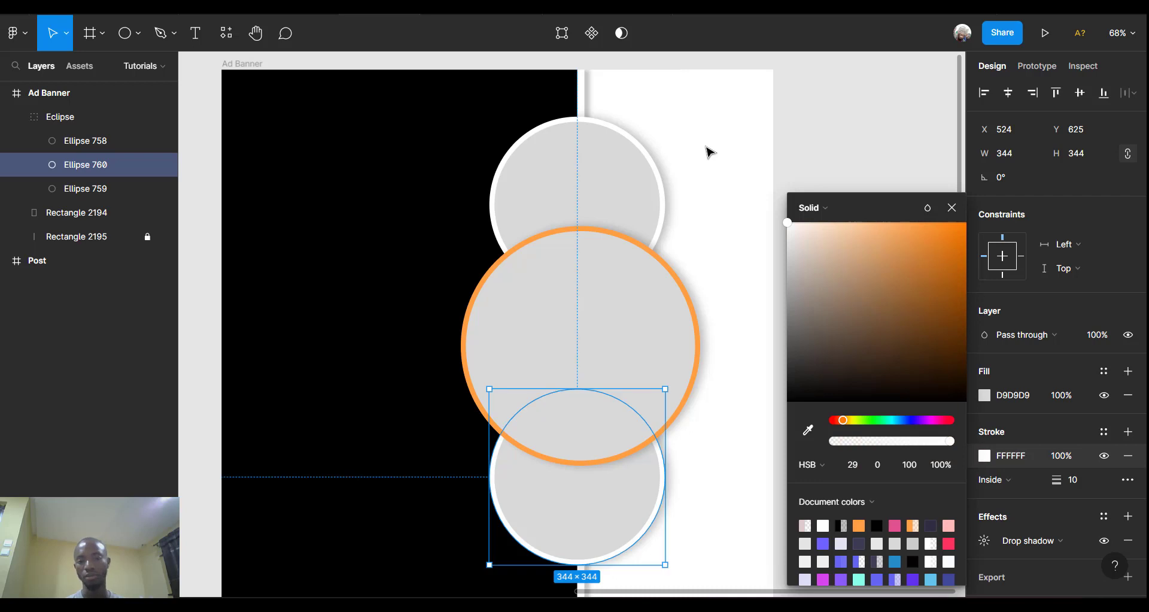
pyautogui.click(807, 128)
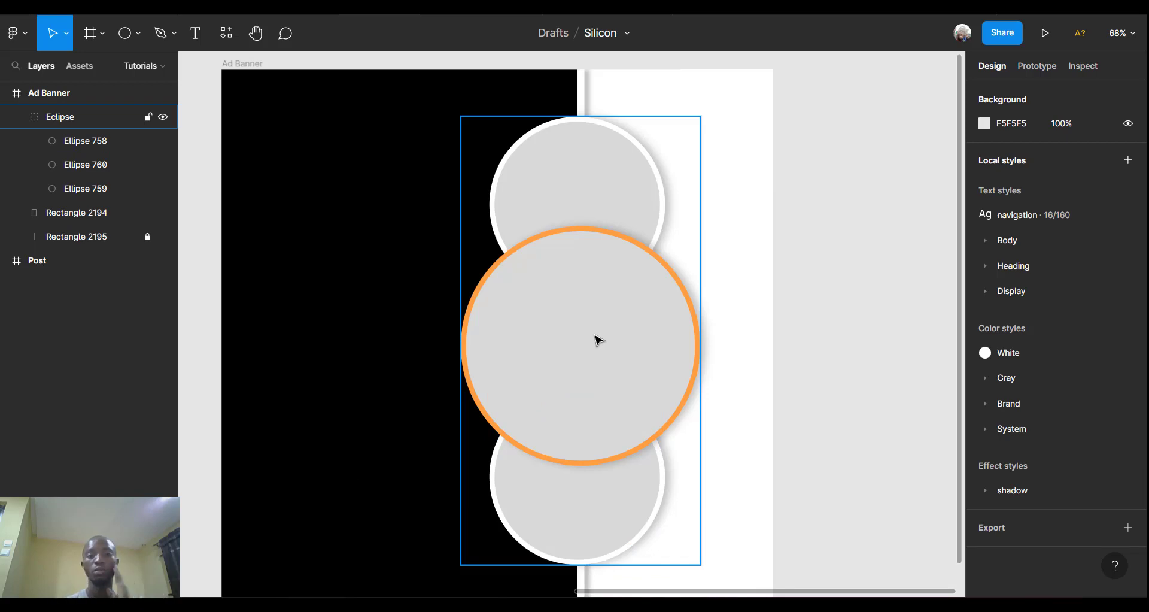
pyautogui.hscroll(-1, 598, 340)
pyautogui.hscroll(-3, 598, 340)
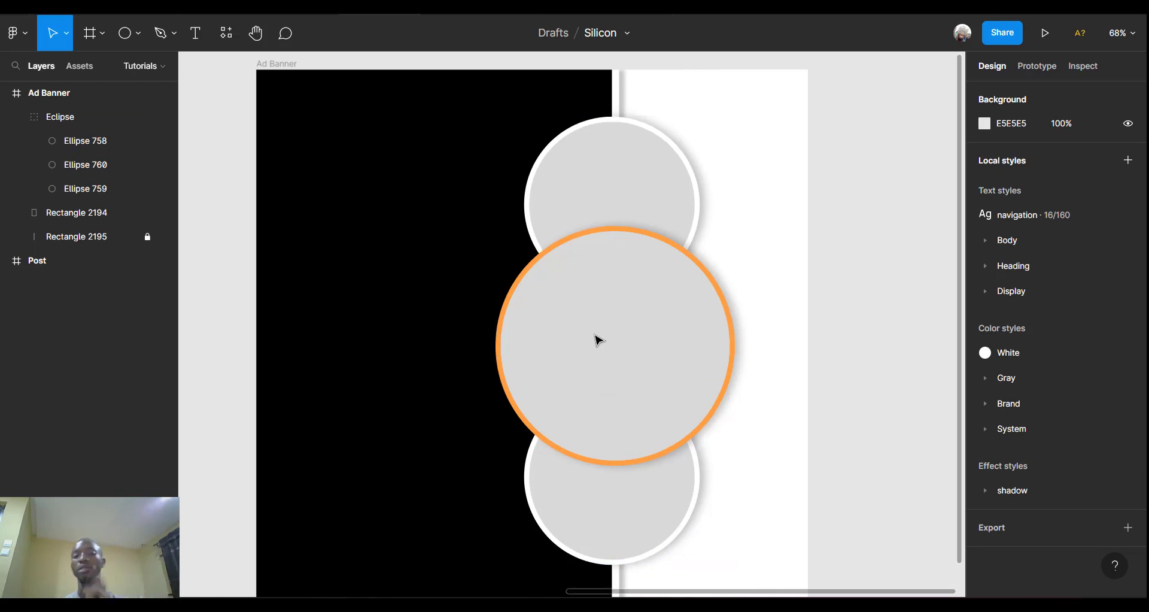
pyautogui.hscroll(5, 599, 340)
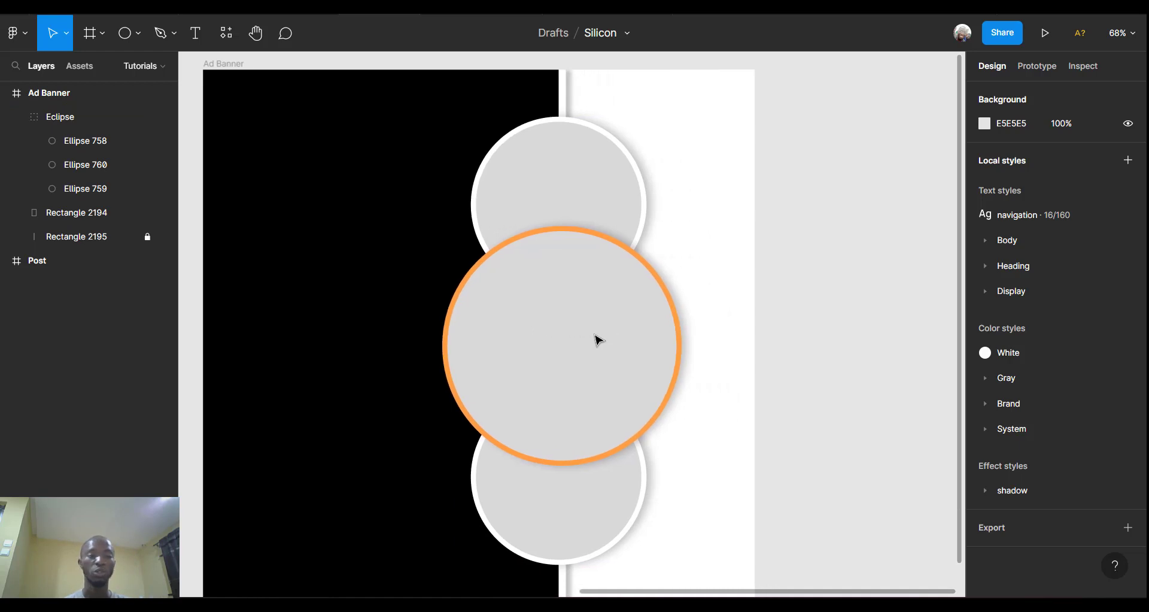
# Draw a grey 391×523 rectangle and move it beside the banner.
pyautogui.click(623, 344)
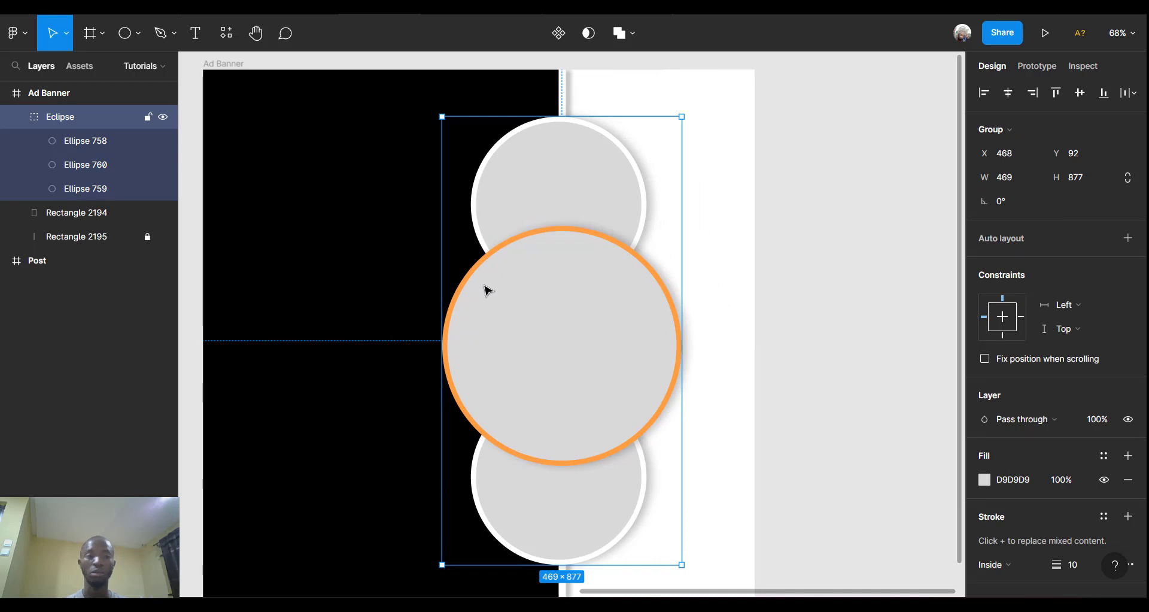
pyautogui.click(138, 37)
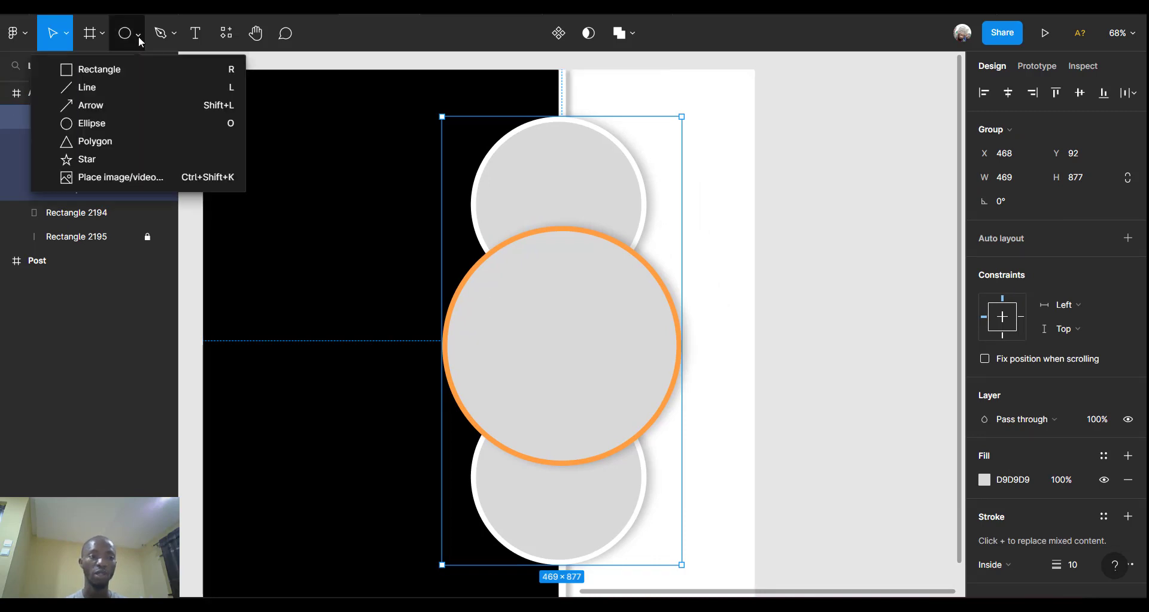
pyautogui.click(119, 71)
pyautogui.hscroll(2, 784, 241)
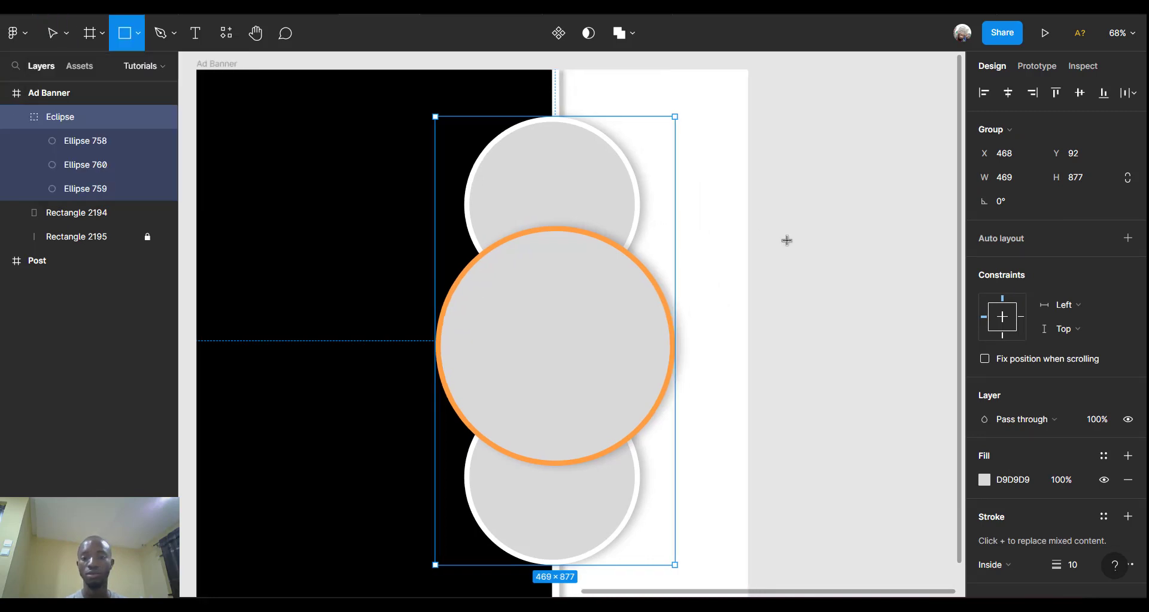
pyautogui.moveTo(658, 122)
pyautogui.mouseDown()
pyautogui.moveTo(741, 256)
pyautogui.moveTo(680, 389)
pyautogui.moveTo(678, 479)
pyautogui.moveTo(632, 448)
pyautogui.moveTo(459, 392)
pyautogui.mouseUp()
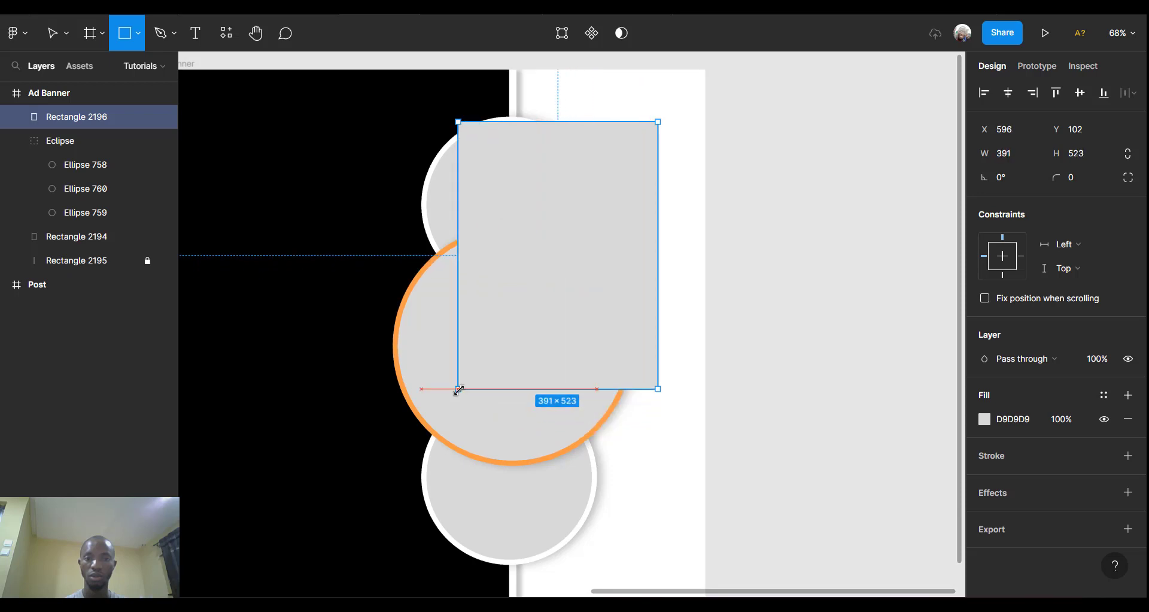
pyautogui.scroll(-1, 619, 241)
pyautogui.scroll(-1, 619, 241)
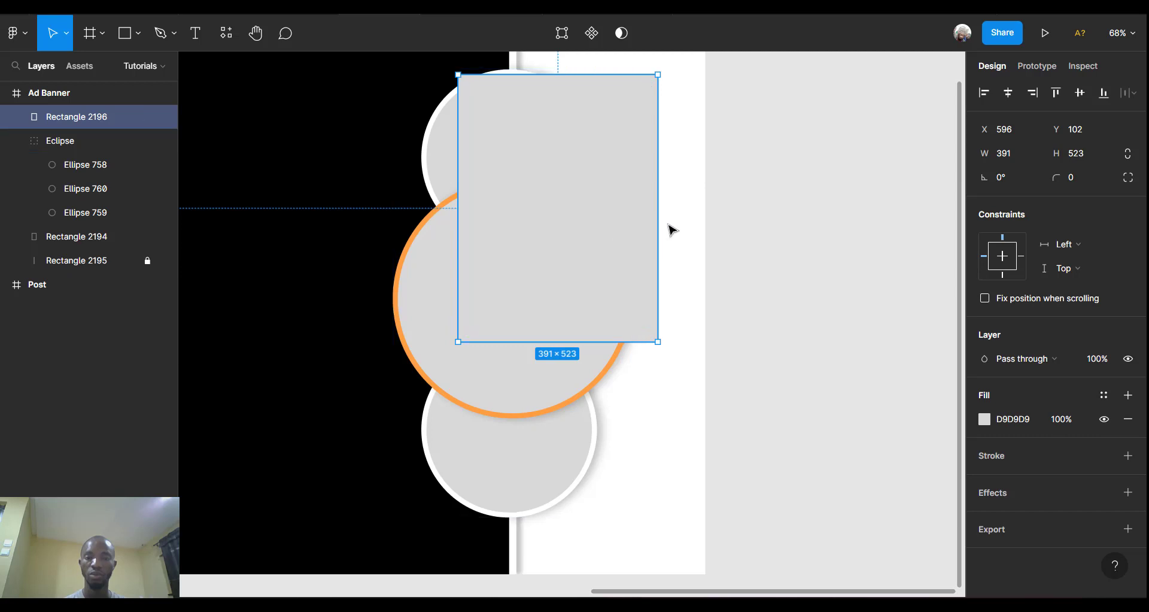
pyautogui.moveTo(578, 231); pyautogui.dragTo(806, 313)
# Vertically centre the Eclipse circle group in the banner.
pyautogui.click(546, 281)
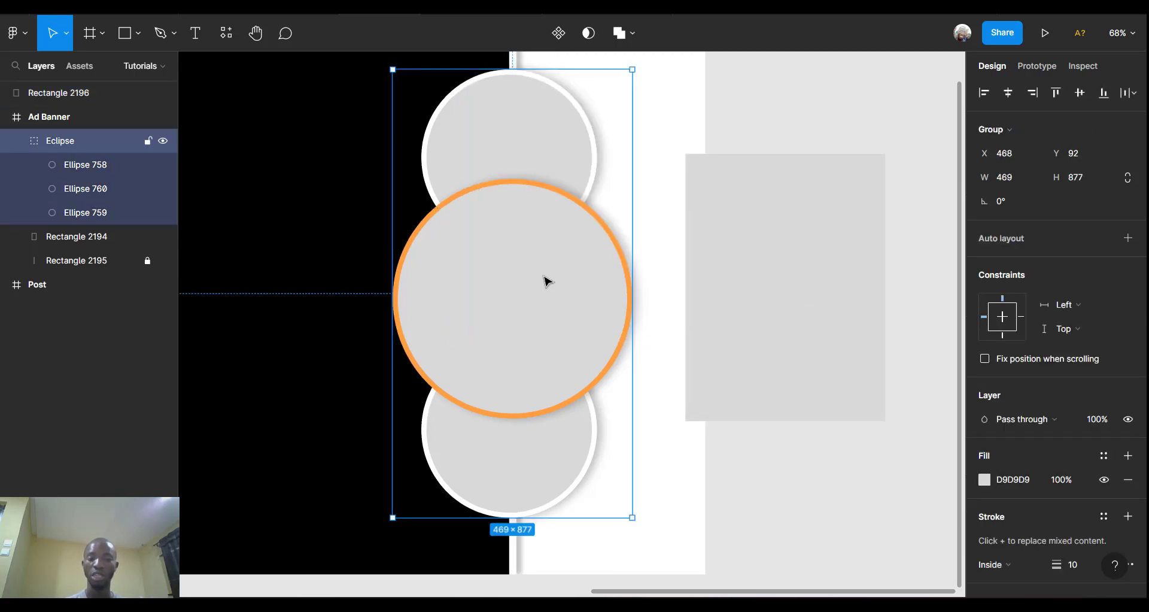
pyautogui.scroll(1, 546, 281)
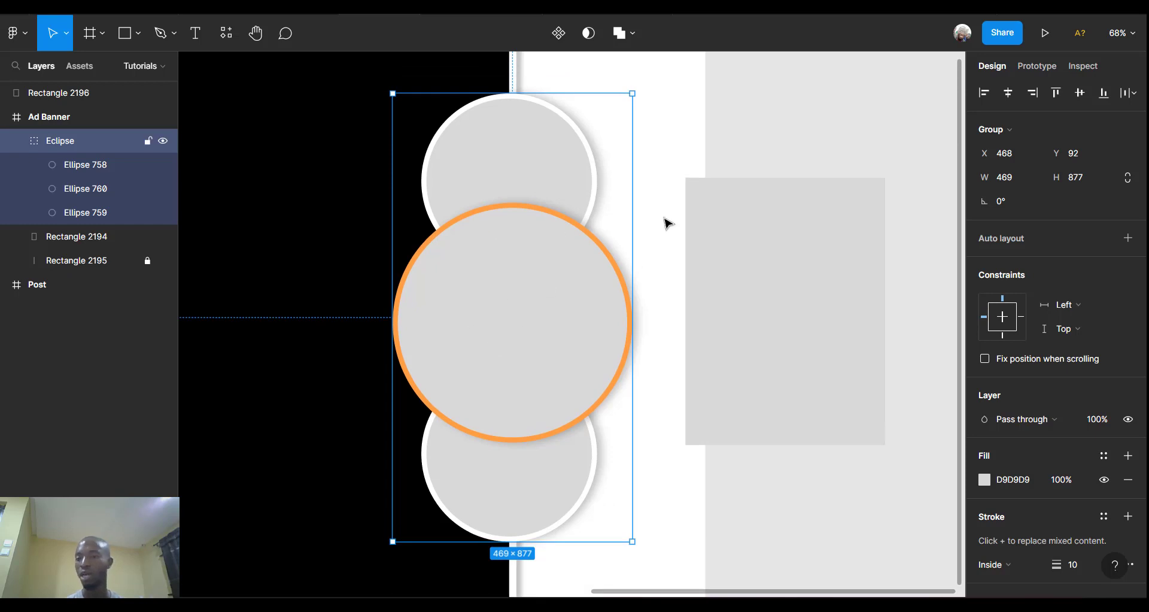
pyautogui.click(1077, 94)
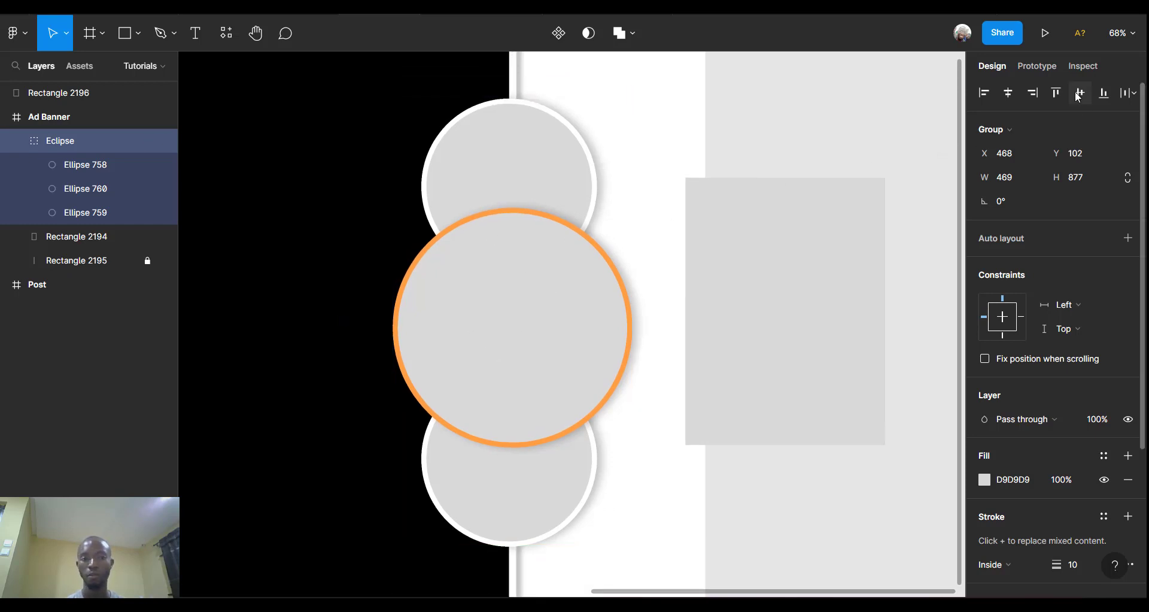
# Move Rectangle 2196 over the circles, stretch it to 1007 tall, and centre it vertically.
pyautogui.click(764, 318)
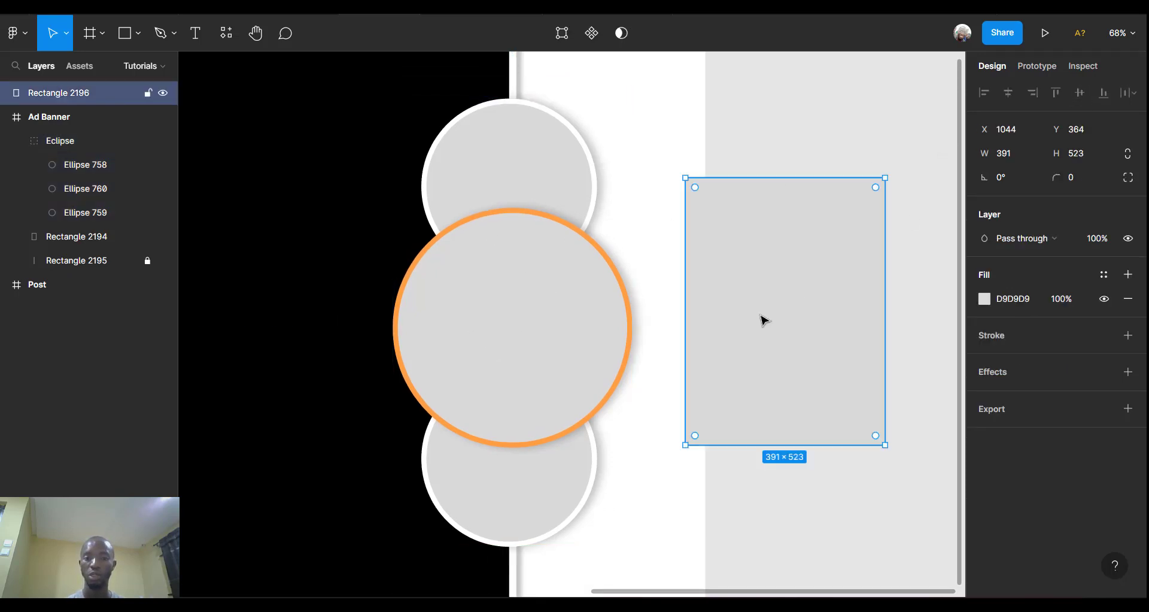
pyautogui.moveTo(764, 319); pyautogui.dragTo(551, 256)
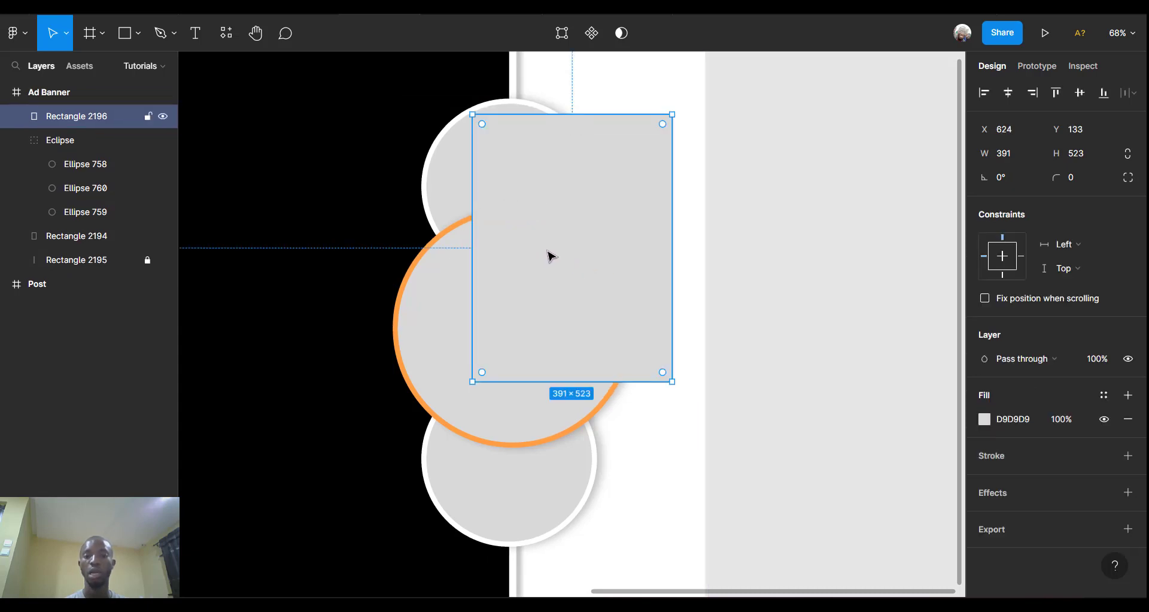
pyautogui.scroll(-2, 551, 257)
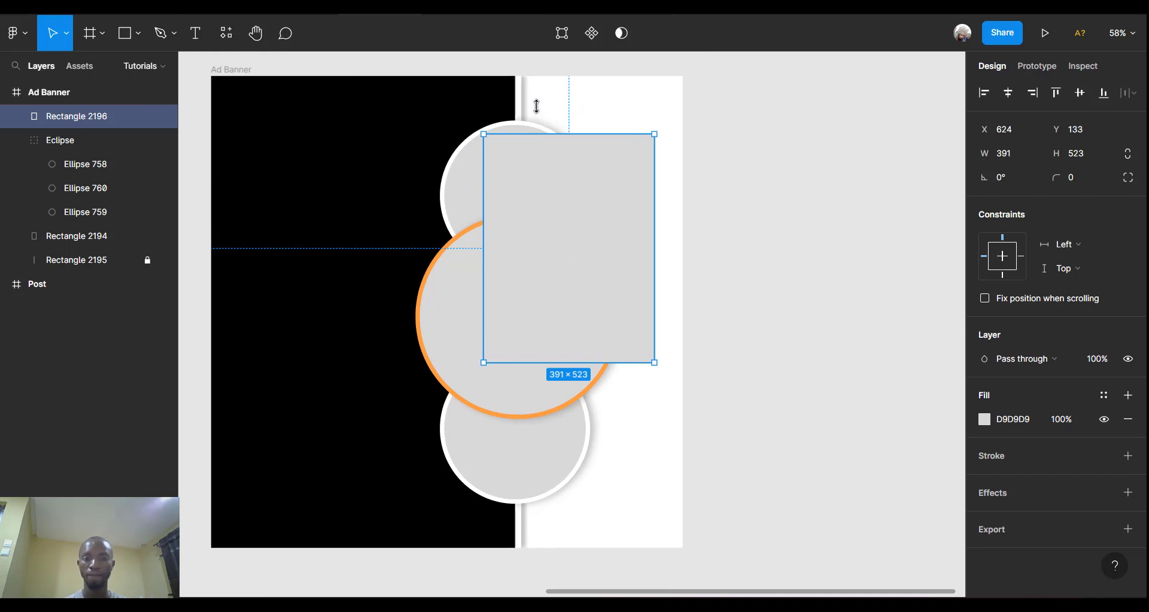
pyautogui.moveTo(537, 134); pyautogui.dragTo(535, 97)
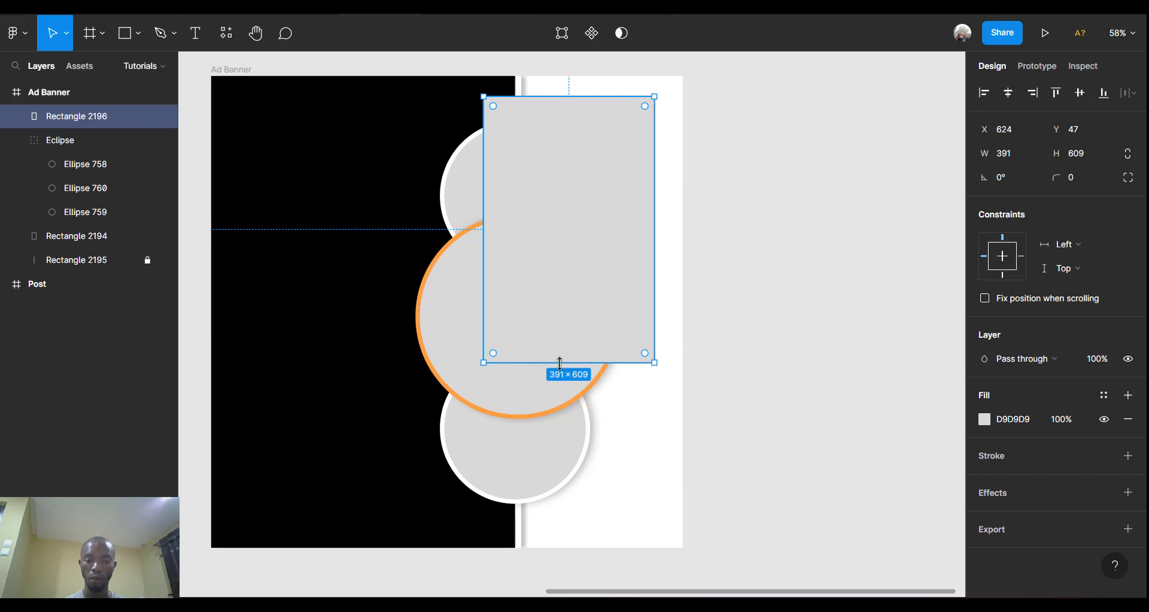
pyautogui.moveTo(560, 363); pyautogui.dragTo(551, 535)
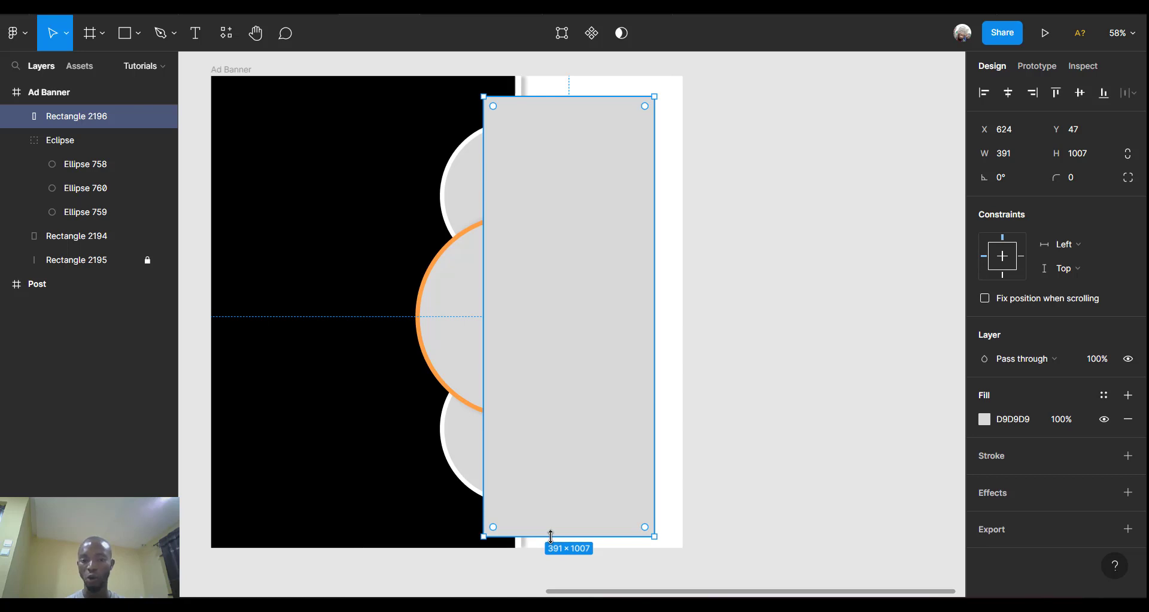
pyautogui.click(1080, 96)
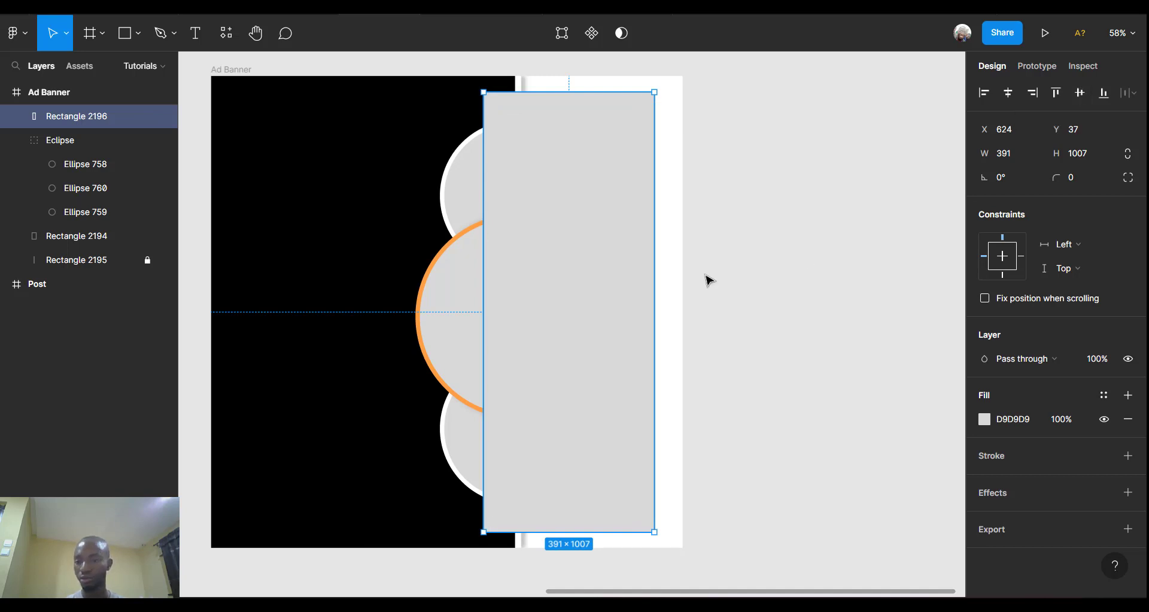
# Replace the rectangle's grey fill with a 4 px orange FF9F43 outline and lower its layer.
pyautogui.click(1127, 421)
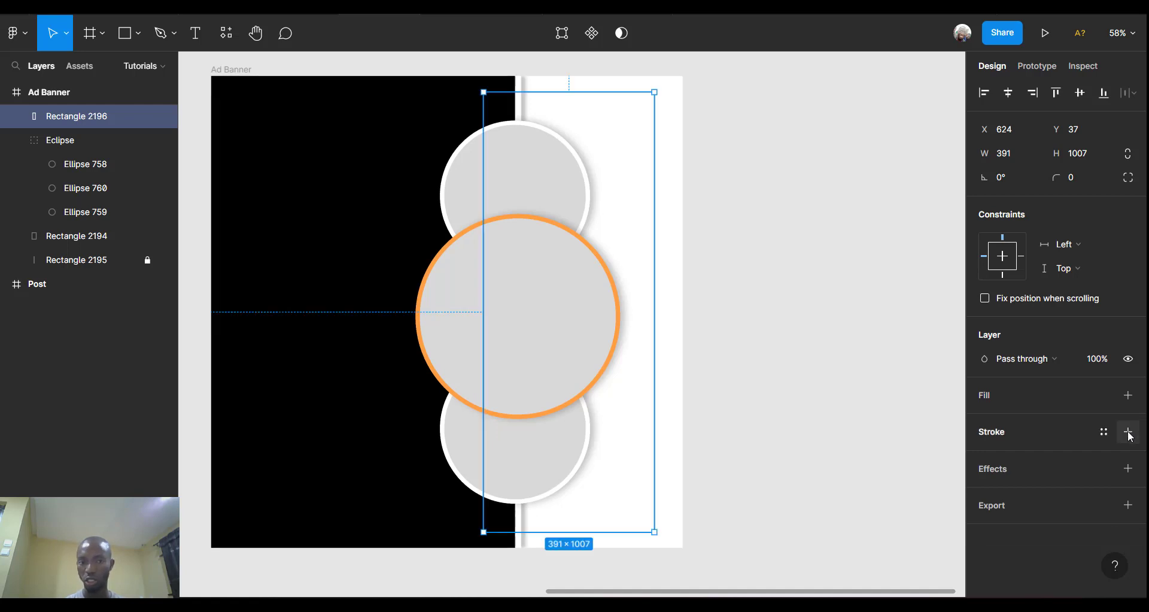
pyautogui.click(1129, 432)
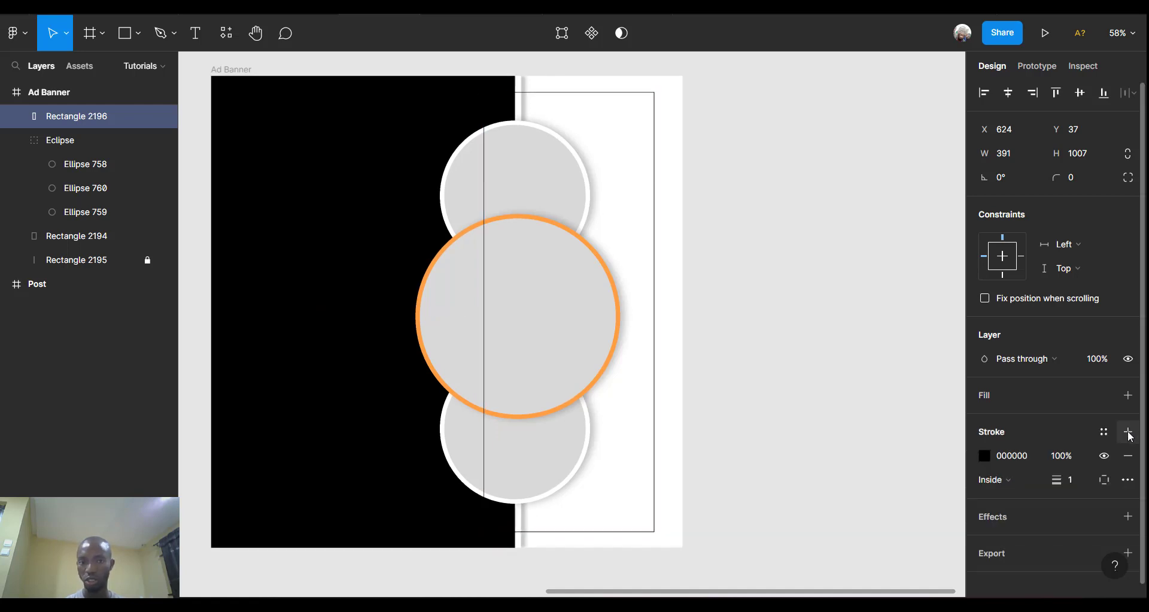
pyautogui.click(1078, 481)
pyautogui.write('4')
pyautogui.press('Return')
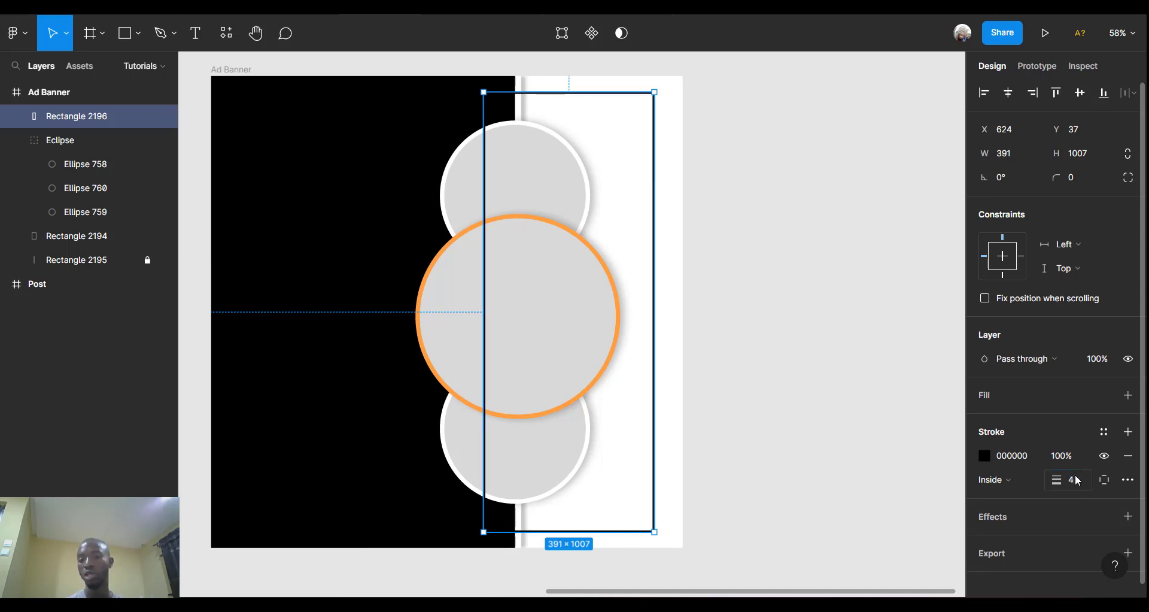
pyautogui.click(986, 455)
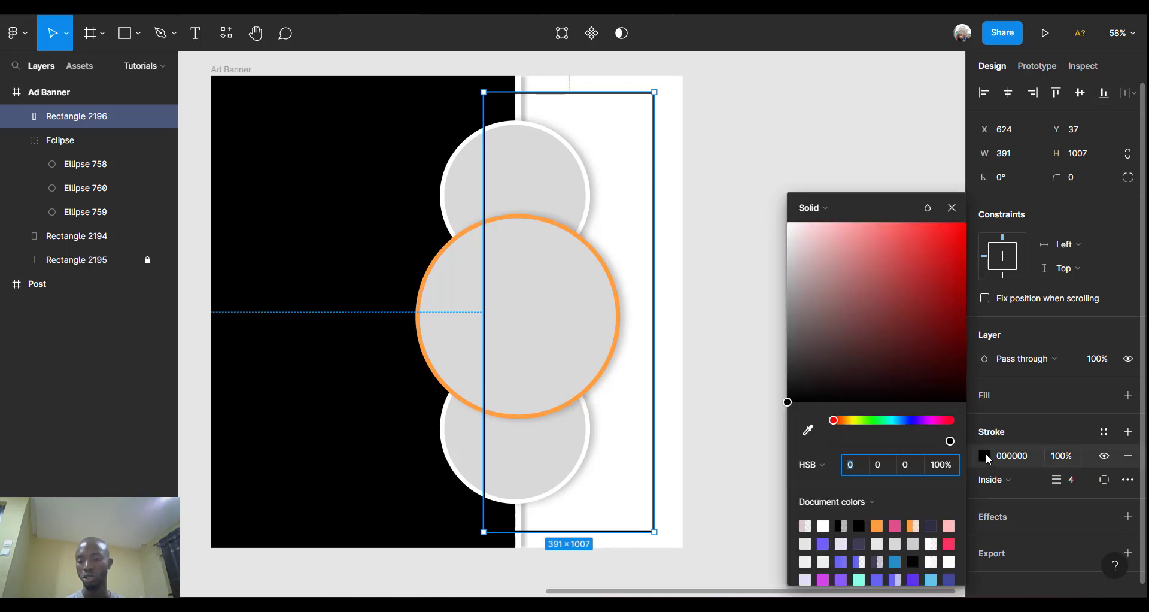
pyautogui.click(877, 525)
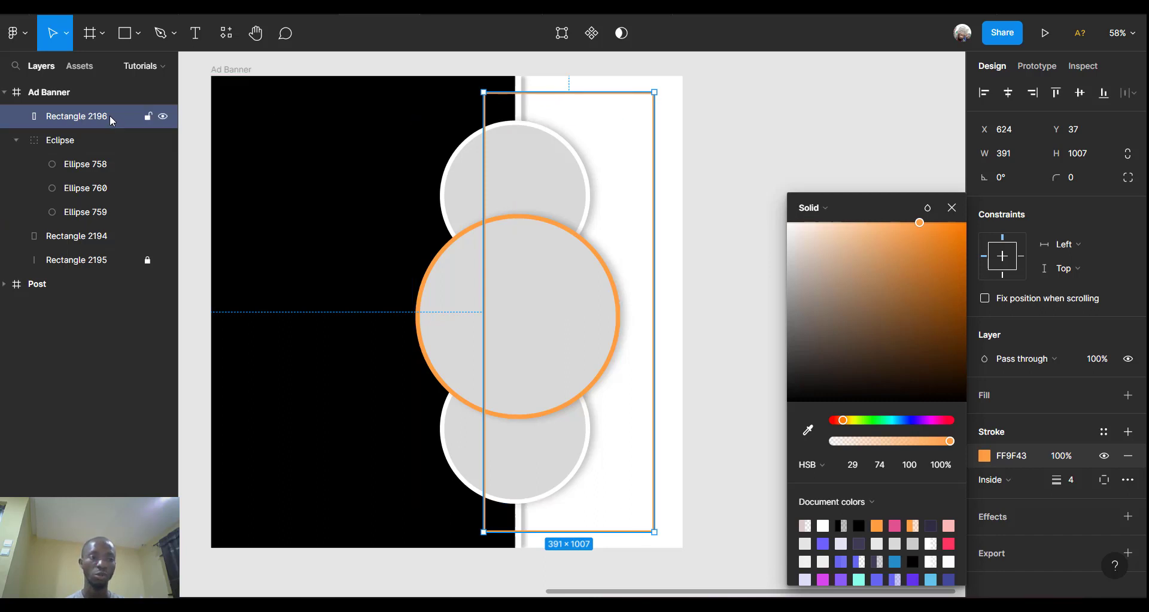
pyautogui.moveTo(109, 115); pyautogui.dragTo(87, 269)
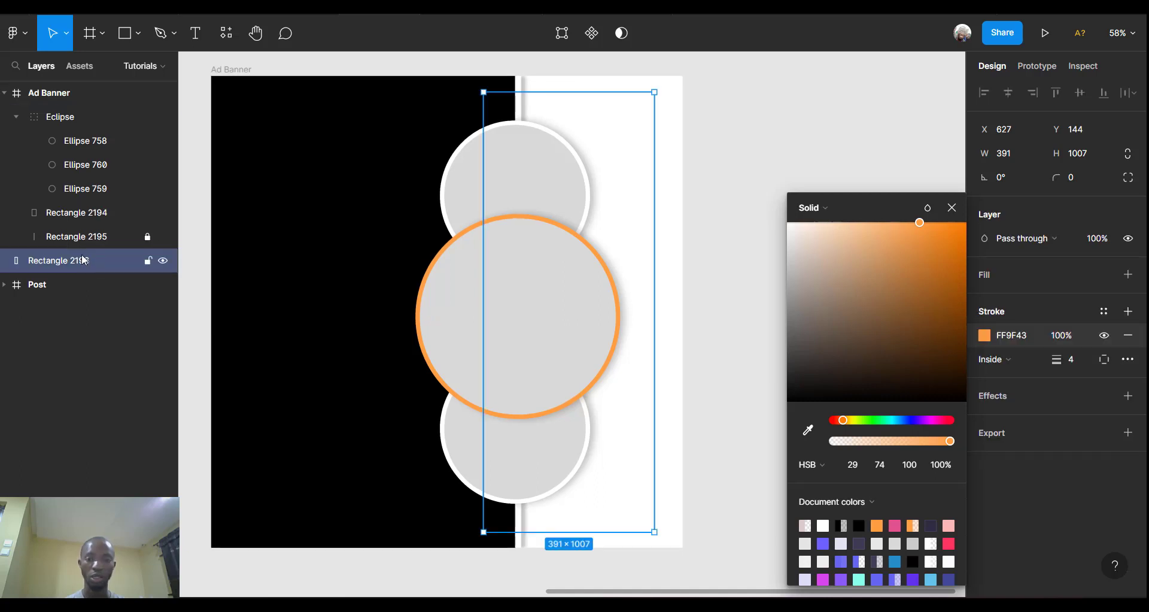
# Move Rectangle 2196 into Ad Banner, with divider Rectangle 2195 unlocked and placed above it.
pyautogui.click(751, 92)
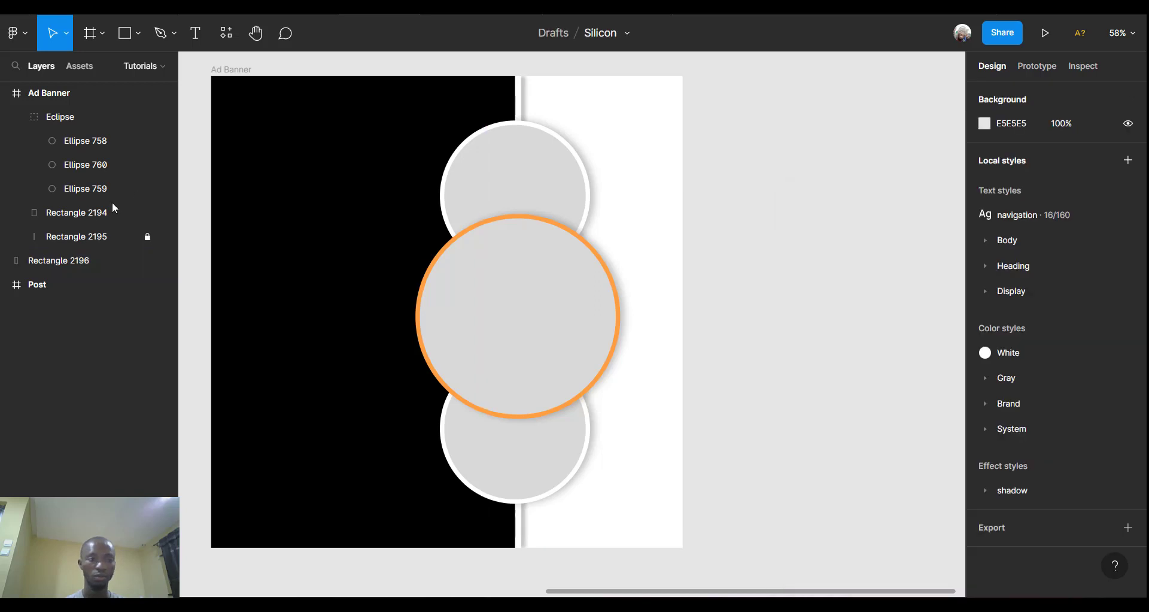
pyautogui.click(64, 264)
pyautogui.moveTo(63, 264); pyautogui.dragTo(69, 232)
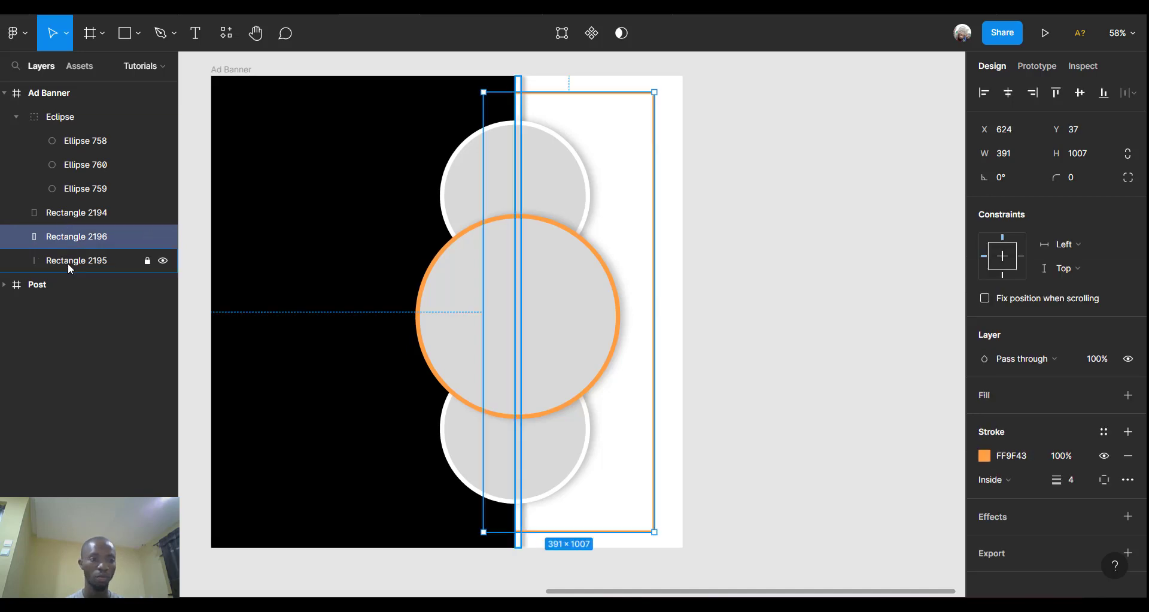
pyautogui.click(144, 262)
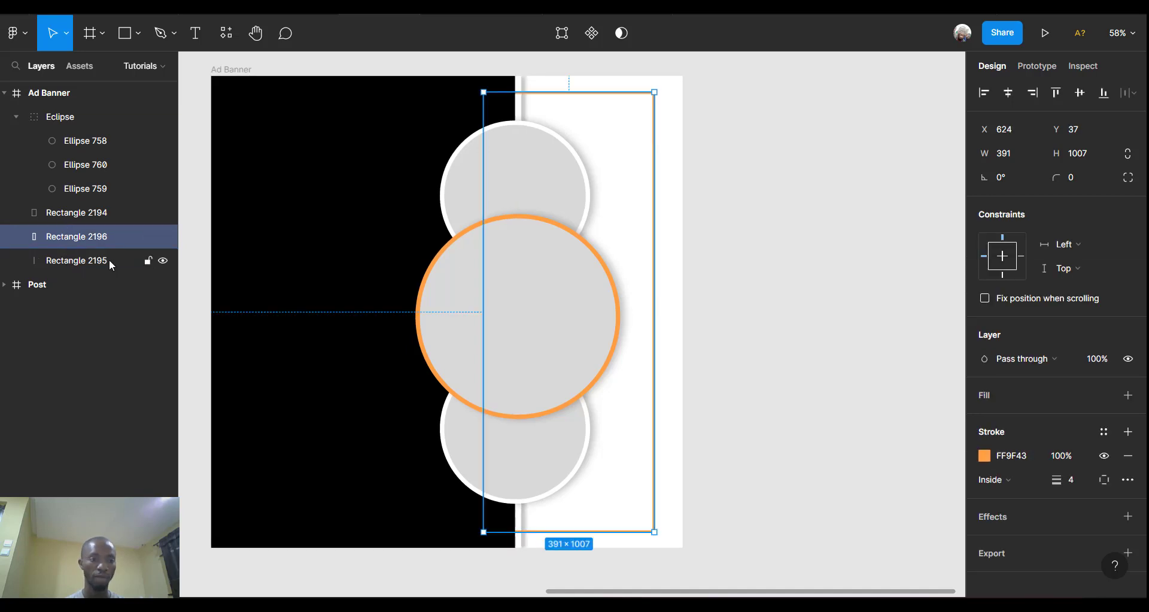
pyautogui.click(109, 260)
pyautogui.moveTo(99, 263); pyautogui.dragTo(99, 235)
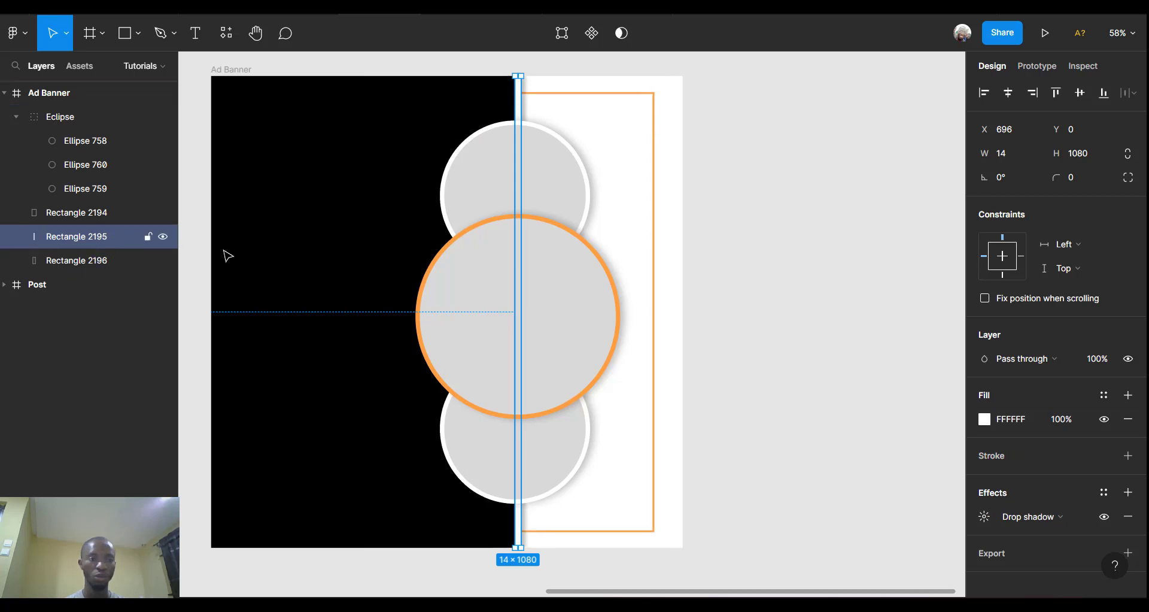
# Lock both Rectangle 2196 and Rectangle 2195.
pyautogui.click(119, 263)
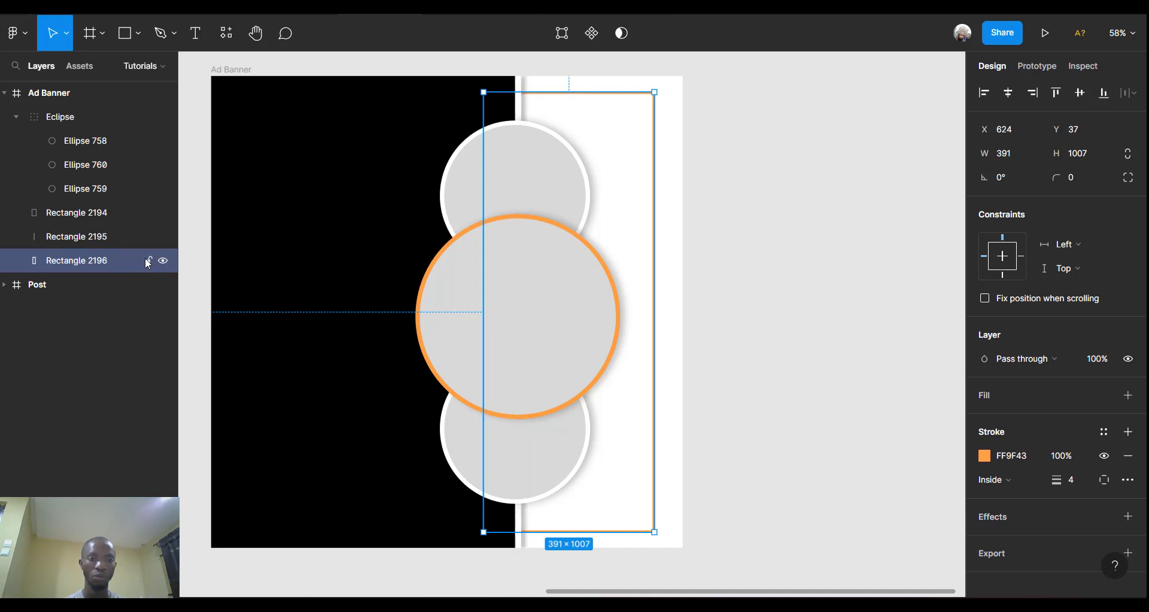
pyautogui.click(147, 260)
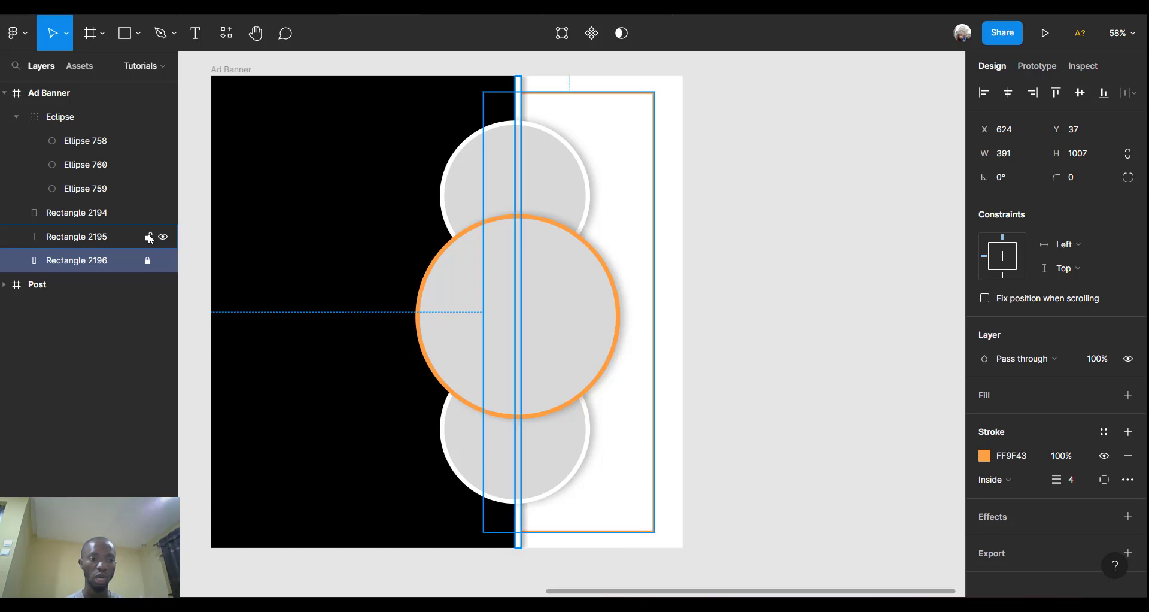
pyautogui.click(148, 237)
pyautogui.click(798, 129)
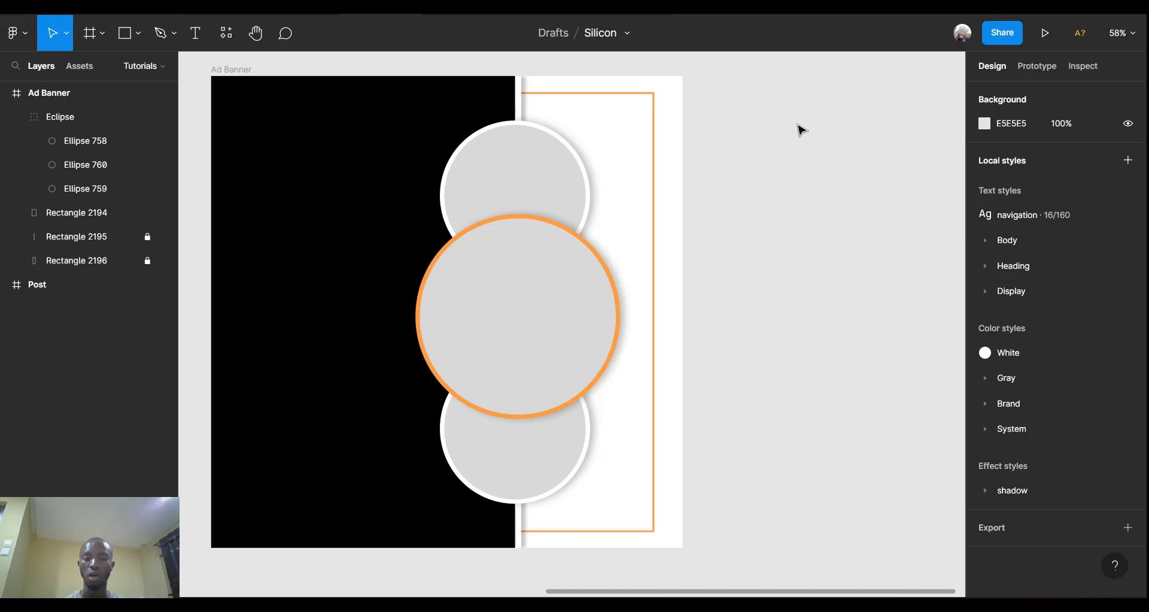
pyautogui.hscroll(-5, 363, 241)
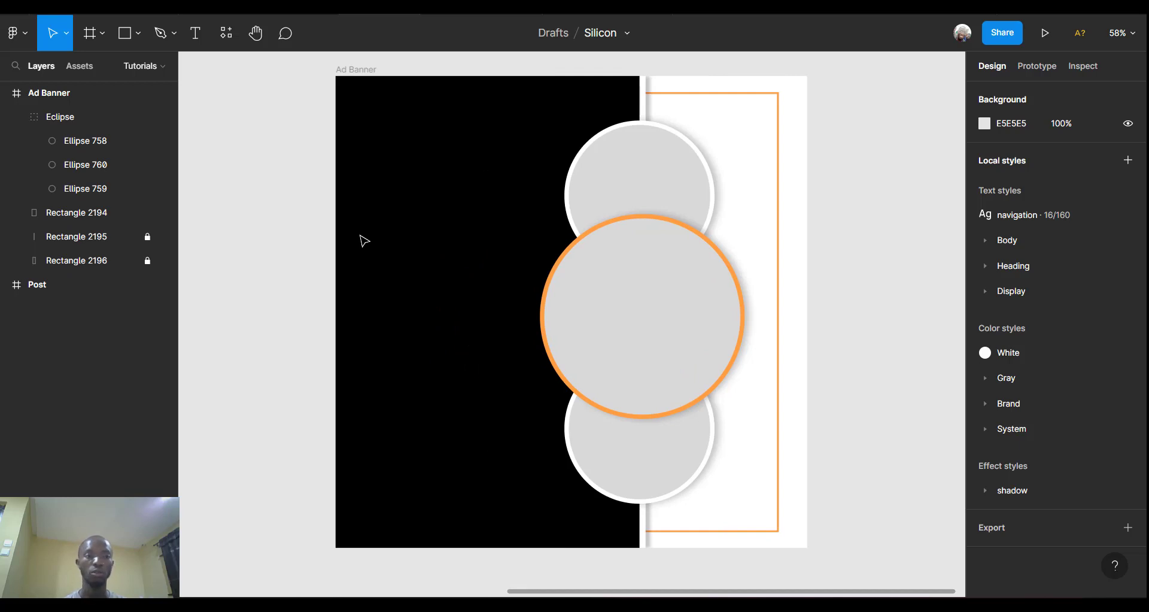
# Type a two-line heading LEEMA'S / EMPIRE on the black panel and select all its text.
pyautogui.click(198, 36)
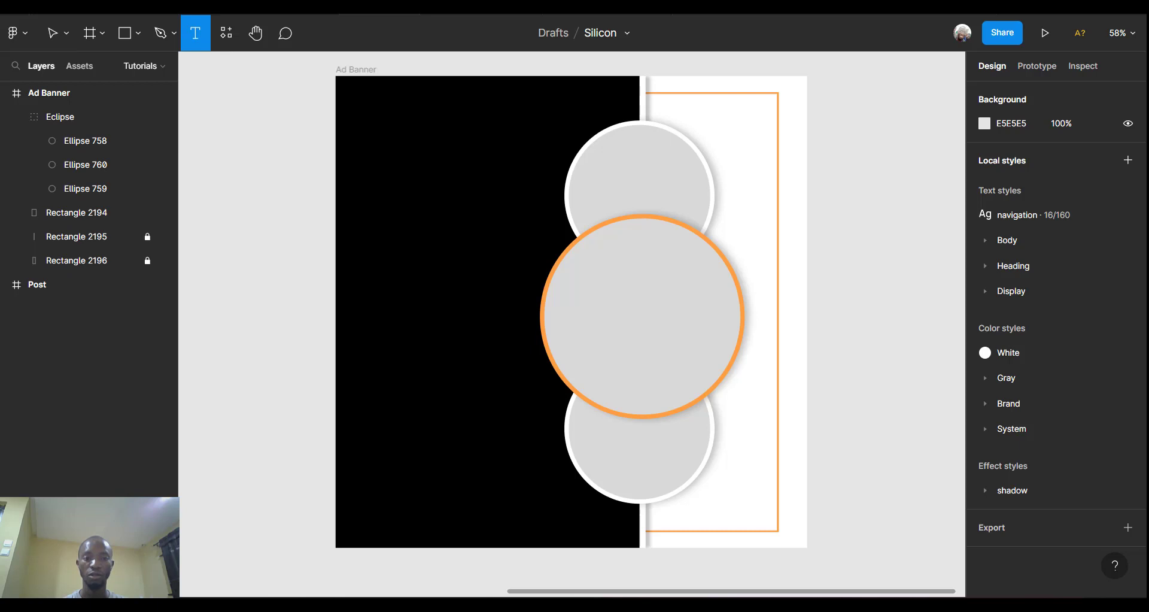
pyautogui.click(368, 207)
pyautogui.write('Lee')
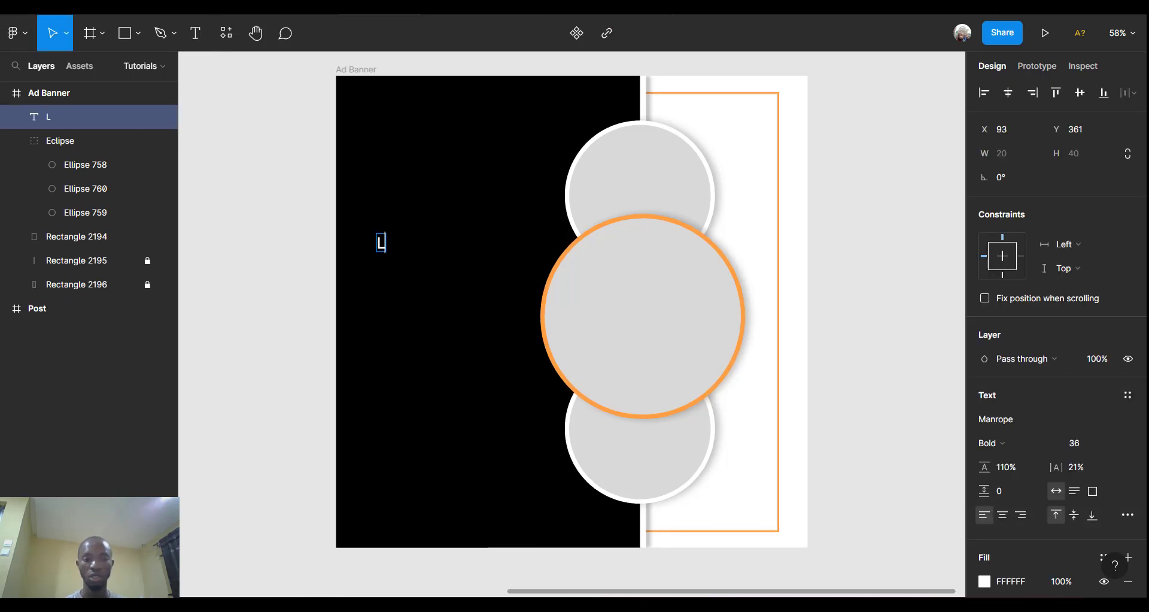
pyautogui.press('BackSpace')
pyautogui.press('BackSpace')
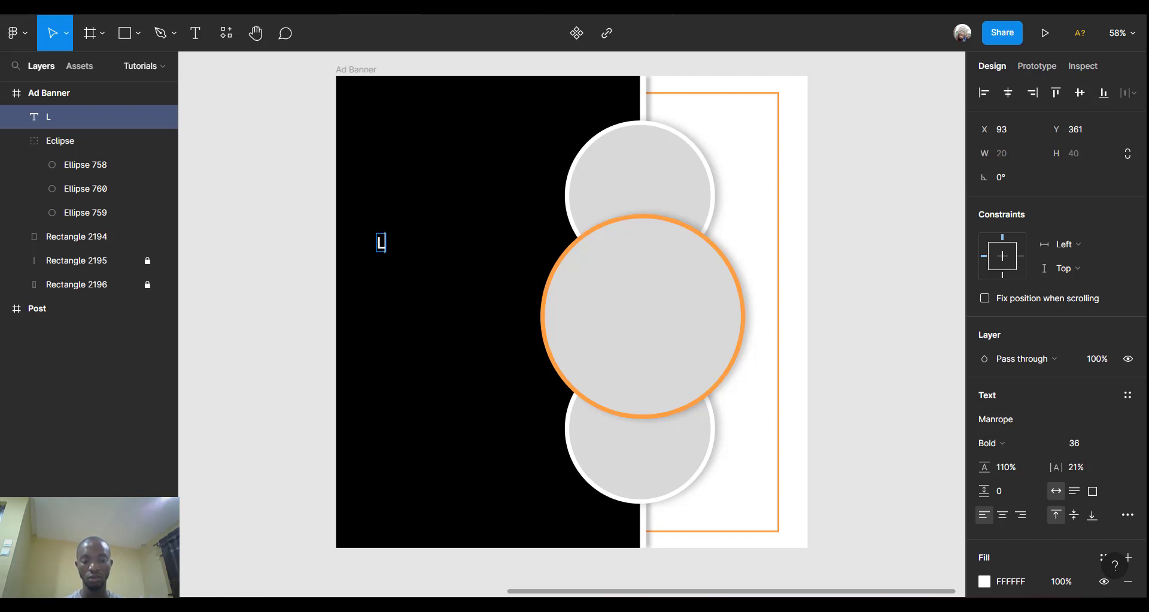
pyautogui.write('e')
pyautogui.press('BackSpace')
pyautogui.write('EE')
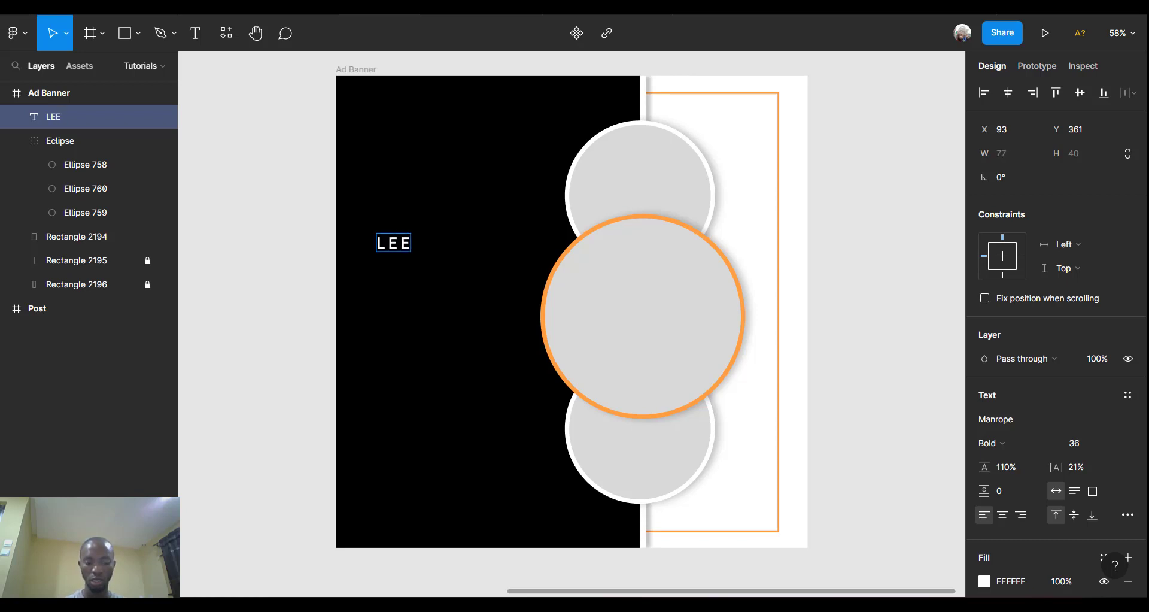
pyautogui.write('MA')
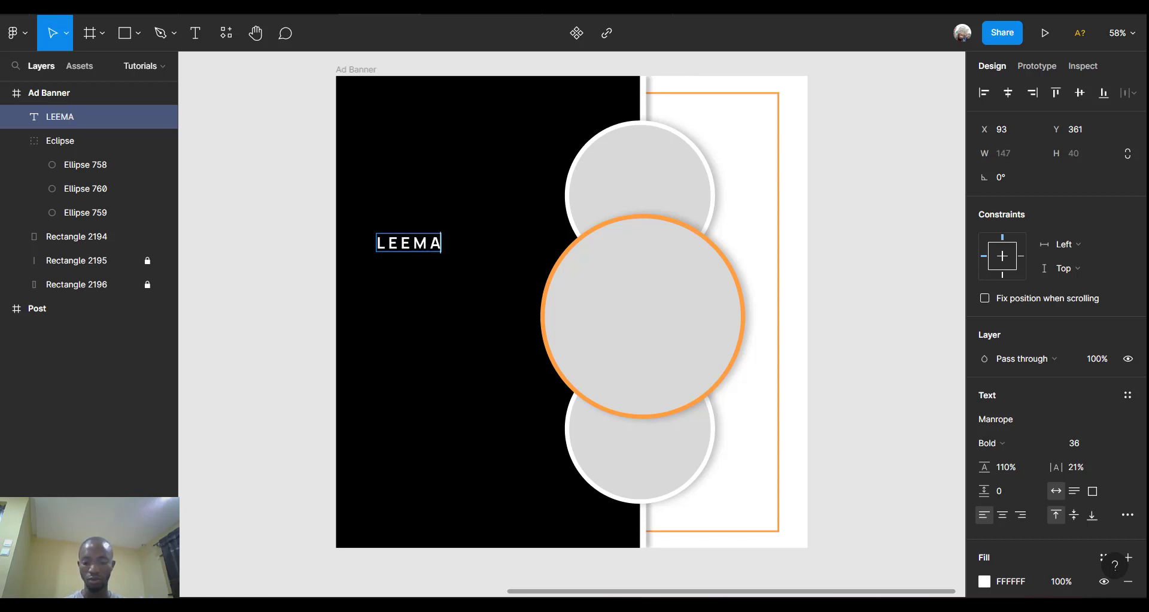
pyautogui.write("'S")
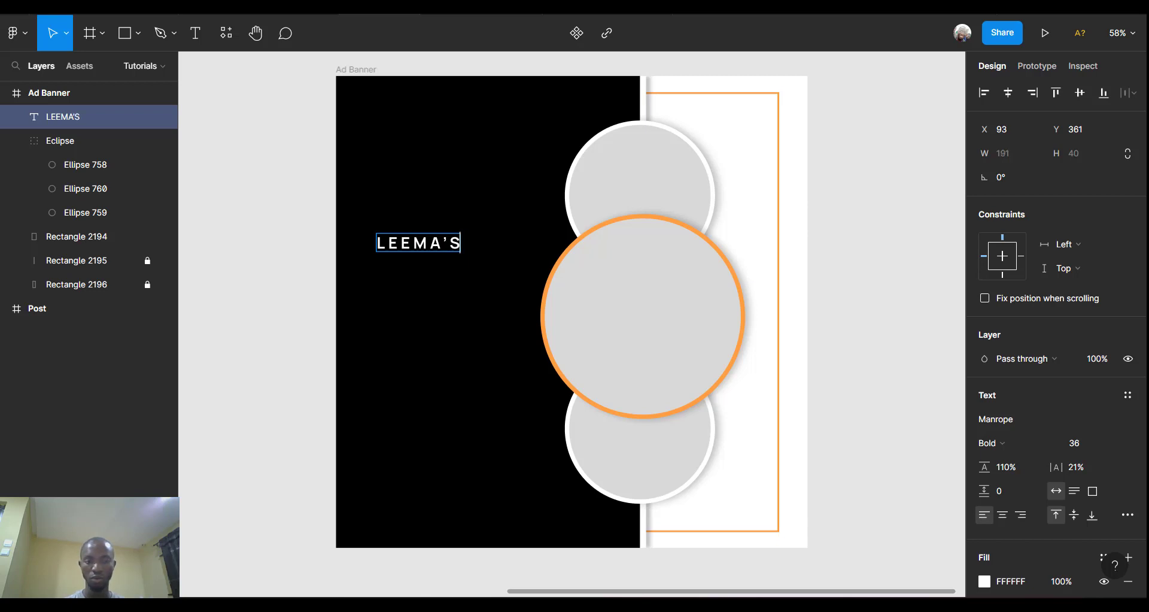
pyautogui.press('Return')
pyautogui.write('EM')
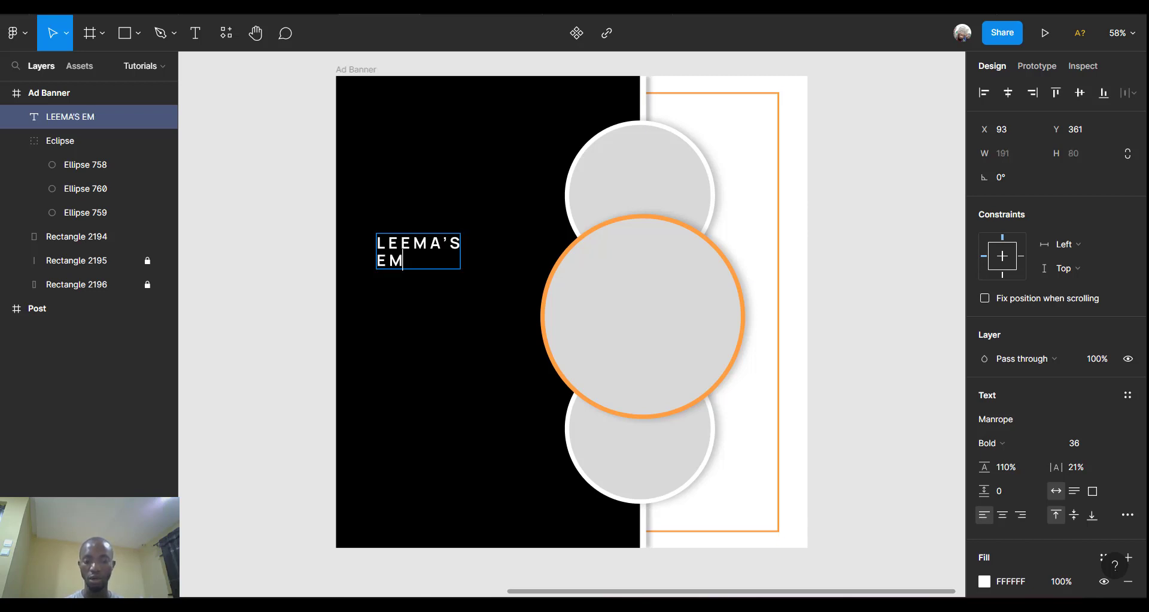
pyautogui.write('PIRE')
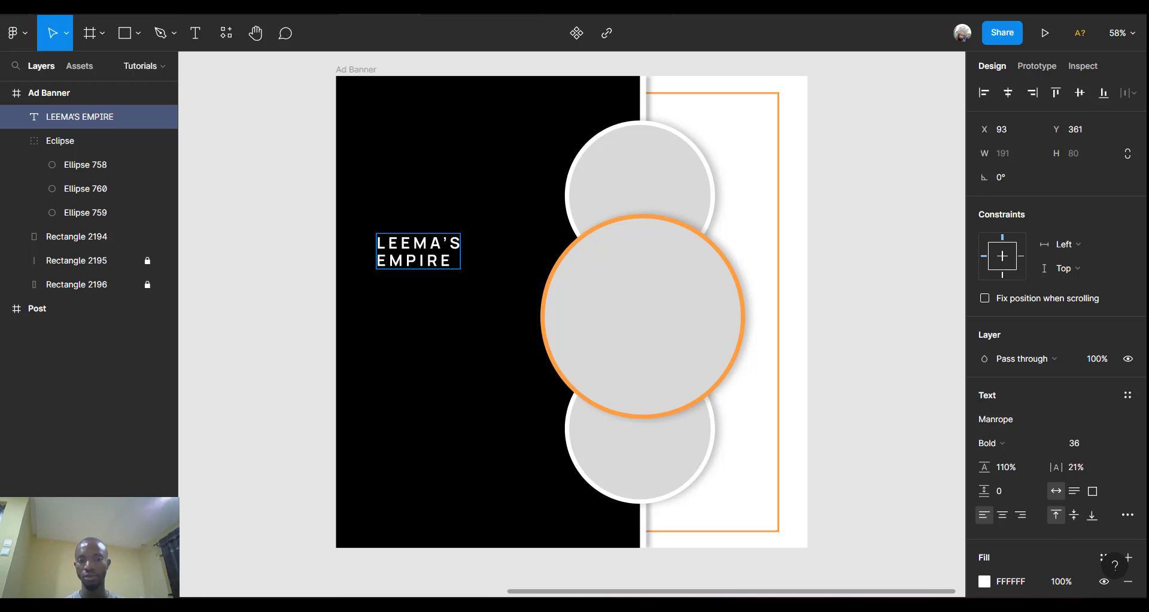
pyautogui.hotkey('ctrl', 'a')
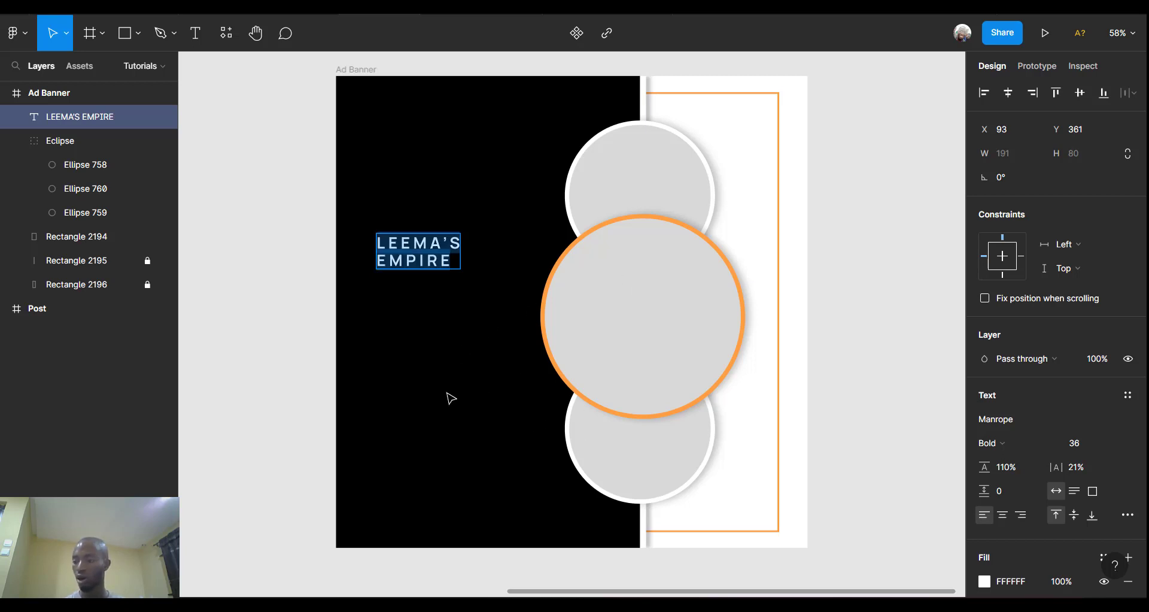
# Set the LEEMA'S EMPIRE heading to font size 96 with 6% letter spacing.
pyautogui.click(1114, 443)
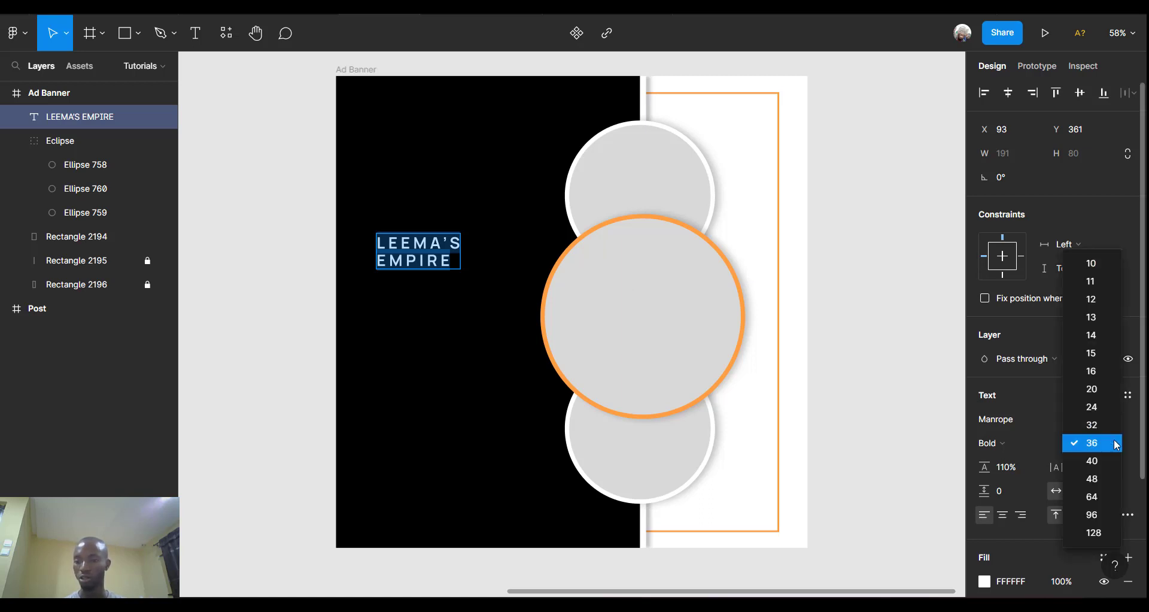
pyautogui.click(1099, 515)
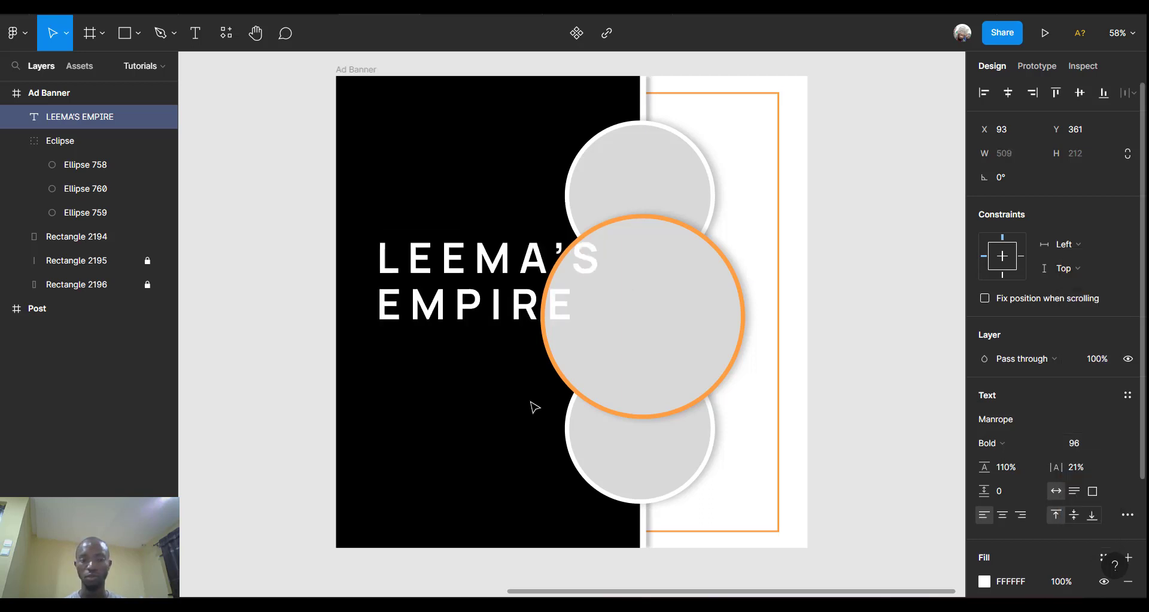
pyautogui.press('Return')
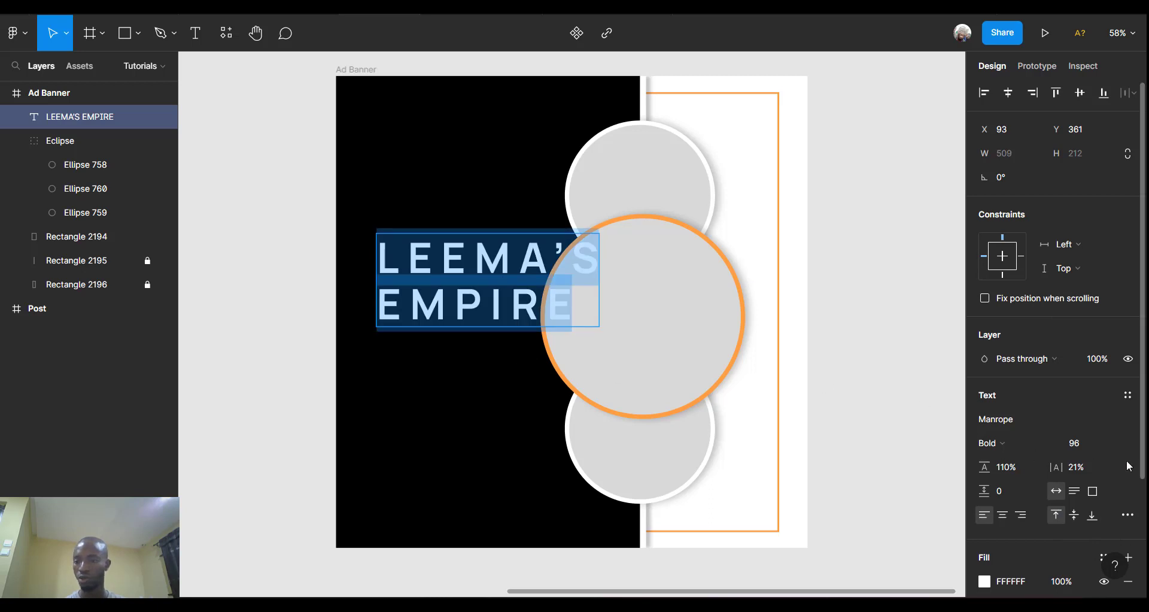
pyautogui.click(1083, 465)
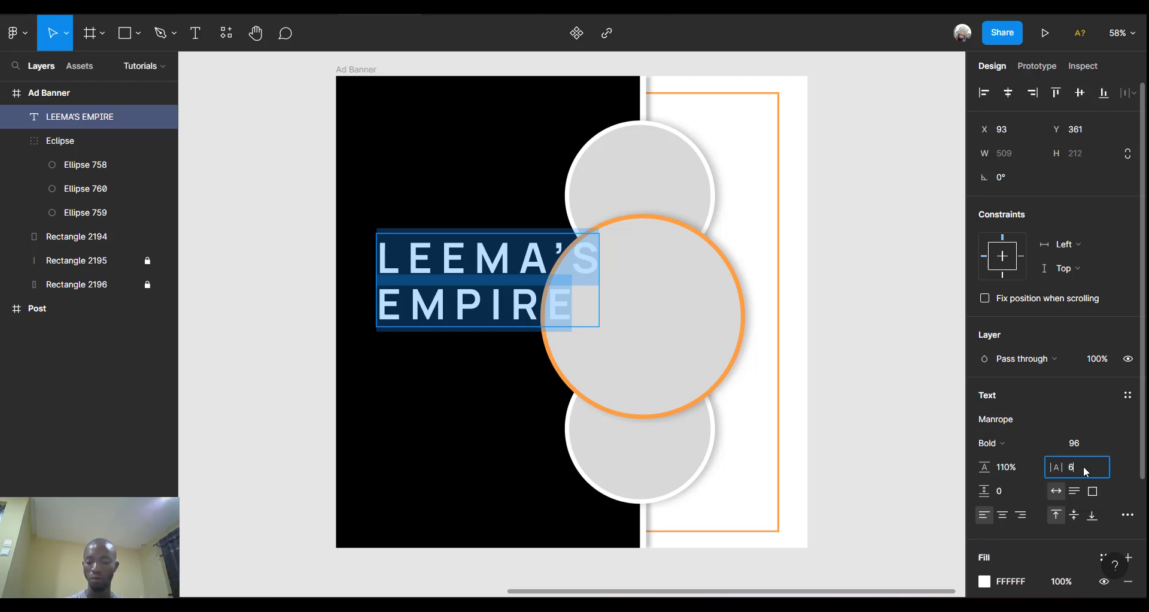
pyautogui.write('6')
pyautogui.press('Return')
pyautogui.press('Return')
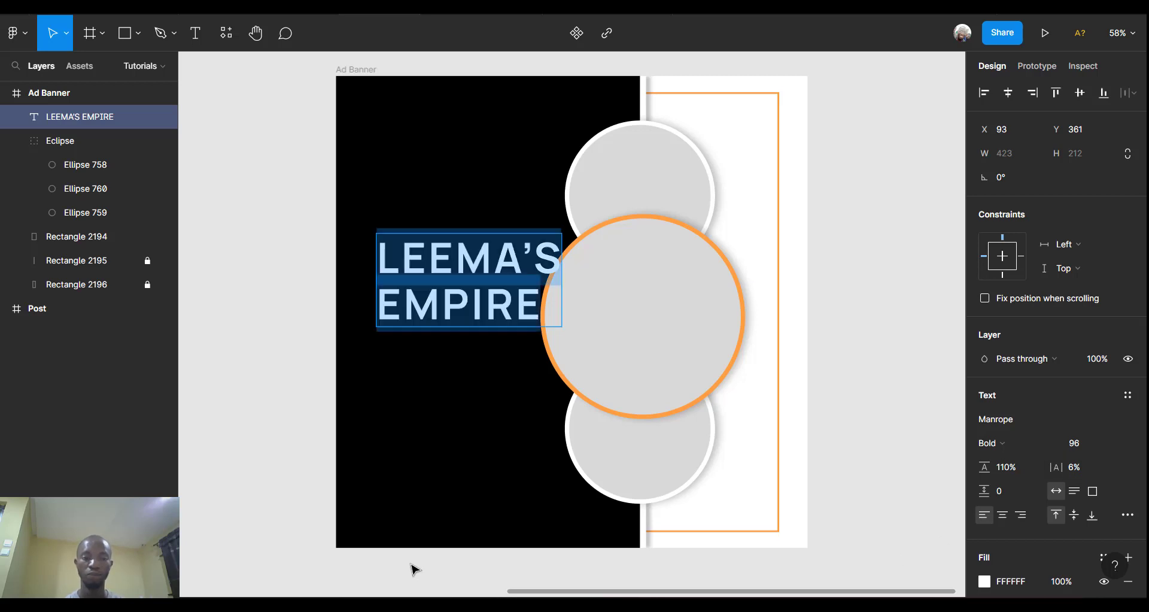
pyautogui.press('Escape')
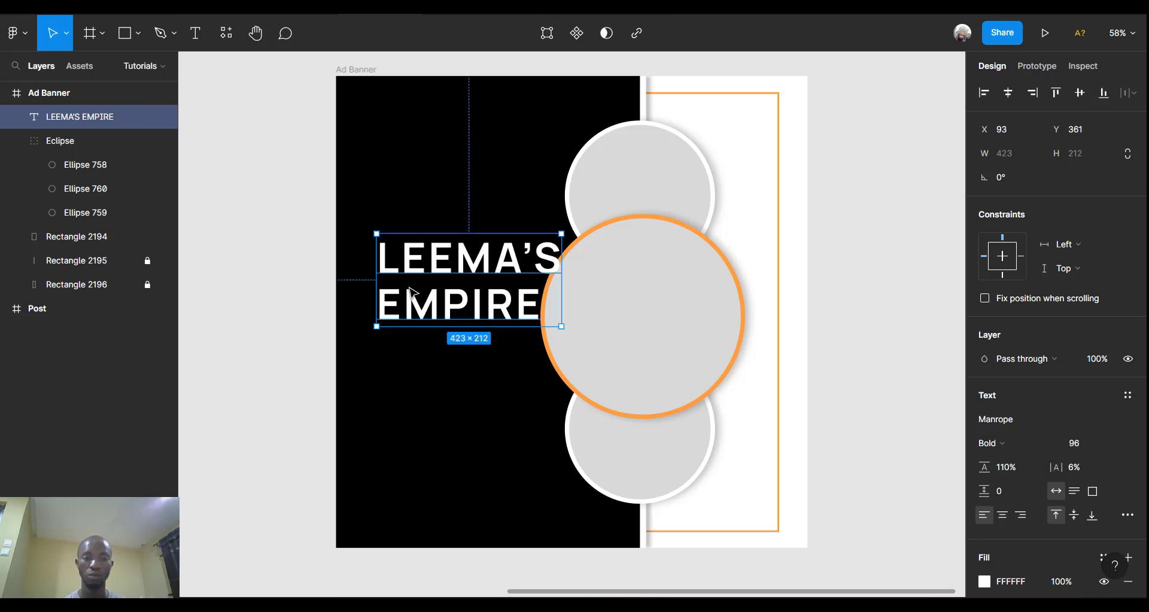
# Nudge the LEEMA'S EMPIRE heading slightly left and up, then pick the Frame tool.
pyautogui.moveTo(425, 294); pyautogui.dragTo(409, 292)
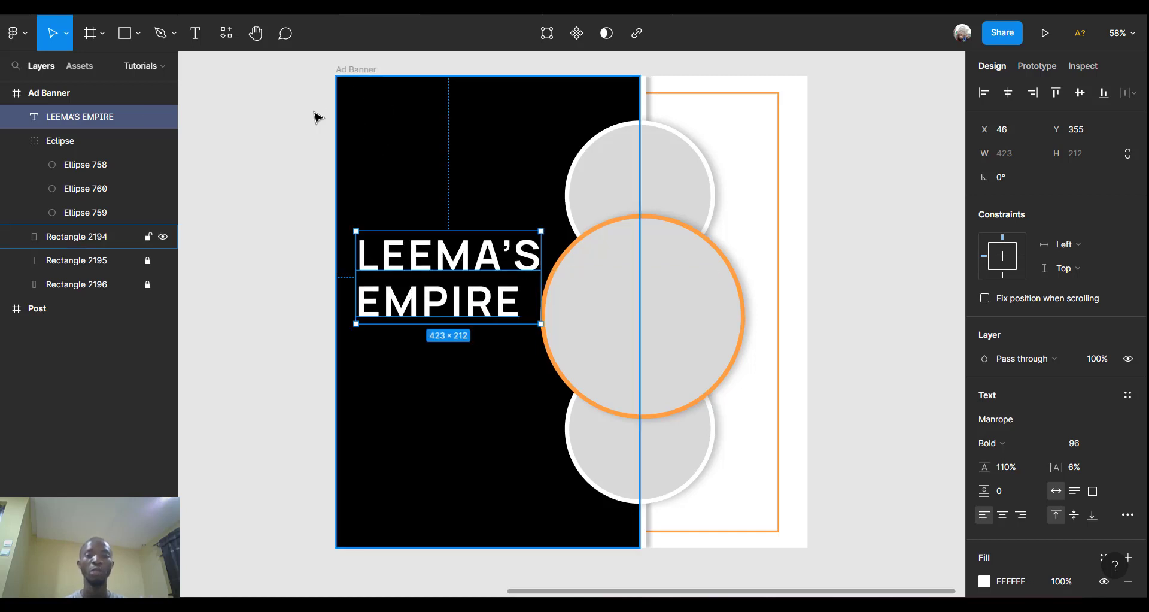
pyautogui.scroll(4, 356, 111)
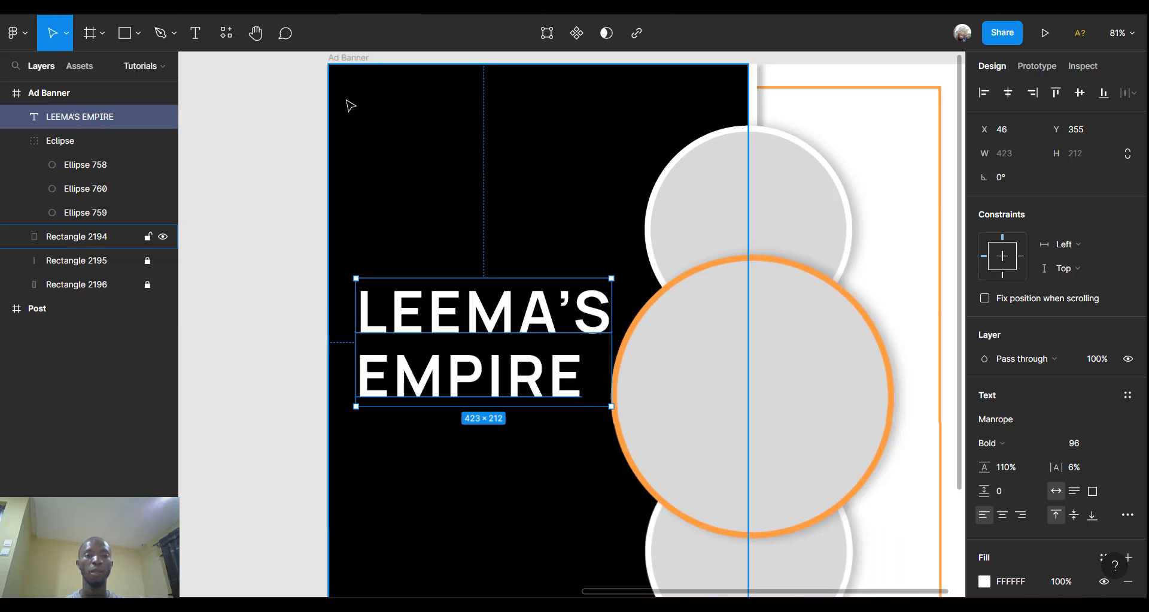
pyautogui.click(140, 34)
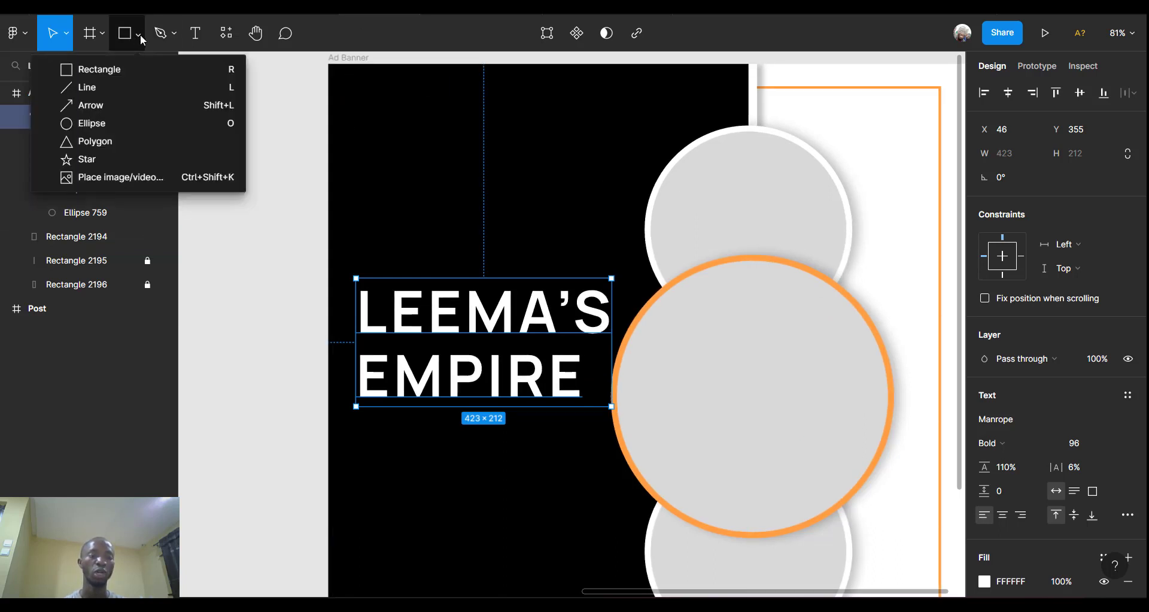
pyautogui.click(91, 36)
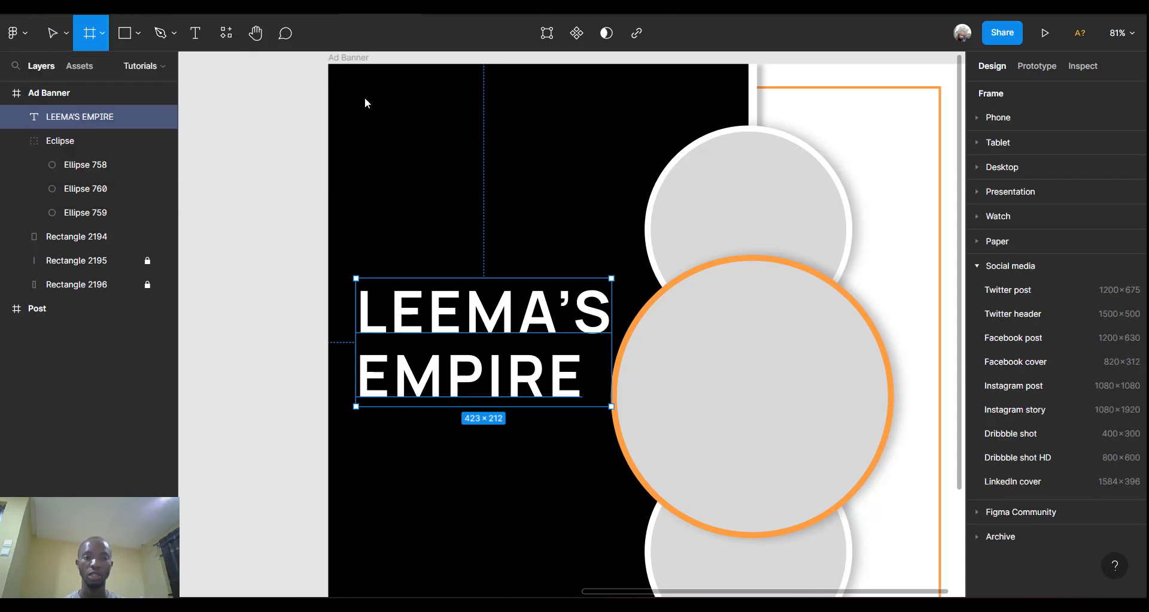
# Draw a small frame at the banner's top-left and size it 55×55.
pyautogui.moveTo(346, 80); pyautogui.dragTo(382, 119)
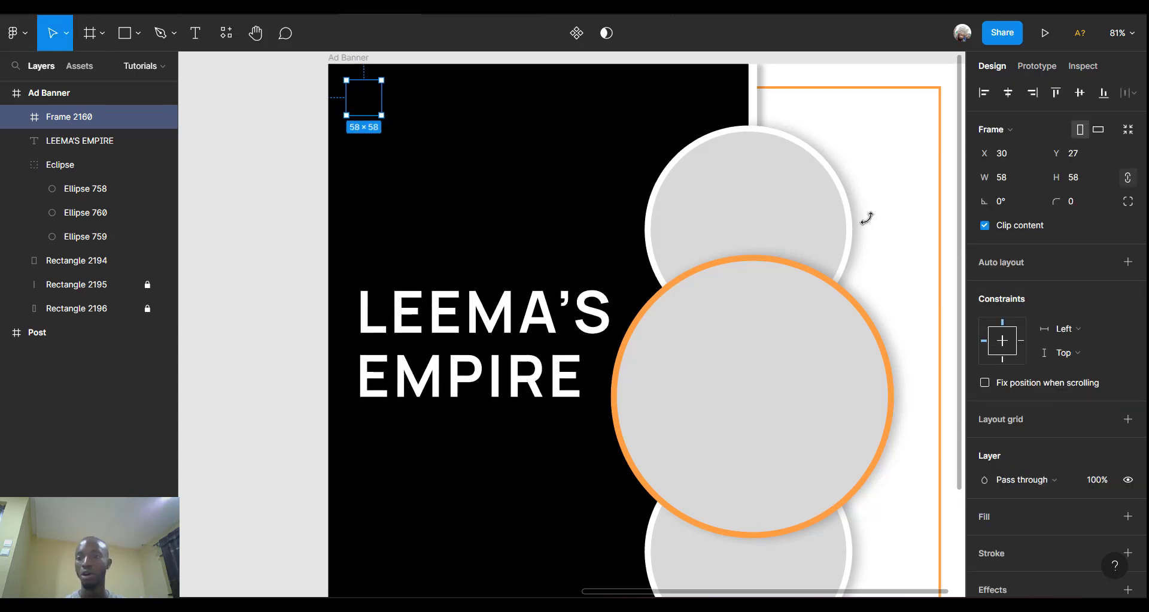
pyautogui.click(1018, 184)
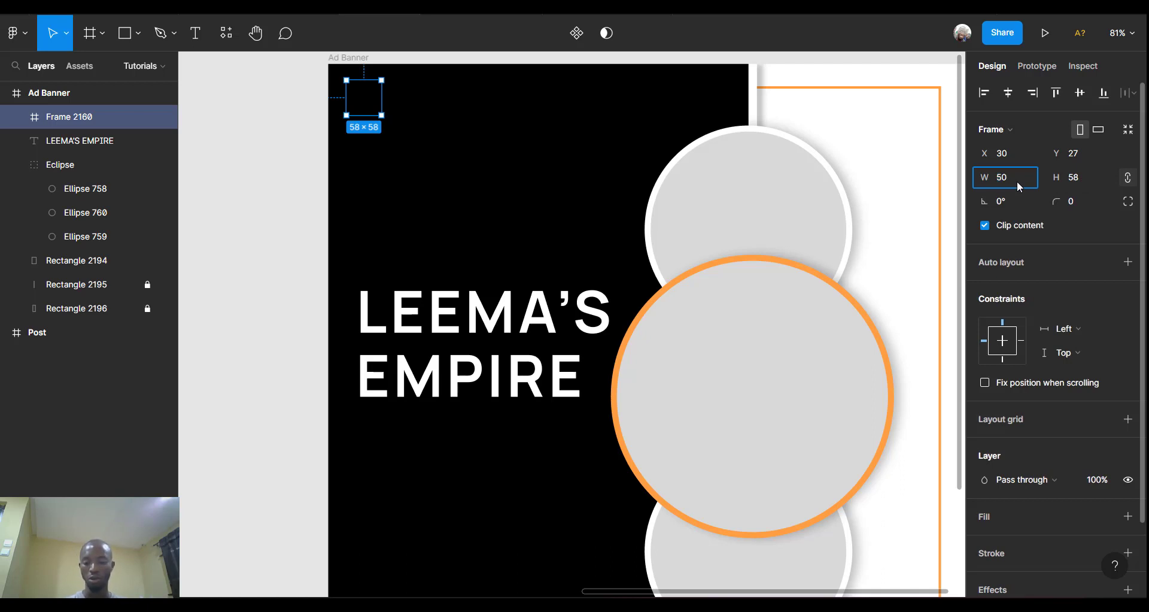
pyautogui.press('Return')
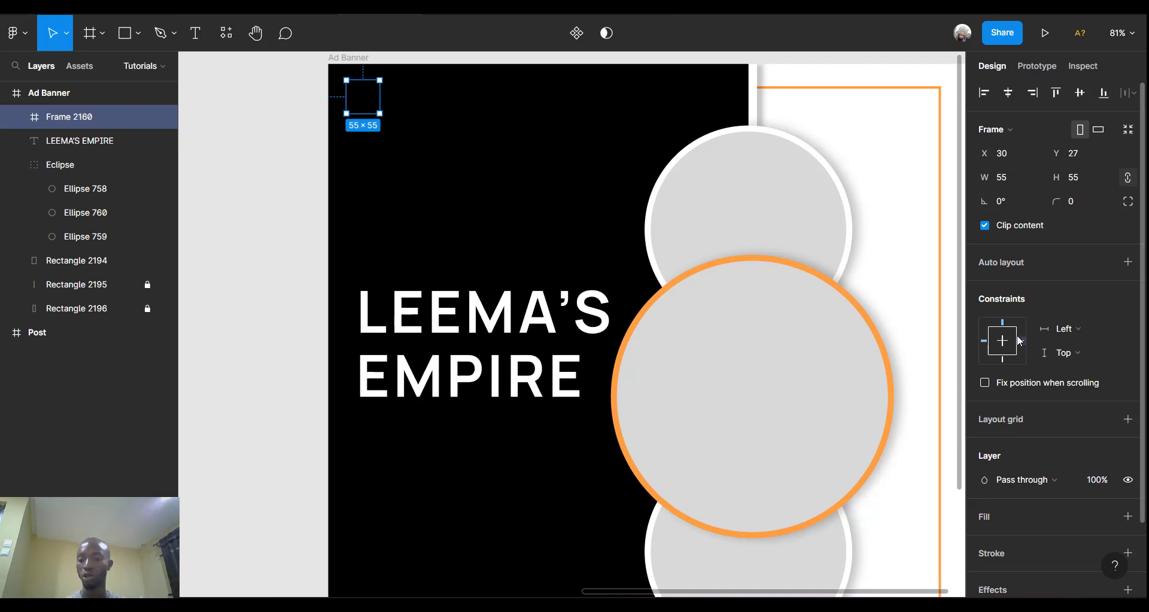
# Give the frame a 3 px stroke in the document's orange FF9F43.
pyautogui.scroll(-2, 1007, 456)
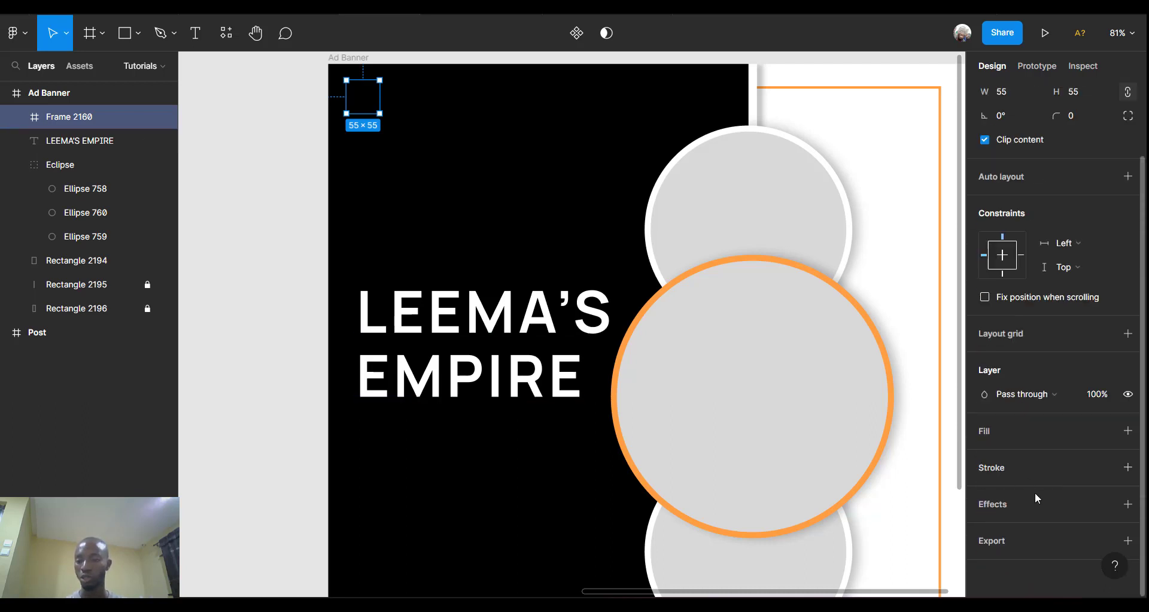
pyautogui.click(1129, 469)
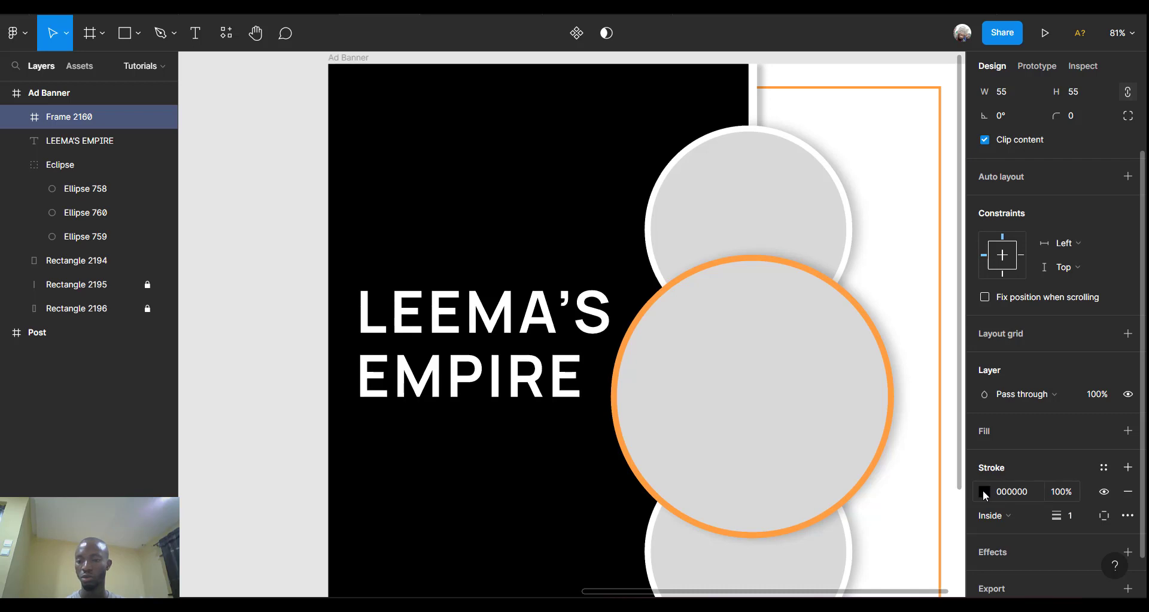
pyautogui.click(983, 491)
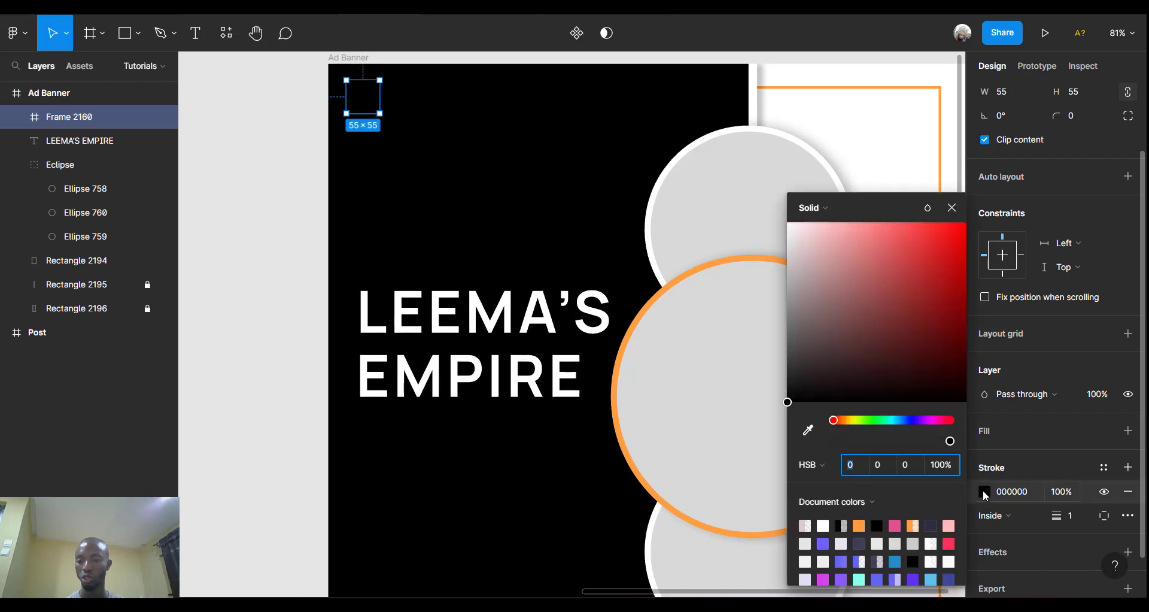
pyautogui.click(860, 525)
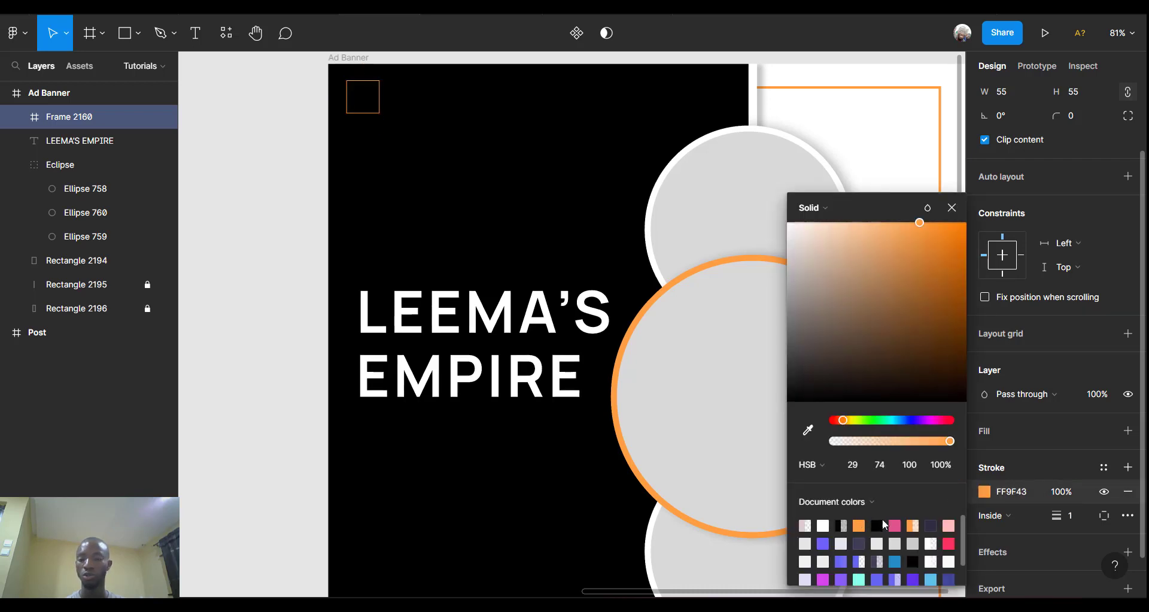
pyautogui.click(1083, 520)
pyautogui.write('3')
pyautogui.press('Return')
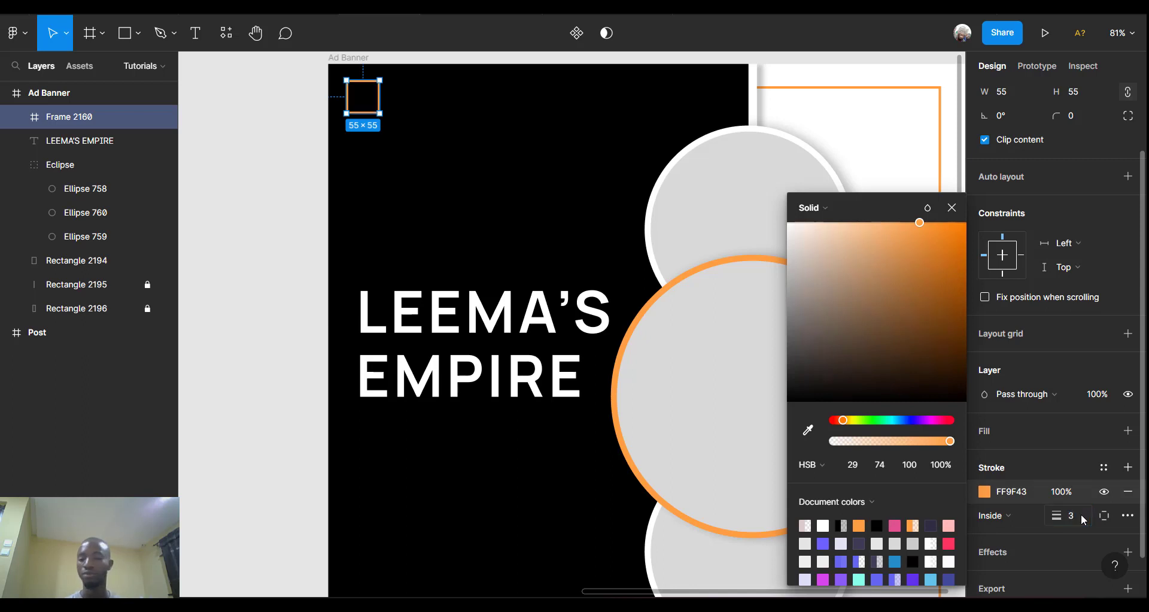
# Set the frame's corner radius to 50, making it a circle.
pyautogui.click(1075, 123)
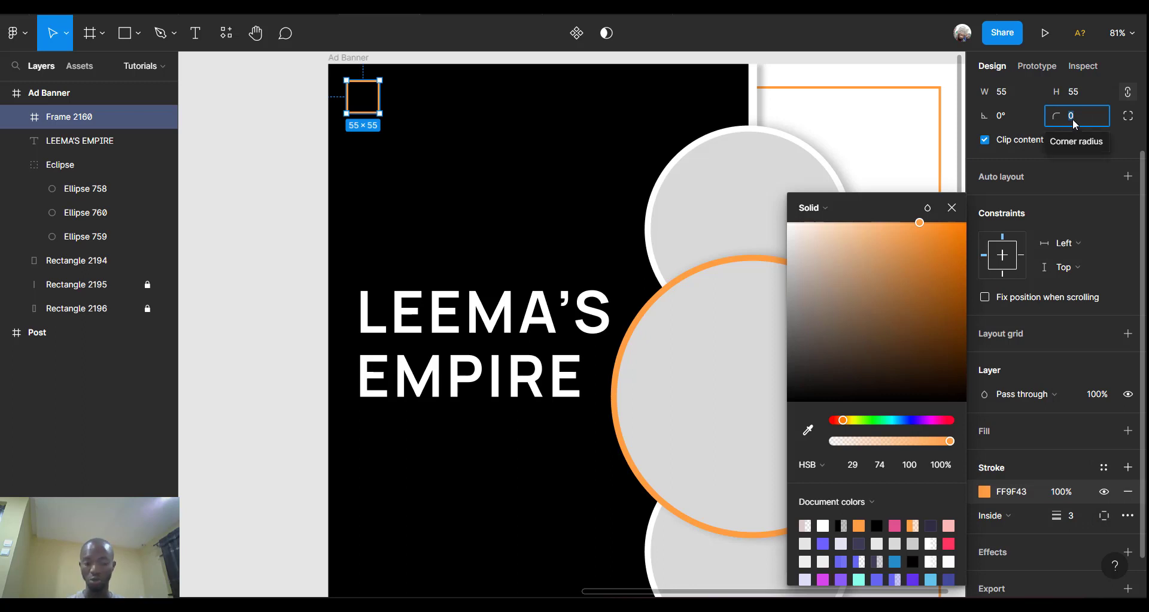
pyautogui.write('5')
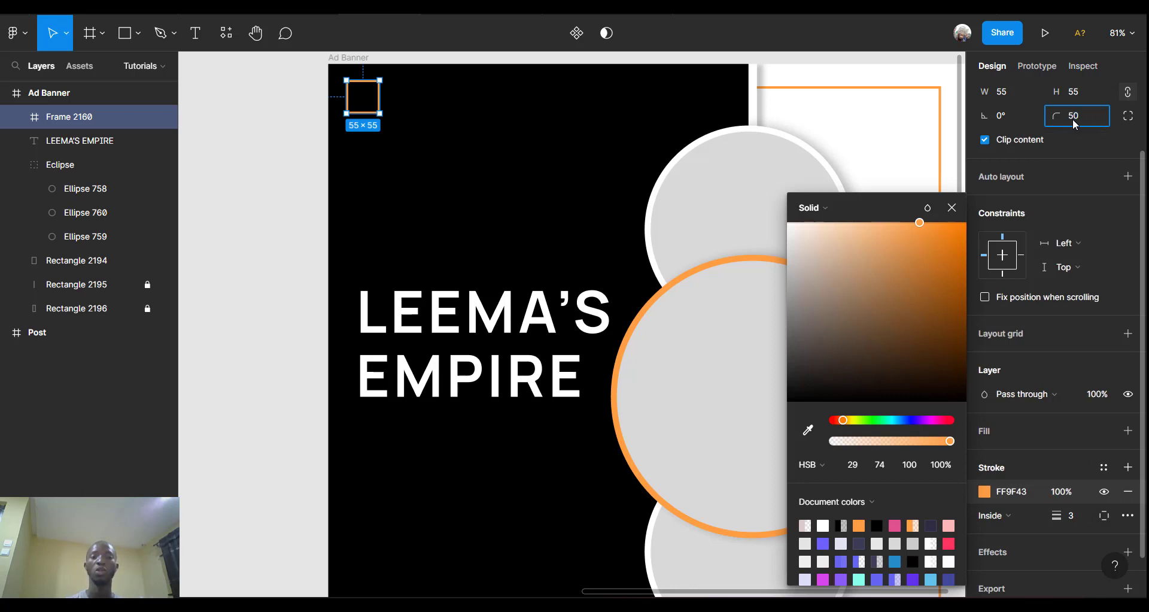
pyautogui.write('0')
pyautogui.press('Return')
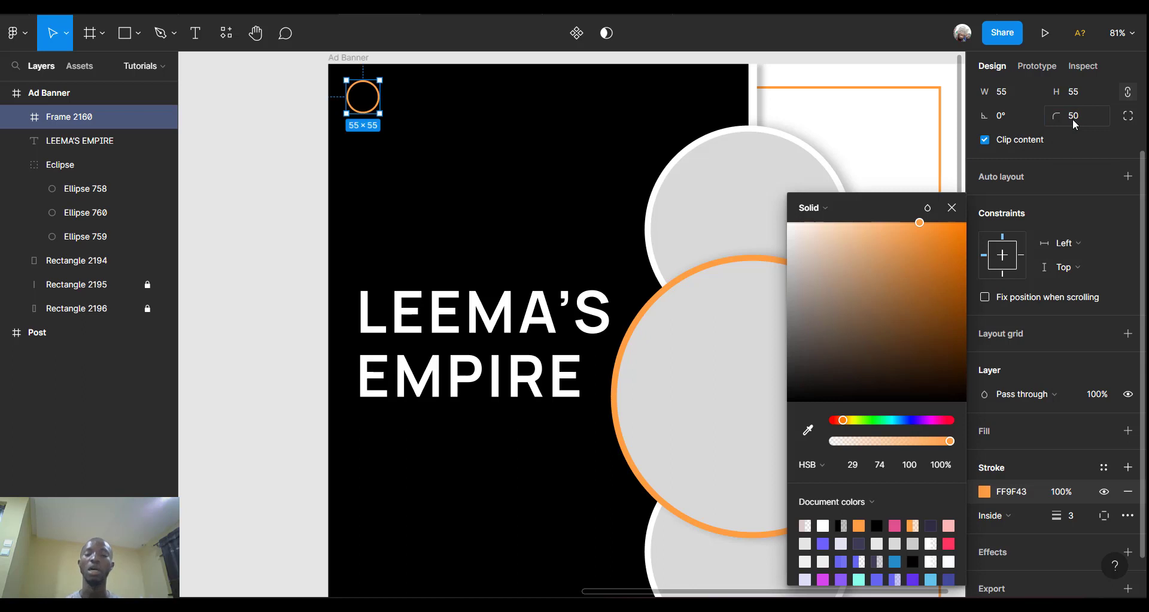
# Add a new text layer inside the orange ring with placeholder letters.
pyautogui.scroll(3, 365, 99)
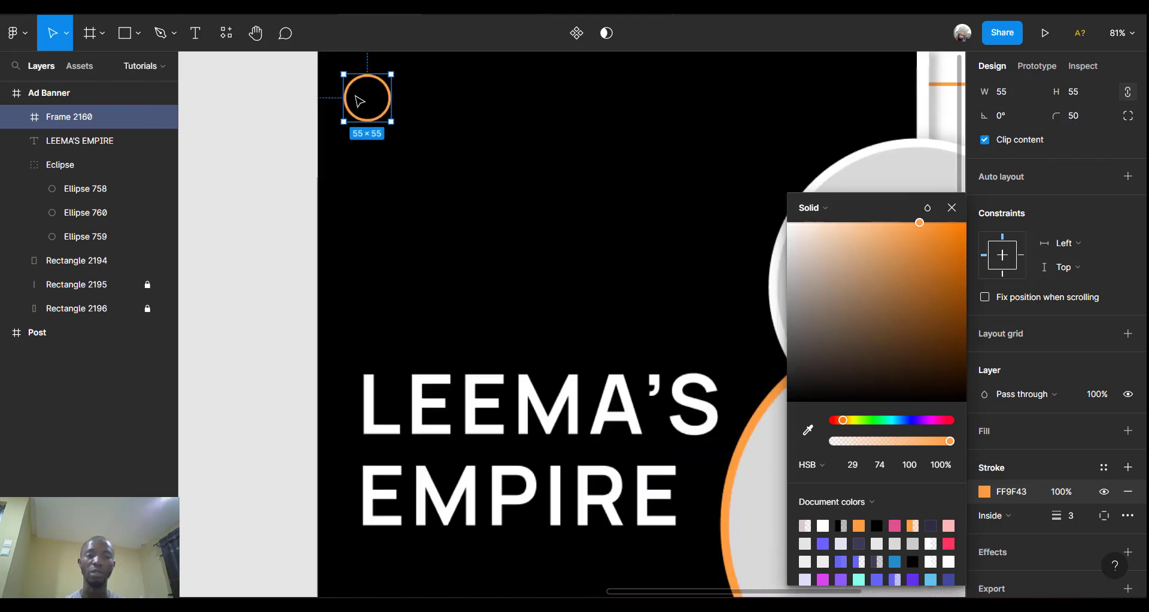
pyautogui.scroll(4, 368, 106)
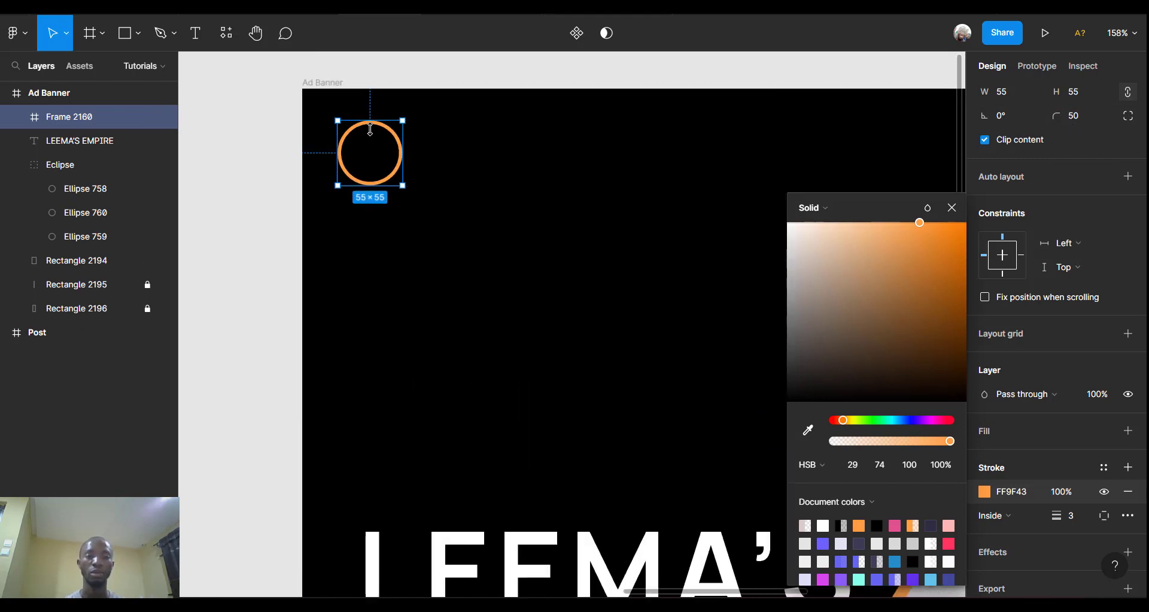
pyautogui.scroll(5, 379, 139)
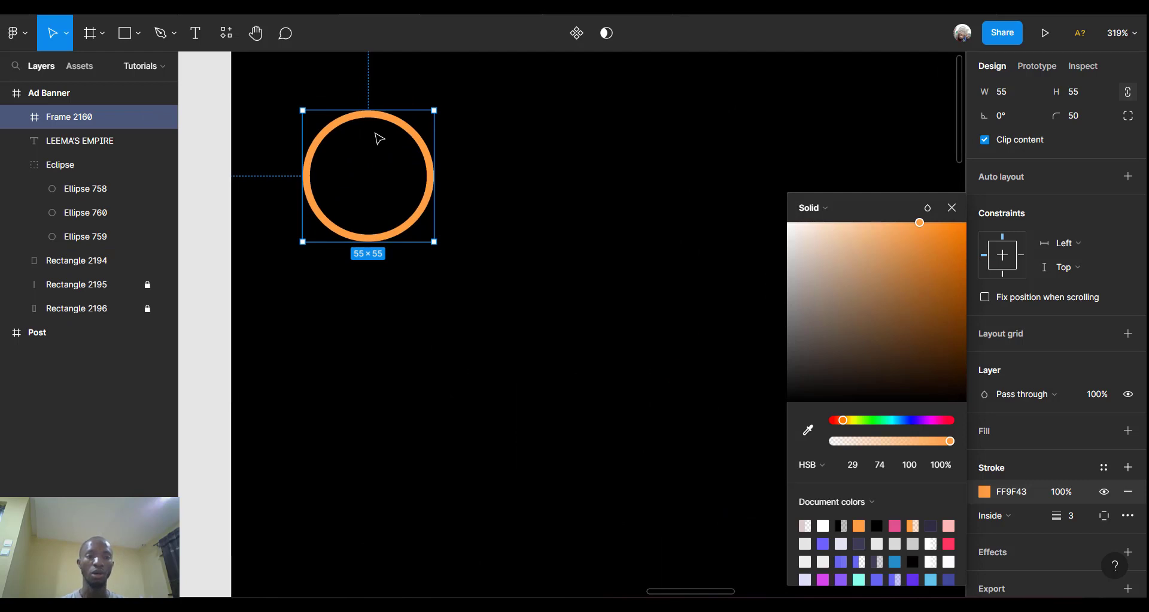
pyautogui.press('t')
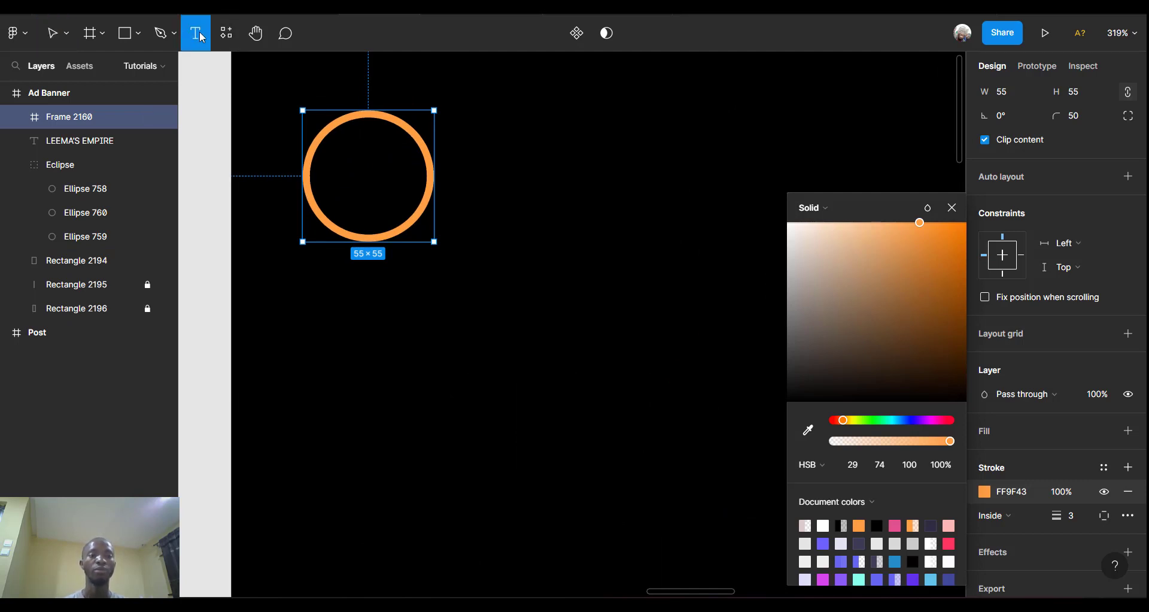
pyautogui.click(340, 165)
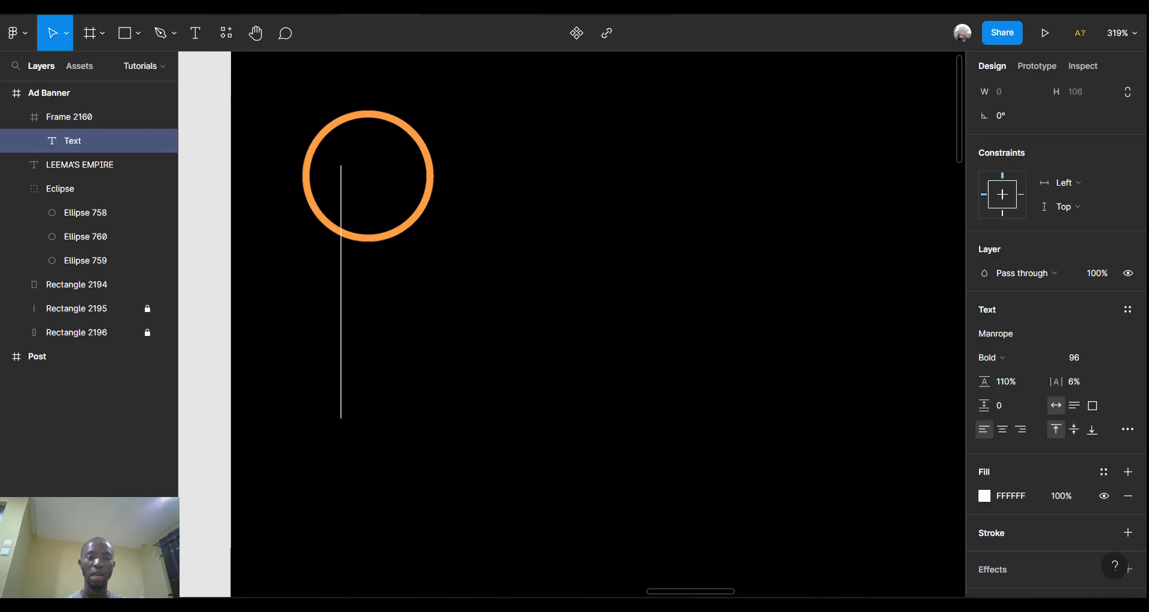
pyautogui.write('I')
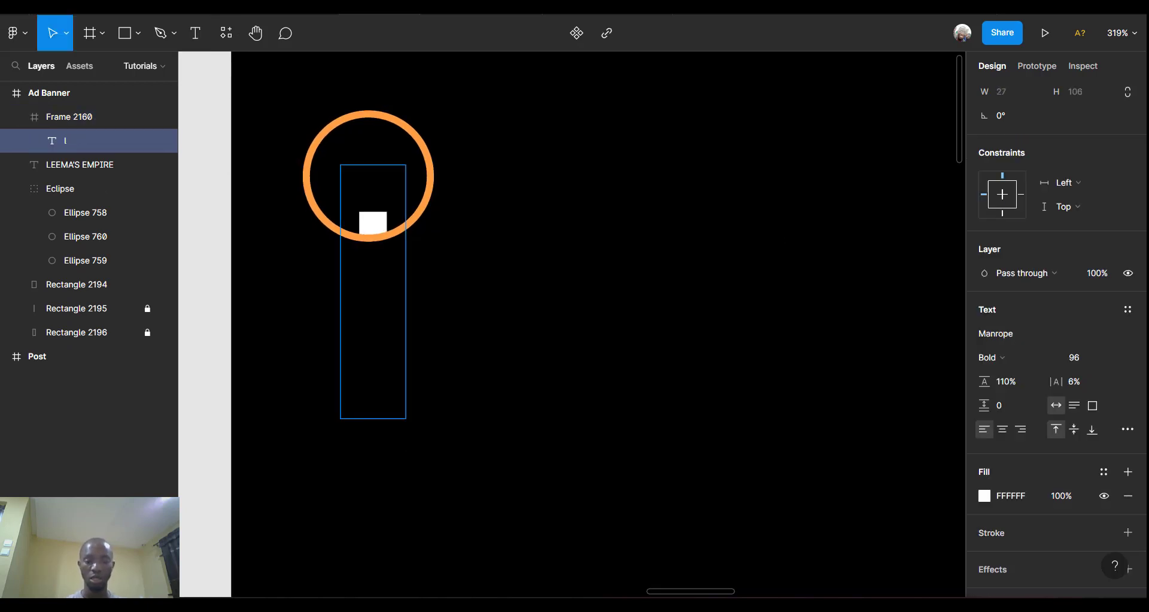
pyautogui.write('me')
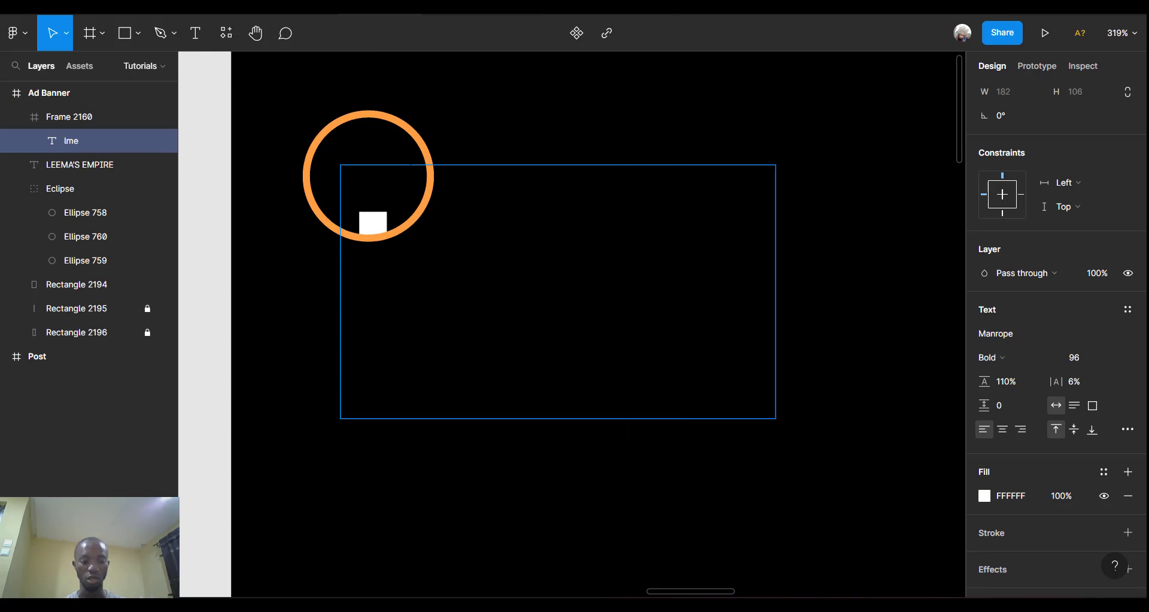
pyautogui.hotkey('ctrl', 'a')
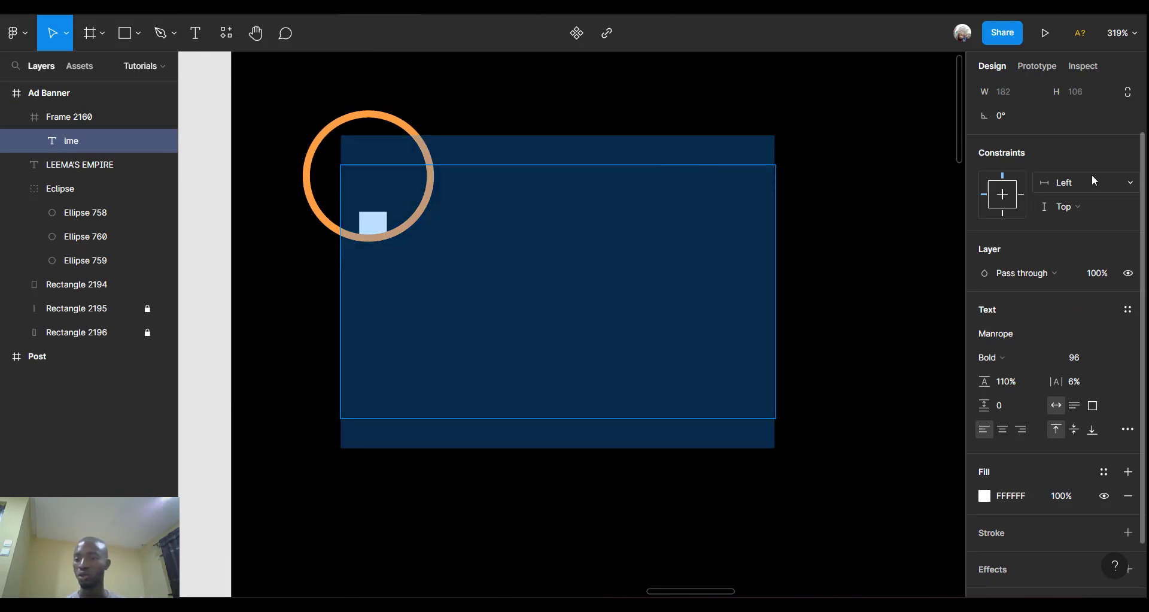
pyautogui.press('Escape')
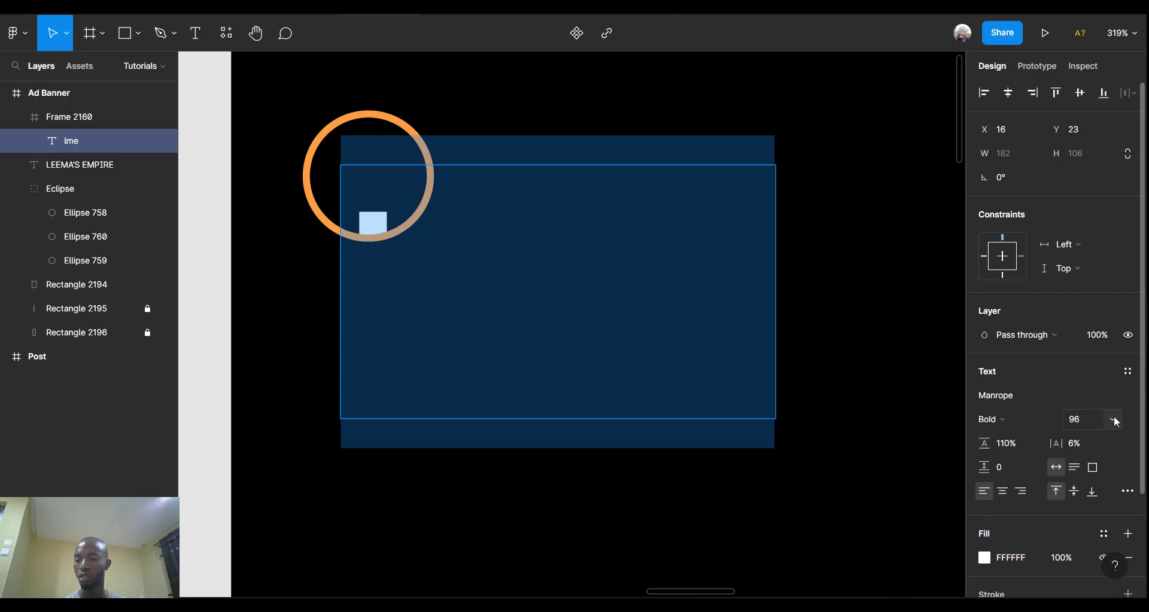
# Set the ring text to size 16 and change it to read LME.
pyautogui.click(1114, 418)
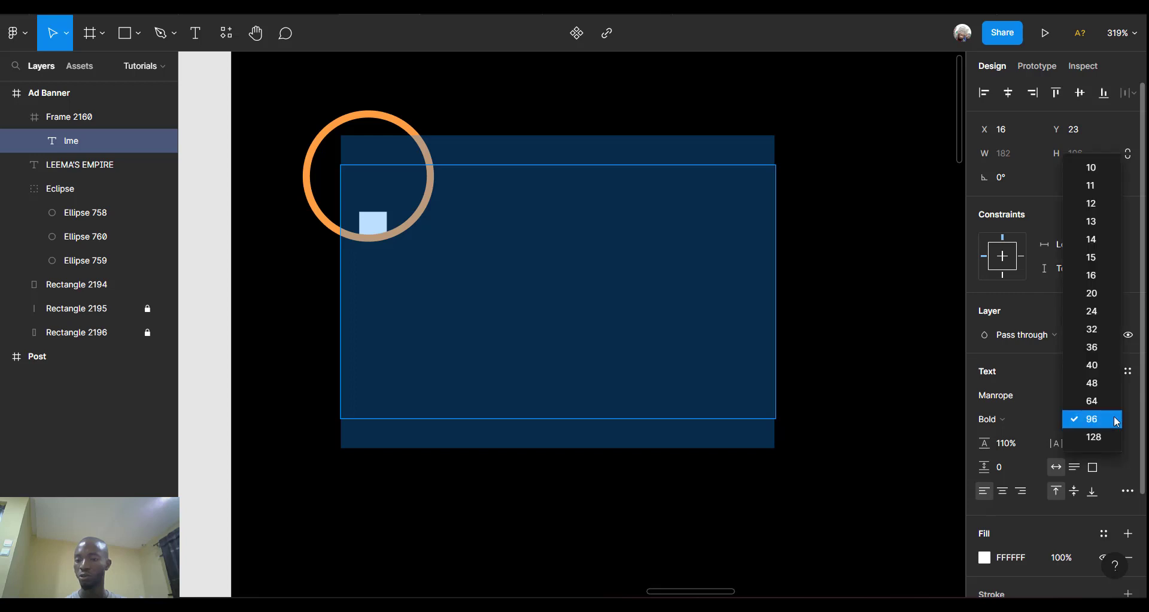
pyautogui.click(1091, 276)
pyautogui.press('Return')
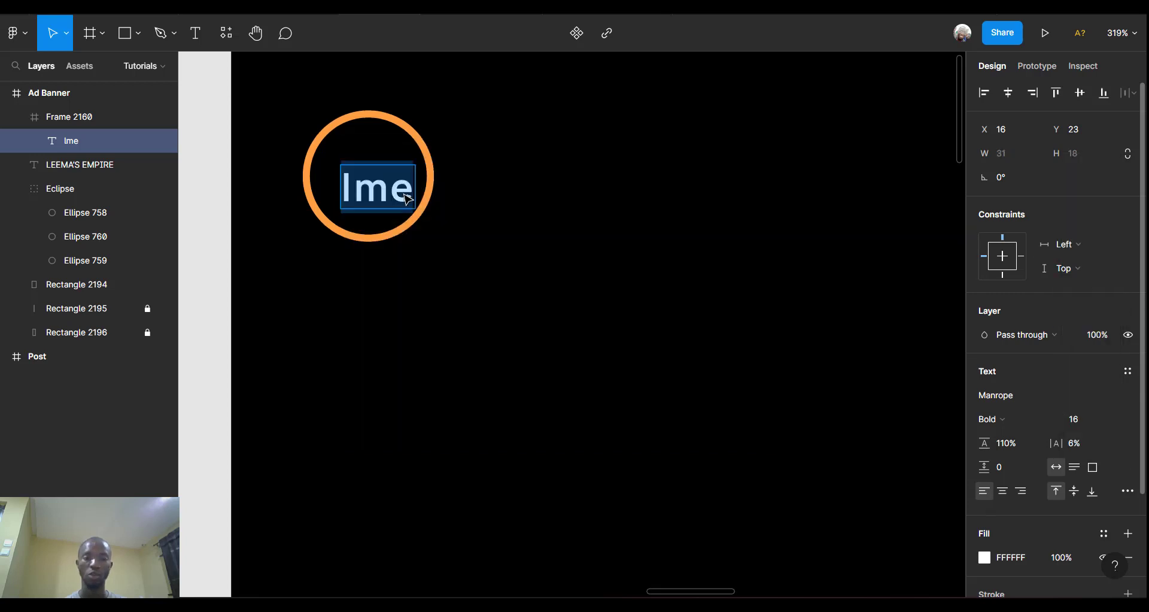
pyautogui.write('L')
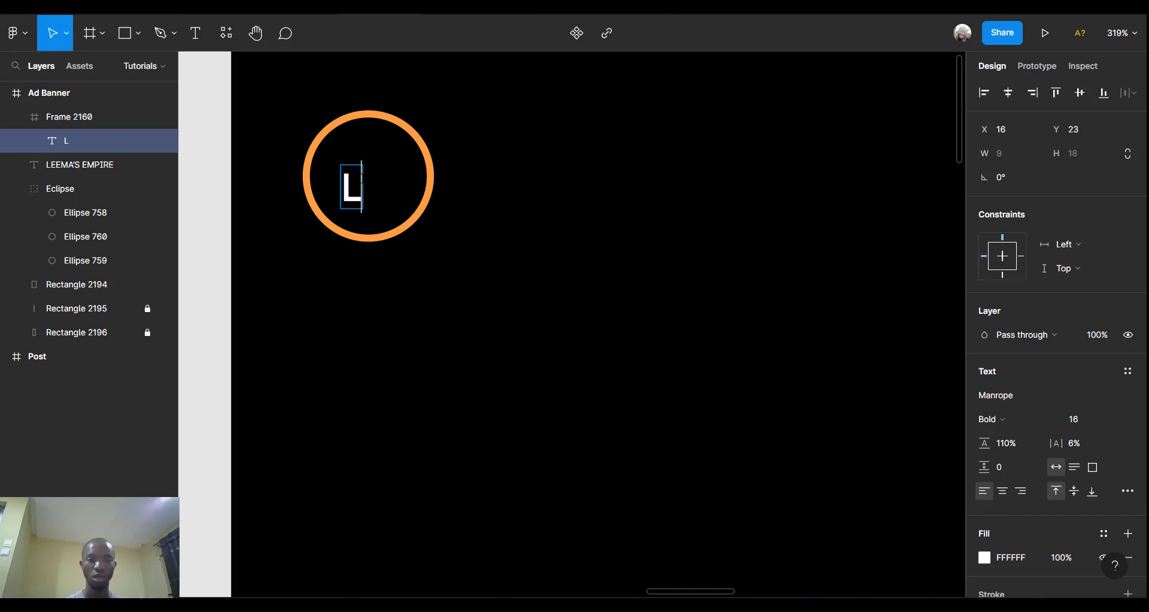
pyautogui.write('ME')
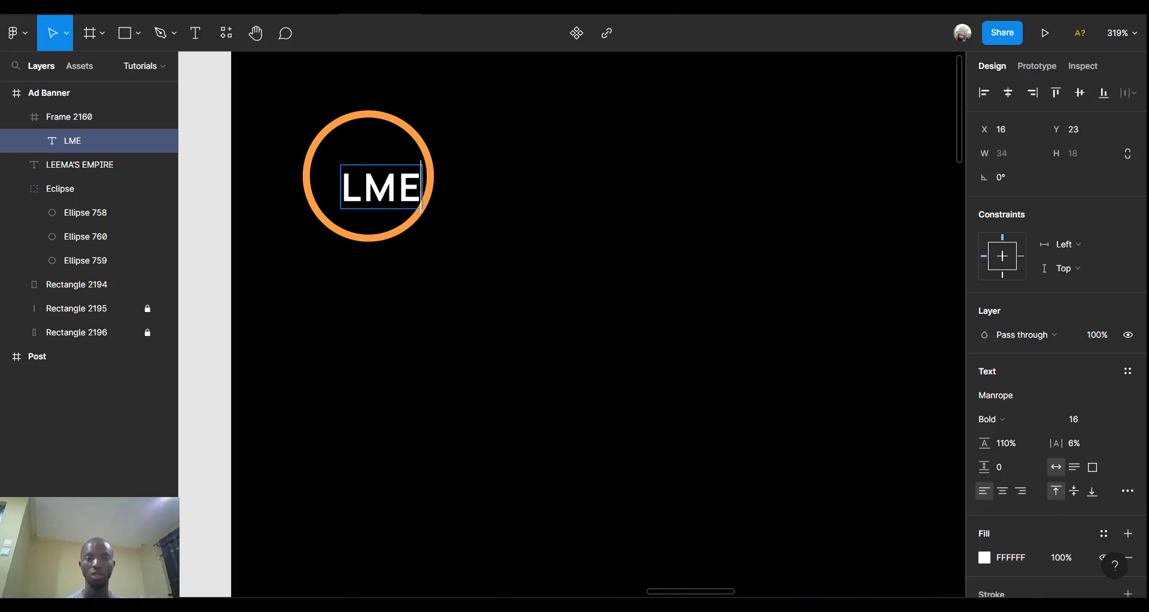
pyautogui.press('Escape')
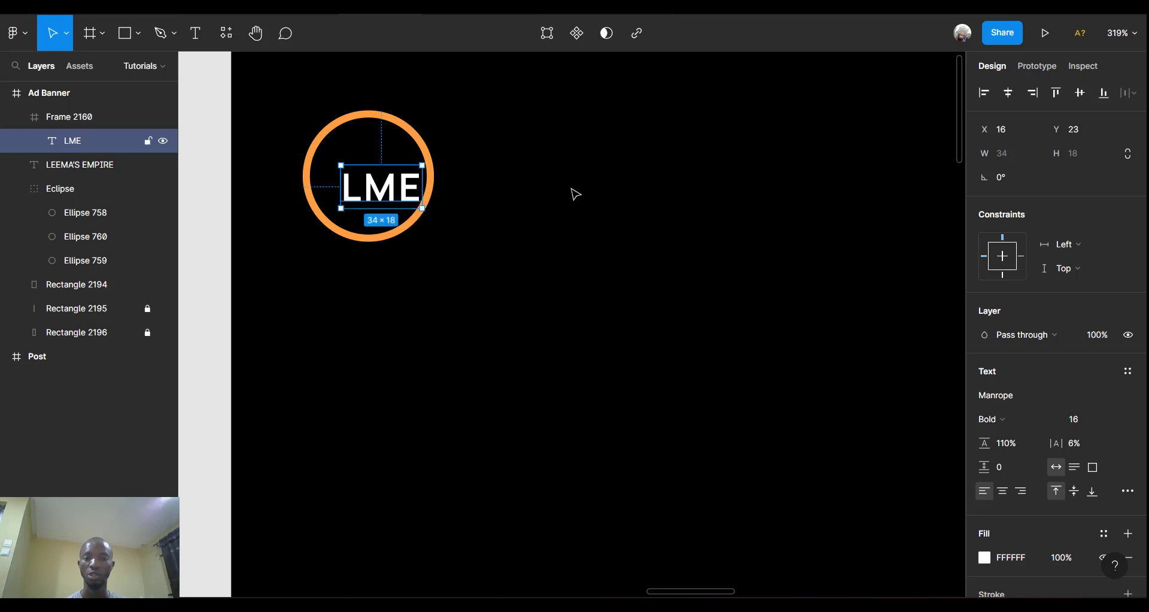
# Center the LME text horizontally and vertically in the ring and colour it orange FF9F43.
pyautogui.click(1008, 92)
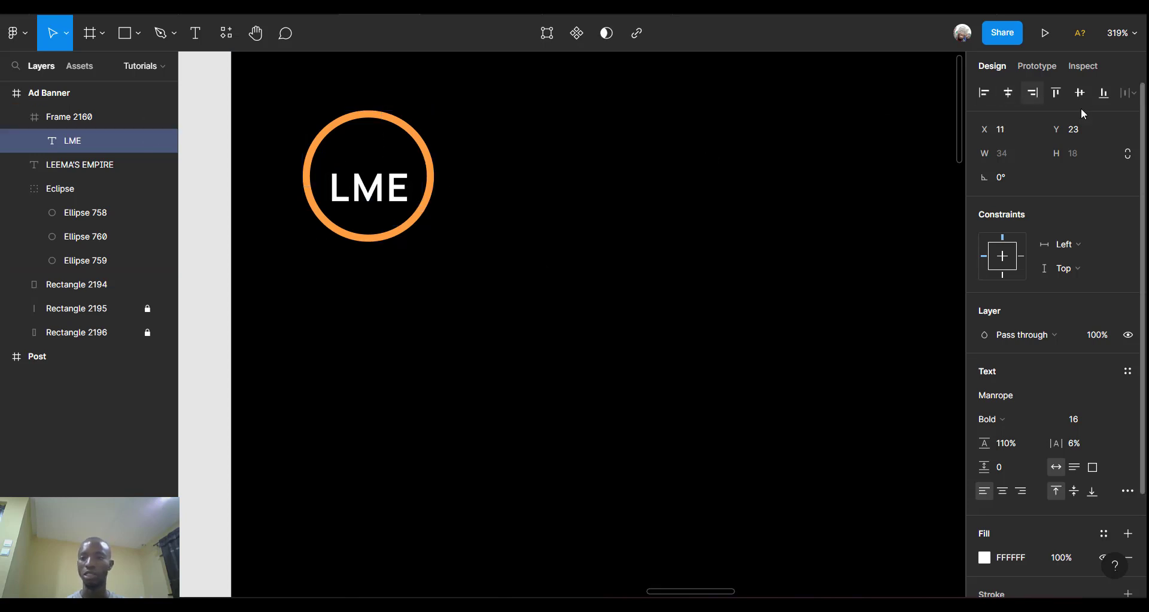
pyautogui.click(1080, 93)
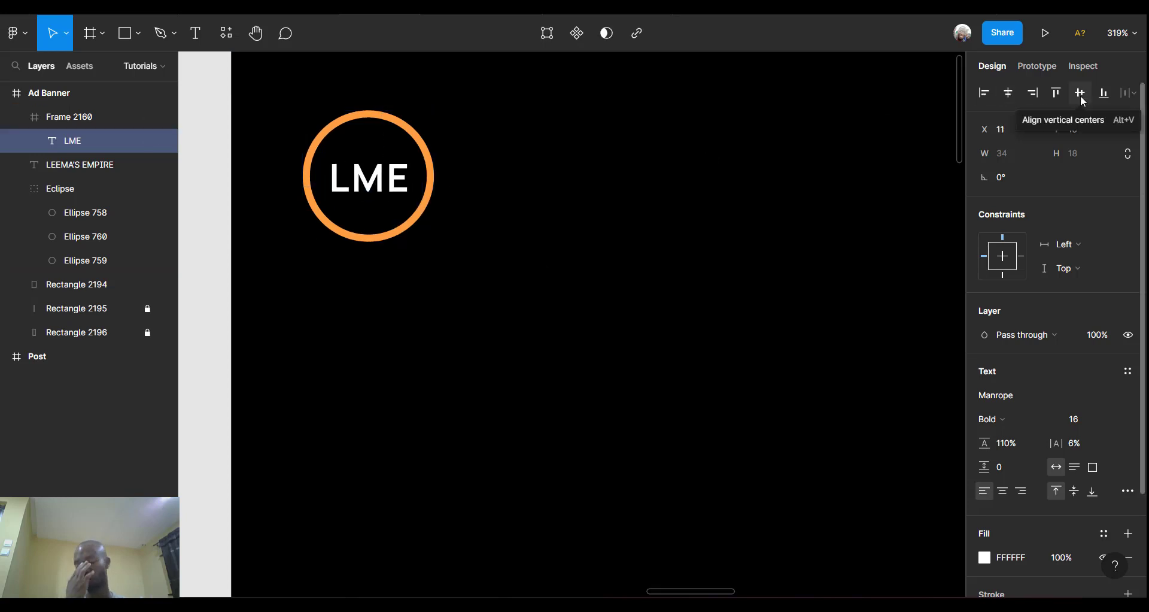
pyautogui.scroll(-3, 1046, 504)
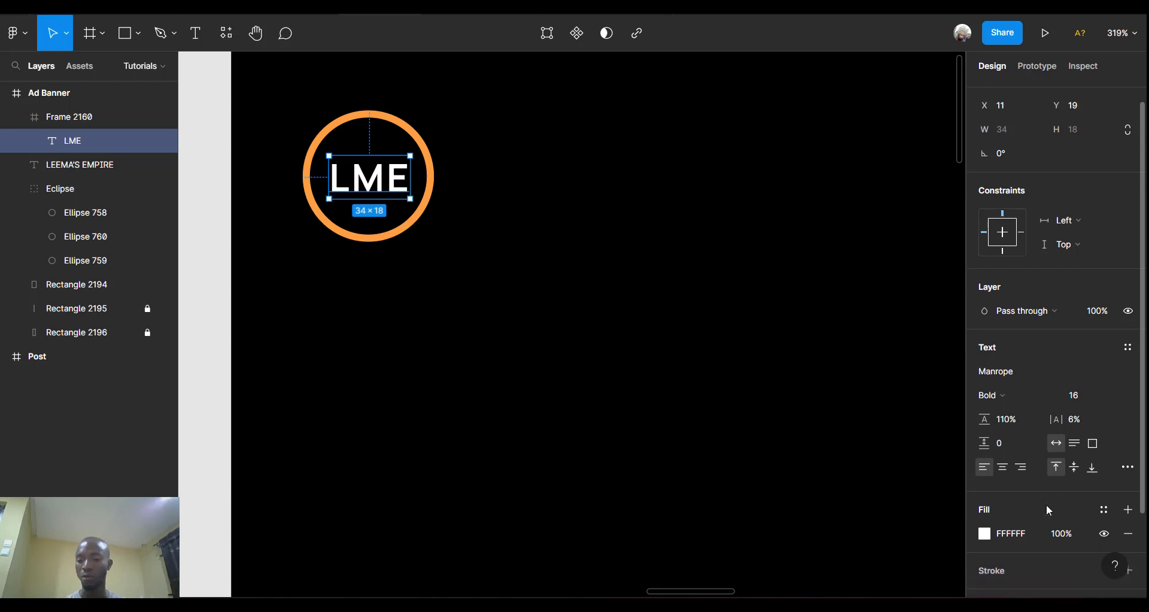
pyautogui.click(985, 436)
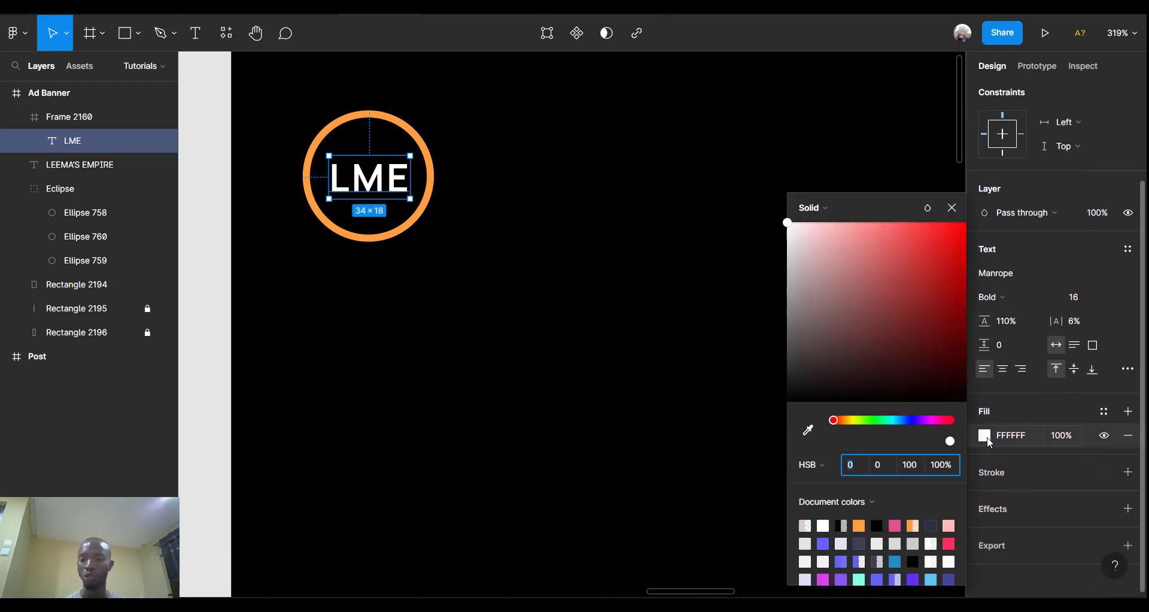
pyautogui.click(859, 525)
pyautogui.click(483, 294)
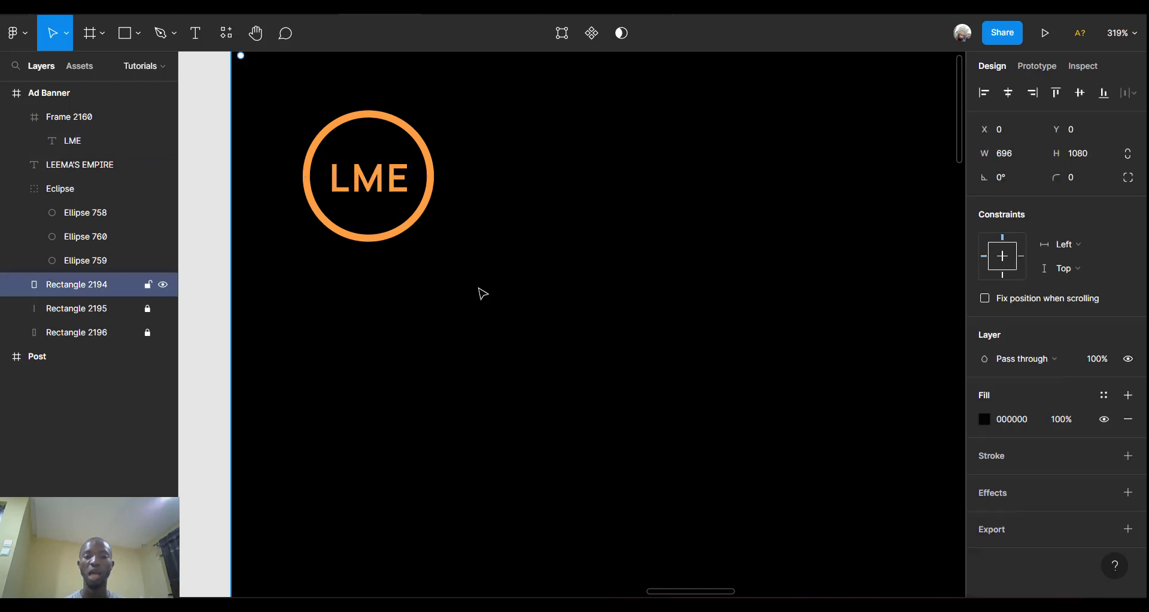
# Left-align the headline with the LME logo and nudge both right to x 53.
pyautogui.scroll(-5, 483, 293)
pyautogui.hscroll(3, 483, 294)
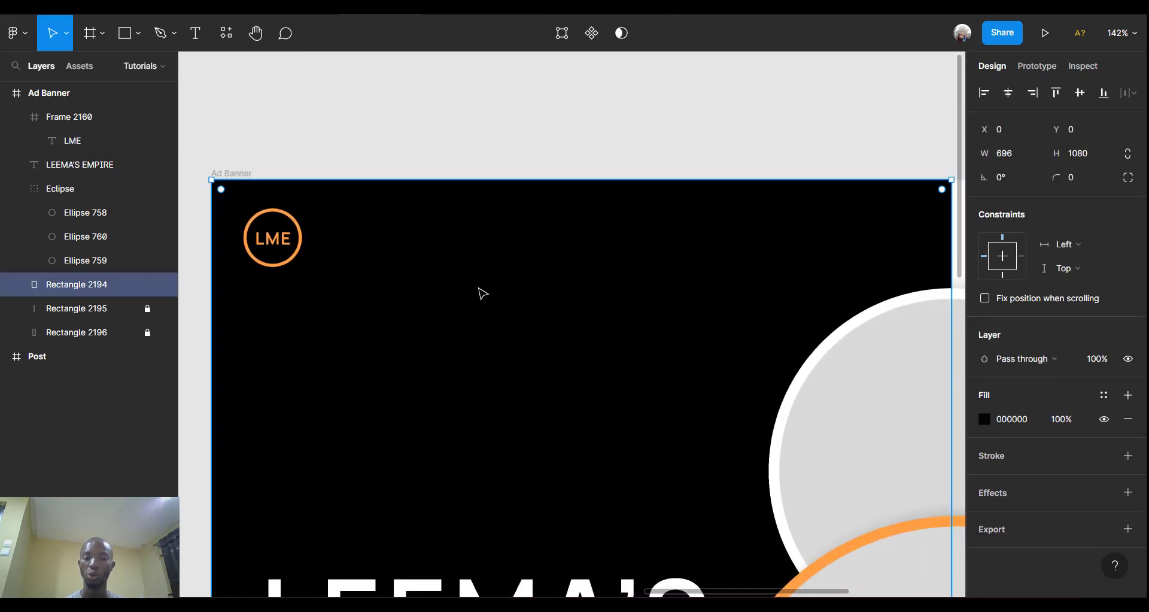
pyautogui.scroll(-3, 483, 293)
pyautogui.scroll(-5, 483, 293)
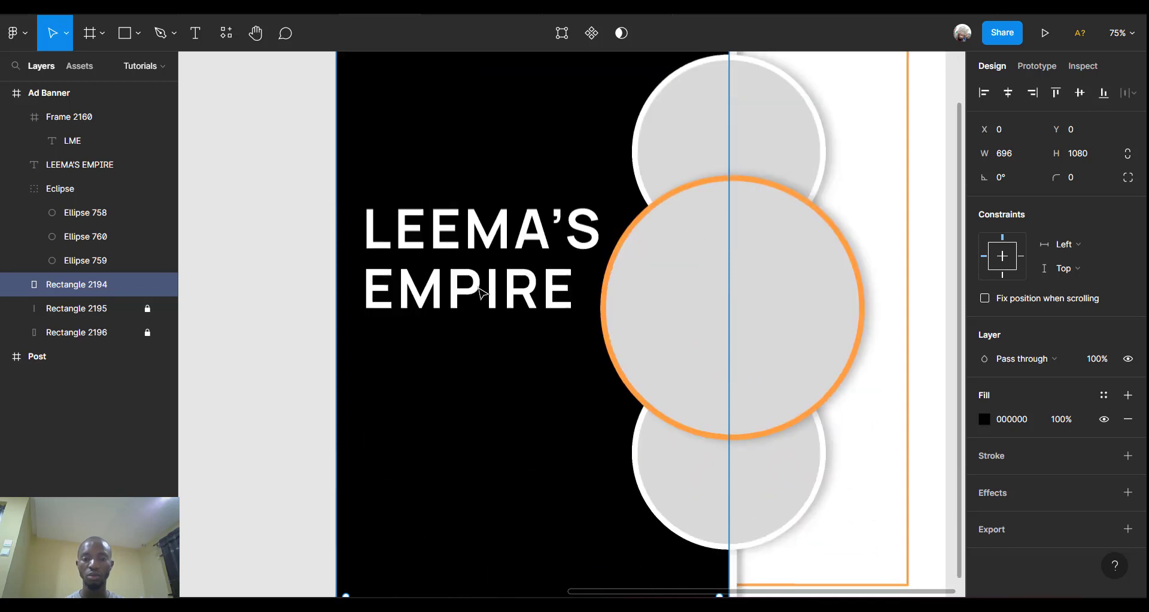
pyautogui.scroll(-2, 483, 293)
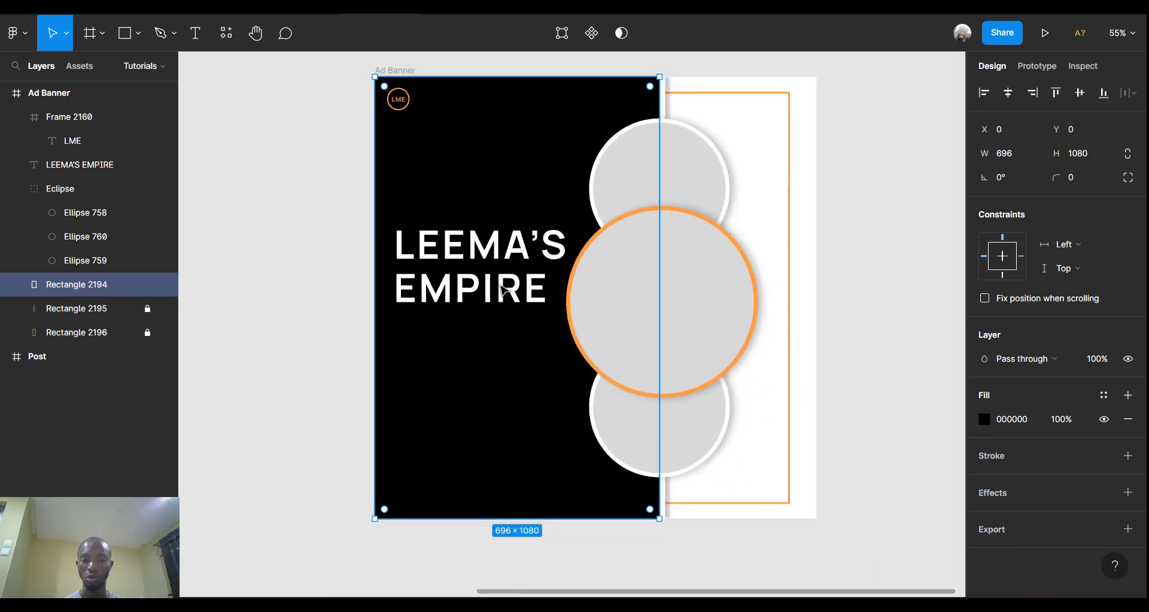
pyautogui.click(481, 245)
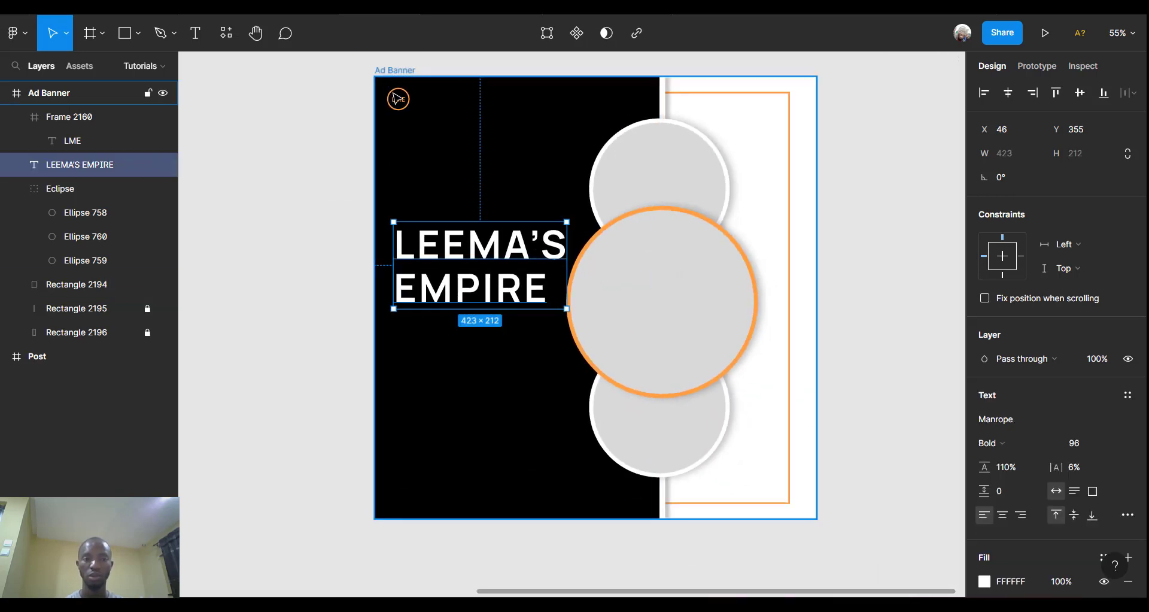
pyautogui.keyDown('shift'); pyautogui.click(395, 100); pyautogui.keyUp('shift')
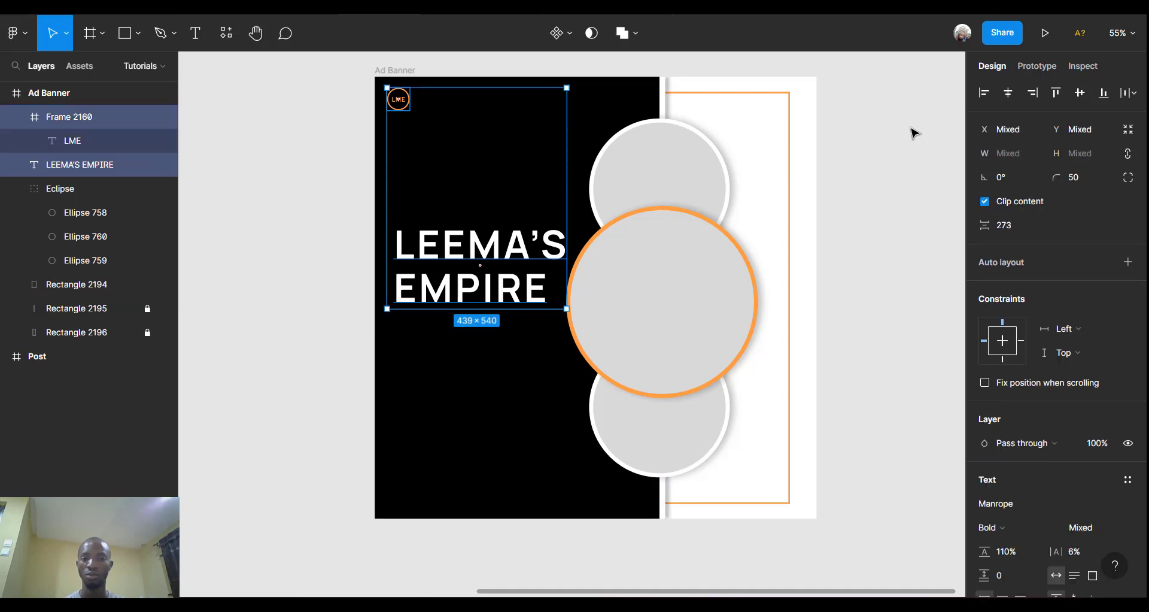
pyautogui.click(984, 93)
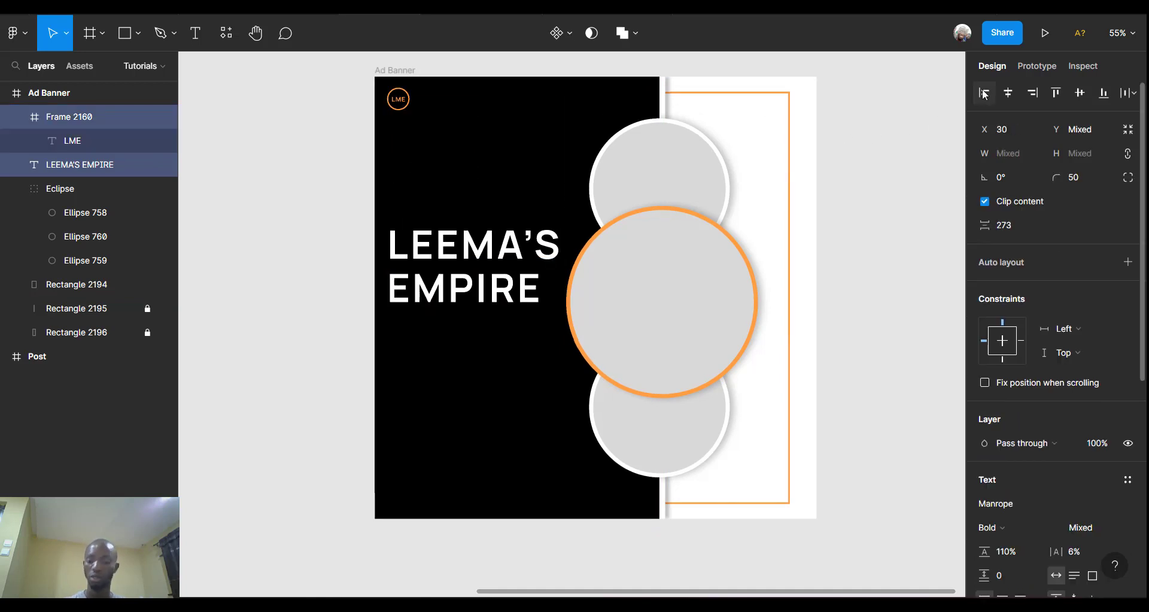
pyautogui.press('Right')
pyautogui.press('Right')
pyautogui.press('Right')
pyautogui.press('Right')
pyautogui.press('Right')
pyautogui.press('Right')
pyautogui.press('Right')
pyautogui.press('Right')
pyautogui.press('Right')
pyautogui.press('Right')
pyautogui.press('Right')
pyautogui.press('Right')
pyautogui.press('Right')
pyautogui.press('Right')
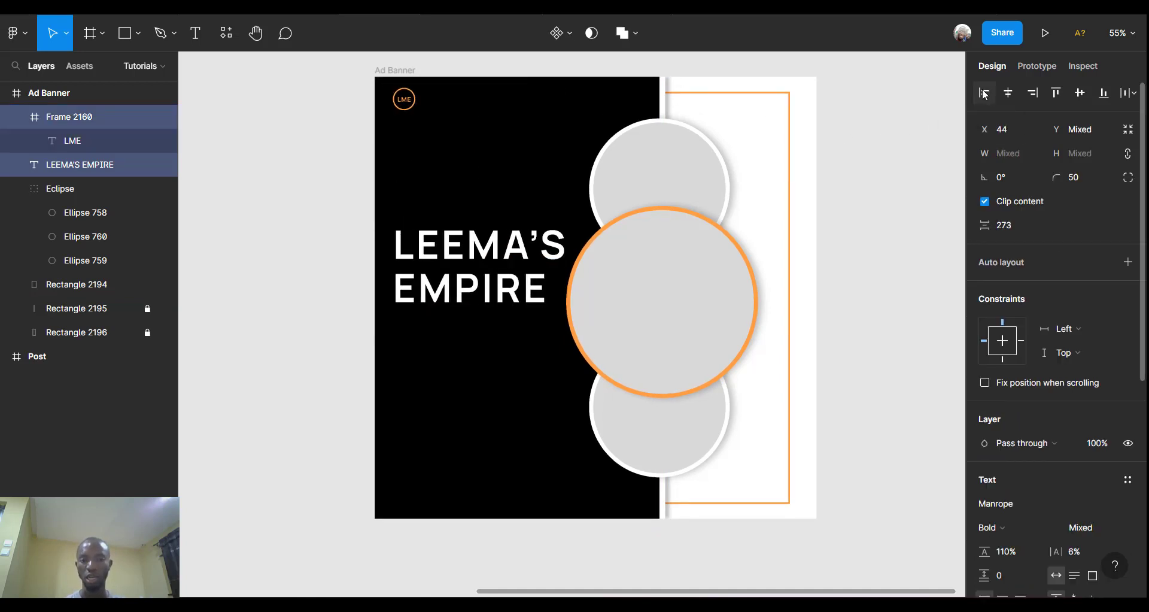
pyautogui.press('Right')
pyautogui.press('Right')
pyautogui.press('Right')
pyautogui.press('Right')
pyautogui.press('Right')
pyautogui.press('Right')
pyautogui.press('Right')
pyautogui.press('Right')
pyautogui.press('Right')
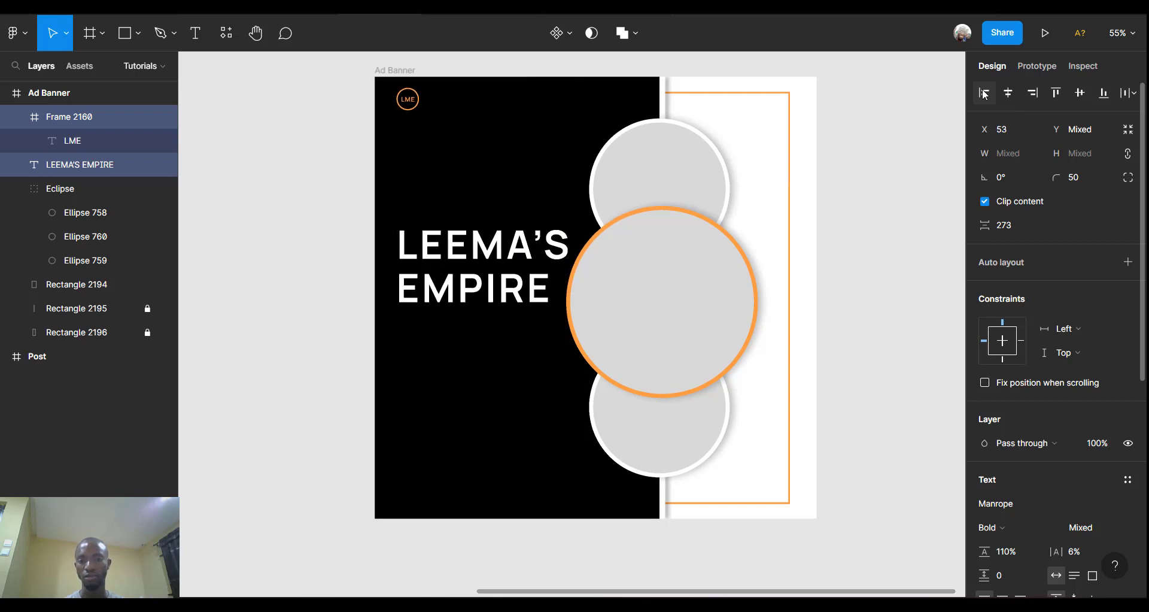
pyautogui.press('Right')
pyautogui.press('Right')
pyautogui.press('Right')
pyautogui.press('Right')
pyautogui.press('Right')
pyautogui.press('Right')
pyautogui.press('Right')
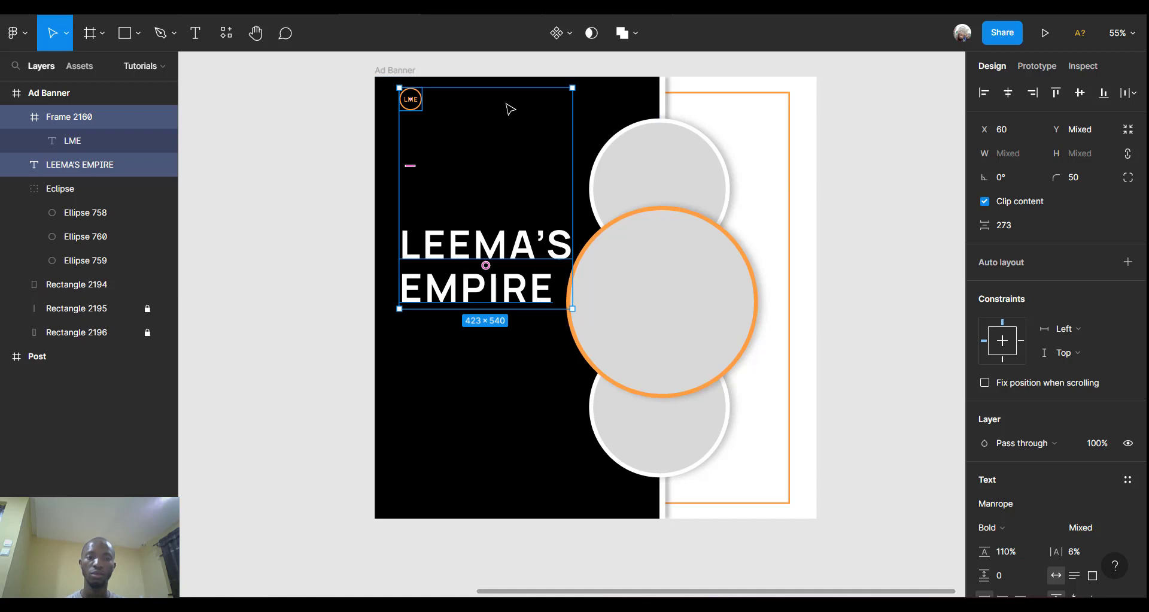
# Nudge the LME logo down to y 66 above the headline.
pyautogui.scroll(3, 509, 107)
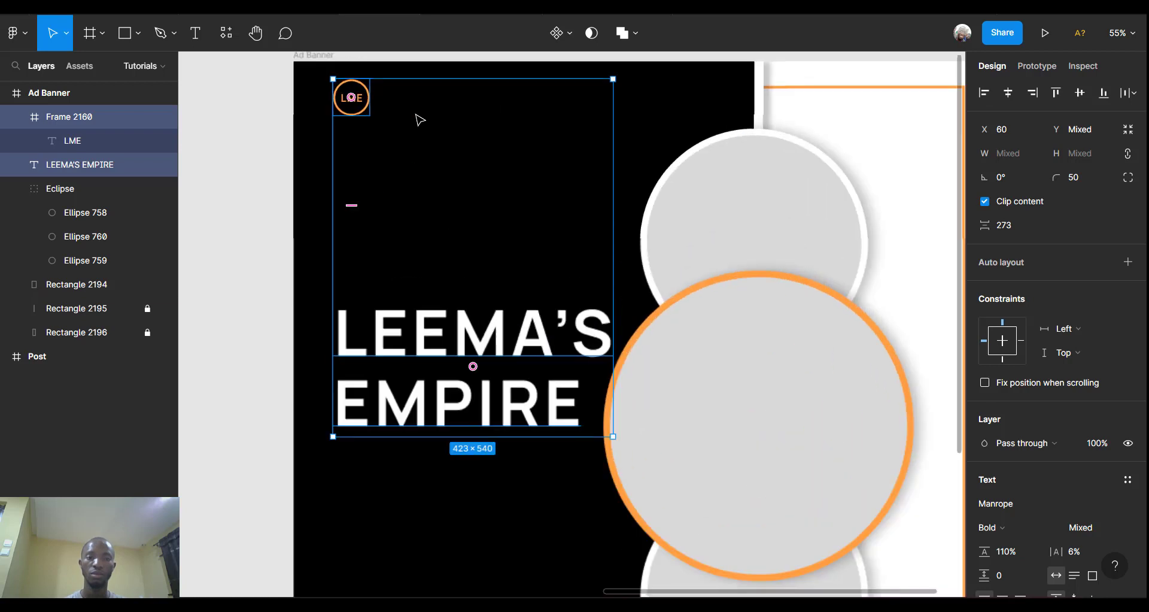
pyautogui.click(361, 110)
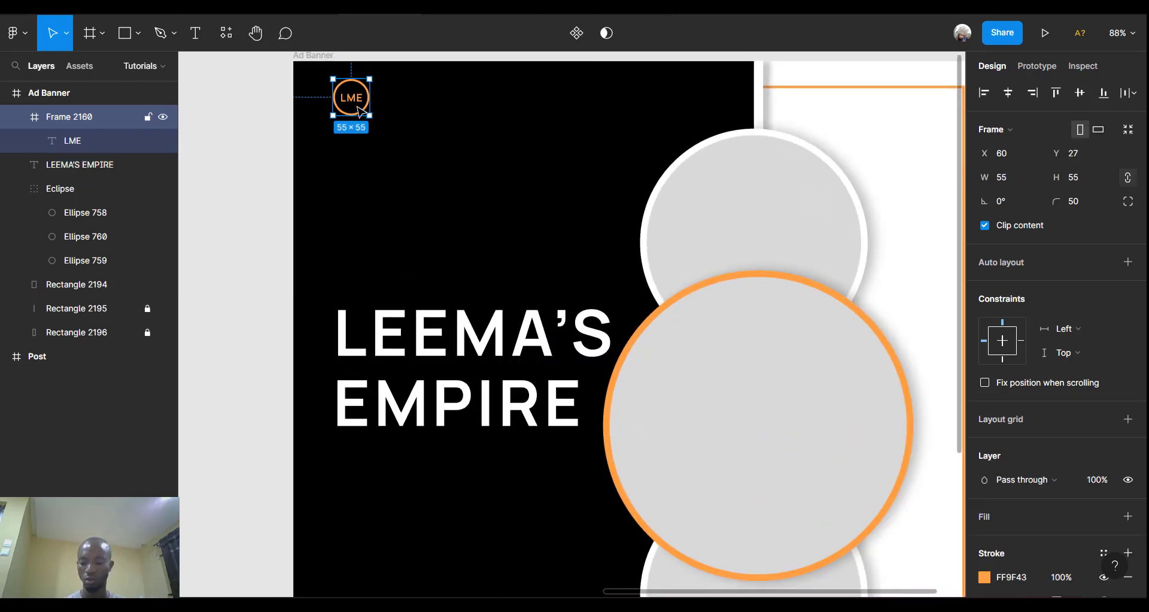
pyautogui.press('Down')
pyautogui.press('Down')
pyautogui.press('Down')
pyautogui.press('Down')
pyautogui.press('Down')
pyautogui.press('Down')
pyautogui.press('Down')
pyautogui.press('Down')
pyautogui.press('Down')
pyautogui.press('Down')
pyautogui.press('Down')
pyautogui.press('Down')
pyautogui.press('Down')
pyautogui.press('Down')
pyautogui.press('Down')
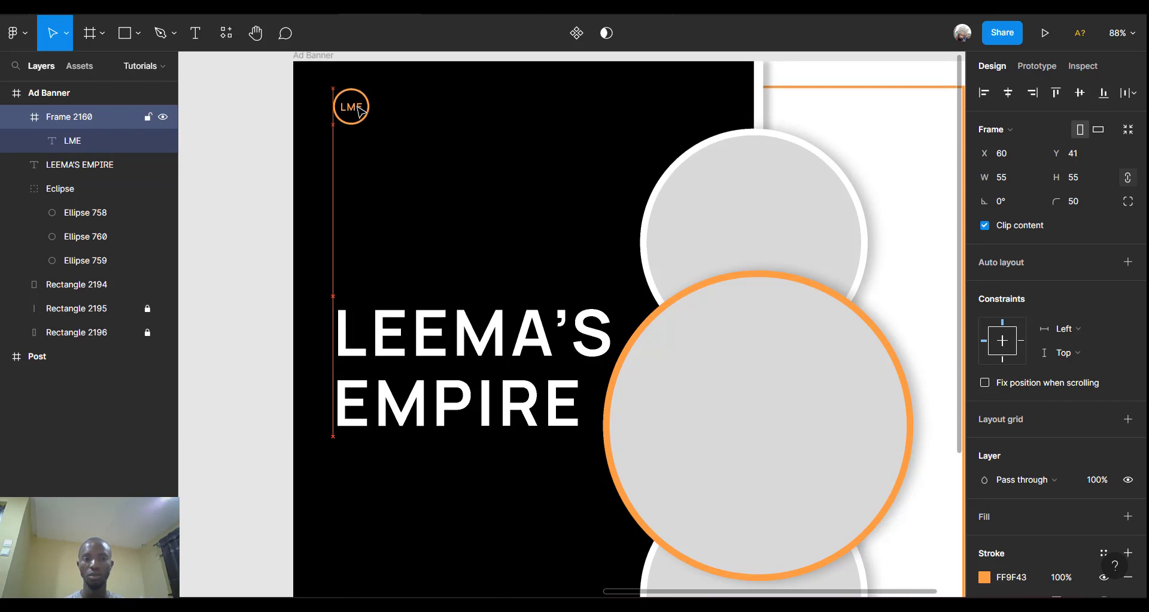
pyautogui.press('Down')
pyautogui.press('Down')
pyautogui.press('Down')
pyautogui.press('Down')
pyautogui.press('Down')
pyautogui.press('Down')
pyautogui.press('Down')
pyautogui.press('Down')
pyautogui.press('Down')
pyautogui.press('Down')
pyautogui.press('Down')
pyautogui.press('Down')
pyautogui.press('Down')
pyautogui.press('Down')
pyautogui.press('Down')
pyautogui.press('Down')
pyautogui.press('Down')
pyautogui.press('Down')
pyautogui.press('Down')
pyautogui.press('Down')
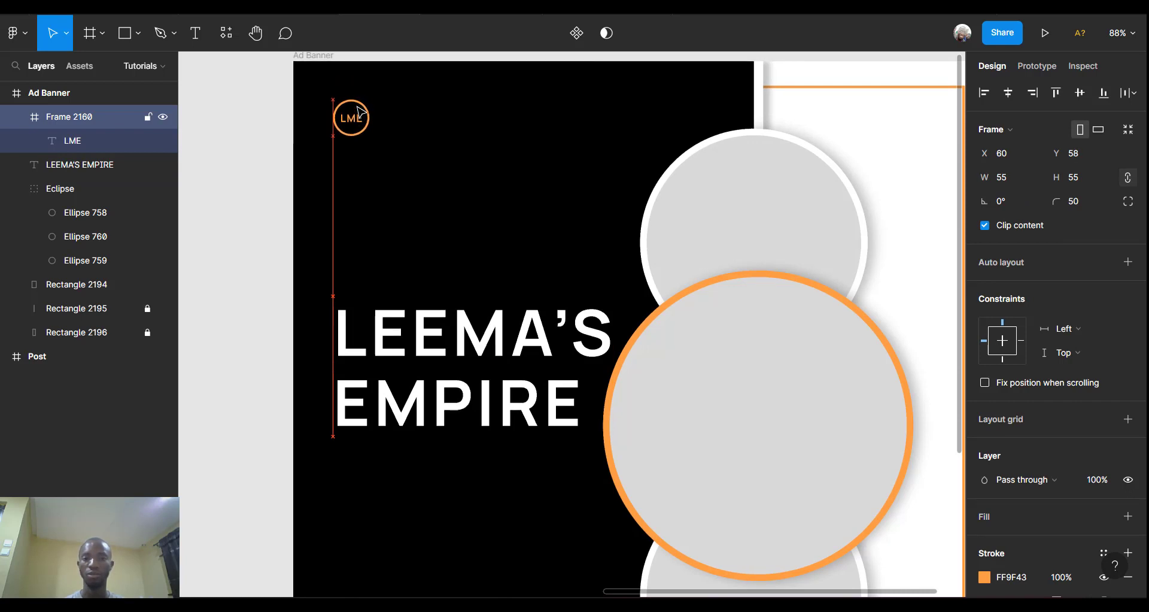
pyautogui.press('Down')
pyautogui.press('Down')
pyautogui.press('Down')
pyautogui.press('Down')
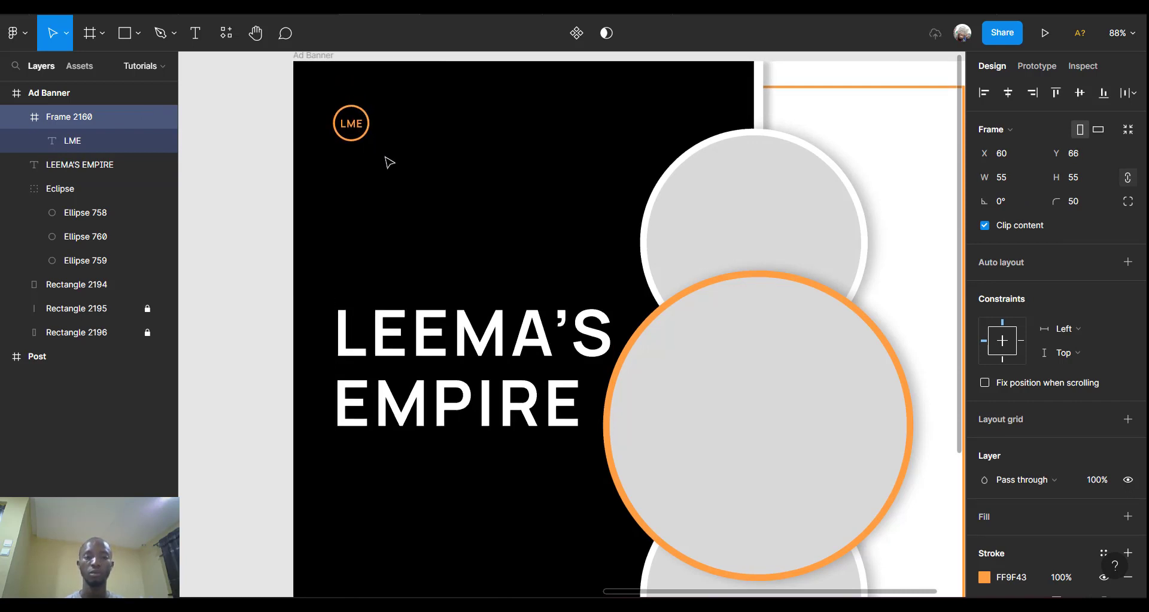
pyautogui.scroll(-6, 441, 269)
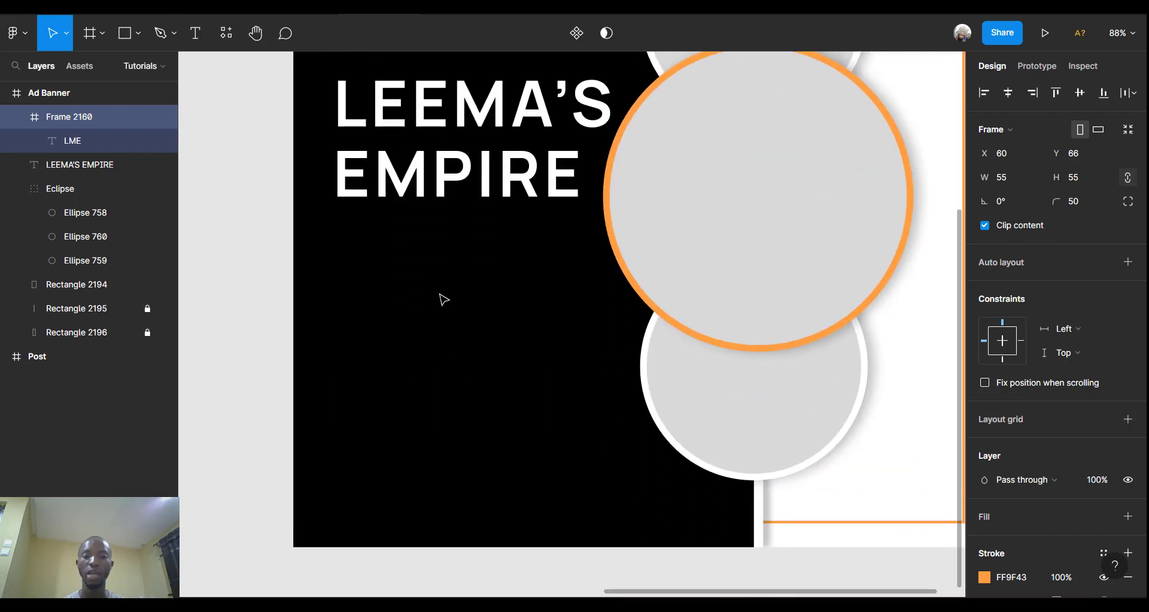
pyautogui.scroll(-5, 444, 300)
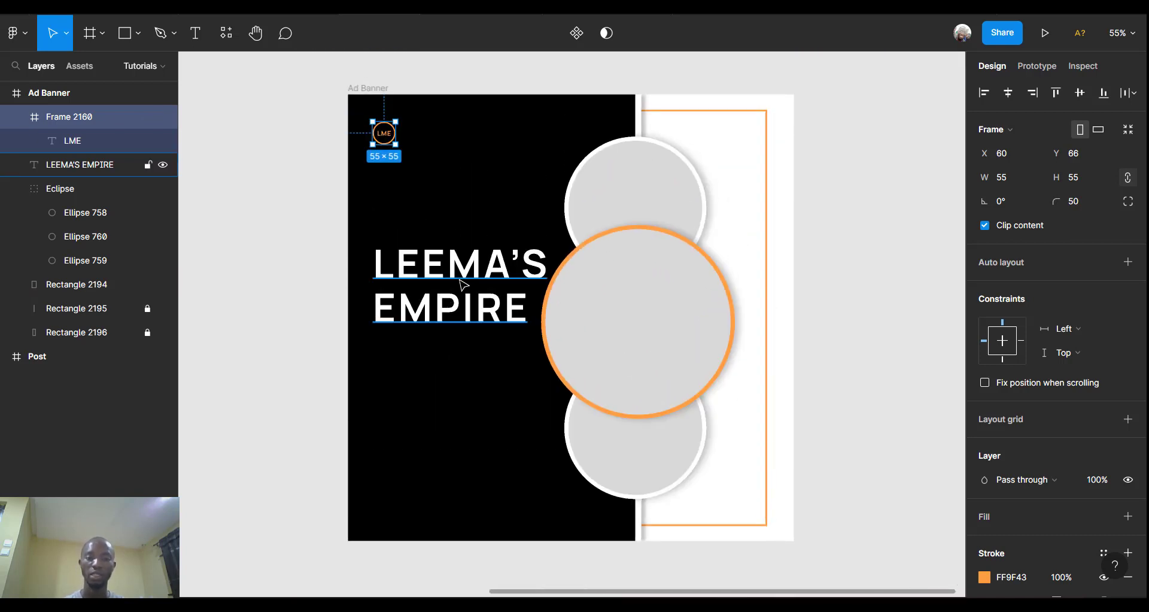
# Raise the headline and add a white text line 'Home of Quaulity' beneath it.
pyautogui.click(463, 284)
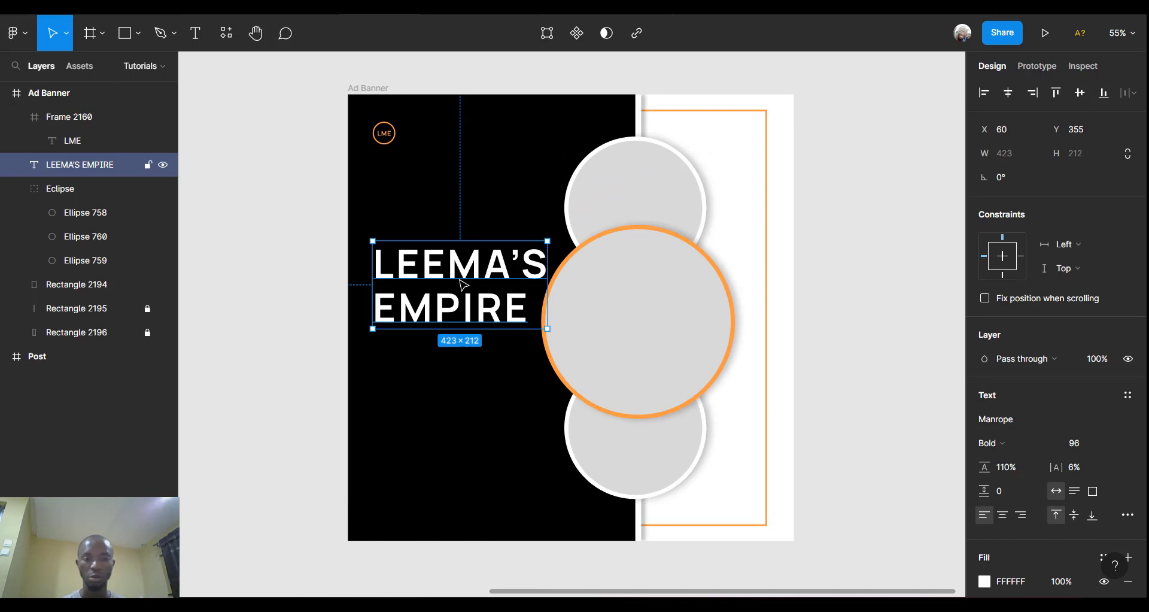
pyautogui.moveTo(460, 279); pyautogui.dragTo(461, 259)
pyautogui.click(196, 31)
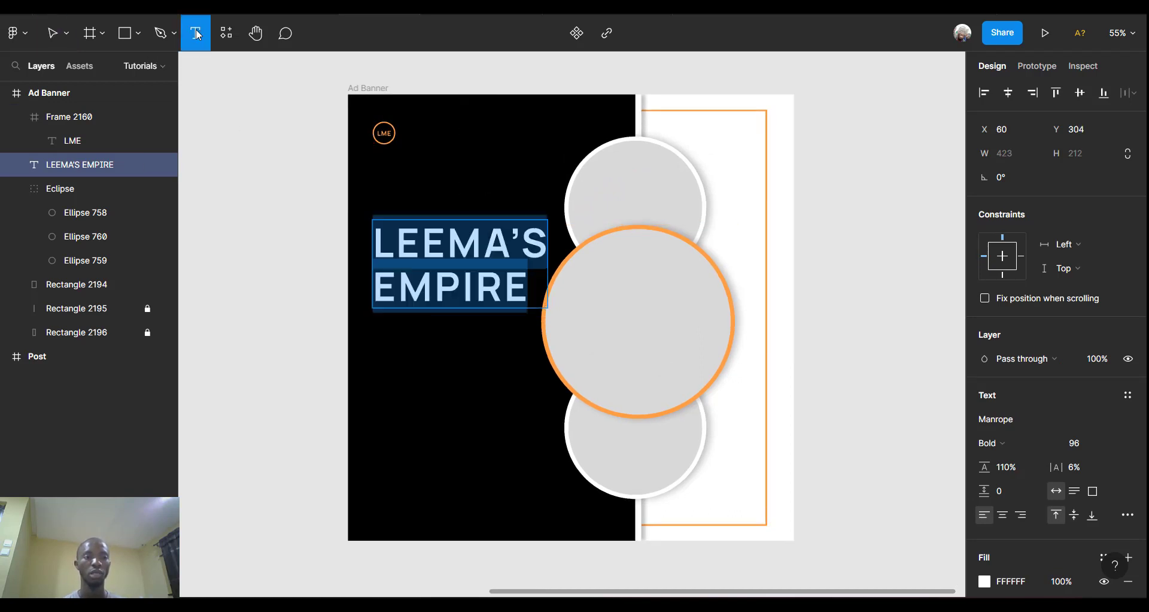
pyautogui.click(379, 335)
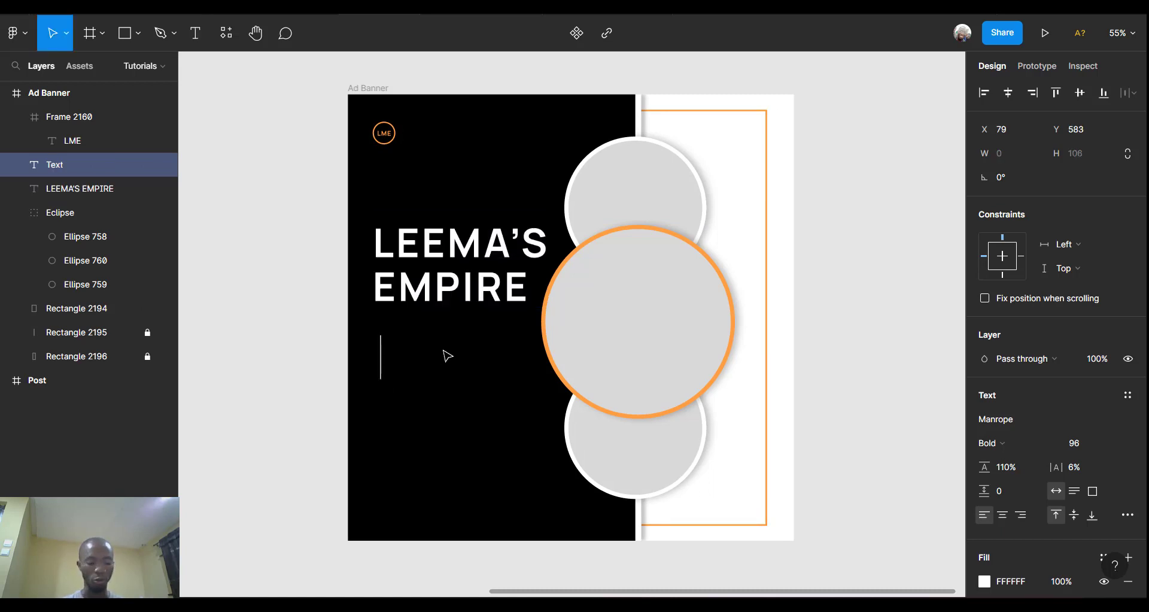
pyautogui.write('H')
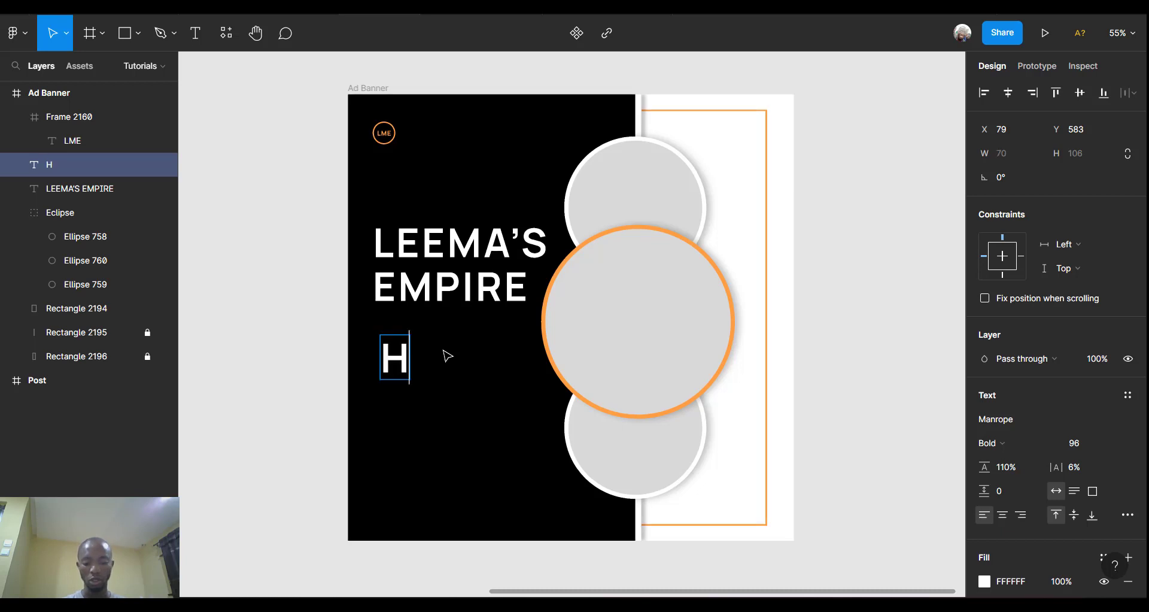
pyautogui.write('ome of')
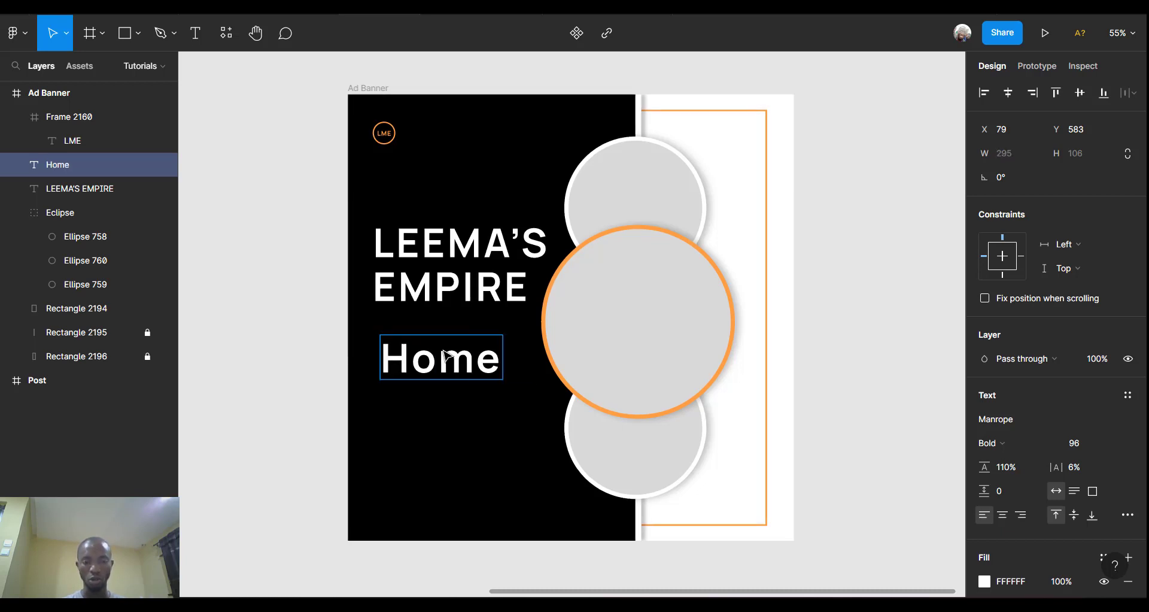
pyautogui.write('u')
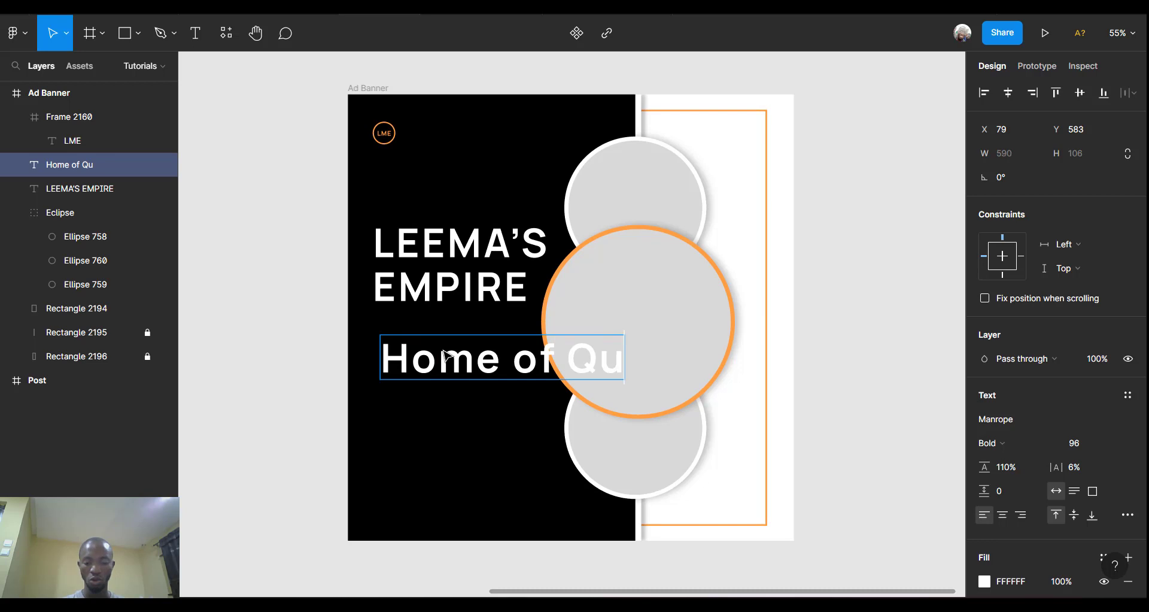
pyautogui.write('aulity')
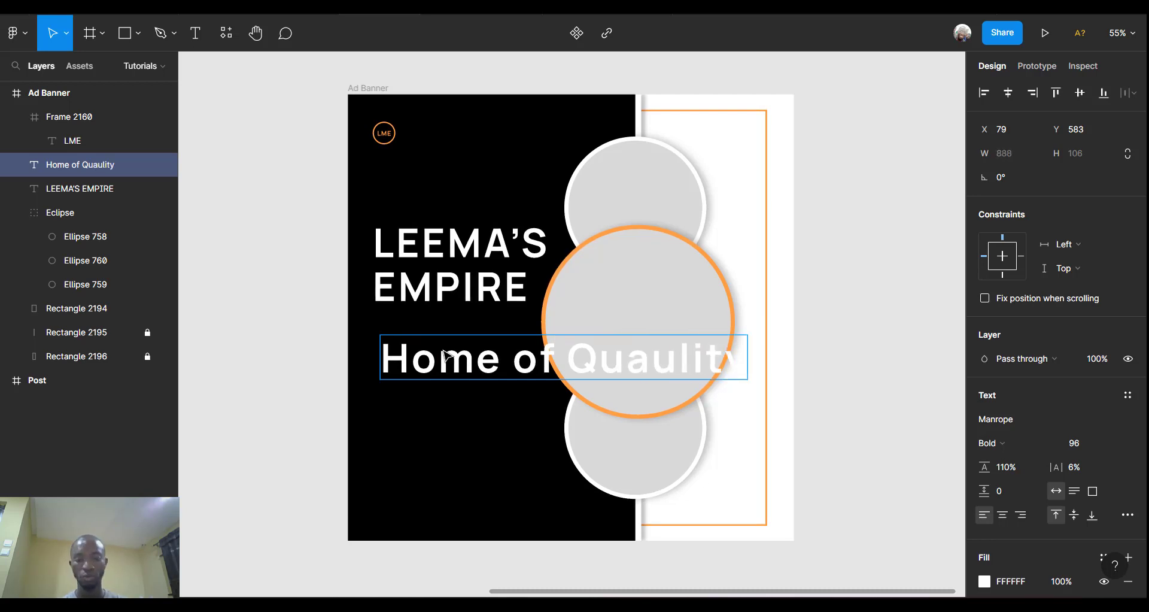
pyautogui.hotkey('ctrl', 'a')
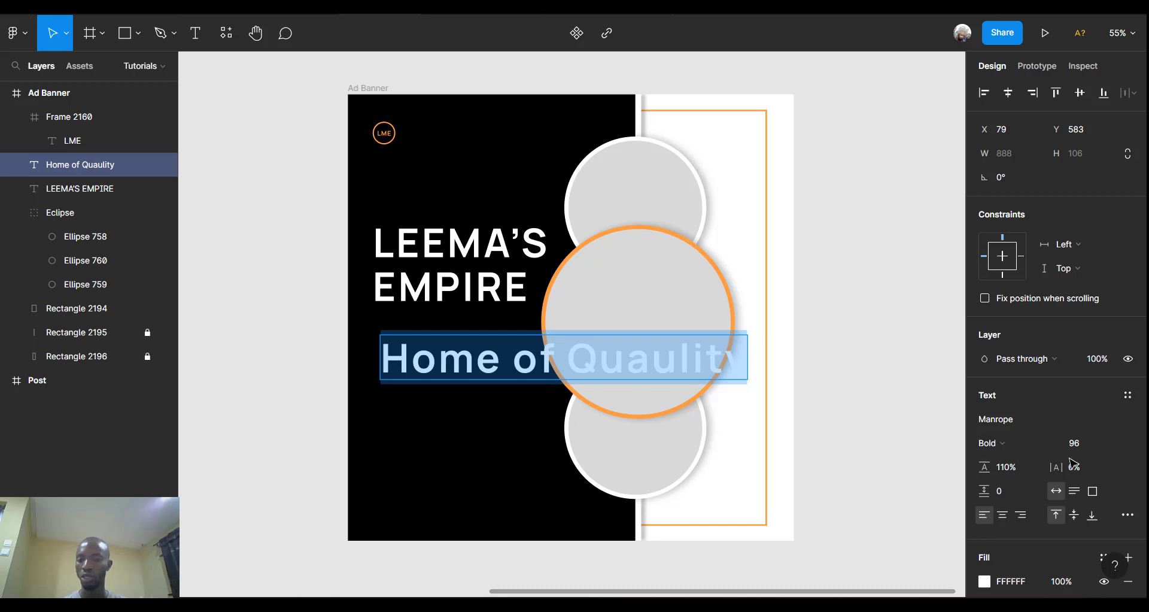
# Set the 'Home of Quaulity' tagline to font size 36.
pyautogui.click(1111, 443)
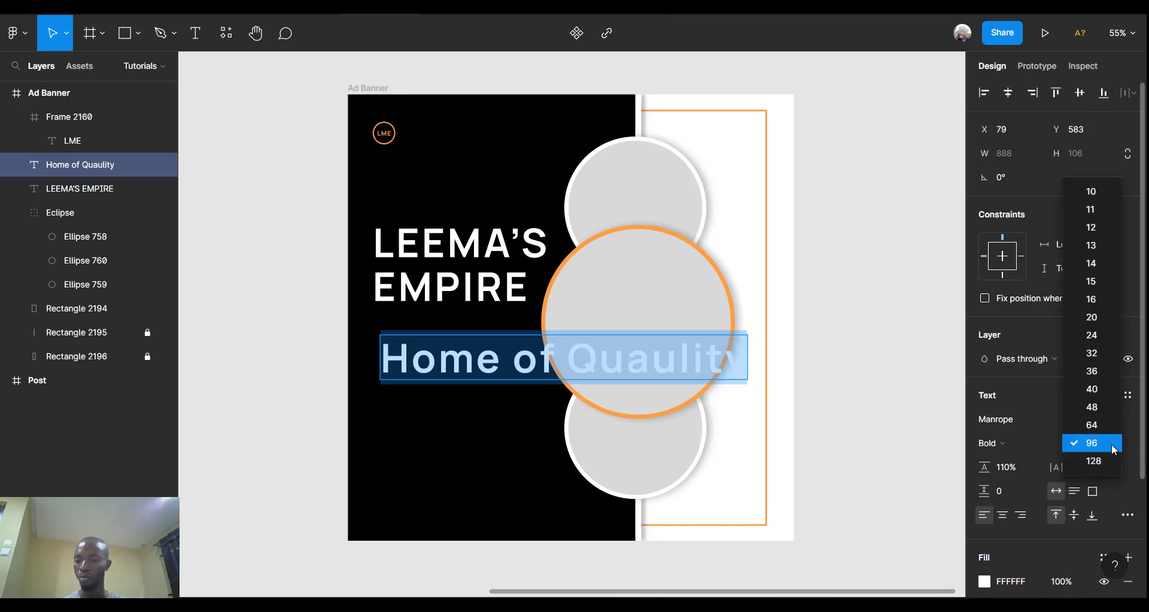
pyautogui.click(1093, 339)
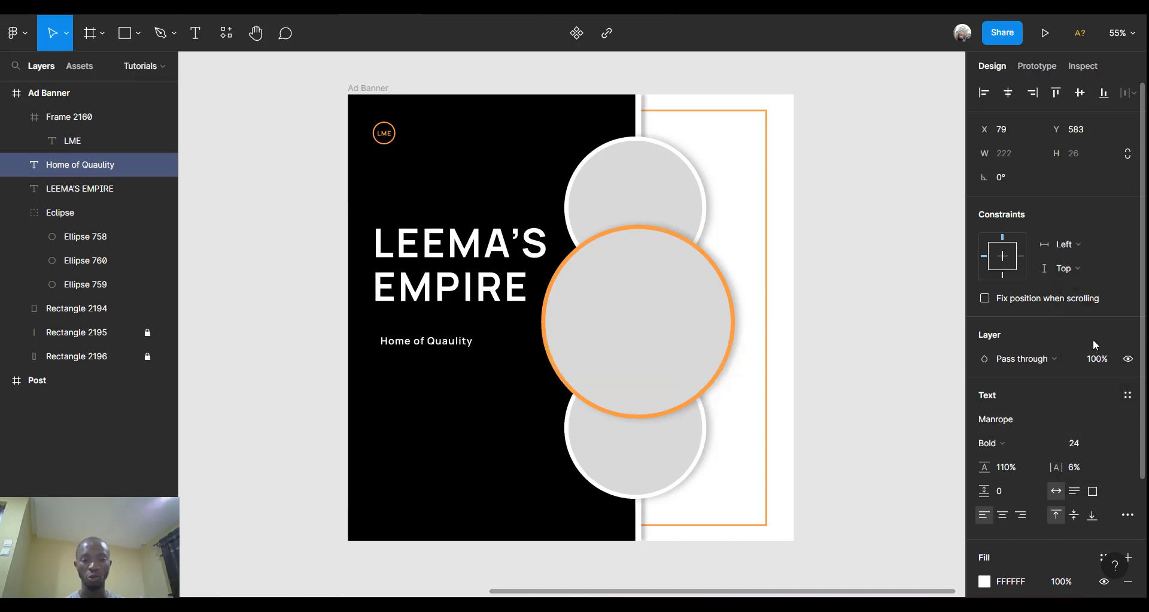
pyautogui.click(1085, 442)
pyautogui.write('30')
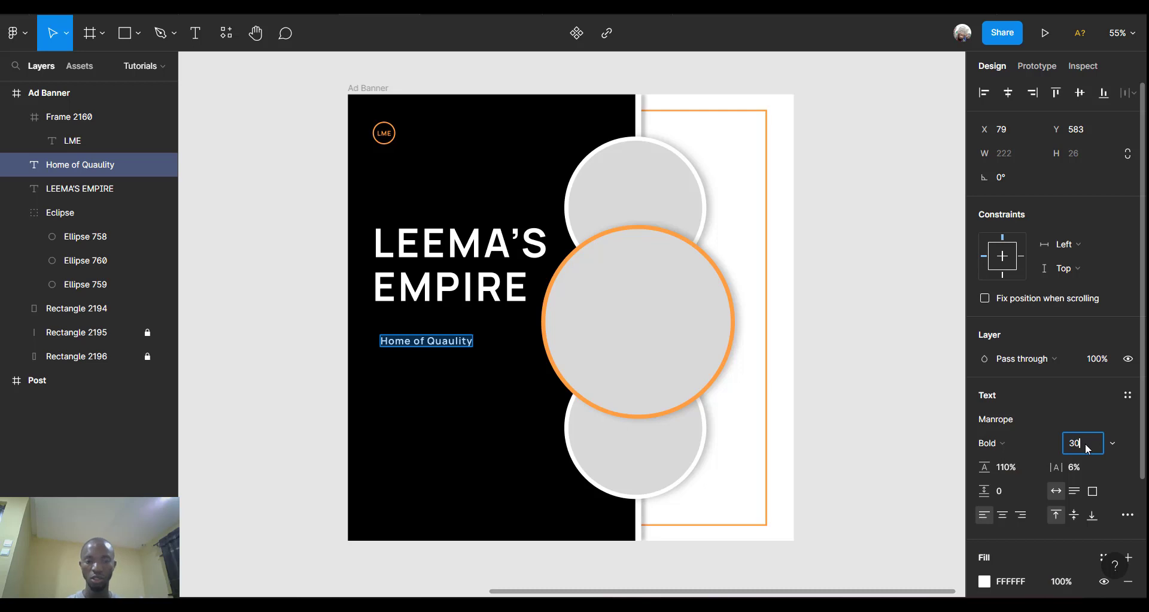
pyautogui.press('Return')
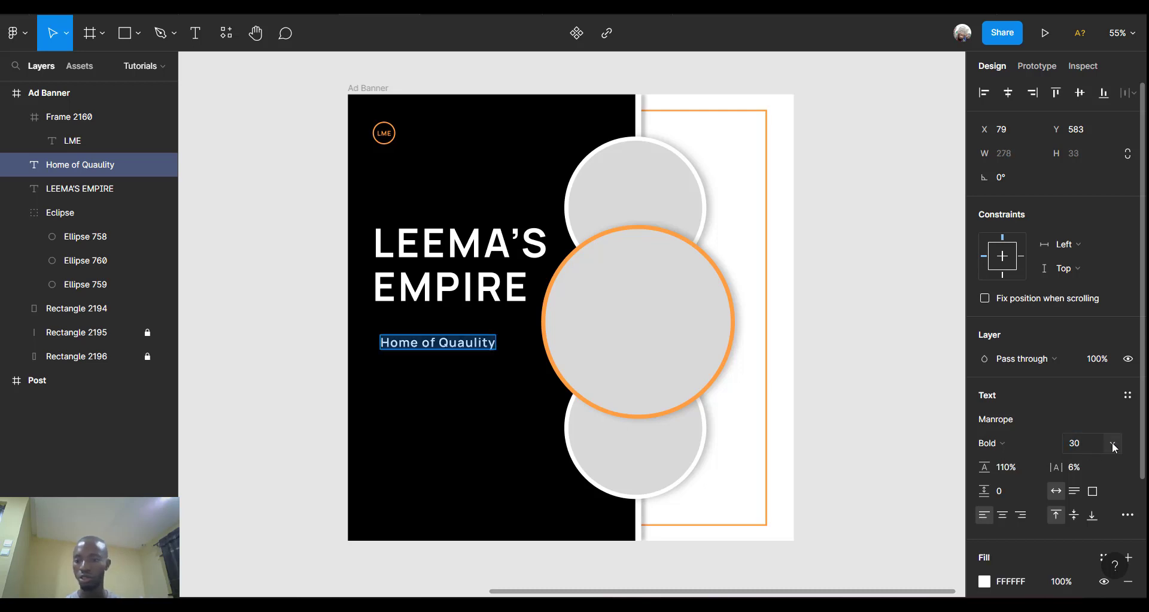
pyautogui.click(1113, 442)
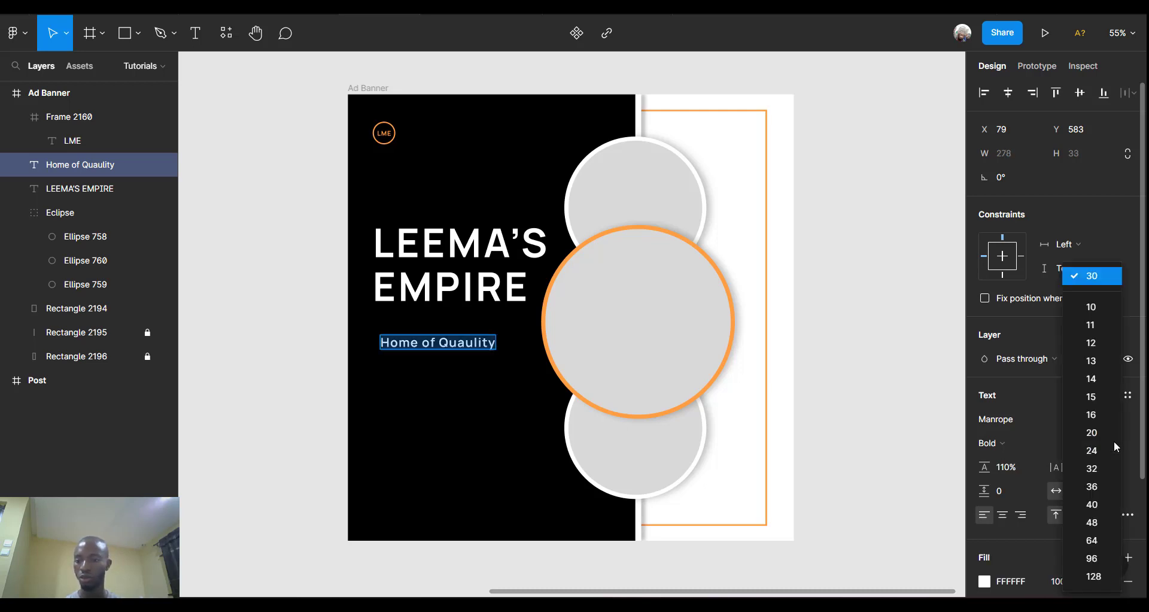
pyautogui.click(1091, 485)
# Move the tagline up directly under the headline, left-aligned with it.
pyautogui.scroll(2, 392, 402)
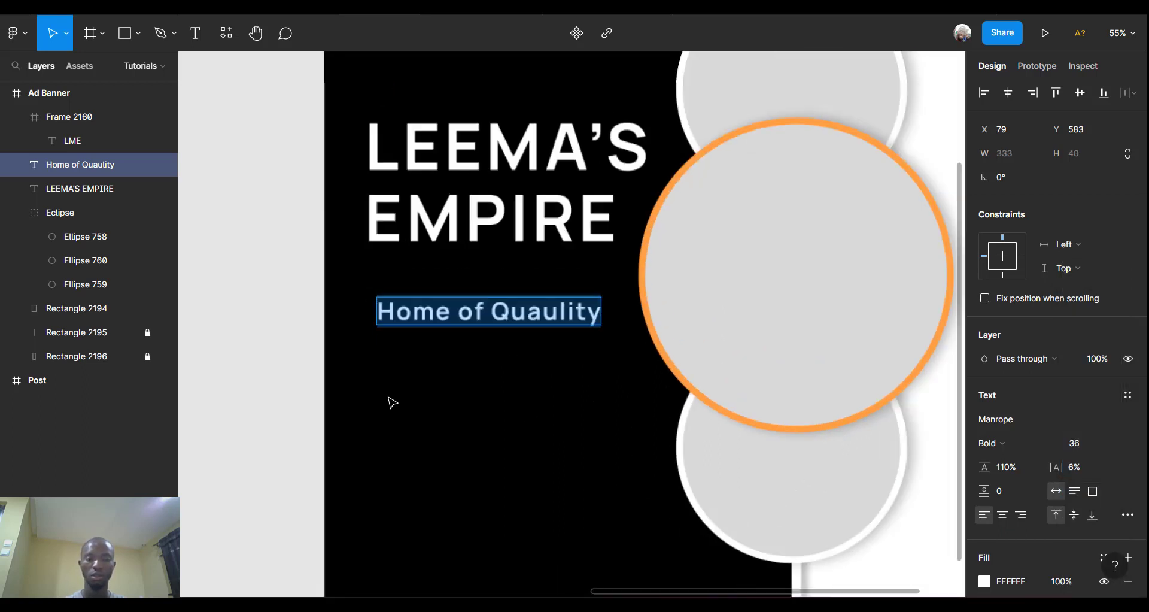
pyautogui.click(493, 324)
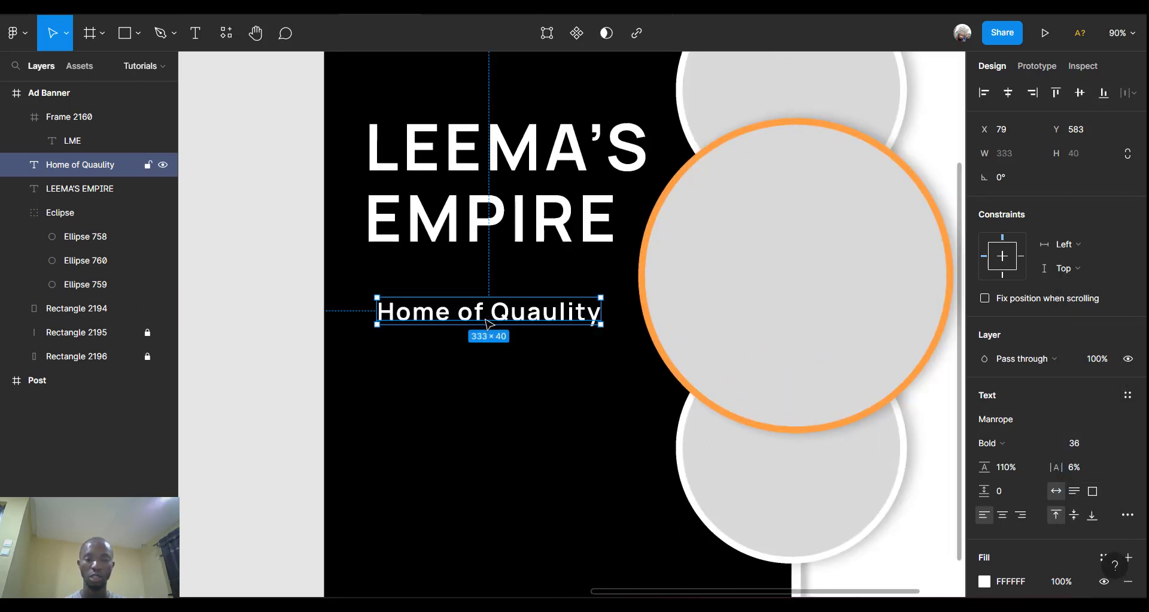
pyautogui.moveTo(485, 320); pyautogui.dragTo(480, 297)
# Fill the 'Home of Quaulity' tagline with the orange document colour FF9F43.
pyautogui.doubleClick(479, 297)
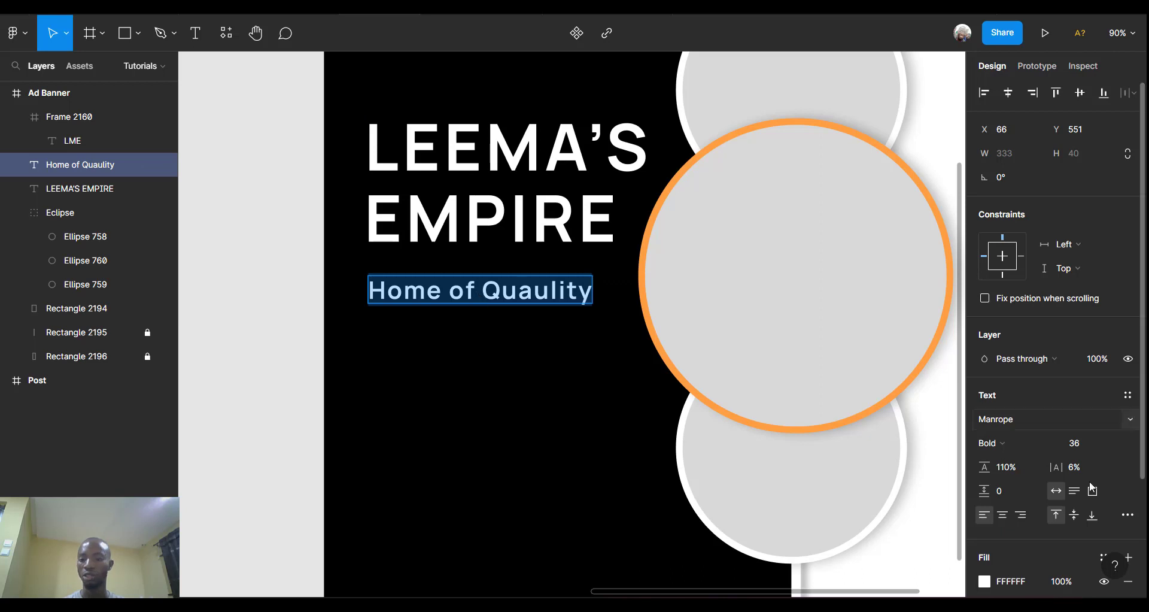
pyautogui.scroll(-3, 1057, 492)
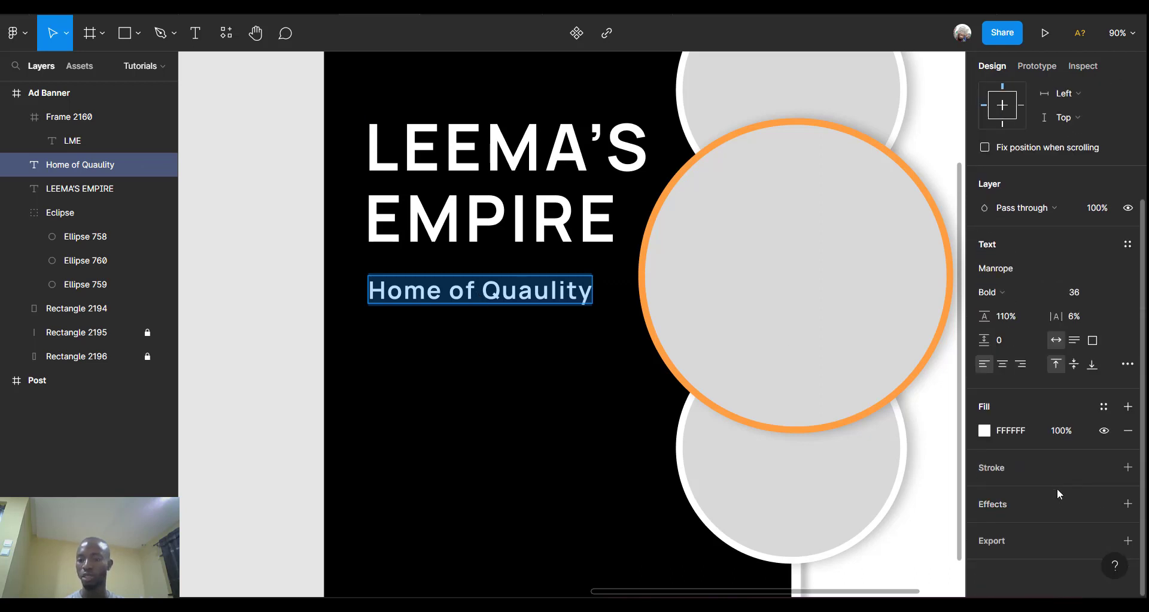
pyautogui.click(984, 432)
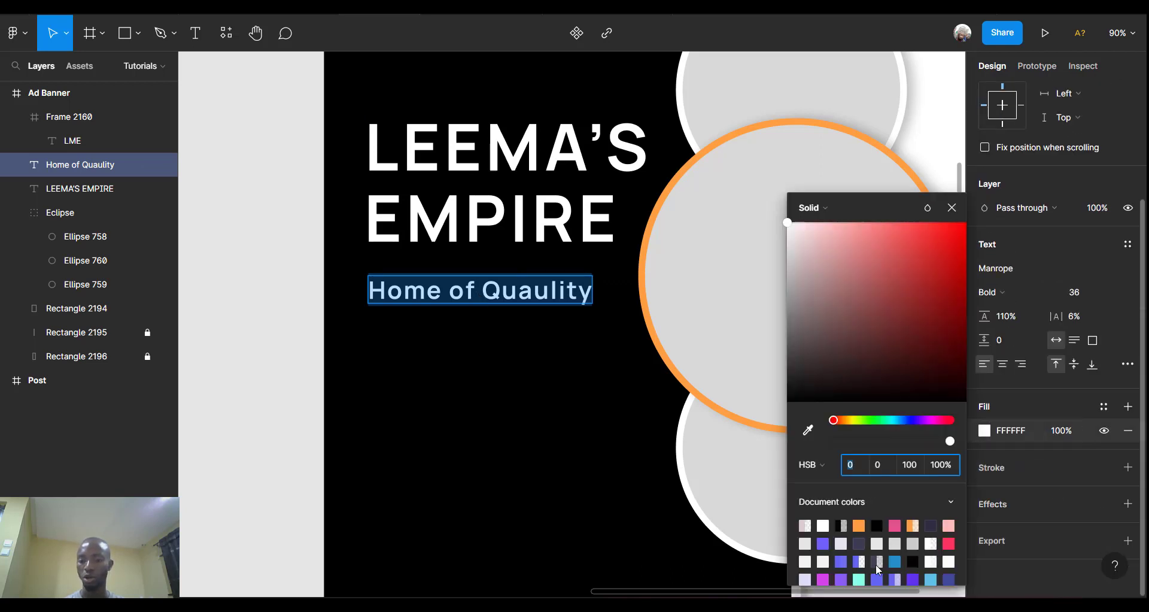
pyautogui.click(859, 525)
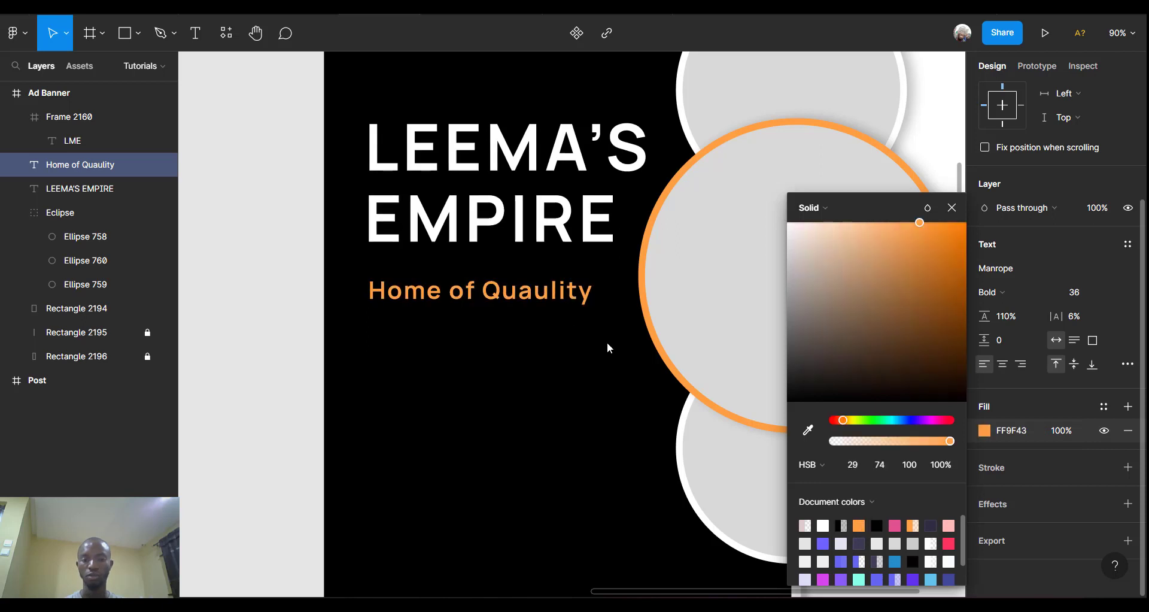
# Widen the tagline's letter spacing to 14.5%, then deselect it.
pyautogui.press('Return')
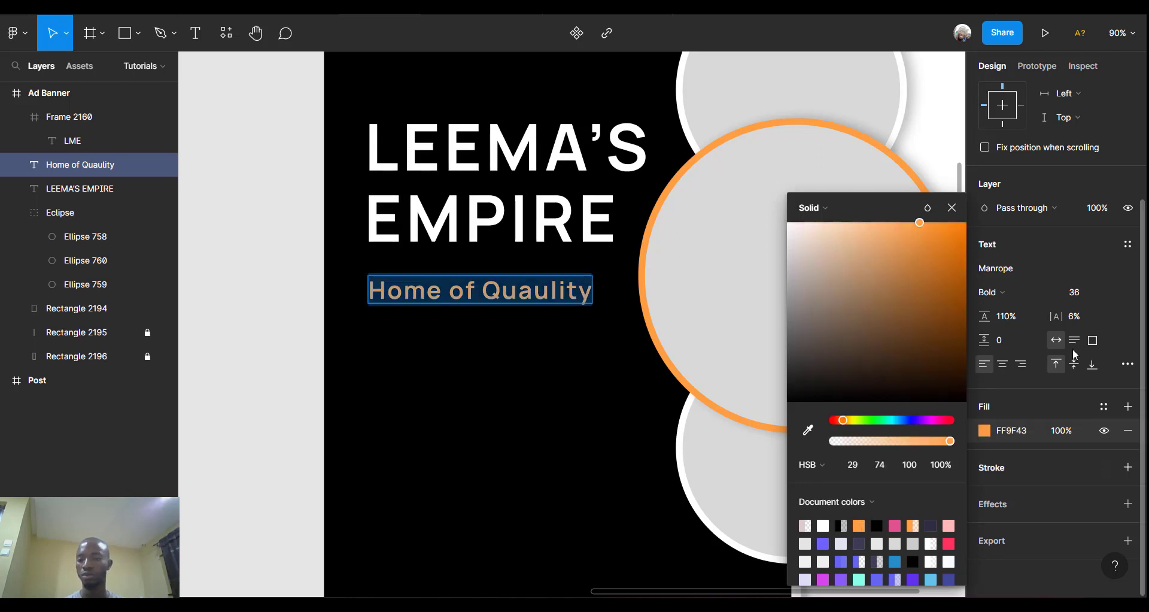
pyautogui.moveTo(1054, 315); pyautogui.dragTo(1071, 314)
pyautogui.click(273, 280)
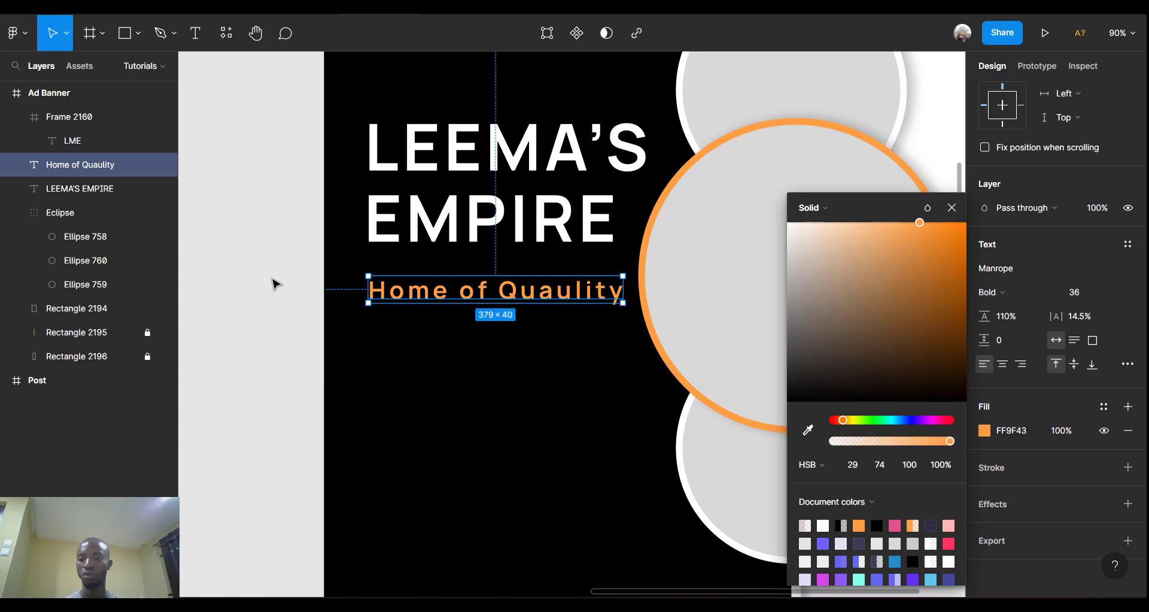
pyautogui.click(274, 282)
pyautogui.scroll(-3, 287, 298)
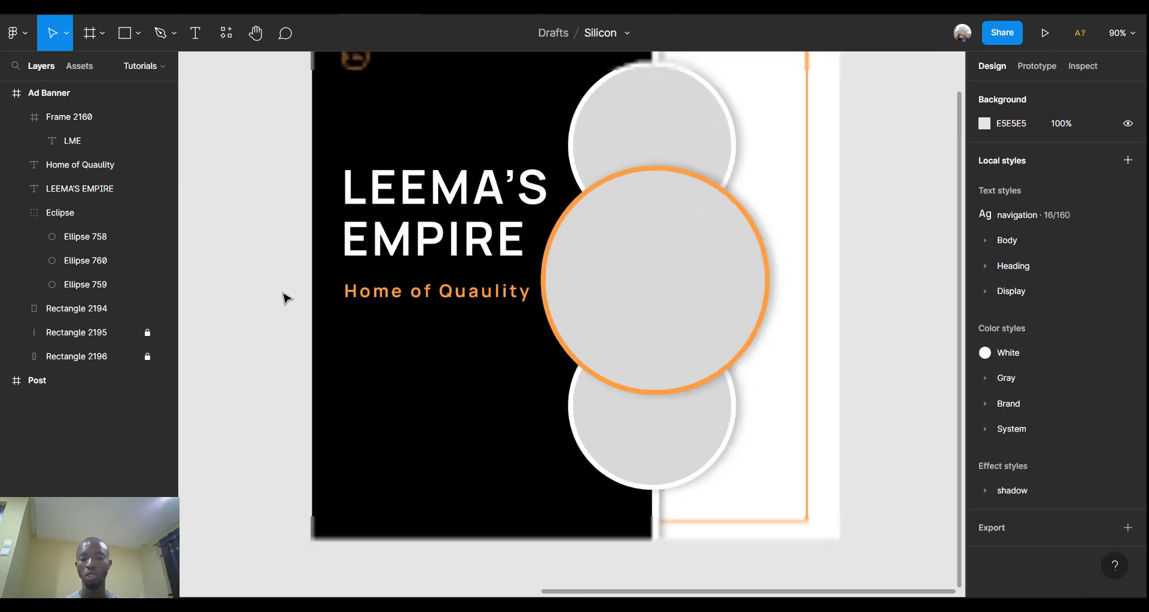
pyautogui.hscroll(3, 508, 352)
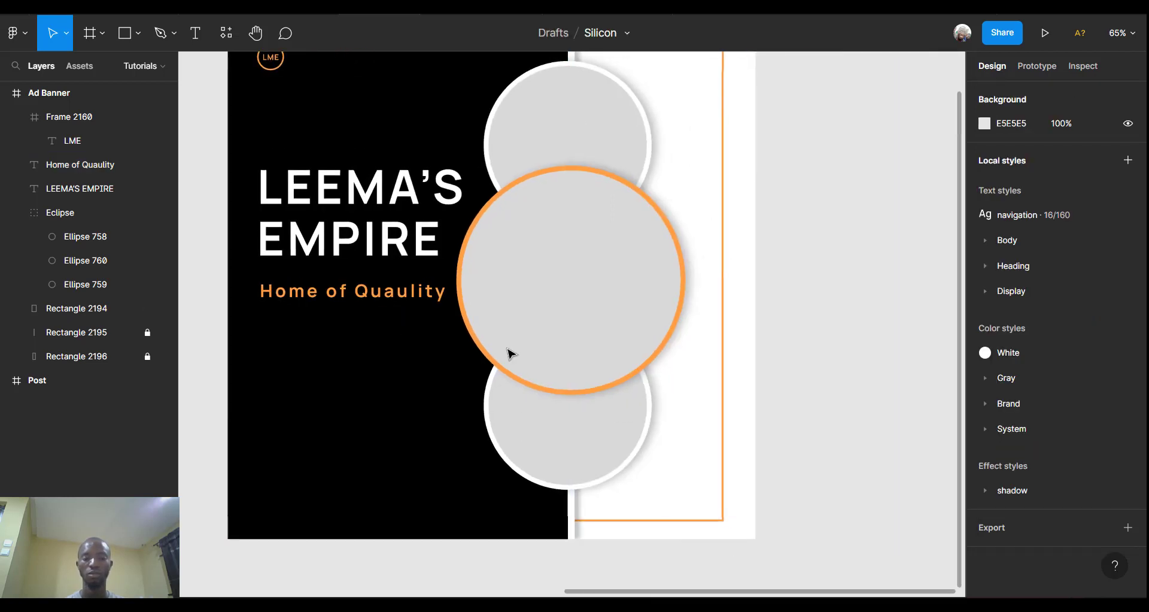
pyautogui.scroll(3, 509, 353)
pyautogui.hscroll(-3, 509, 353)
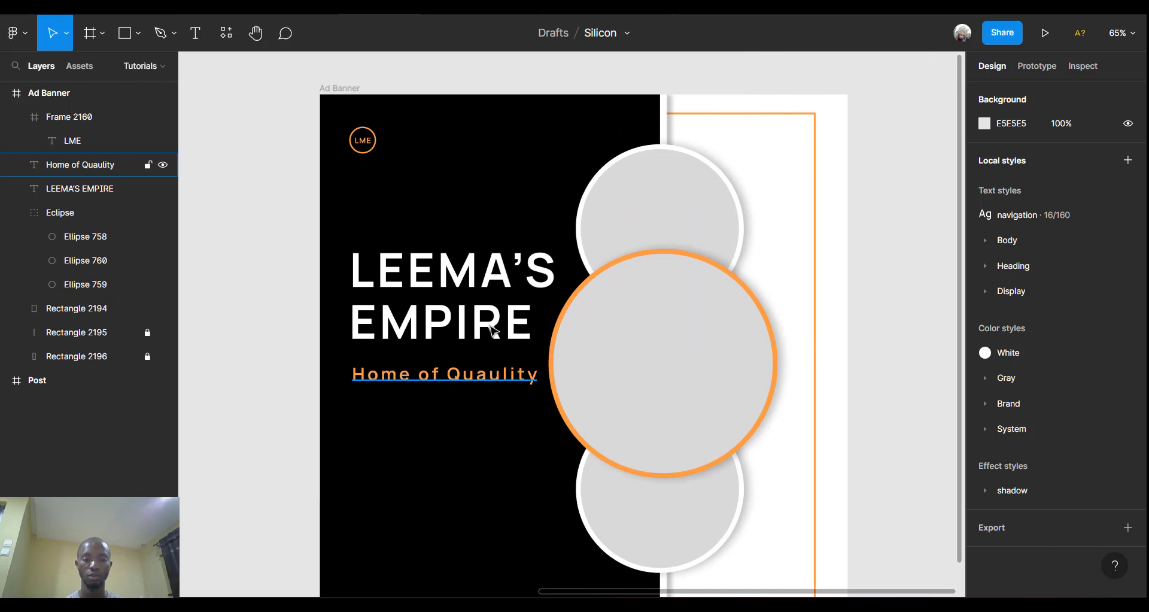
# Select the tagline and LEEMA'S EMPIRE heading together and nudge them up about 29 px.
pyautogui.click(492, 374)
pyautogui.keyDown('shift'); pyautogui.click(485, 302); pyautogui.keyUp('shift')
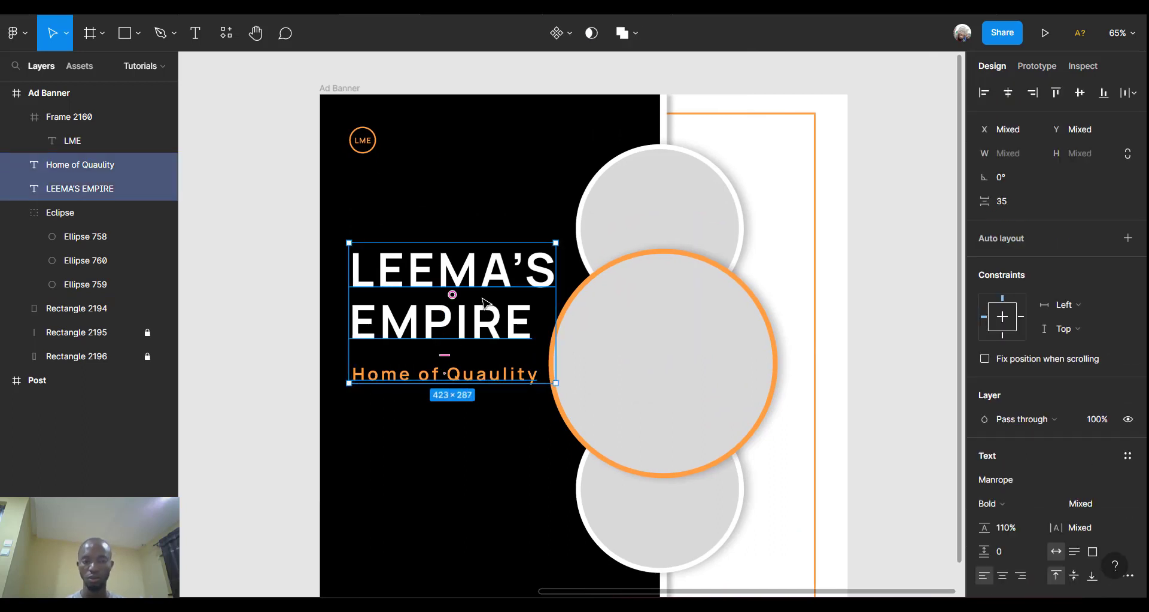
pyautogui.press('Up')
pyautogui.hotkey('shift', 'Up')
pyautogui.hotkey('shift', 'Up')
pyautogui.hotkey('shift', 'Up')
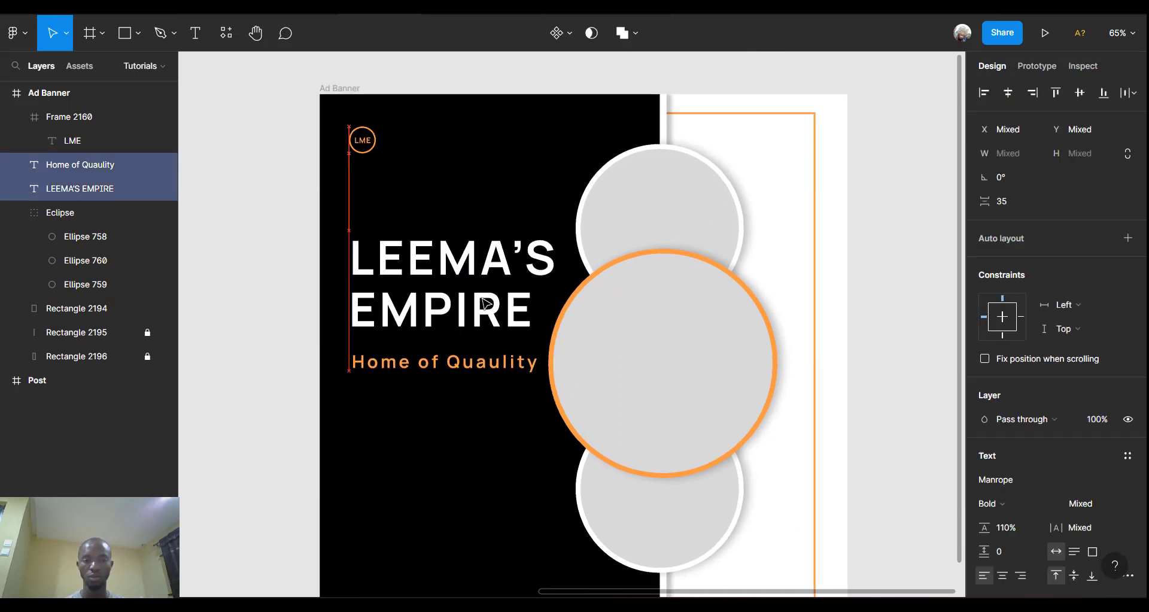
pyautogui.hotkey('shift', 'Up')
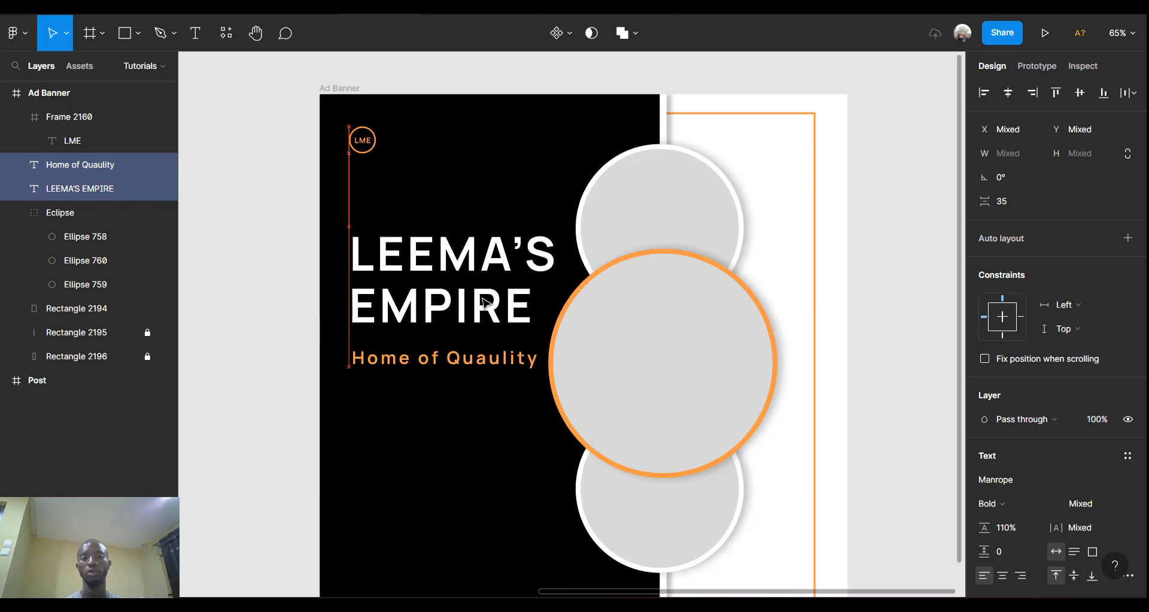
pyautogui.scroll(-3, 485, 302)
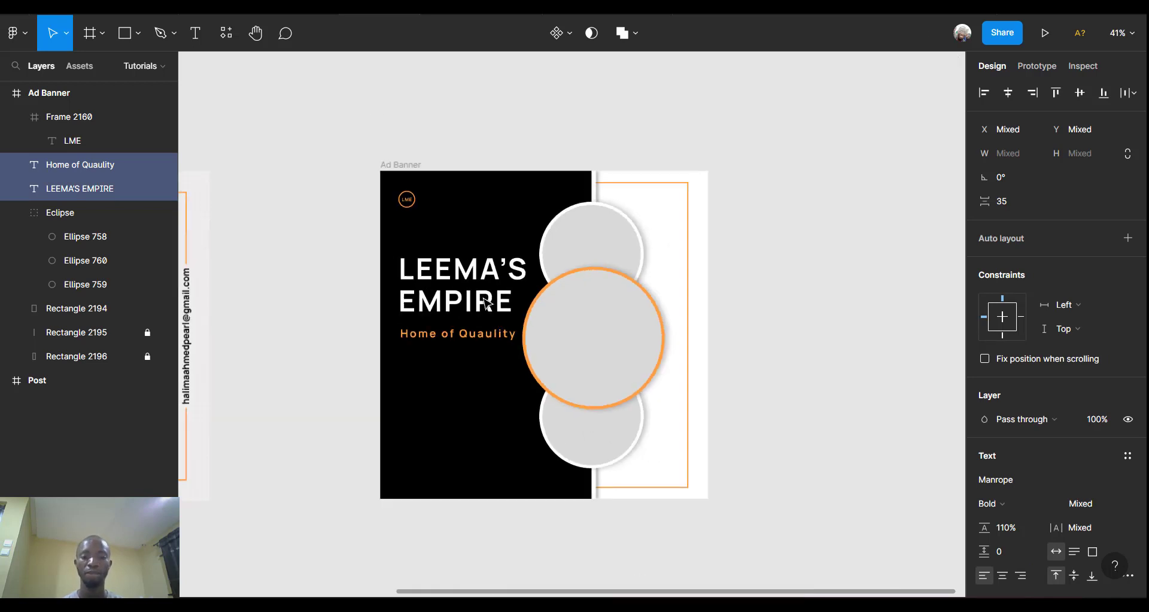
pyautogui.scroll(2, 746, 268)
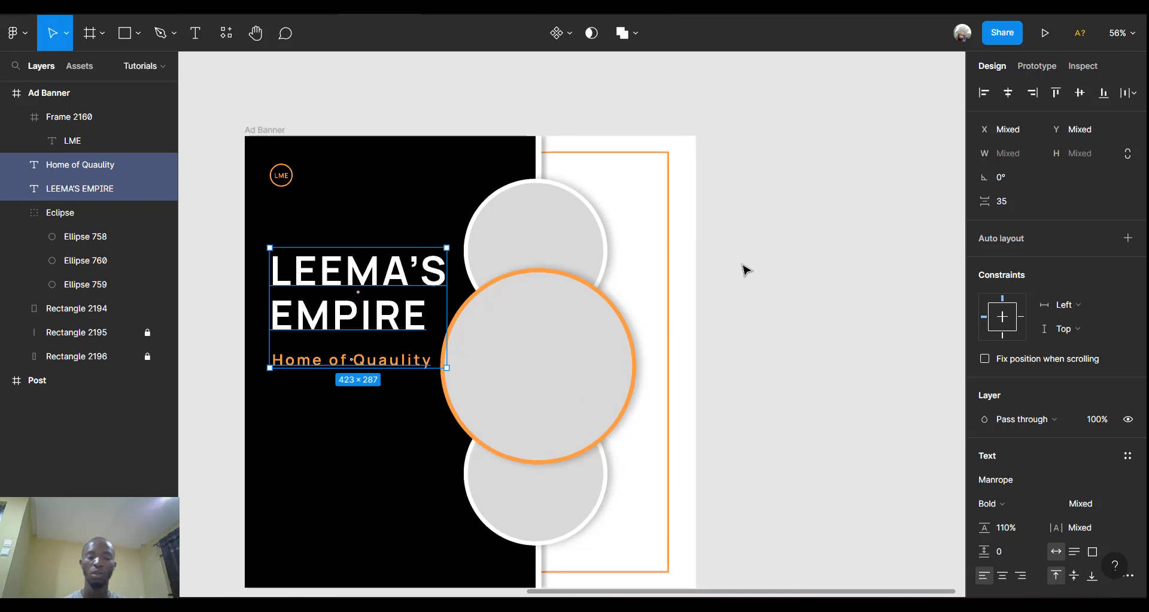
pyautogui.scroll(-2, 747, 268)
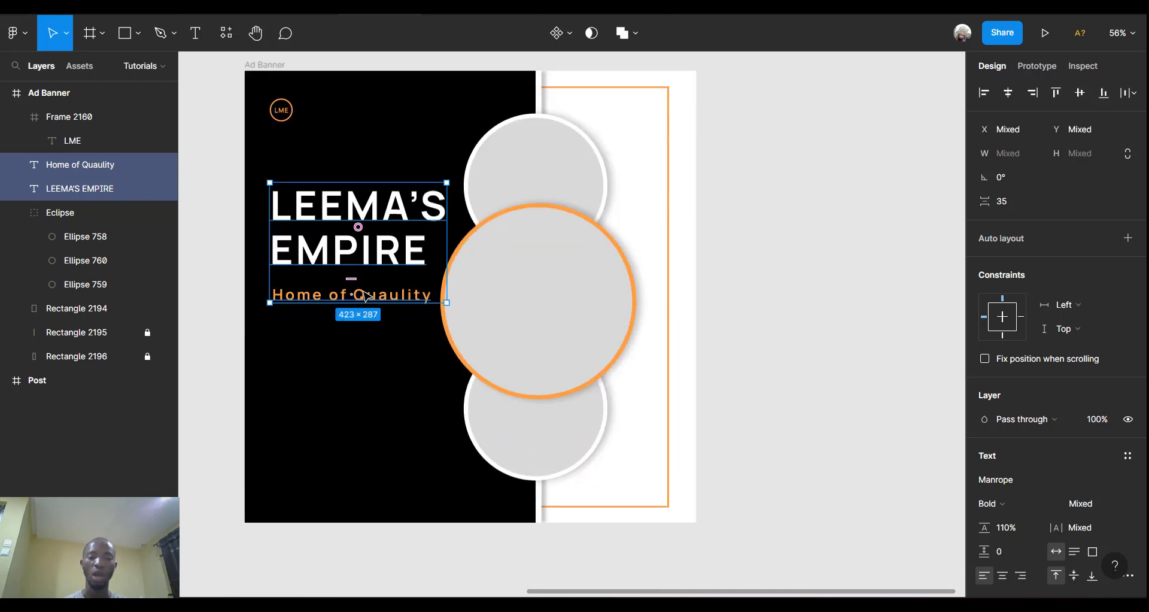
pyautogui.click(225, 261)
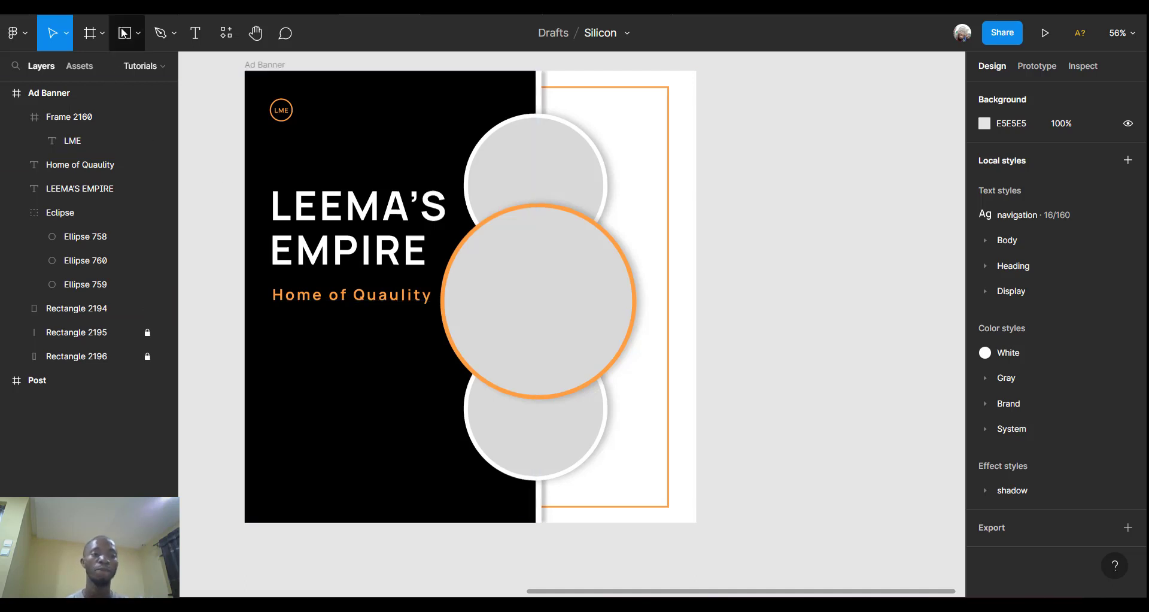
# Draw a new frame just below the orange tagline.
pyautogui.click(90, 39)
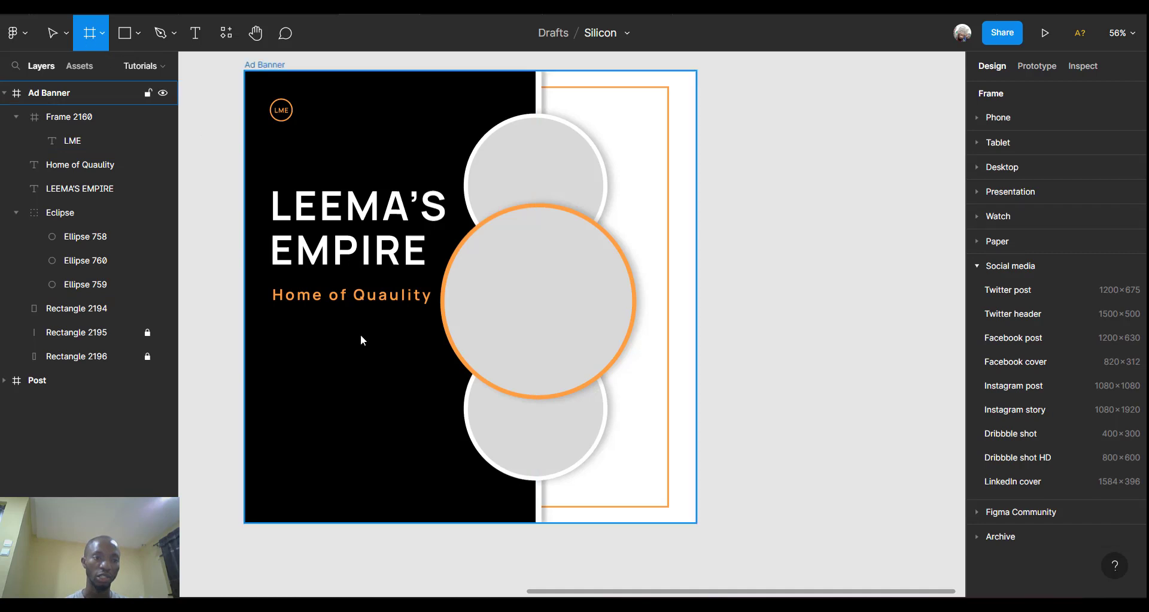
pyautogui.moveTo(274, 316); pyautogui.dragTo(437, 346)
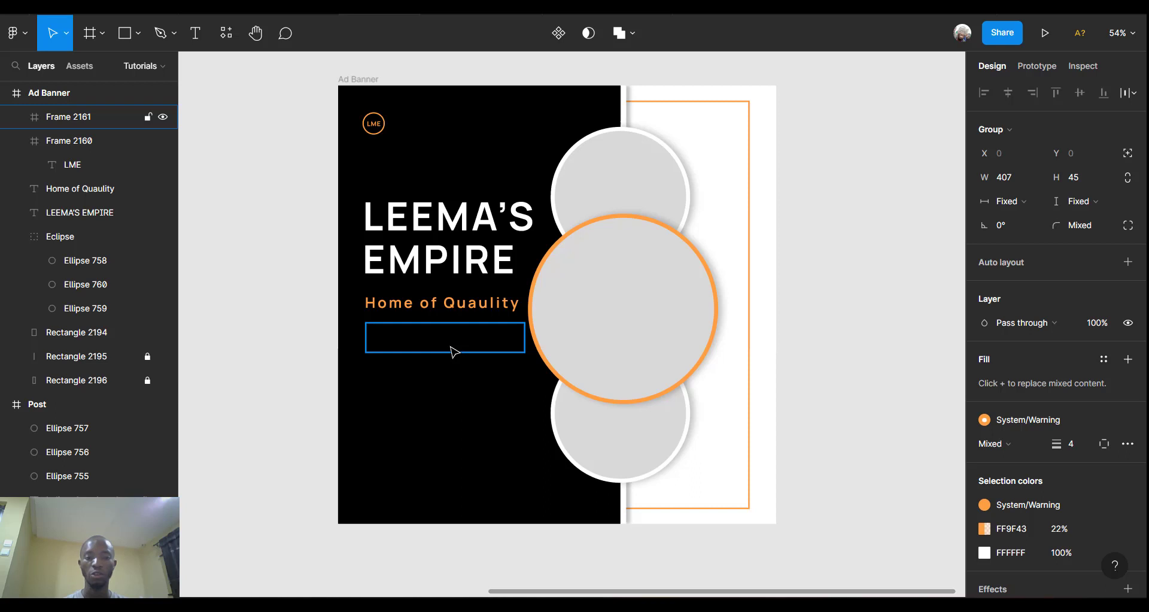
pyautogui.click(455, 351)
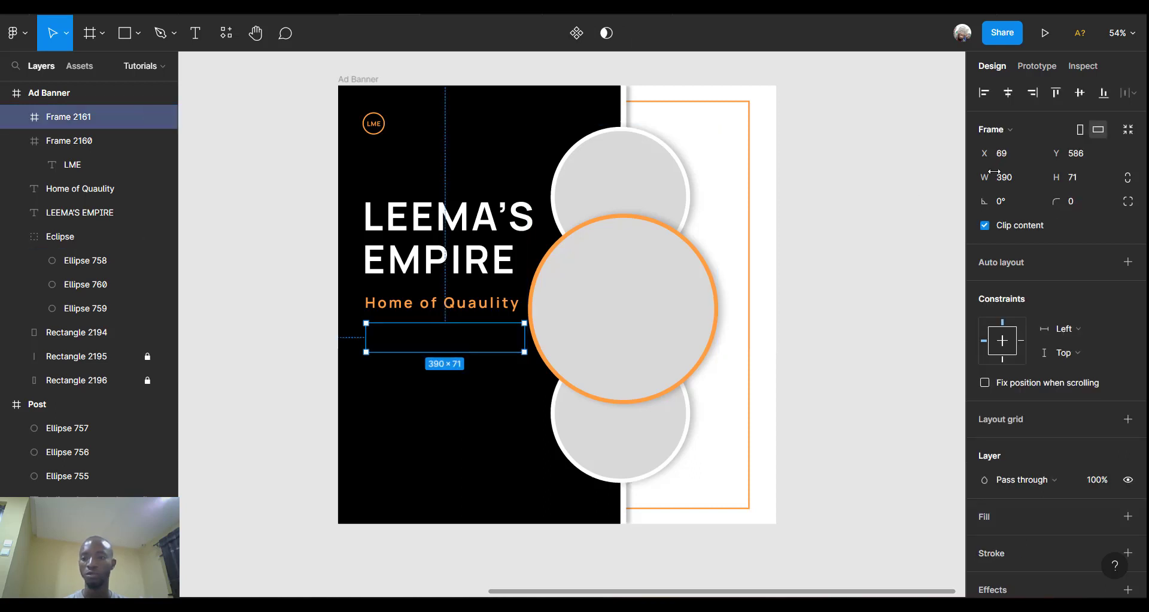
# Resize the frame to 407×45 and nudge it into place at x 66, y 586.
pyautogui.click(1020, 178)
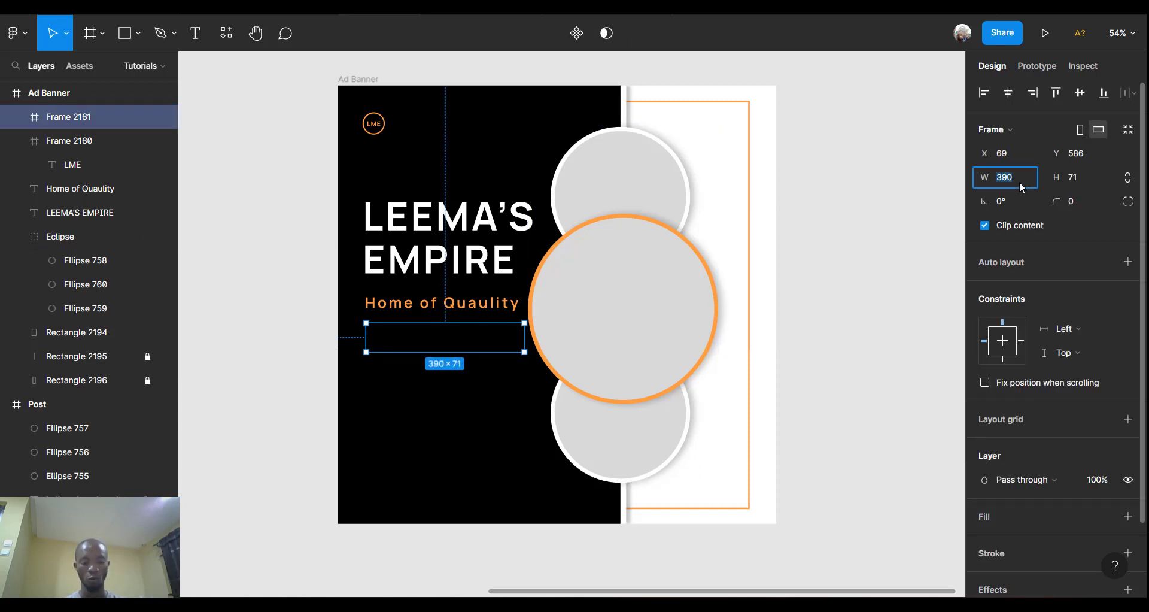
pyautogui.write('407')
pyautogui.click(1085, 178)
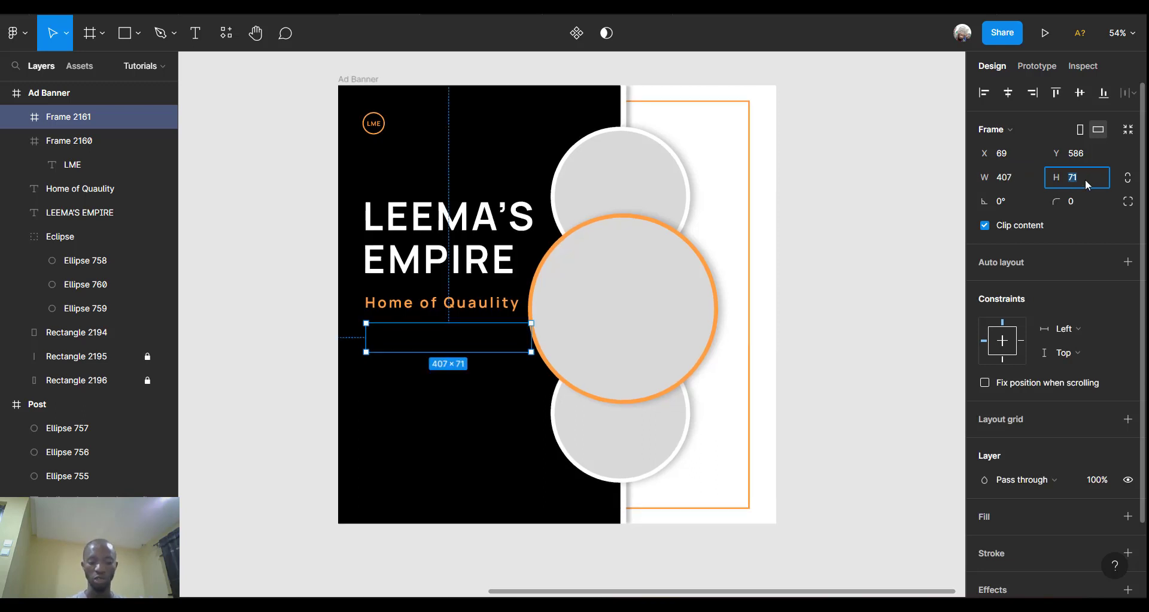
pyautogui.write('45')
pyautogui.press('Return')
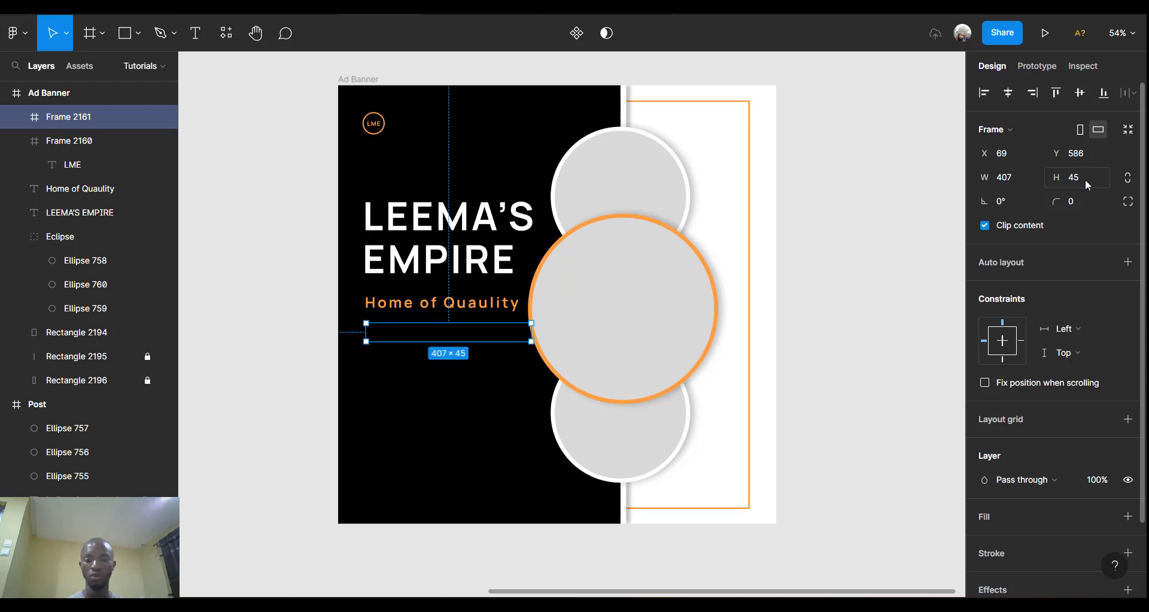
pyautogui.scroll(5, 441, 329)
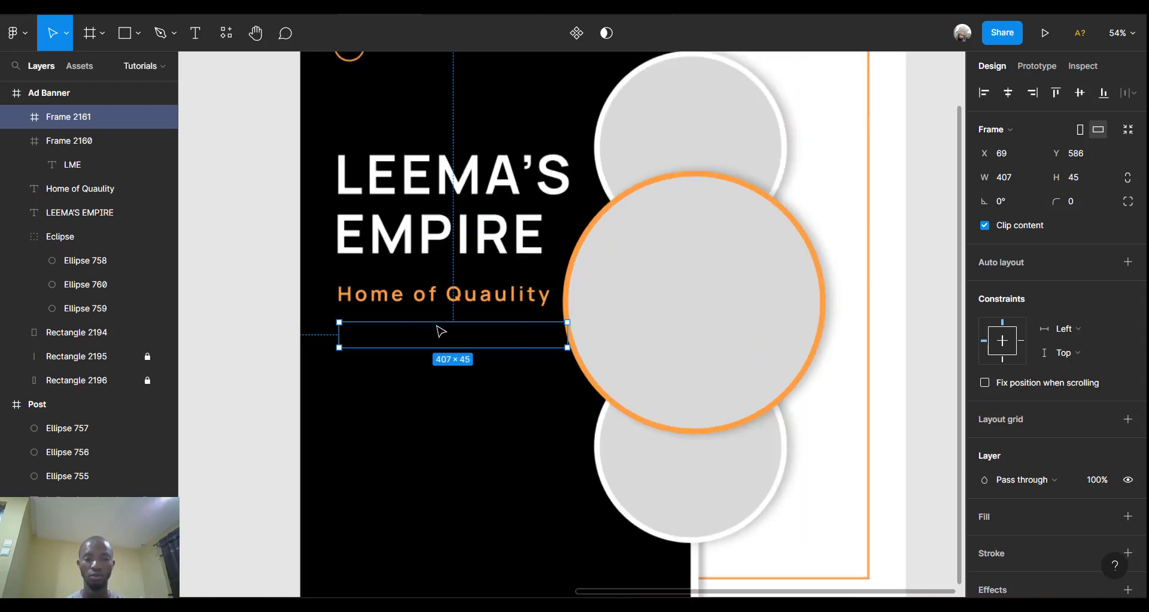
pyautogui.hscroll(2, 441, 331)
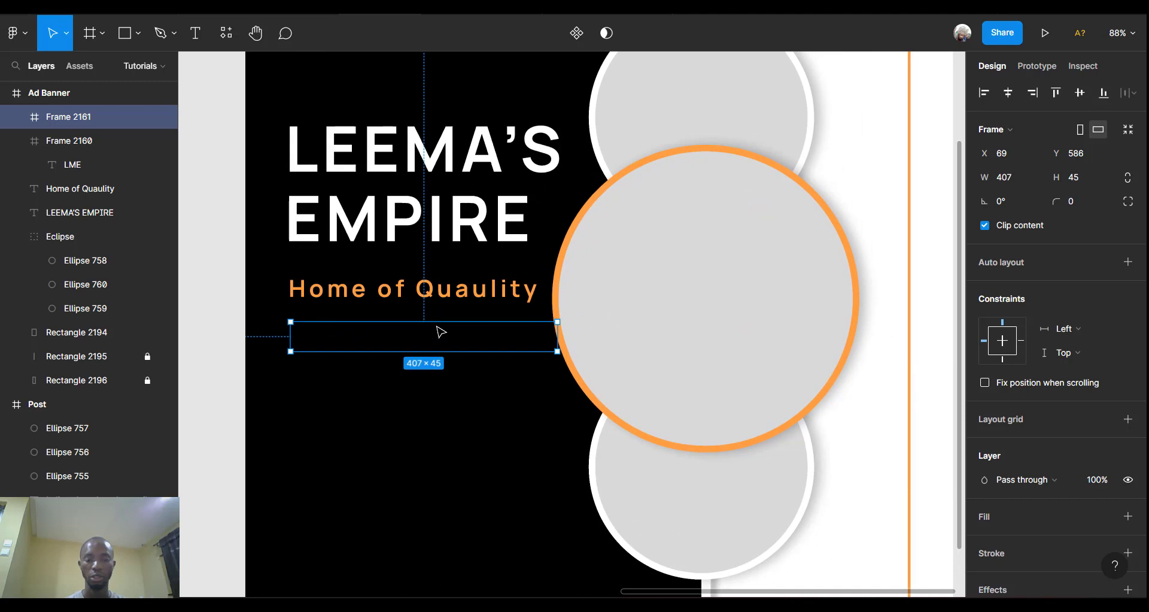
pyautogui.press('Left')
pyautogui.press('Left')
pyautogui.press('Left')
pyautogui.press('Left')
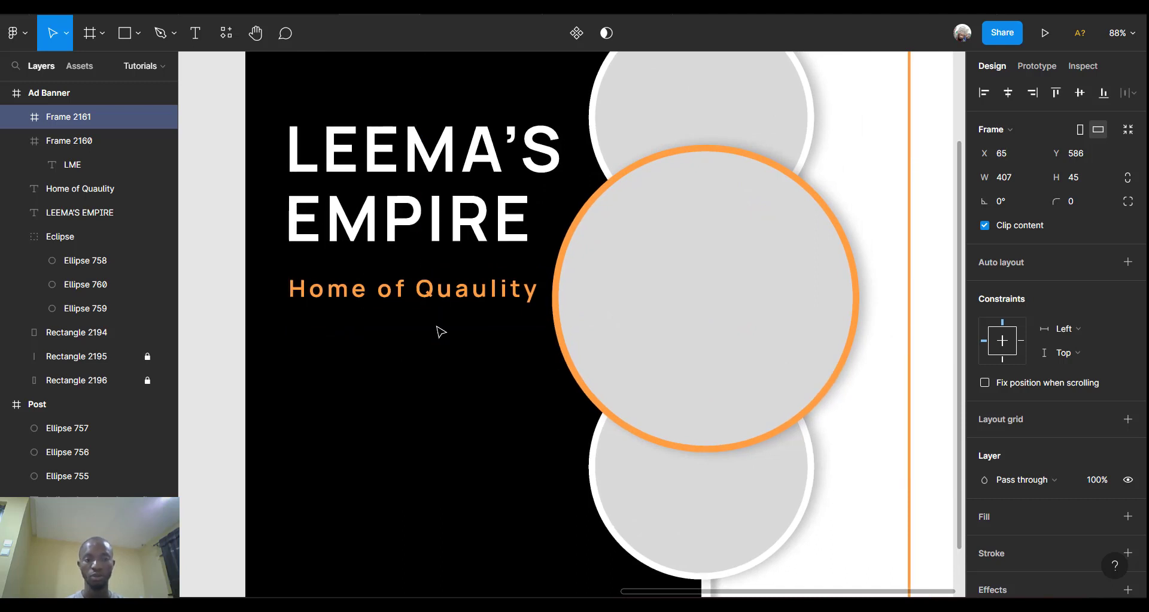
pyautogui.press('Right')
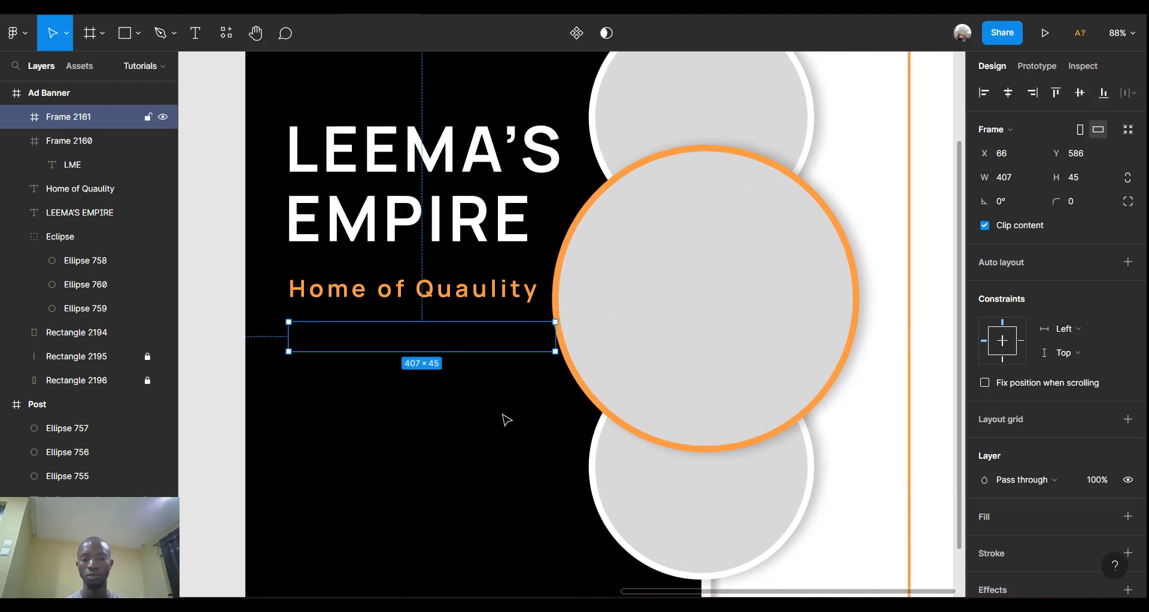
pyautogui.scroll(-2, 979, 459)
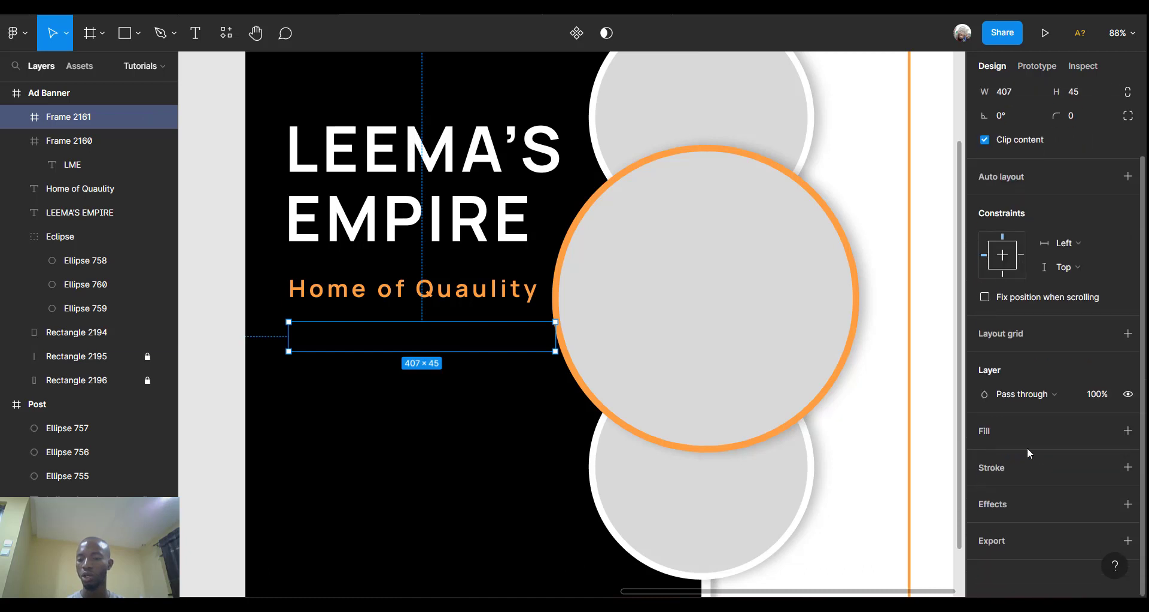
# Give Frame 2161 an orange FF9F43 fill at 20% opacity.
pyautogui.click(1128, 431)
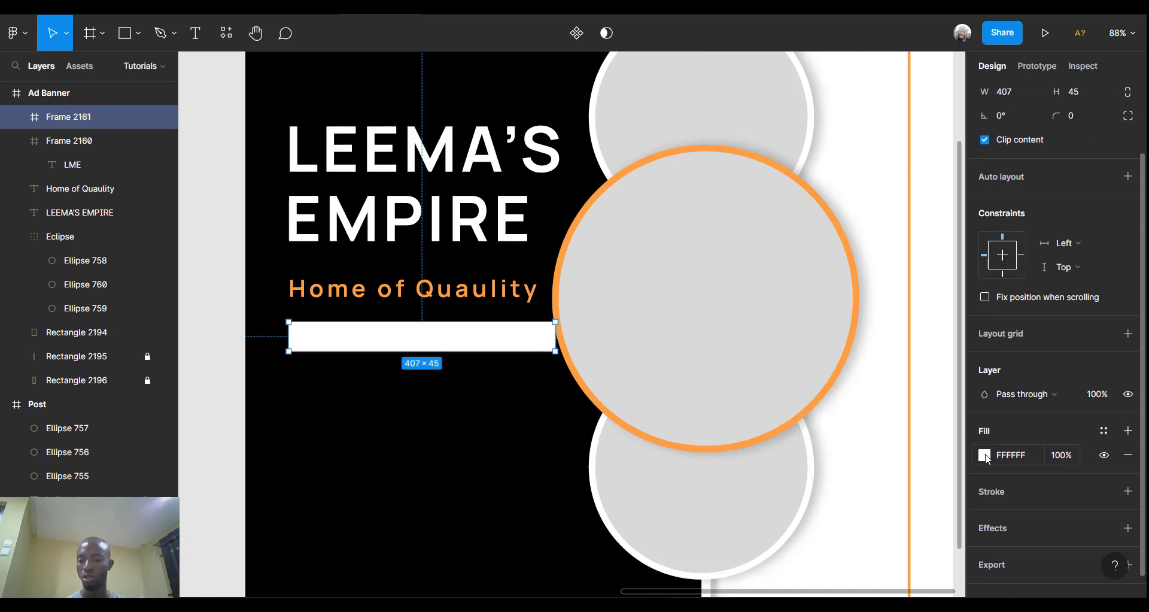
pyautogui.click(984, 455)
pyautogui.click(862, 525)
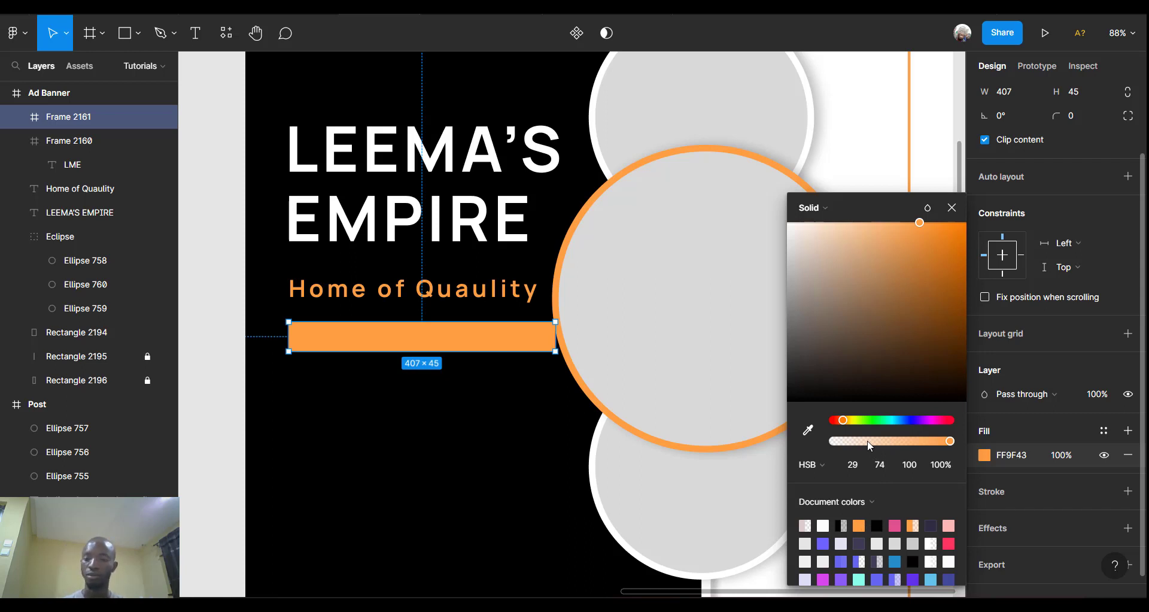
pyautogui.click(870, 442)
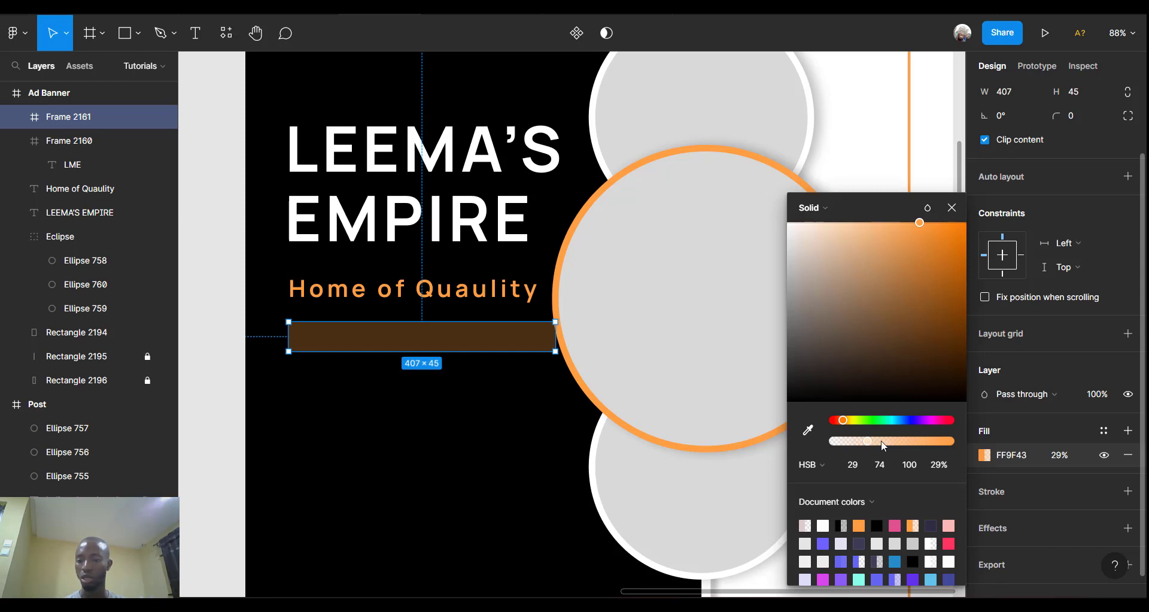
pyautogui.click(1060, 456)
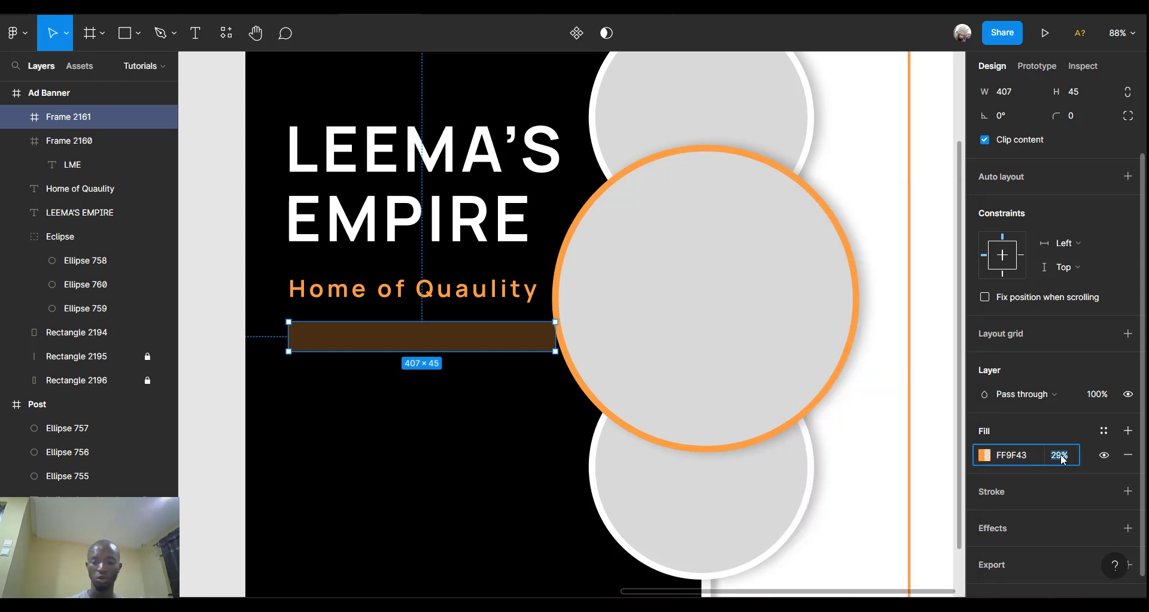
pyautogui.write('20')
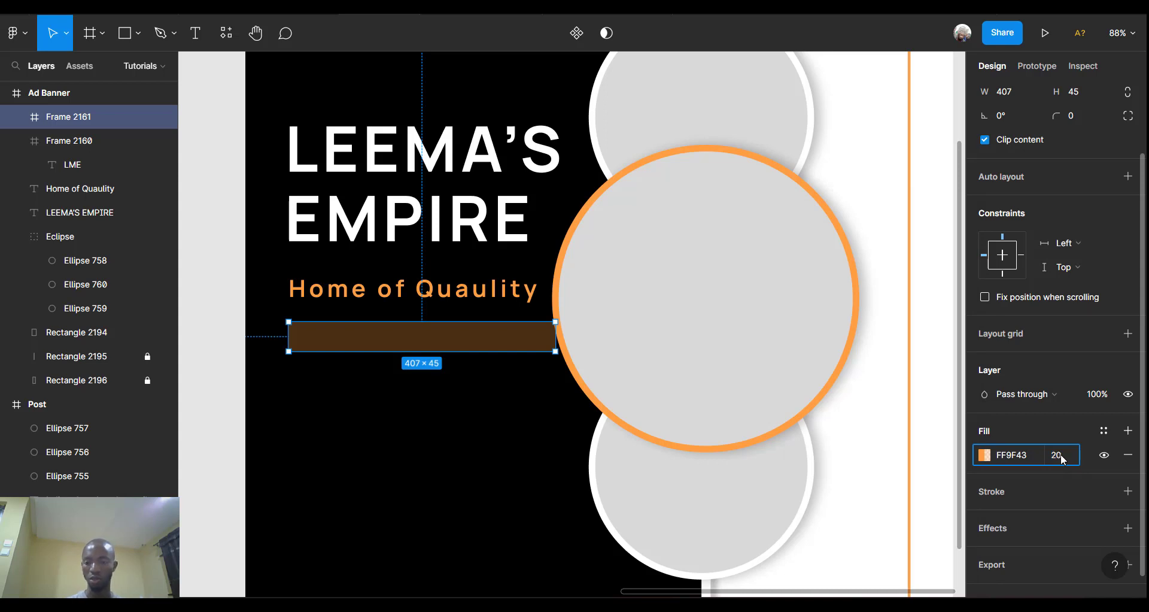
pyautogui.press('Return')
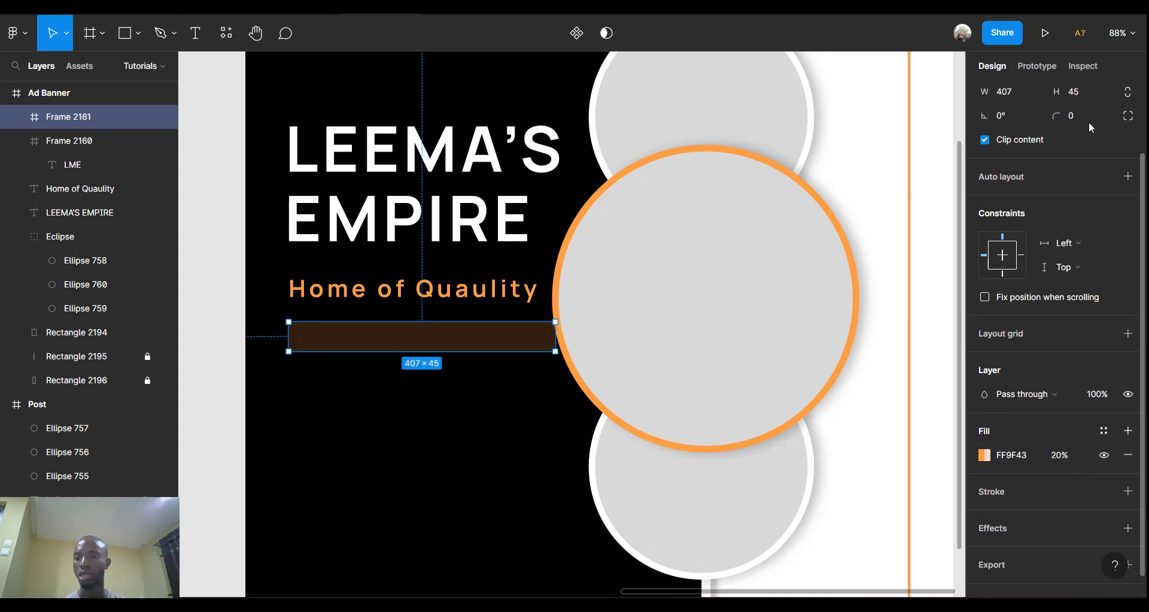
# Set the bar's corner radius to 50.
pyautogui.click(1082, 116)
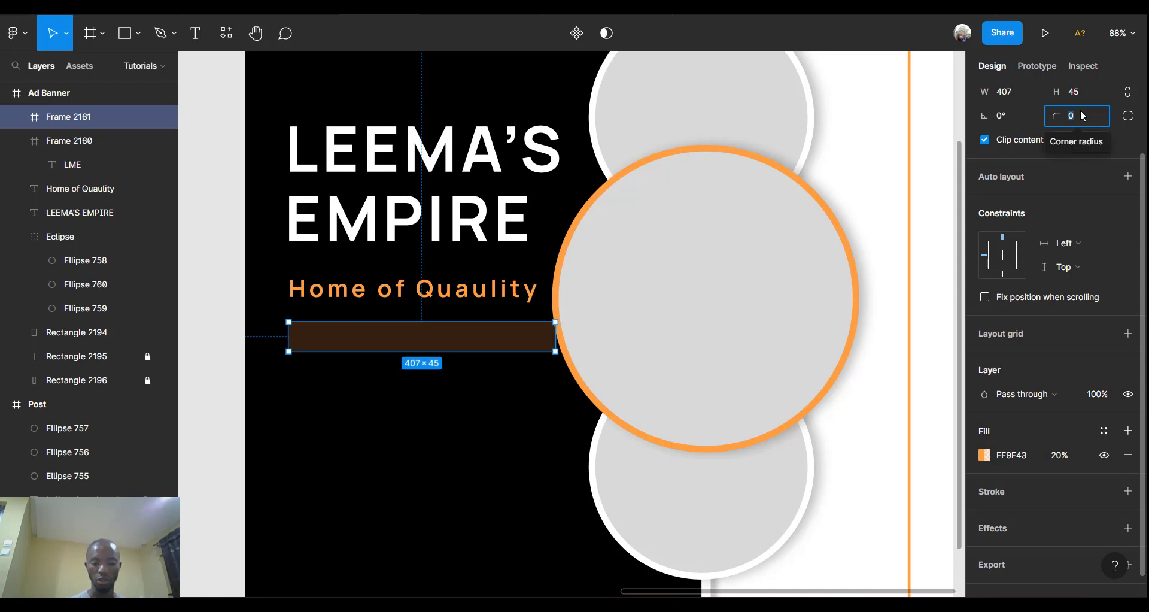
pyautogui.write('50')
pyautogui.press('Return')
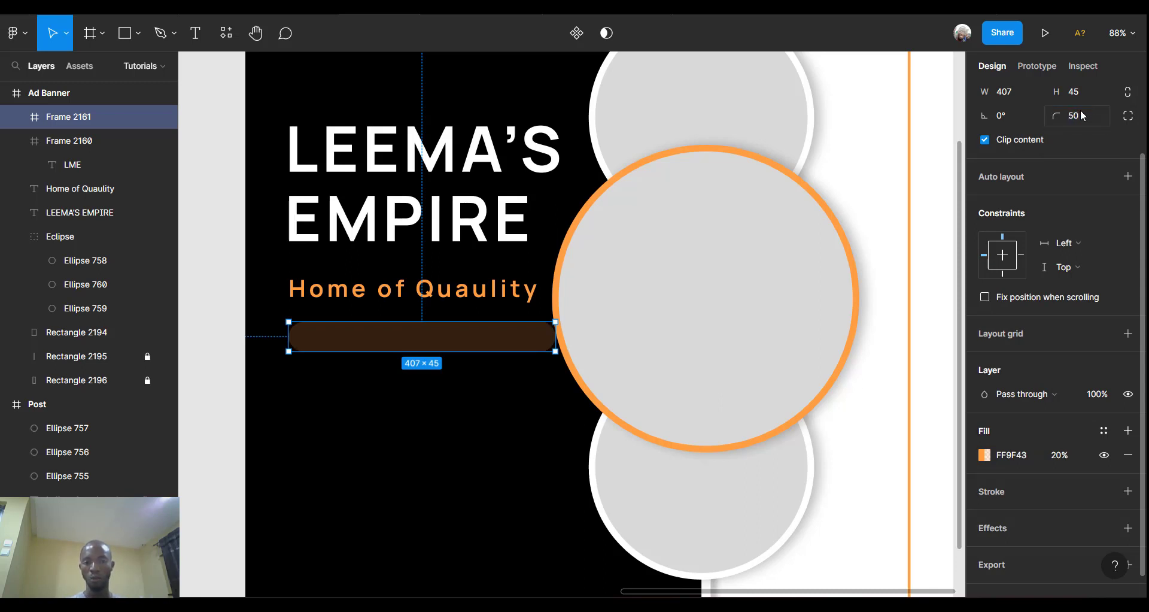
# Add a Layer blur effect with Blur 20 to Frame 2161.
pyautogui.click(1125, 529)
pyautogui.scroll(-1, 1043, 536)
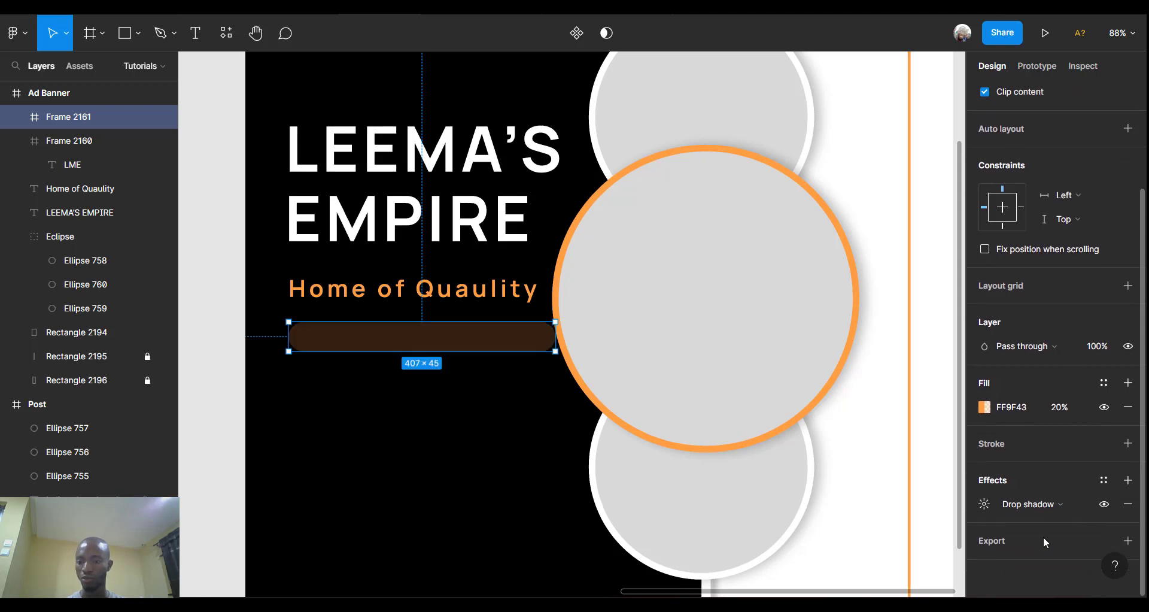
pyautogui.click(1057, 507)
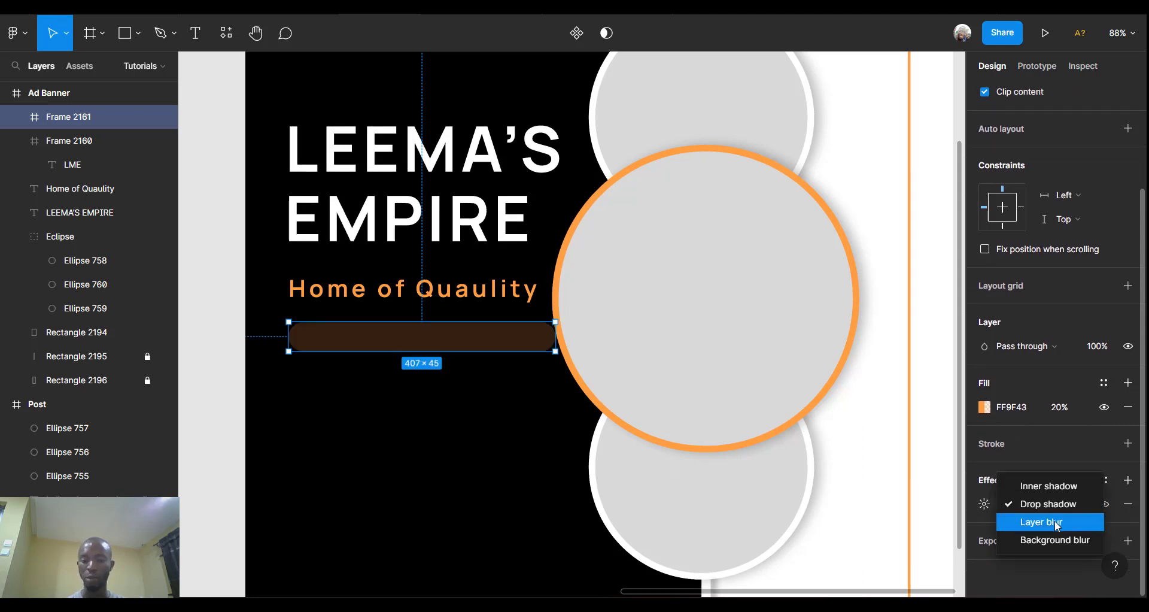
pyautogui.click(1057, 525)
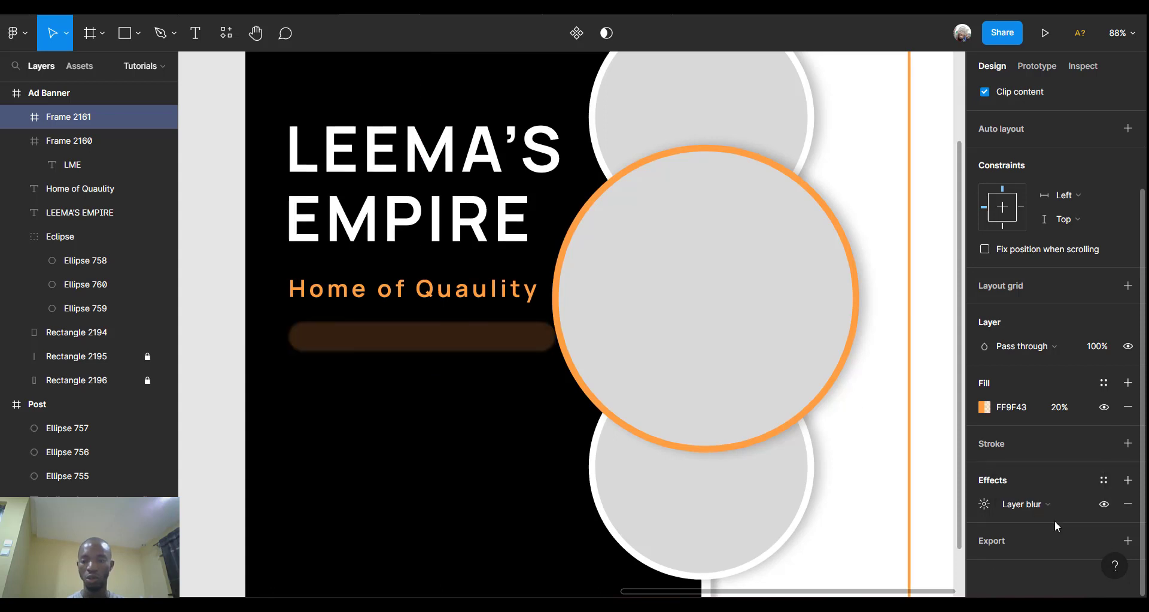
pyautogui.click(985, 505)
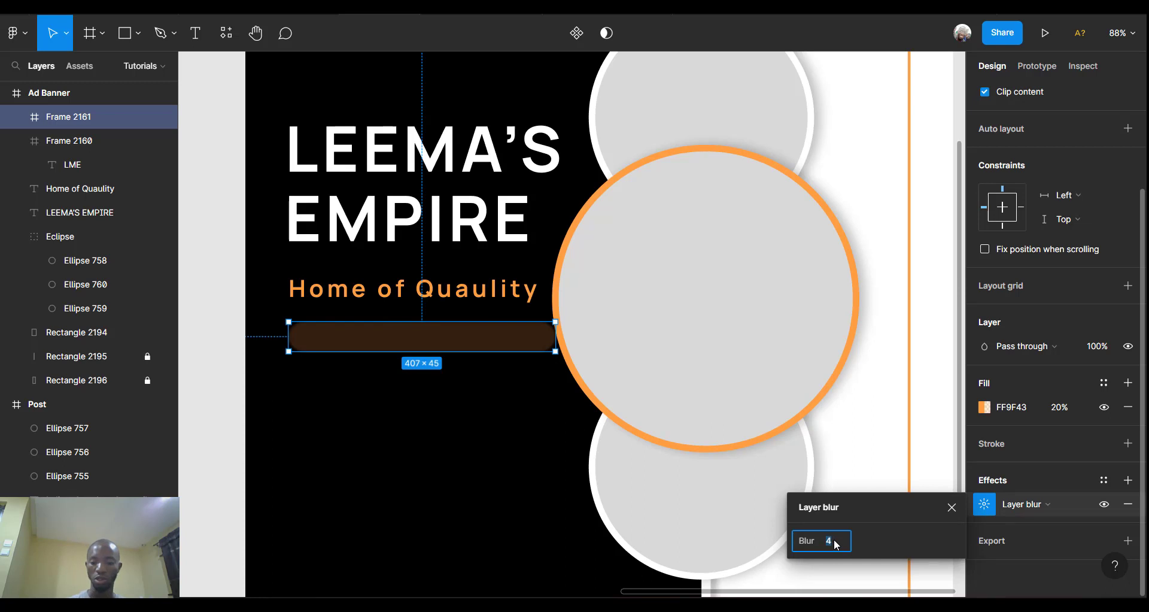
pyautogui.write('20')
pyautogui.press('Return')
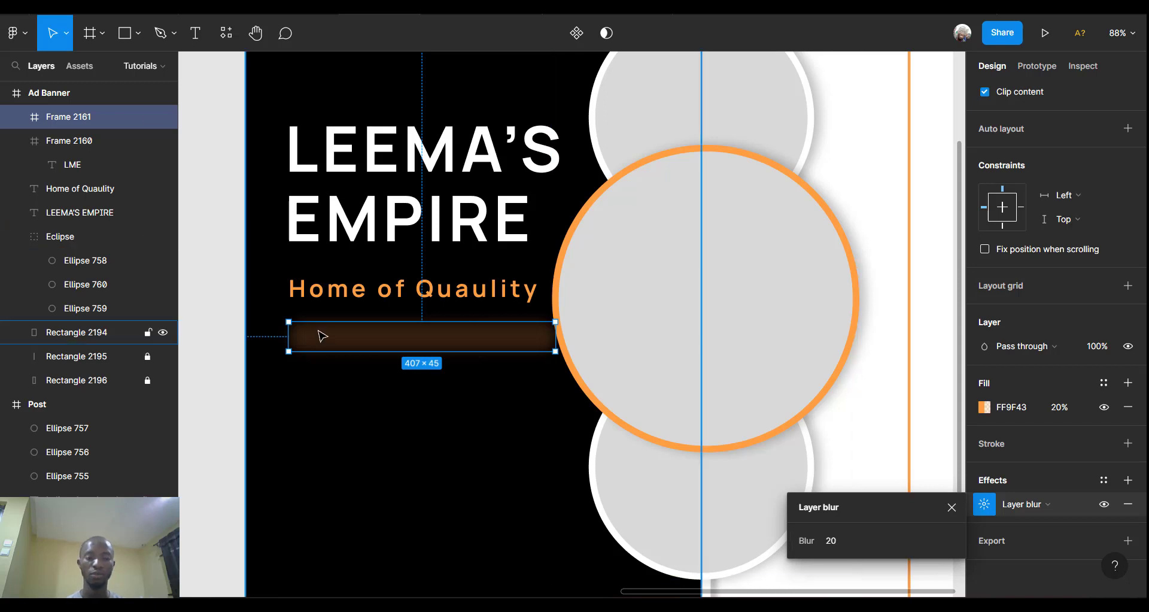
pyautogui.scroll(6, 322, 335)
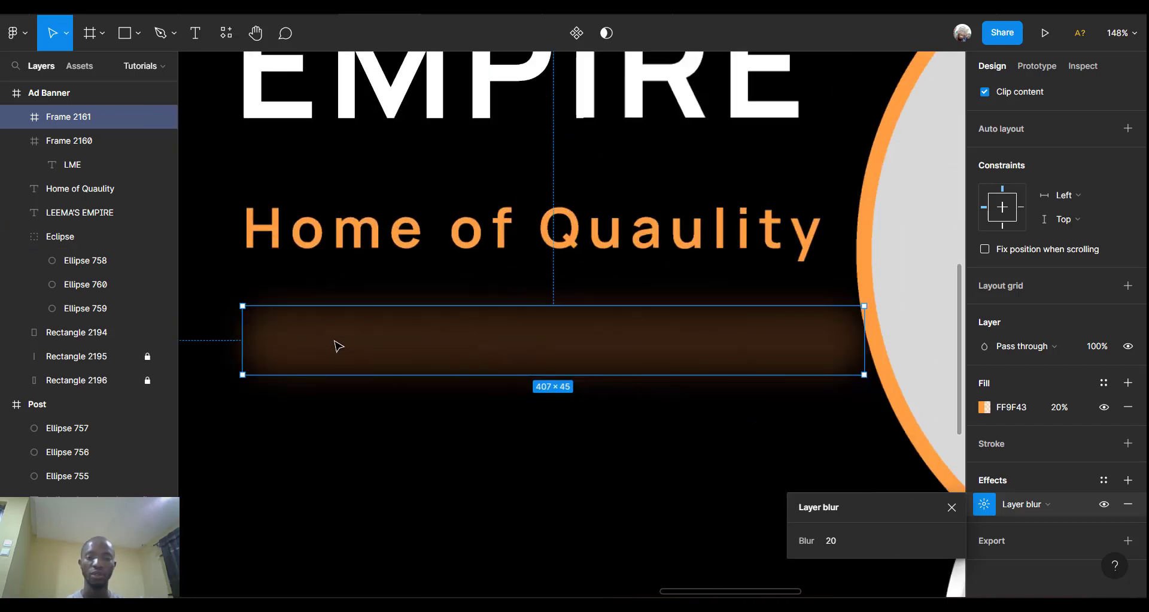
pyautogui.hscroll(-3, 339, 346)
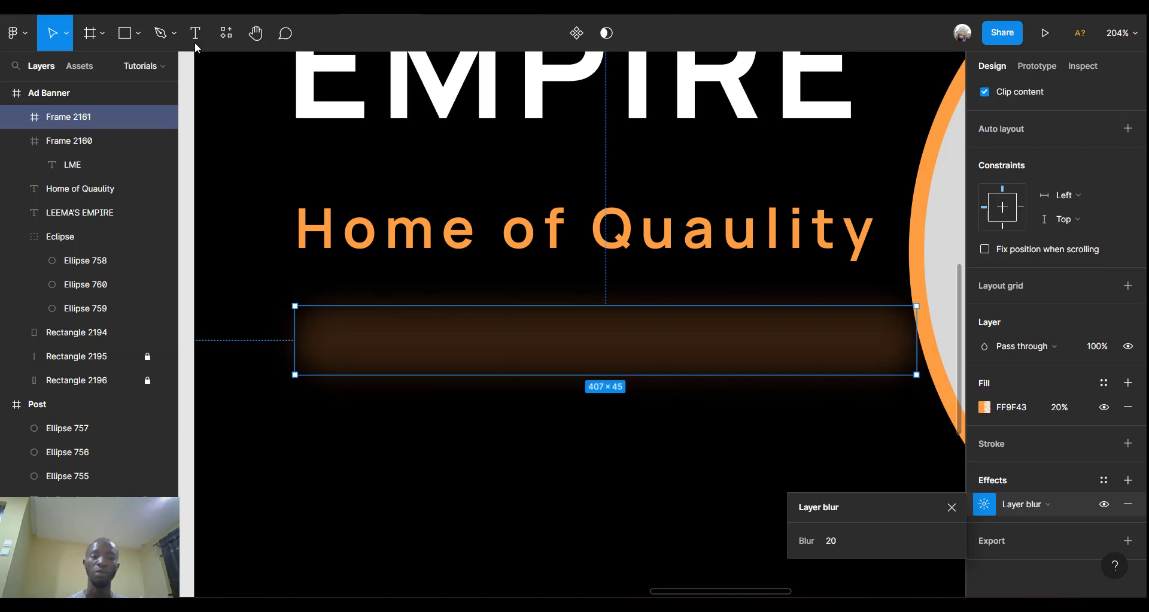
# Draw a small 24×24 ellipse inside the bar's left end and nudge it right and down.
pyautogui.click(136, 35)
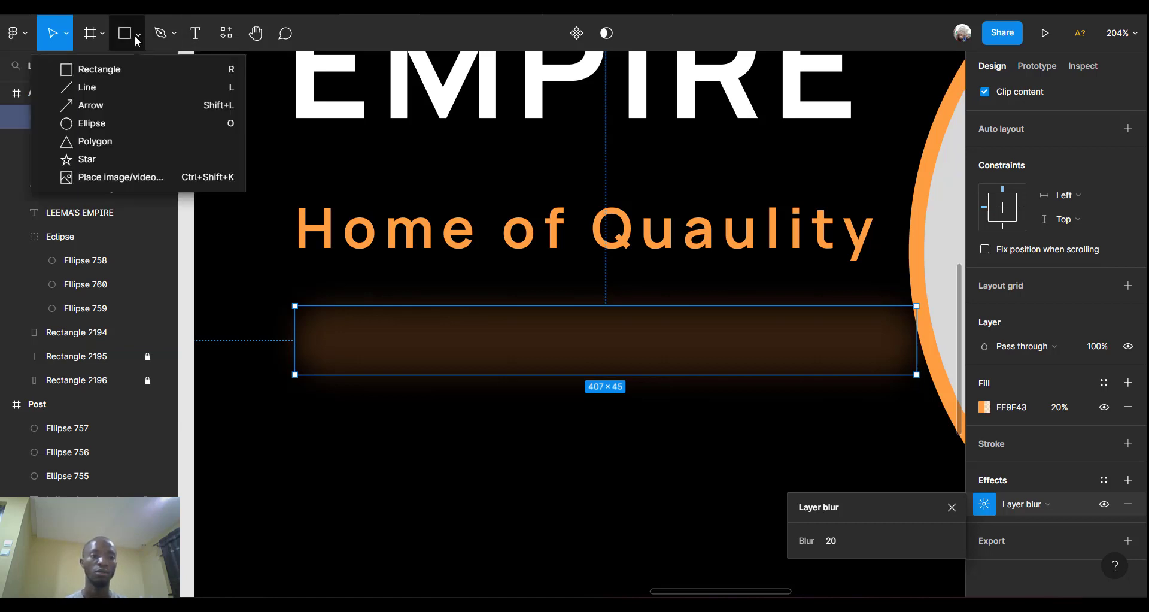
pyautogui.click(86, 125)
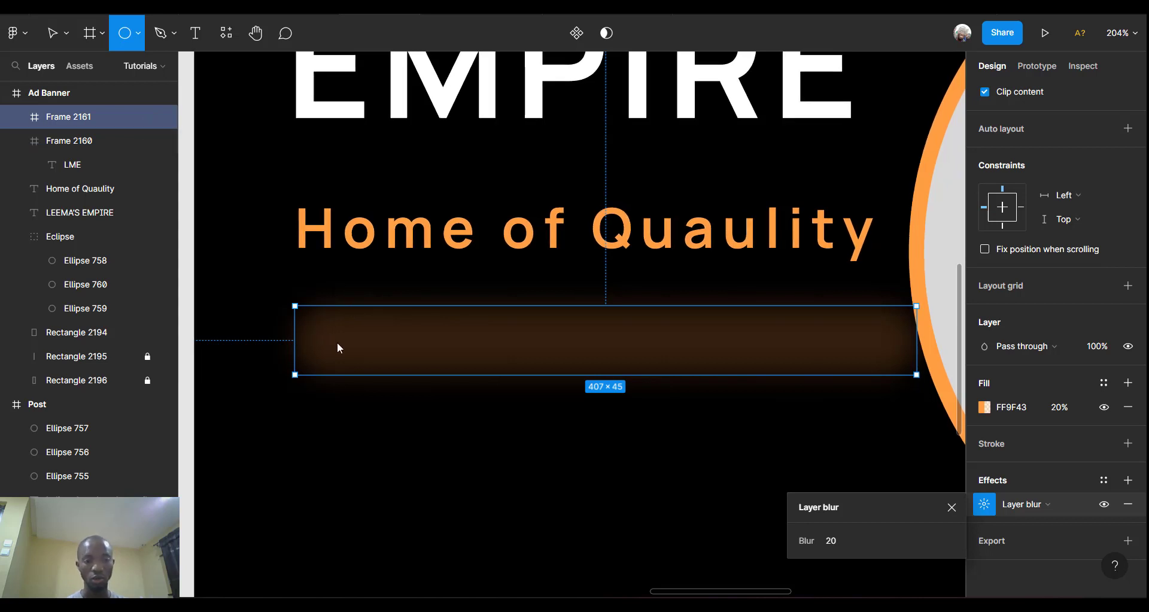
pyautogui.moveTo(343, 346)
pyautogui.mouseDown()
pyautogui.moveTo(363, 363)
pyautogui.moveTo(352, 348)
pyautogui.mouseUp()
pyautogui.press('Right')
pyautogui.press('Right')
pyautogui.press('Right')
pyautogui.press('Right')
pyautogui.press('Right')
pyautogui.press('Right')
pyautogui.press('Right')
pyautogui.press('Right')
pyautogui.press('Down')
pyautogui.press('Down')
pyautogui.press('Down')
pyautogui.press('Down')
pyautogui.press('Down')
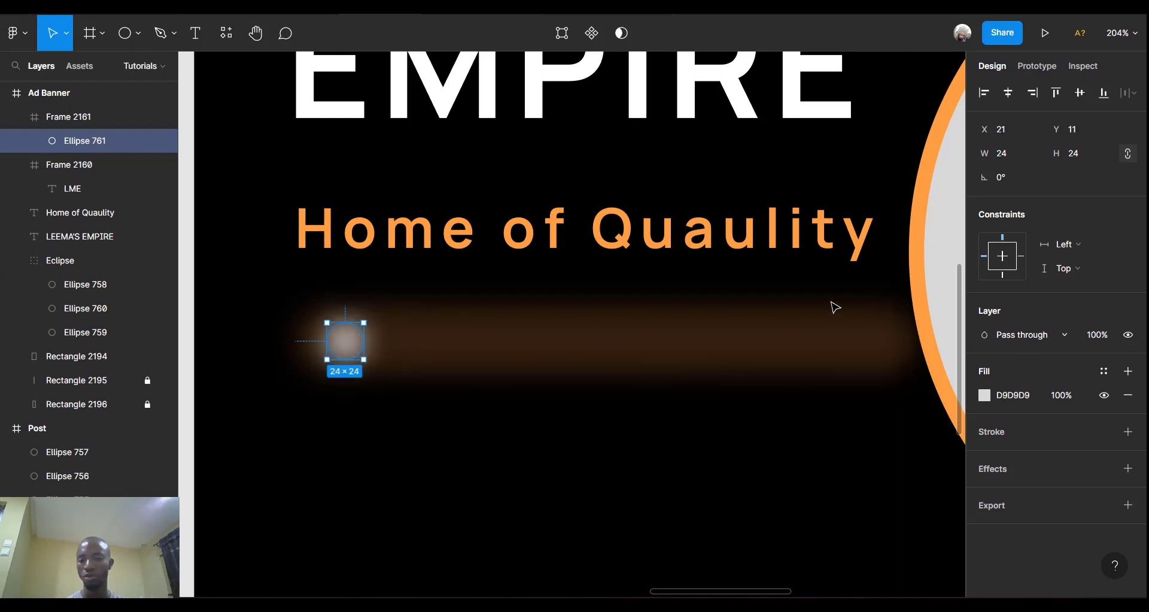
# Keep the circle's fill solid D9D9D9 grey, then select the bar.
pyautogui.click(989, 393)
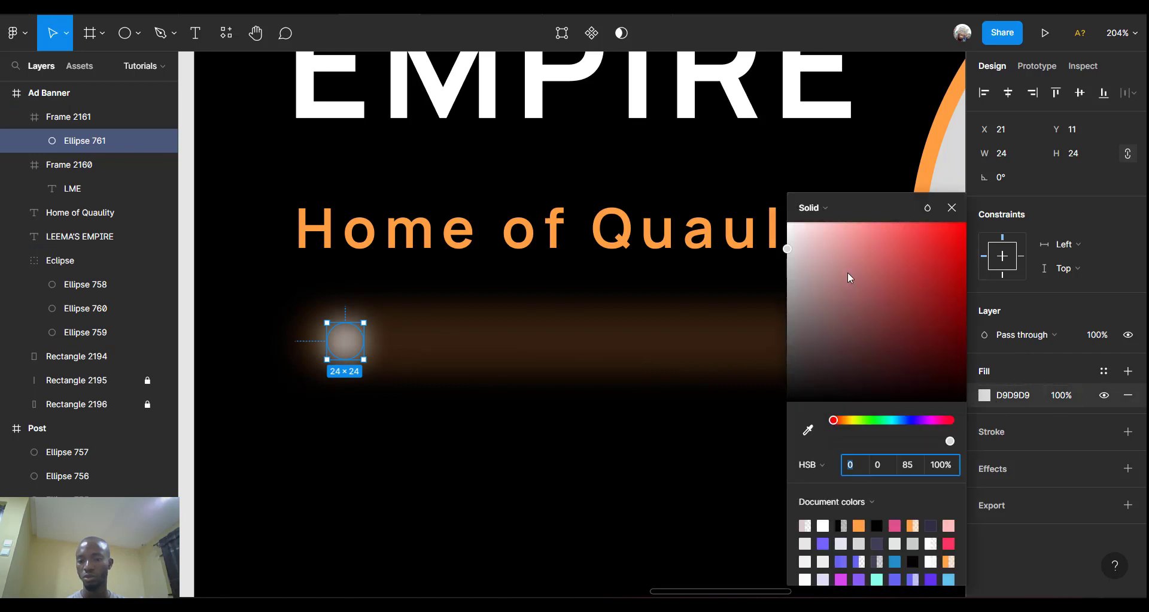
pyautogui.click(821, 213)
pyautogui.click(821, 210)
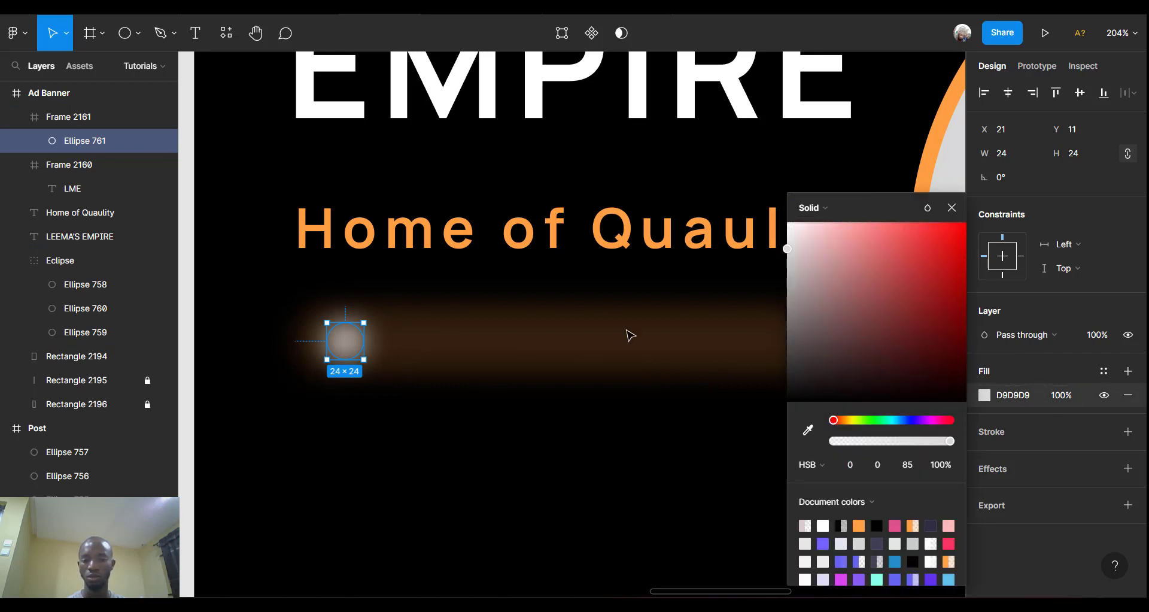
pyautogui.click(630, 335)
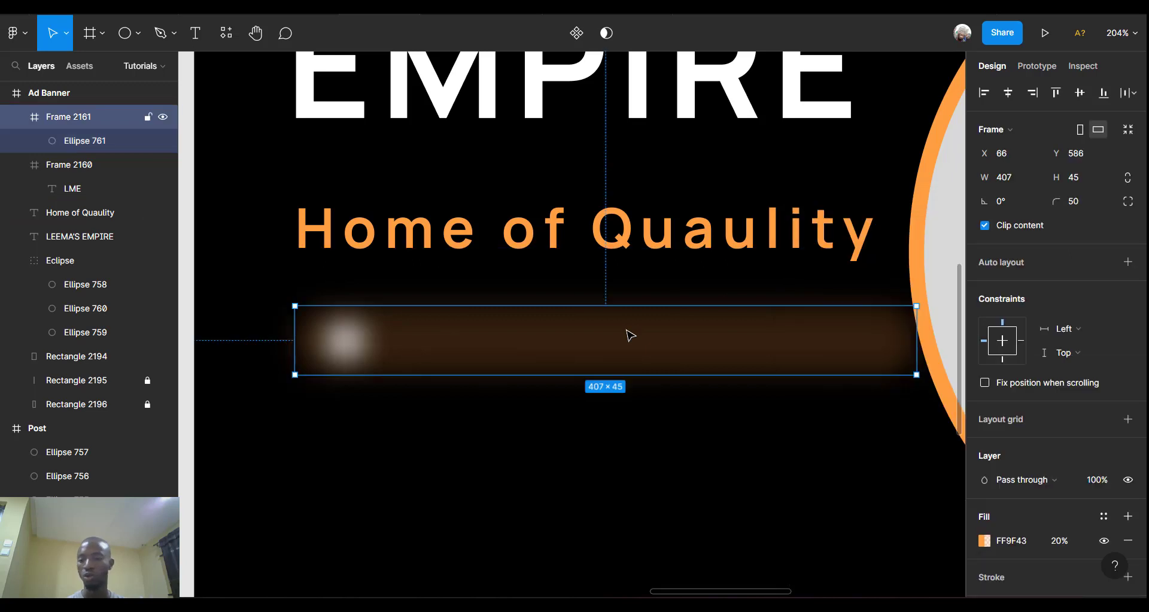
# Switch the bar's effect from Layer blur to Background blur at 20.
pyautogui.hscroll(2, 398, 335)
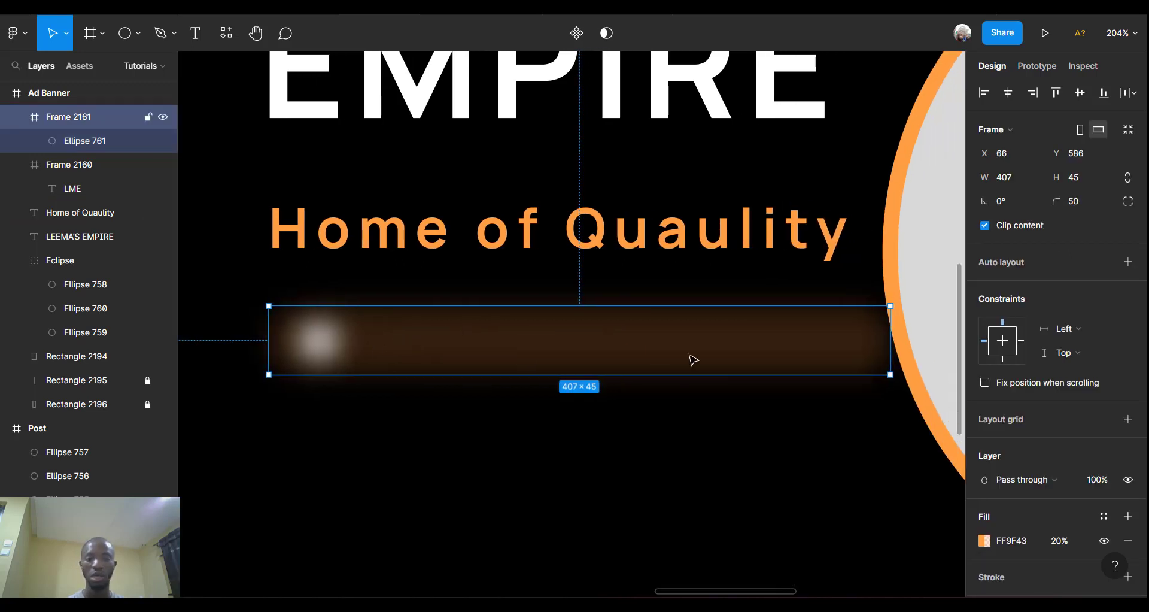
pyautogui.scroll(-4, 1012, 451)
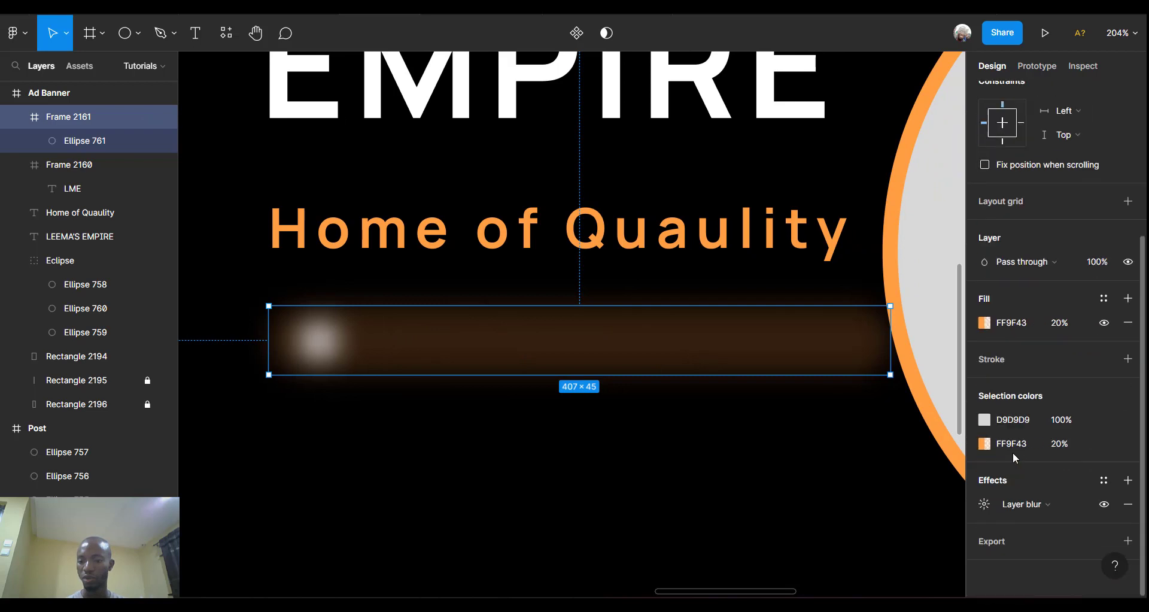
pyautogui.click(1048, 504)
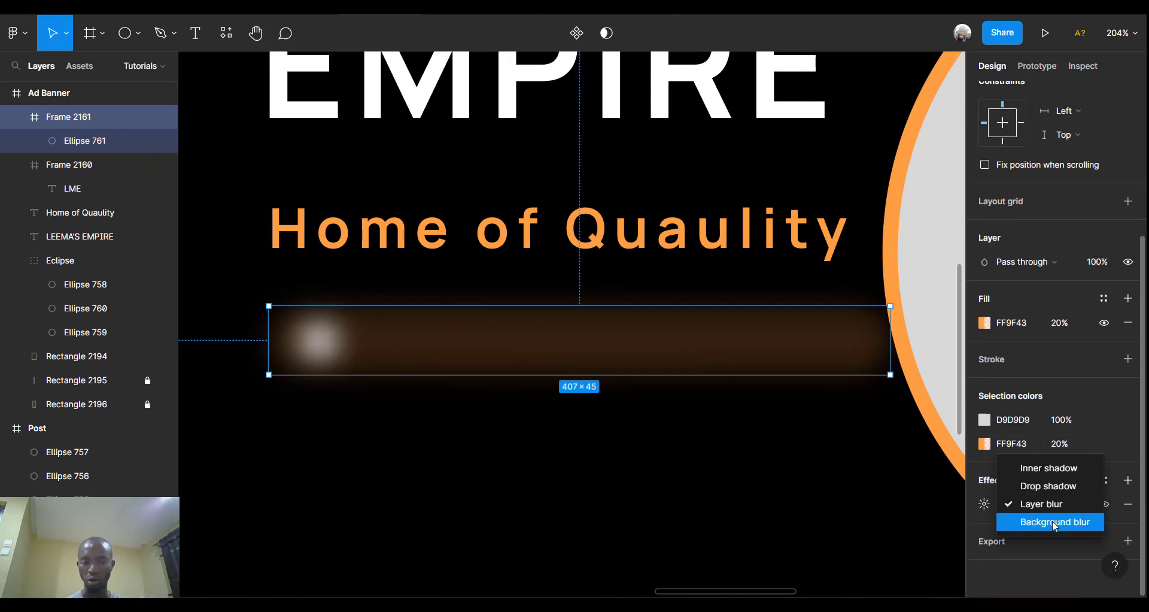
pyautogui.click(1054, 523)
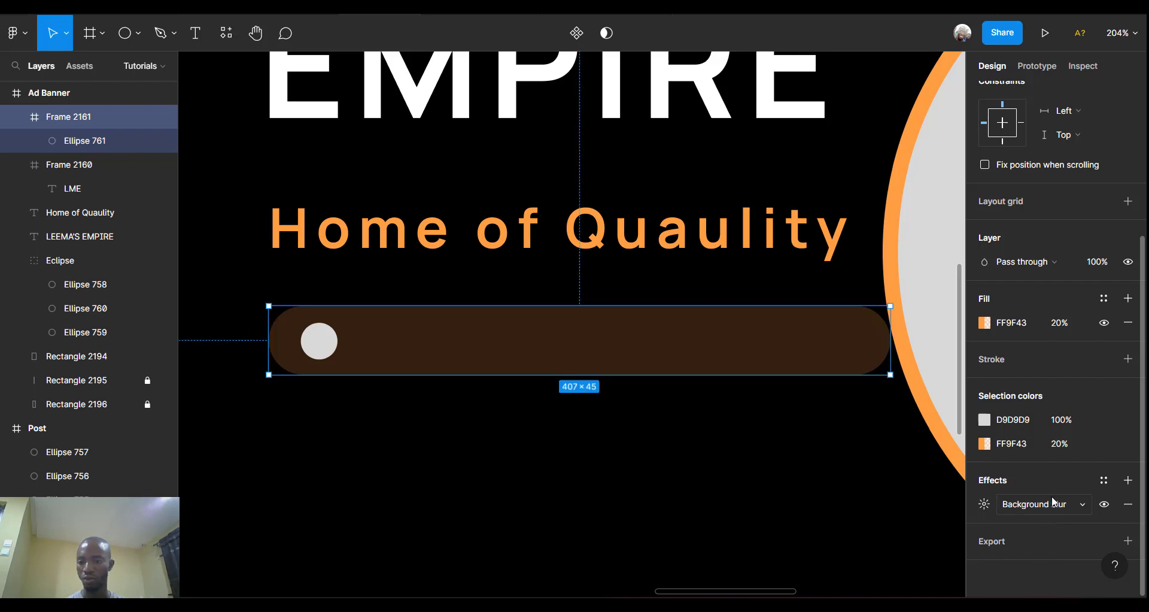
pyautogui.click(984, 504)
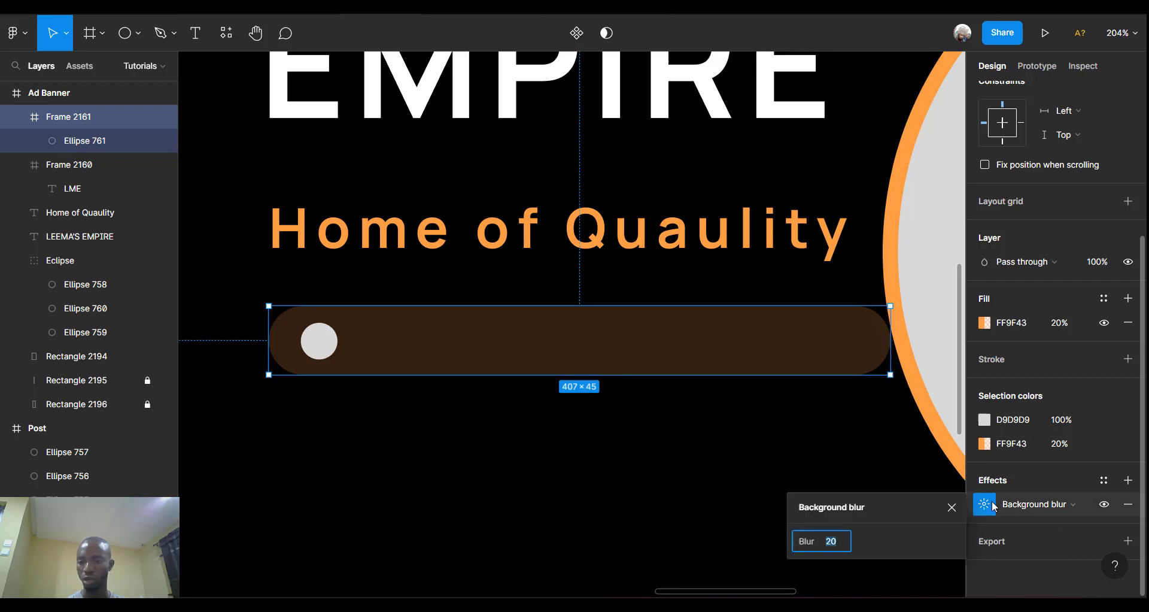
pyautogui.click(835, 542)
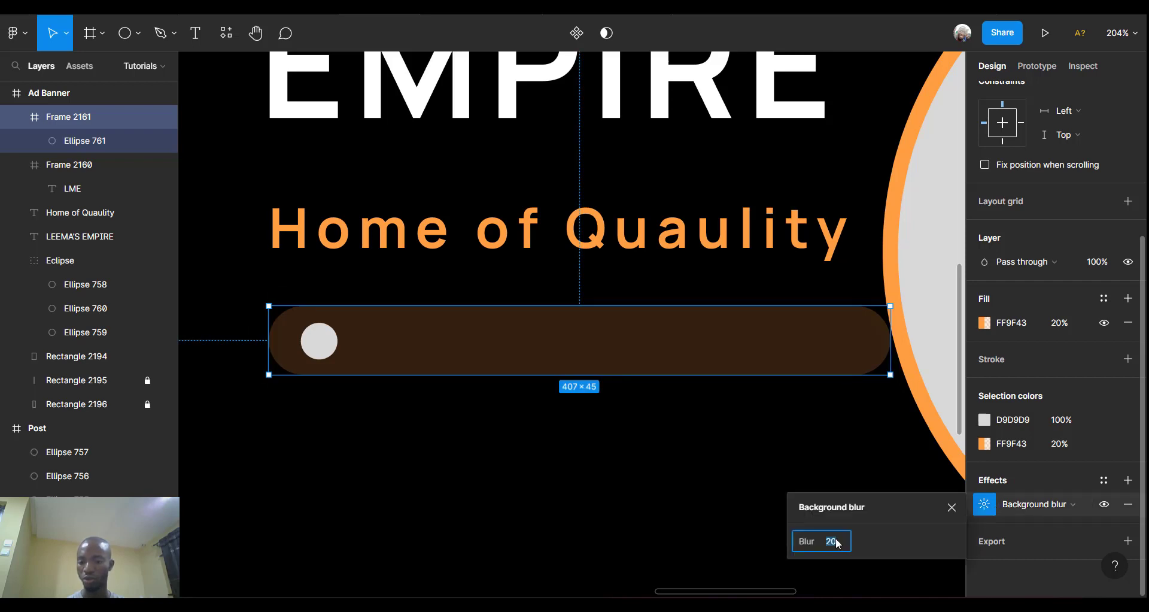
pyautogui.click(1047, 502)
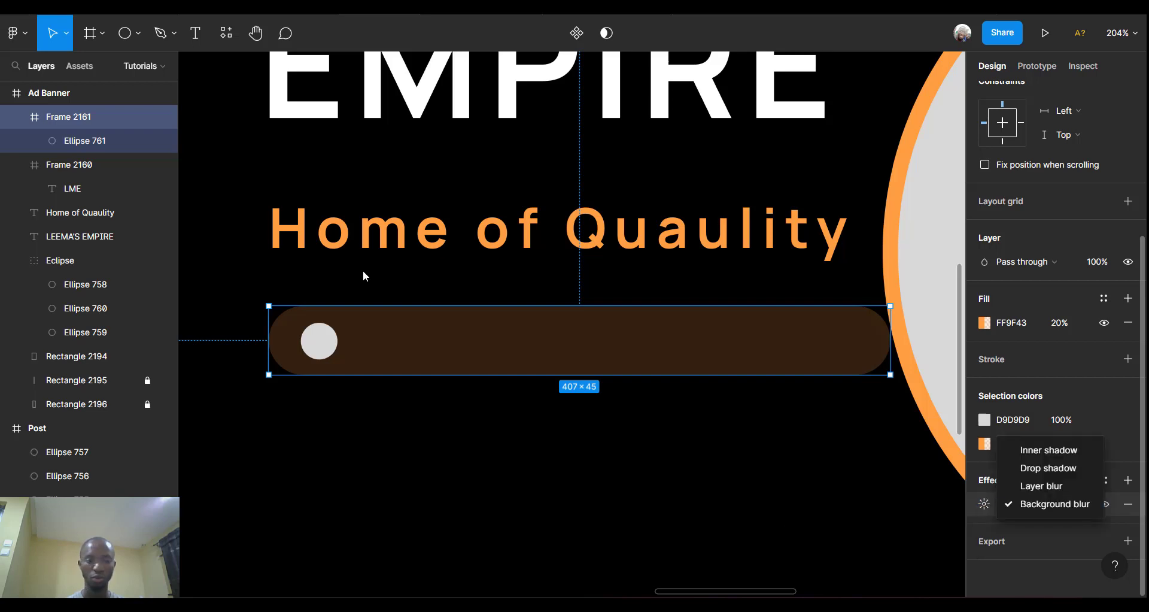
pyautogui.click(327, 352)
# Nudge the Ellipse 761 knob to x 15, y 11.
pyautogui.click(323, 352)
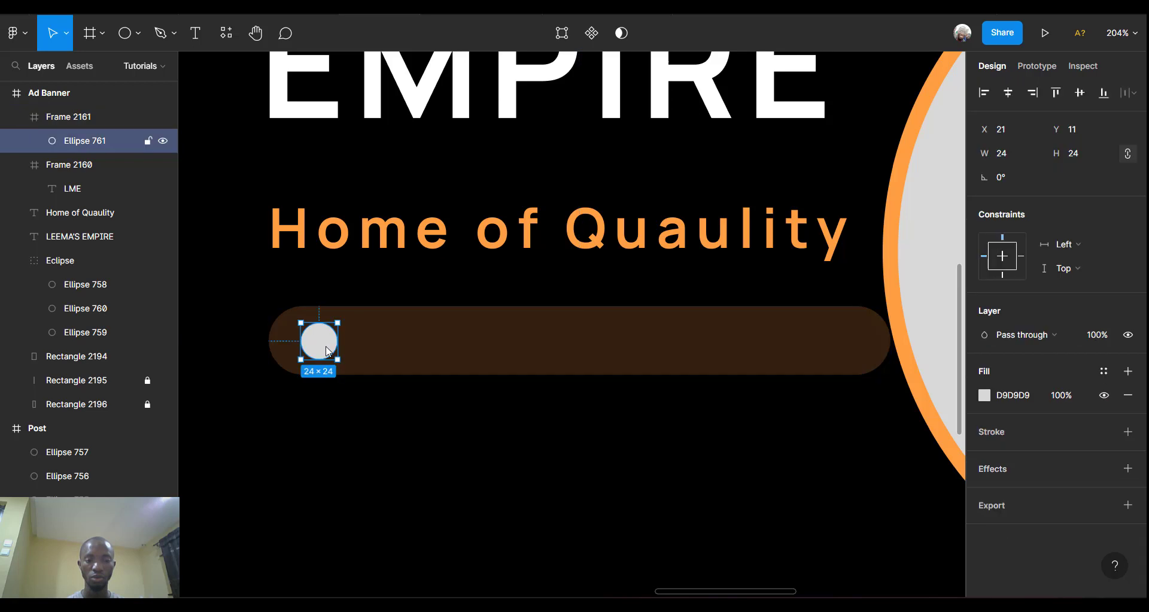
pyautogui.press('Left')
pyautogui.press('Left')
pyautogui.press('Left')
pyautogui.press('Left')
pyautogui.press('Left')
pyautogui.press('Left')
pyautogui.press('Left')
pyautogui.press('Left')
pyautogui.press('Left')
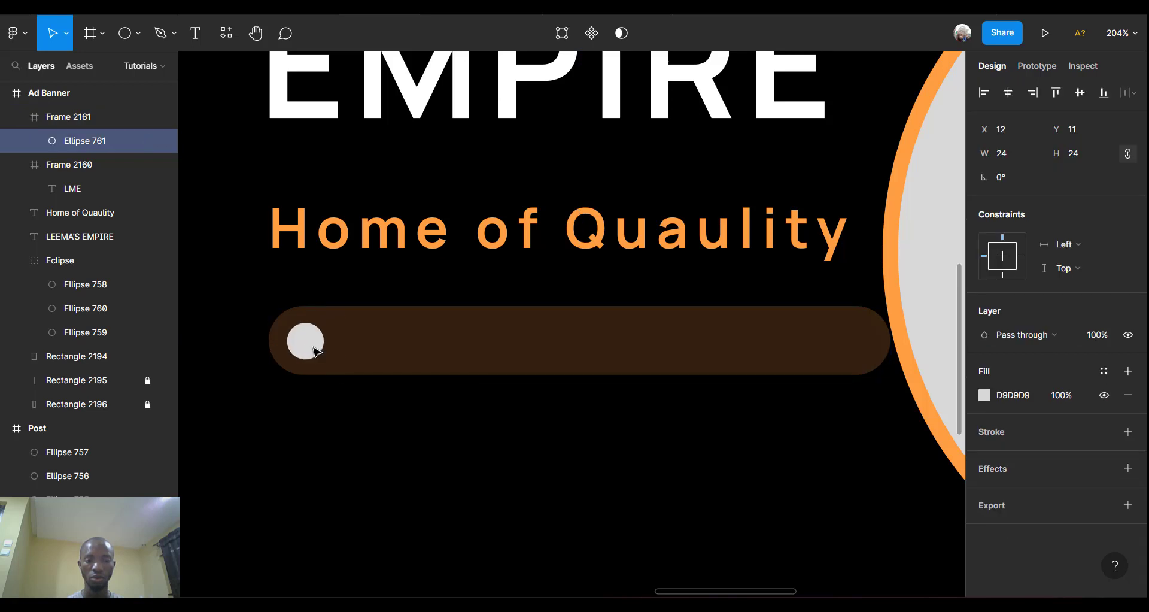
pyautogui.press('Right')
pyautogui.press('Right')
pyautogui.press('Right')
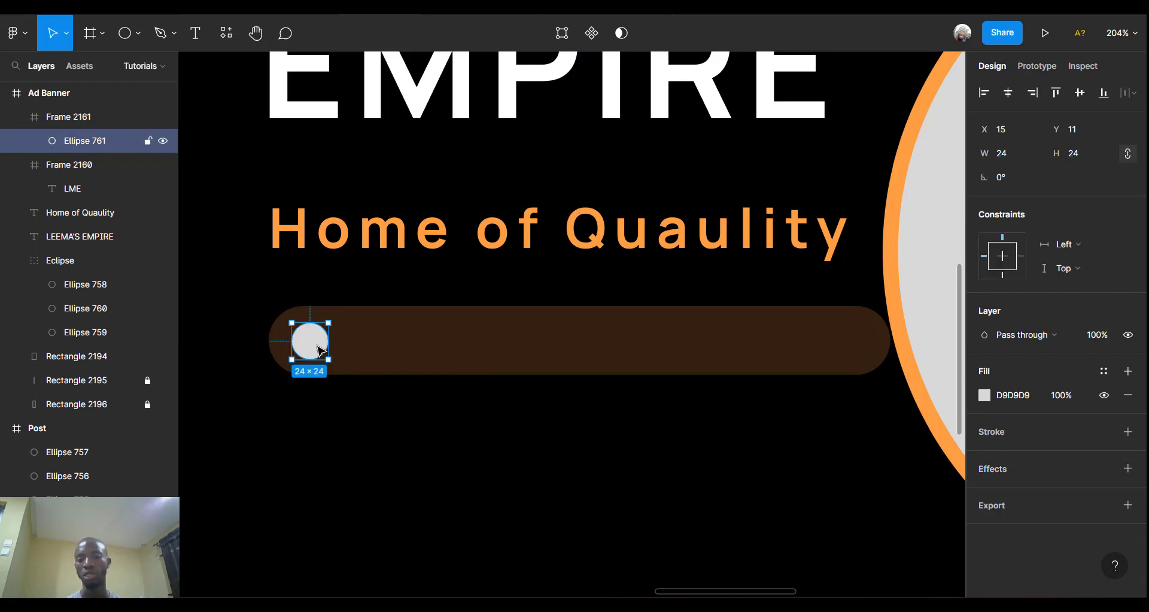
pyautogui.hscroll(3, 411, 361)
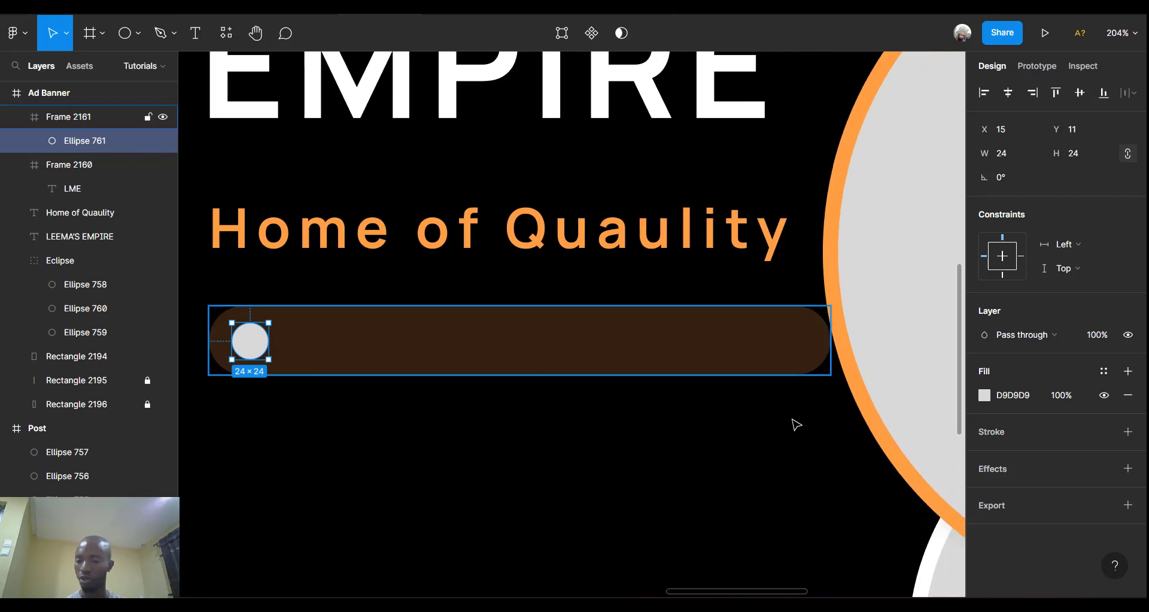
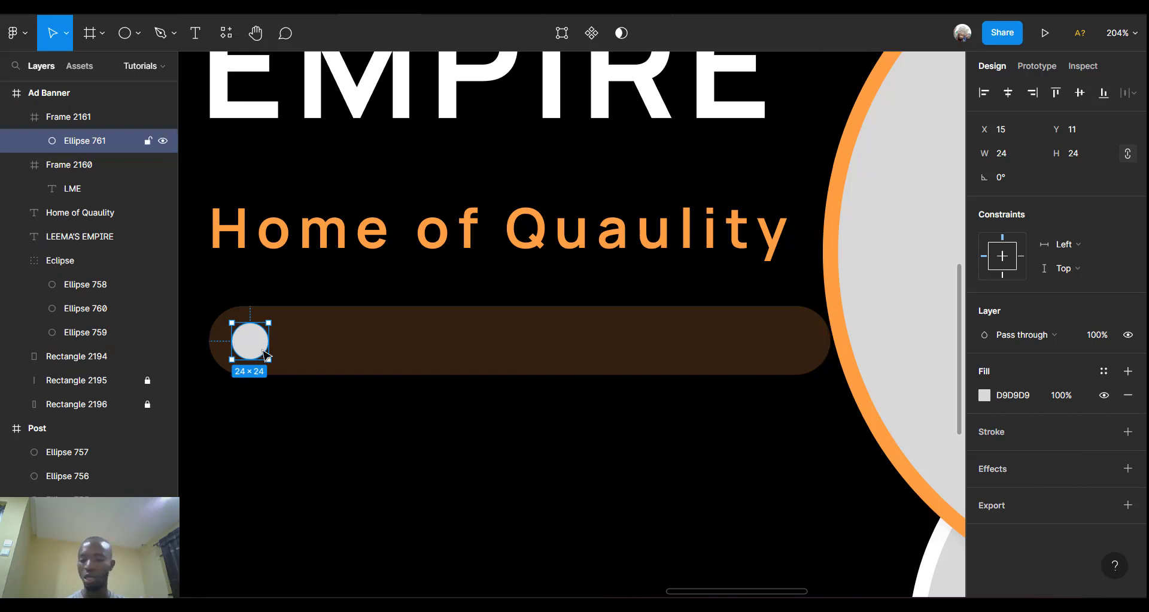
# Remove Ellipse 761's grey fill and give it a 4-px stroke.
pyautogui.click(1130, 395)
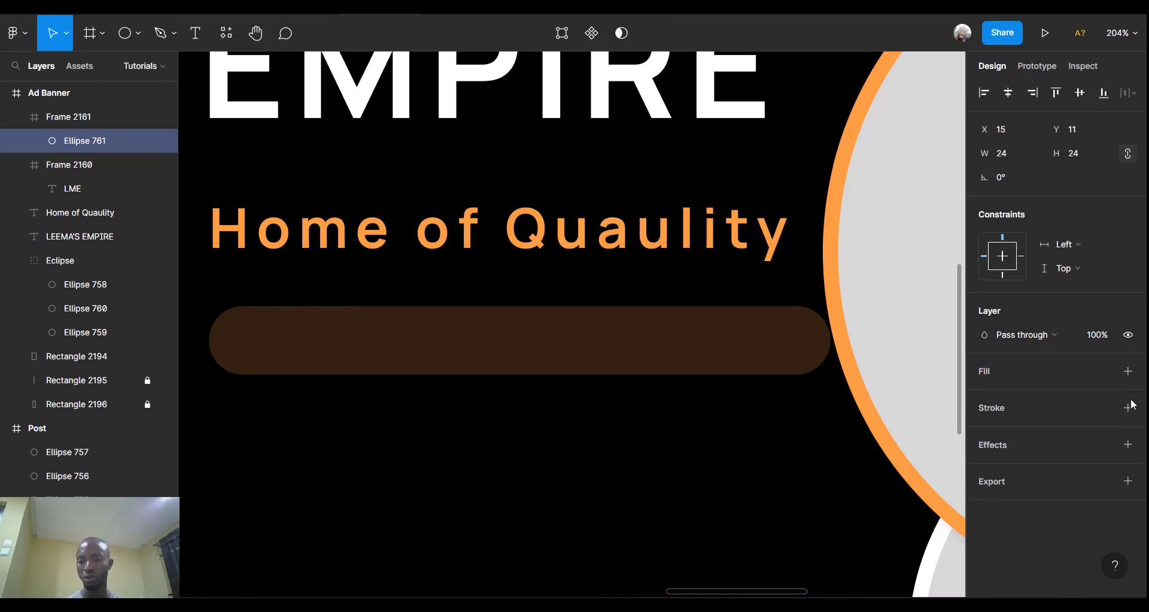
pyautogui.click(1129, 410)
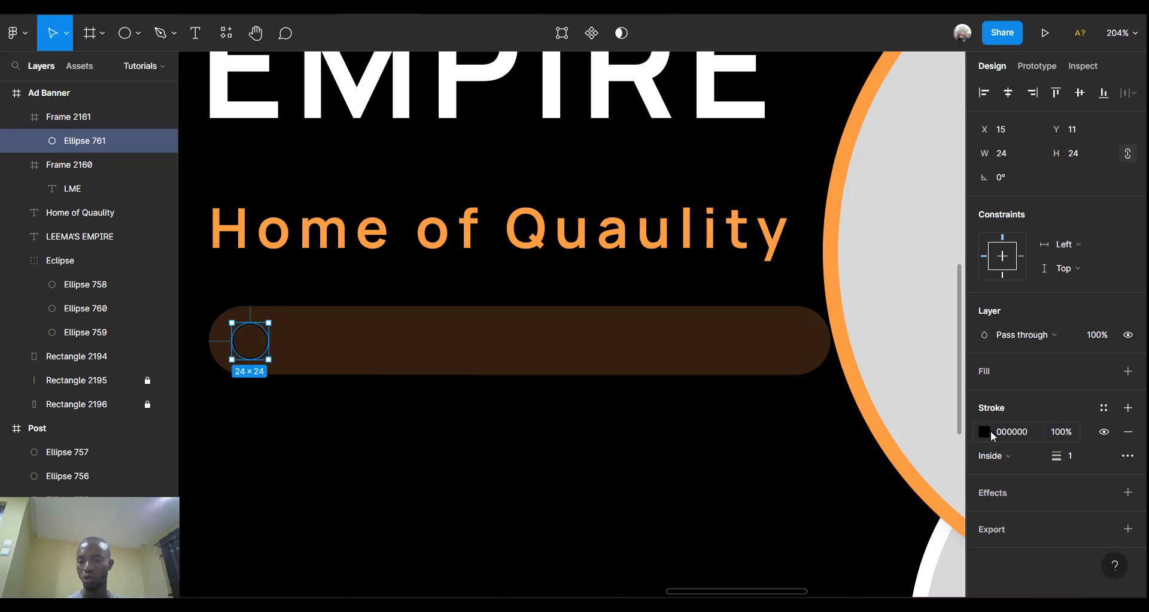
pyautogui.click(1080, 458)
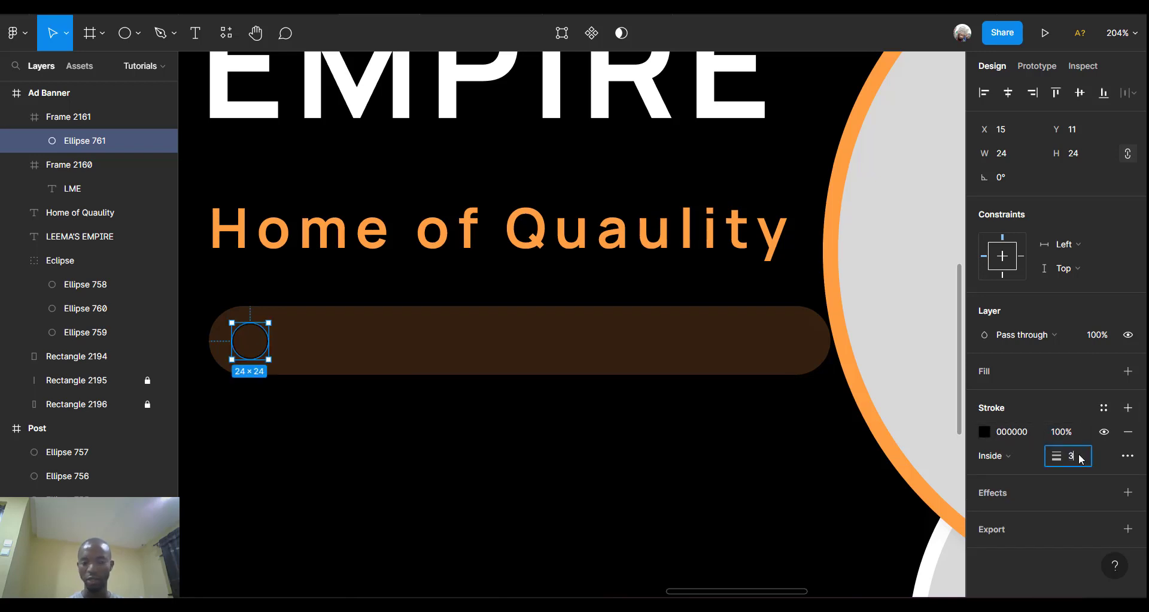
pyautogui.write('3')
pyautogui.press('Return')
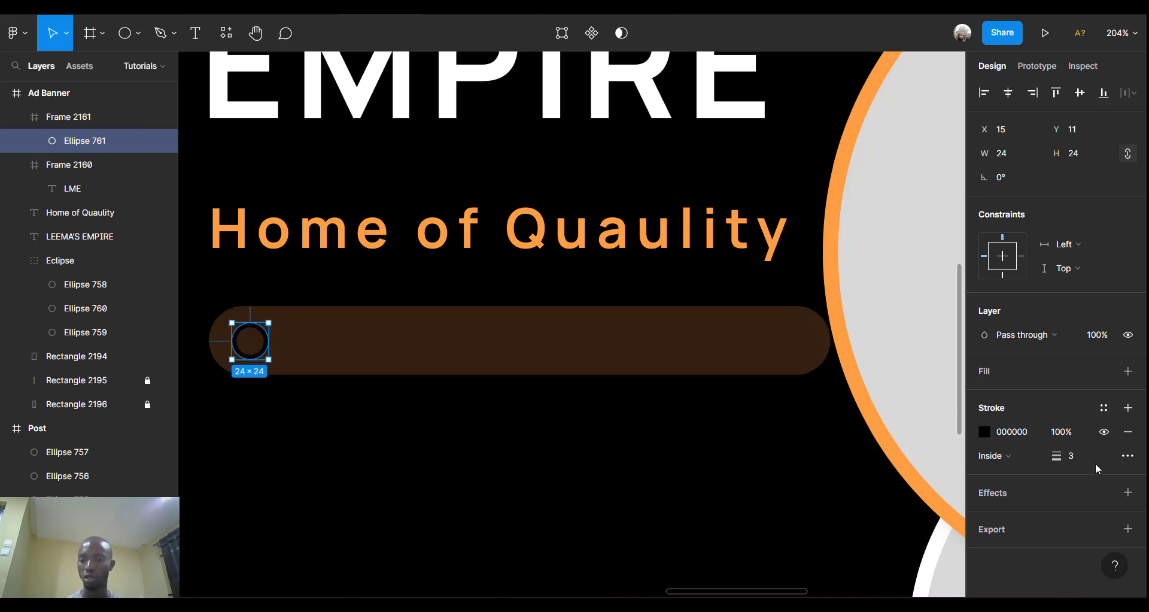
pyautogui.click(1087, 455)
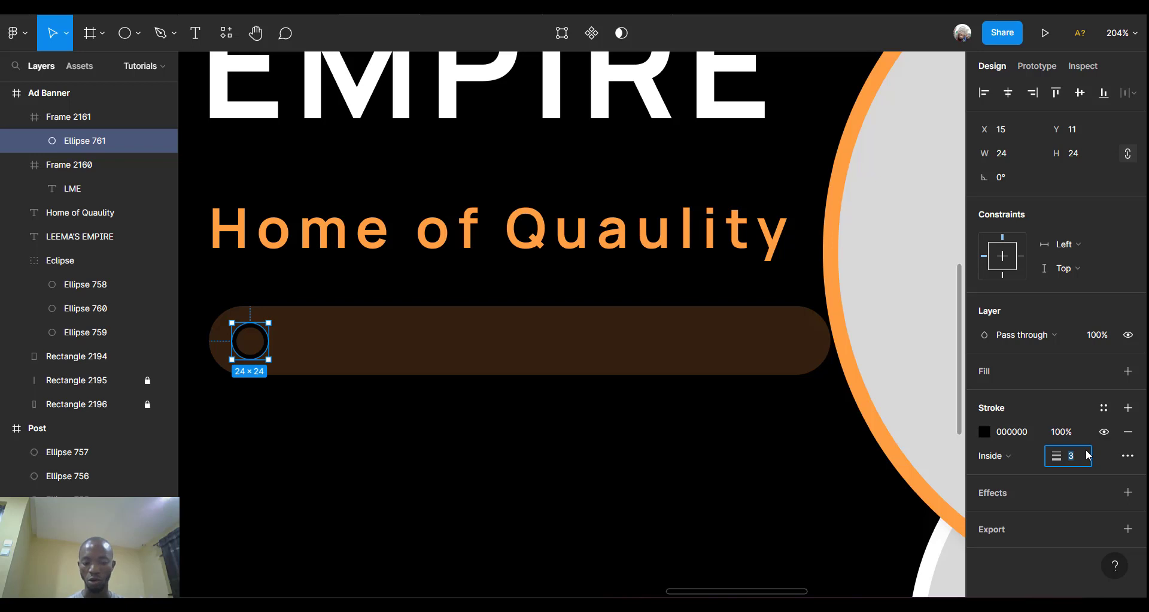
pyautogui.press('Return')
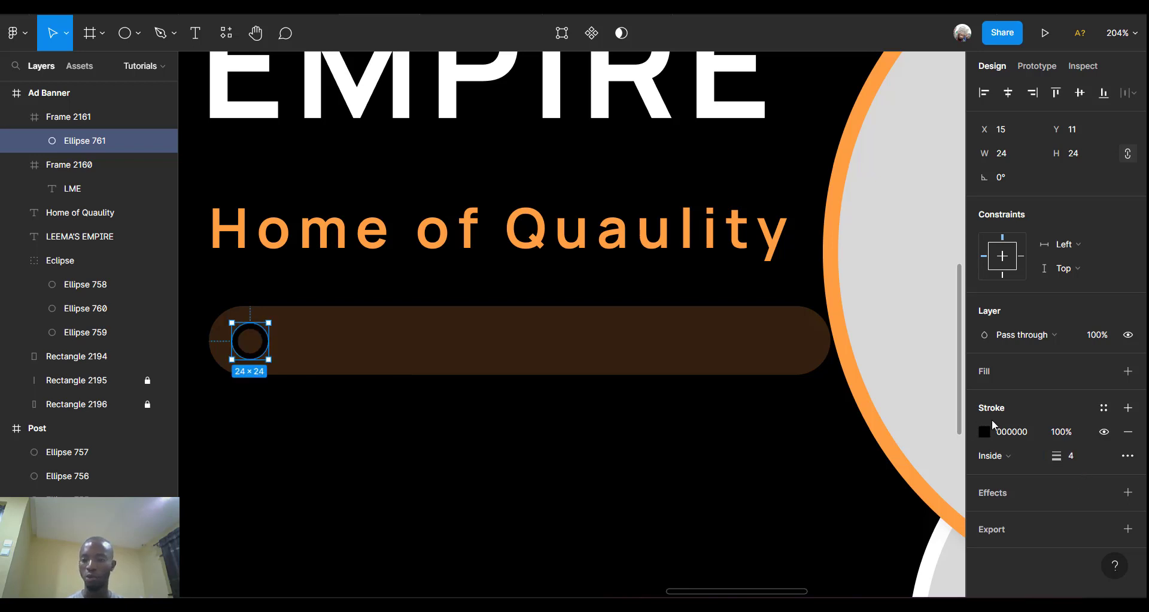
# Colour the ring's stroke orange FF9F43.
pyautogui.click(984, 432)
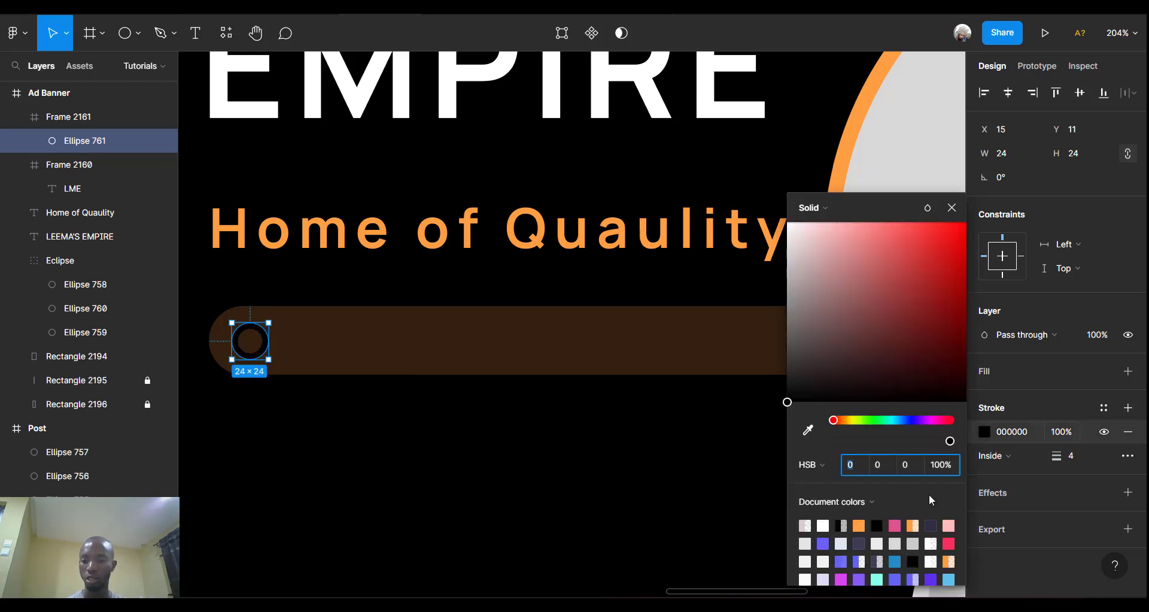
pyautogui.click(859, 525)
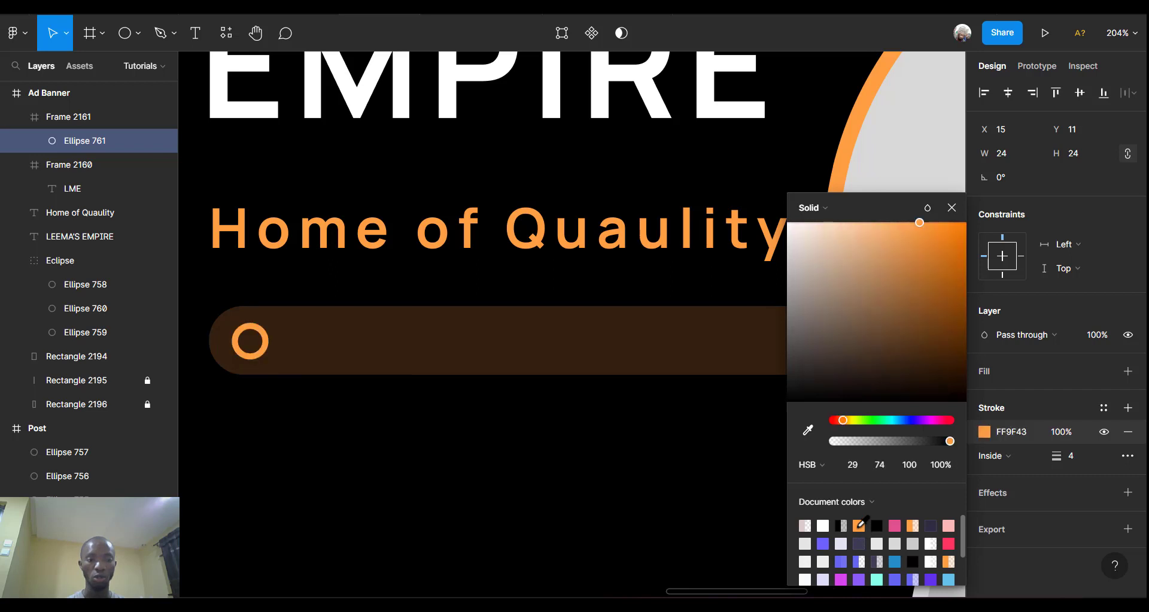
pyautogui.click(417, 453)
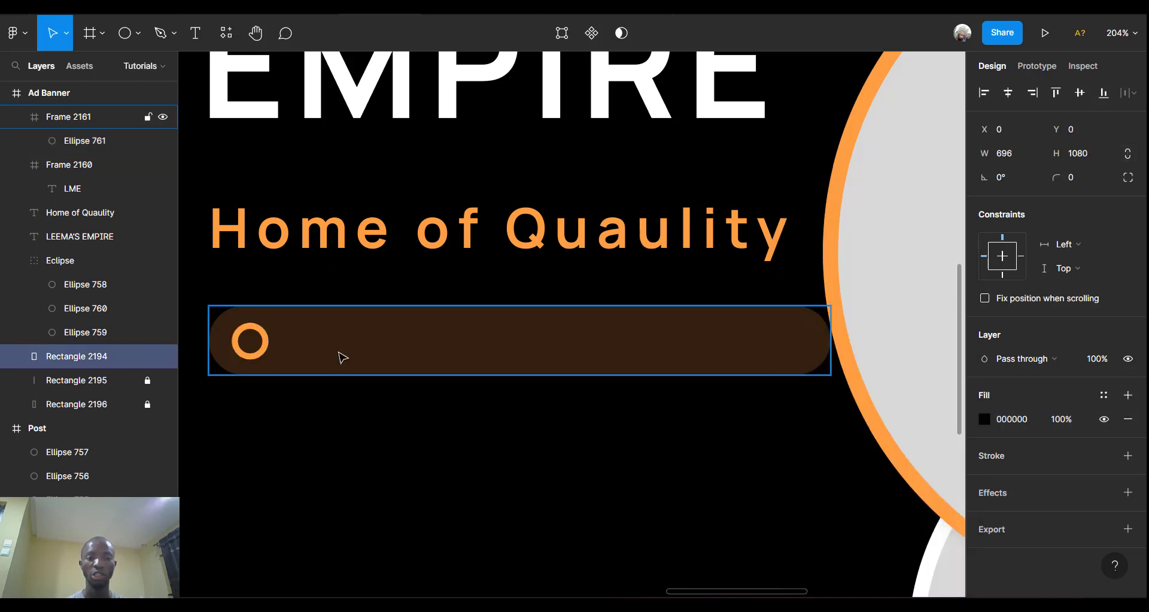
# Add a white text label 'Kitchen Utensils,' inside the brown bar.
pyautogui.click(417, 335)
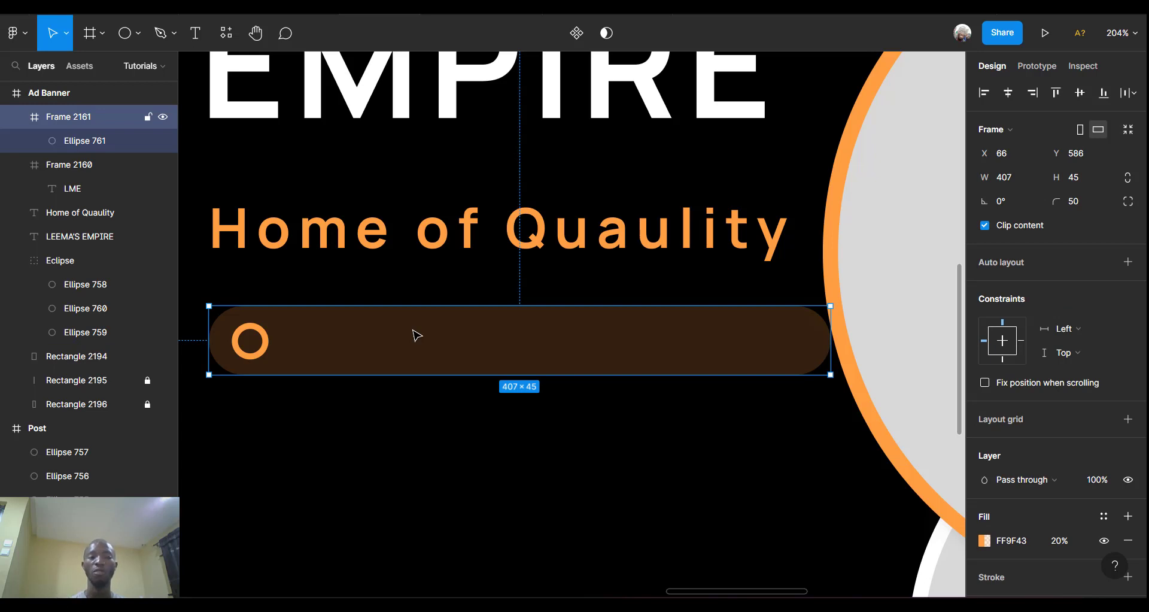
pyautogui.click(196, 35)
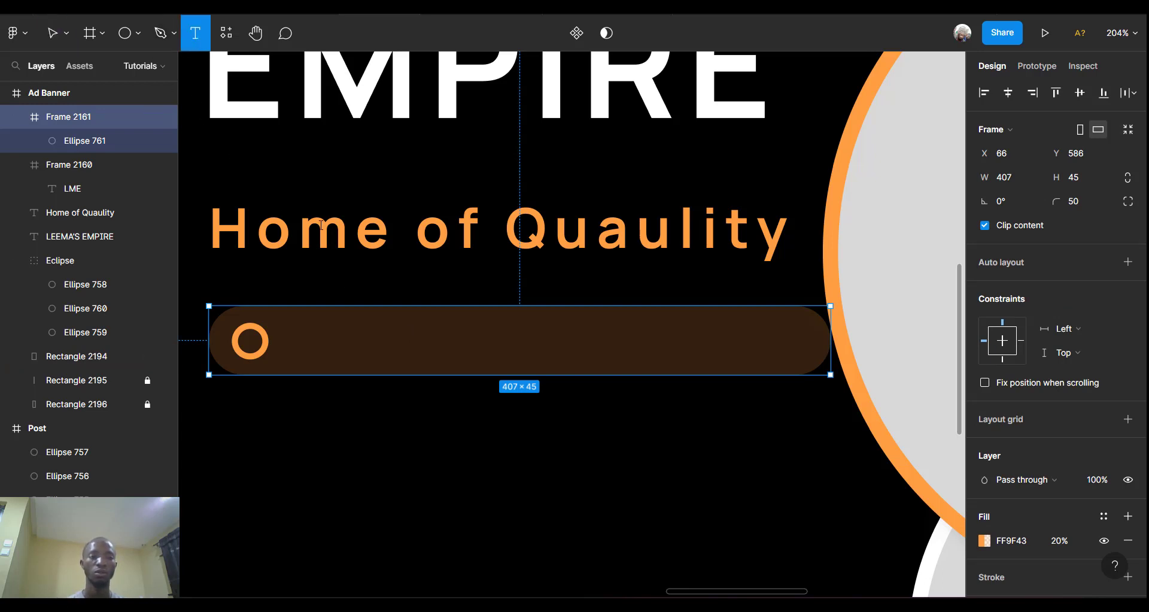
pyautogui.click(311, 323)
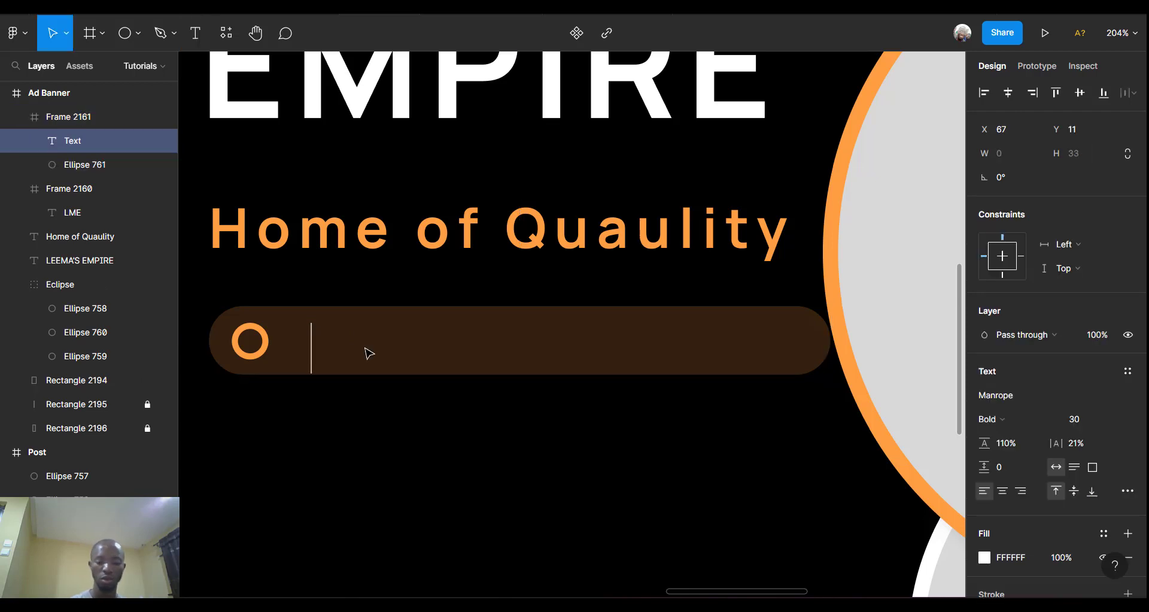
pyautogui.write('Kit')
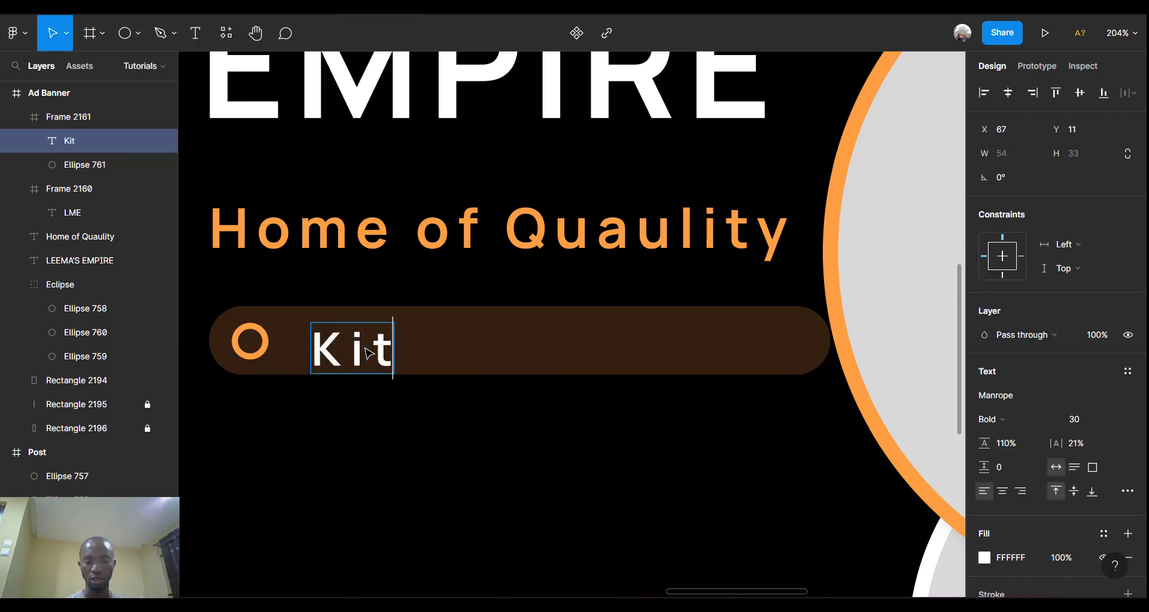
pyautogui.write('chen')
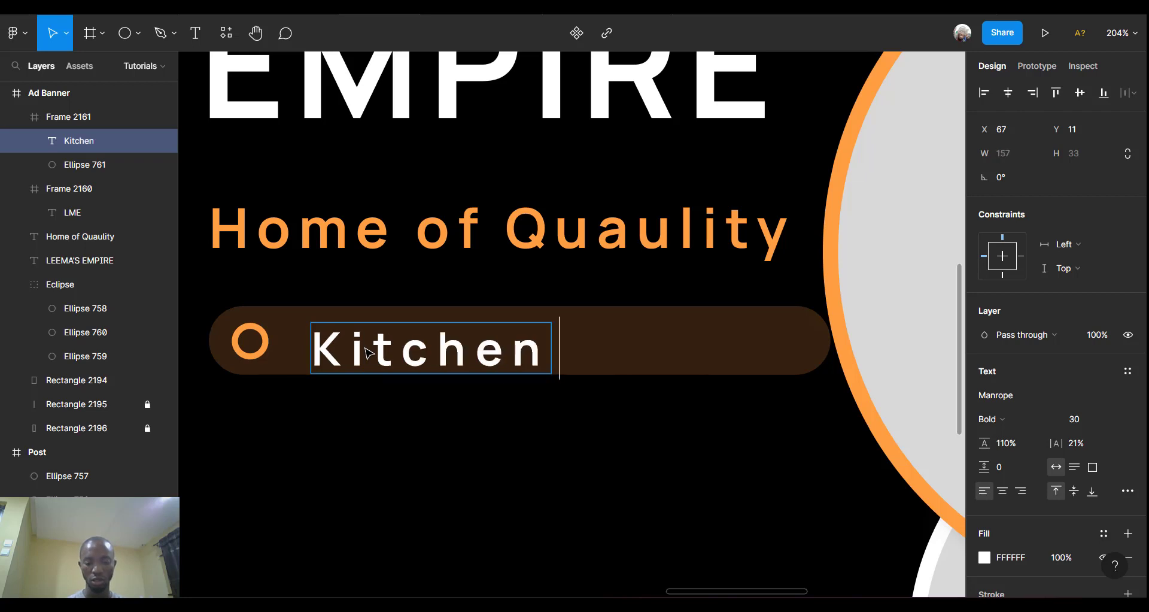
pyautogui.write(' Utensils')
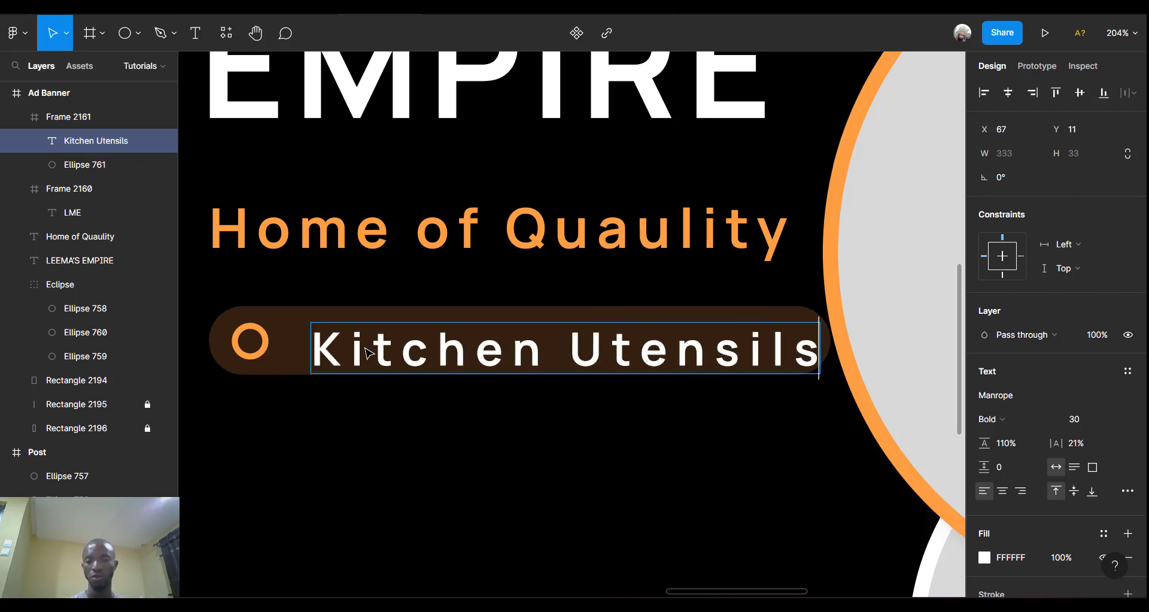
pyautogui.write(',')
# Set the label to font size 24 and centre it vertically in the bar.
pyautogui.hotkey('ctrl', 'a')
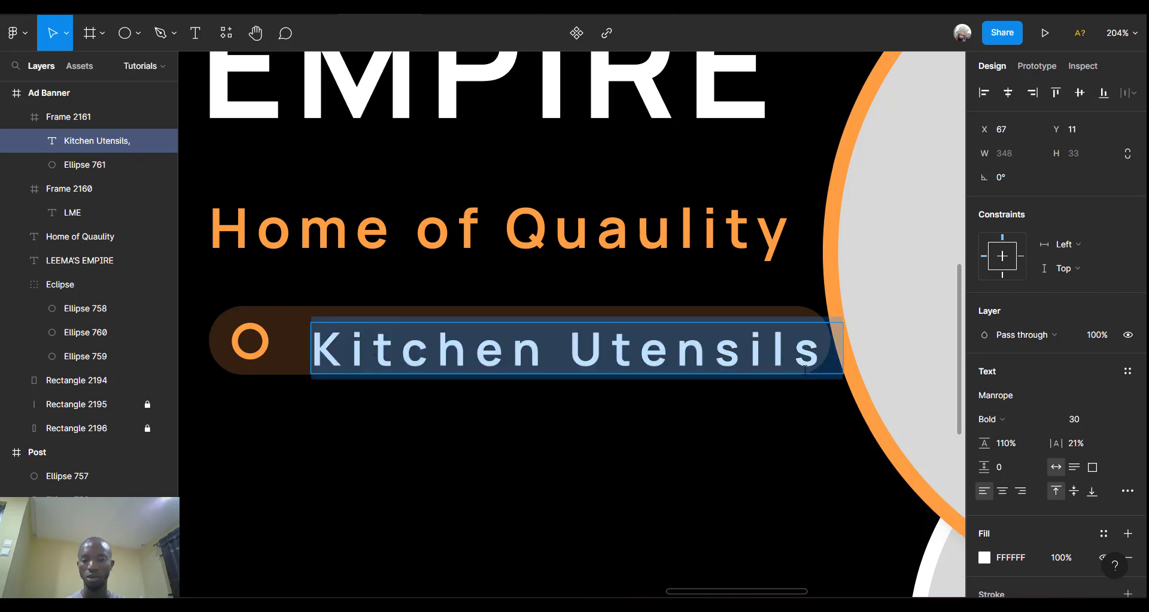
pyautogui.click(1105, 422)
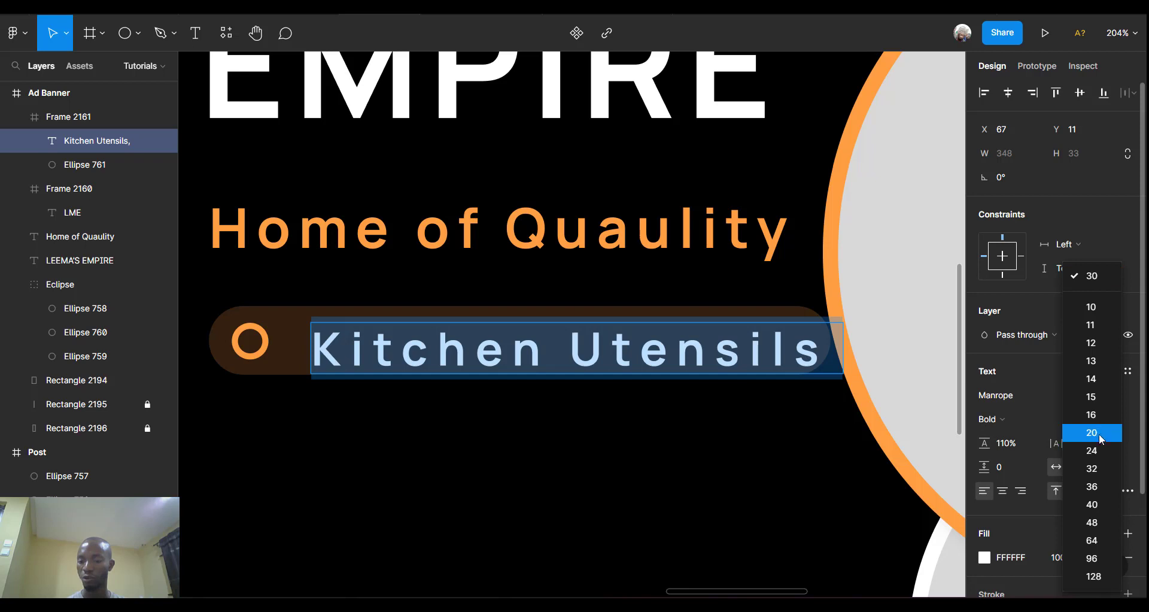
pyautogui.click(1100, 456)
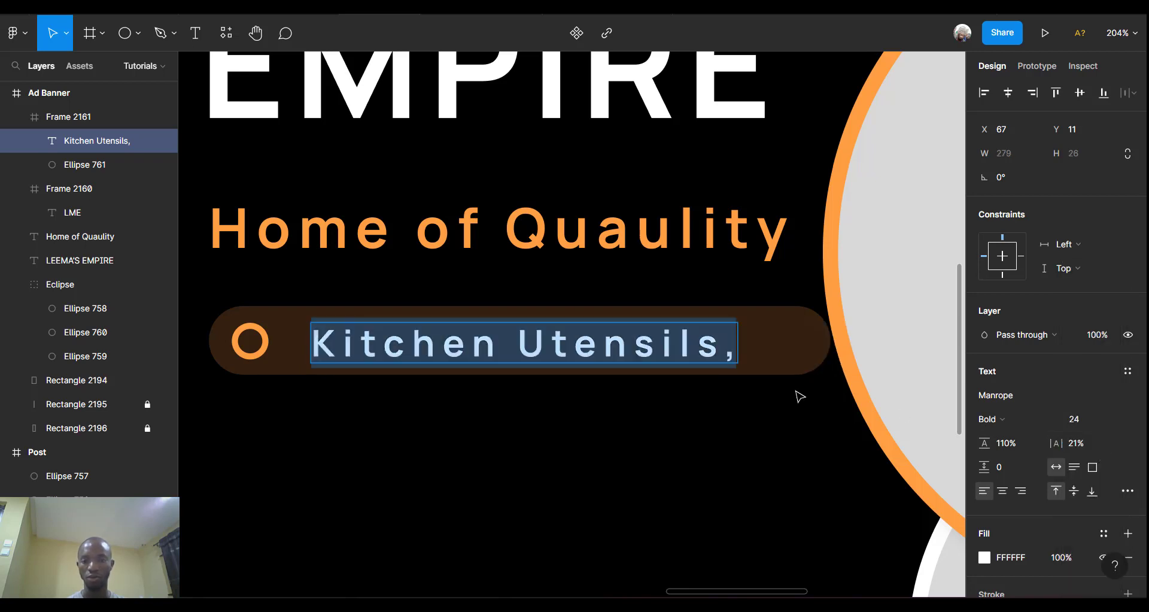
pyautogui.press('Escape')
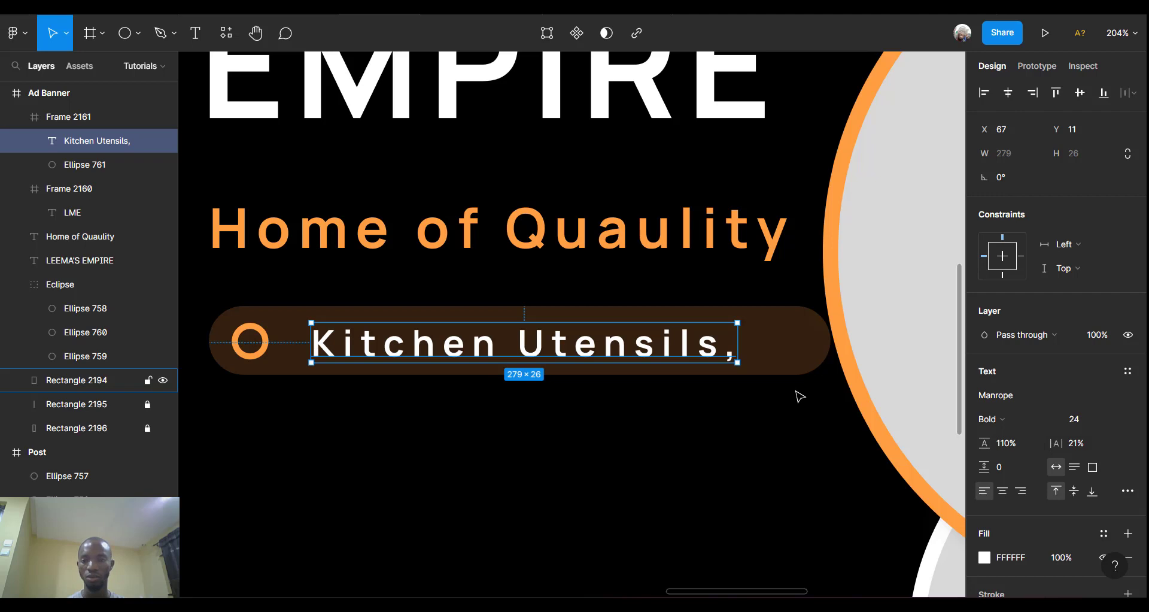
pyautogui.click(1078, 94)
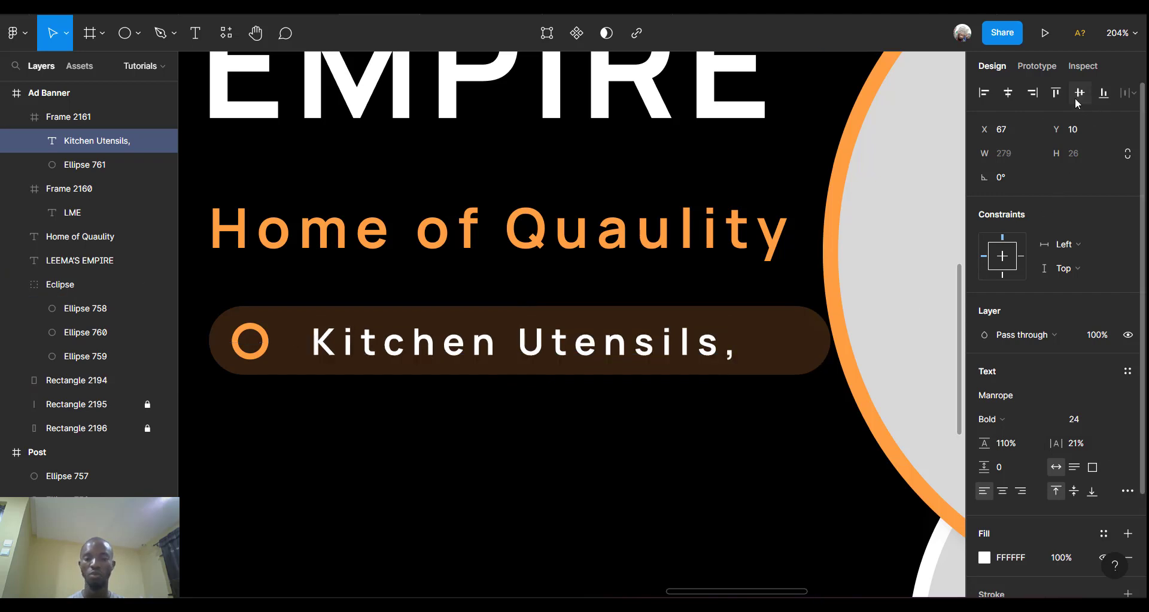
pyautogui.scroll(-3, 648, 301)
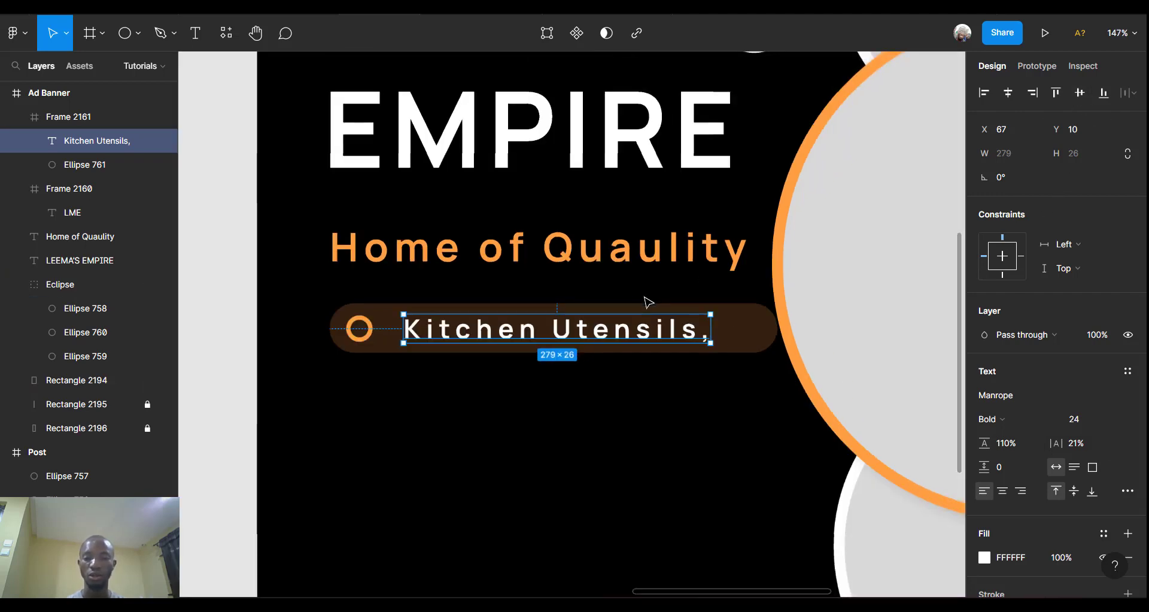
pyautogui.click(705, 490)
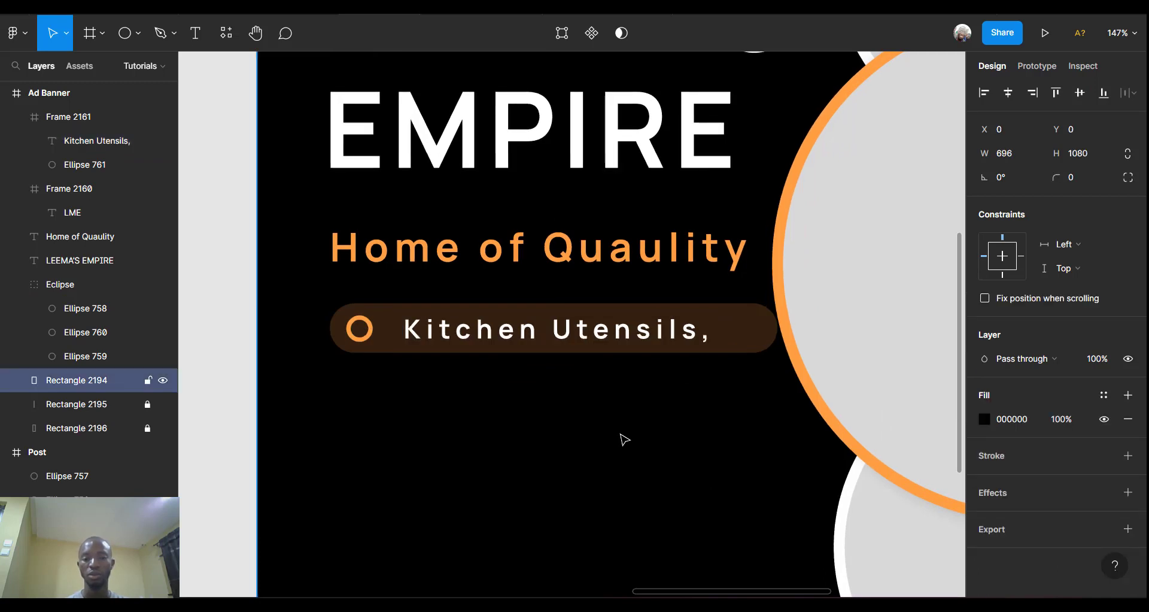
pyautogui.hscroll(3, 623, 439)
pyautogui.scroll(-3, 623, 438)
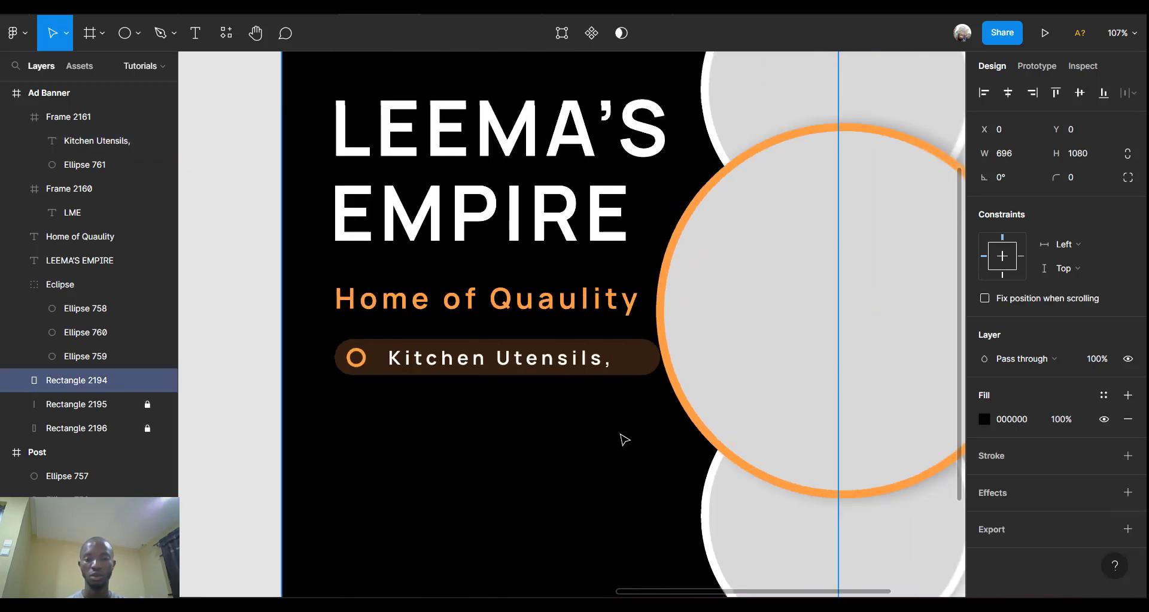
# Duplicate the Kitchen Utensils pill below itself and stack both in an auto layout with 15 spacing.
pyautogui.click(526, 369)
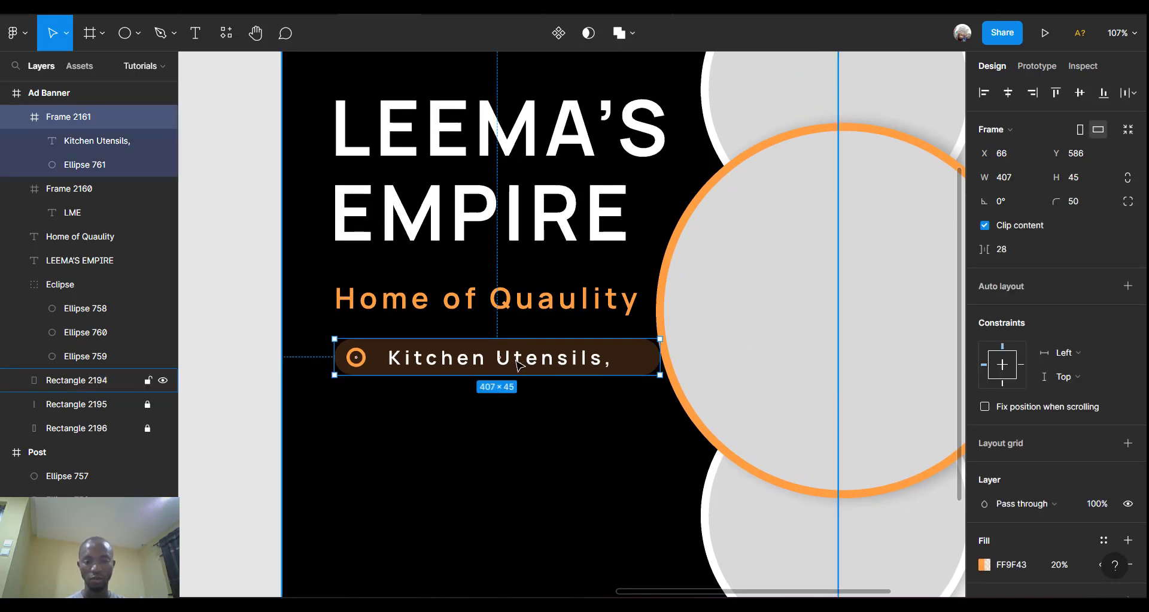
pyautogui.hotkey('ctrl', 'd')
pyautogui.moveTo(519, 363); pyautogui.dragTo(518, 407)
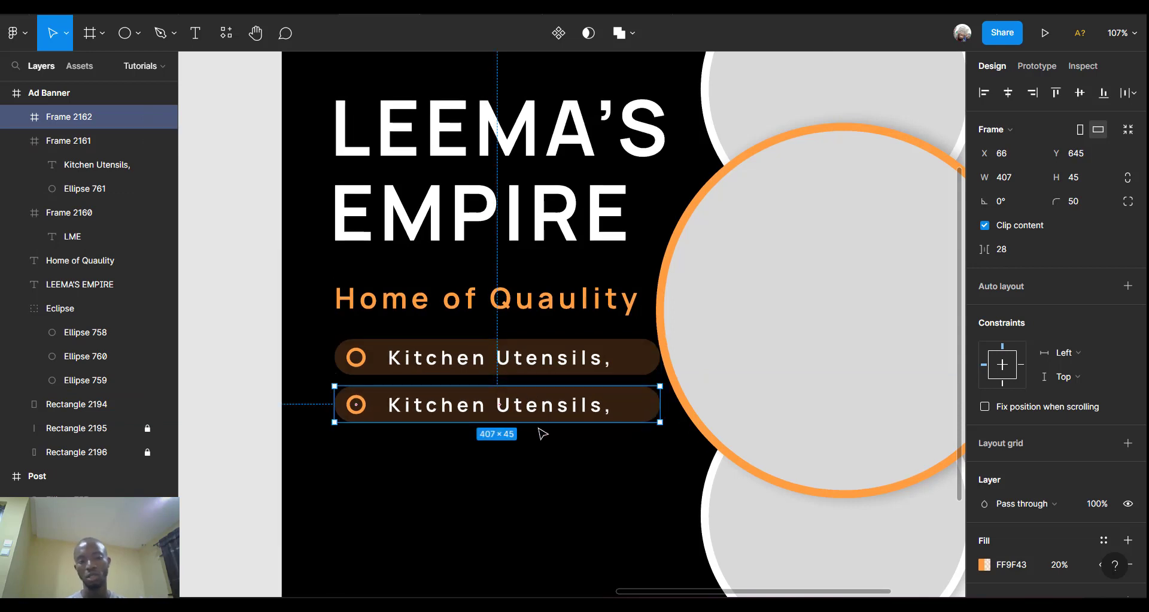
pyautogui.keyDown('shift'); pyautogui.click(516, 371); pyautogui.keyUp('shift')
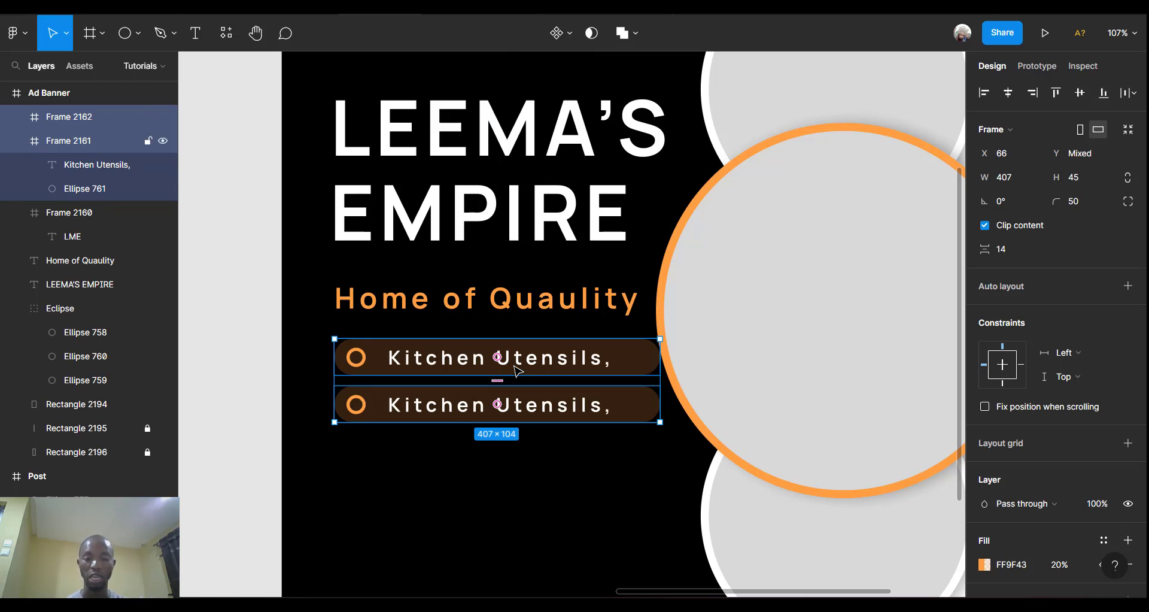
pyautogui.hotkey('shift', 'a')
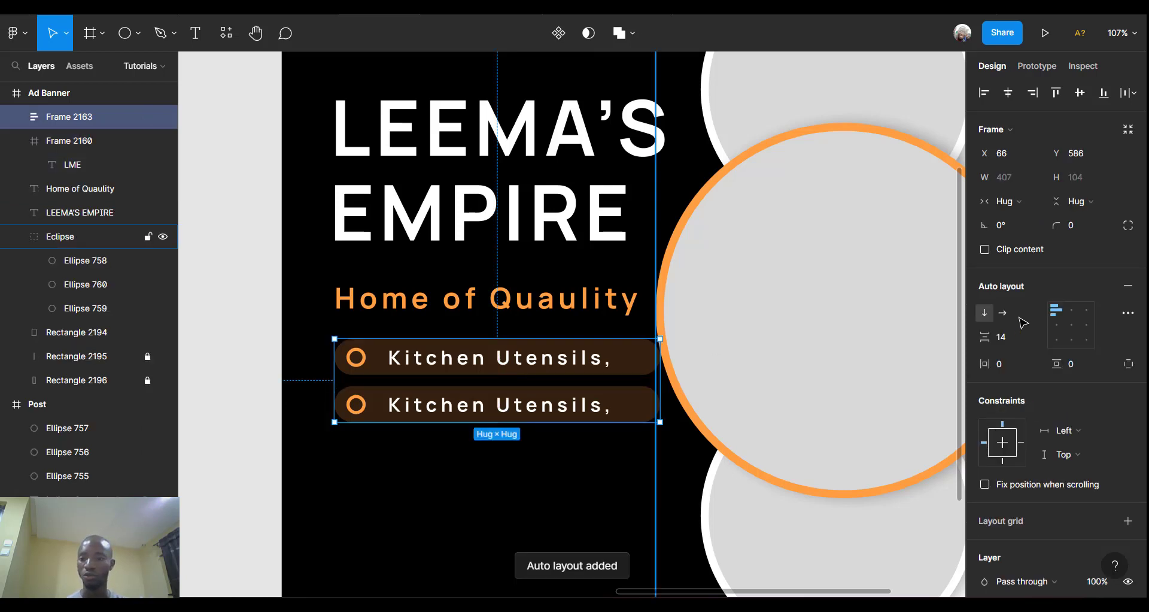
pyautogui.click(1008, 338)
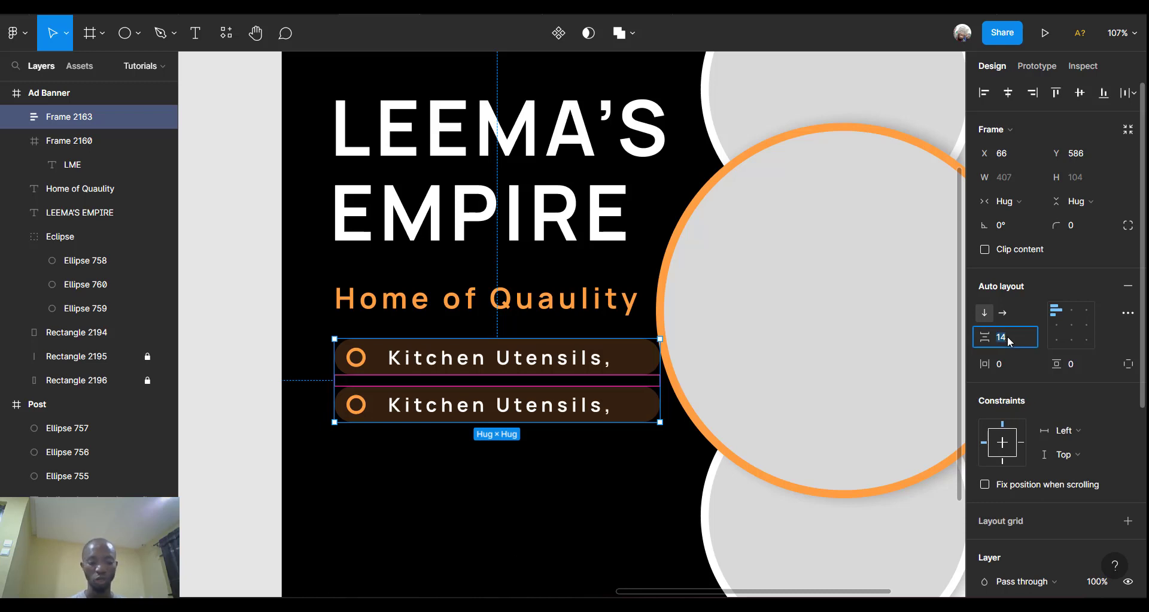
pyautogui.write('1')
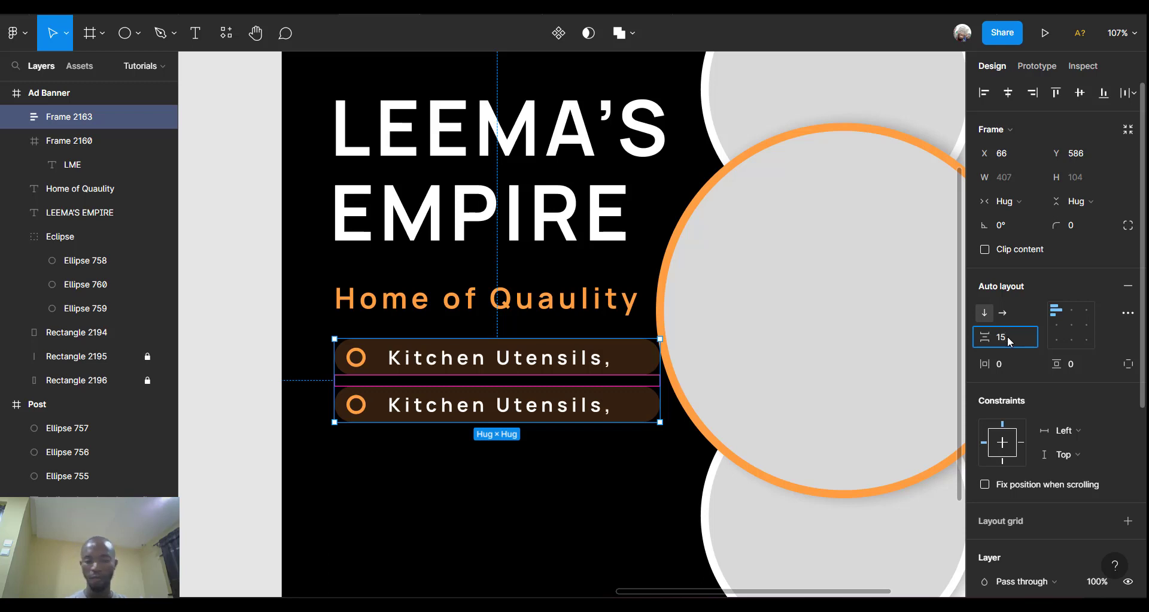
pyautogui.press('Return')
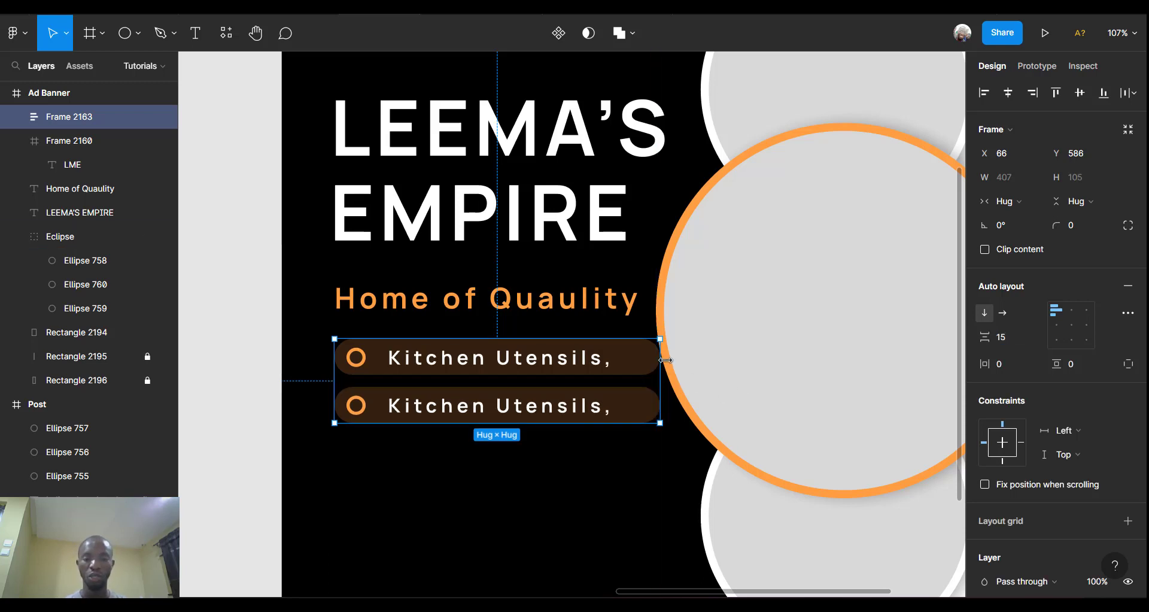
pyautogui.scroll(-4, 671, 367)
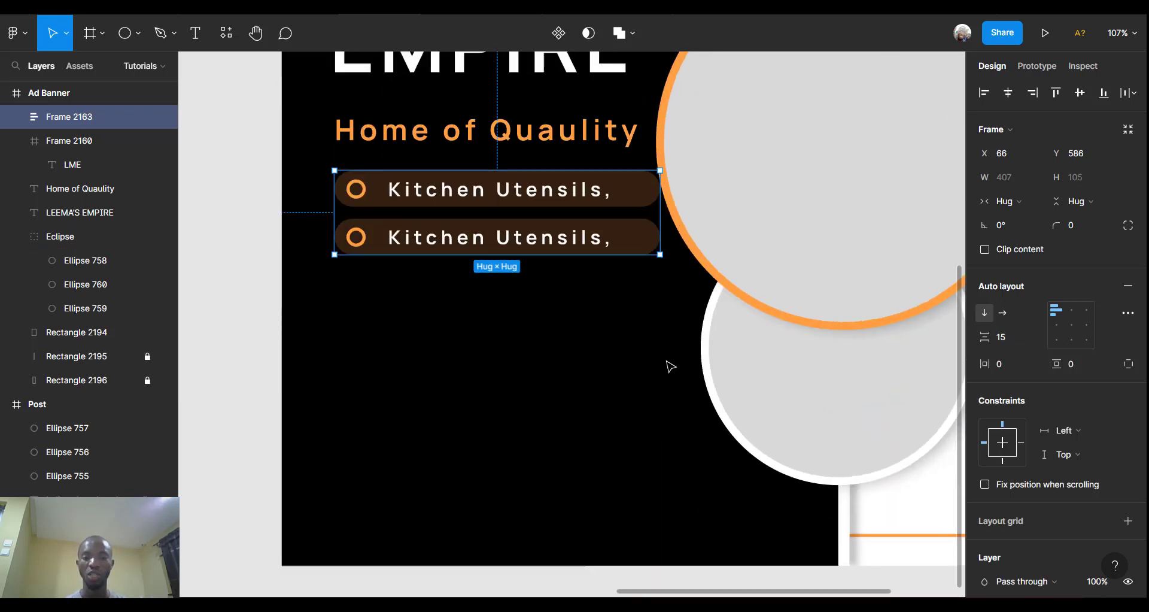
# Duplicate the second pill until the list holds five Kitchen Utensils rows.
pyautogui.doubleClick(546, 232)
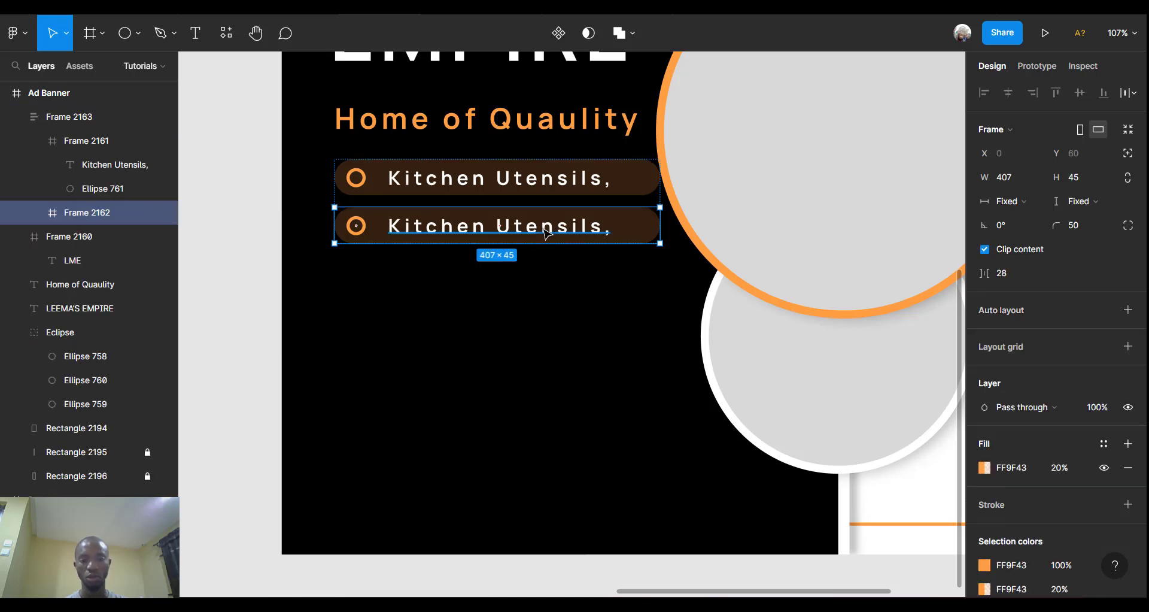
pyautogui.hotkey('ctrl', 'd')
pyautogui.hotkey('ctrl', 'd')
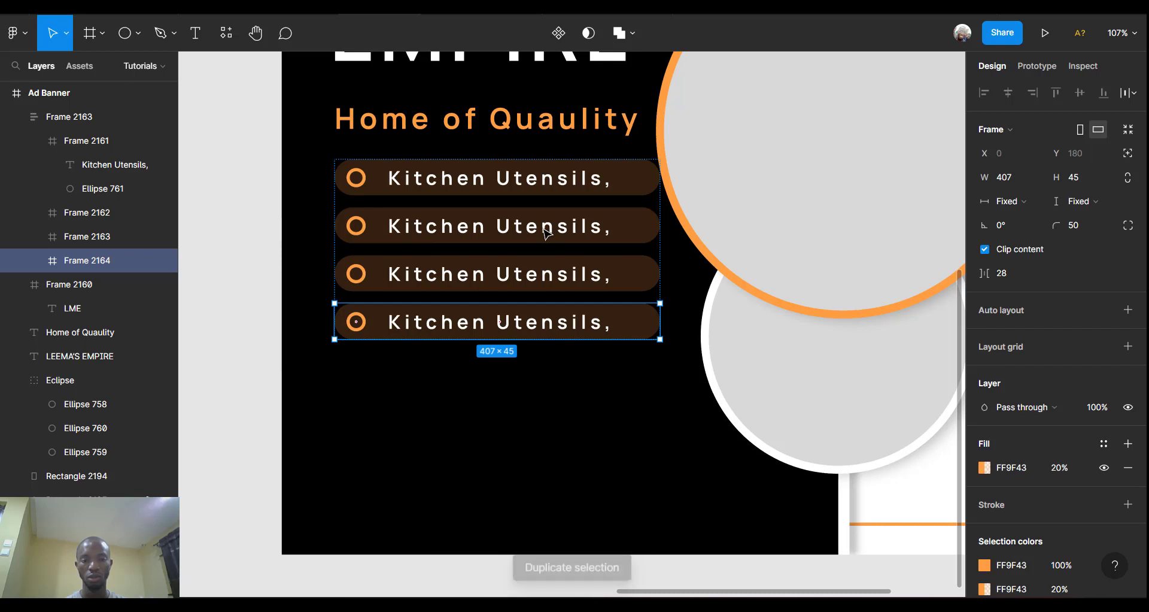
pyautogui.scroll(-3, 537, 329)
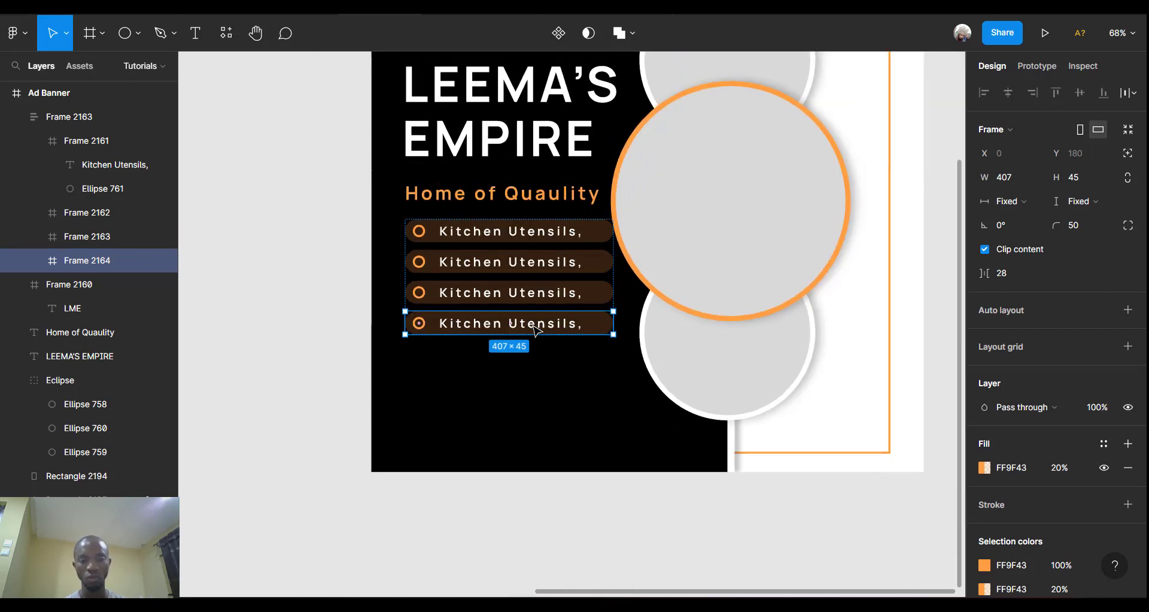
pyautogui.hotkey('ctrl', 'd')
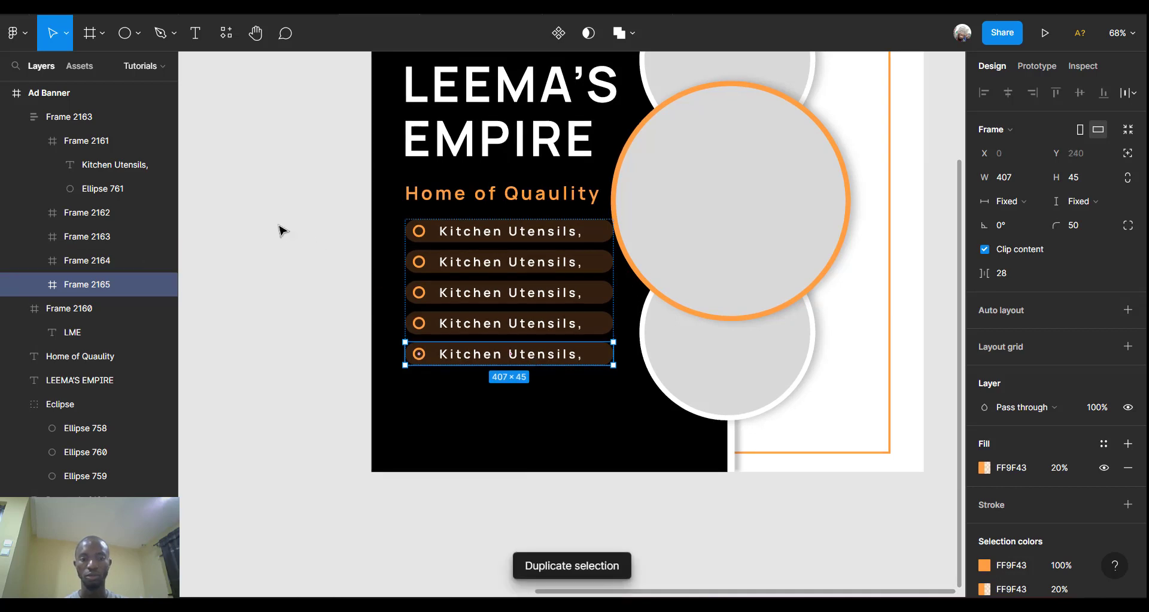
pyautogui.press('Escape')
pyautogui.scroll(3, 672, 285)
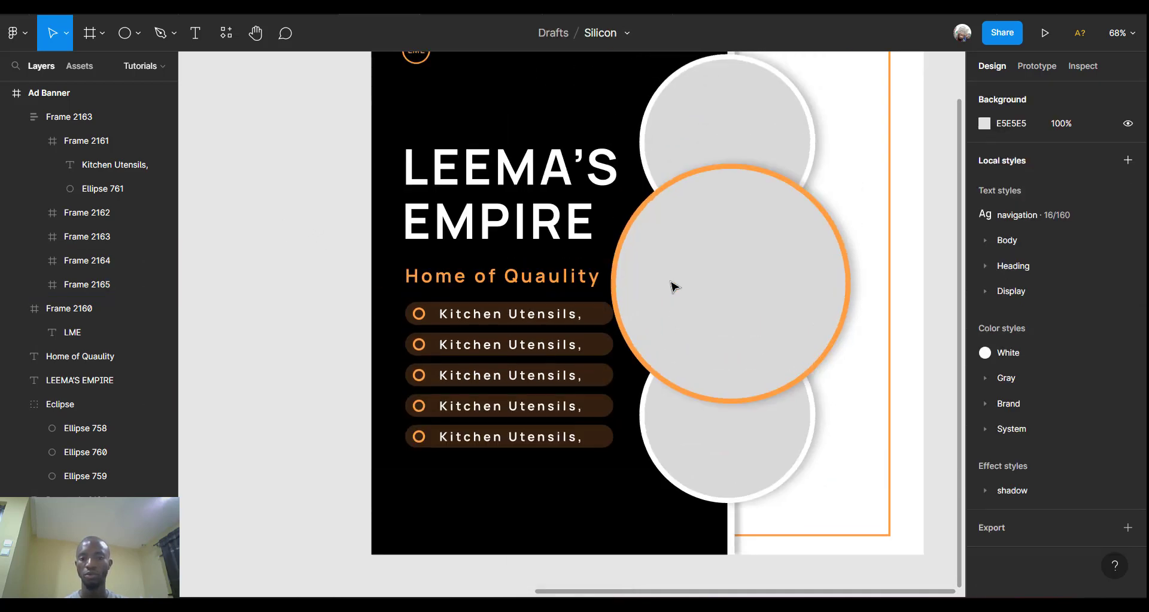
# Scroll to the empty space beneath the five Kitchen Utensils rows and open the shape menu.
pyautogui.hscroll(2, 674, 286)
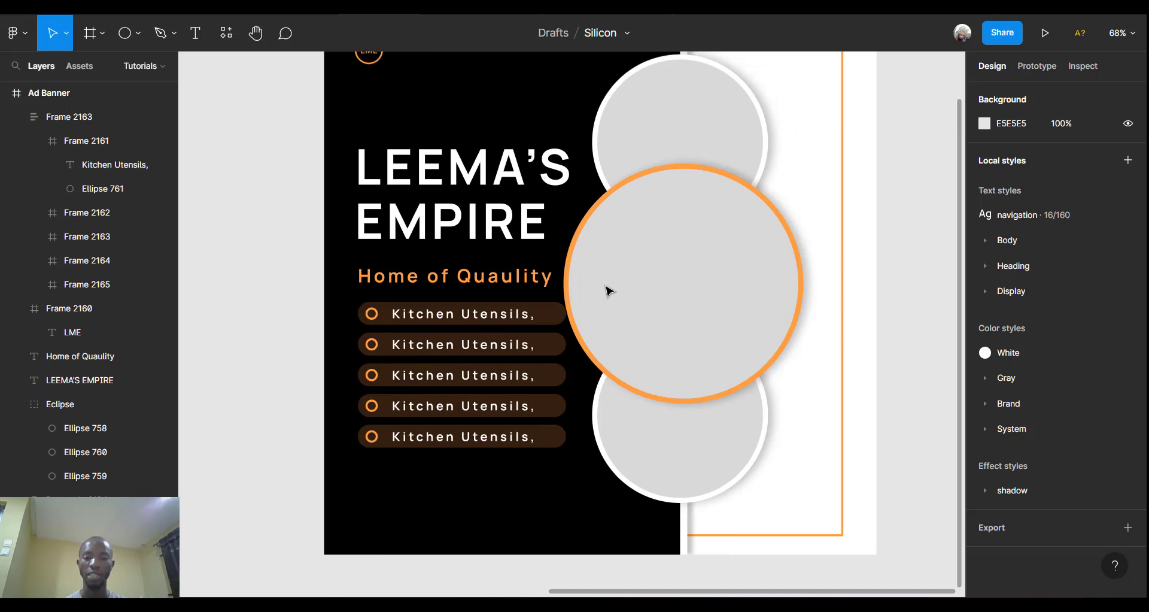
pyautogui.scroll(-5, 523, 296)
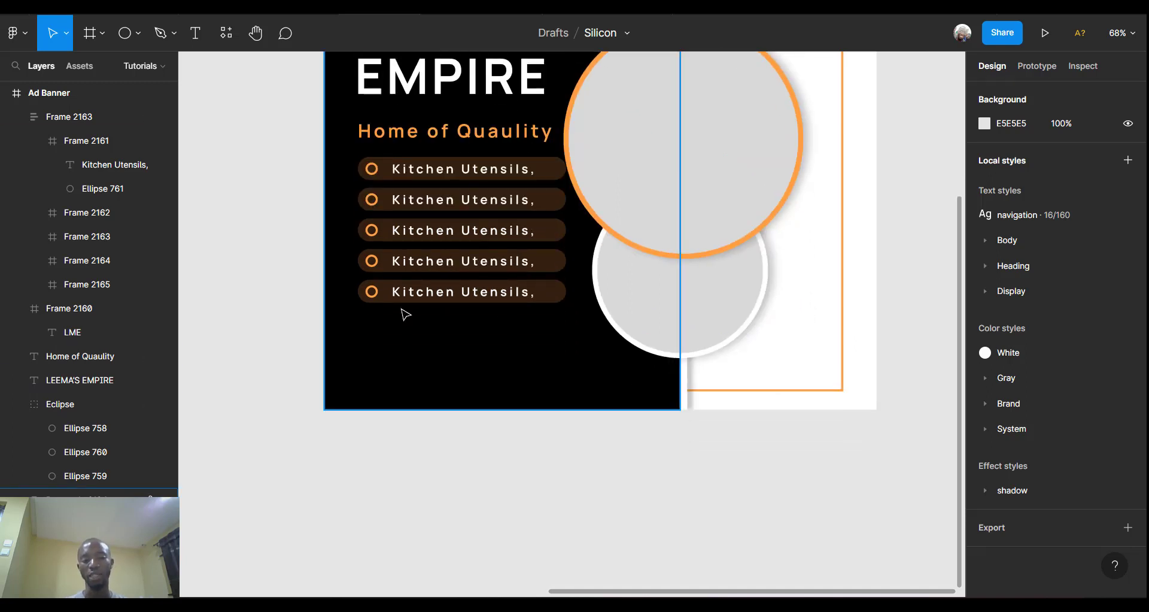
pyautogui.scroll(5, 405, 314)
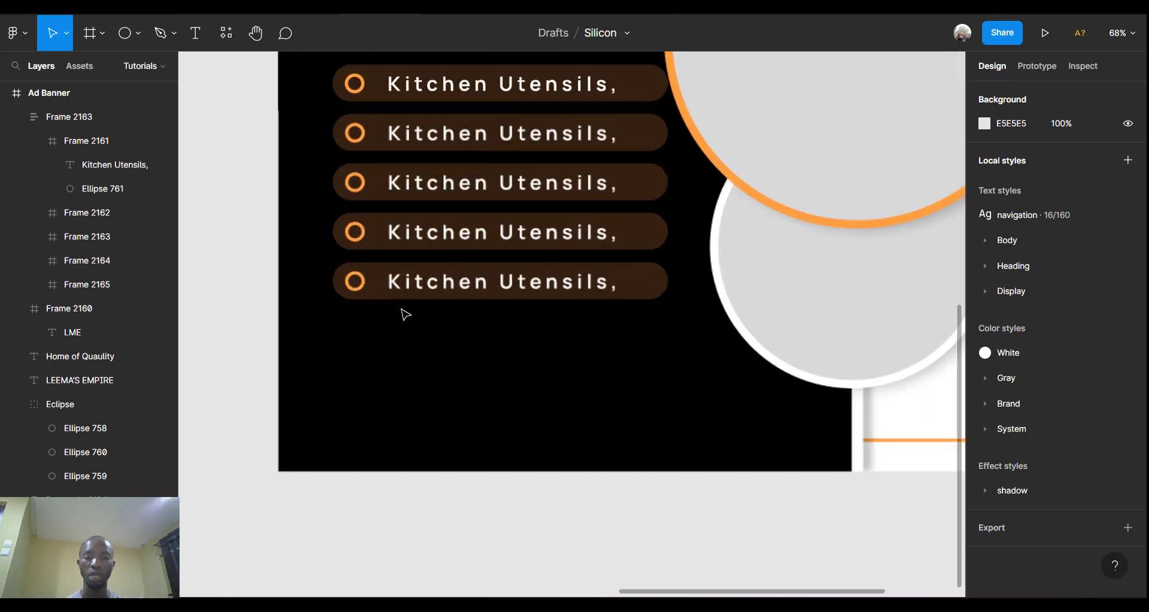
pyautogui.click(139, 35)
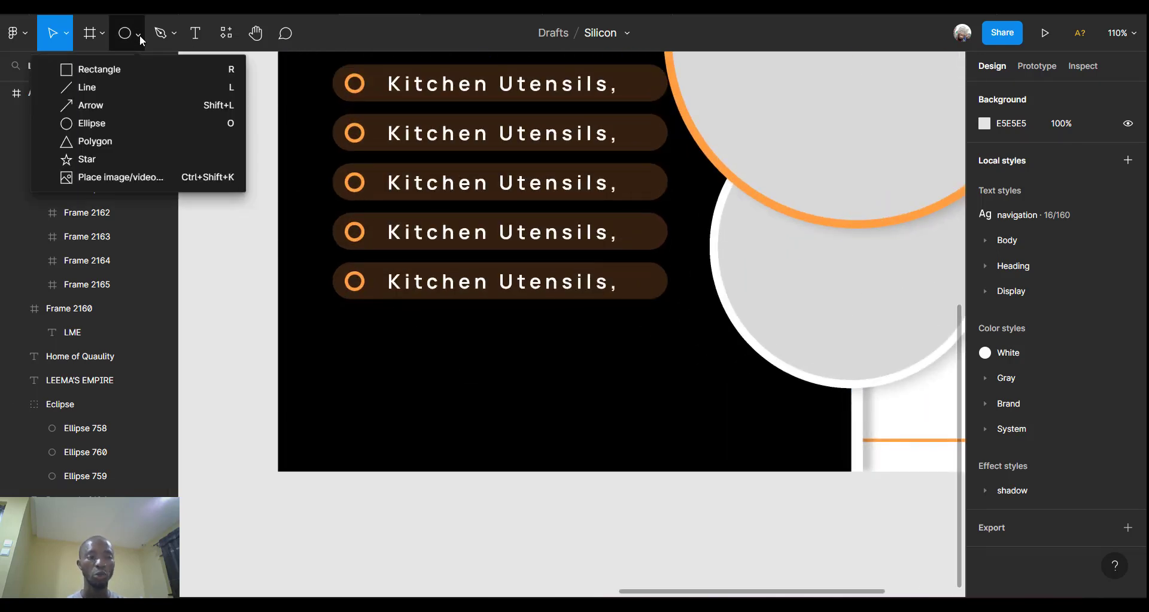
# Draw a small 41×48 rectangle below the Kitchen Utensils rows.
pyautogui.click(112, 75)
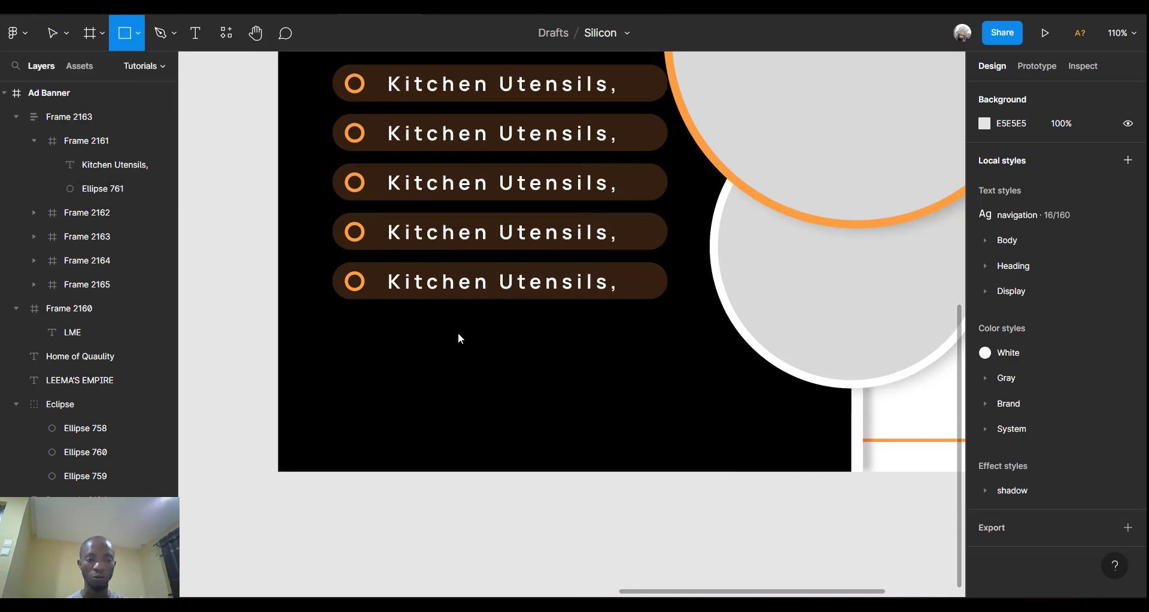
pyautogui.moveTo(343, 348); pyautogui.dragTo(378, 390)
pyautogui.scroll(5, 377, 388)
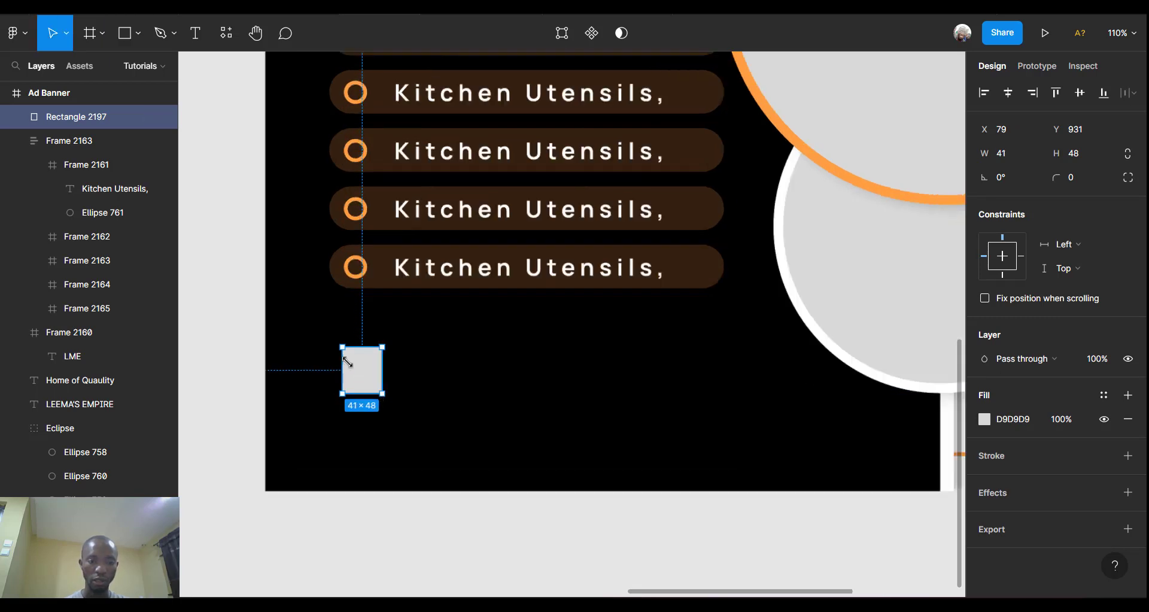
# Round only the rectangle's two left corners to radius 10.
pyautogui.doubleClick(379, 377)
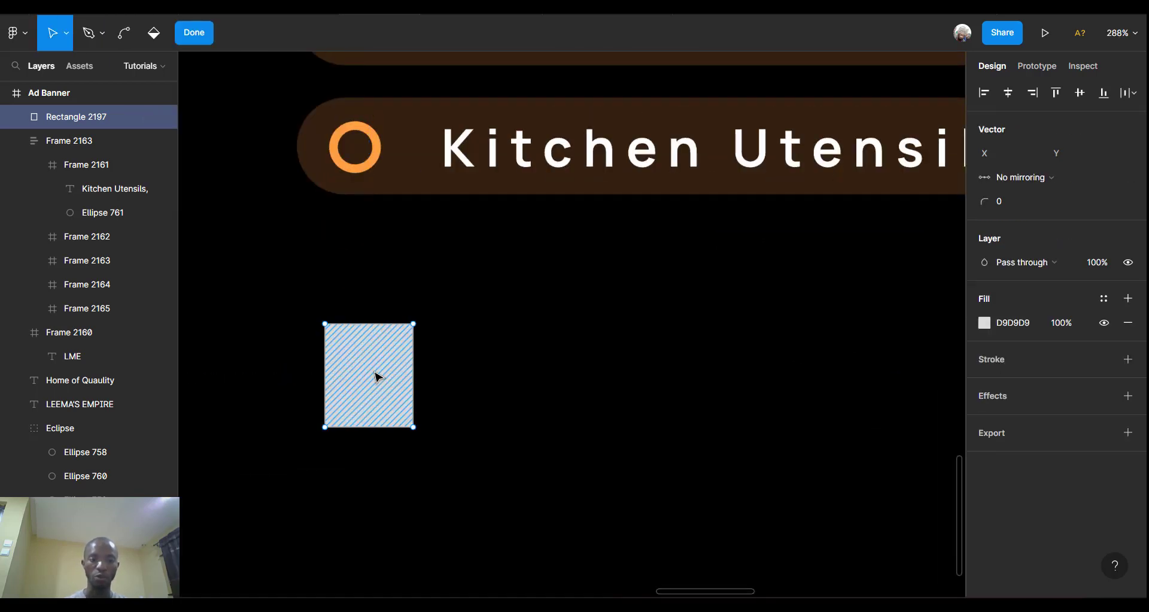
pyautogui.moveTo(308, 315); pyautogui.dragTo(378, 473)
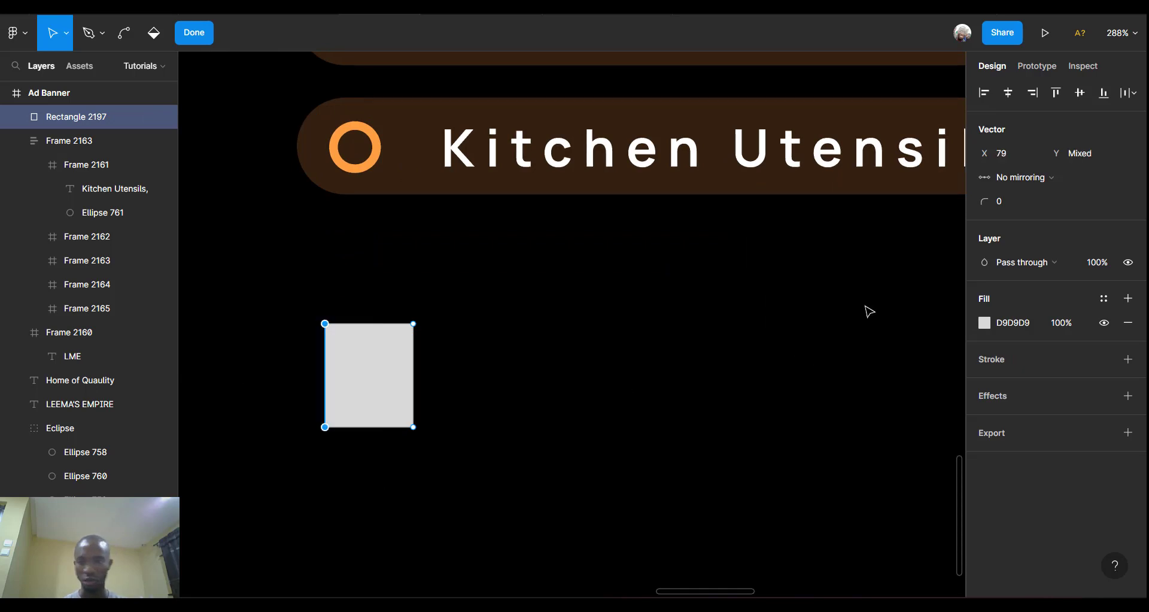
pyautogui.click(1011, 202)
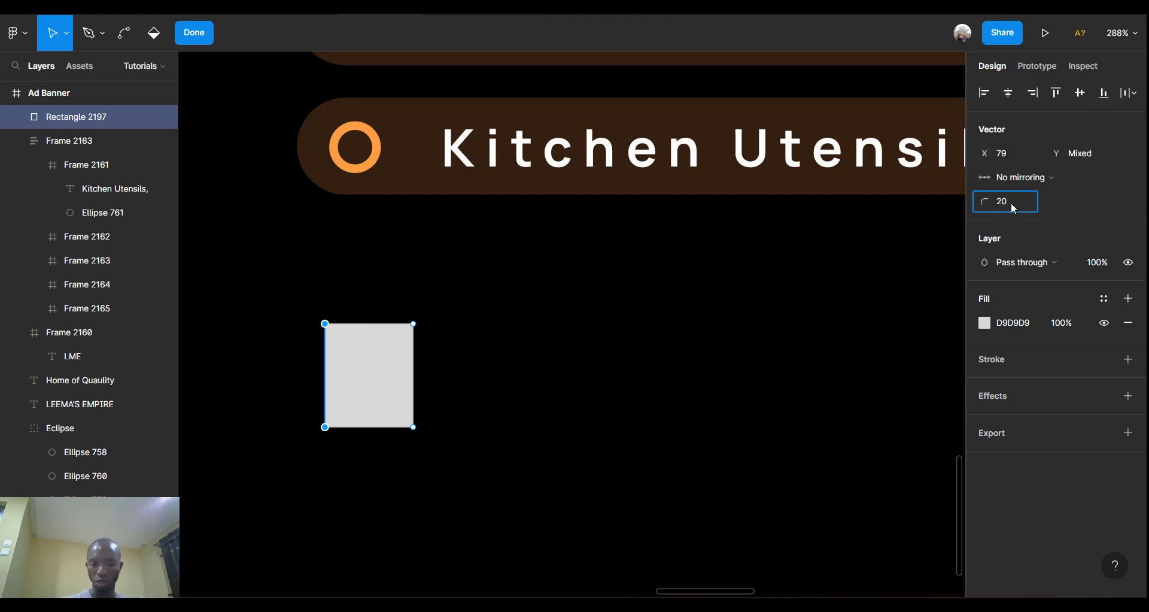
pyautogui.press('Return')
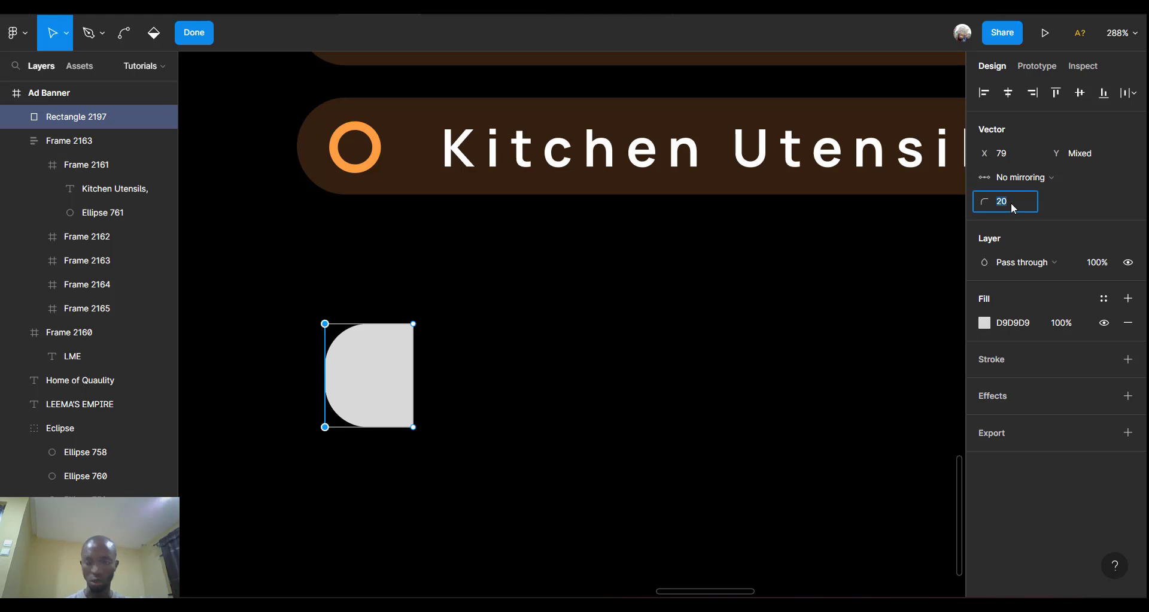
pyautogui.write('10')
pyautogui.press('Return')
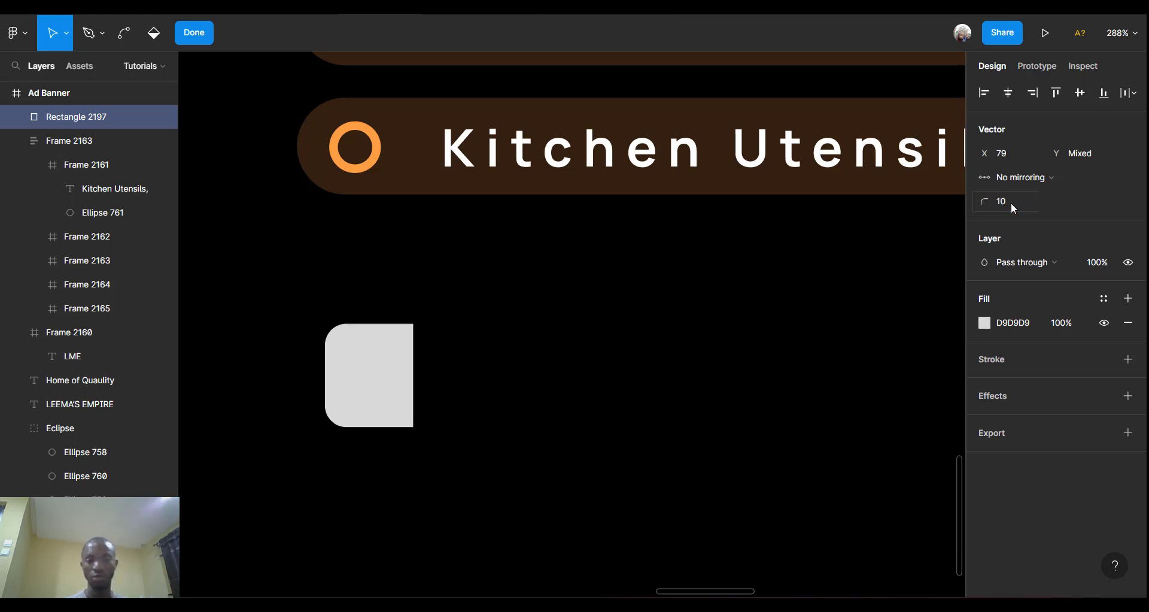
pyautogui.click(400, 393)
pyautogui.press('Escape')
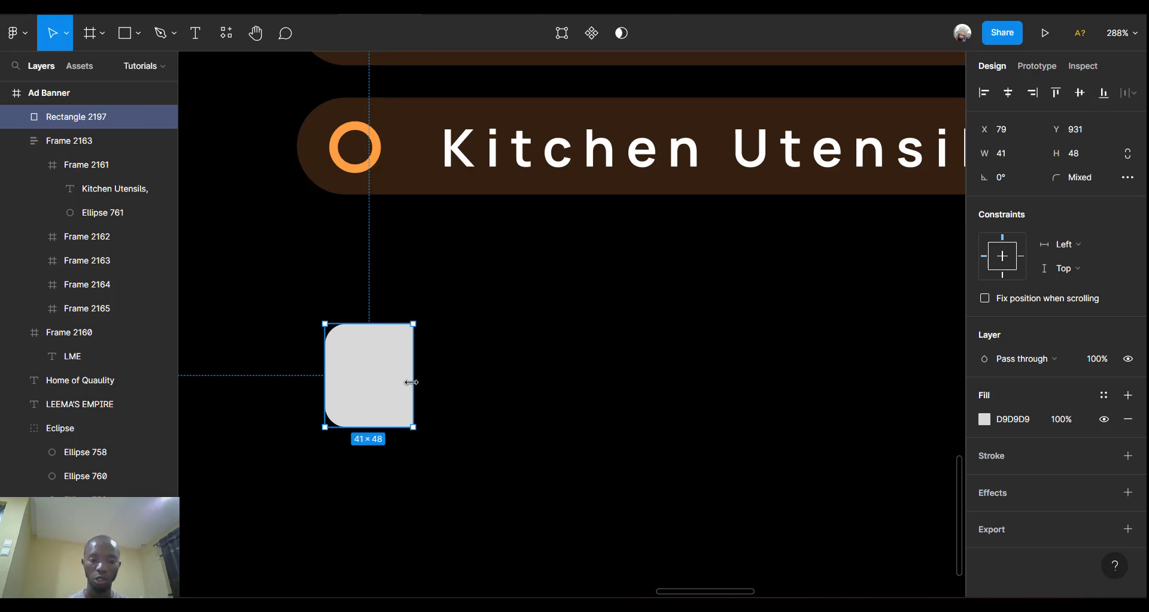
# Narrow the rounded rectangle to W 33 and draw a 5×48 bar just right of it.
pyautogui.moveTo(411, 381); pyautogui.dragTo(396, 381)
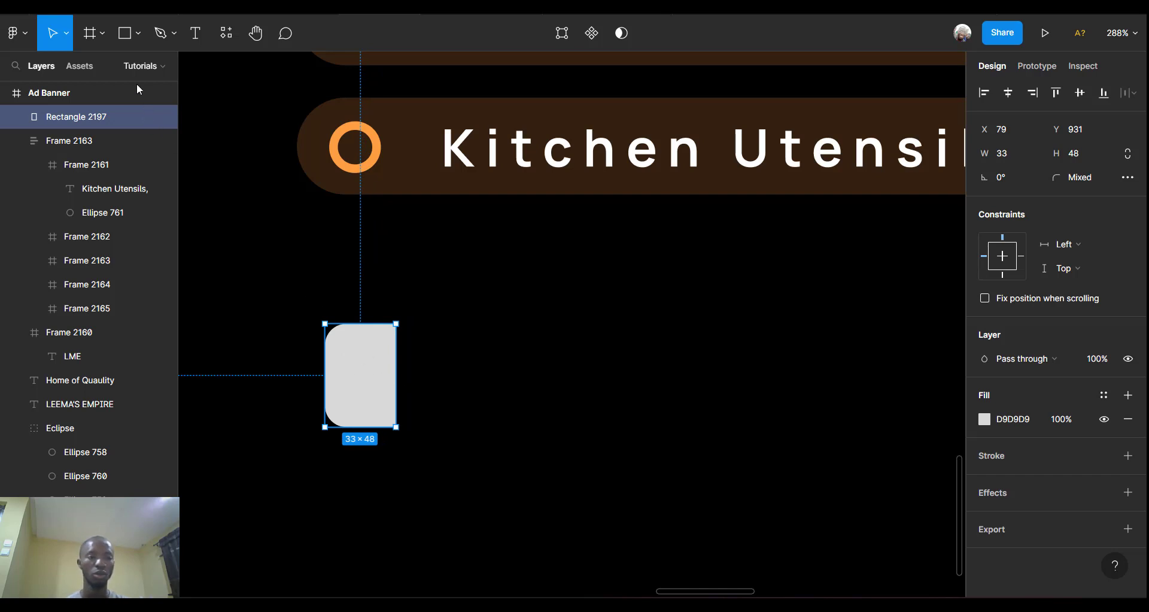
pyautogui.click(125, 33)
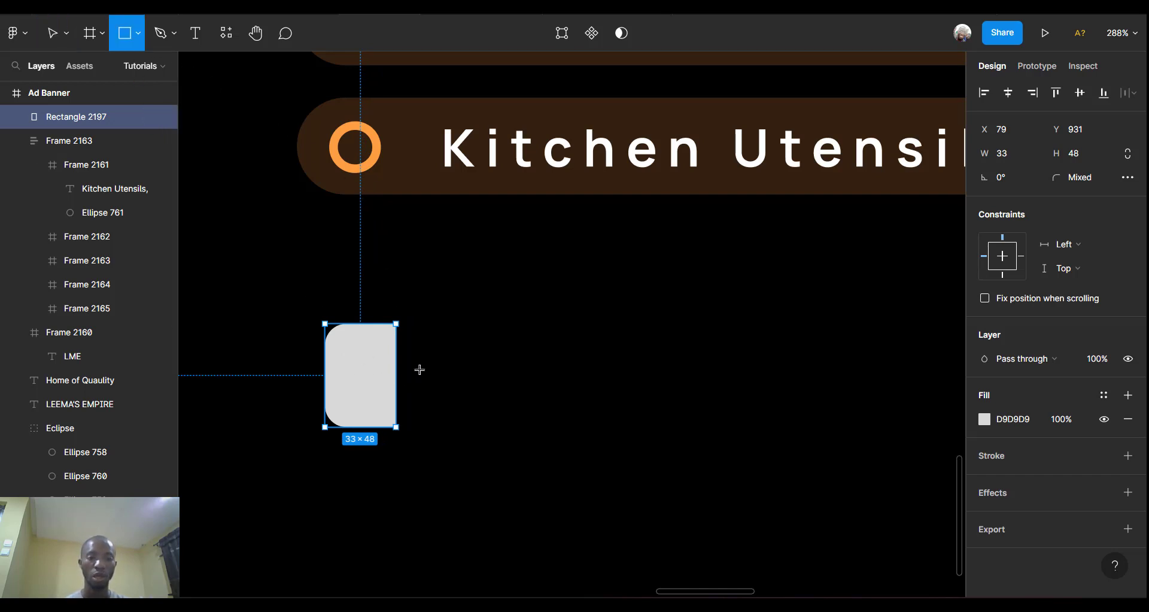
pyautogui.moveTo(402, 323)
pyautogui.mouseDown()
pyautogui.moveTo(429, 400)
pyautogui.moveTo(420, 433)
pyautogui.mouseUp()
pyautogui.scroll(5, 418, 426)
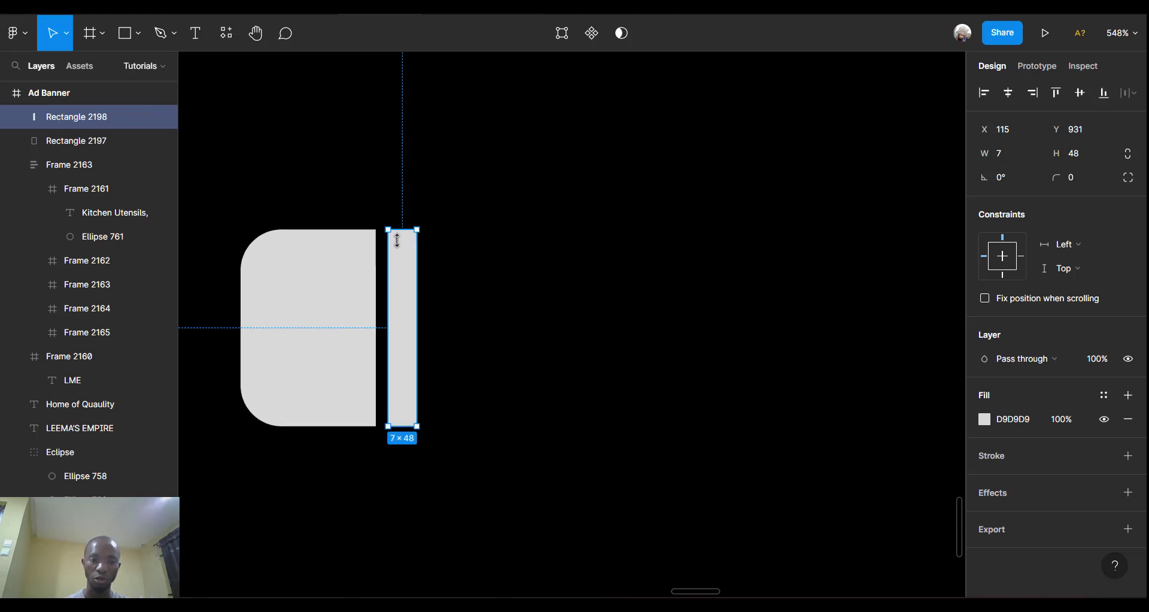
pyautogui.moveTo(396, 240); pyautogui.dragTo(397, 230)
pyautogui.moveTo(420, 322); pyautogui.dragTo(409, 323)
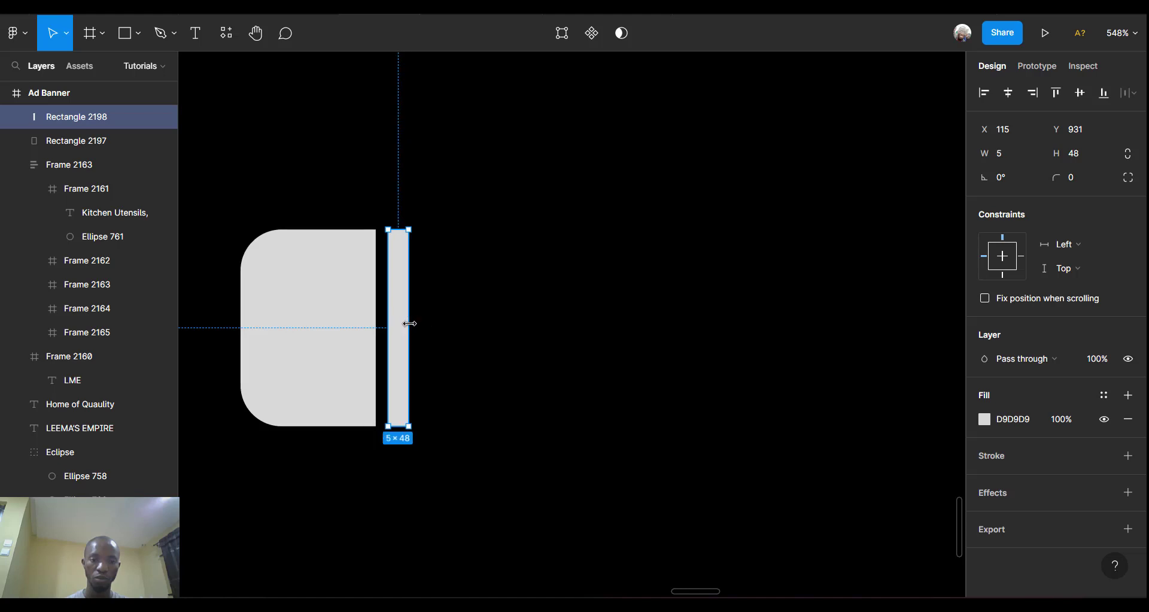
# Fill both the rounded rectangle and the thin bar with orange FF9F43.
pyautogui.keyDown('shift'); pyautogui.click(311, 332); pyautogui.keyUp('shift')
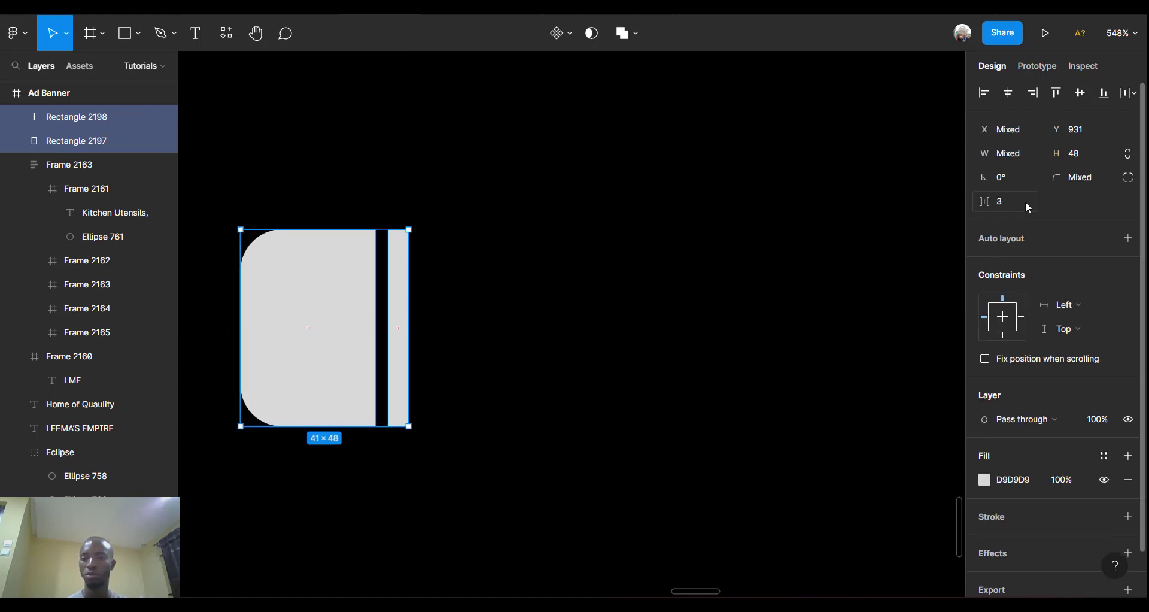
pyautogui.click(986, 480)
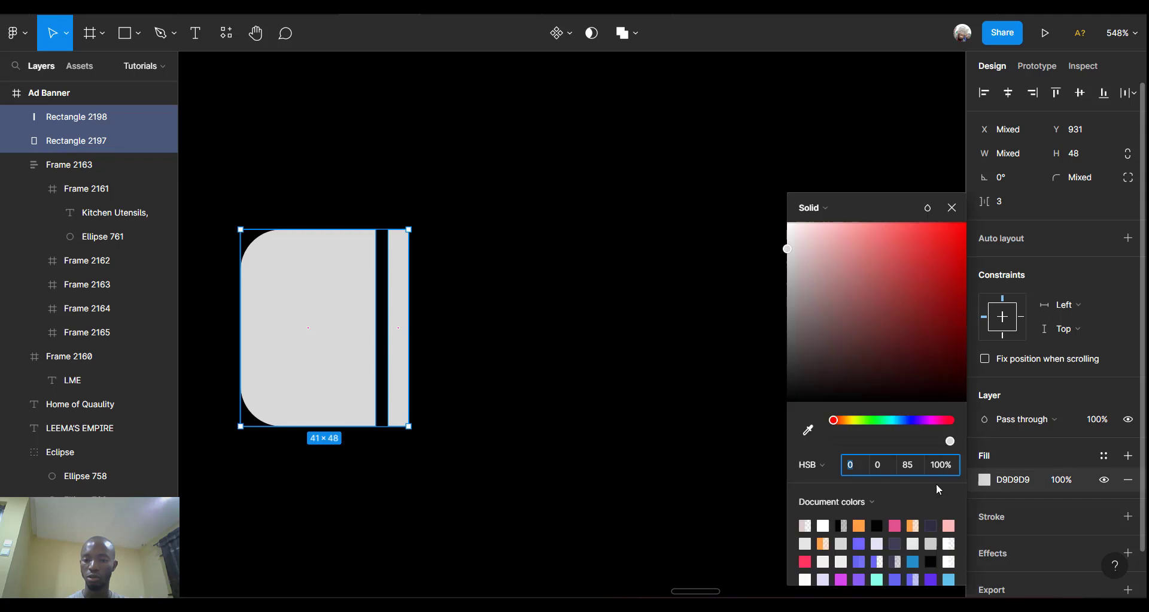
pyautogui.click(860, 525)
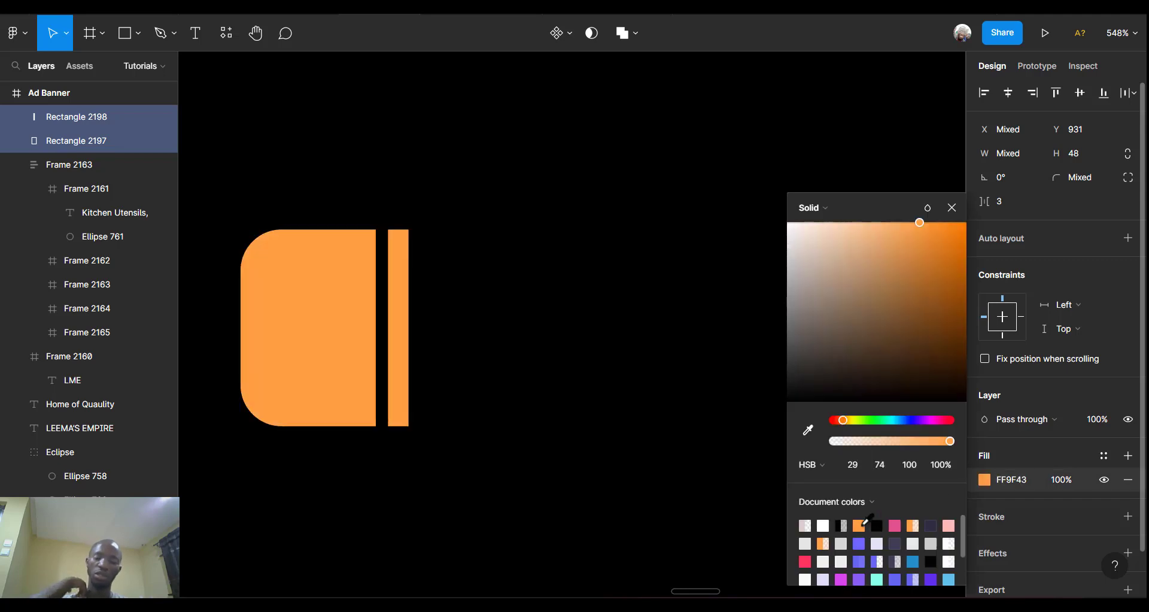
pyautogui.click(562, 306)
pyautogui.scroll(-5, 563, 306)
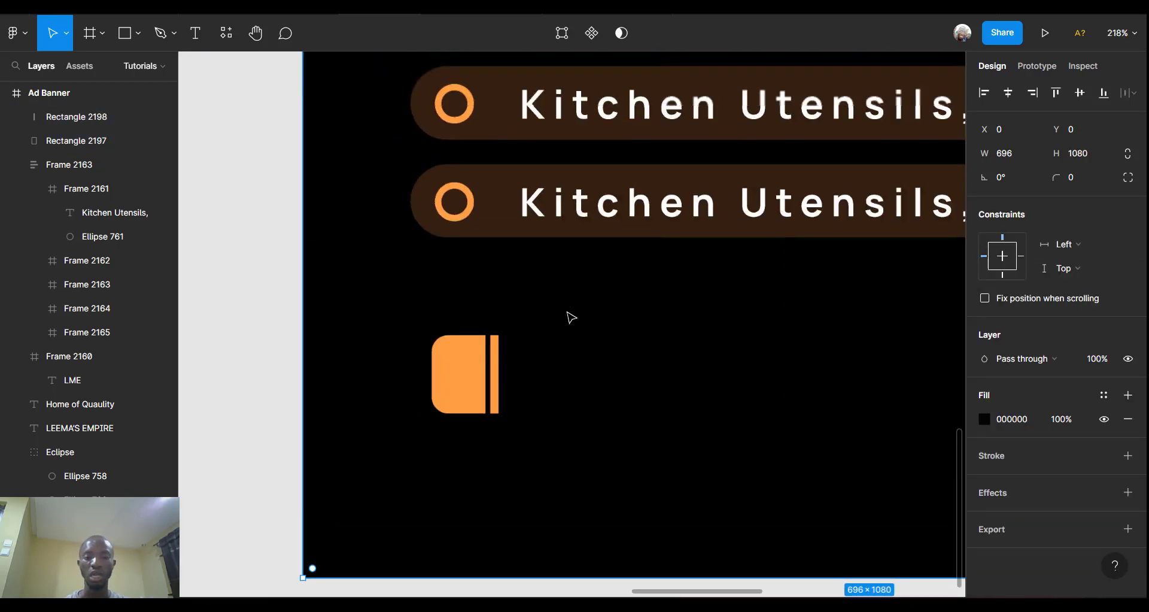
pyautogui.scroll(2, 567, 312)
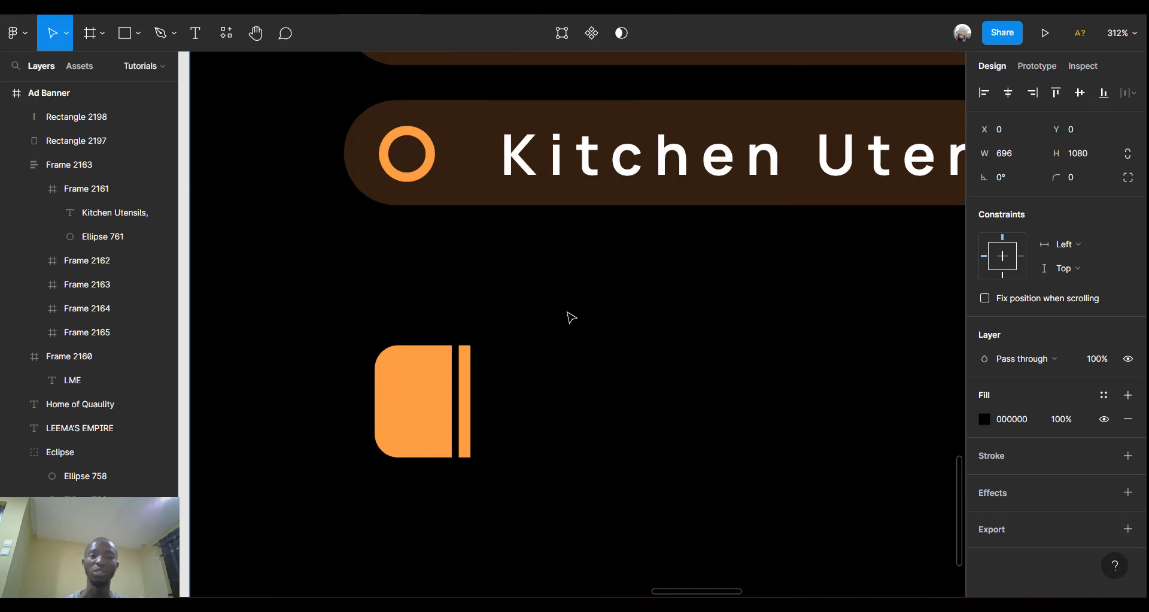
# Type the FOR MORE INFORMATION label to the right of the orange shape.
pyautogui.click(195, 33)
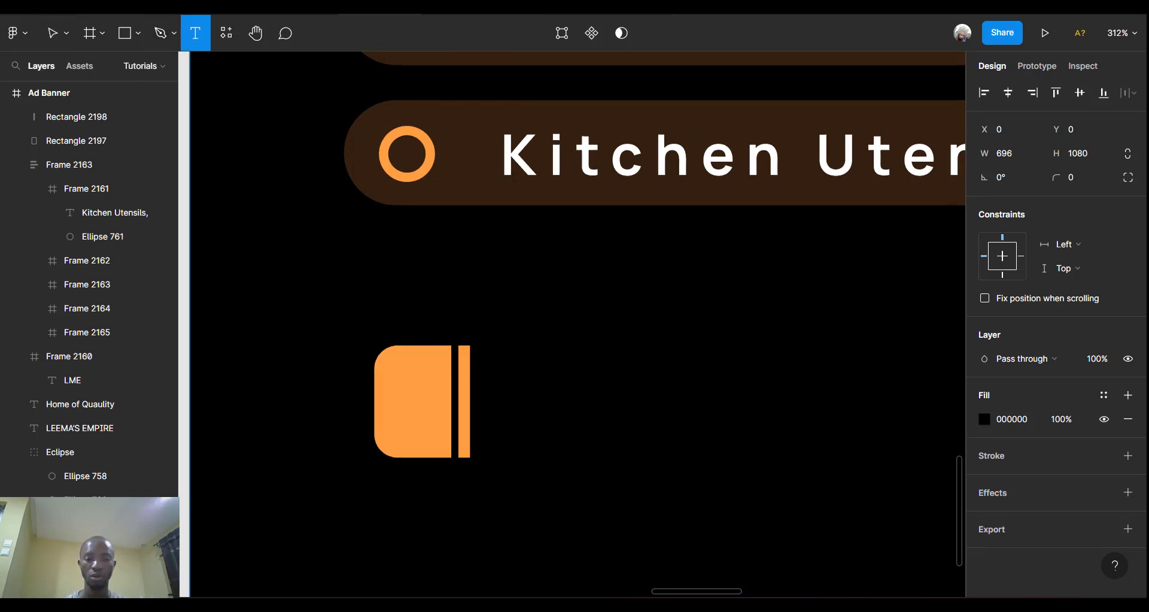
pyautogui.click(496, 376)
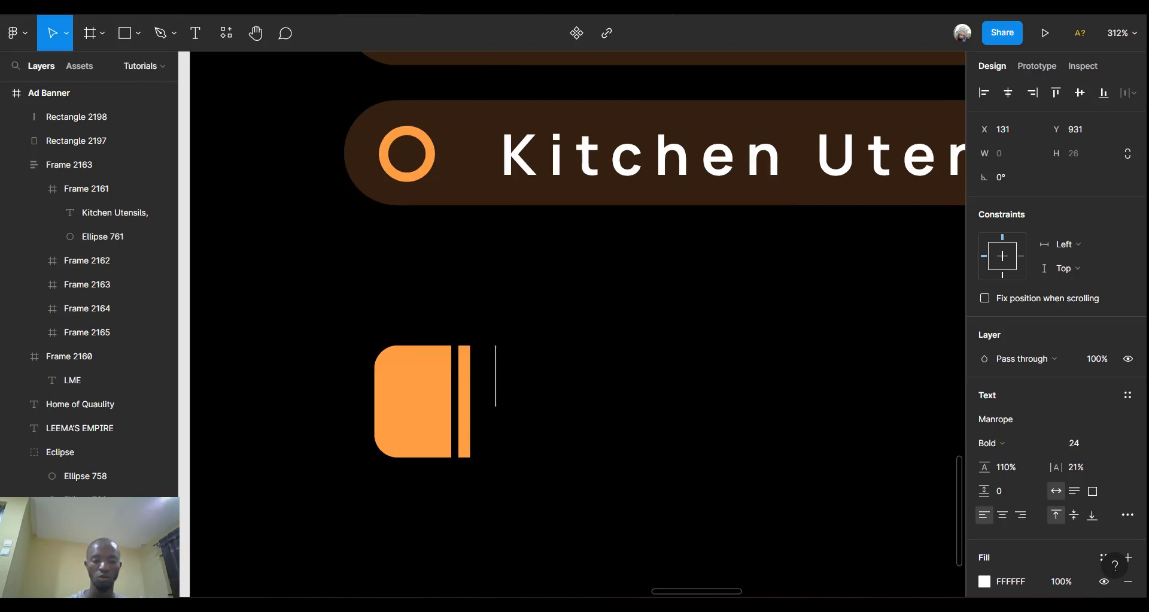
pyautogui.write('F')
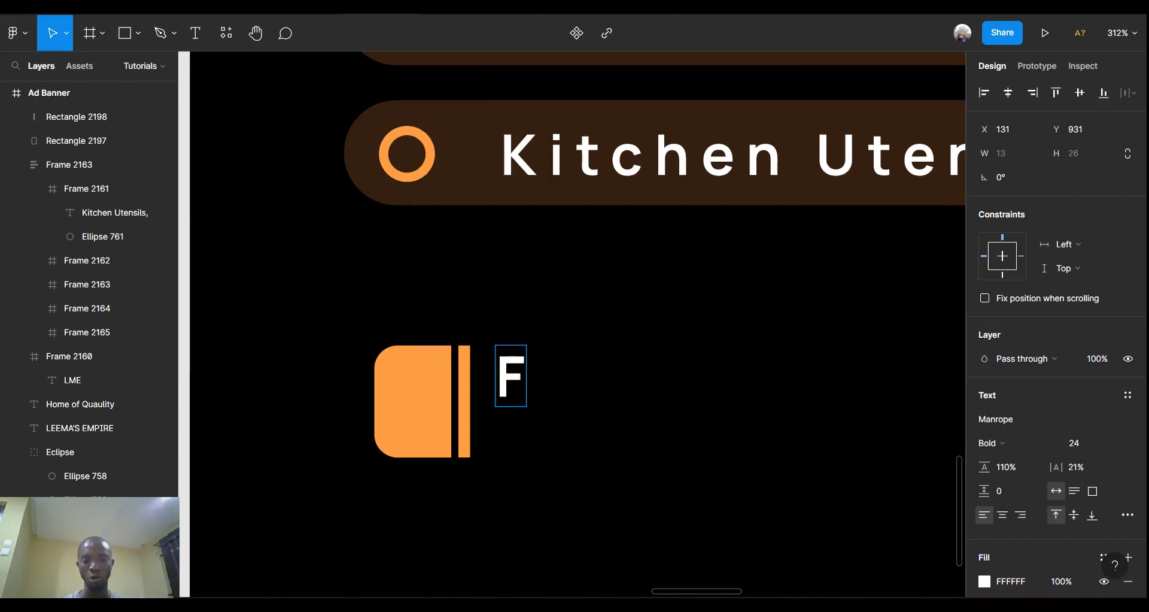
pyautogui.write('OR ')
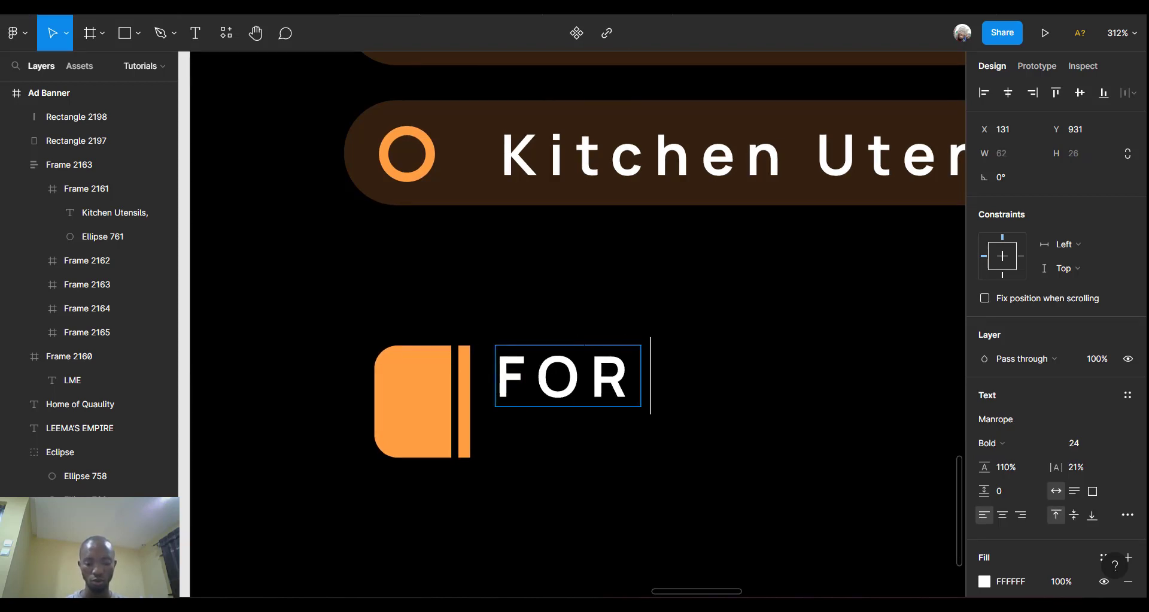
pyautogui.write('MORE')
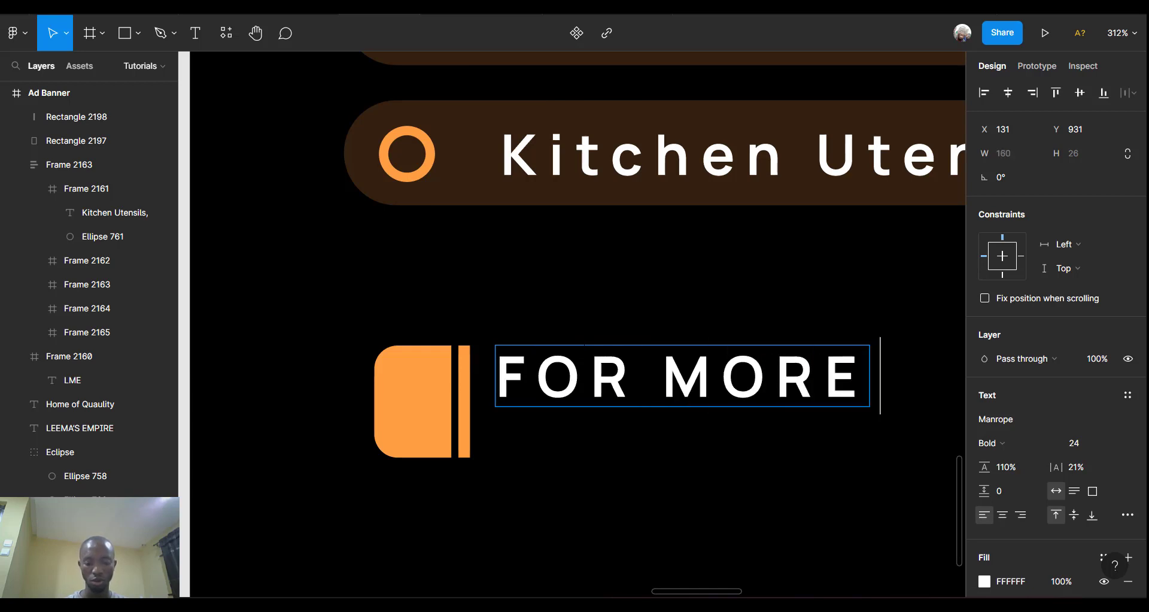
pyautogui.write(' IN')
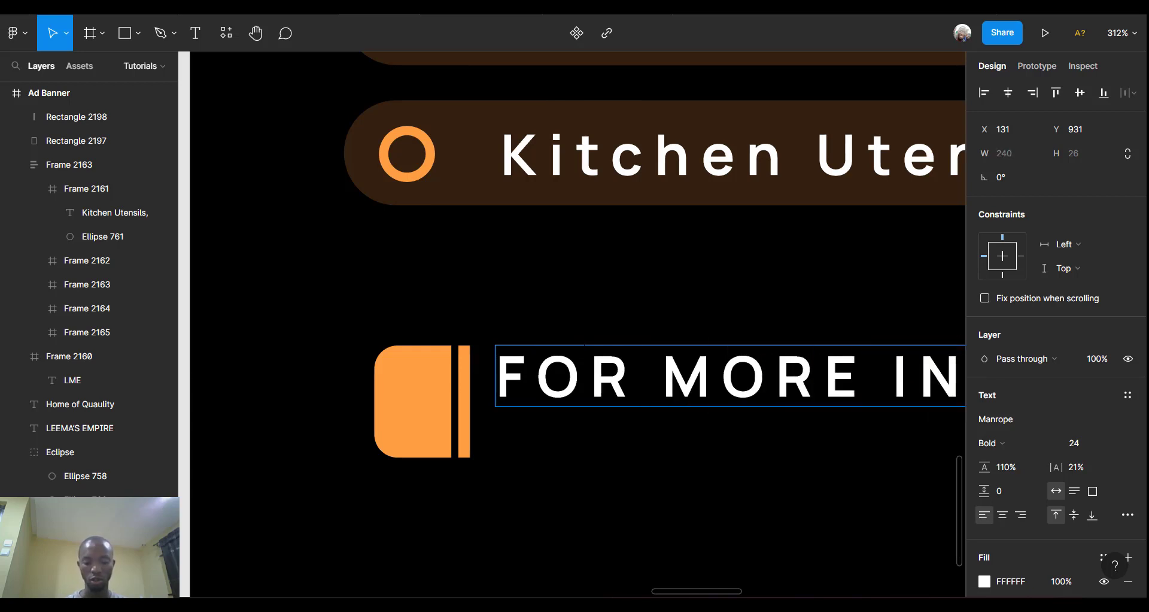
pyautogui.write('N')
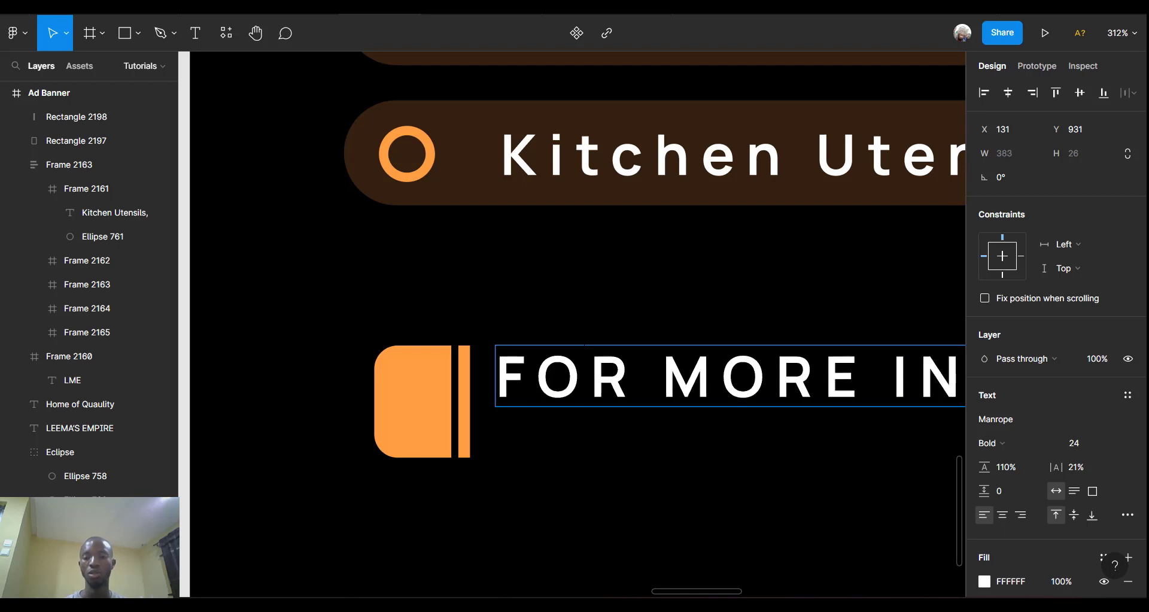
# Resize the FOR MORE INFORMATION text to font size 14.
pyautogui.scroll(-5, 554, 359)
pyautogui.hscroll(3, 554, 359)
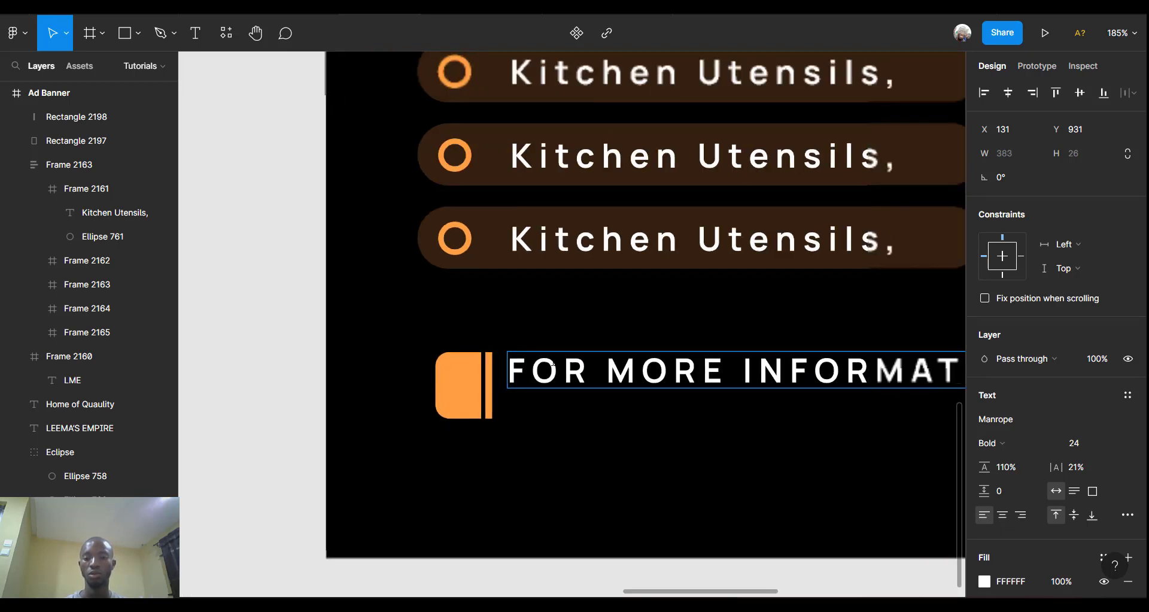
pyautogui.tripleClick(542, 370)
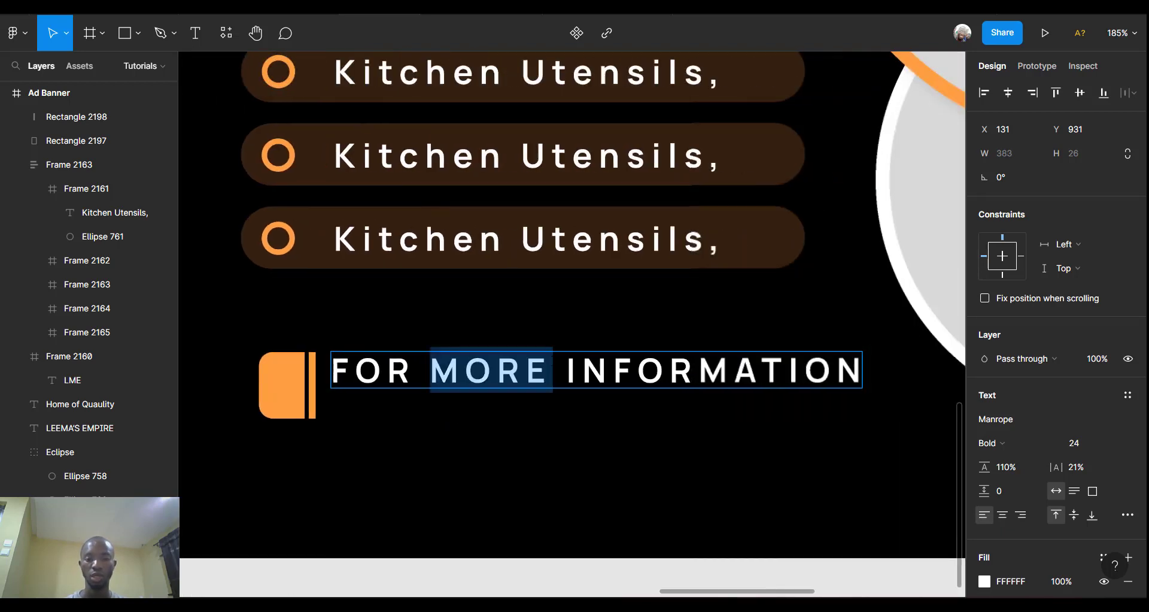
pyautogui.click(1111, 443)
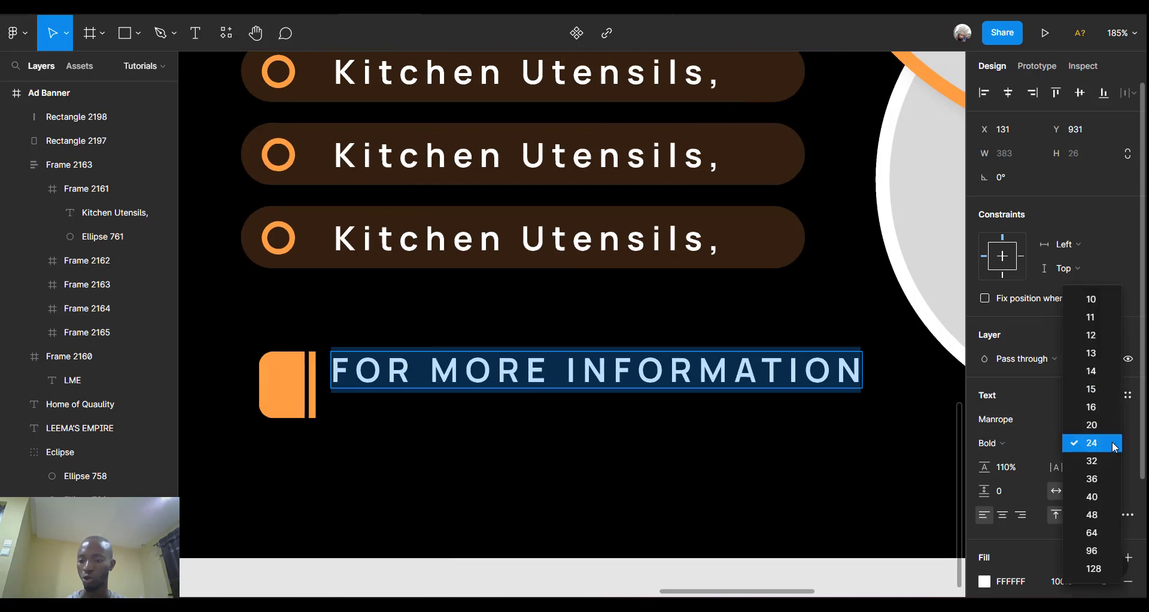
pyautogui.click(1097, 371)
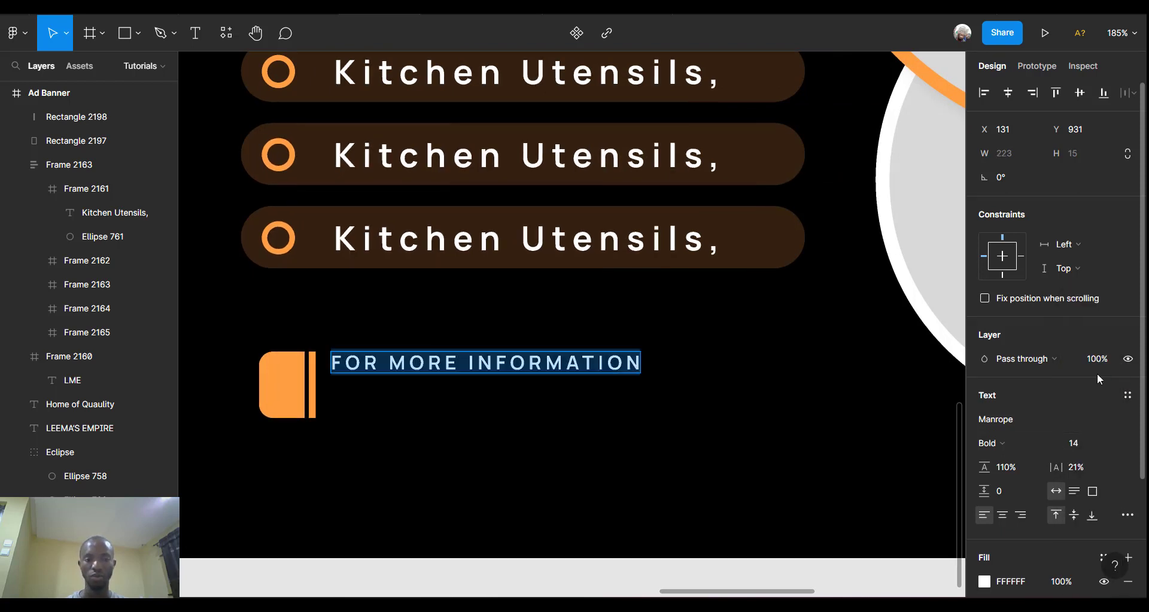
pyautogui.press('Escape')
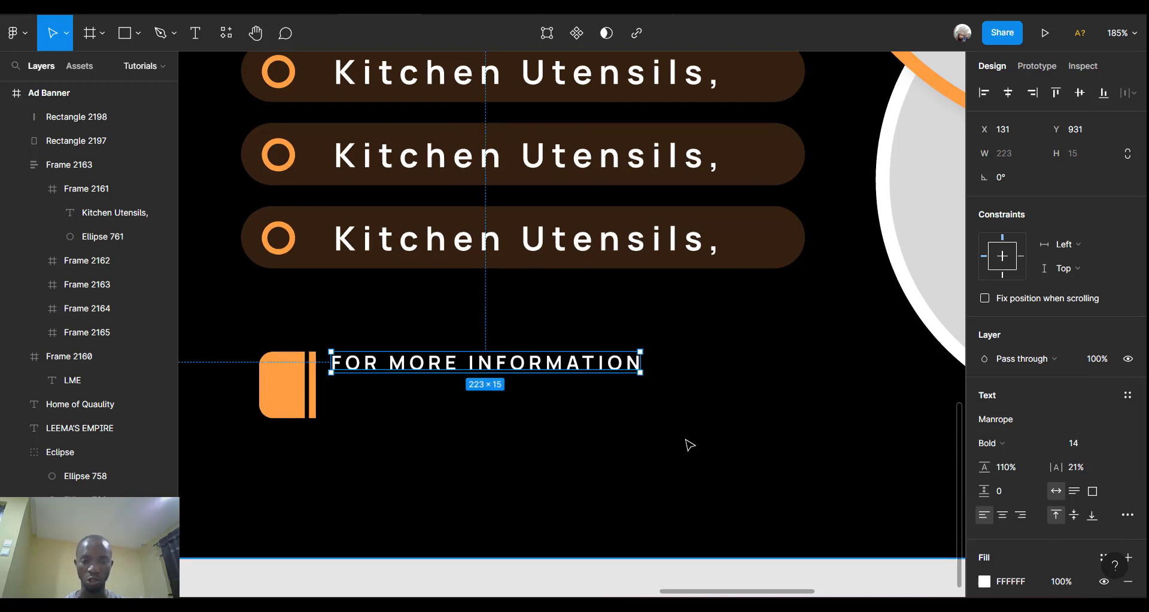
pyautogui.hotkey('ctrl', 'd')
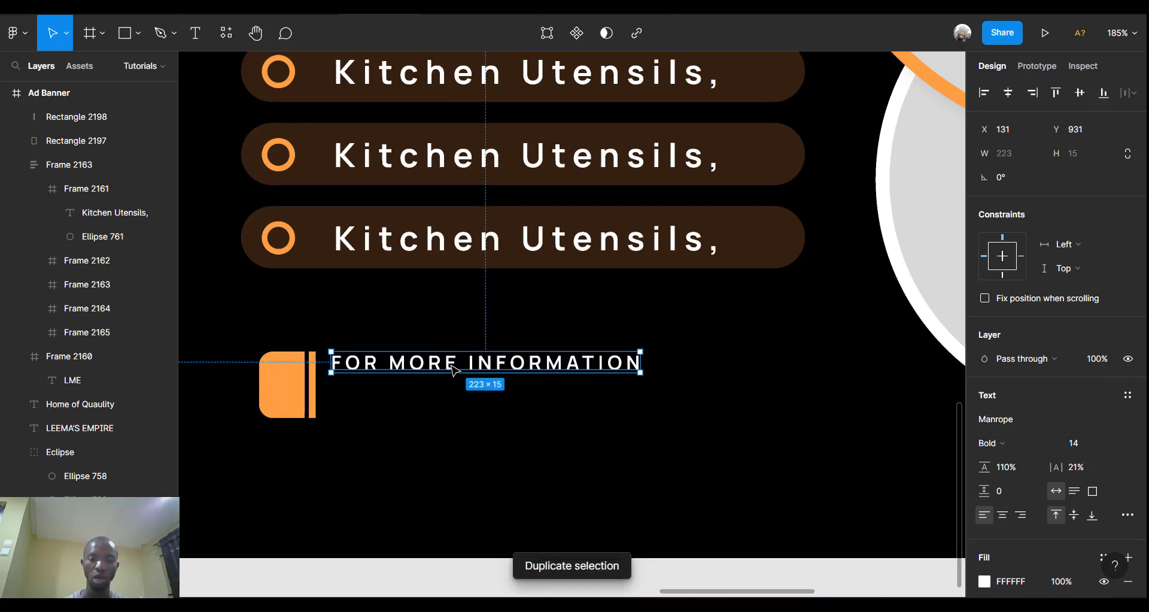
# Place a copy of the label below and retype it as the contact phone number.
pyautogui.press('Down')
pyautogui.press('Down')
pyautogui.press('Down')
pyautogui.press('Down')
pyautogui.press('Down')
pyautogui.moveTo(451, 389); pyautogui.dragTo(451, 399)
pyautogui.doubleClick(452, 399)
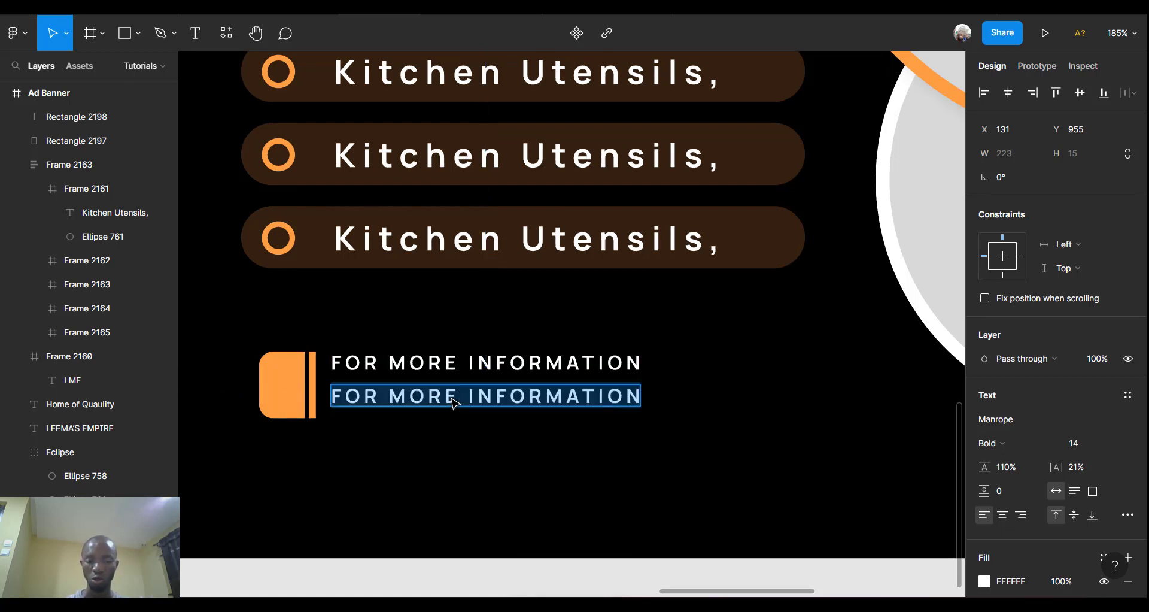
pyautogui.press('BackSpace')
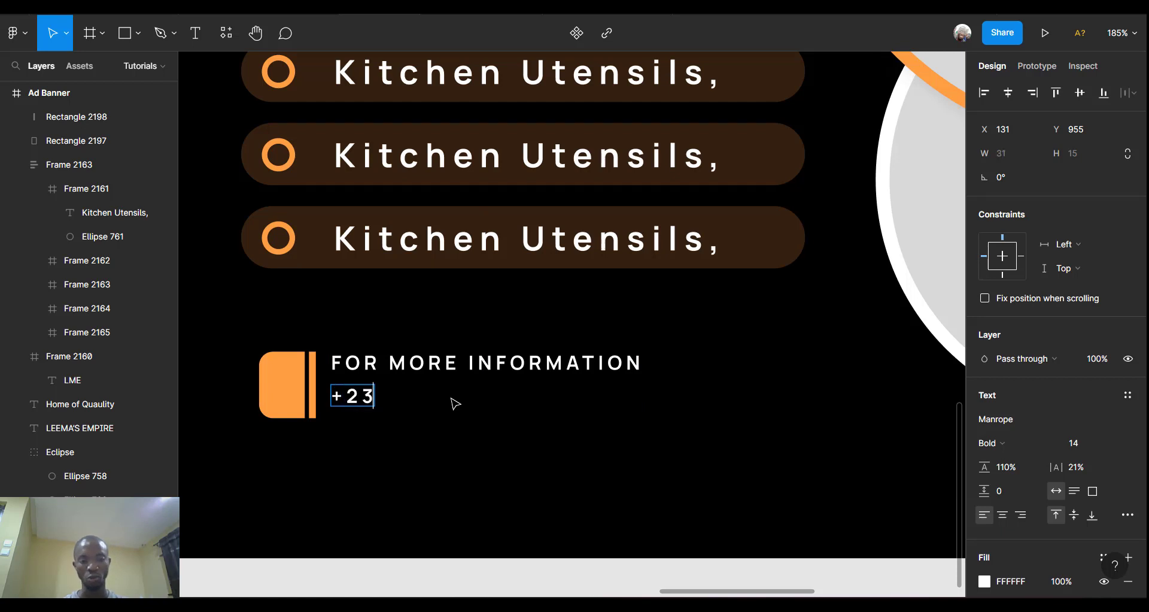
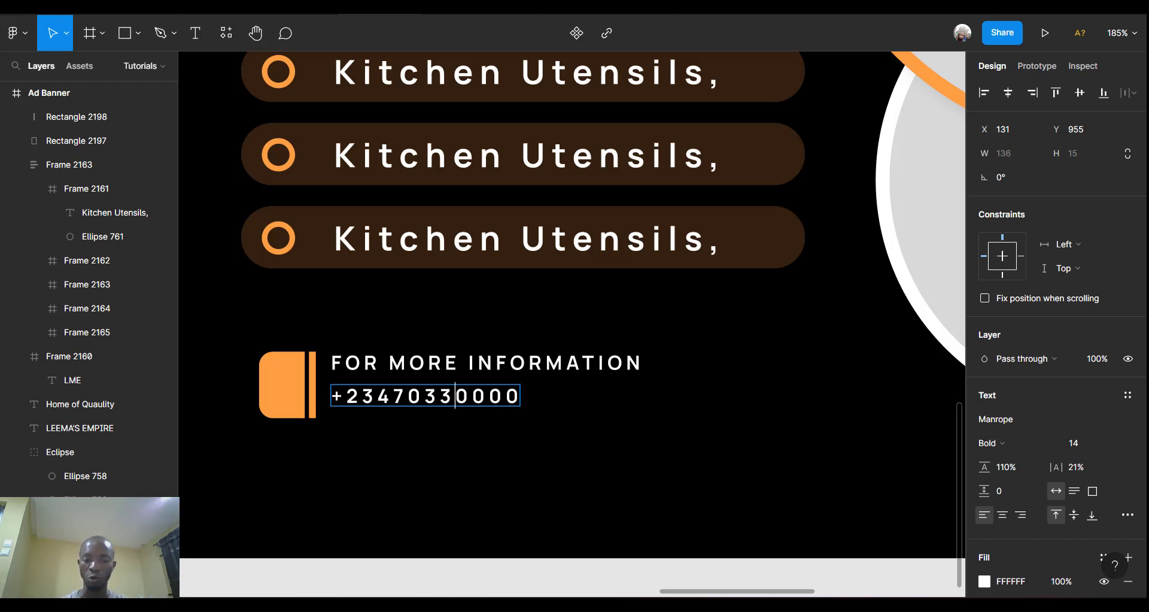
# Set the phone number to size 30 and move it up closer to the heading.
pyautogui.hotkey('ctrl', 'a')
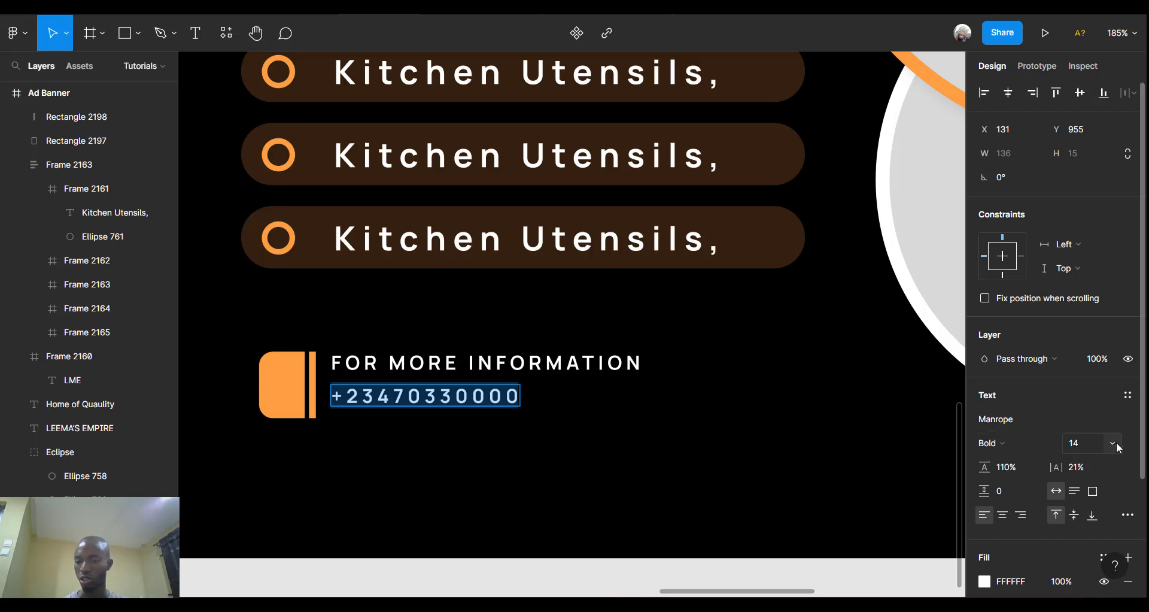
pyautogui.click(1113, 443)
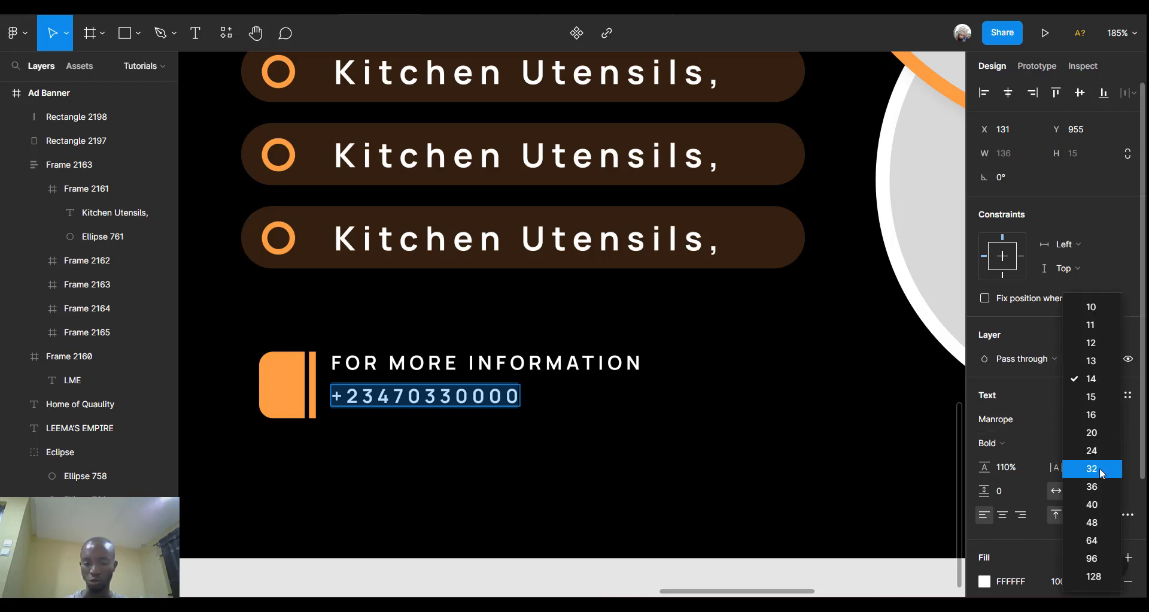
pyautogui.click(1094, 486)
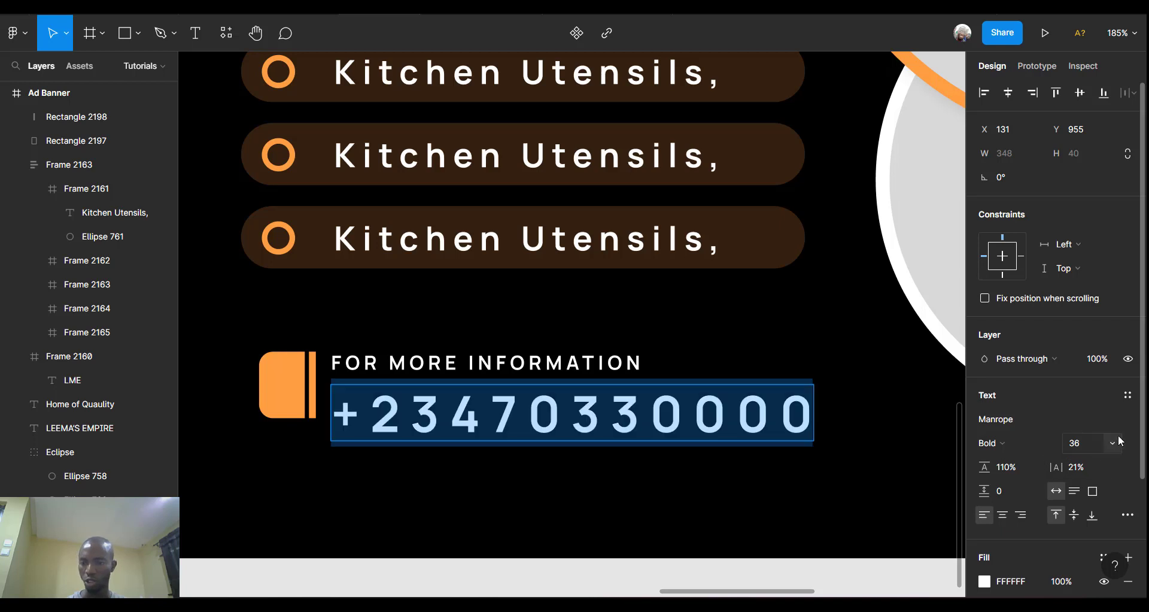
pyautogui.click(1088, 447)
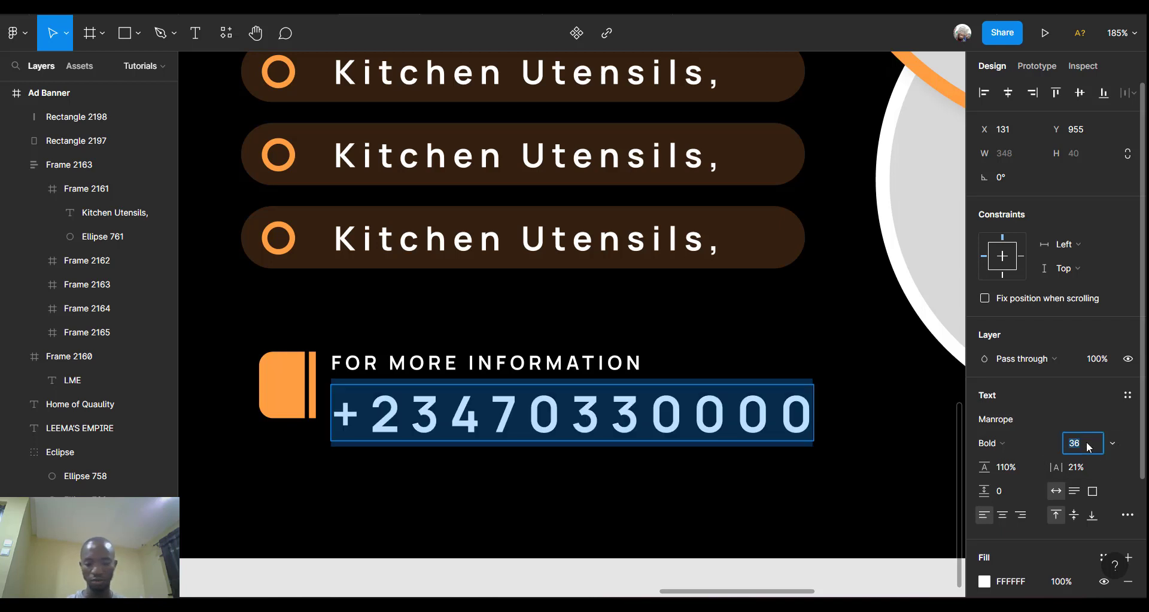
pyautogui.press('Return')
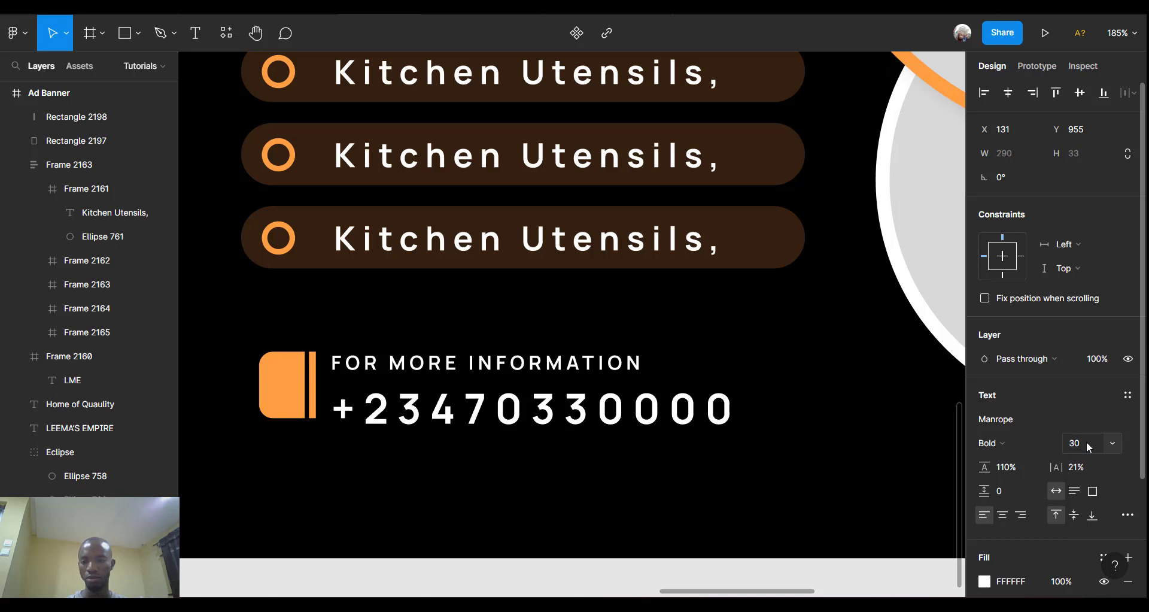
pyautogui.click(1086, 442)
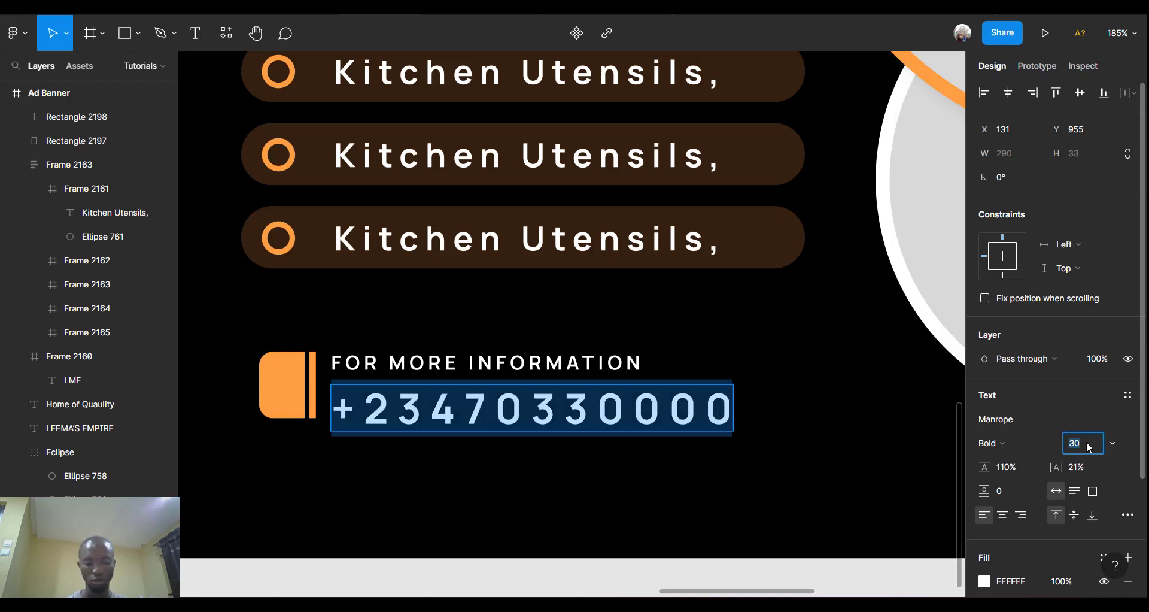
pyautogui.click(840, 377)
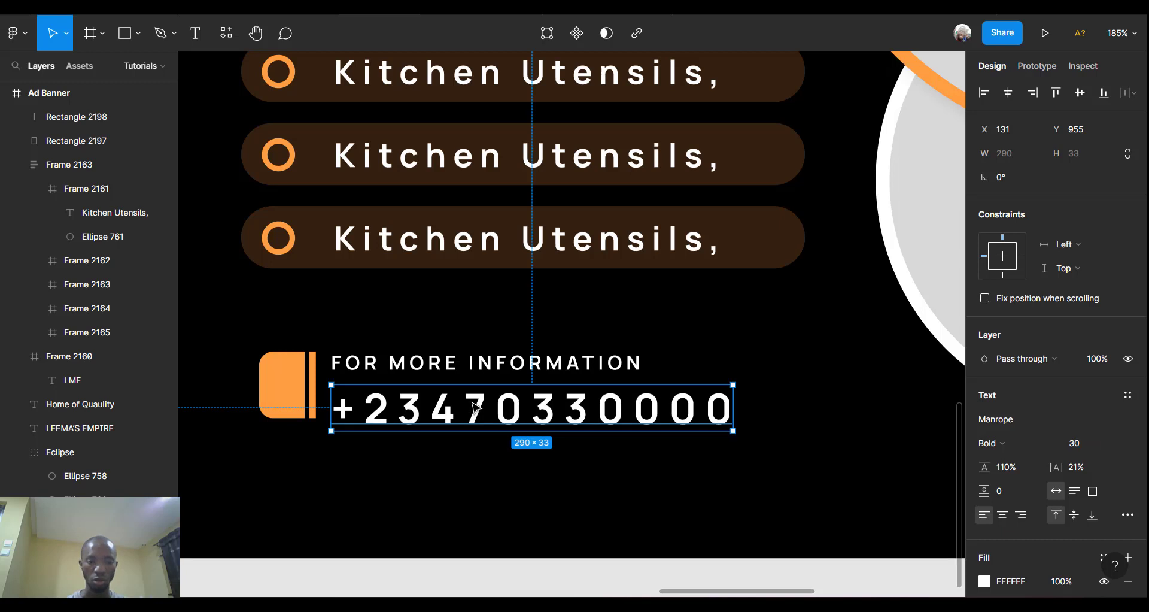
pyautogui.moveTo(472, 399)
pyautogui.mouseDown()
pyautogui.moveTo(462, 394)
pyautogui.moveTo(464, 404)
pyautogui.mouseUp()
# Left-align the heading and phone number at X 134, nudging both two pixels right.
pyautogui.click(510, 362)
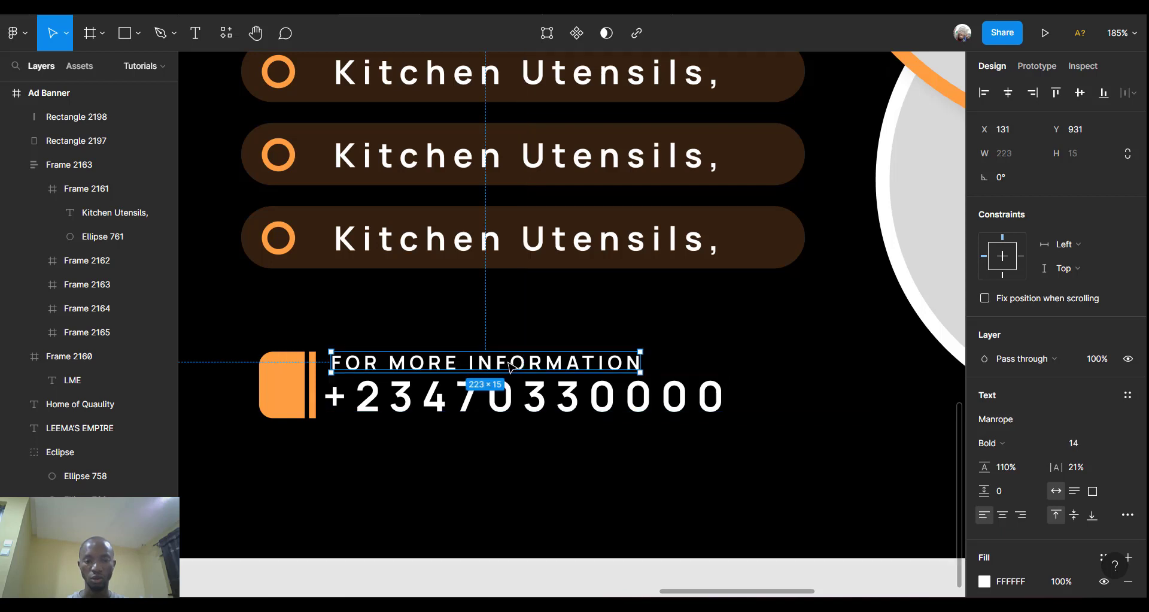
pyautogui.moveTo(509, 362)
pyautogui.mouseDown()
pyautogui.moveTo(508, 352)
pyautogui.moveTo(513, 364)
pyautogui.mouseUp()
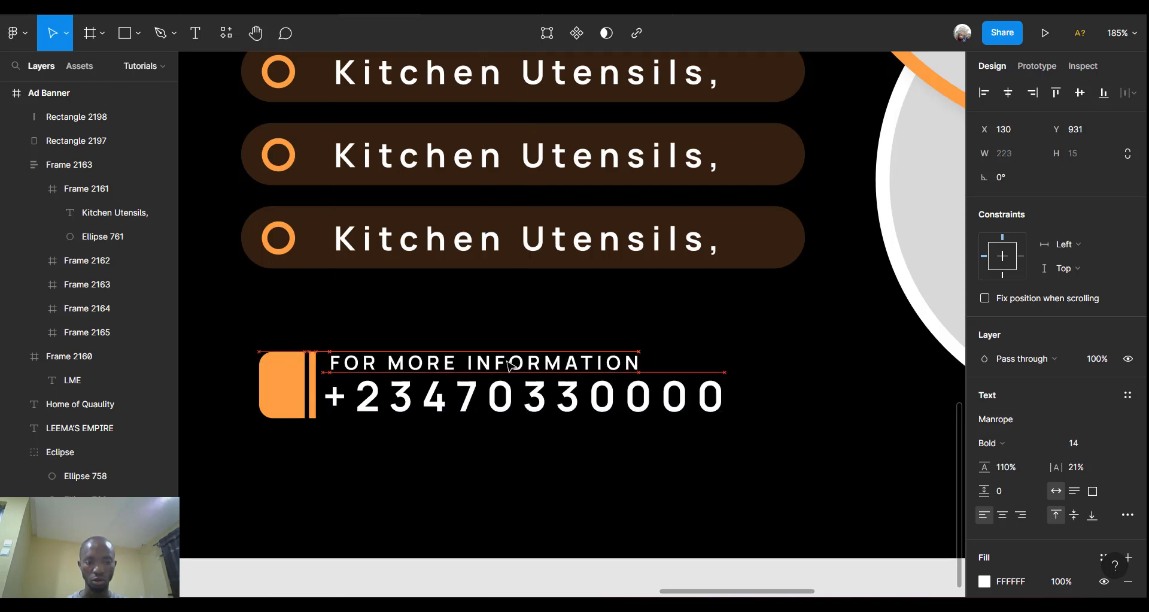
pyautogui.keyDown('shift'); pyautogui.click(527, 398); pyautogui.keyUp('shift')
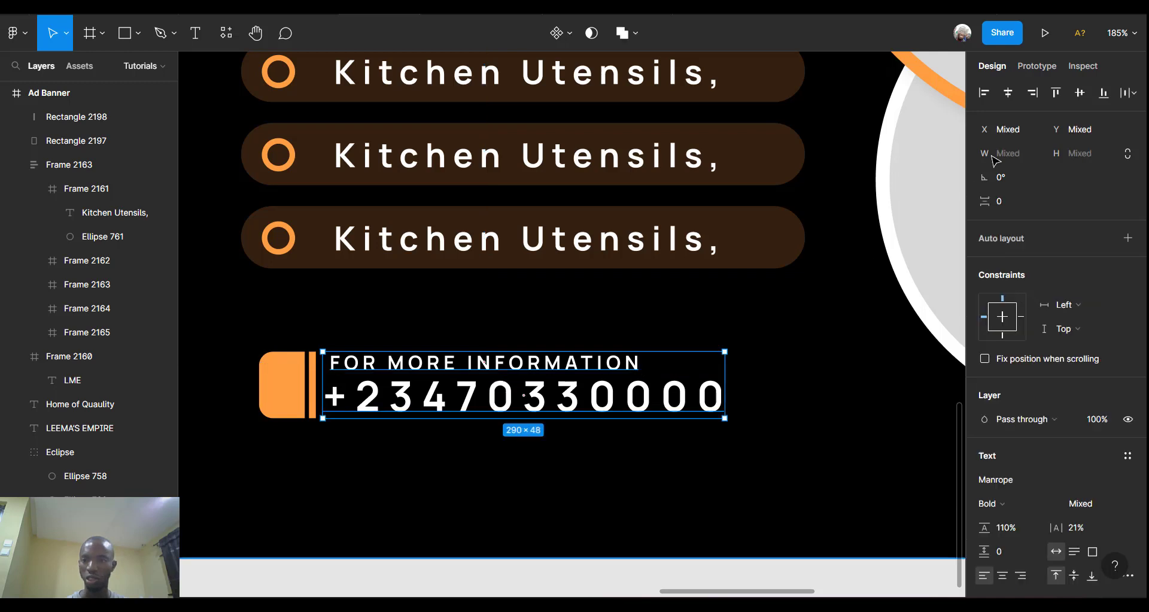
pyautogui.click(984, 93)
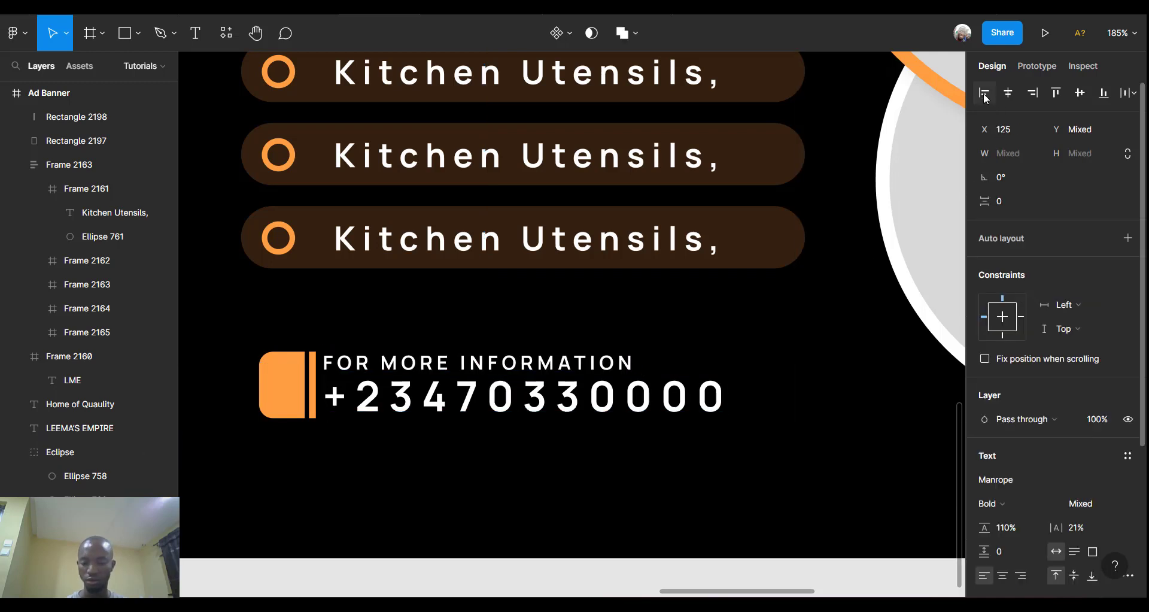
pyautogui.press('Right')
pyautogui.press('Right')
pyautogui.press('Right')
pyautogui.press('Right')
pyautogui.press('Right')
pyautogui.press('Right')
pyautogui.press('Right')
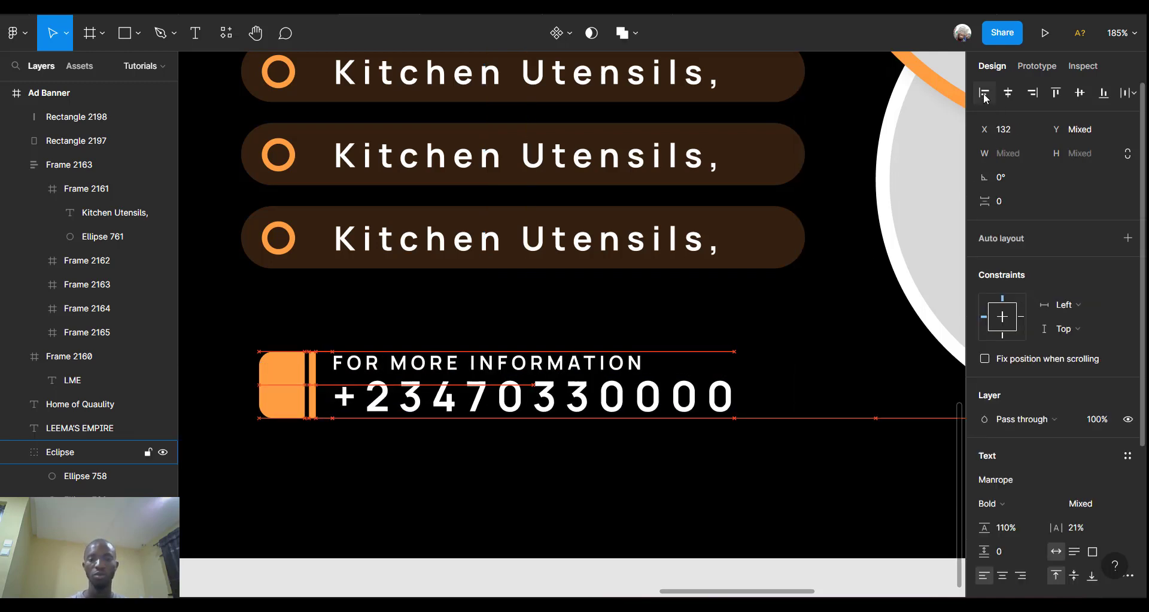
pyautogui.press('Right')
pyautogui.press('Right')
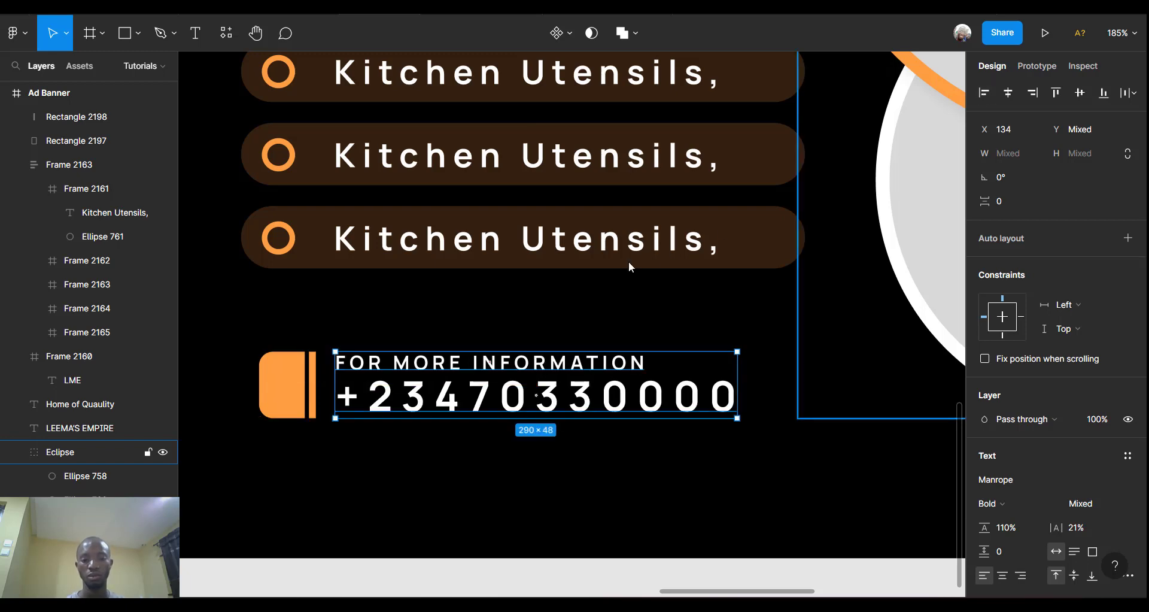
pyautogui.scroll(-5, 629, 261)
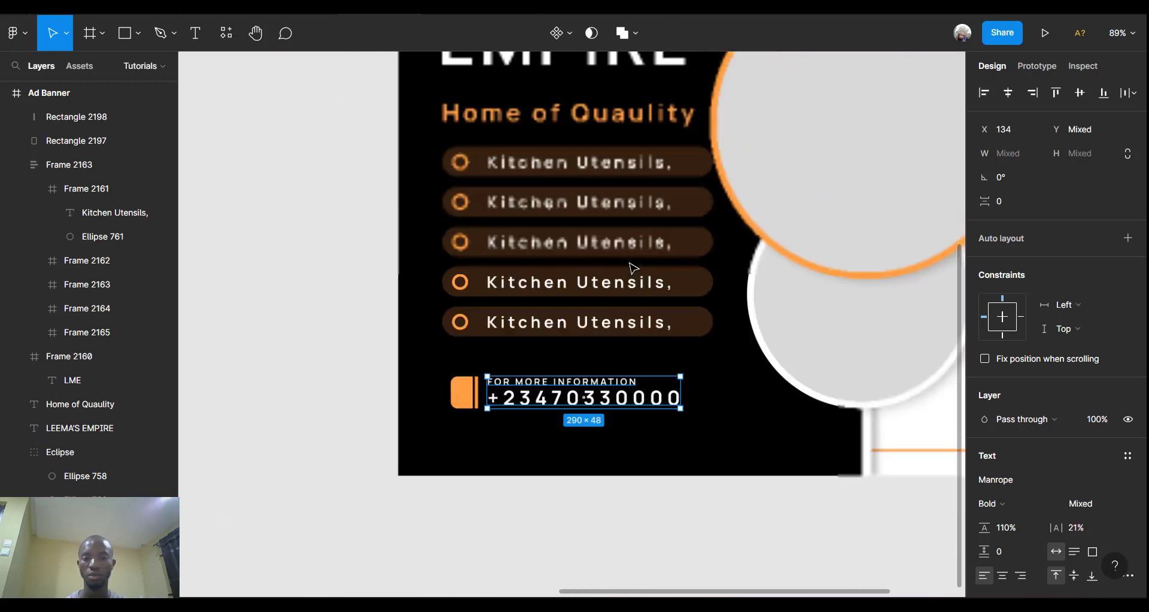
pyautogui.scroll(2, 628, 261)
pyautogui.scroll(3, 491, 432)
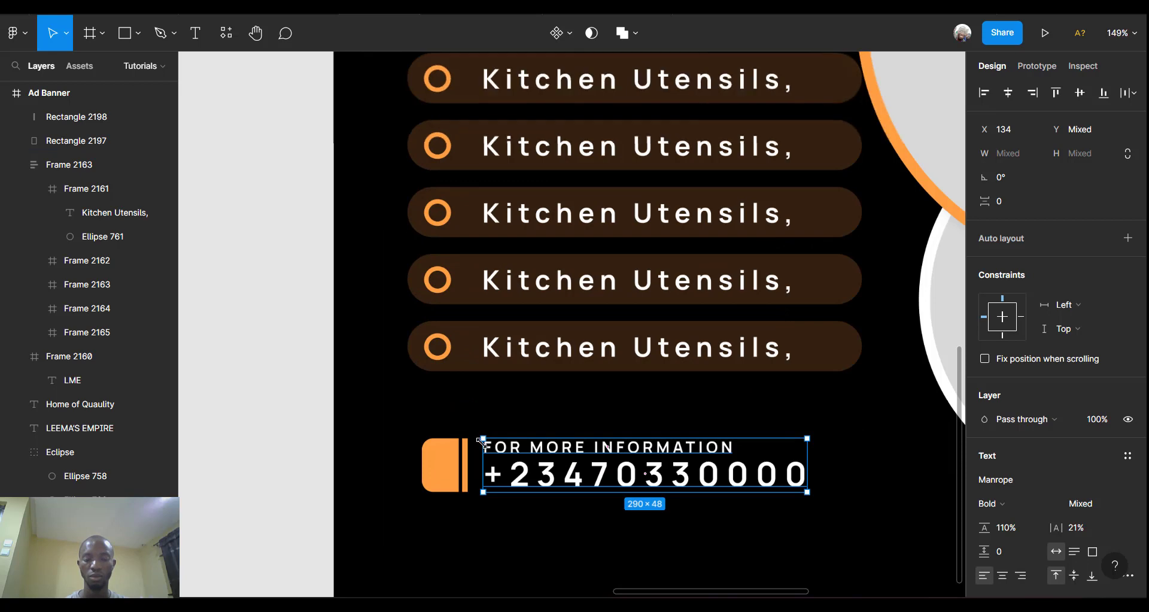
pyautogui.scroll(4, 482, 432)
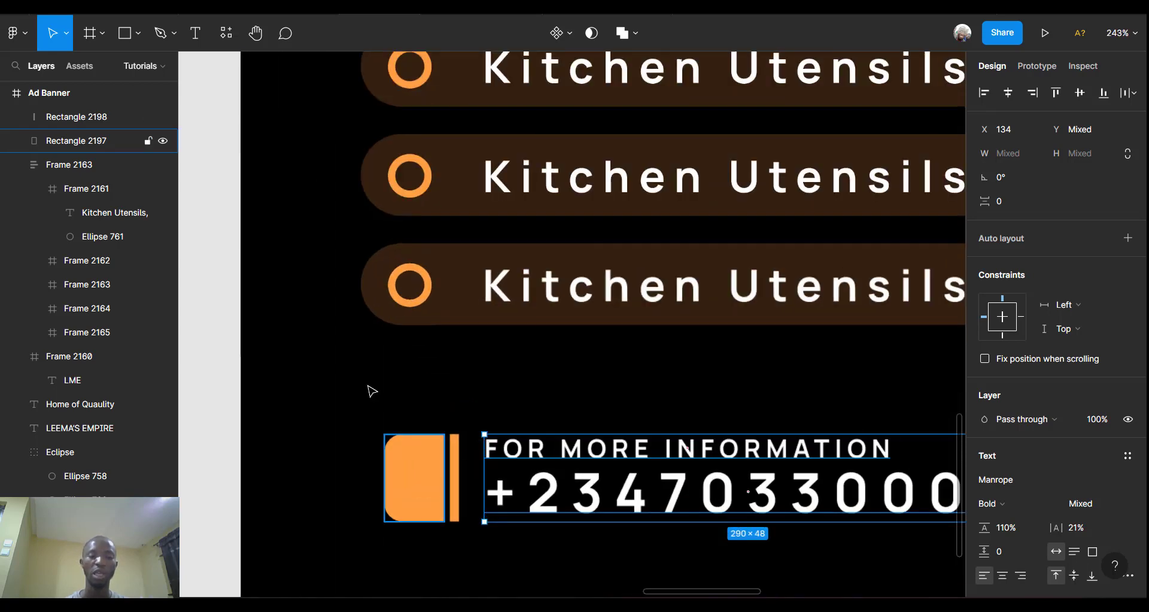
pyautogui.scroll(-3, 386, 393)
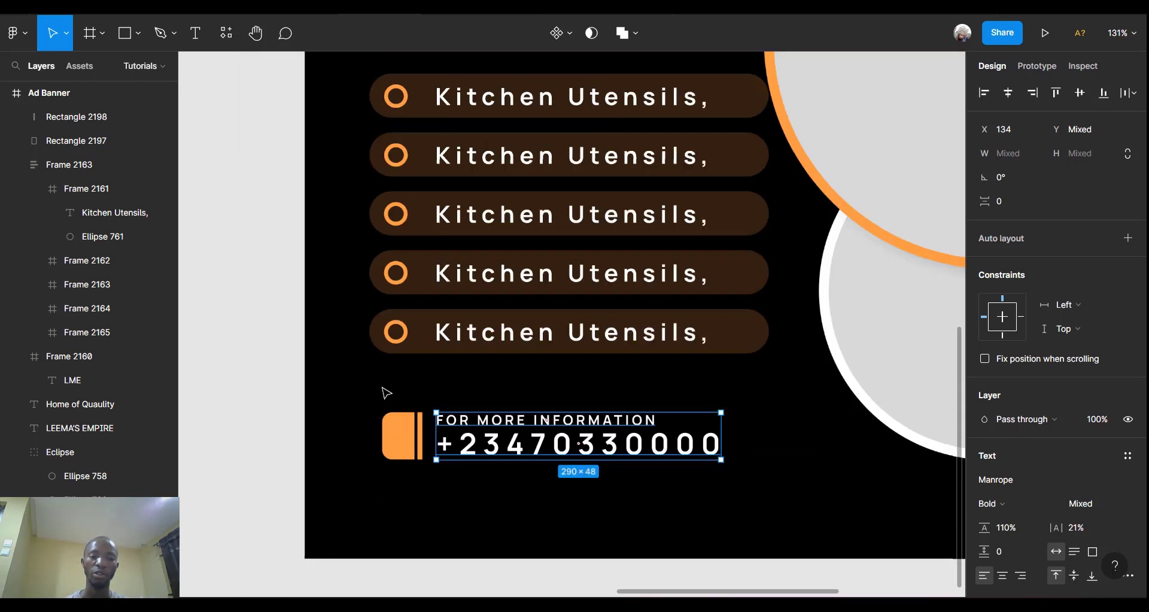
# Launch the Iconify plugin from the canvas right-click Plugins menu.
pyautogui.click(205, 357)
pyautogui.rightClick(203, 354)
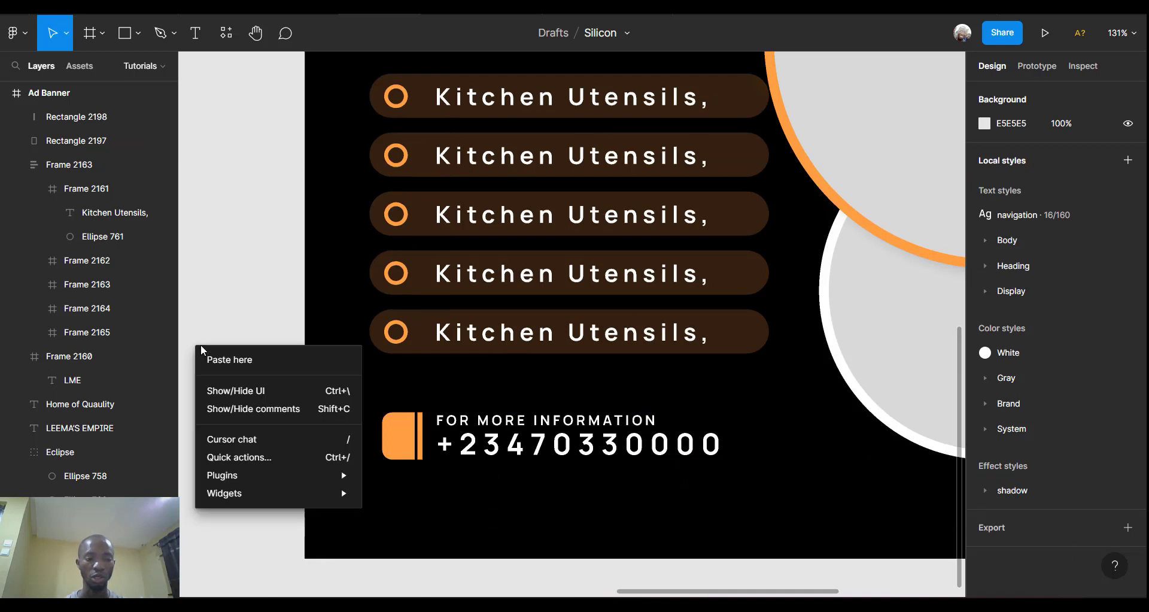
pyautogui.moveTo(316, 480)
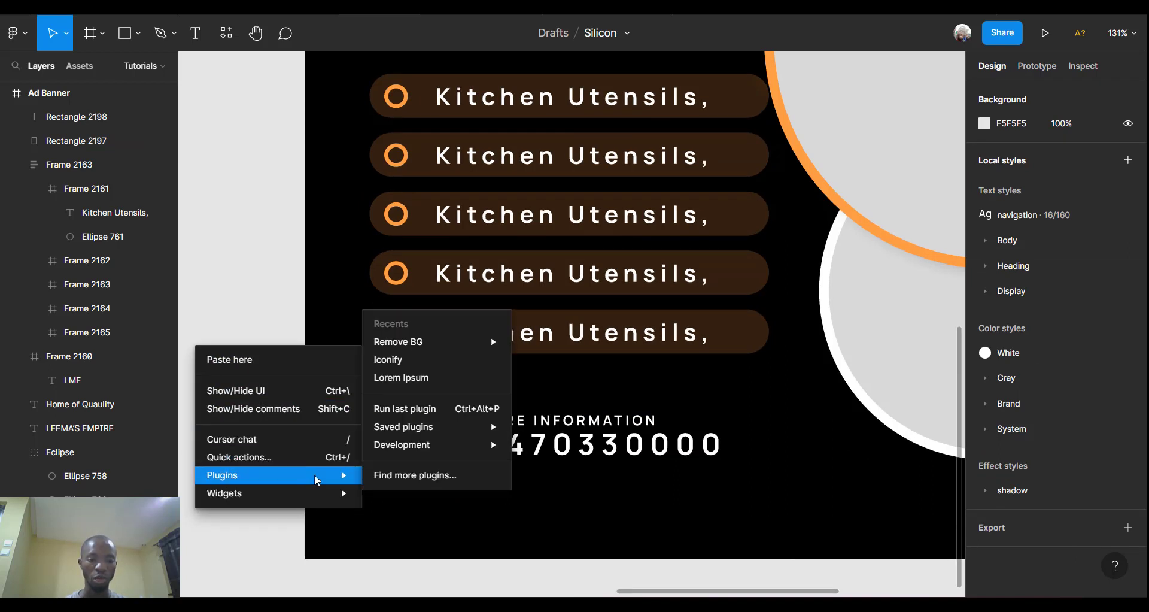
pyautogui.click(408, 359)
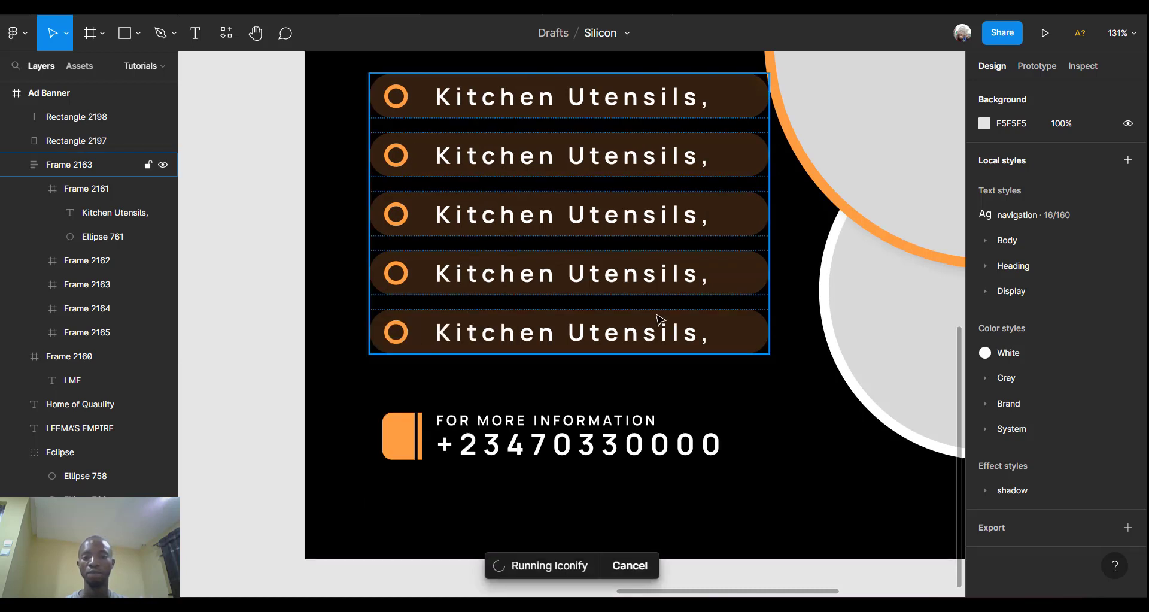
# Search Iconify for 'phone' and drag the 24×24 baseline-local-phone icon beside the banner.
pyautogui.scroll(2, 658, 317)
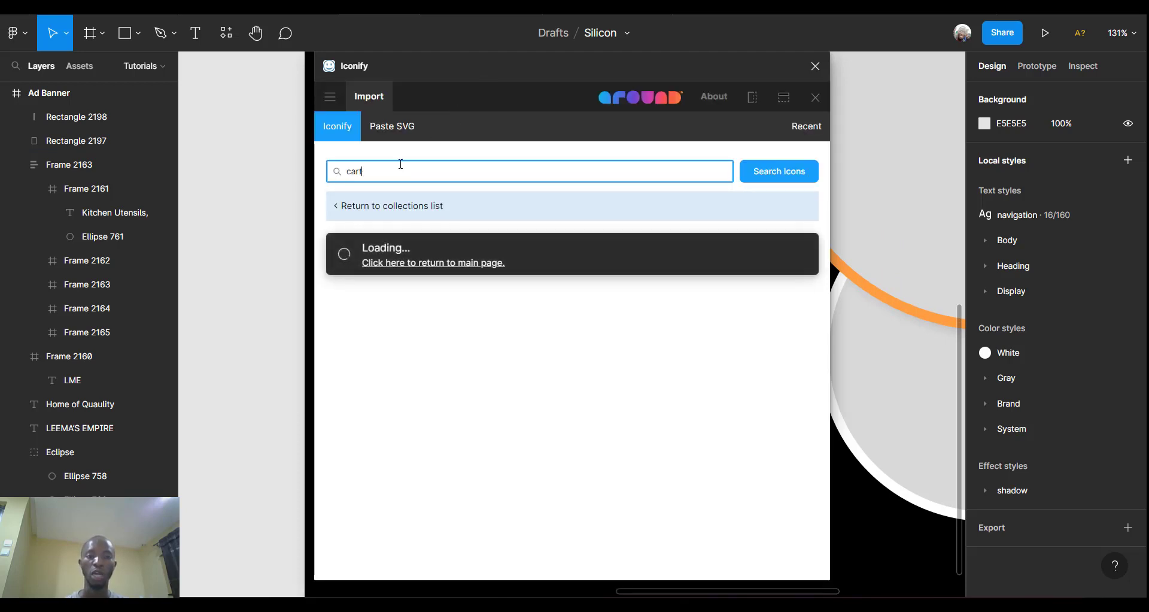
pyautogui.write('PHONE')
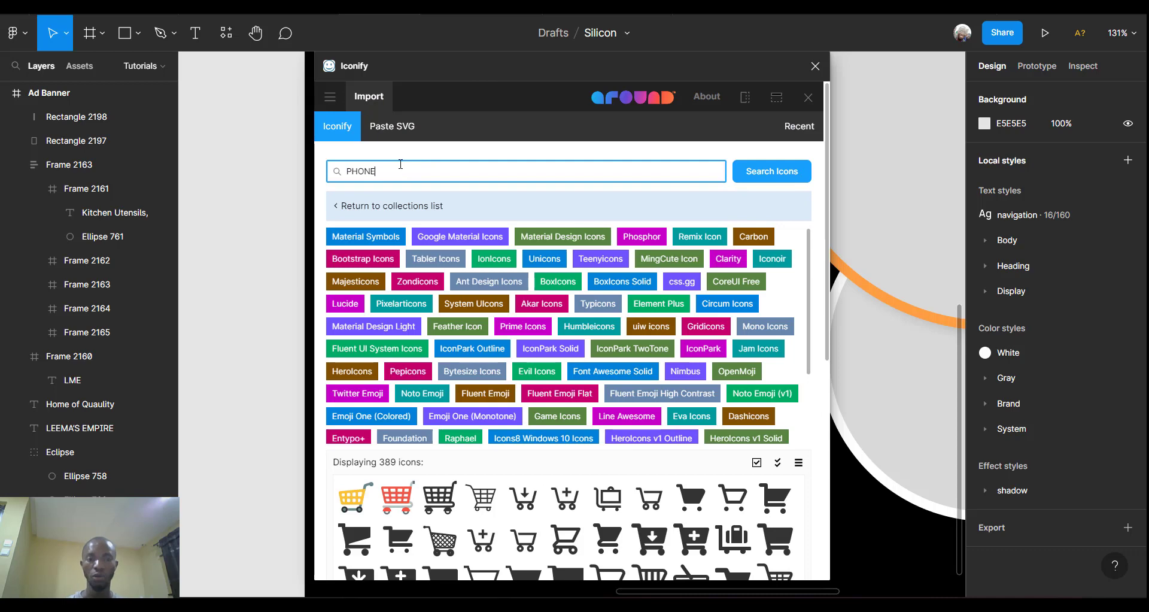
pyautogui.press('Return')
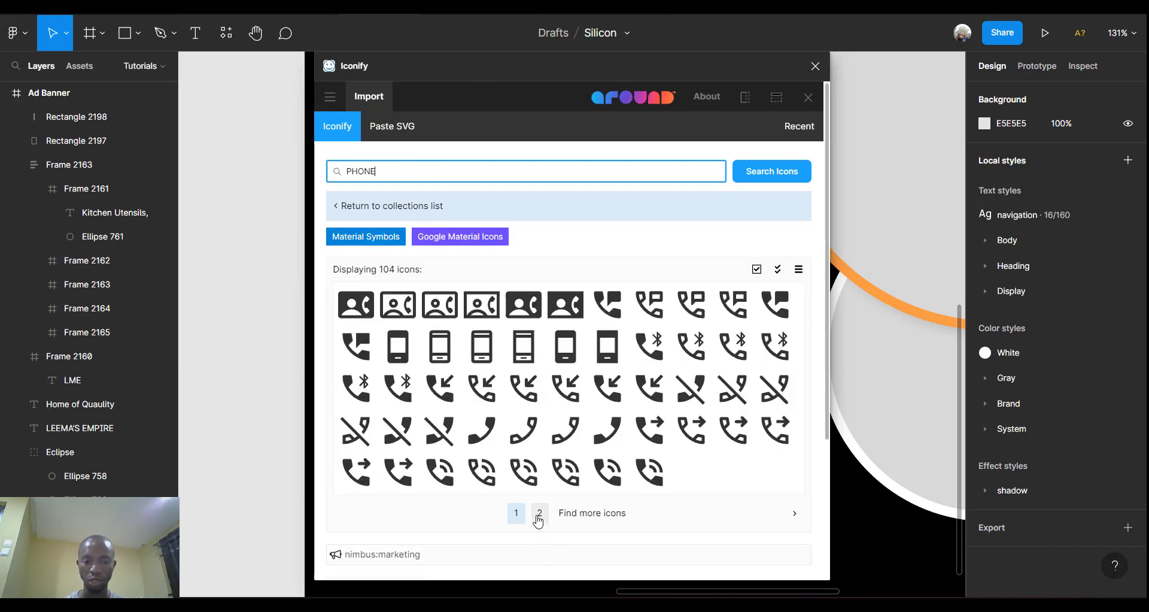
pyautogui.click(536, 512)
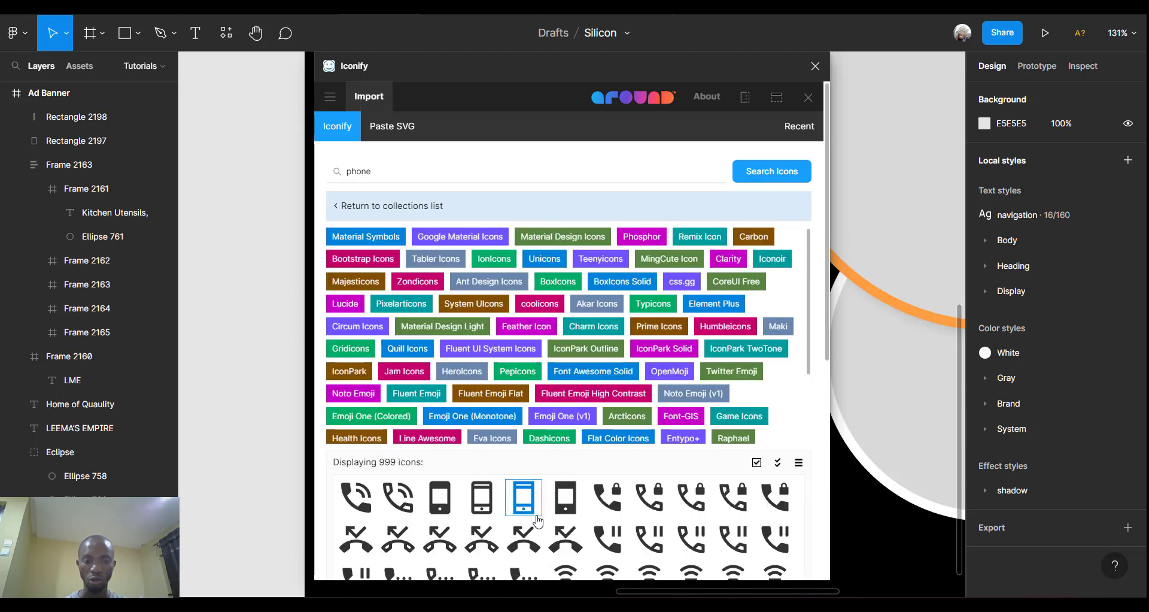
pyautogui.scroll(-3, 538, 520)
pyautogui.scroll(-1, 538, 523)
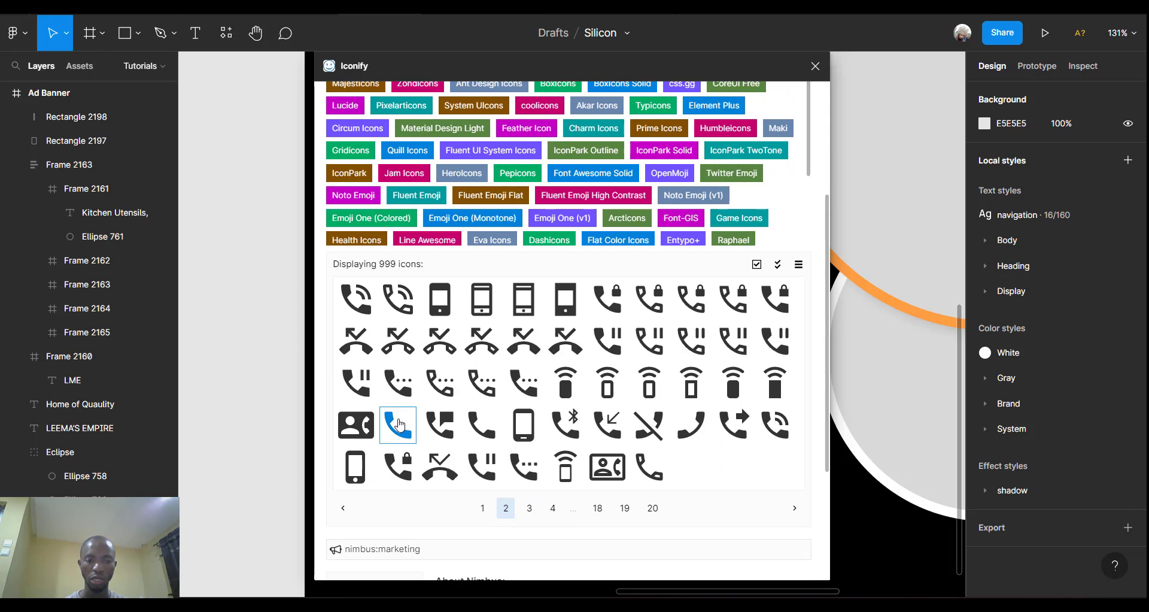
pyautogui.moveTo(398, 424); pyautogui.dragTo(251, 314)
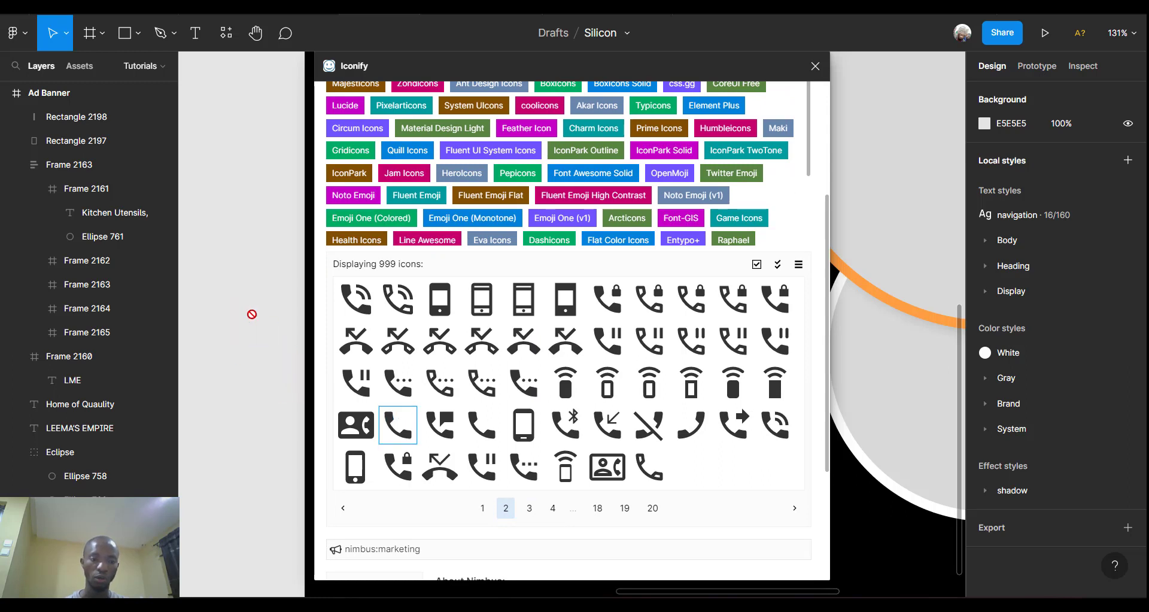
pyautogui.click(819, 68)
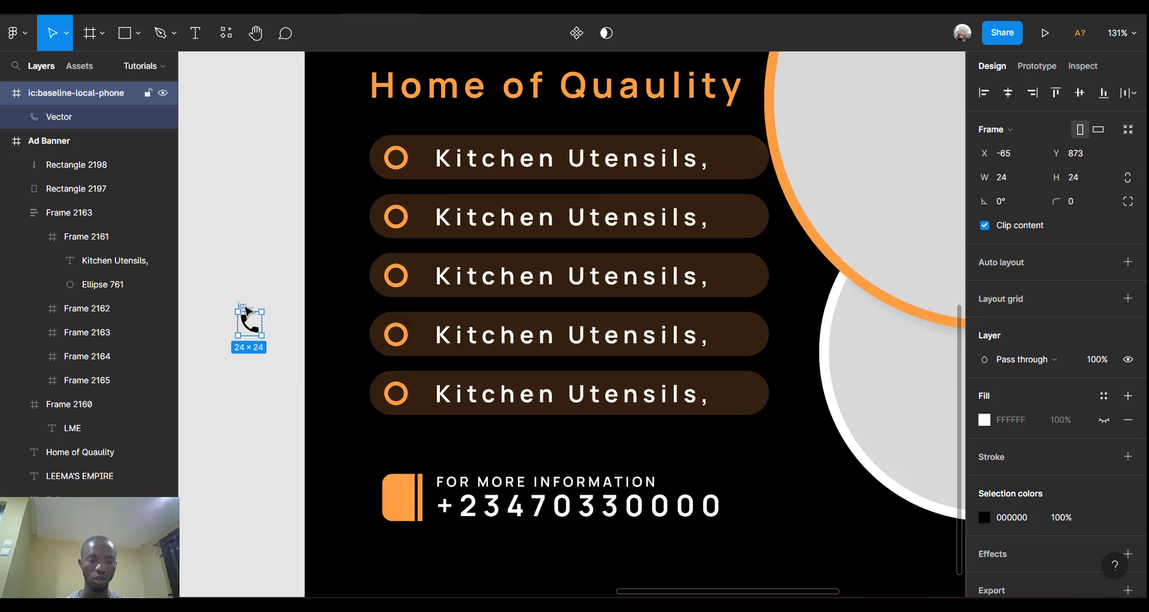
# Cut the phone icon, then group Rectangle 2197 and Rectangle 2198 as 'pHONE ICON'.
pyautogui.press('Delete')
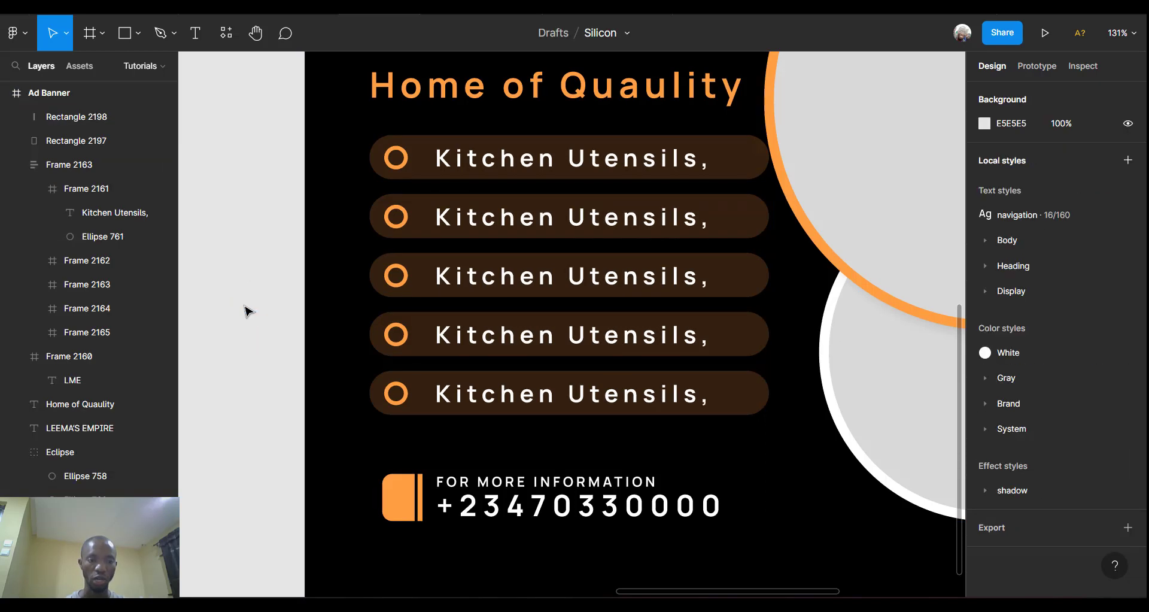
pyautogui.click(399, 501)
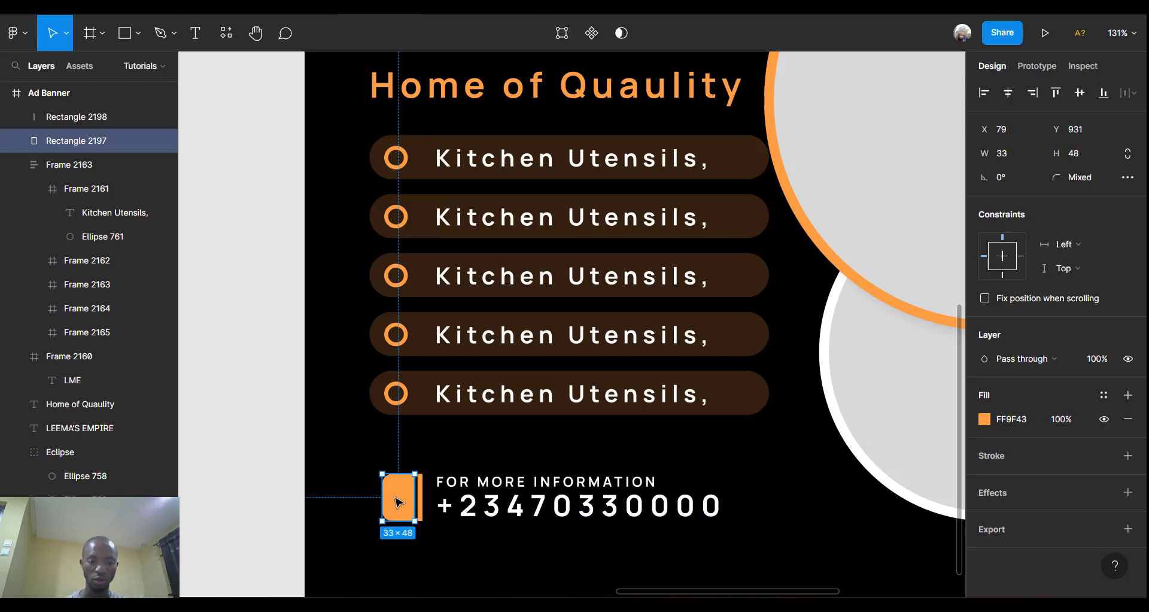
pyautogui.keyDown('shift'); pyautogui.click(426, 500); pyautogui.keyUp('shift')
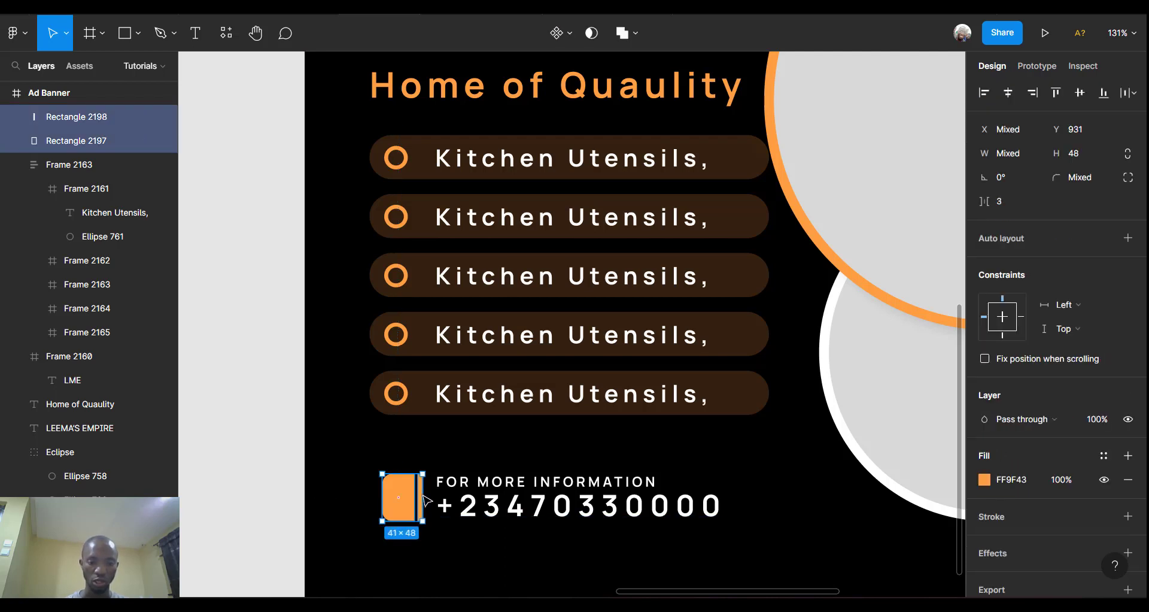
pyautogui.hotkey('ctrl', 'g')
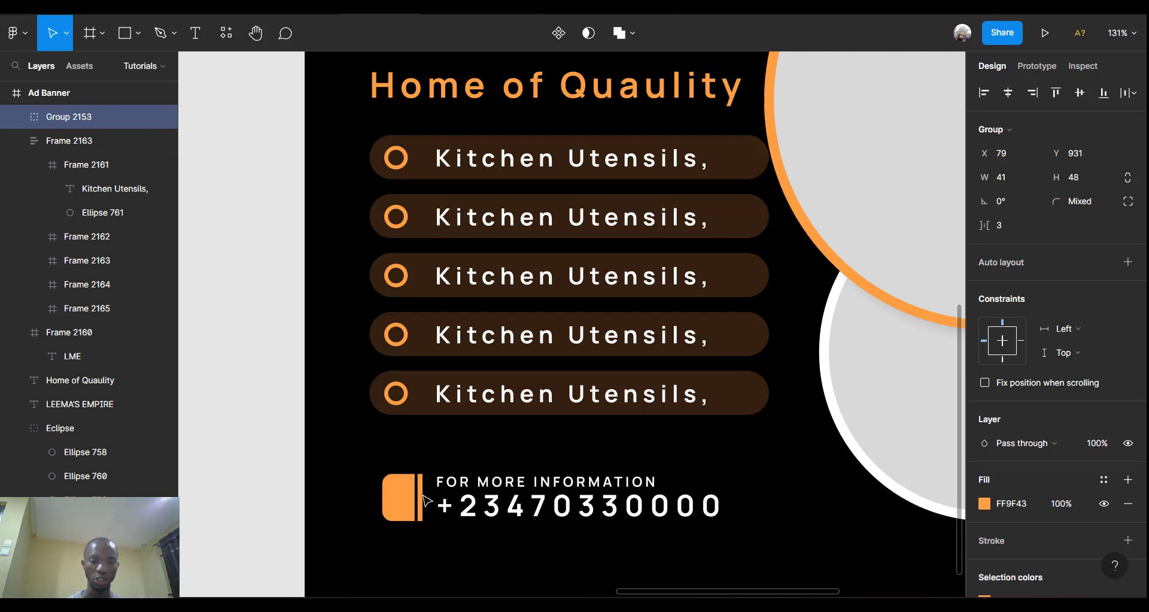
pyautogui.doubleClick(87, 120)
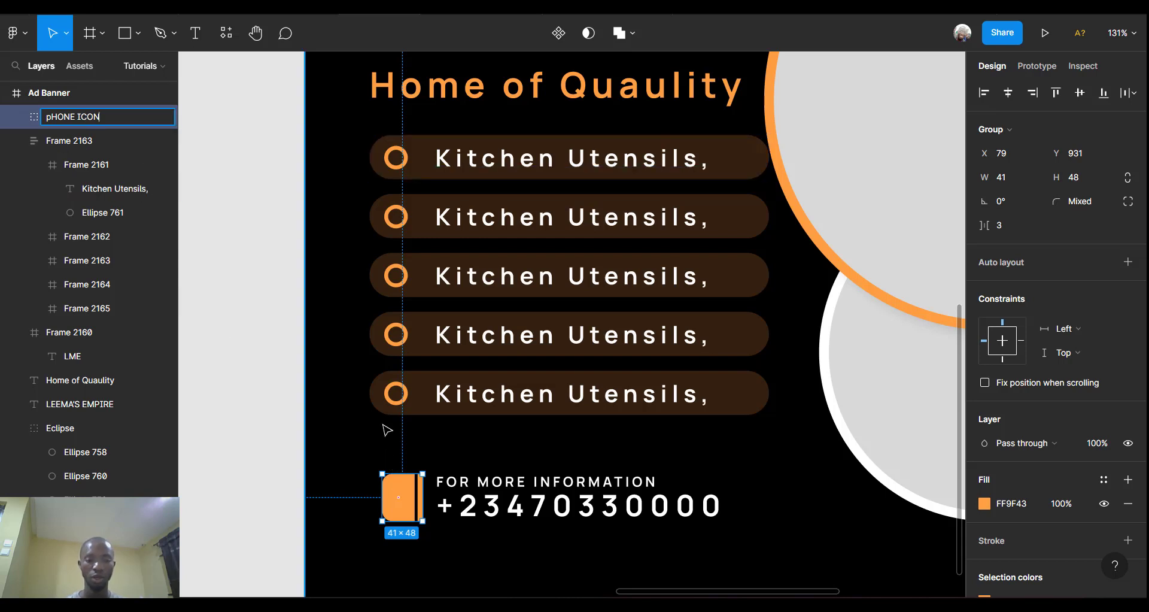
pyautogui.press('Return')
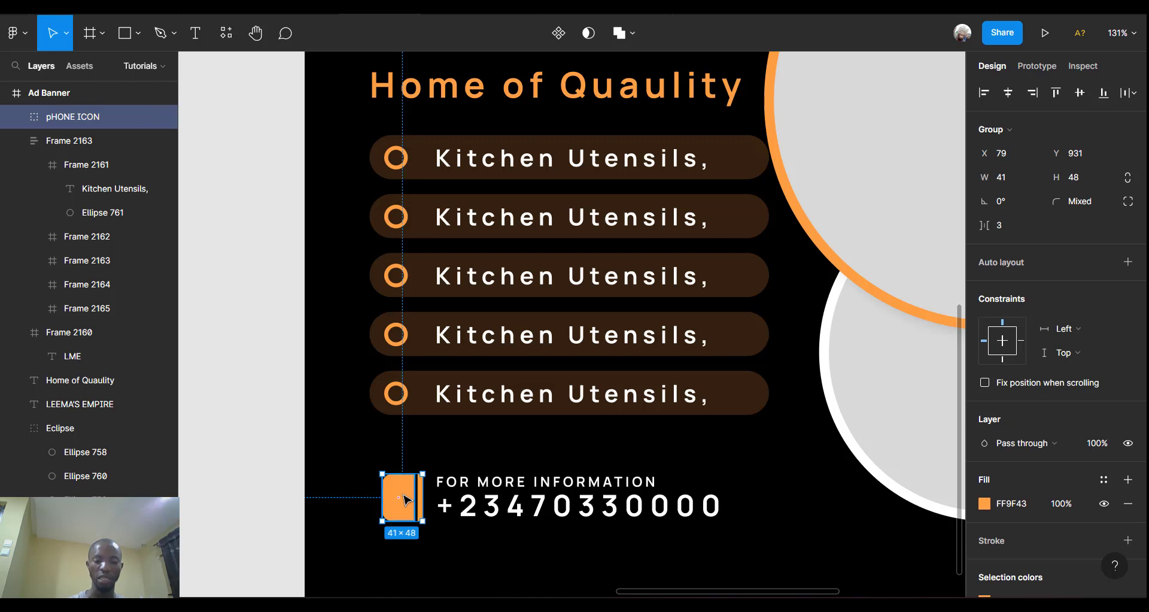
# Paste the phone icon into pHONE ICON over the orange block and scale it to 33×33.
pyautogui.hotkey('ctrl', 'v')
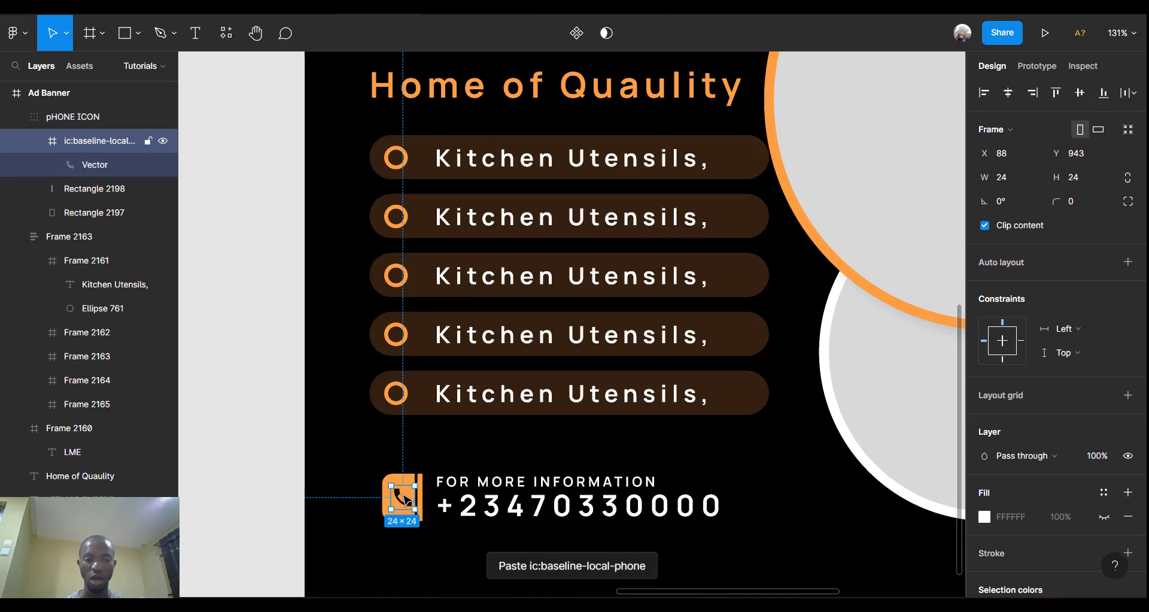
pyautogui.scroll(5, 407, 502)
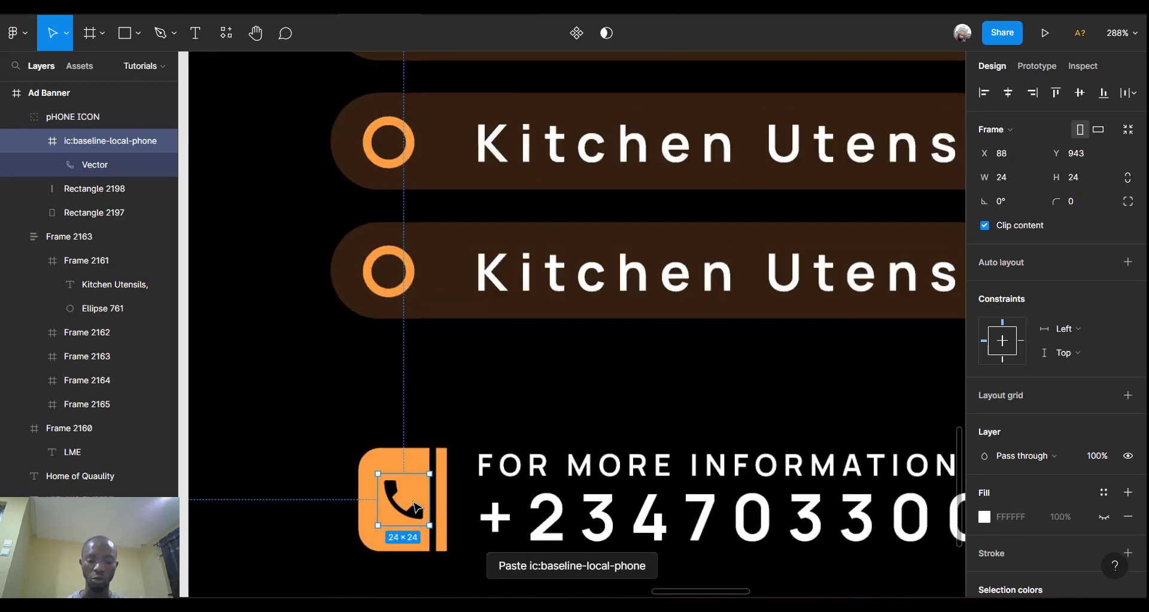
pyautogui.scroll(-2, 417, 509)
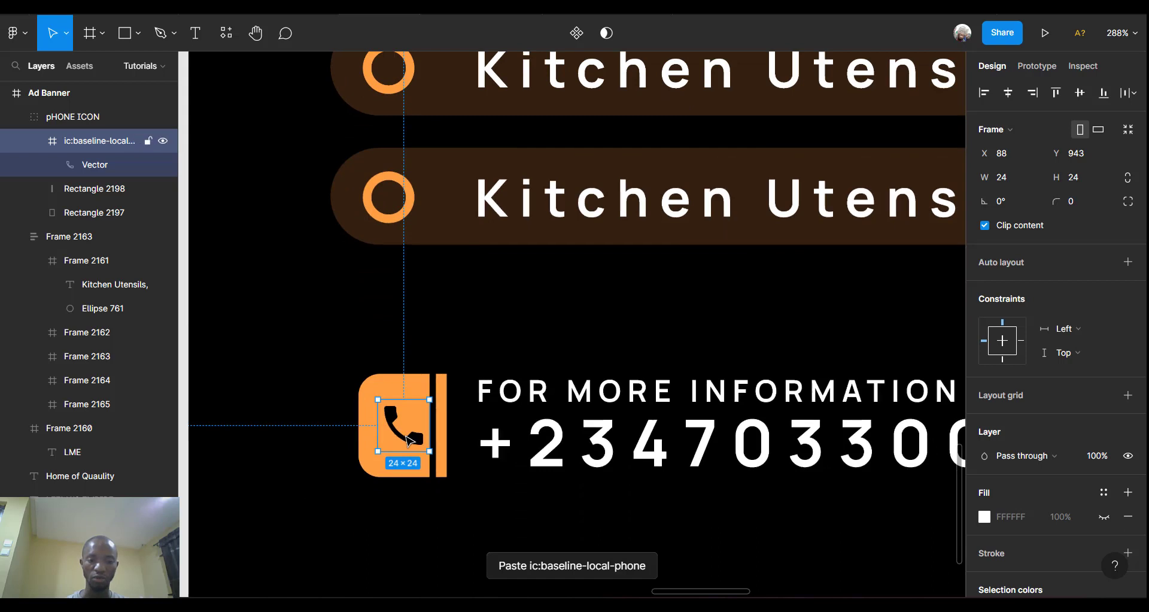
pyautogui.moveTo(398, 437); pyautogui.dragTo(398, 437)
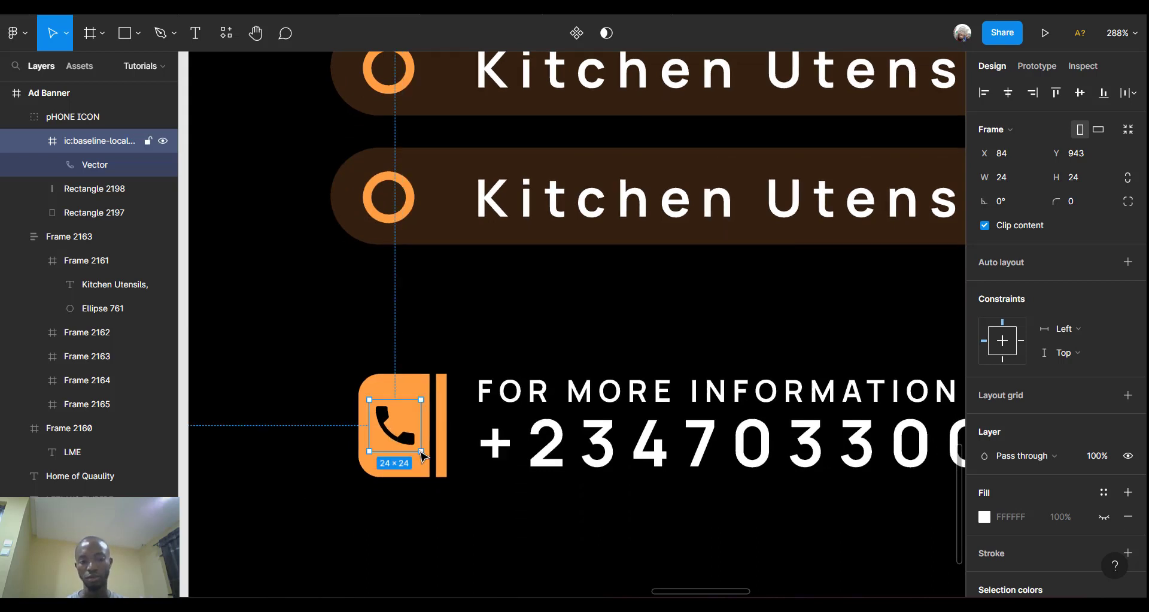
pyautogui.moveTo(420, 450); pyautogui.dragTo(429, 460)
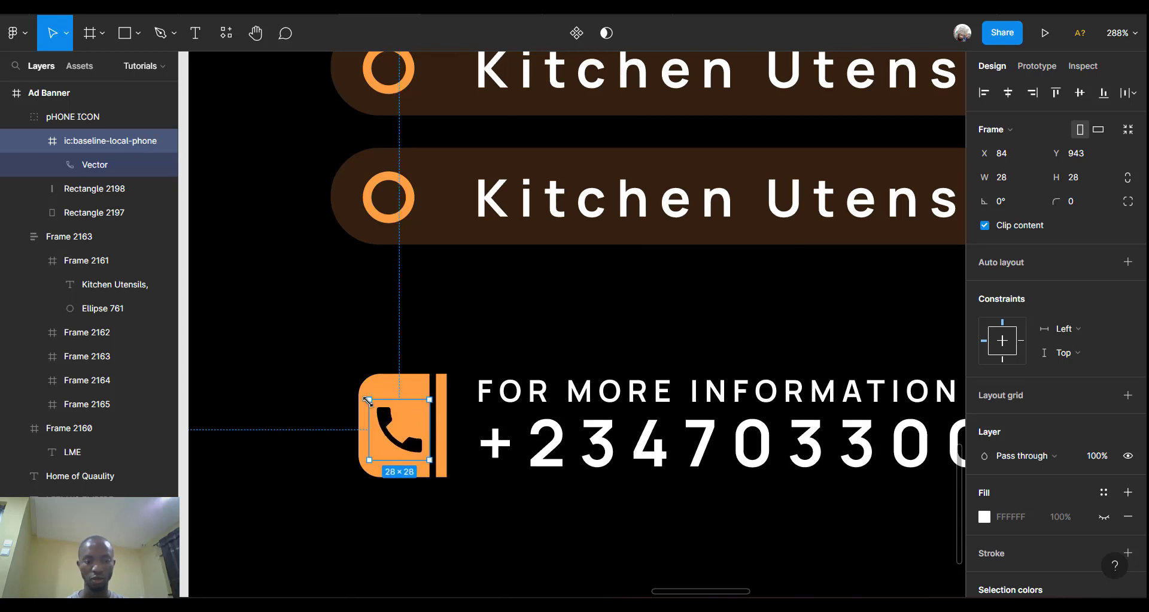
pyautogui.moveTo(360, 395); pyautogui.dragTo(356, 392)
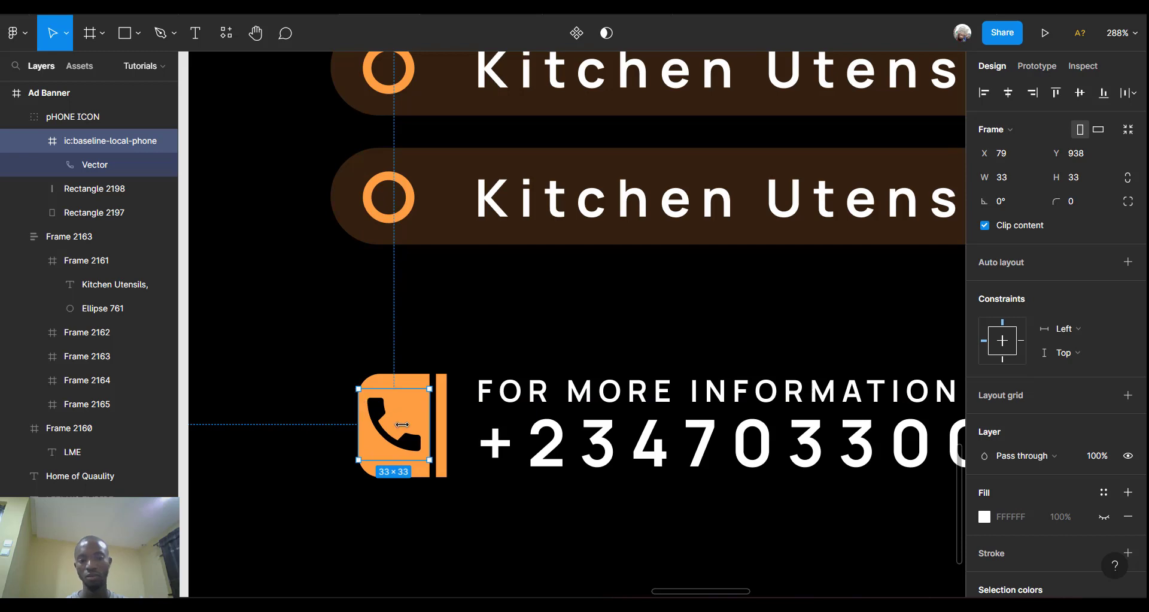
pyautogui.scroll(-6, 403, 431)
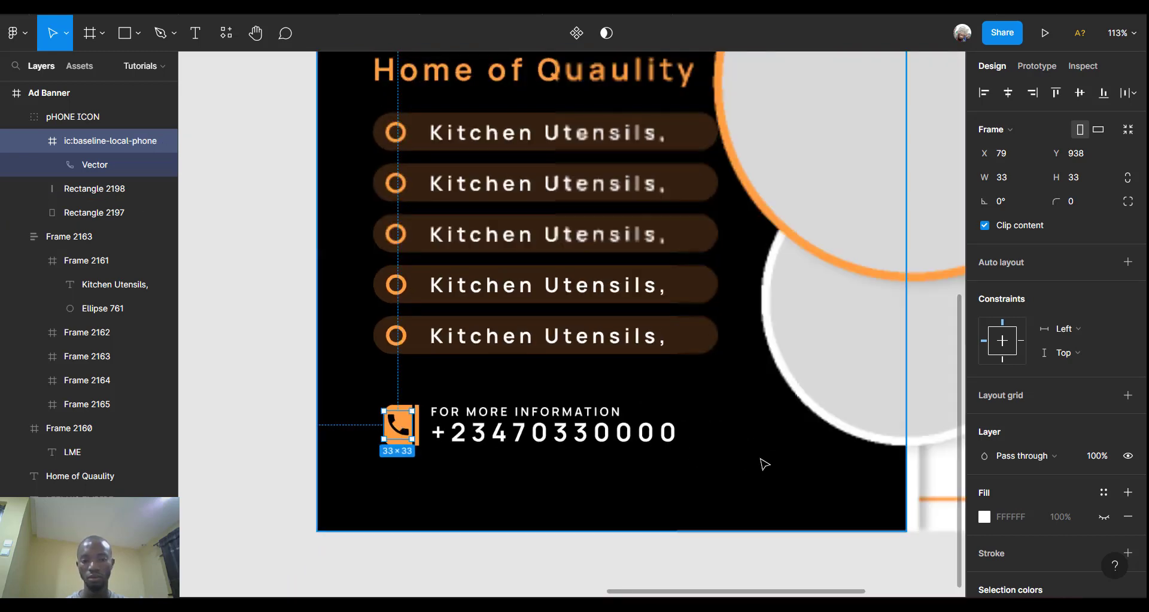
# Place a new Manrope Bold size-14 text box on the canvas right of the banner.
pyautogui.click(763, 464)
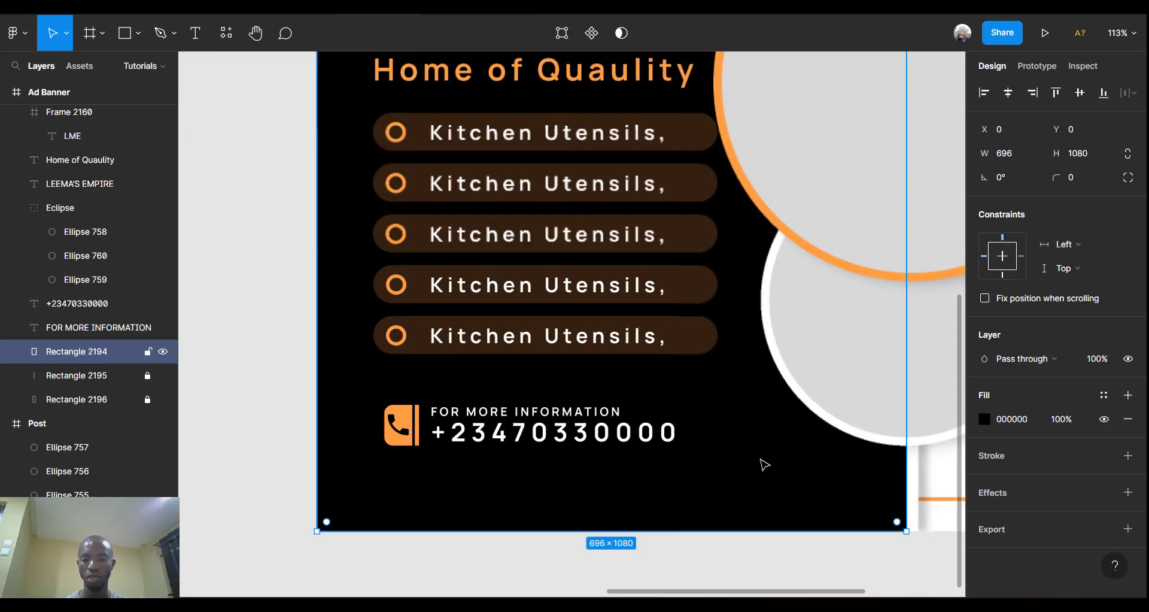
pyautogui.scroll(-3, 763, 465)
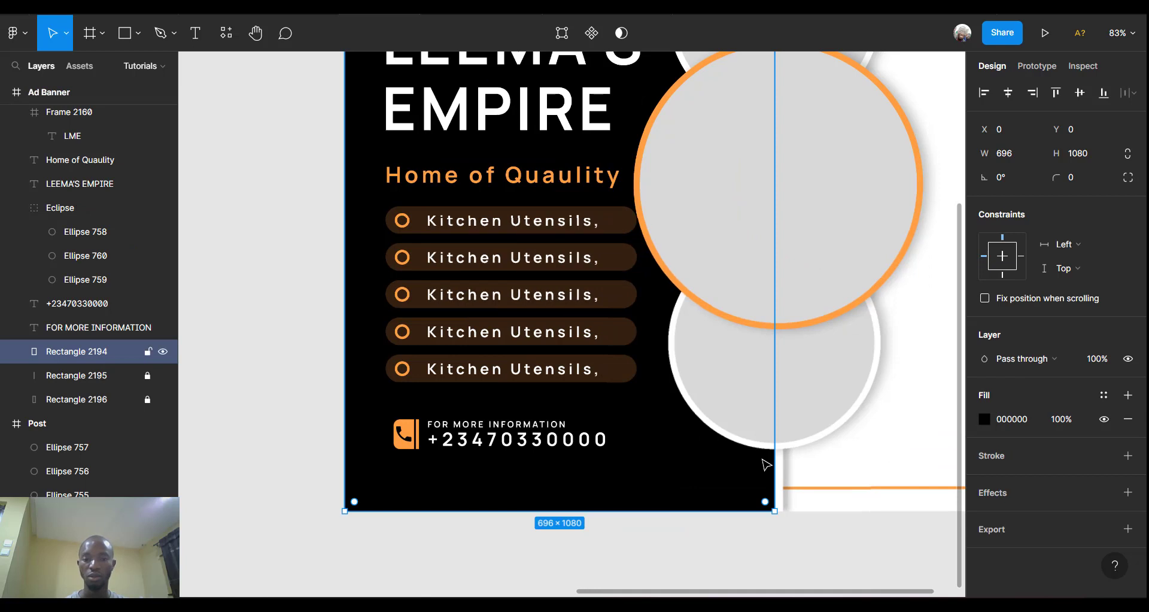
pyautogui.scroll(-3, 763, 464)
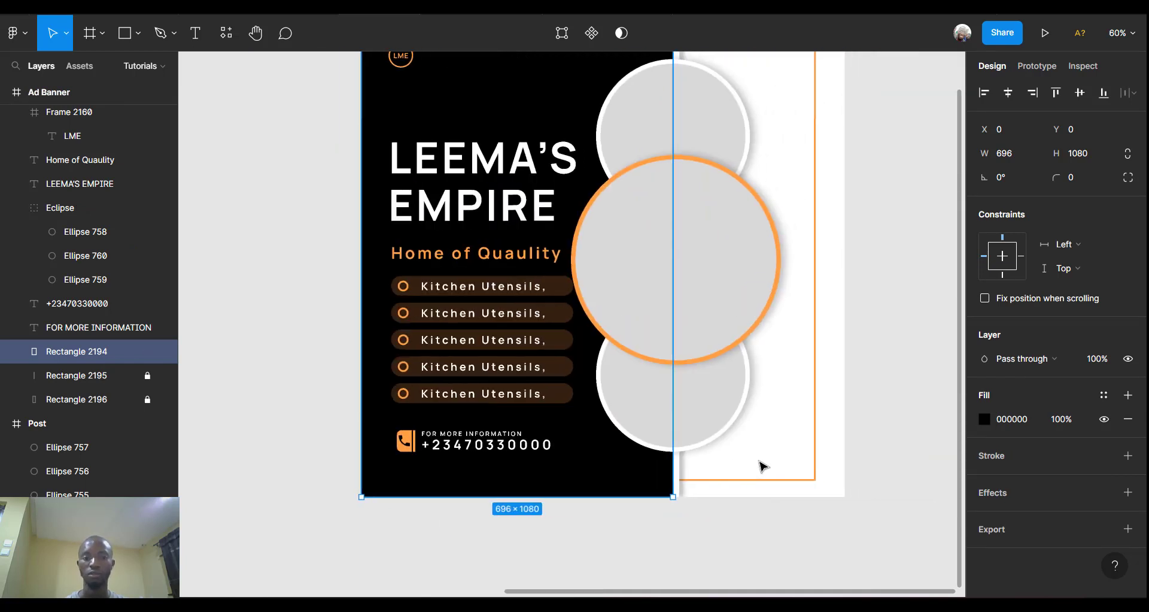
pyautogui.hscroll(3, 763, 465)
pyautogui.scroll(2, 763, 465)
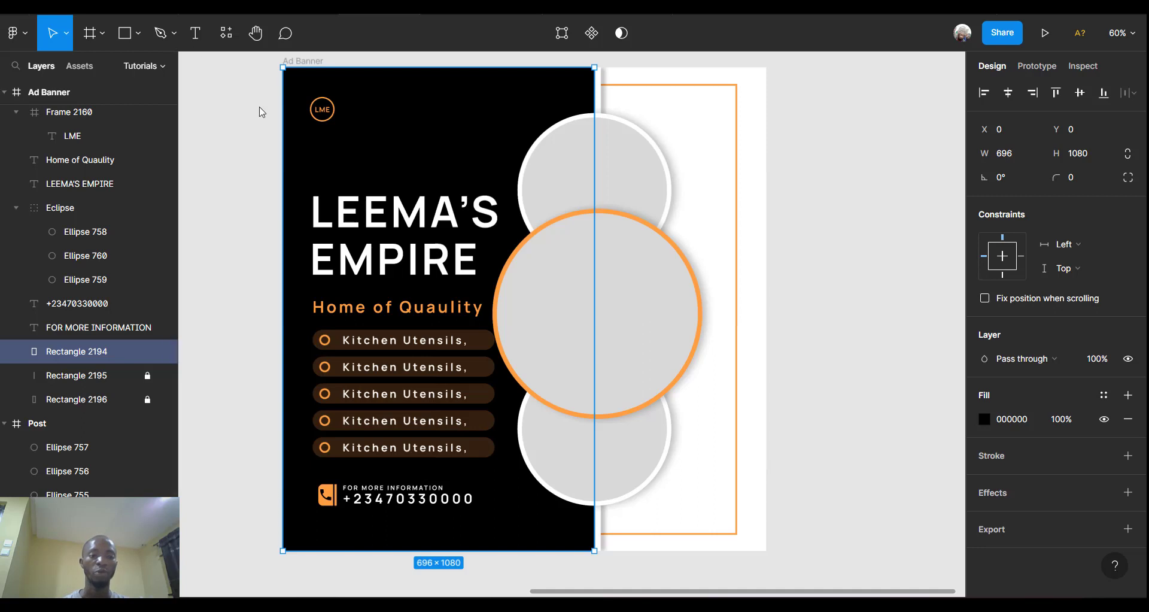
pyautogui.click(195, 36)
pyautogui.click(808, 269)
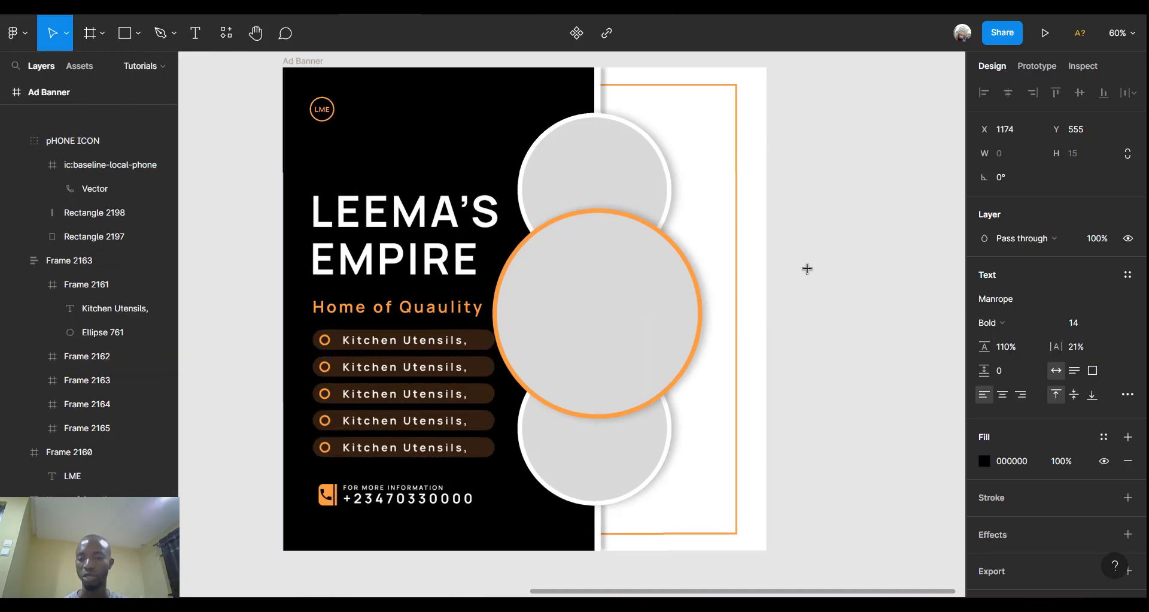
pyautogui.hscroll(5, 809, 272)
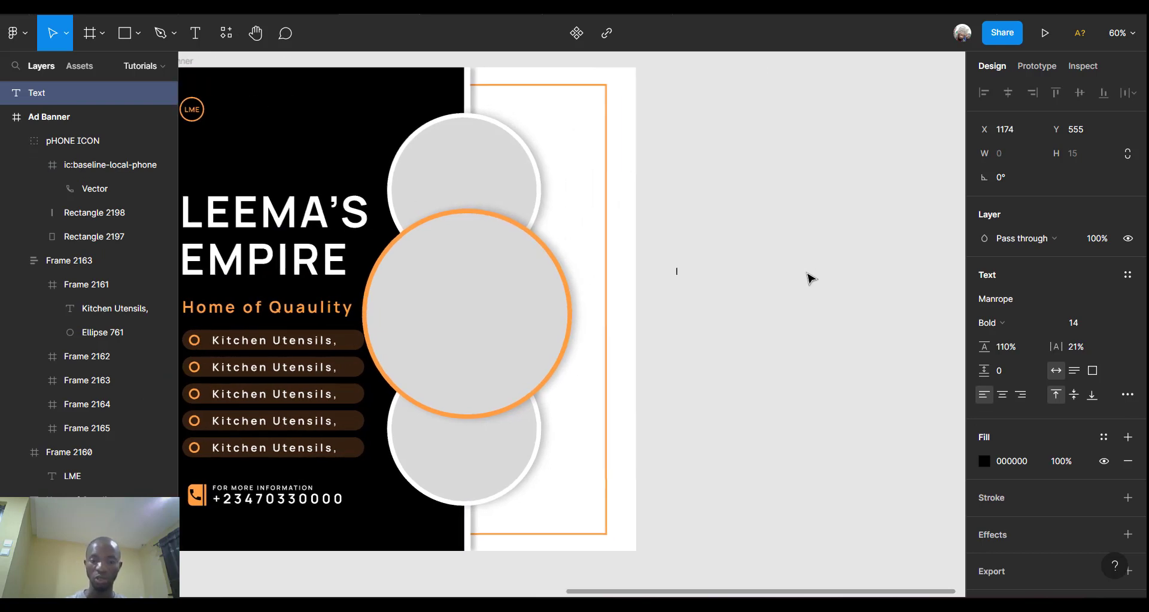
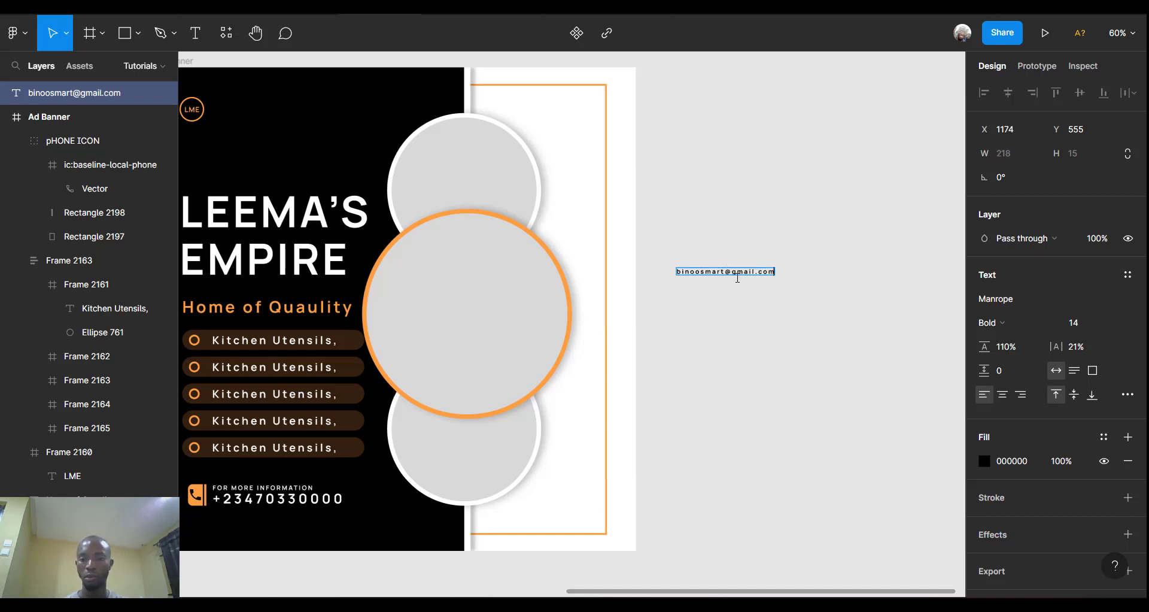
# Enter the contact e-mail address in the text box and set its font size to 24.
pyautogui.tripleClick(736, 274)
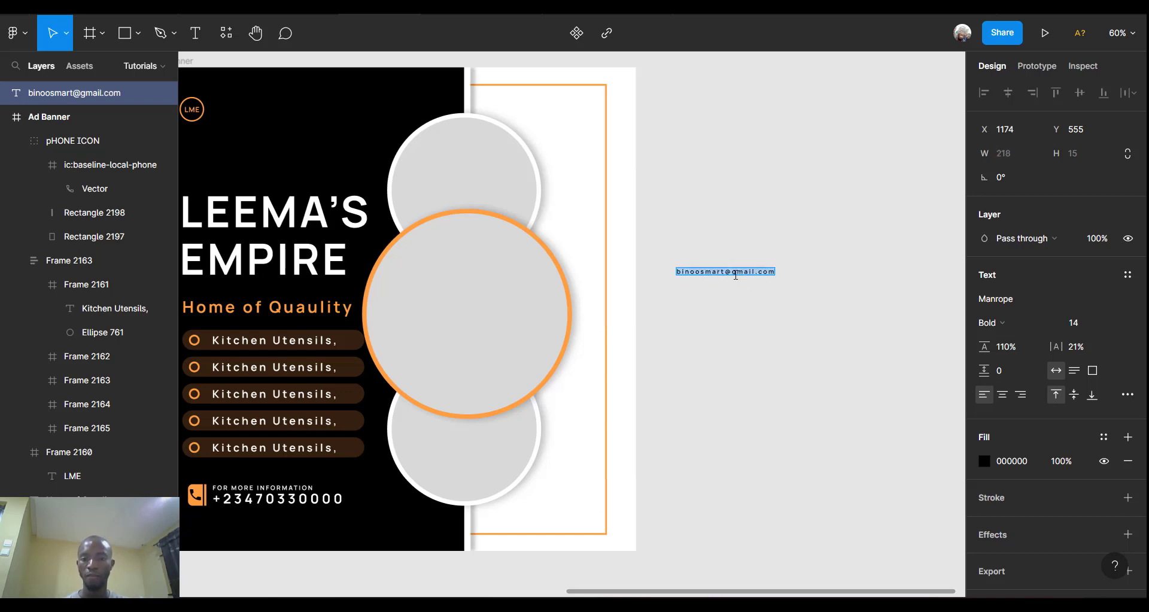
pyautogui.click(1114, 323)
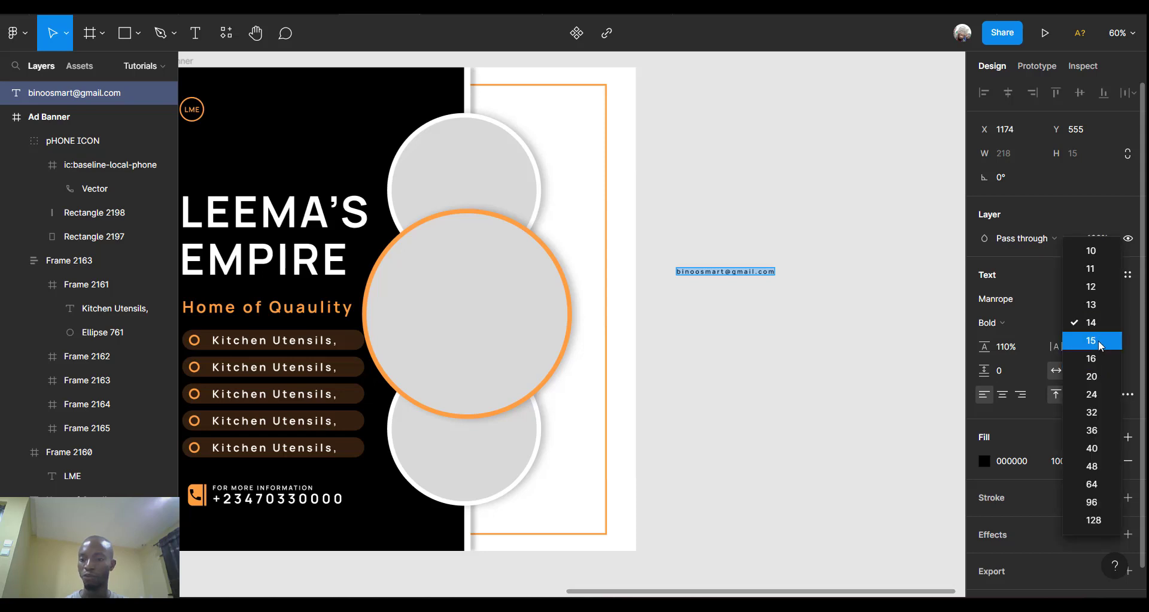
pyautogui.click(1096, 358)
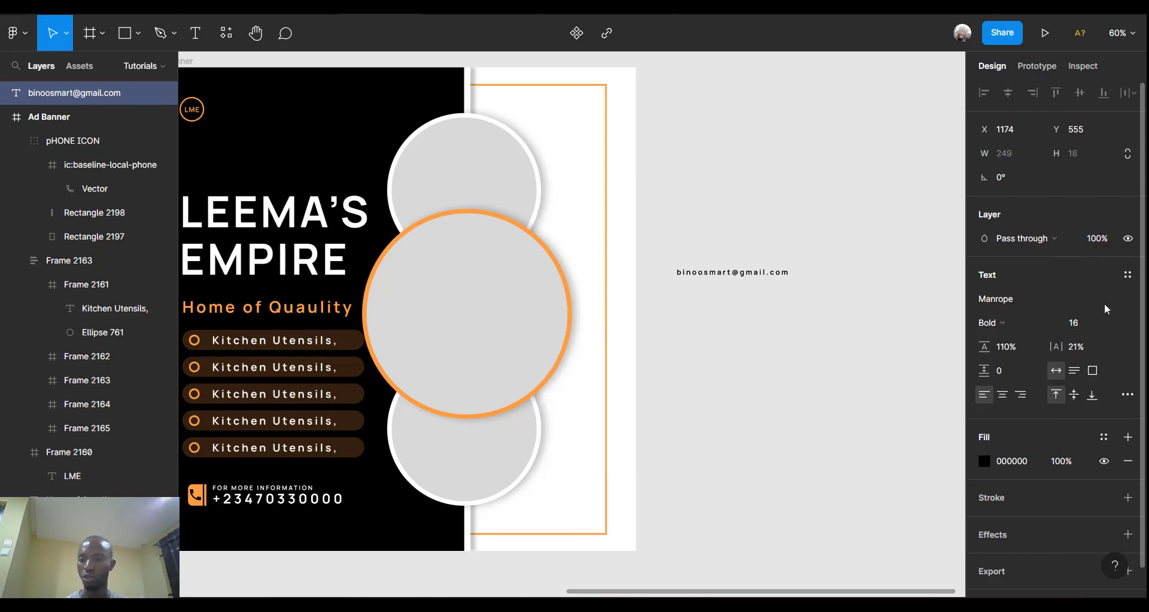
pyautogui.click(1089, 322)
pyautogui.write('2')
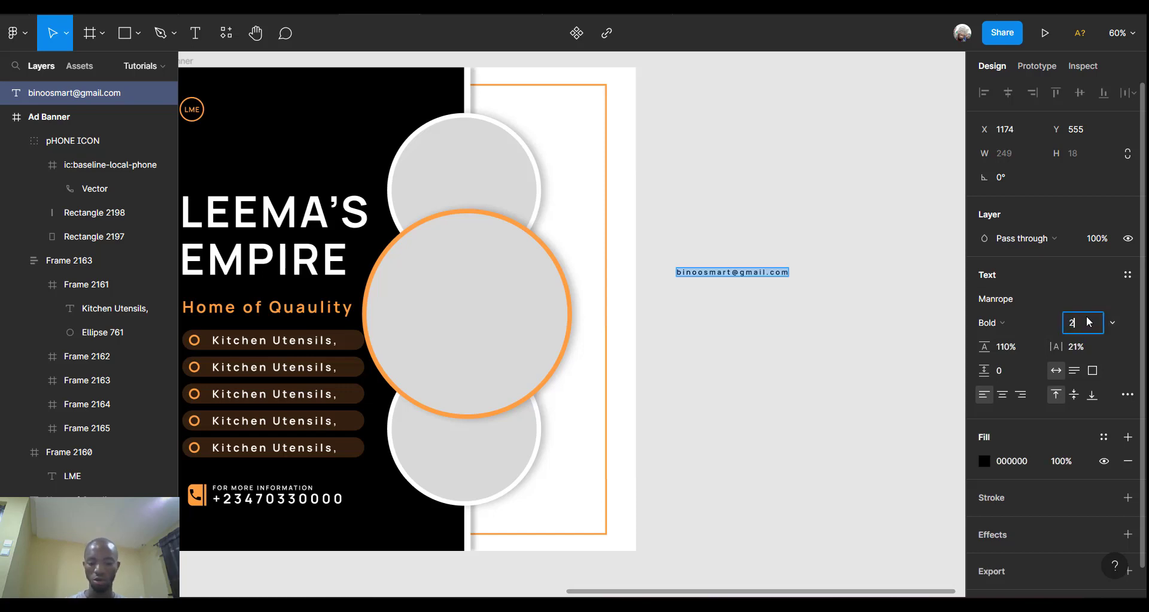
pyautogui.write('4')
pyautogui.press('Return')
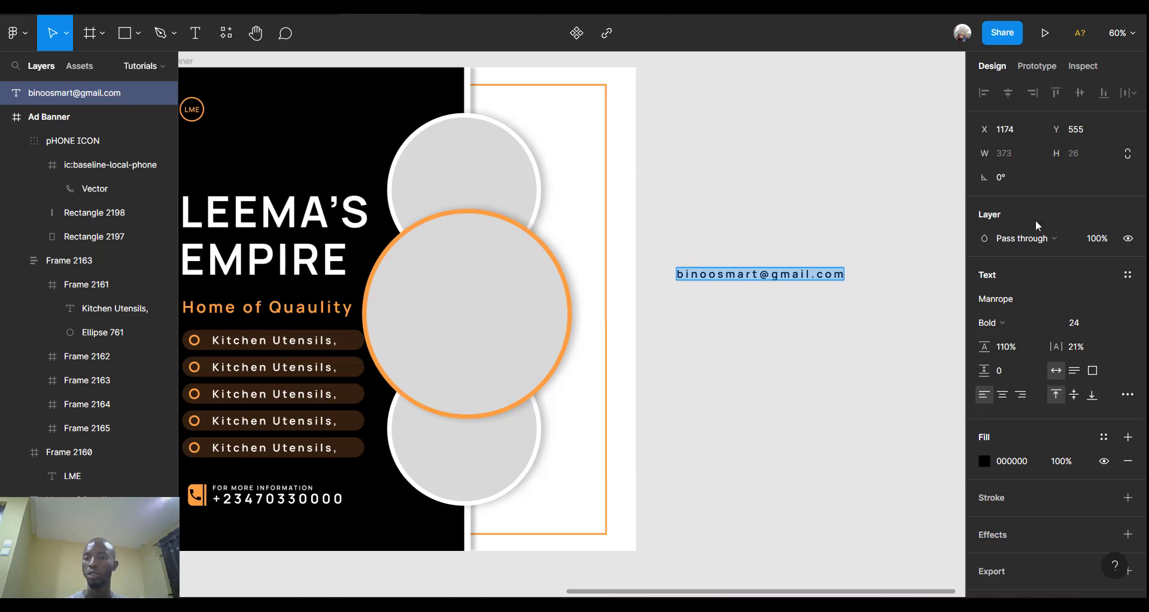
# Rotate the e-mail text 90° so it runs vertically.
pyautogui.click(1013, 177)
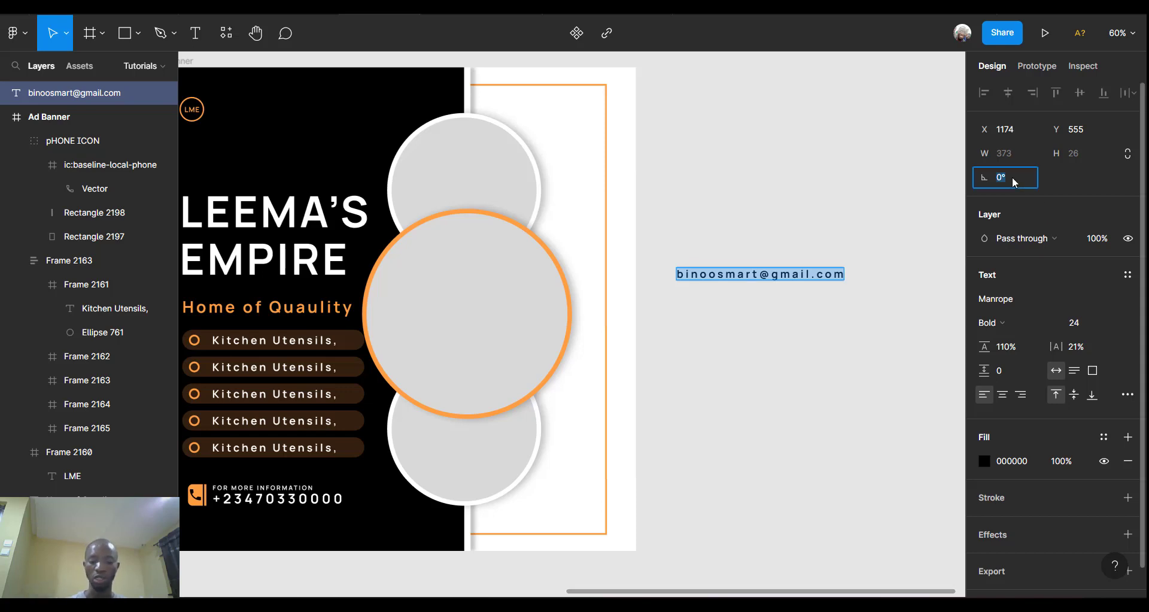
pyautogui.write('90')
pyautogui.press('Return')
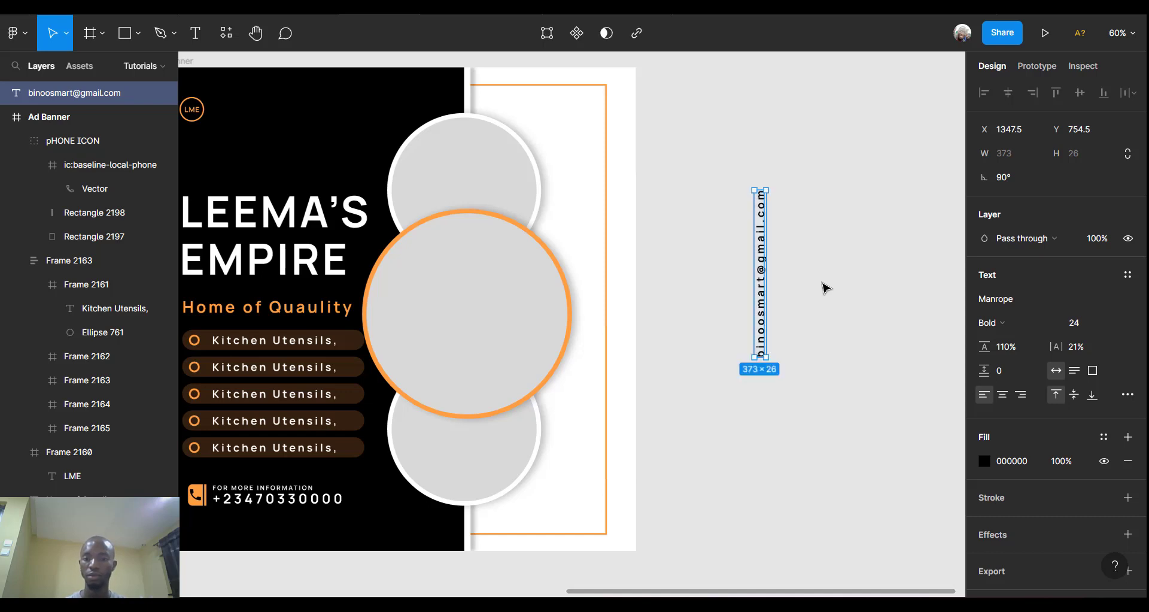
# Move the rotated e-mail text onto the banner's white right panel and align vertical centres.
pyautogui.moveTo(760, 283); pyautogui.dragTo(606, 312)
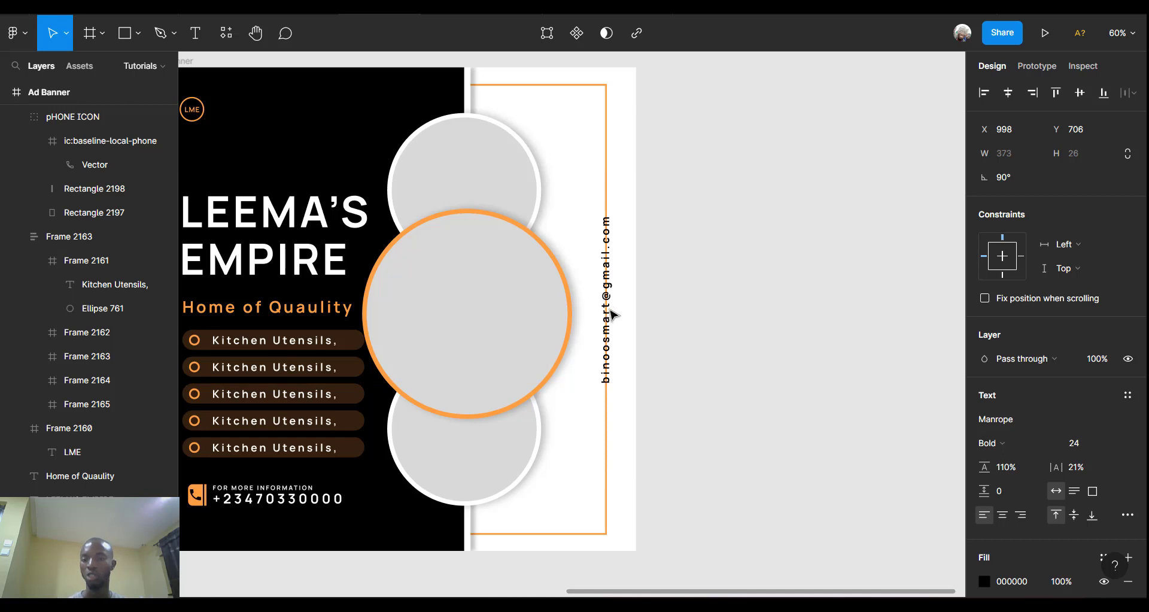
pyautogui.click(1080, 95)
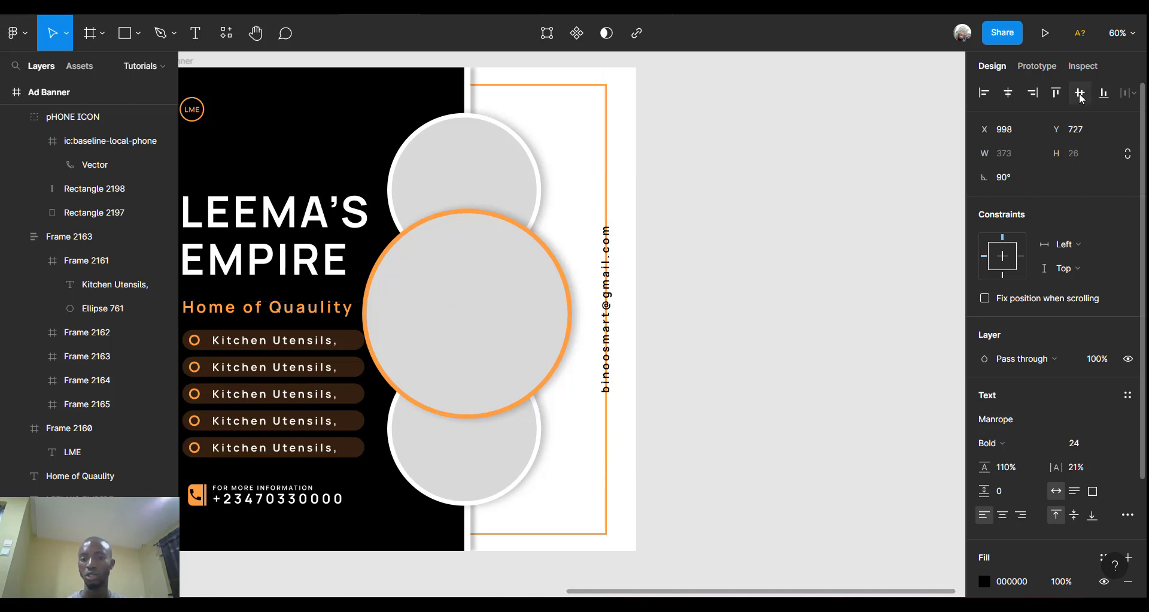
pyautogui.scroll(-5, 1097, 445)
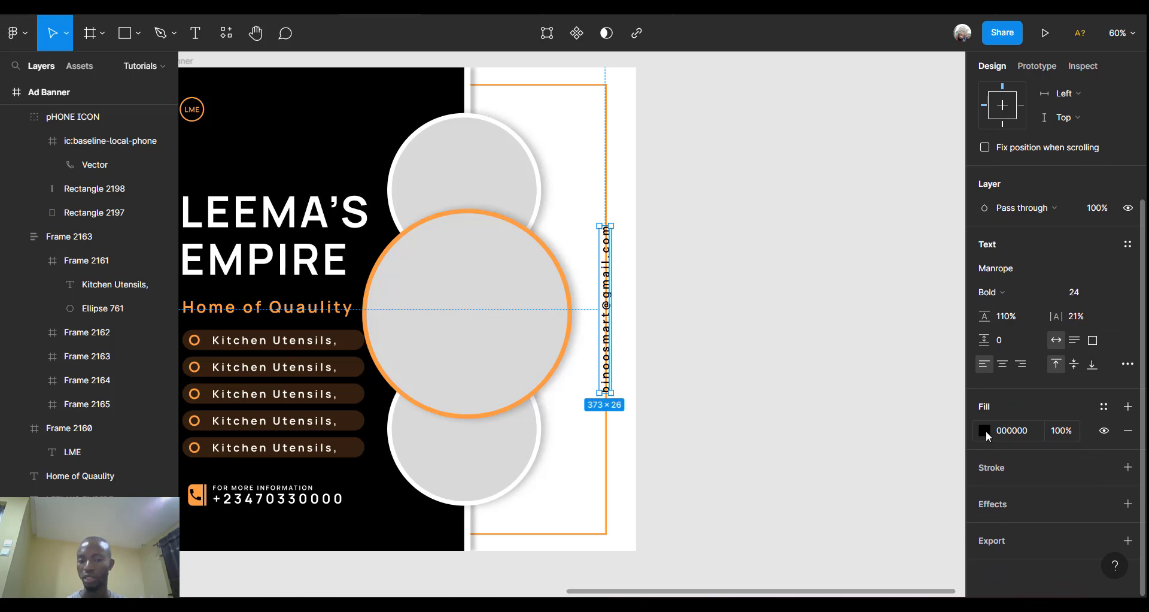
# Add a white FFFFFF stroke of width 15 to the vertical e-mail text.
pyautogui.click(1128, 467)
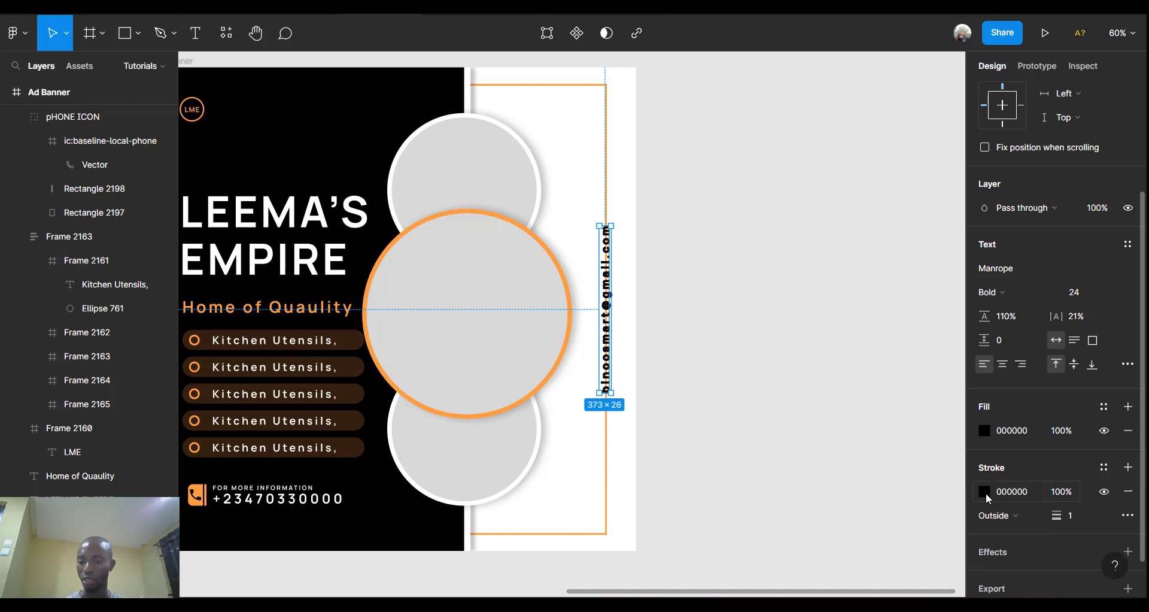
pyautogui.click(984, 491)
pyautogui.moveTo(790, 262); pyautogui.dragTo(794, 240)
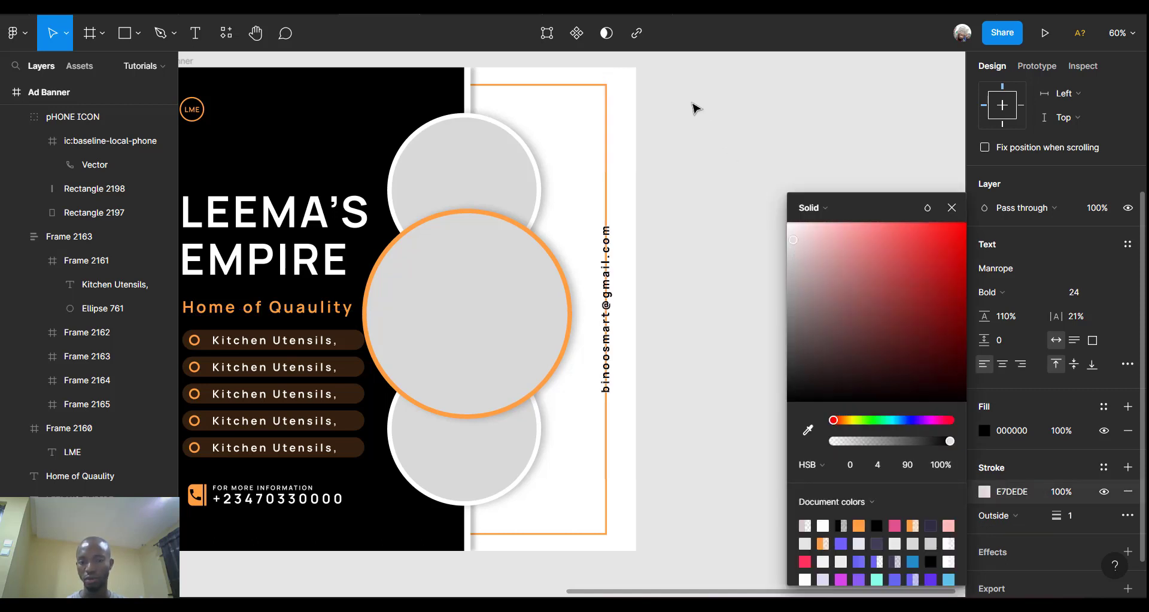
pyautogui.moveTo(692, 103); pyautogui.dragTo(680, 85)
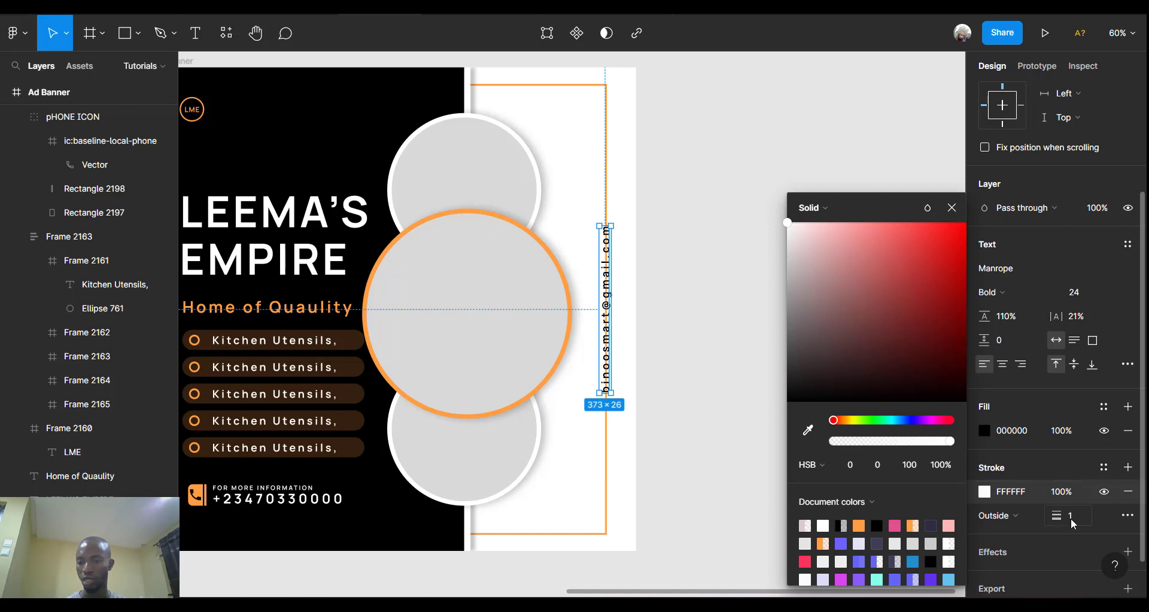
pyautogui.moveTo(1058, 516)
pyautogui.mouseDown()
pyautogui.moveTo(1106, 532)
pyautogui.moveTo(1042, 515)
pyautogui.moveTo(1086, 521)
pyautogui.mouseUp()
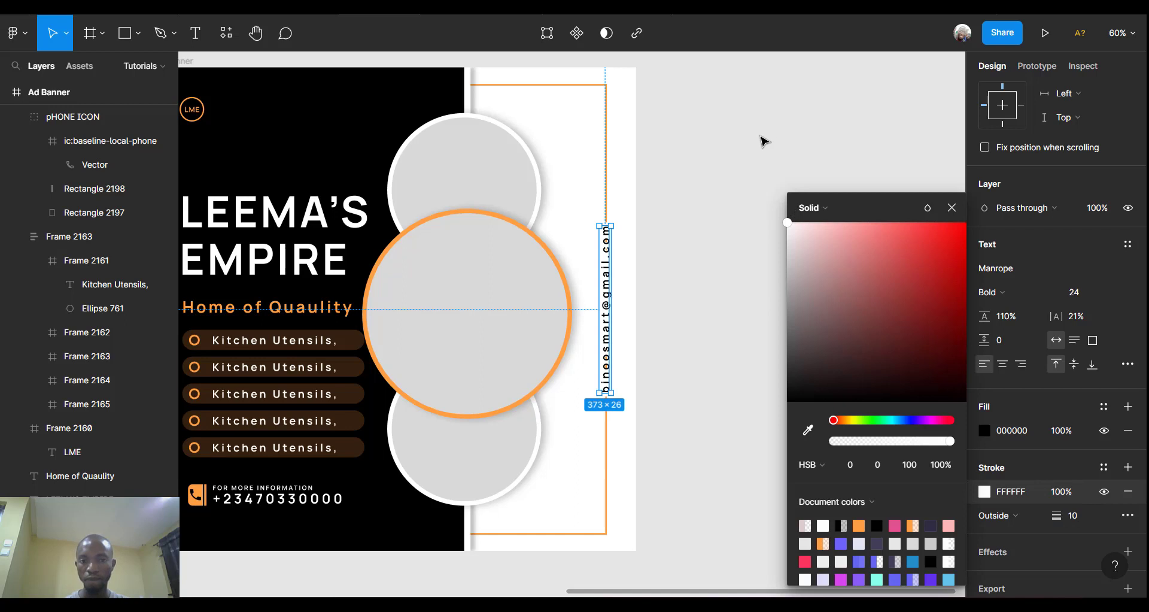
pyautogui.click(1084, 524)
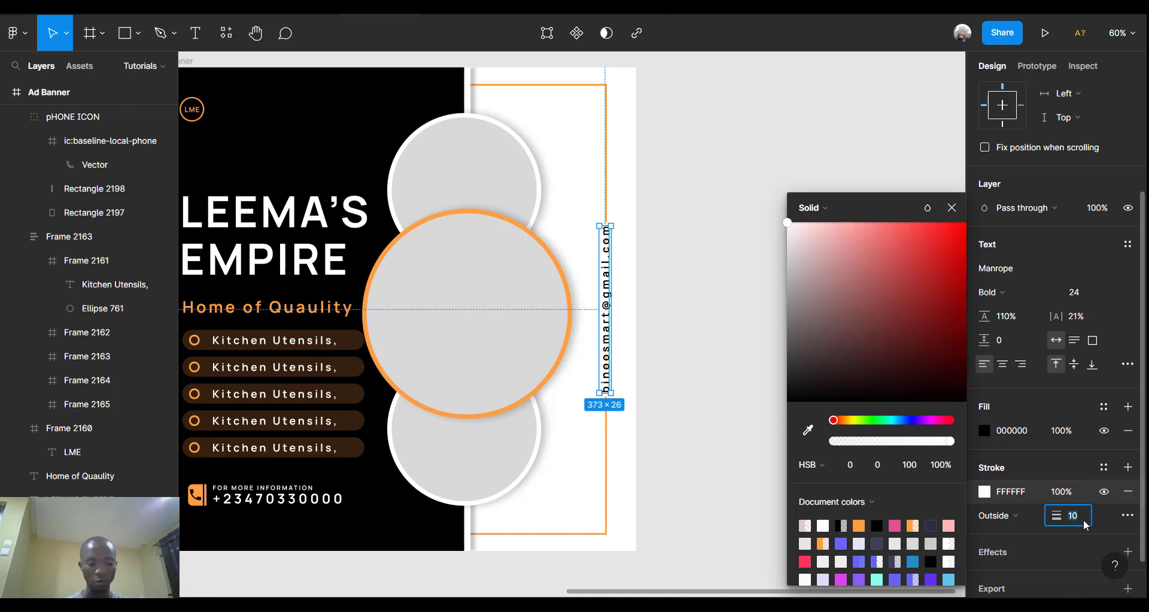
pyautogui.write('15')
pyautogui.press('Return')
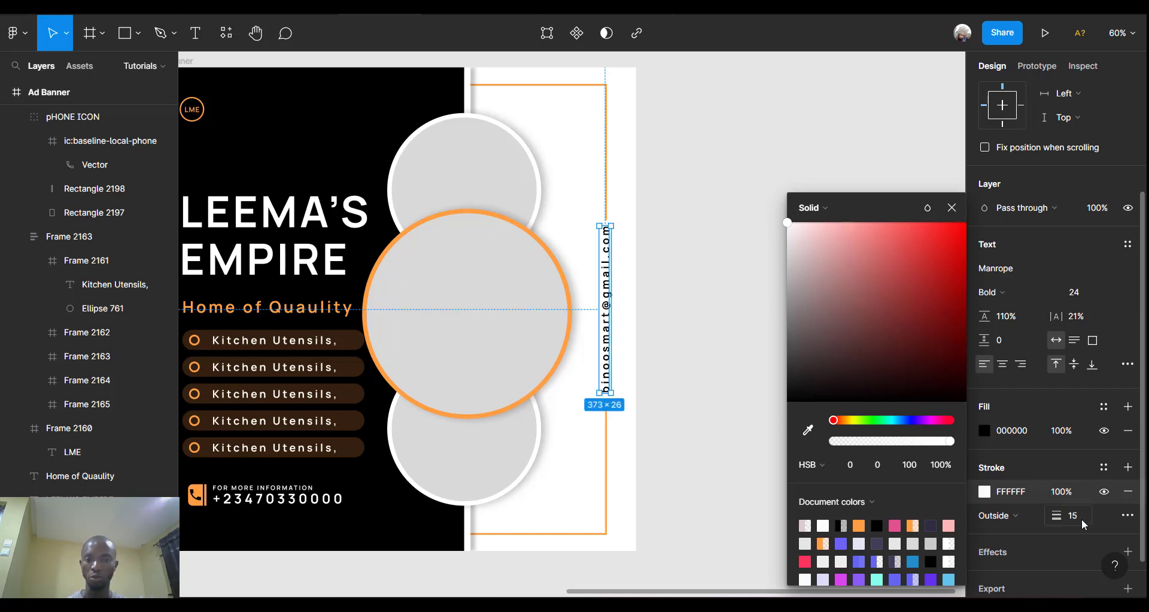
pyautogui.click(684, 260)
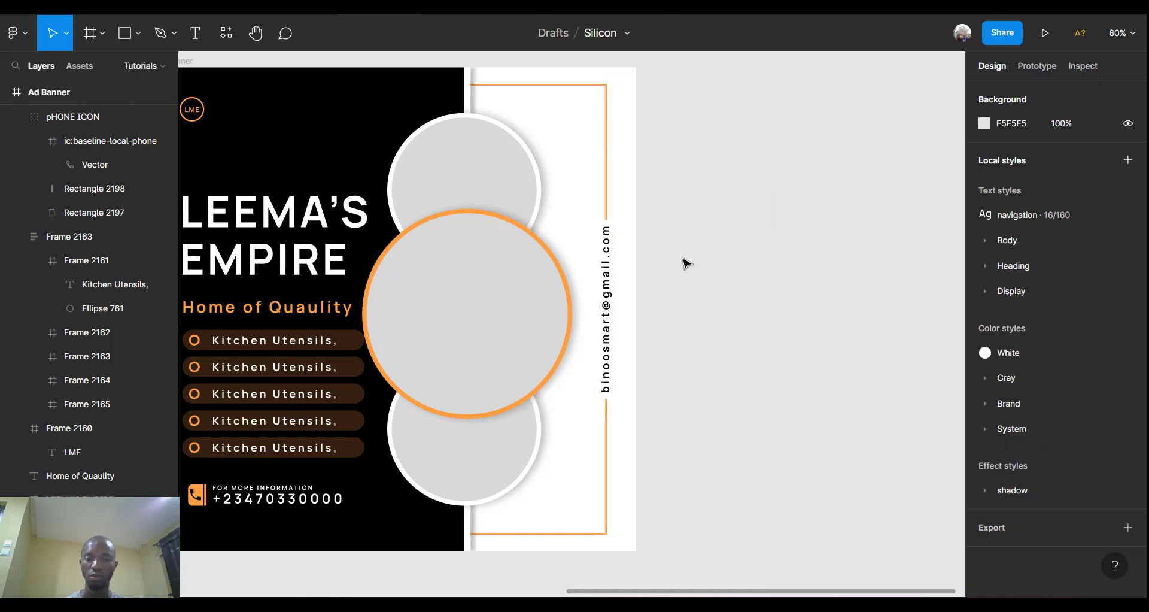
# Zoom to about 104% on the banner's top area and open the shape tools dropdown.
pyautogui.hscroll(-4, 688, 264)
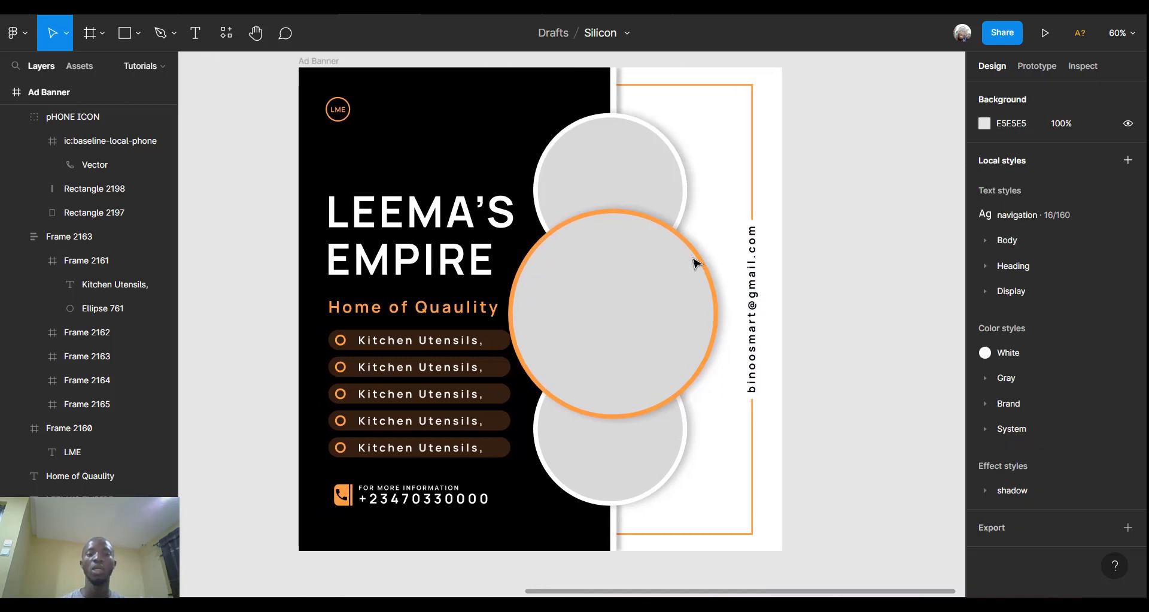
pyautogui.scroll(3, 694, 262)
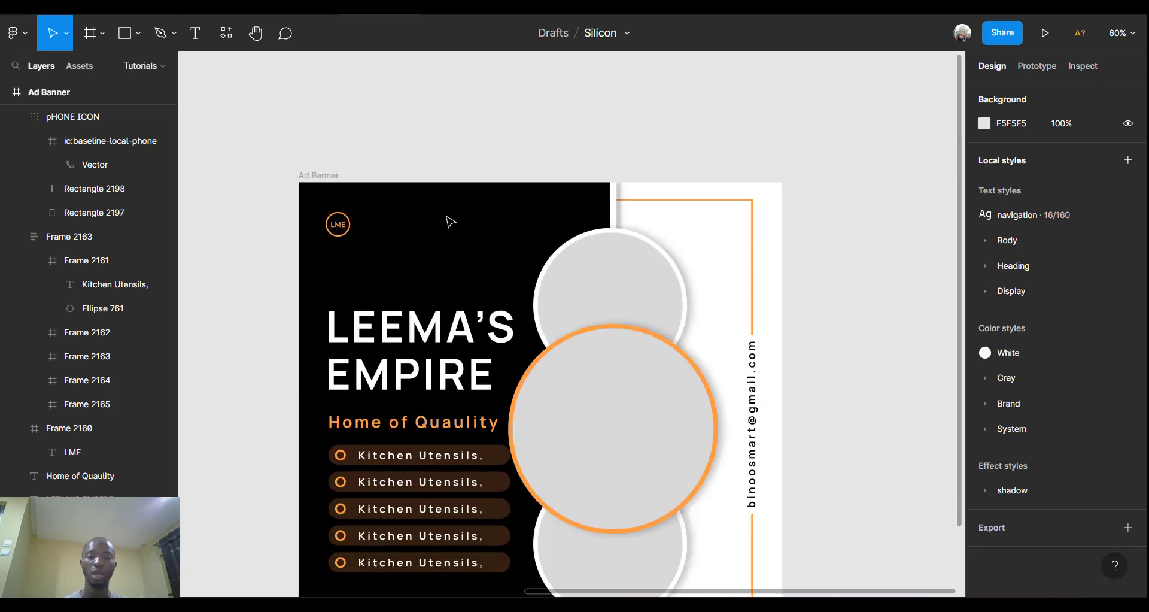
pyautogui.keyDown('ctrl'); pyautogui.scroll(5, 449, 223); pyautogui.keyUp('ctrl')
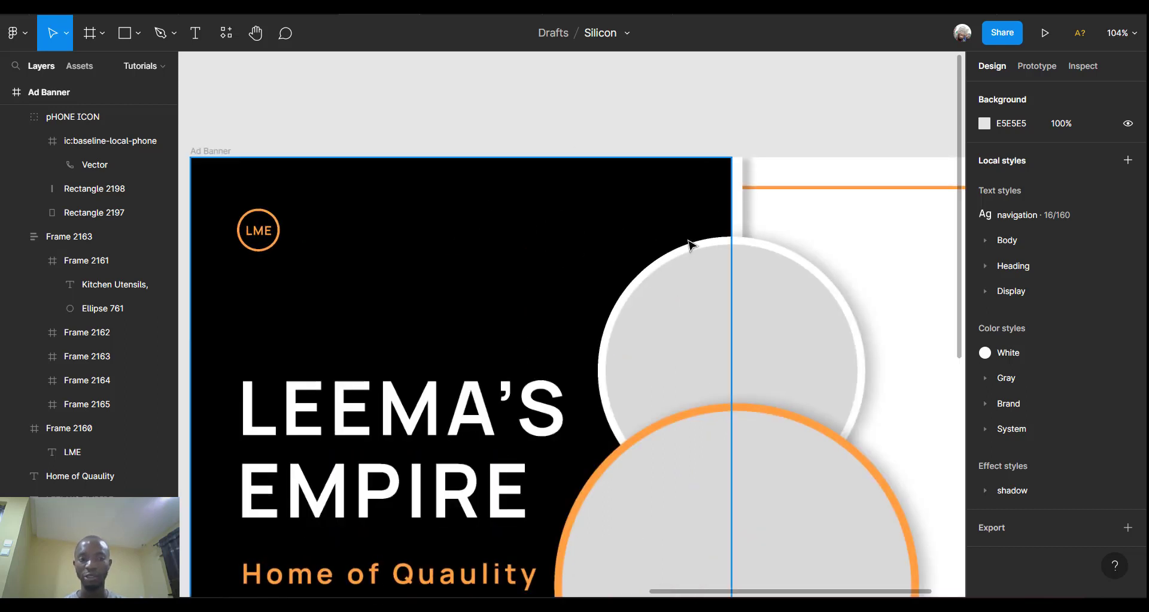
pyautogui.click(139, 35)
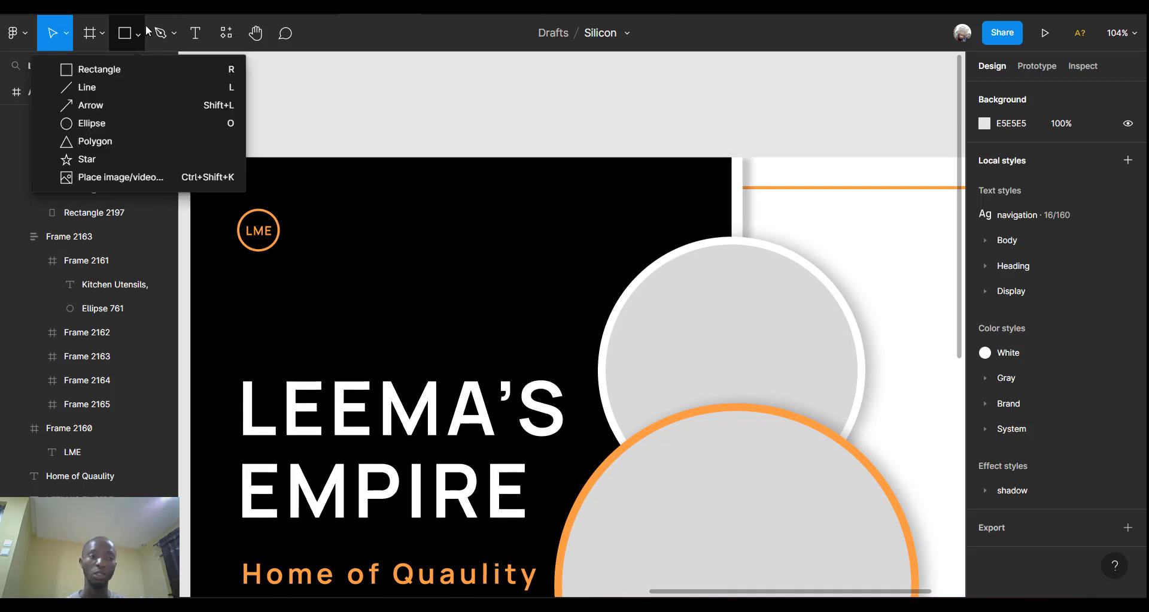
# Draw a 24×24 grey ellipse on the black panel level with the LME logo.
pyautogui.click(89, 140)
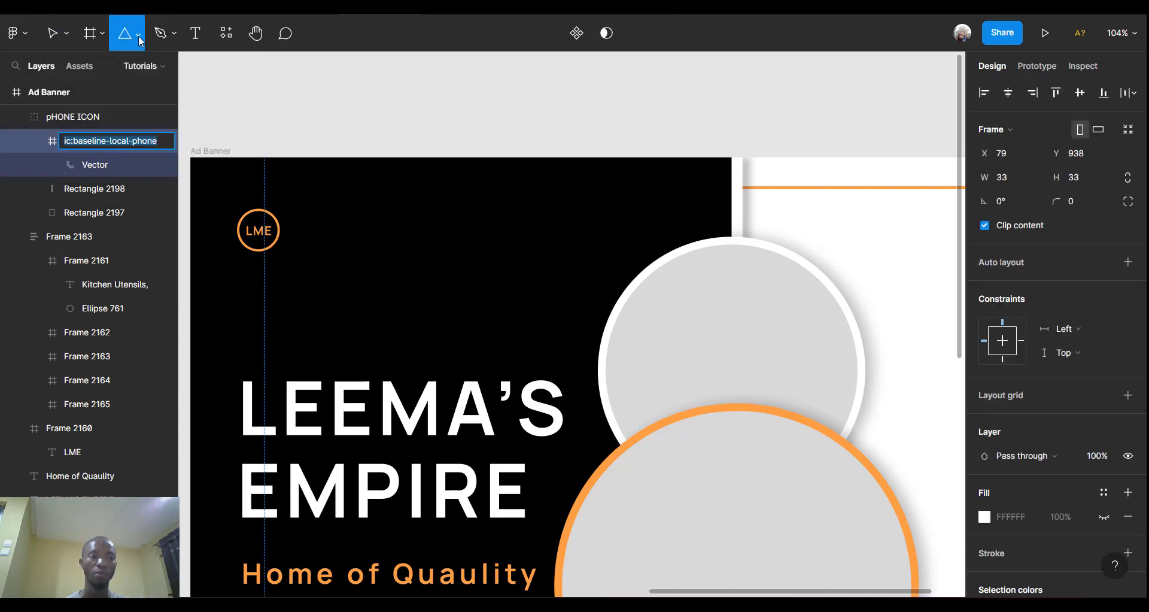
pyautogui.click(139, 35)
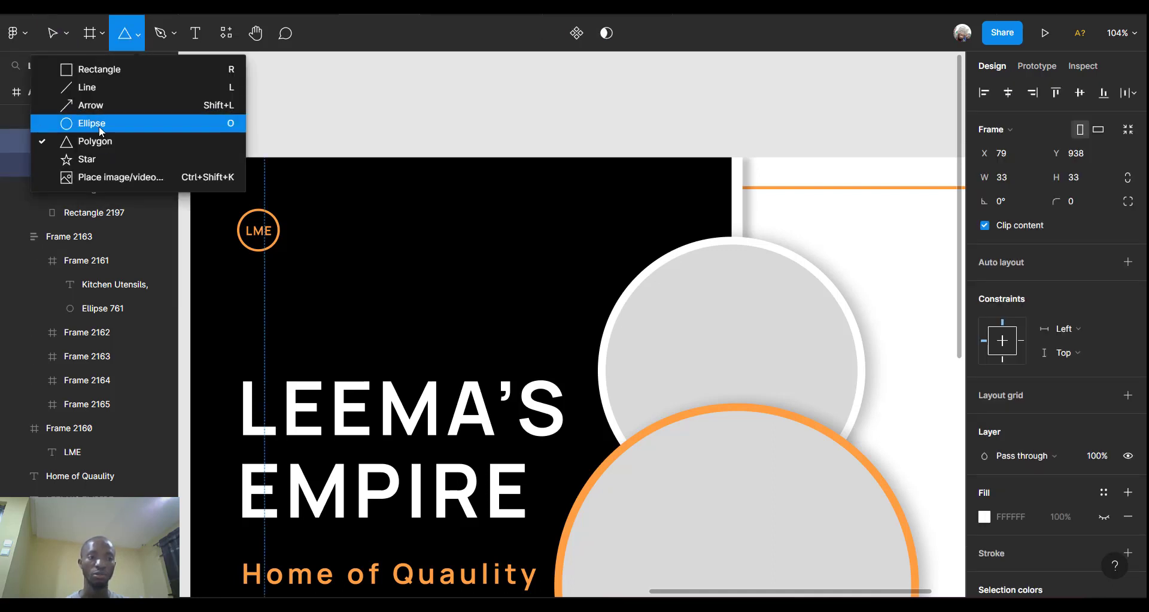
pyautogui.click(99, 125)
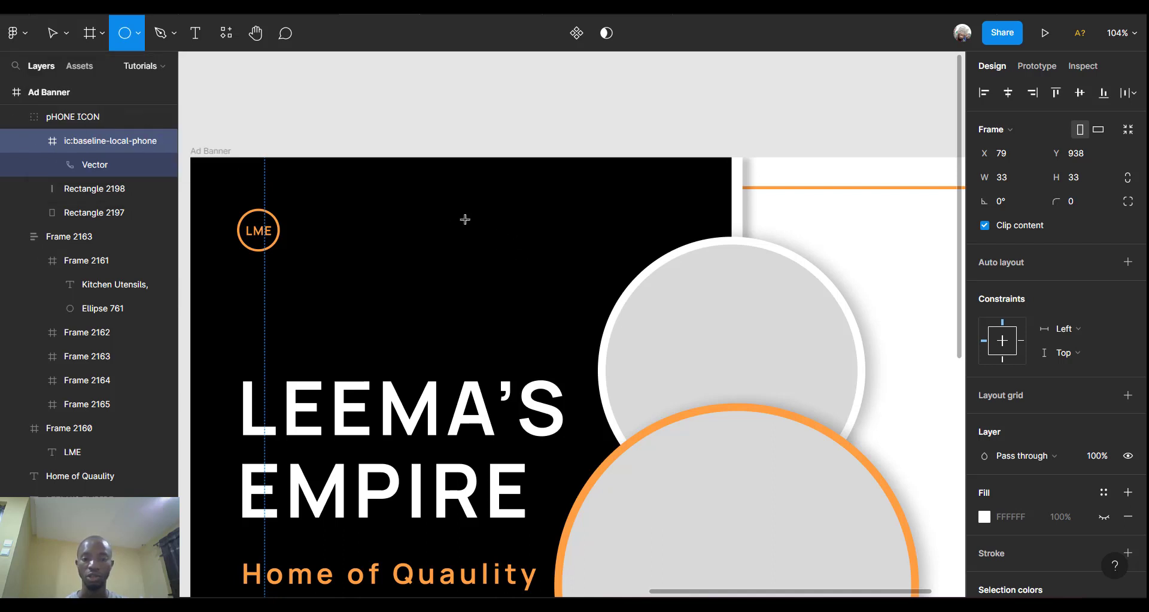
pyautogui.moveTo(463, 219)
pyautogui.mouseDown()
pyautogui.moveTo(500, 240)
pyautogui.moveTo(487, 235)
pyautogui.mouseUp()
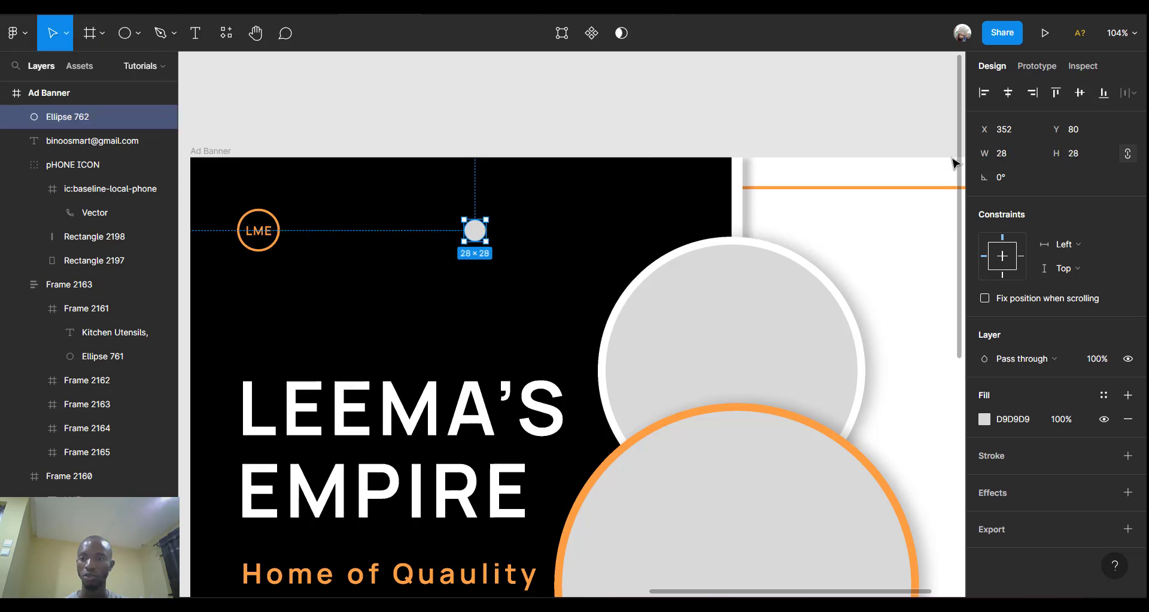
pyautogui.click(1011, 149)
pyautogui.write('2')
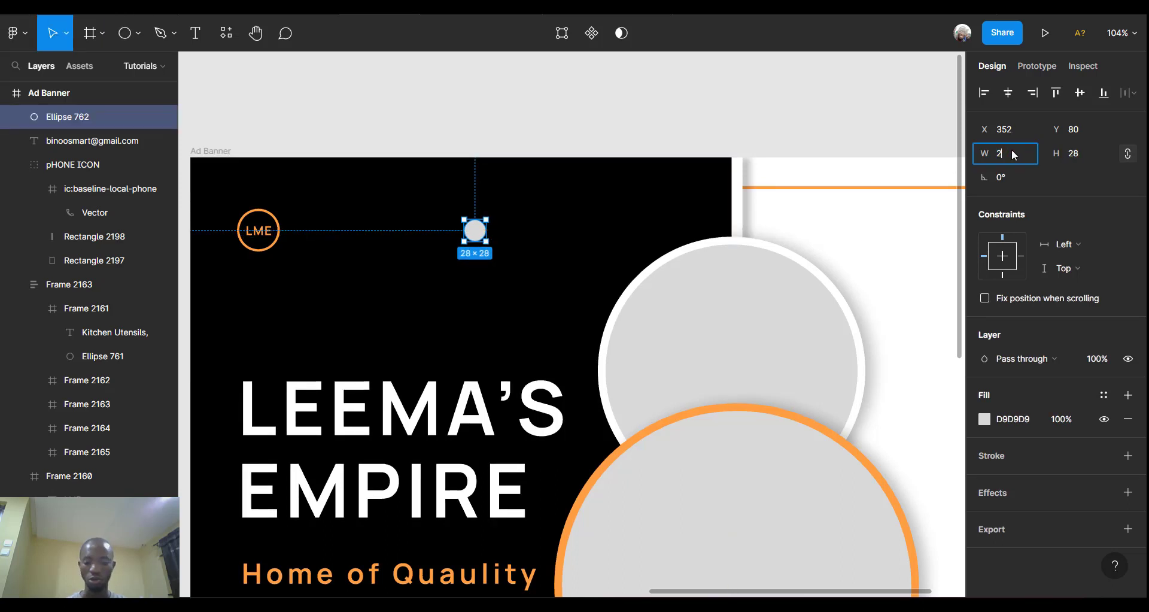
pyautogui.press('Return')
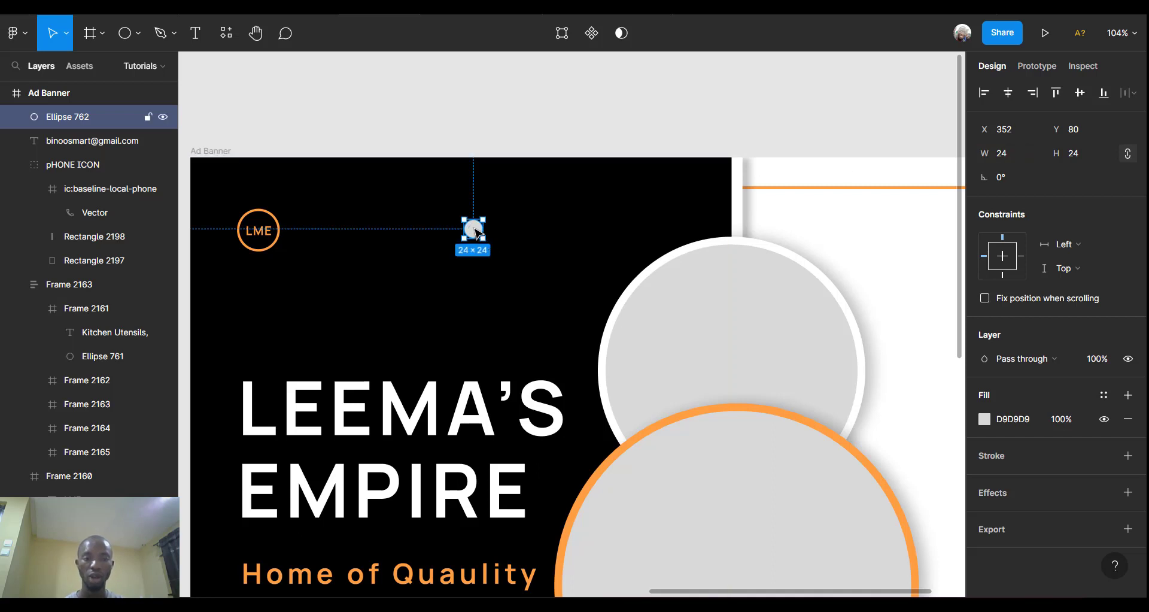
# Fill Ellipse 762 white FFFFFF and nudge it slightly right and down.
pyautogui.click(984, 419)
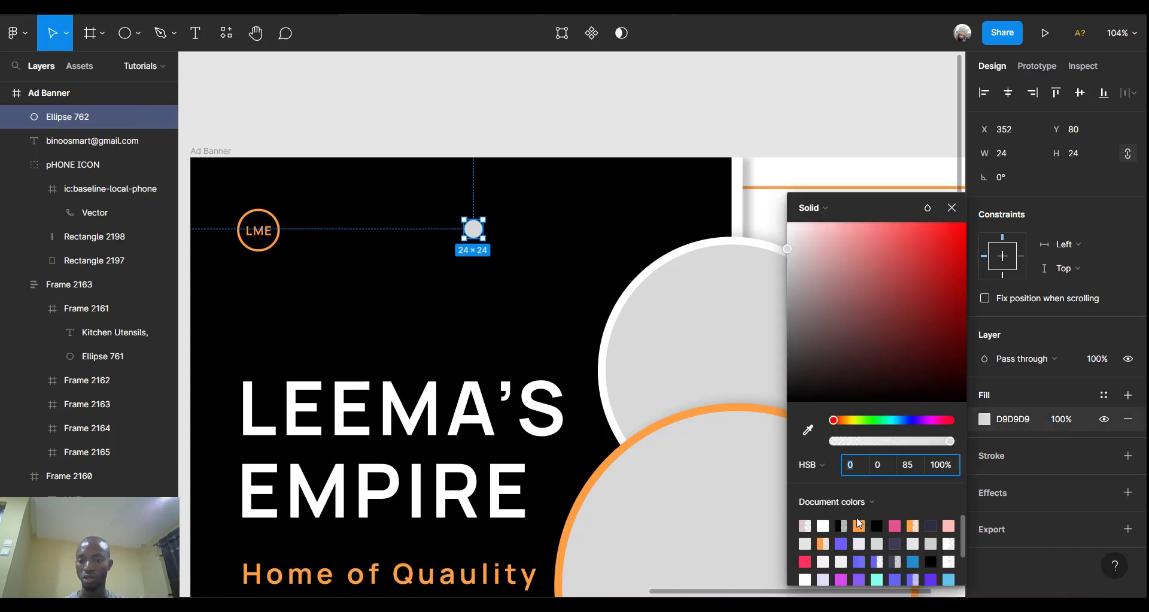
pyautogui.click(823, 525)
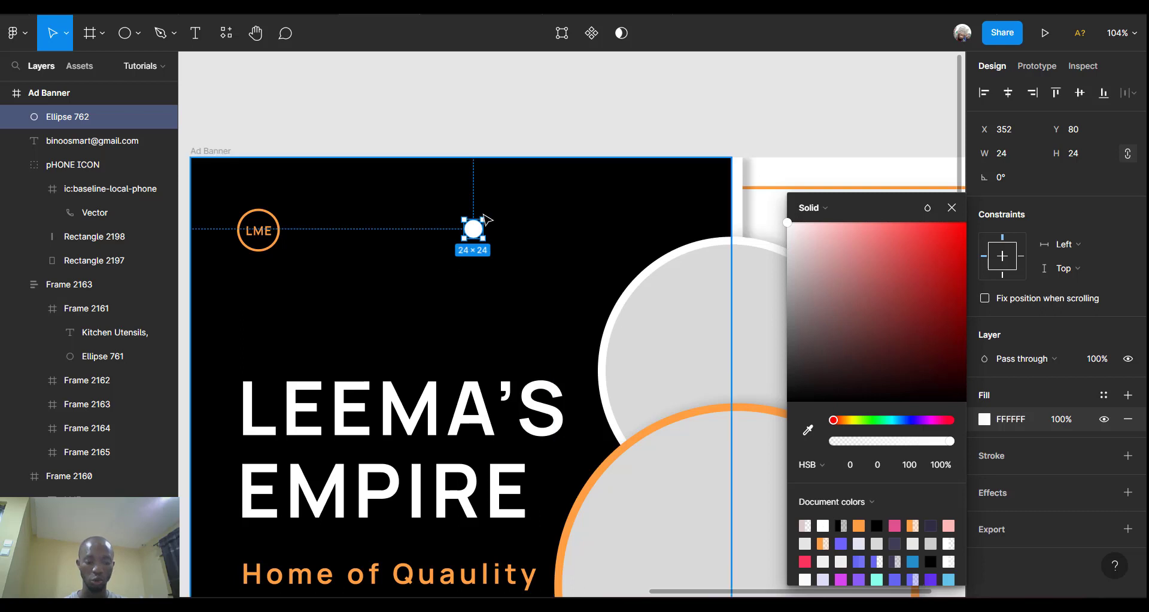
pyautogui.hotkey('ctrl', 'c')
pyautogui.hotkey('ctrl', 'v')
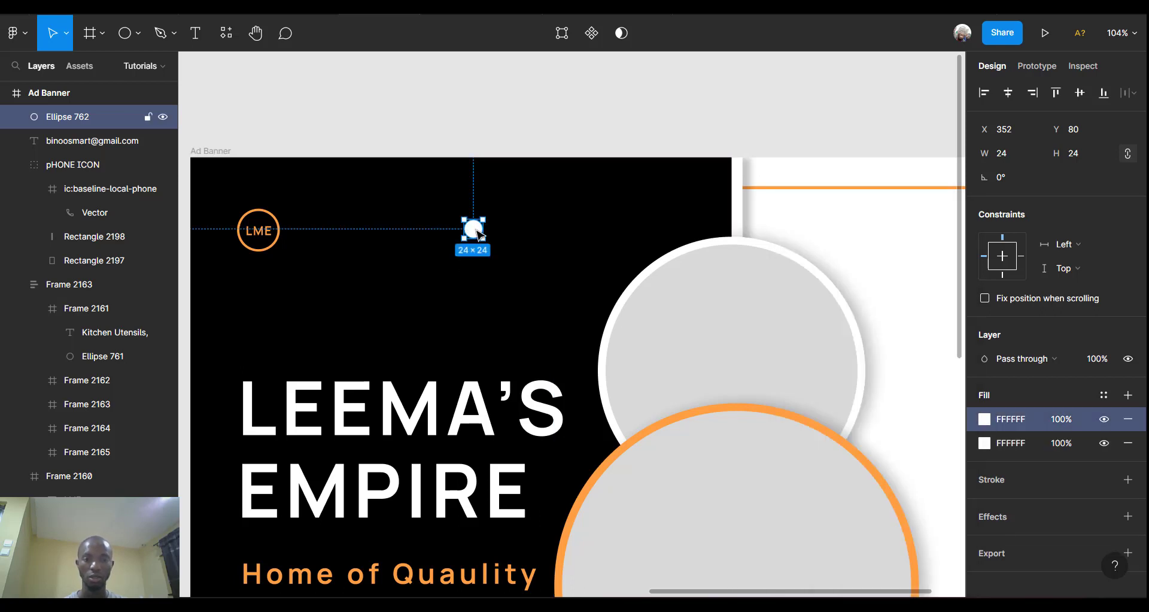
pyautogui.moveTo(477, 231)
pyautogui.mouseDown()
pyautogui.moveTo(488, 231)
pyautogui.moveTo(479, 234)
pyautogui.mouseUp()
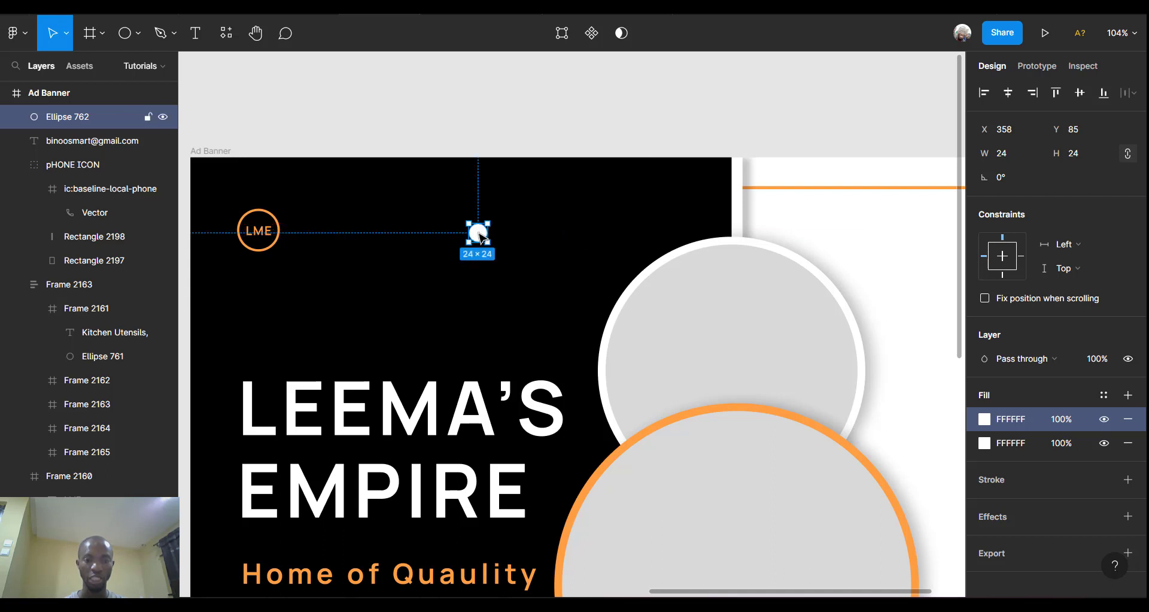
# Remove the duplicated white fills so the dot keeps a single white fill.
pyautogui.hotkey('ctrl', 'v')
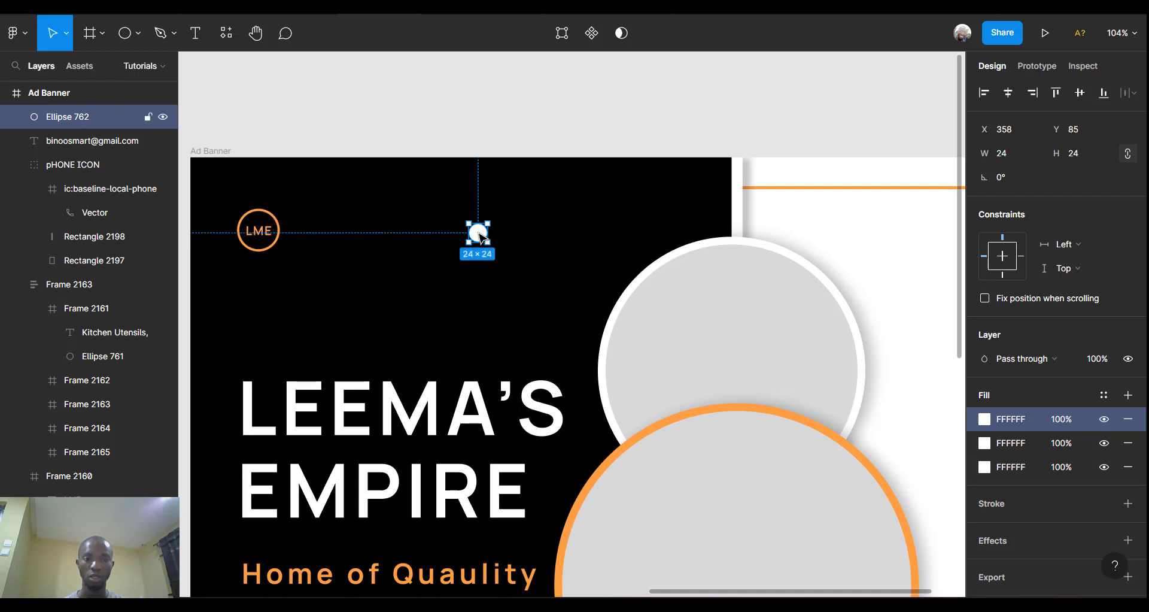
pyautogui.hotkey('ctrl', 'v')
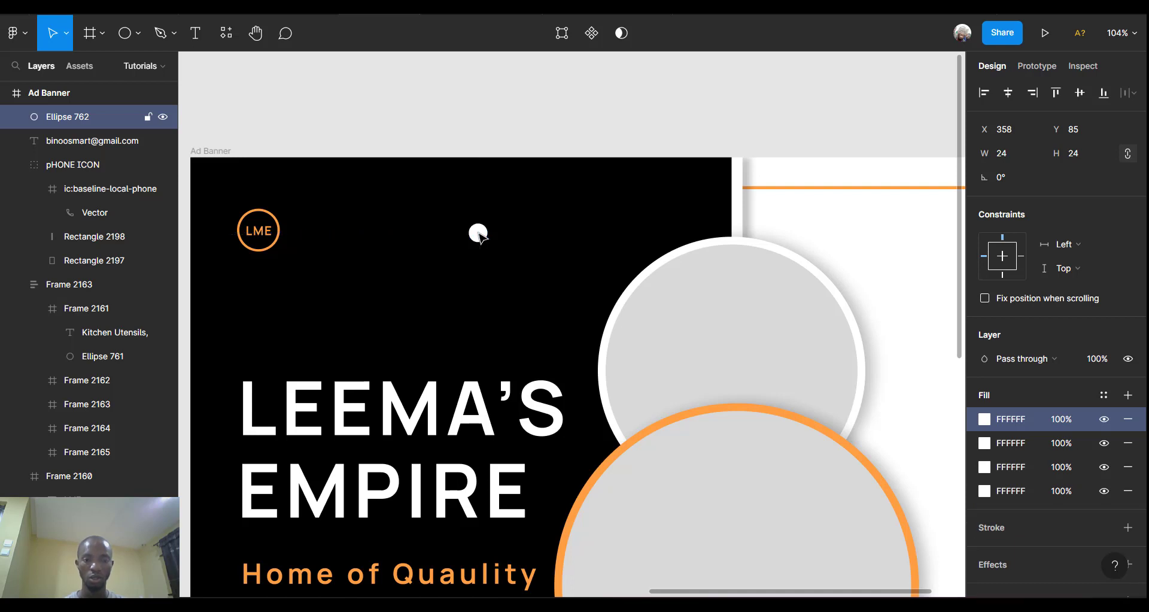
pyautogui.rightClick(479, 234)
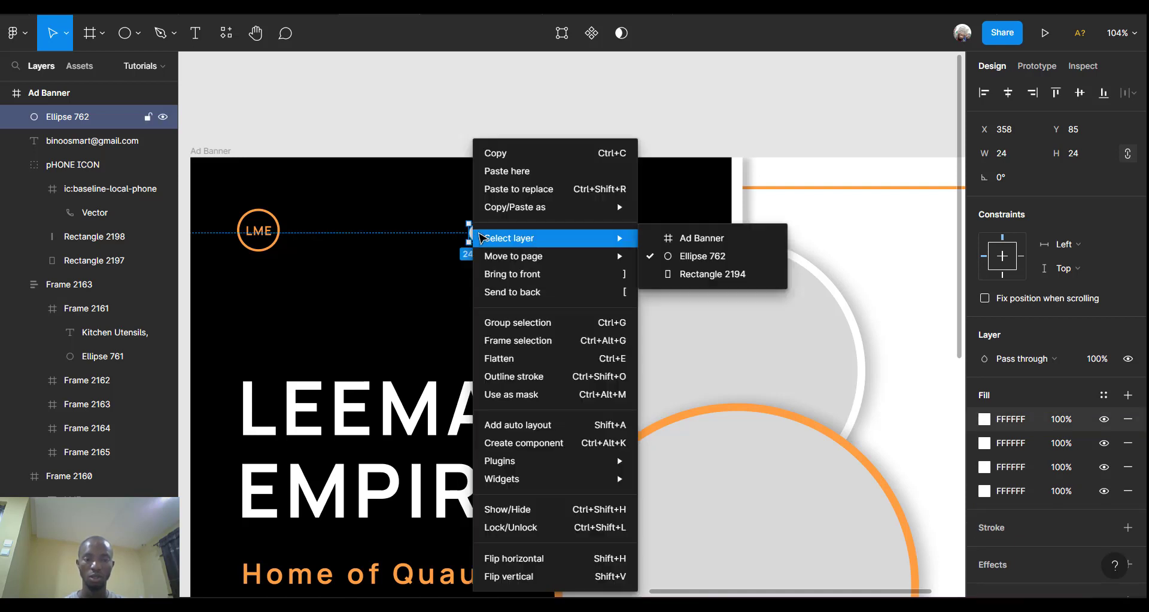
pyautogui.click(417, 275)
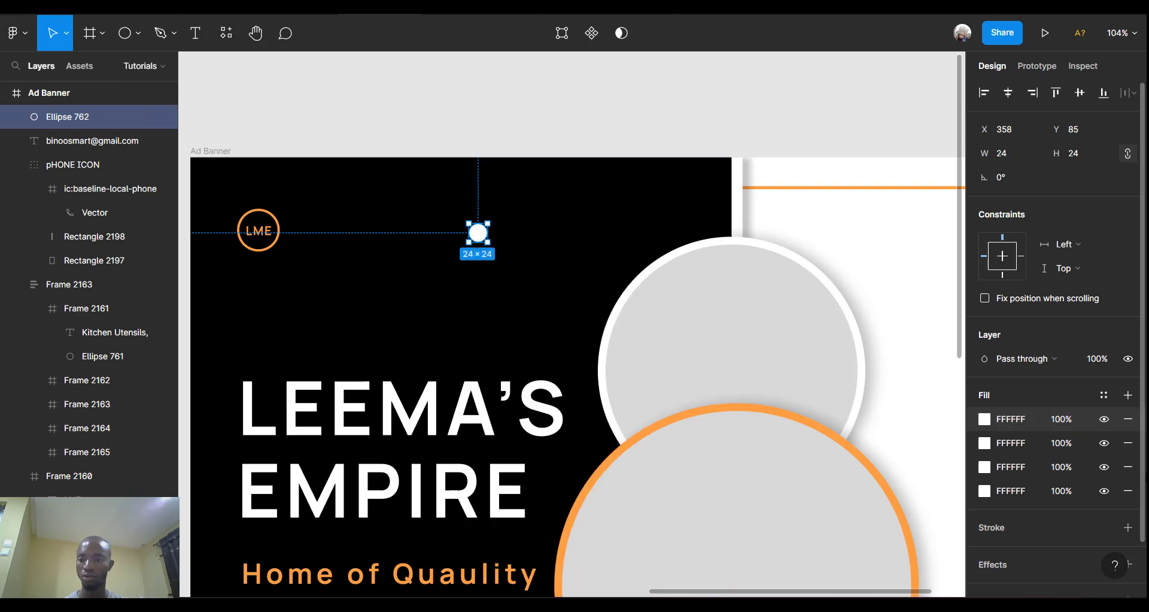
pyautogui.click(1124, 426)
pyautogui.click(1124, 427)
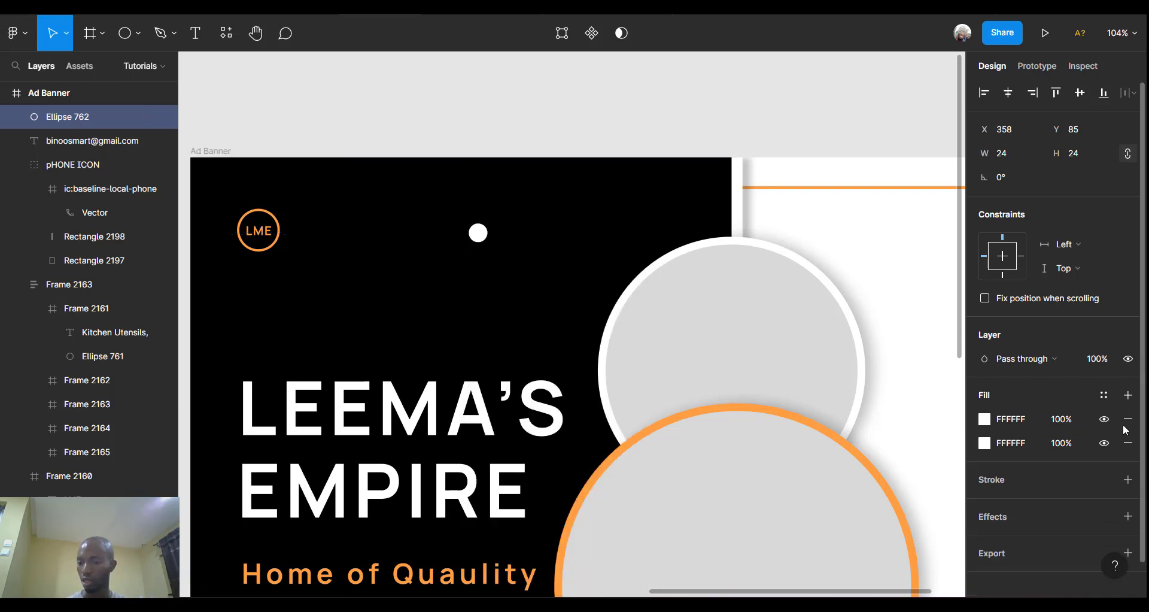
pyautogui.click(1124, 426)
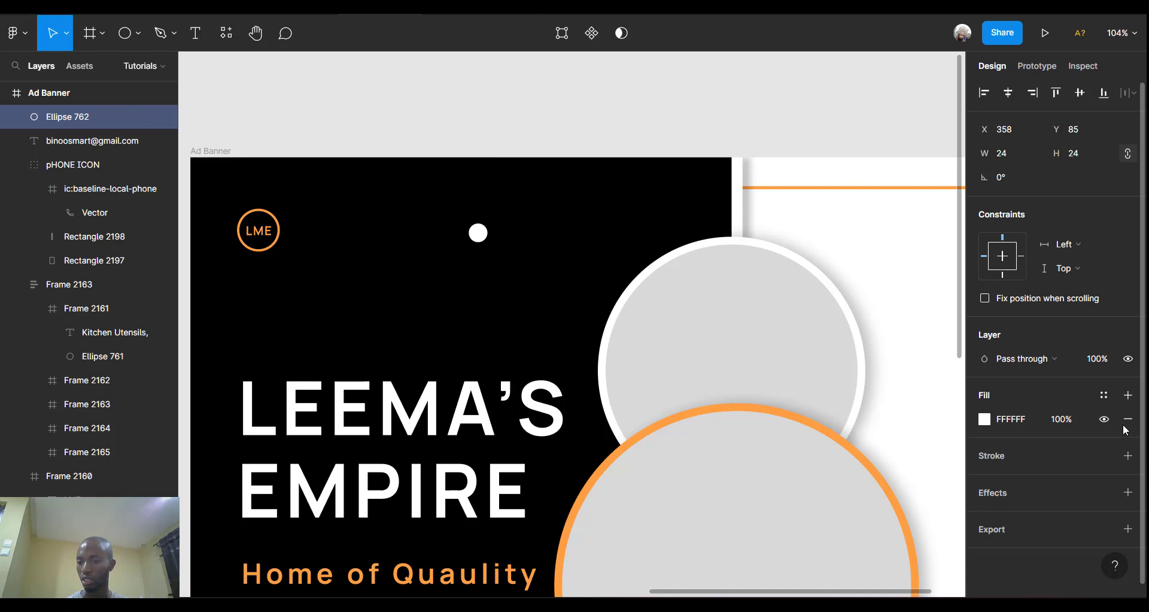
pyautogui.click(449, 199)
# Duplicate the small white dot twice to make three dots in a row.
pyautogui.click(478, 232)
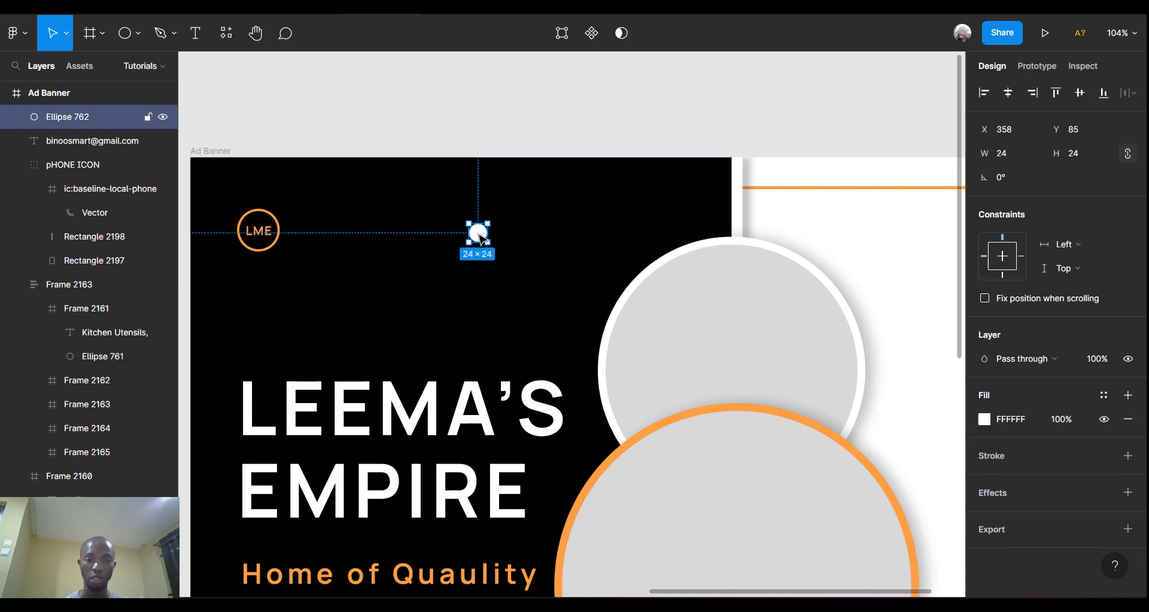
pyautogui.hotkey('ctrl', 'd')
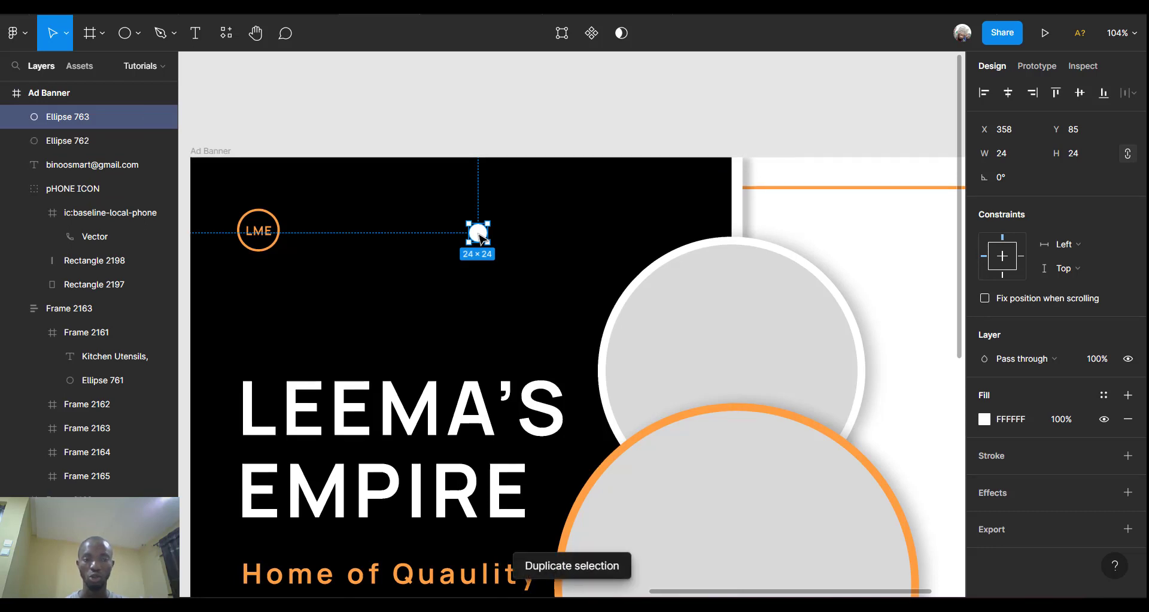
pyautogui.moveTo(479, 236); pyautogui.dragTo(508, 237)
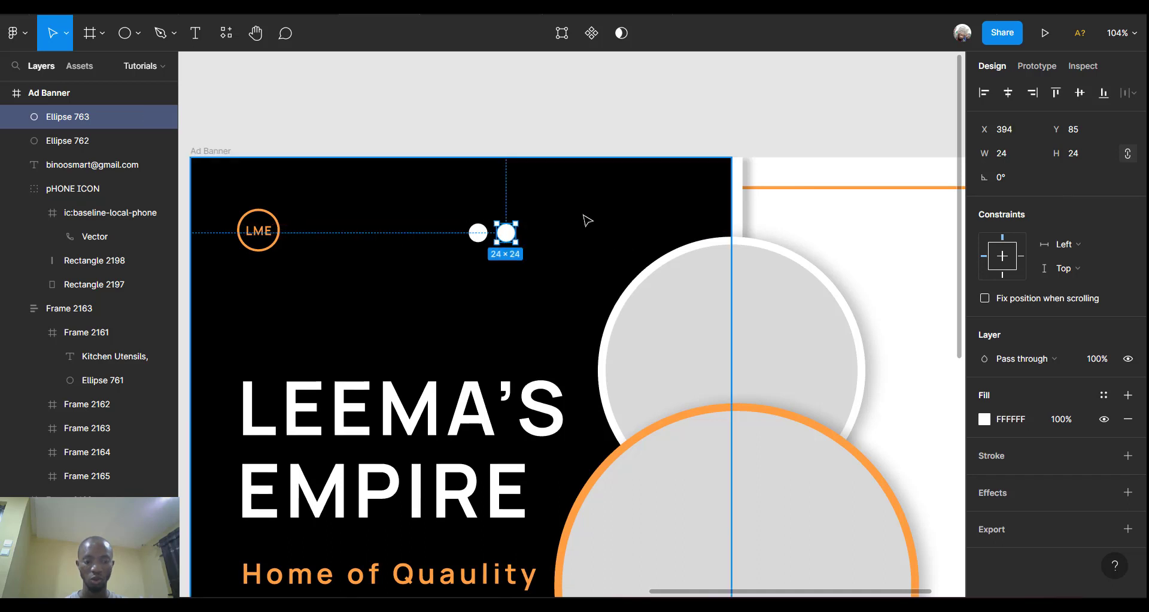
pyautogui.hotkey('ctrl', 'd')
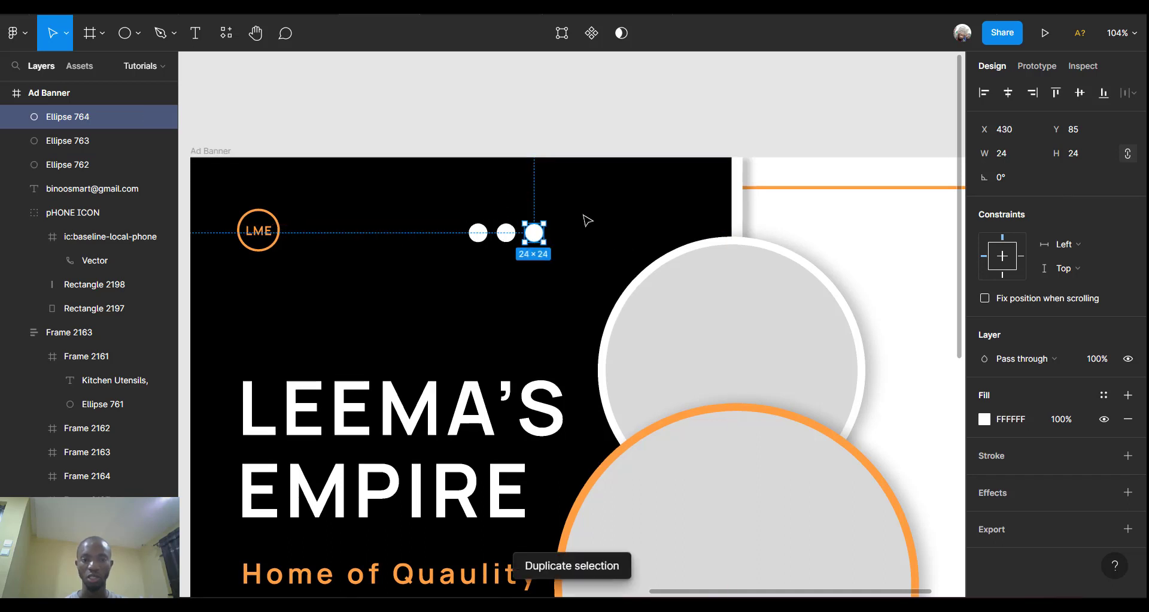
# Space the three dots 5 apart and move the row right along the banner top.
pyautogui.keyDown('shift'); pyautogui.click(504, 237); pyautogui.keyUp('shift')
pyautogui.keyDown('shift'); pyautogui.click(477, 237); pyautogui.keyUp('shift')
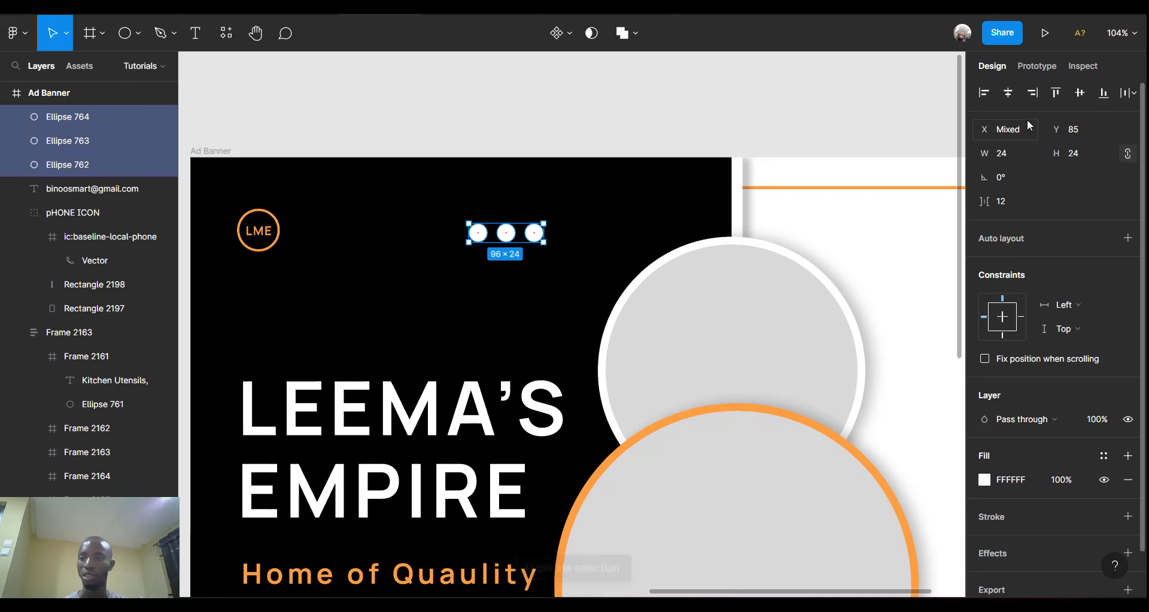
pyautogui.click(1132, 93)
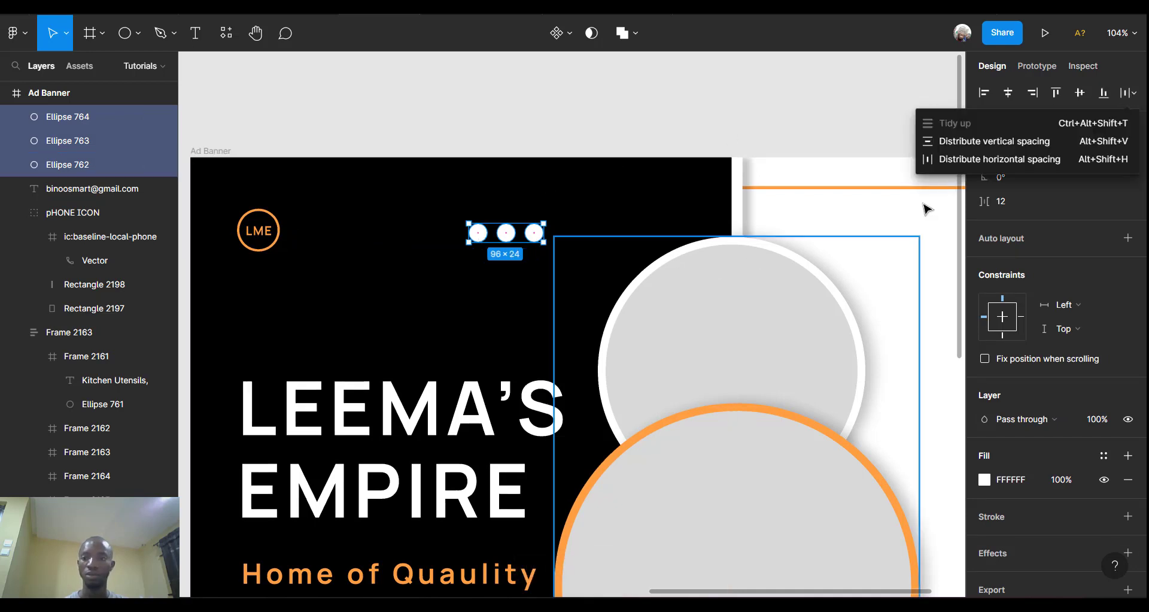
pyautogui.click(990, 138)
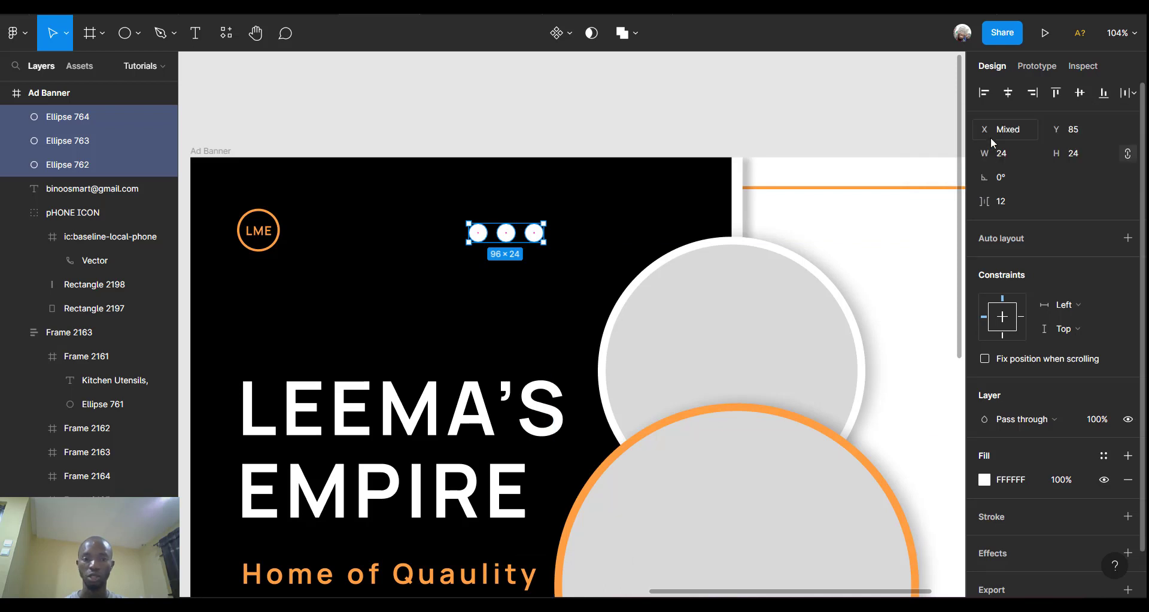
pyautogui.click(1003, 204)
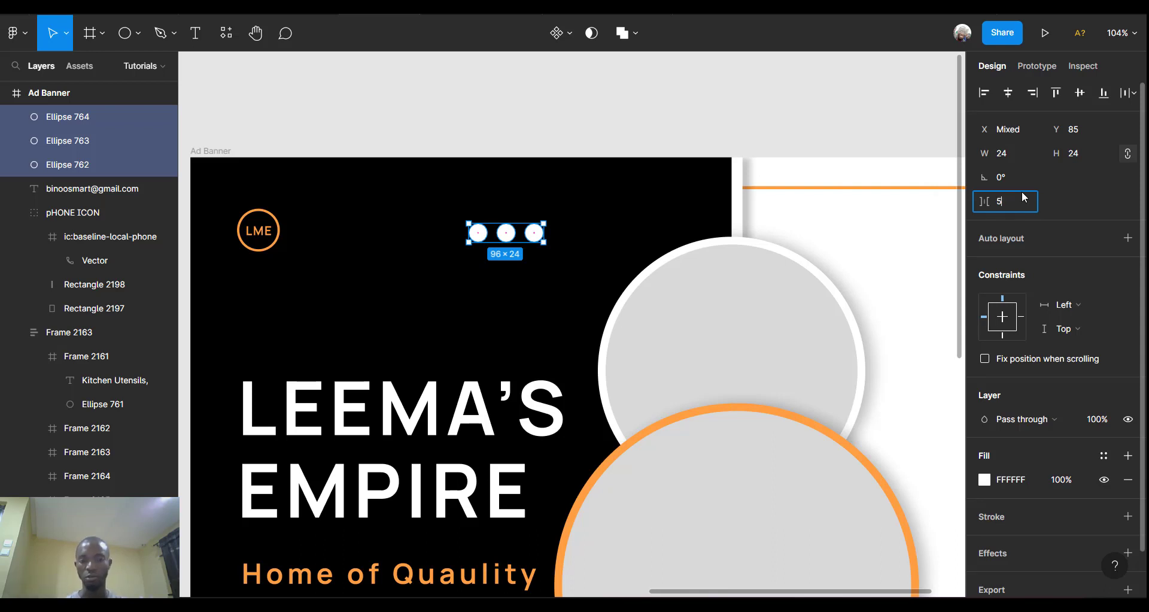
pyautogui.press('Return')
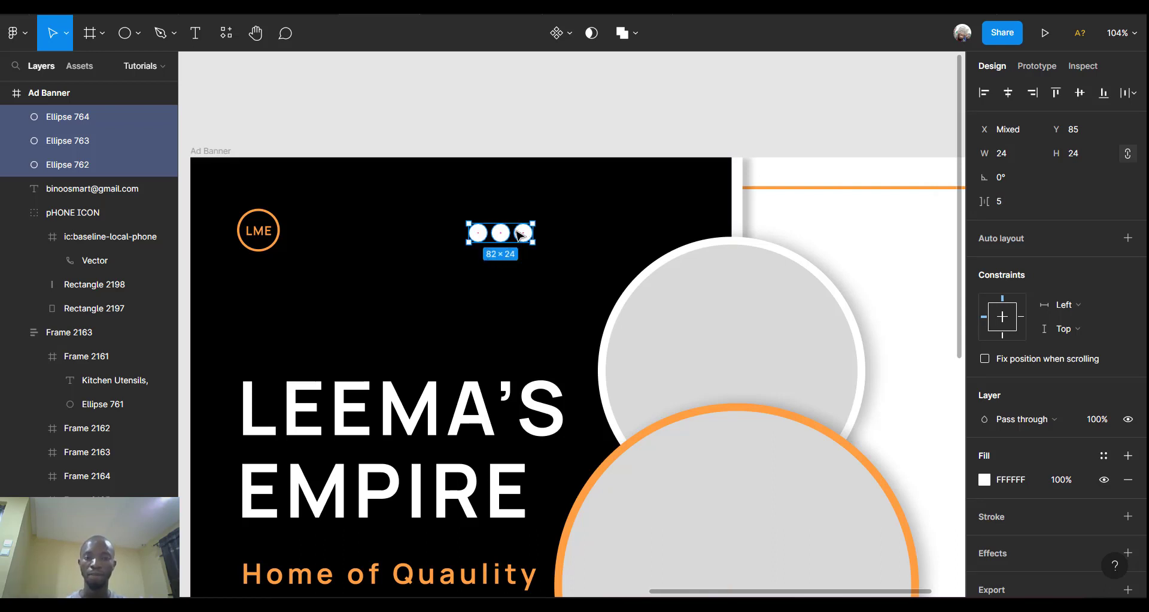
pyautogui.moveTo(519, 235); pyautogui.dragTo(593, 226)
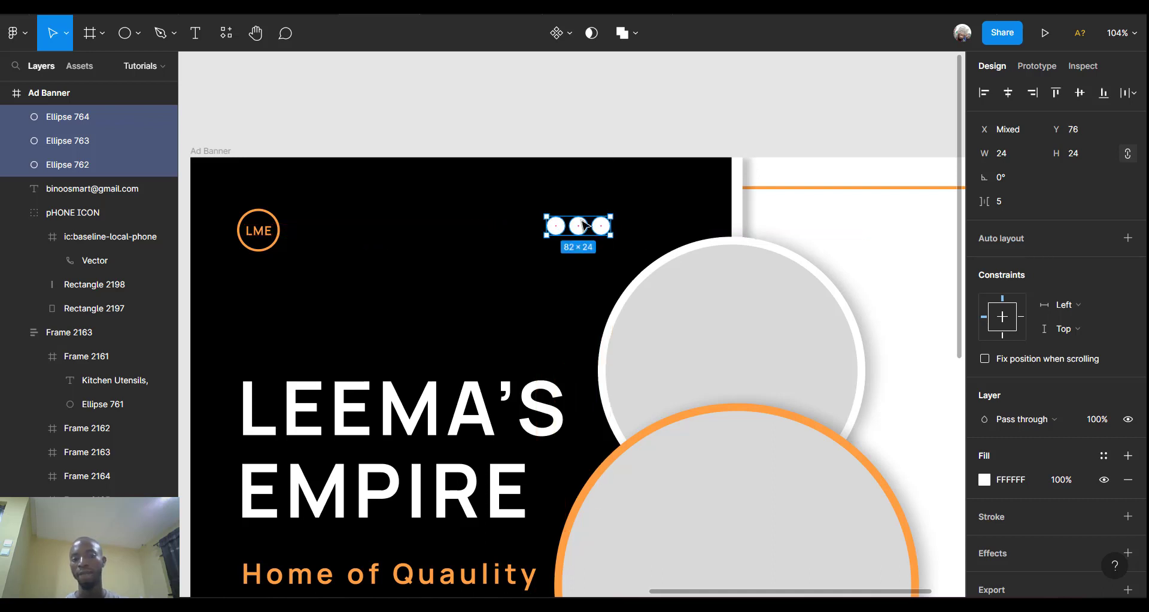
# Fill the middle dot, Ellipse 763, with the orange document colour FF9F43.
pyautogui.click(581, 227)
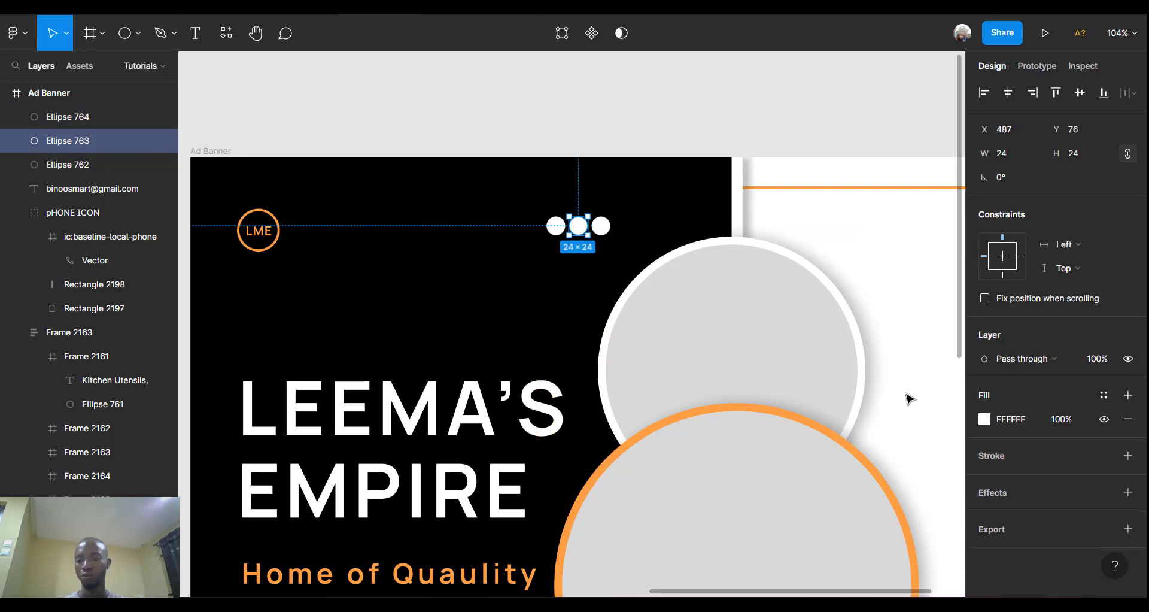
pyautogui.click(985, 419)
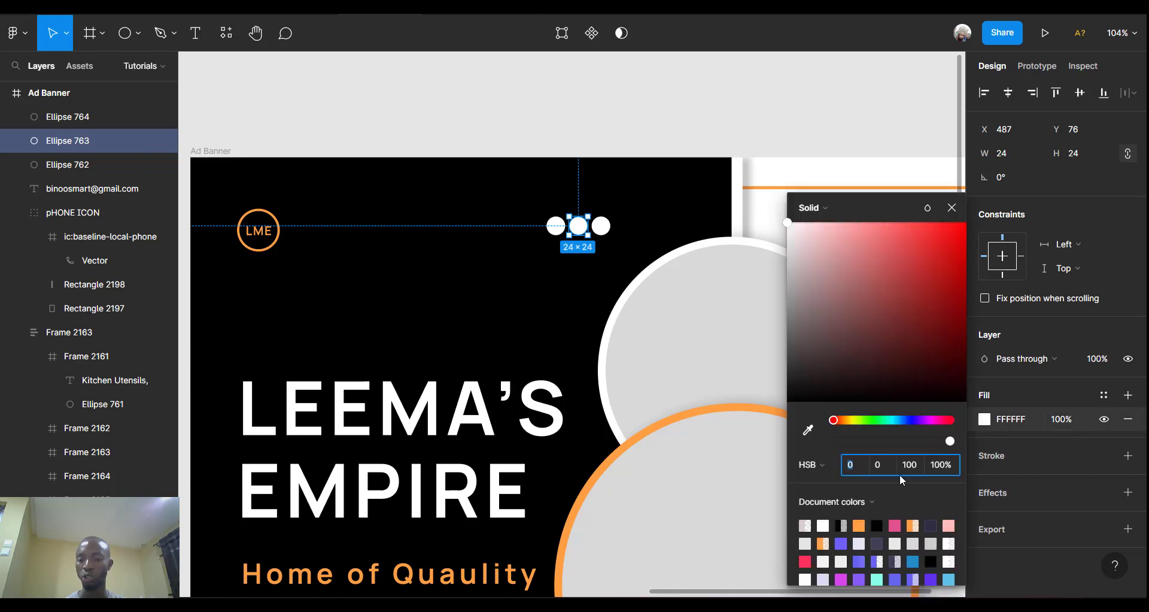
pyautogui.click(860, 525)
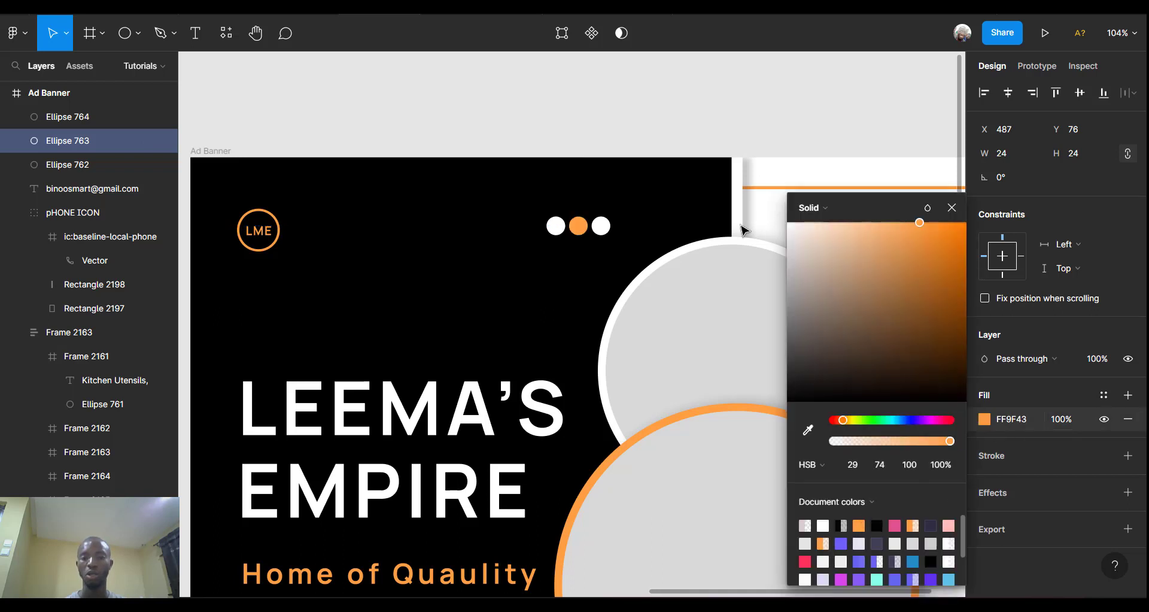
pyautogui.click(685, 122)
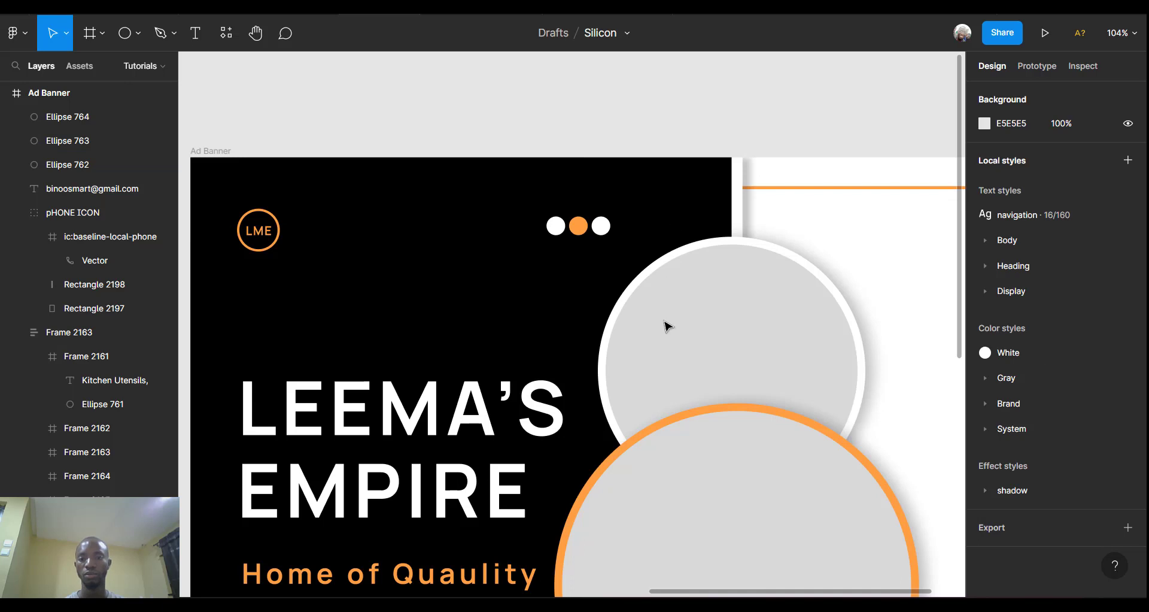
# Scroll around the canvas to review the banner and clear the selection.
pyautogui.scroll(-3, 666, 326)
pyautogui.scroll(-2, 668, 326)
pyautogui.hscroll(3, 667, 326)
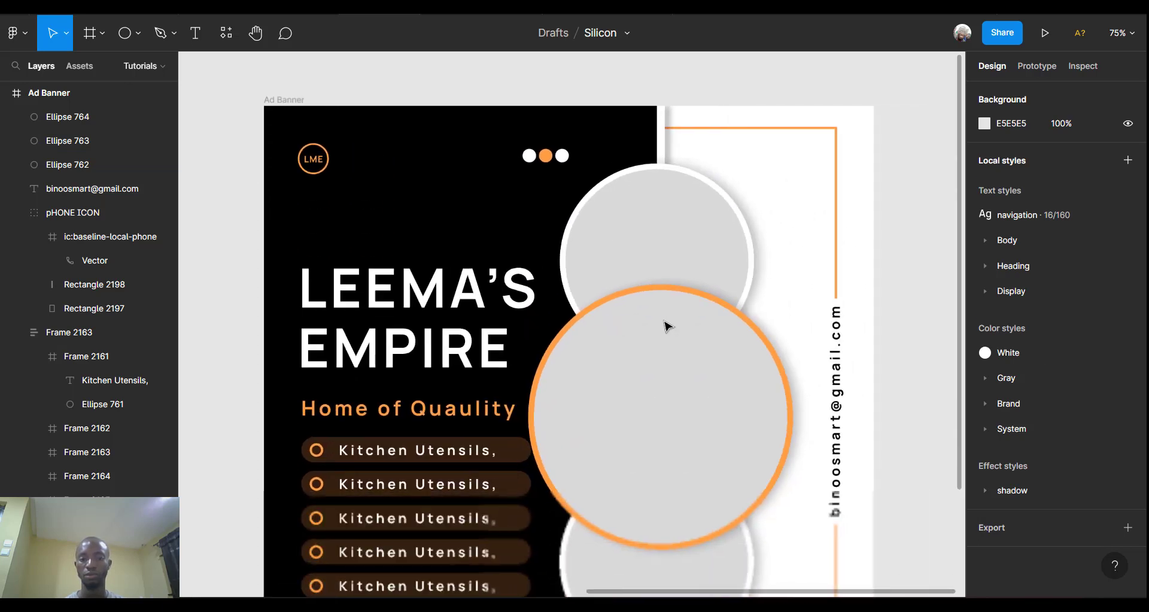
pyautogui.scroll(-2, 669, 326)
pyautogui.scroll(-2, 663, 328)
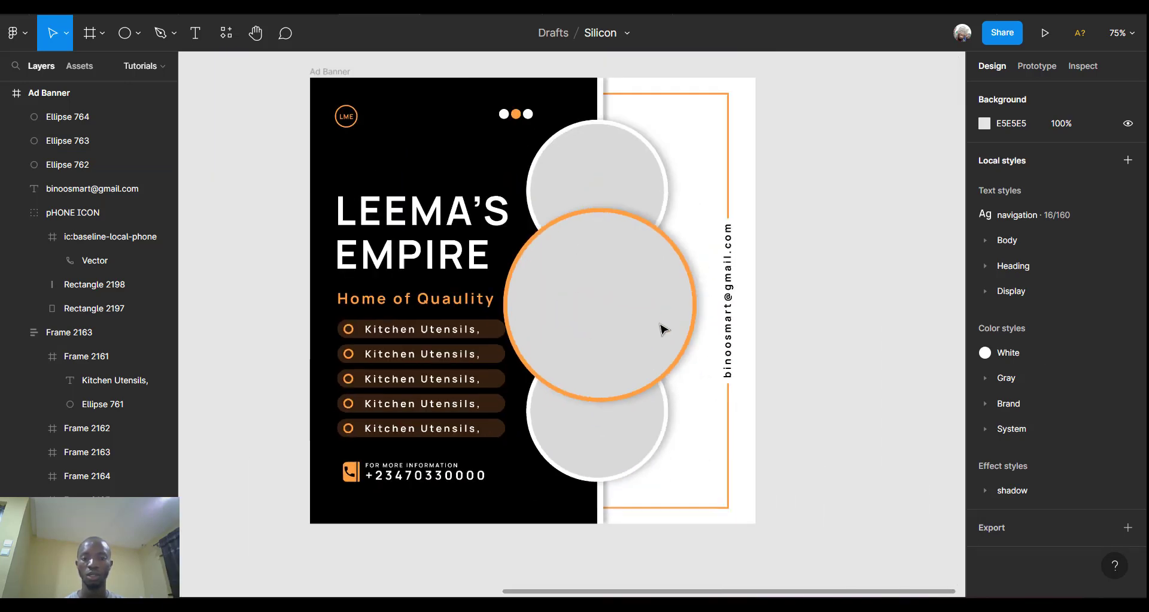
pyautogui.scroll(1, 663, 328)
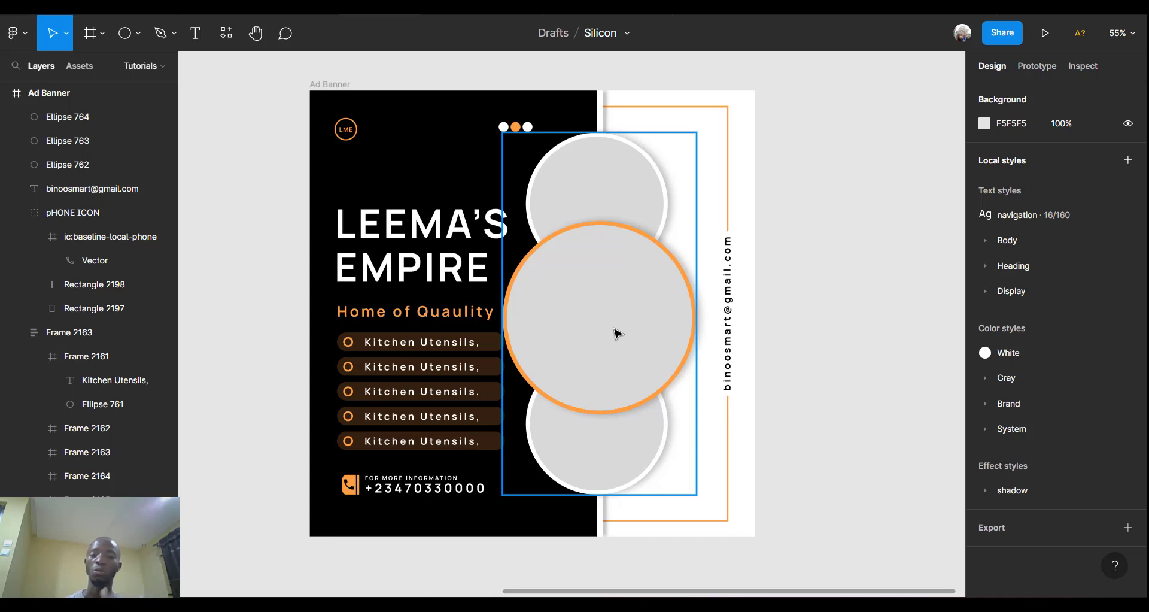
pyautogui.click(845, 339)
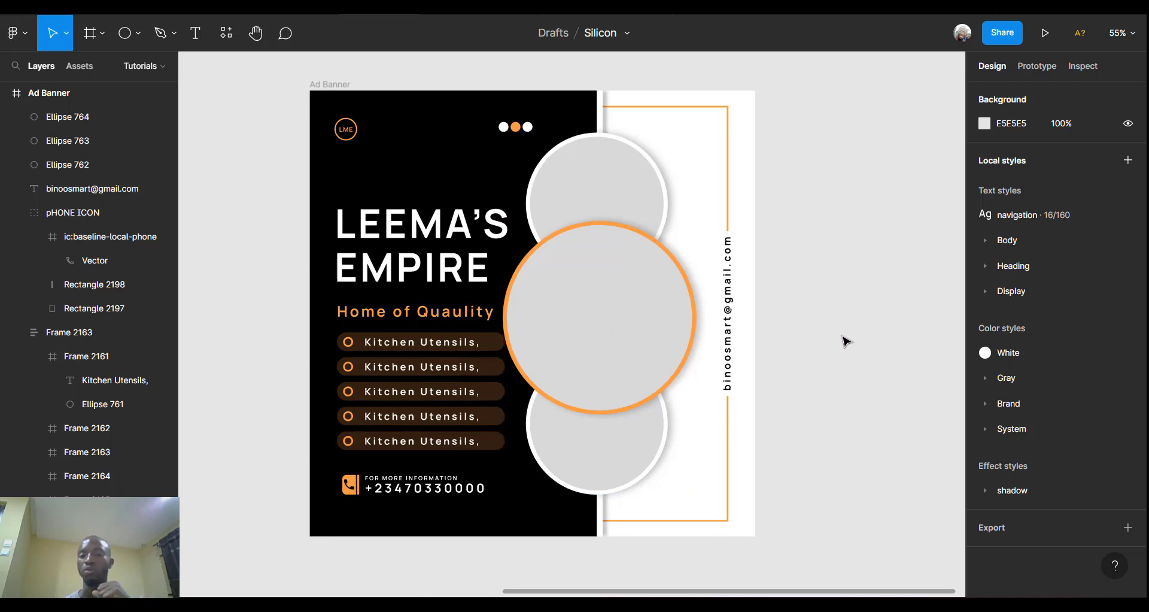
pyautogui.hscroll(5, 846, 342)
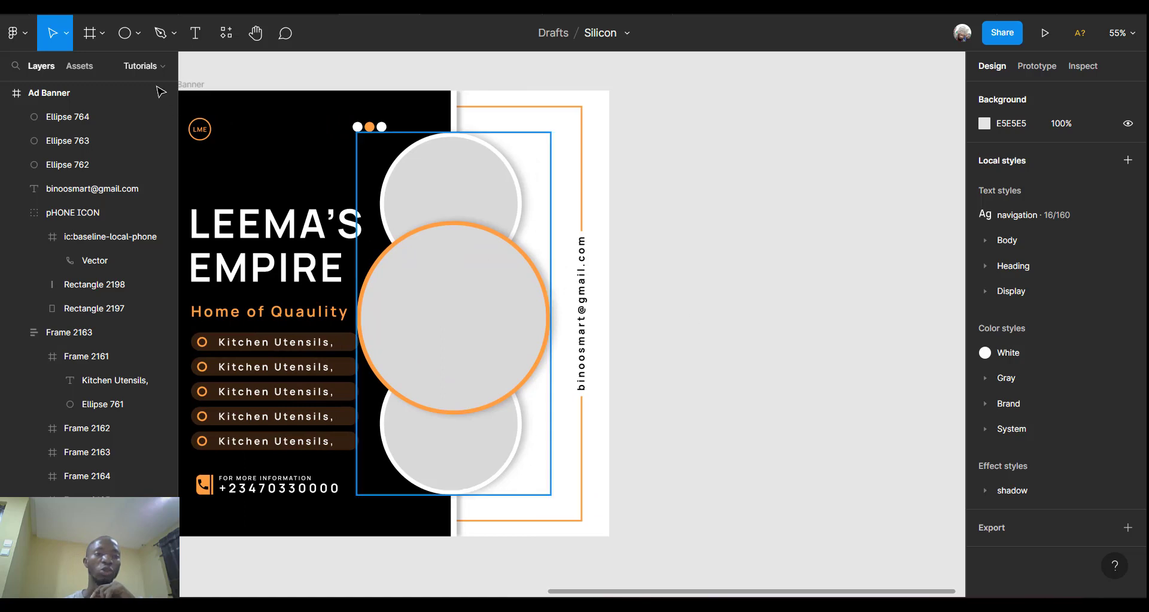
# Draw a tall grey rectangle and move it into the Ad Banner.
pyautogui.click(139, 39)
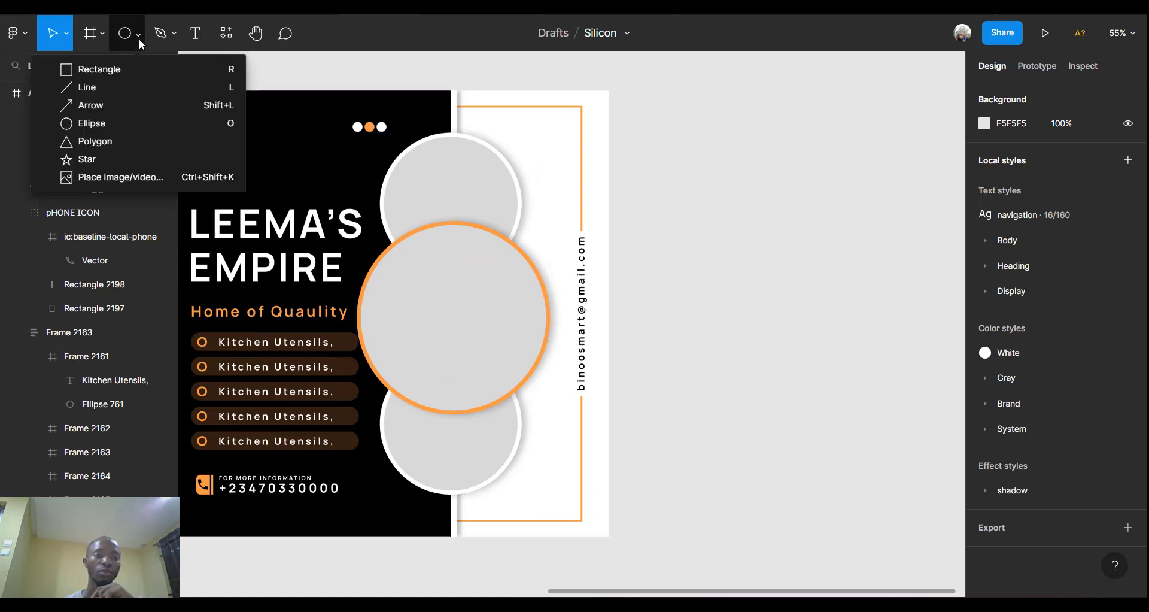
pyautogui.click(116, 69)
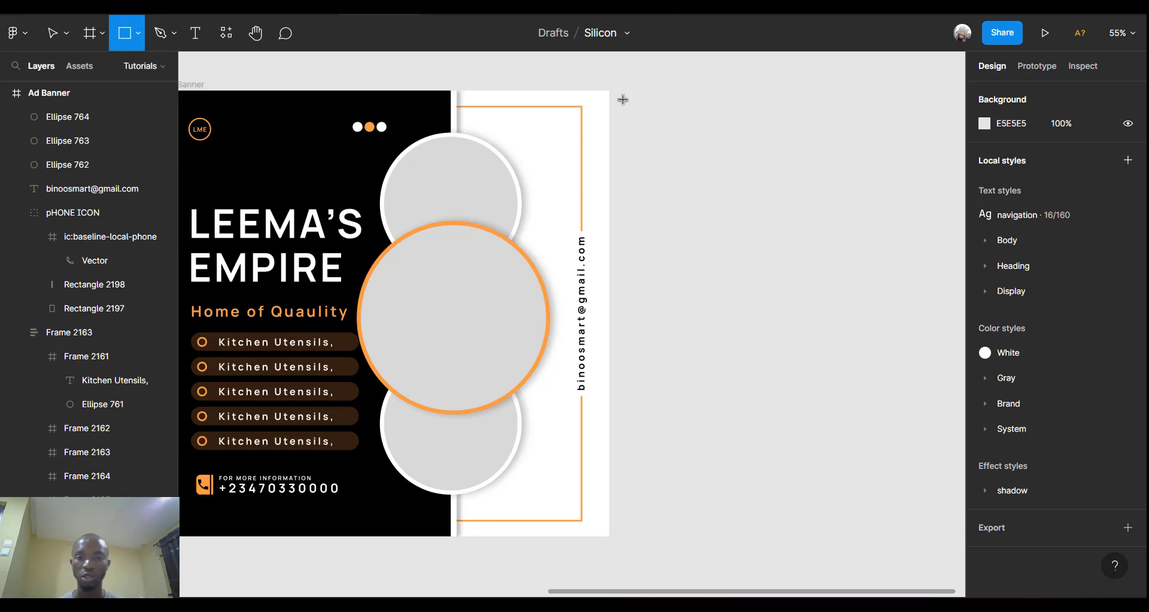
pyautogui.moveTo(616, 90)
pyautogui.mouseDown()
pyautogui.moveTo(665, 335)
pyautogui.moveTo(663, 482)
pyautogui.moveTo(653, 535)
pyautogui.moveTo(629, 542)
pyautogui.mouseUp()
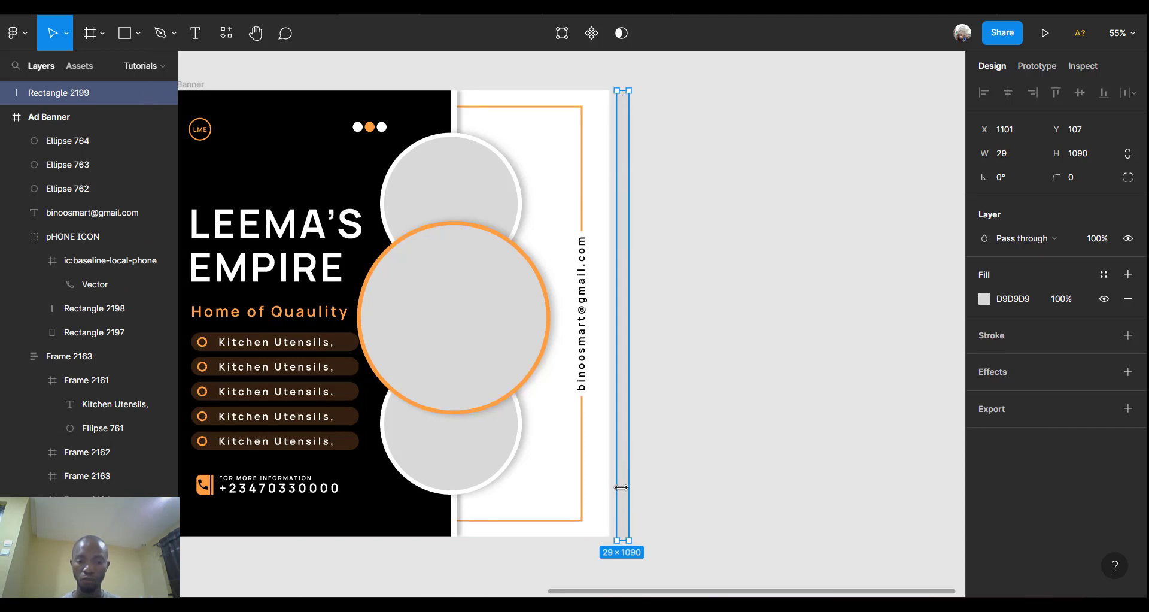
pyautogui.moveTo(627, 492); pyautogui.dragTo(476, 460)
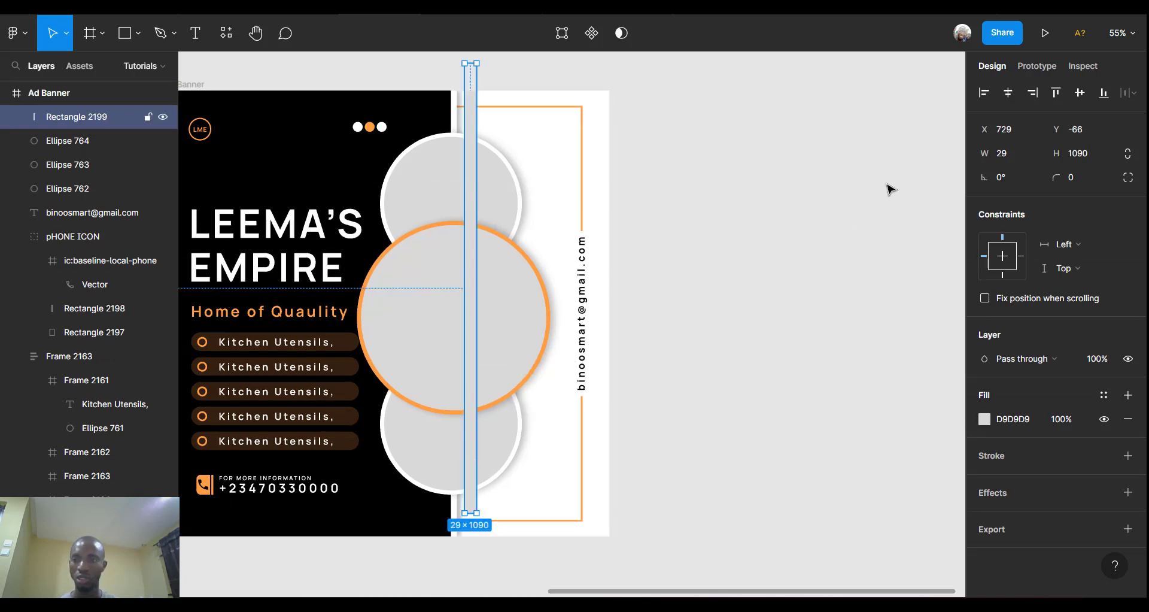
# Make the bar 20 wide, vertically centred and flush against the black panel's edge.
pyautogui.click(1080, 94)
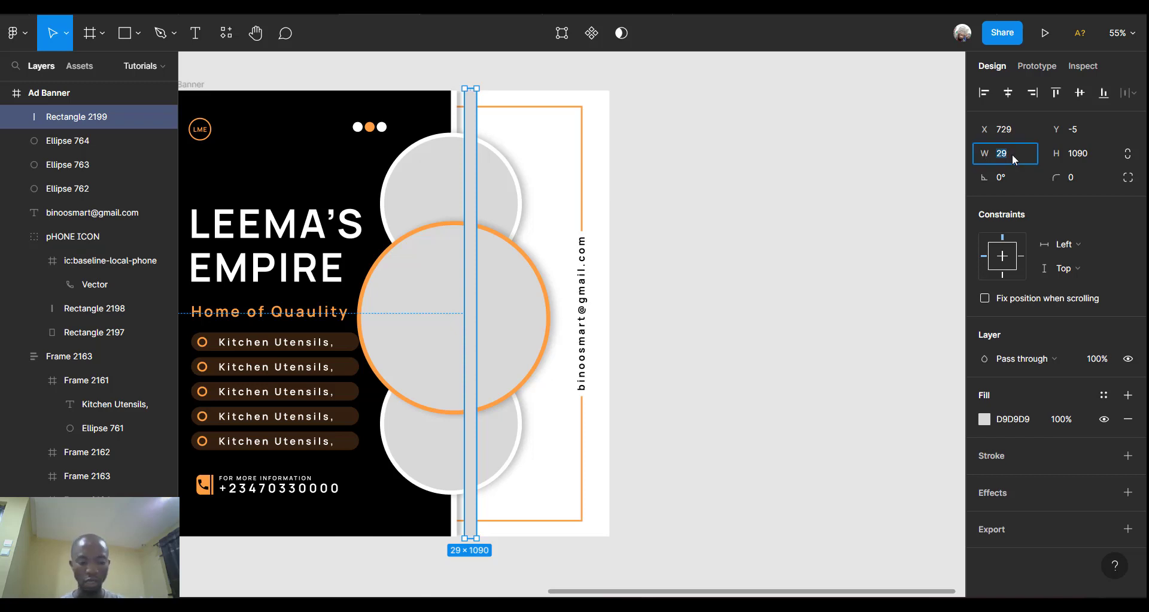
pyautogui.press('Return')
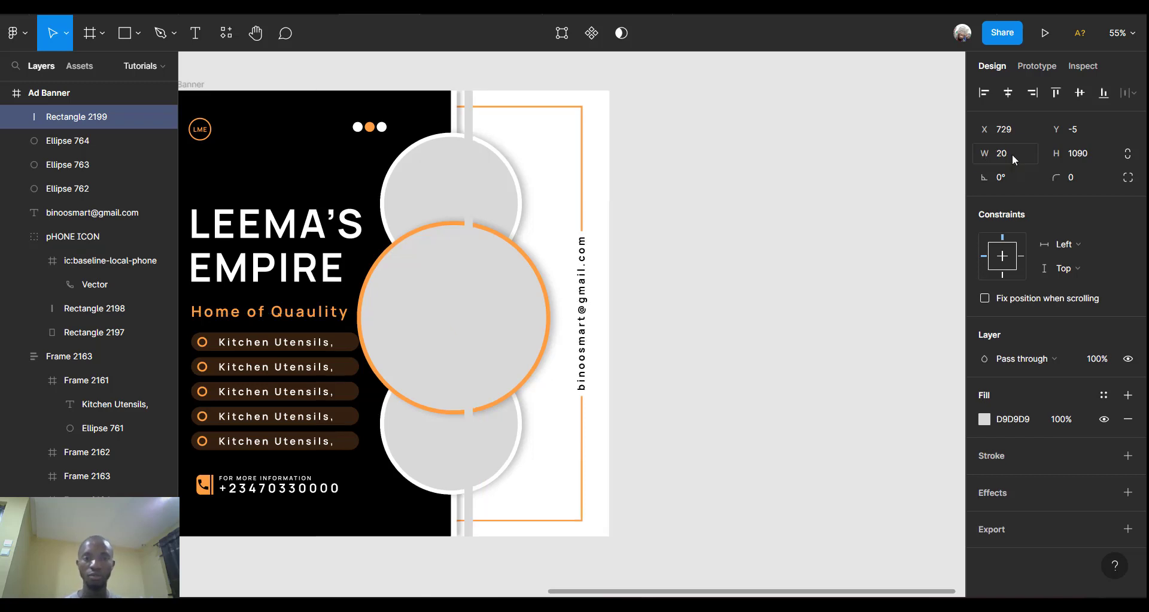
pyautogui.keyDown('ctrl'); pyautogui.scroll(5, 463, 123); pyautogui.keyUp('ctrl')
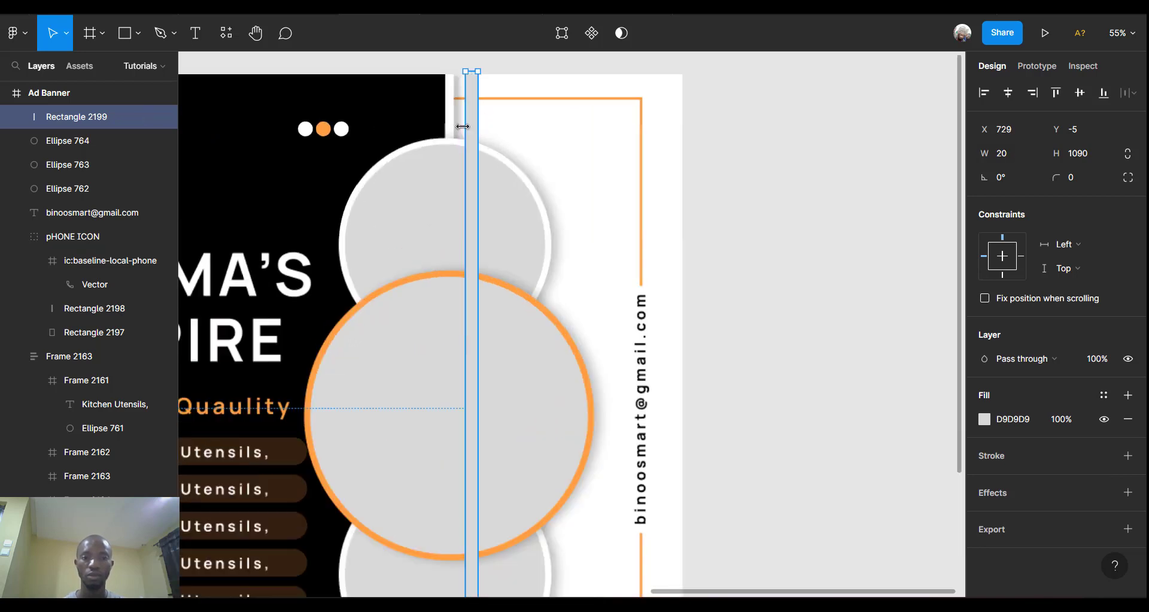
pyautogui.scroll(1, 479, 135)
pyautogui.scroll(4, 479, 135)
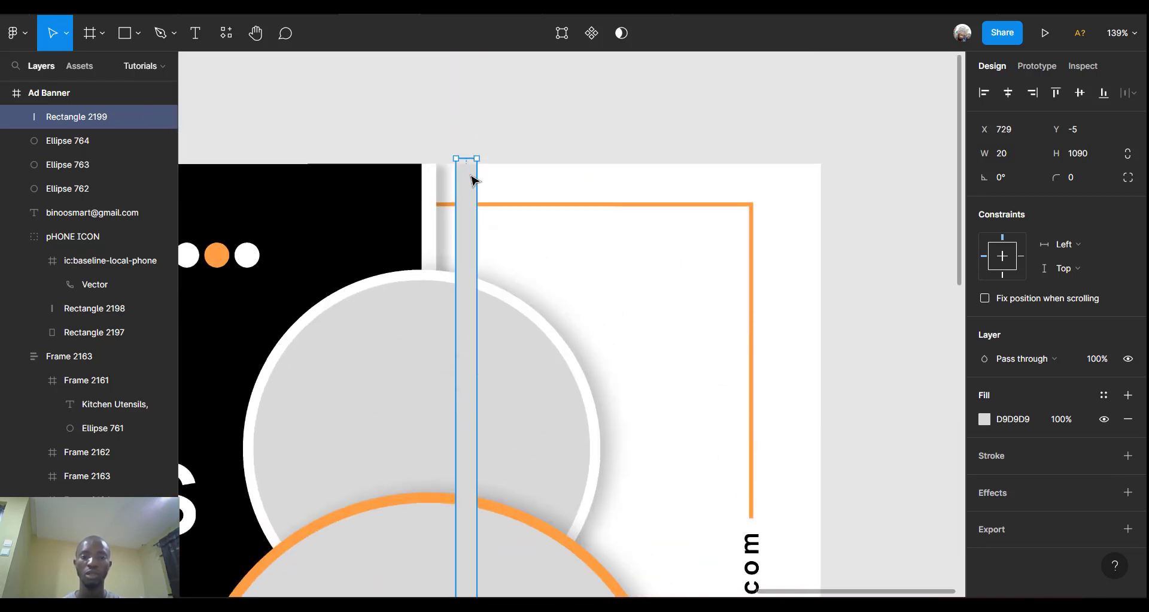
pyautogui.moveTo(441, 196); pyautogui.dragTo(437, 197)
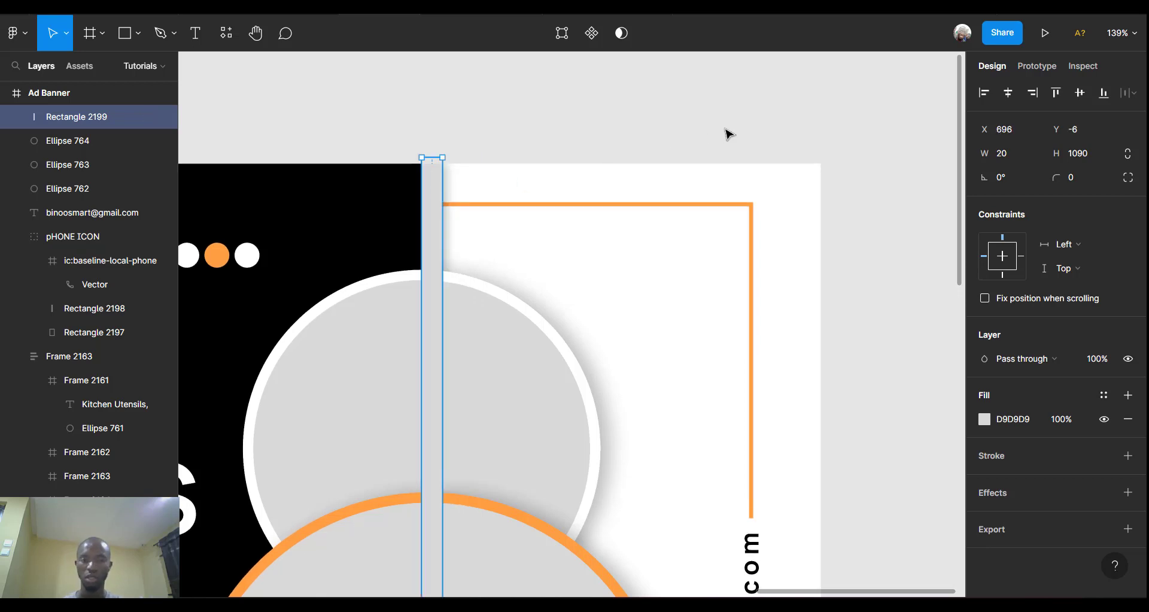
pyautogui.click(1080, 95)
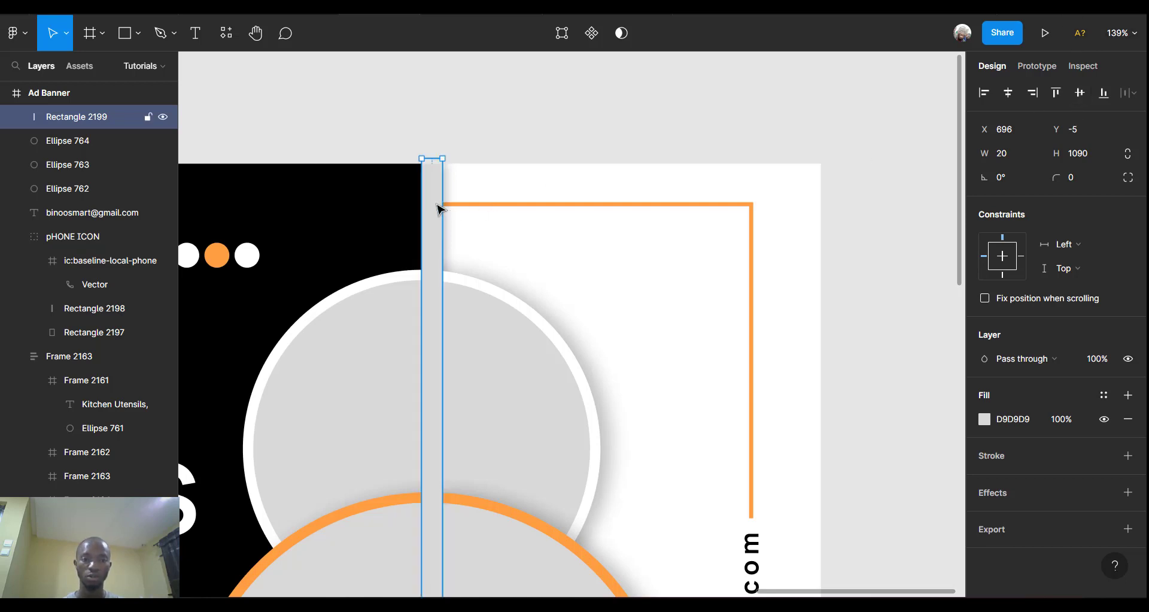
# Duplicate the grey bar, wrap both bars in auto layout, and name the frame 'Pattern'.
pyautogui.hotkey('ctrl', 'd')
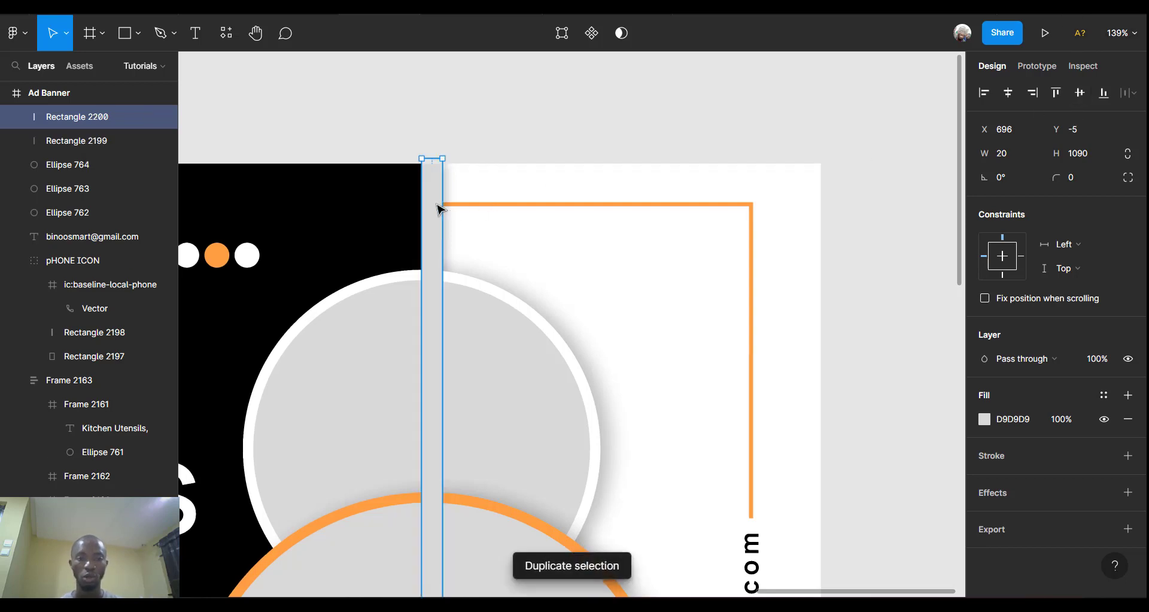
pyautogui.moveTo(436, 210); pyautogui.dragTo(477, 215)
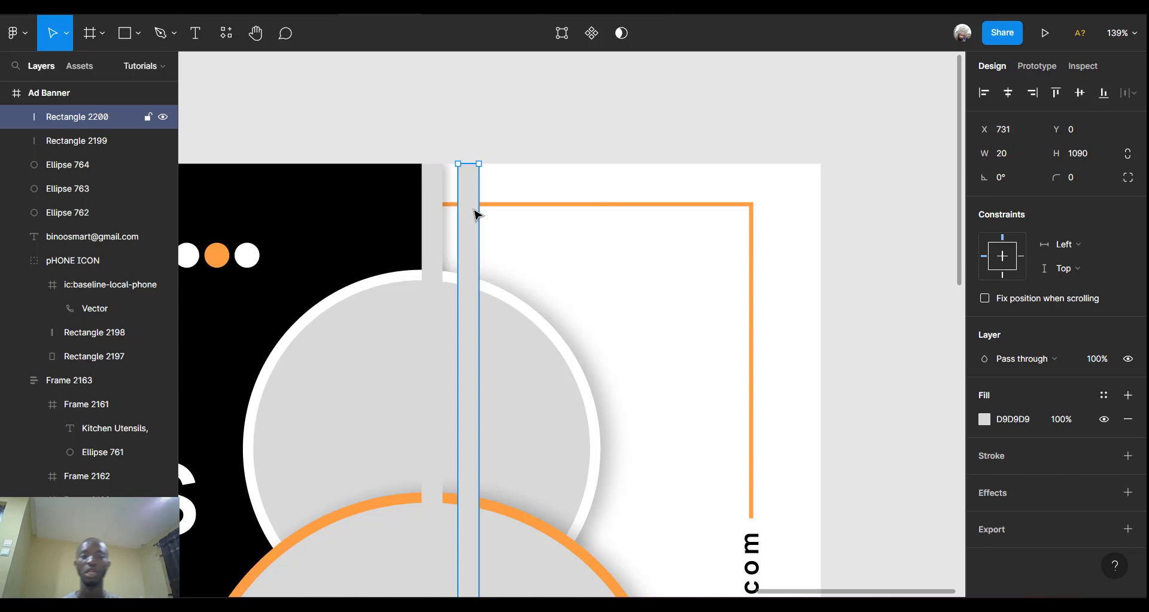
pyautogui.keyDown('shift'); pyautogui.click(439, 227); pyautogui.keyUp('shift')
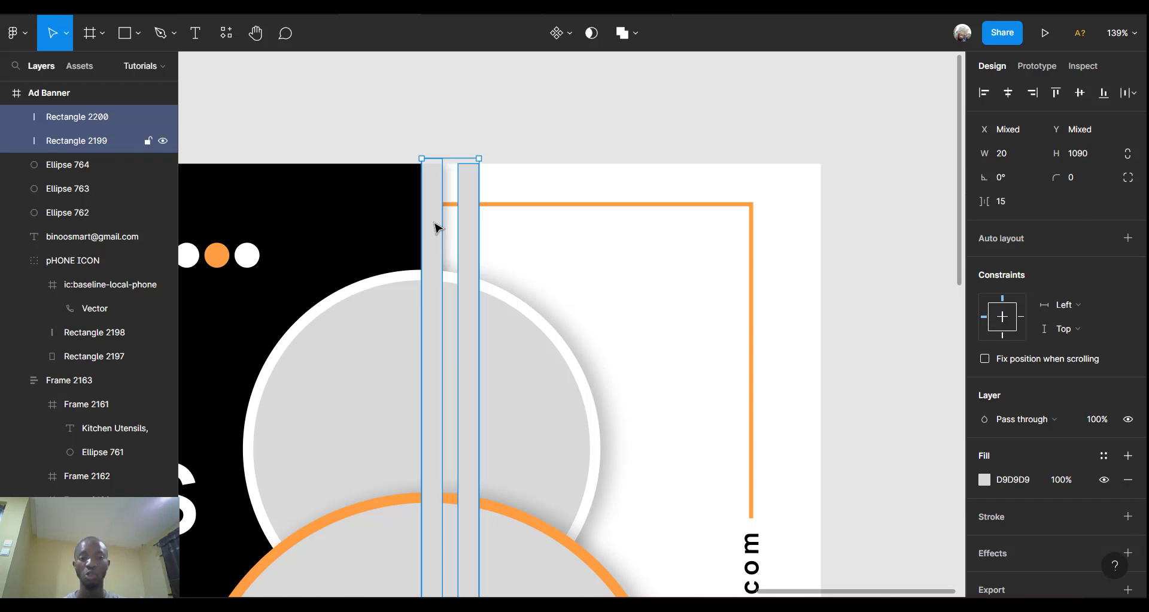
pyautogui.hotkey('shift', 'a')
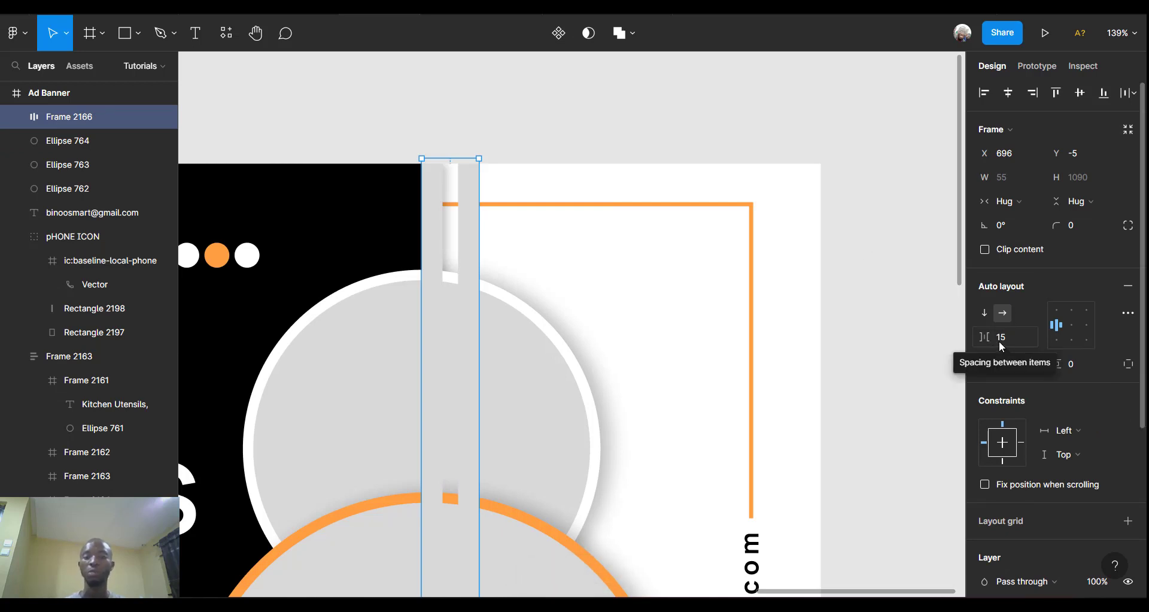
pyautogui.doubleClick(78, 117)
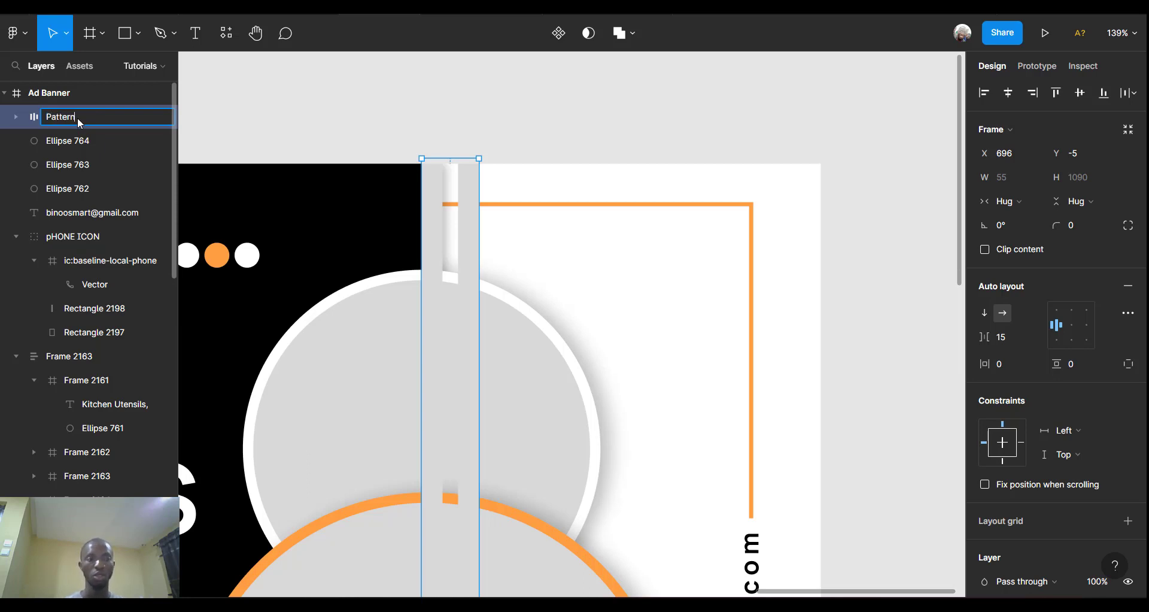
pyautogui.press('Return')
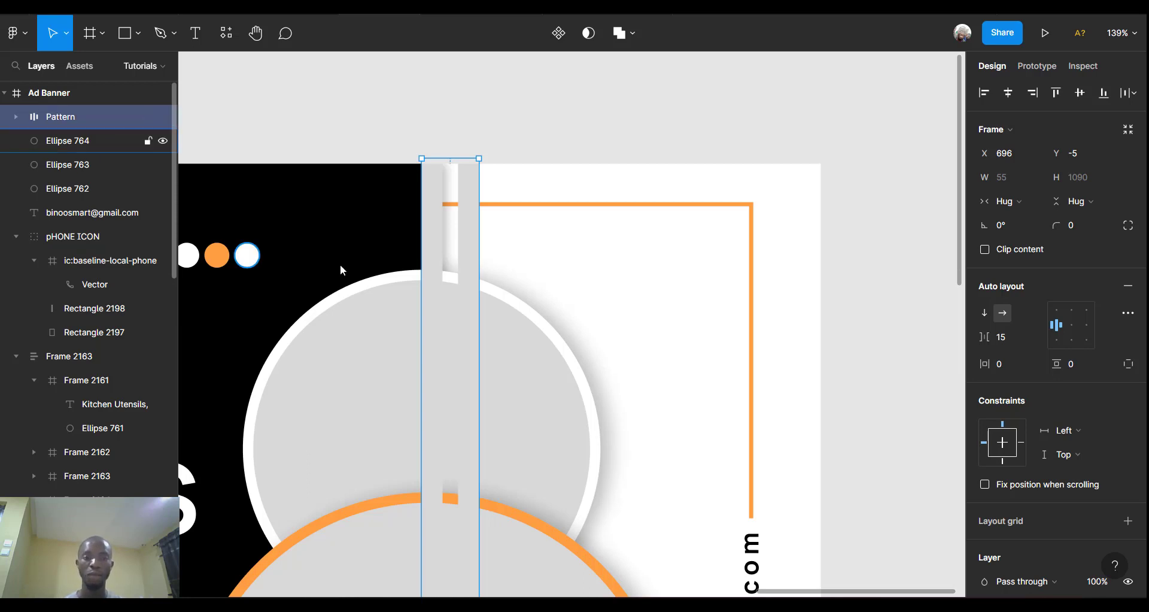
pyautogui.click(473, 245)
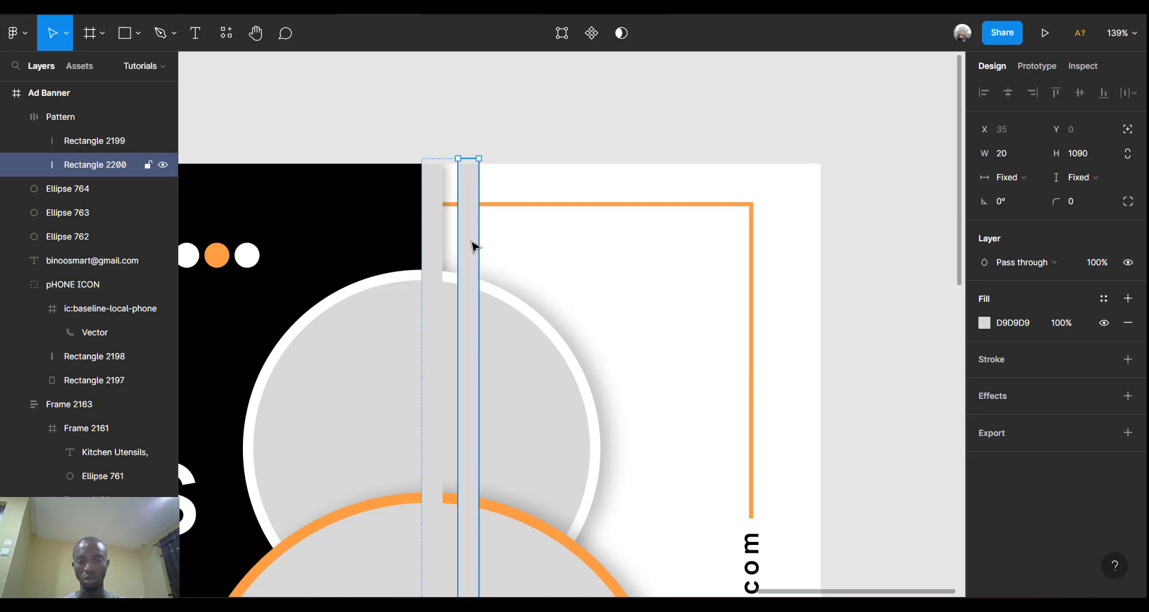
# Duplicate the stripes inside Pattern until it holds twelve grey bars.
pyautogui.hotkey('ctrl', 'd')
pyautogui.hotkey('ctrl', 'd')
pyautogui.hotkey('ctrl', 'd')
pyautogui.hotkey('ctrl', 'd')
pyautogui.hotkey('ctrl', 'd')
pyautogui.hotkey('ctrl', 'd')
pyautogui.hotkey('ctrl', 'd')
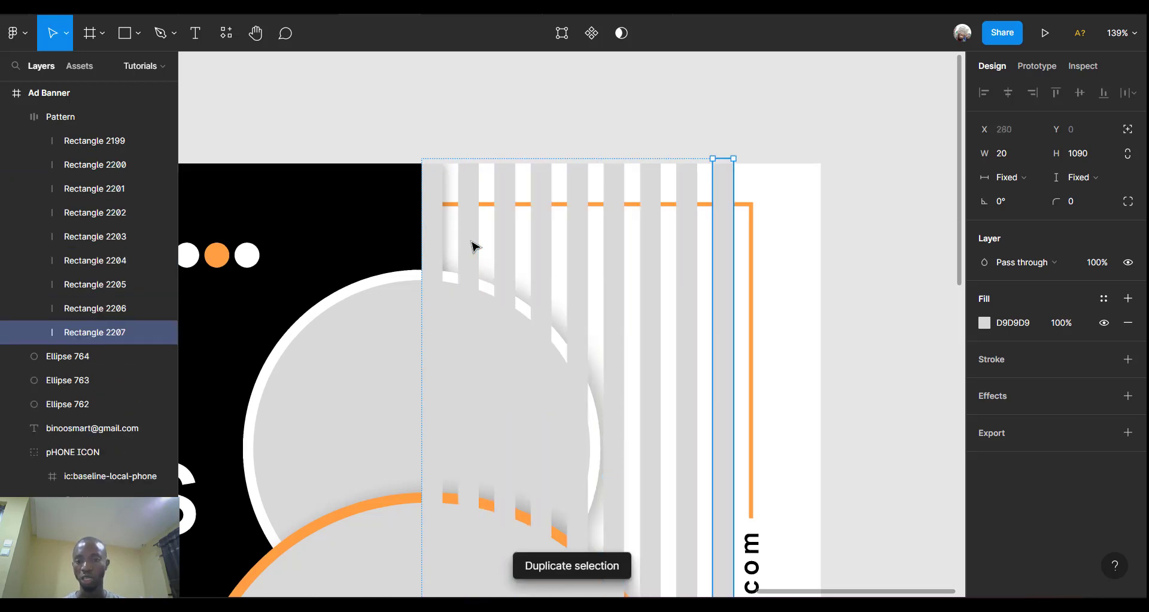
pyautogui.hotkey('ctrl', 'd')
pyautogui.hotkey('ctrl', 'd')
pyautogui.hotkey('ctrl', 'd')
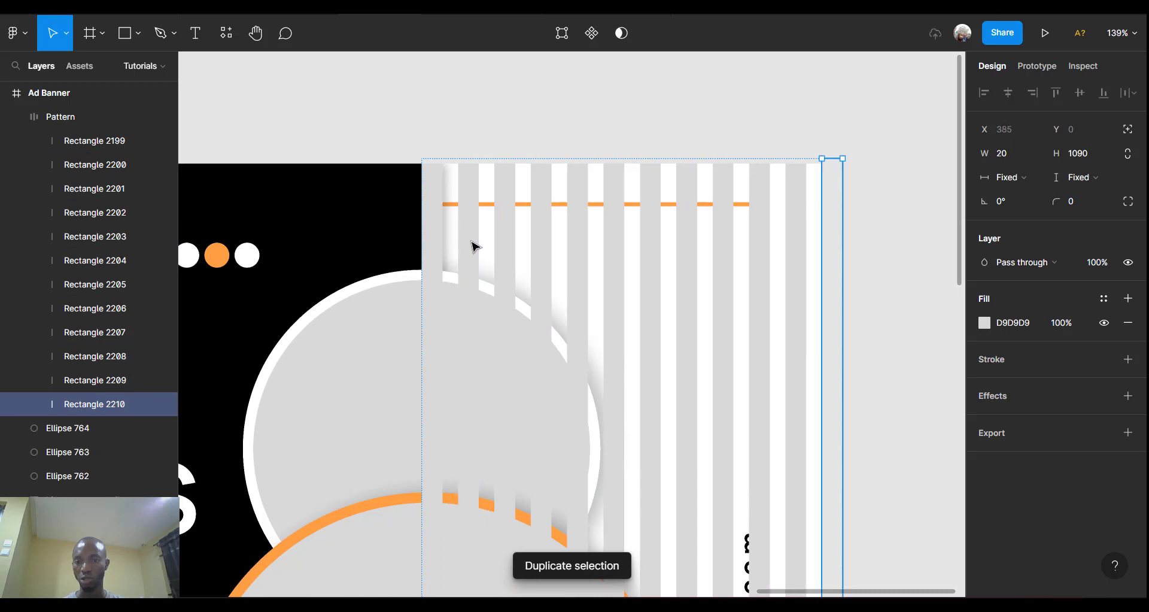
pyautogui.scroll(-5, 650, 199)
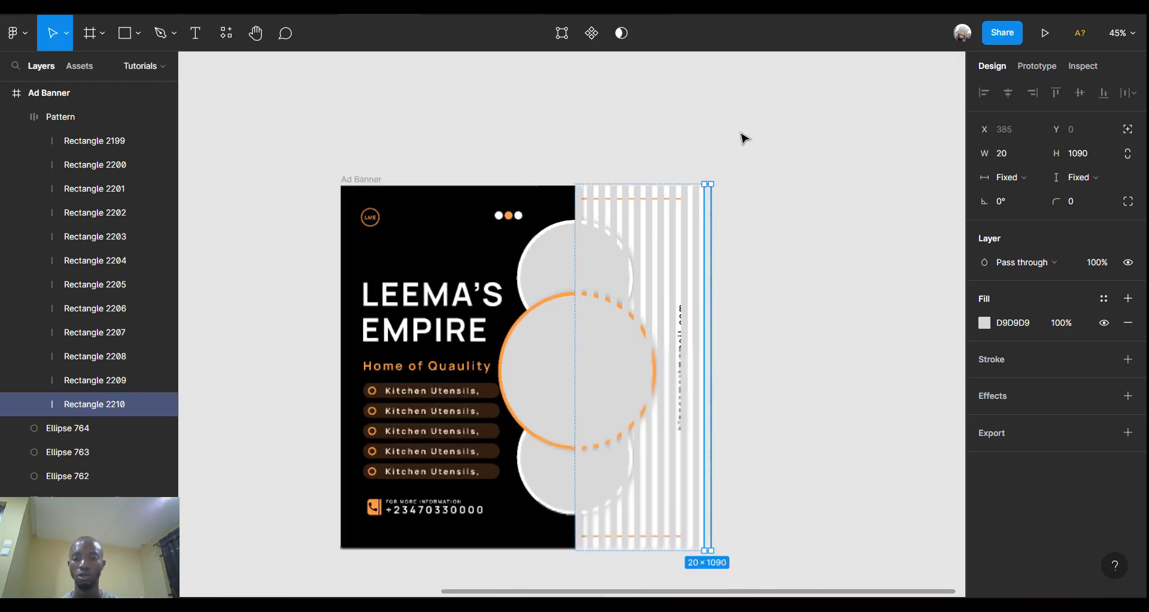
pyautogui.press('Escape')
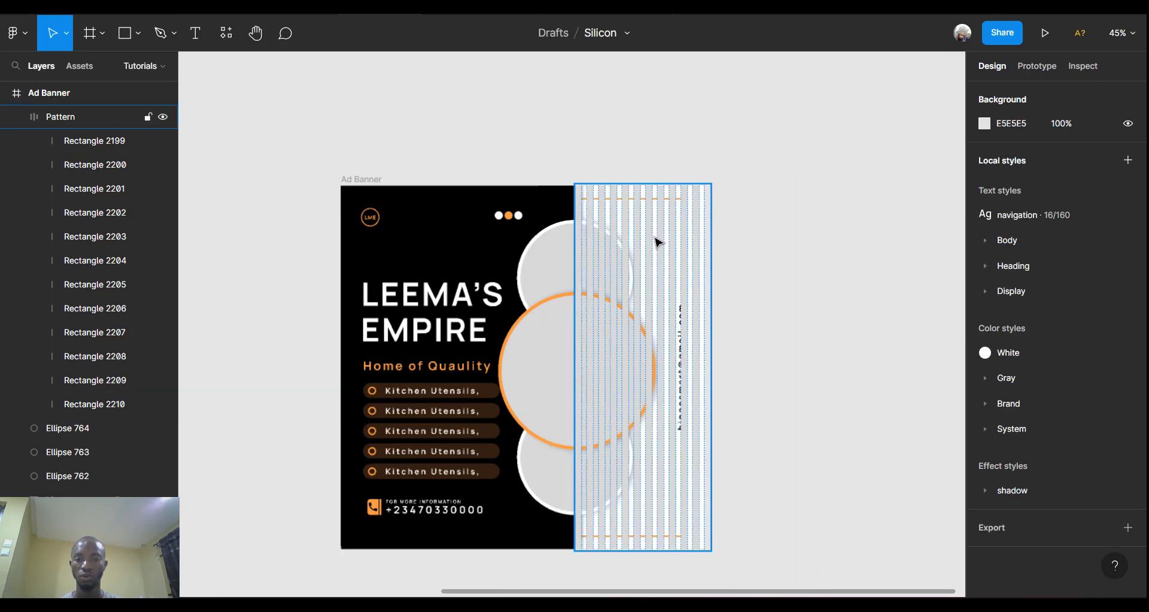
# Move the Pattern frame outside the Ad Banner and duplicate it.
pyautogui.click(658, 243)
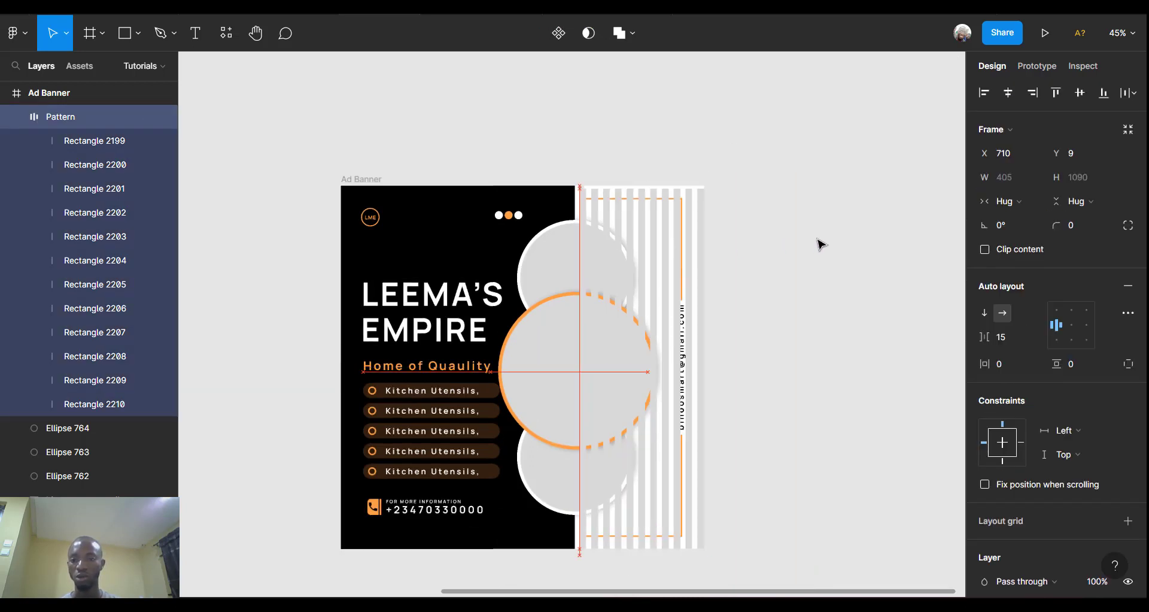
pyautogui.moveTo(820, 244); pyautogui.dragTo(826, 243)
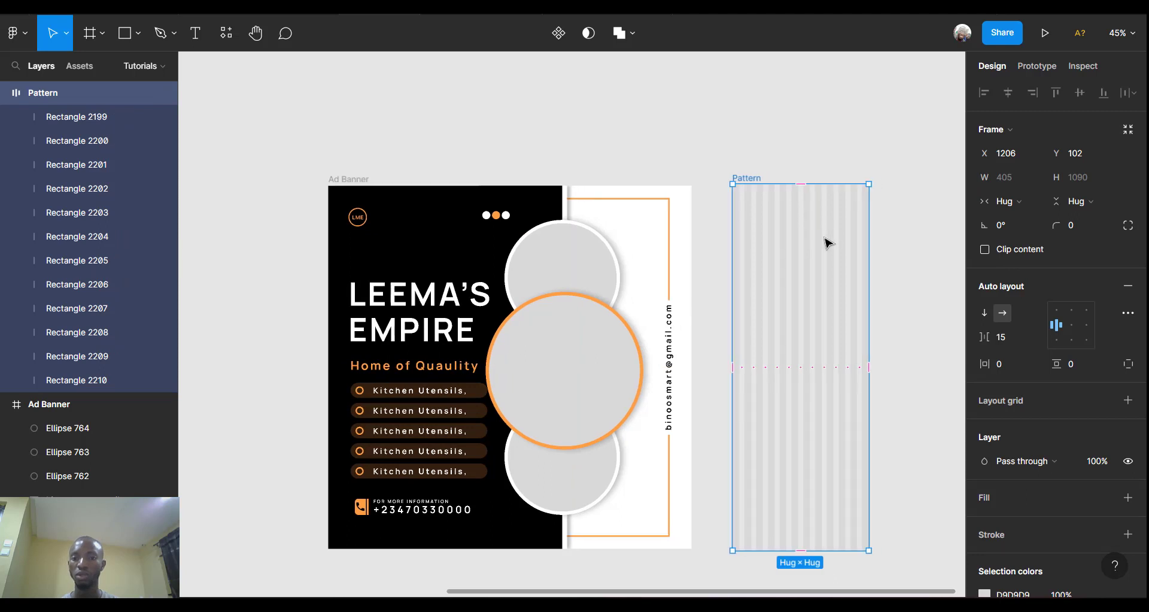
pyautogui.hscroll(3, 828, 243)
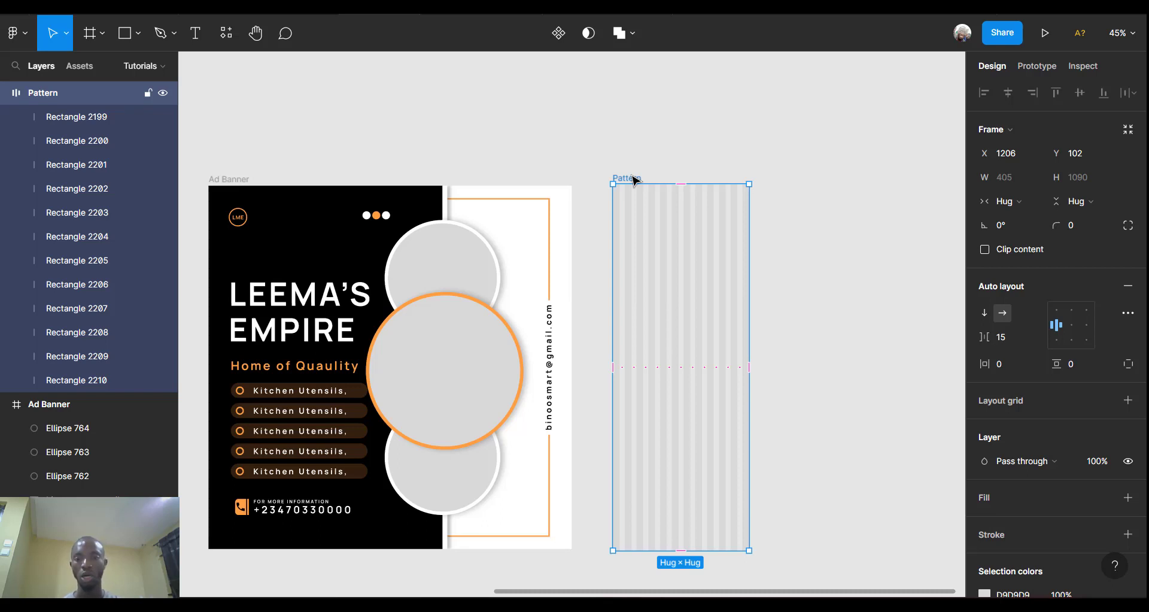
pyautogui.hotkey('ctrl', 'd')
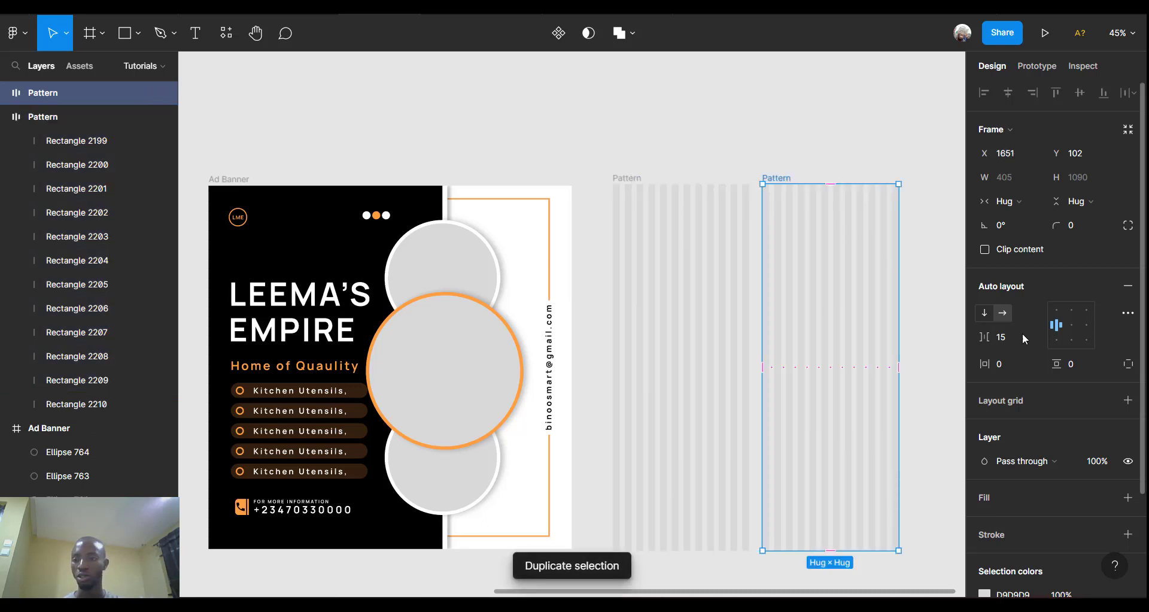
# Remove auto layout from the Pattern copy and rotate it 90° into horizontal stripes.
pyautogui.click(1125, 288)
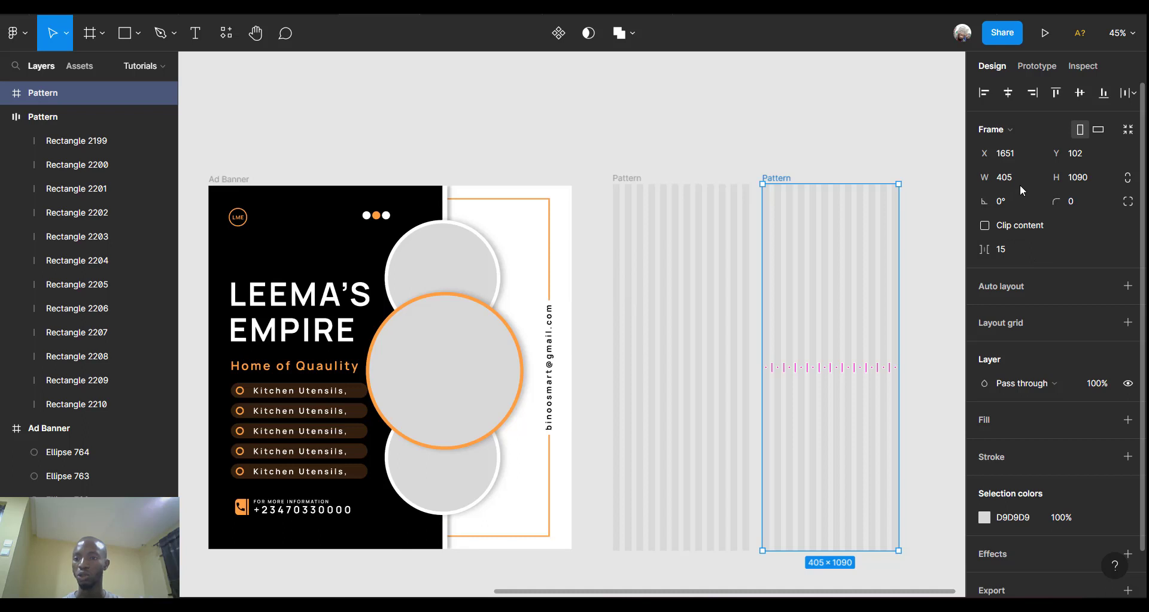
pyautogui.click(1010, 205)
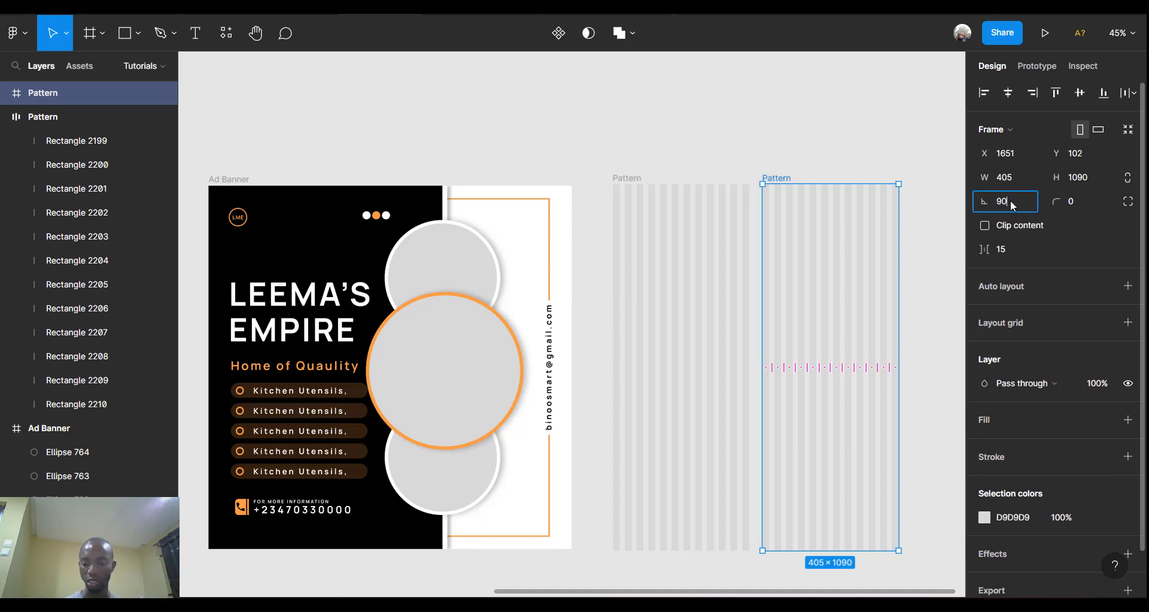
pyautogui.press('Return')
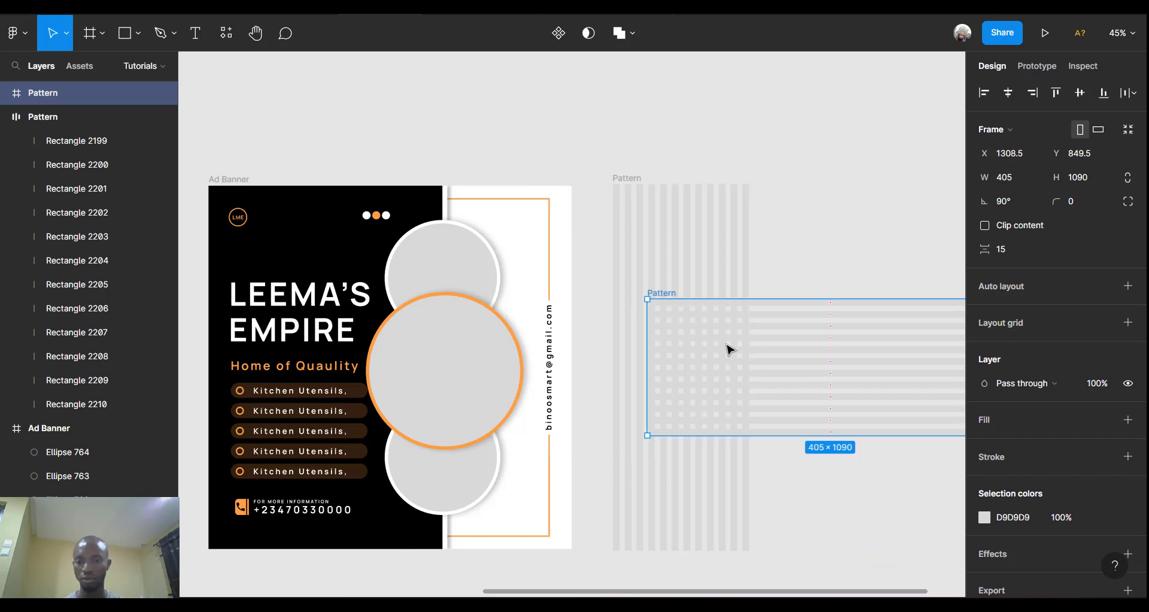
pyautogui.hscroll(5, 830, 343)
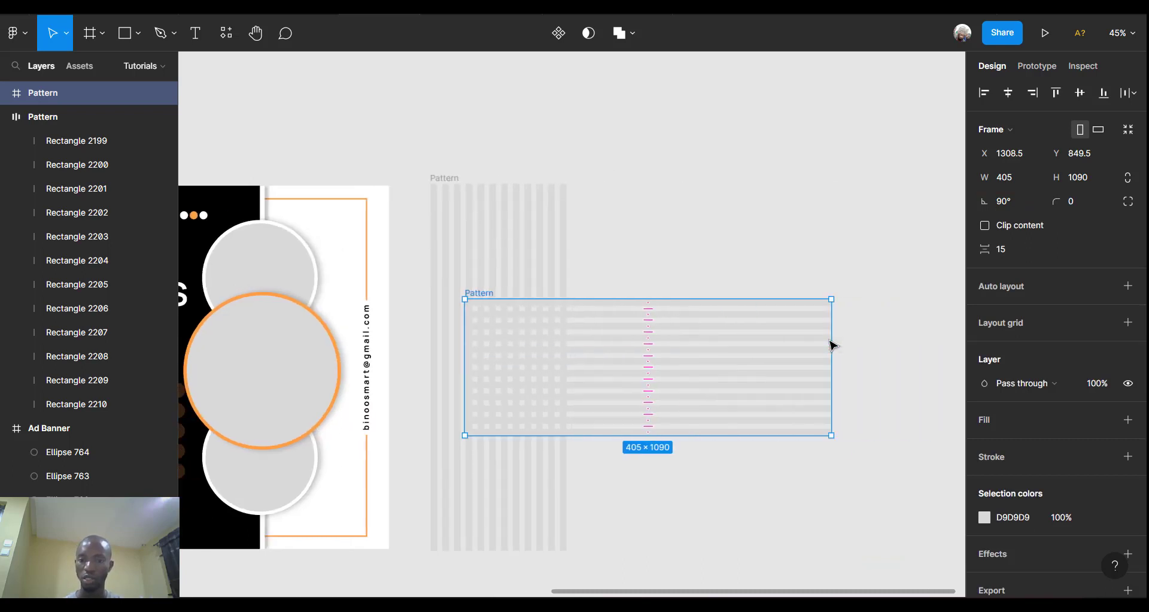
pyautogui.moveTo(834, 344); pyautogui.dragTo(765, 340)
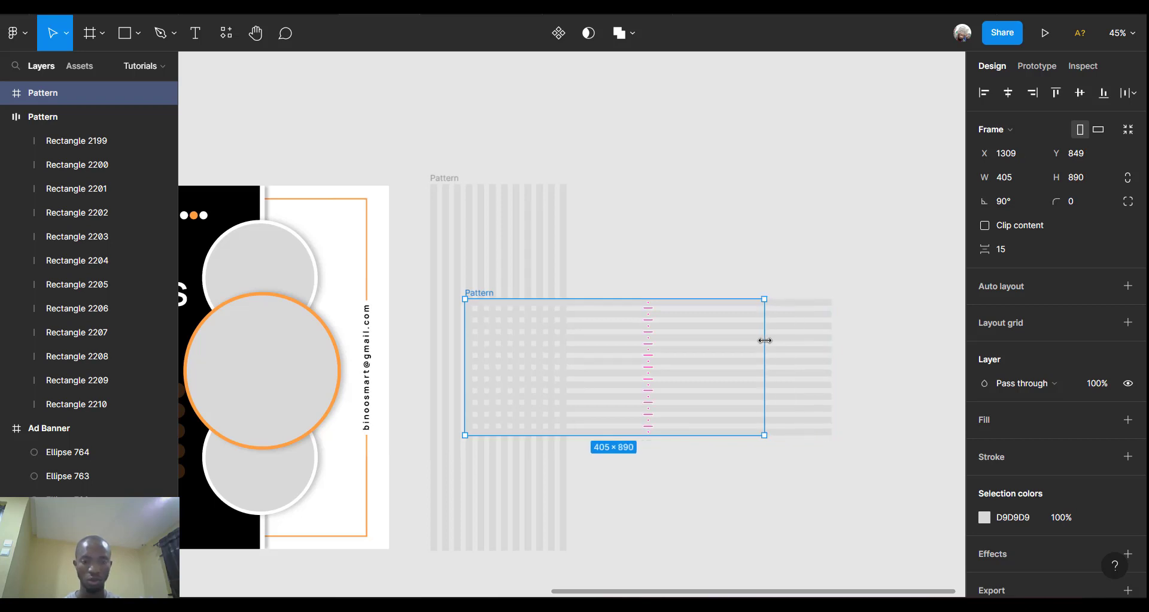
pyautogui.hotkey('ctrl', 'z')
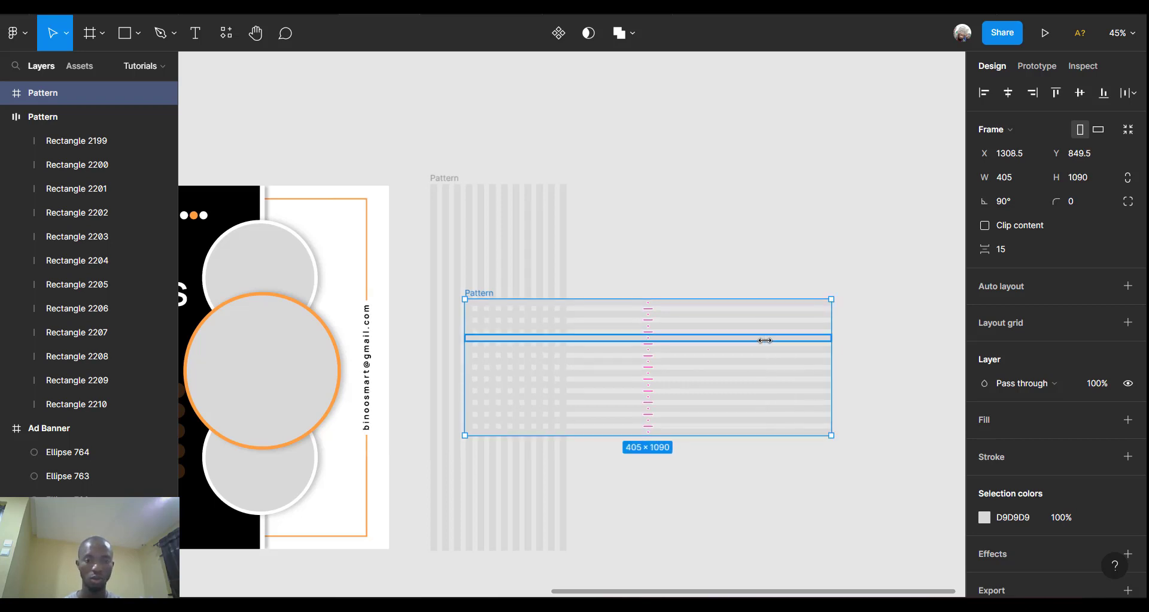
# Shorten the twelve horizontal stripes to 433 and lay their frame over the vertical stripes.
pyautogui.click(90, 141)
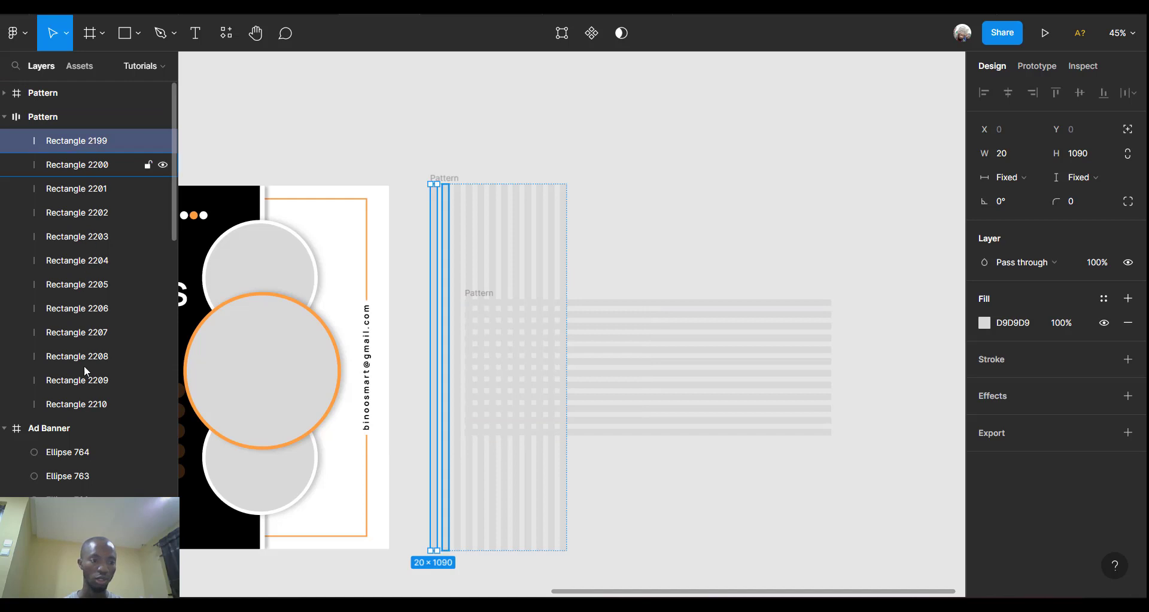
pyautogui.click(698, 351)
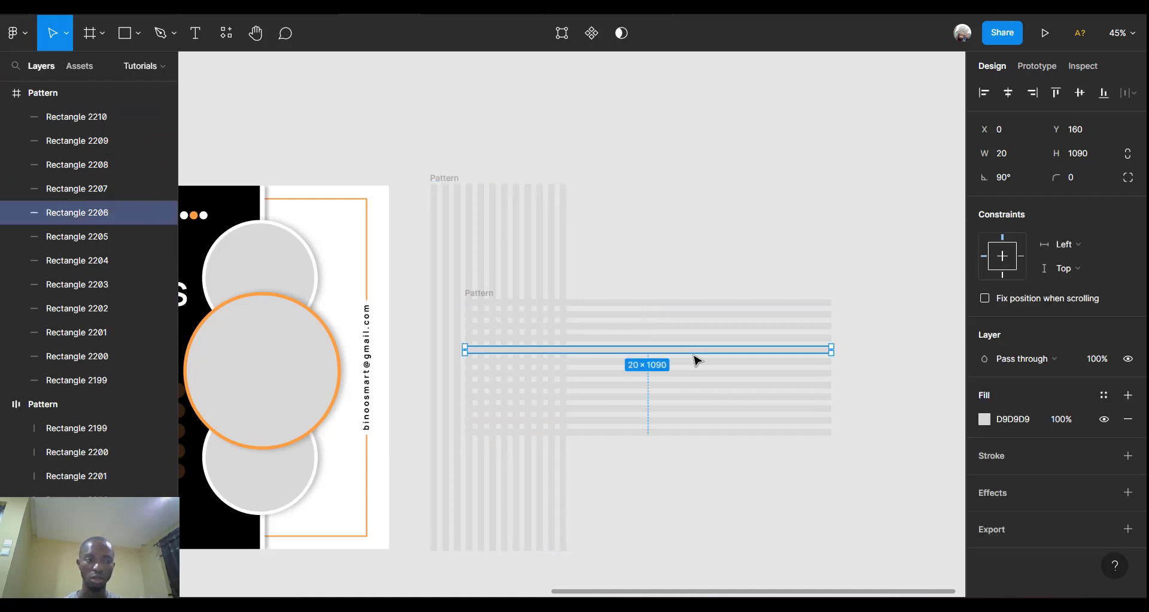
pyautogui.click(84, 371)
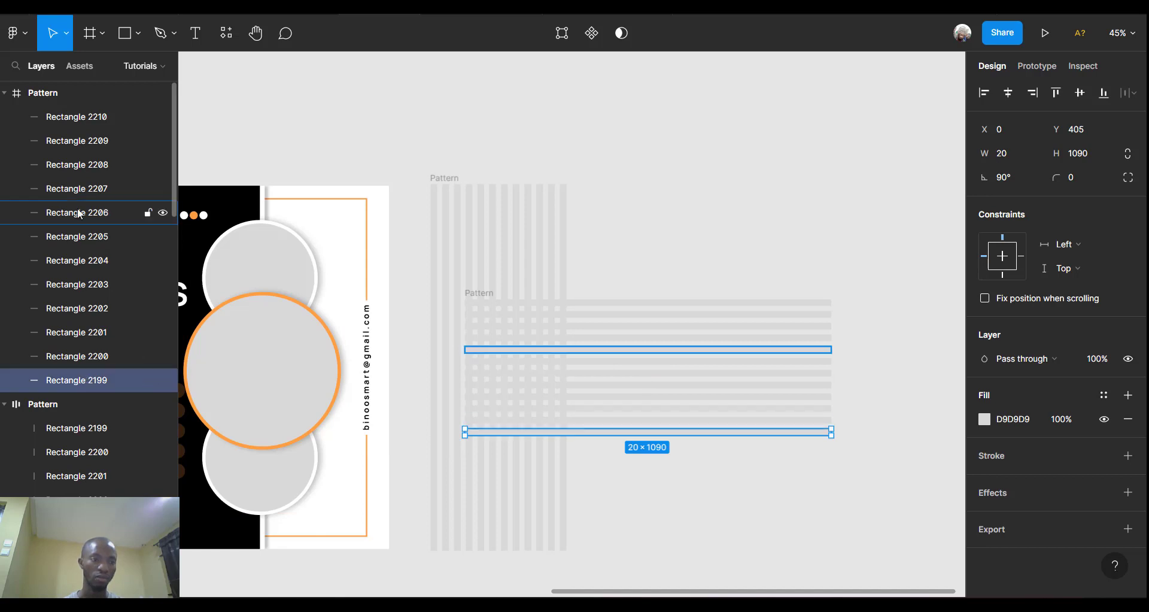
pyautogui.keyDown('shift'); pyautogui.click(64, 117); pyautogui.keyUp('shift')
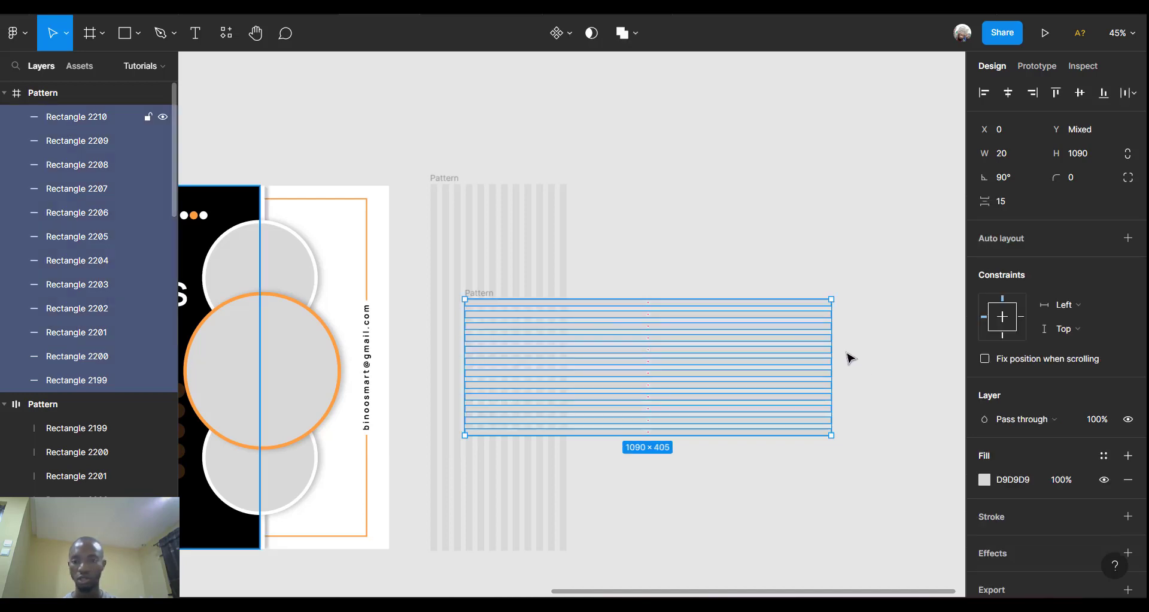
pyautogui.moveTo(833, 356); pyautogui.dragTo(610, 371)
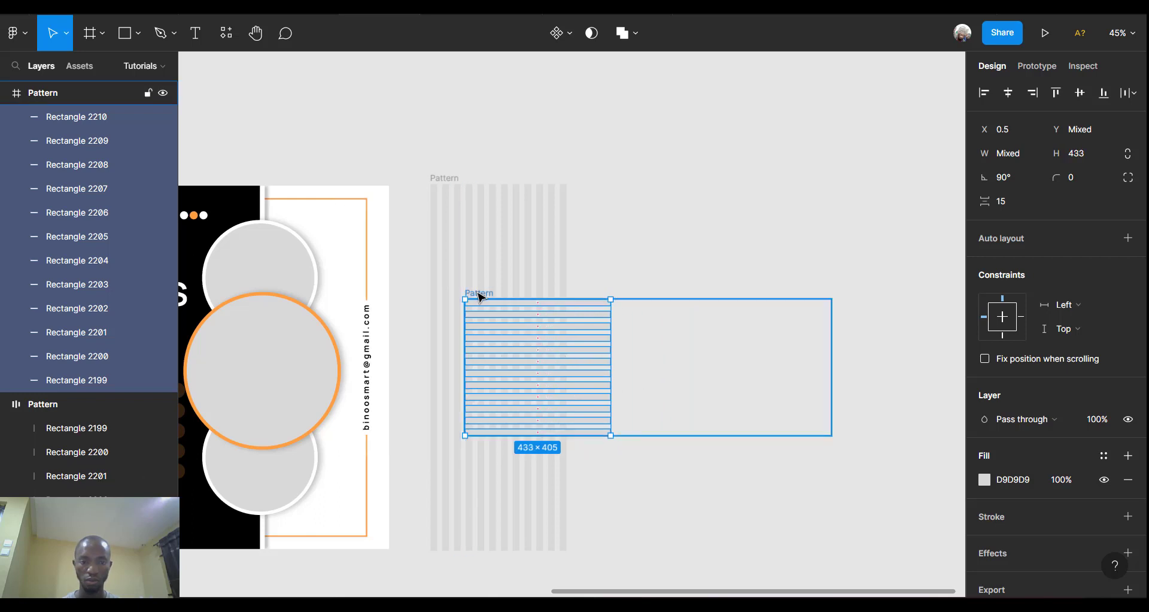
pyautogui.moveTo(480, 296); pyautogui.dragTo(448, 187)
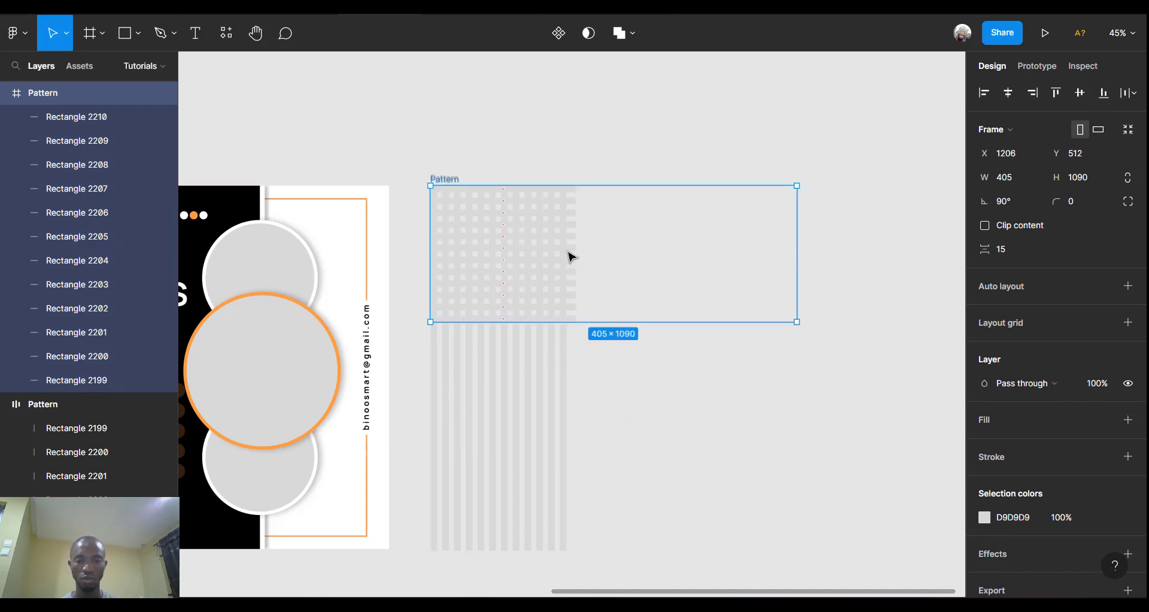
# Narrow Rectangles 2210–2199 to match the vertical stripes' width.
pyautogui.click(570, 256)
pyautogui.click(81, 118)
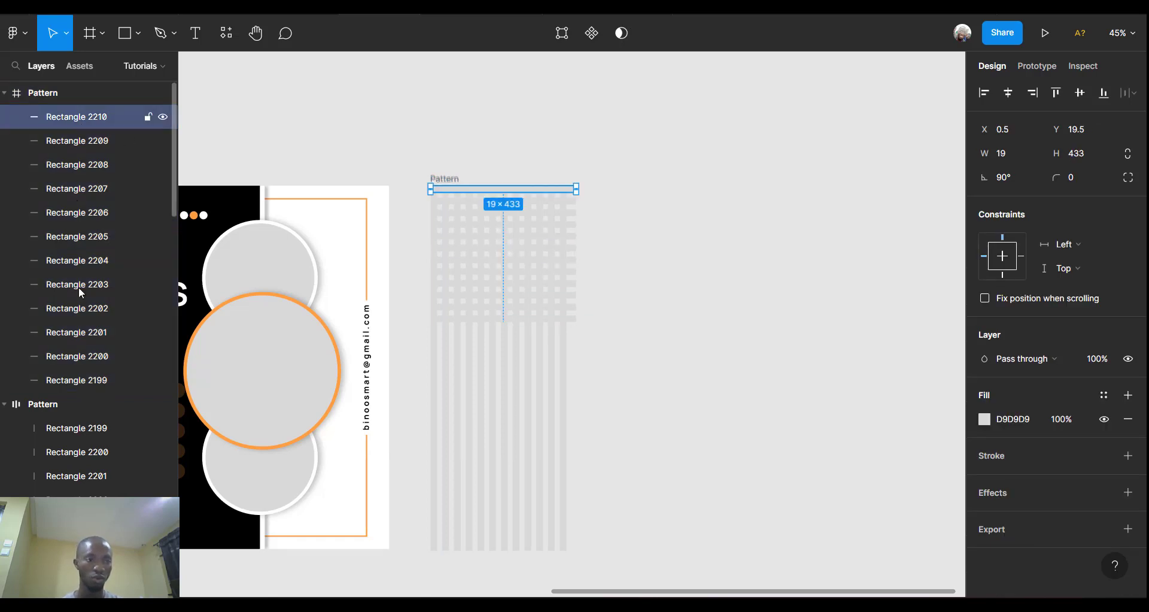
pyautogui.keyDown('shift'); pyautogui.click(81, 380); pyautogui.keyUp('shift')
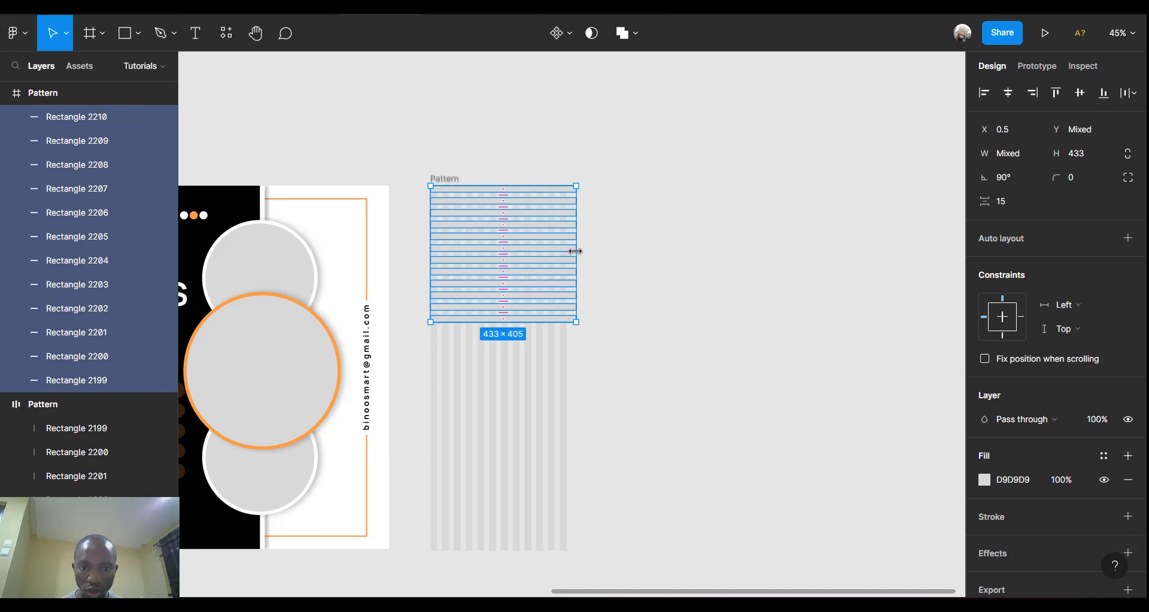
pyautogui.moveTo(576, 251); pyautogui.dragTo(569, 251)
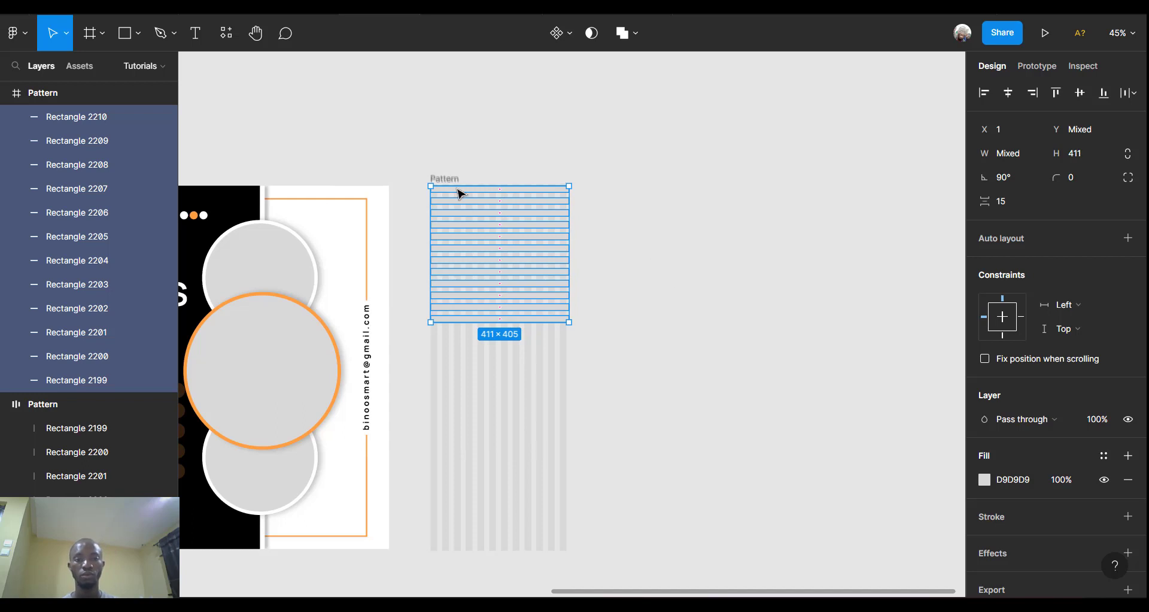
# Shrink the rotated Pattern frame and give it auto layout hugging the stripes.
pyautogui.click(441, 178)
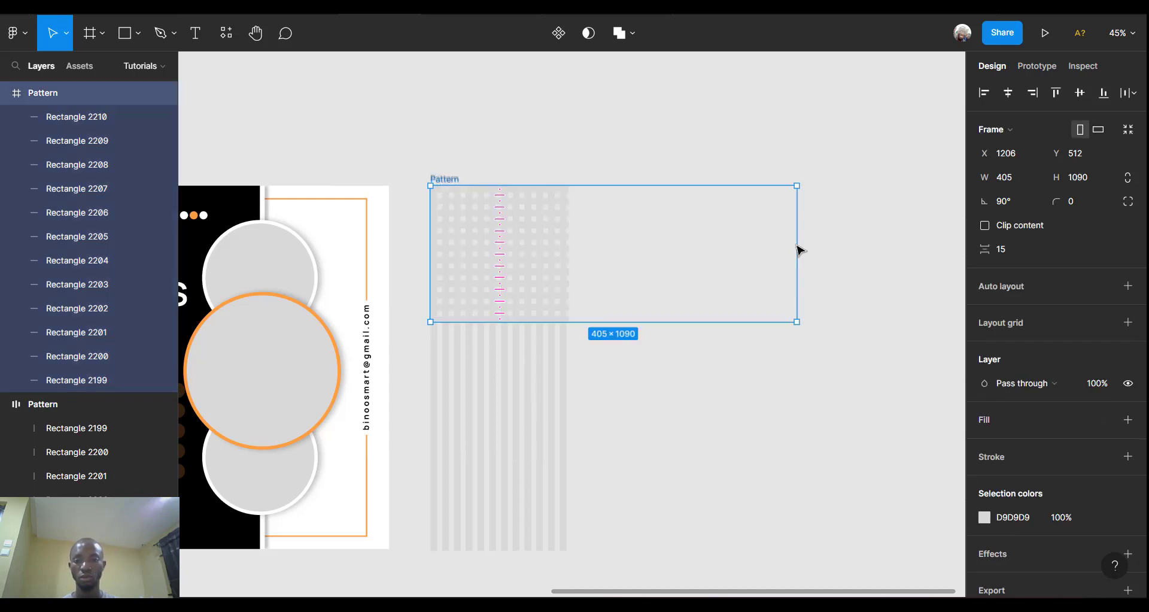
pyautogui.moveTo(799, 248); pyautogui.dragTo(569, 247)
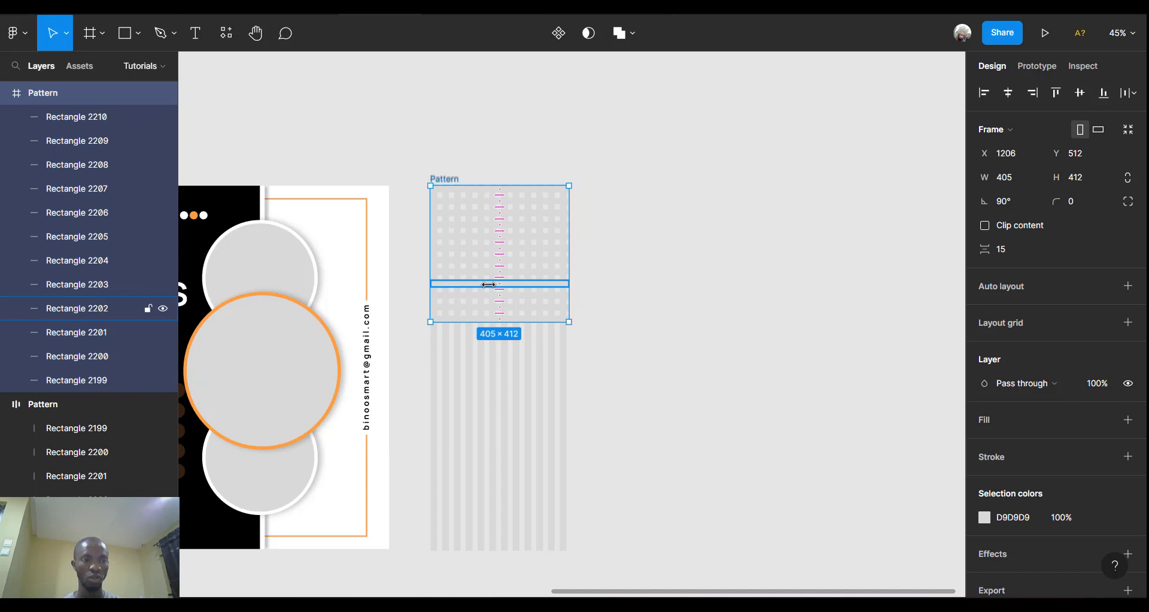
pyautogui.hotkey('shift', 'a')
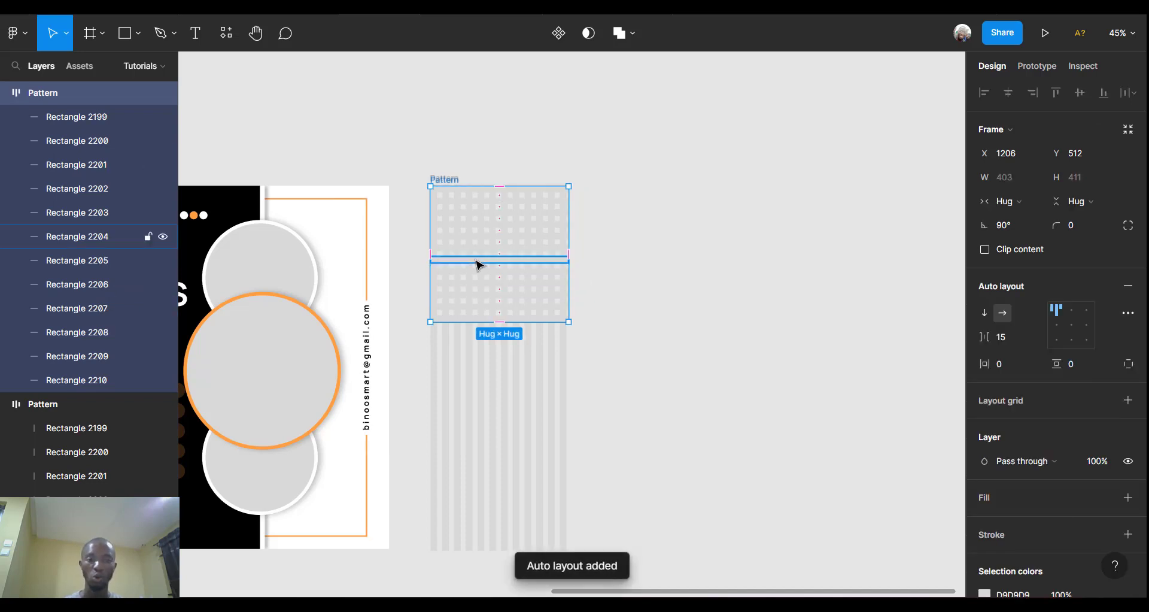
pyautogui.scroll(3, 508, 274)
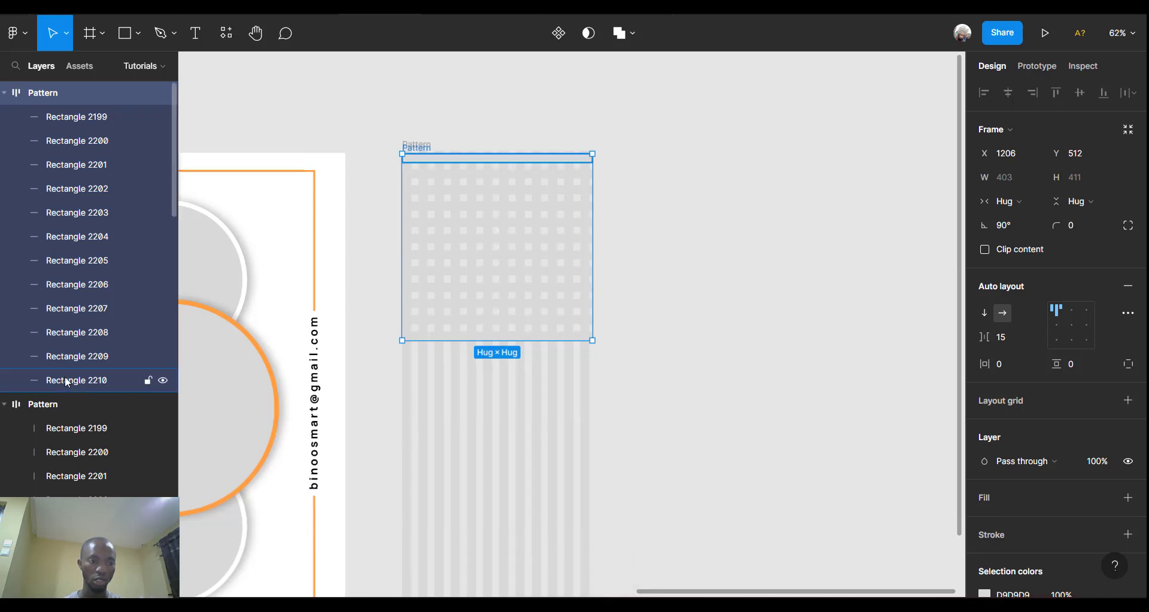
# Duplicate the top and bottom stripes to add eight more, Rectangles 2215–2222.
pyautogui.click(67, 381)
pyautogui.scroll(-3, 680, 303)
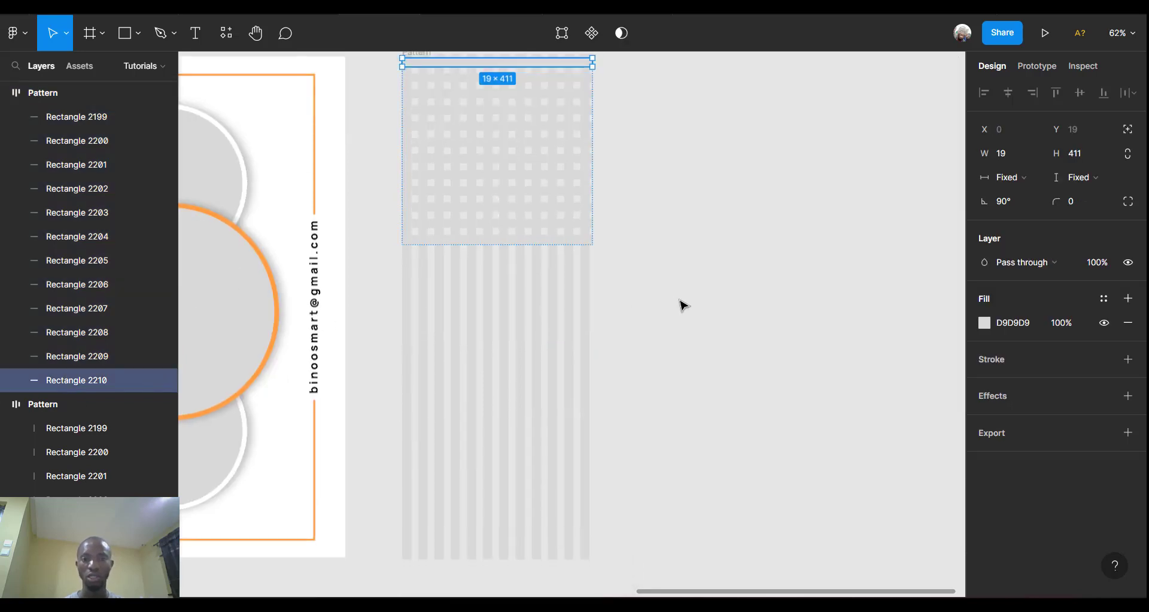
pyautogui.scroll(-2, 683, 304)
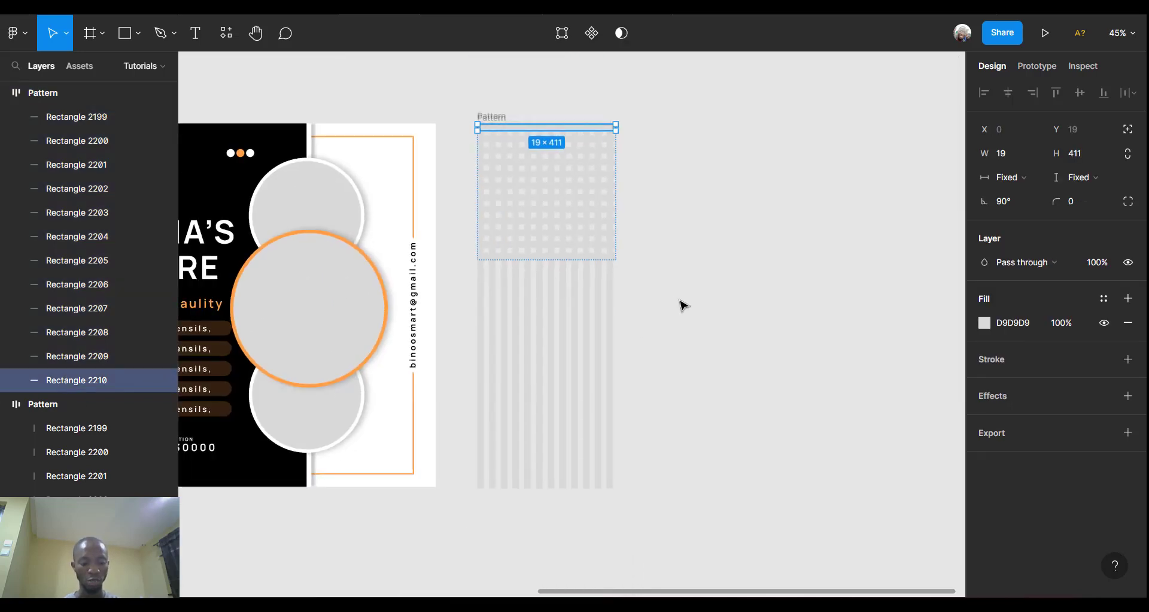
pyautogui.hotkey('ctrl', 'd')
pyautogui.hotkey('ctrl', 'd')
pyautogui.hotkey('ctrl', 'd')
pyautogui.hotkey('ctrl', 'd')
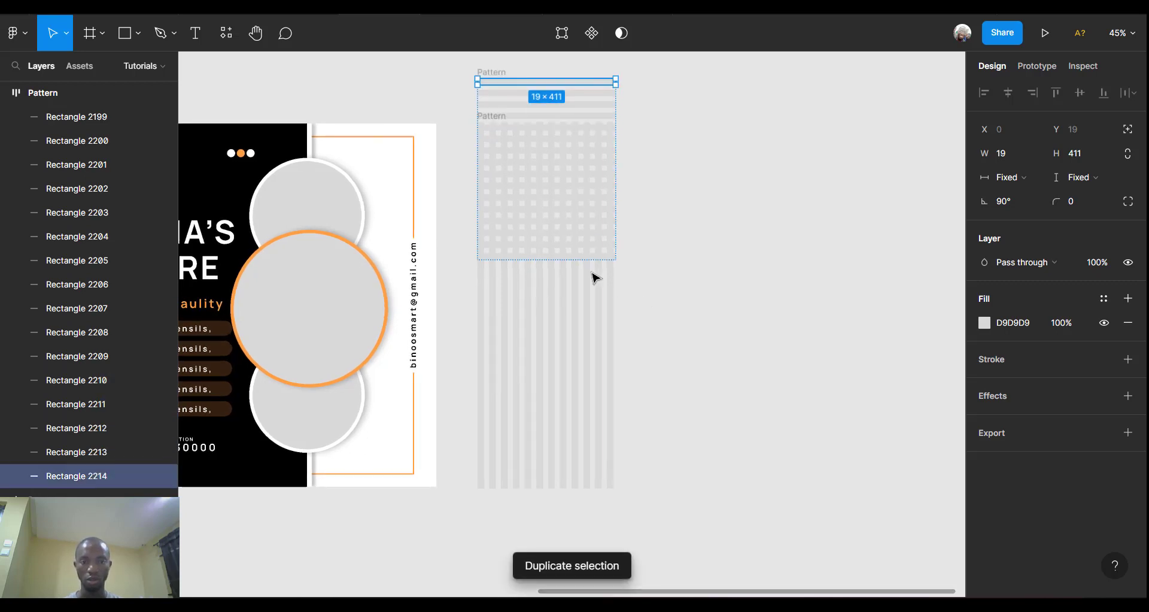
pyautogui.click(575, 257)
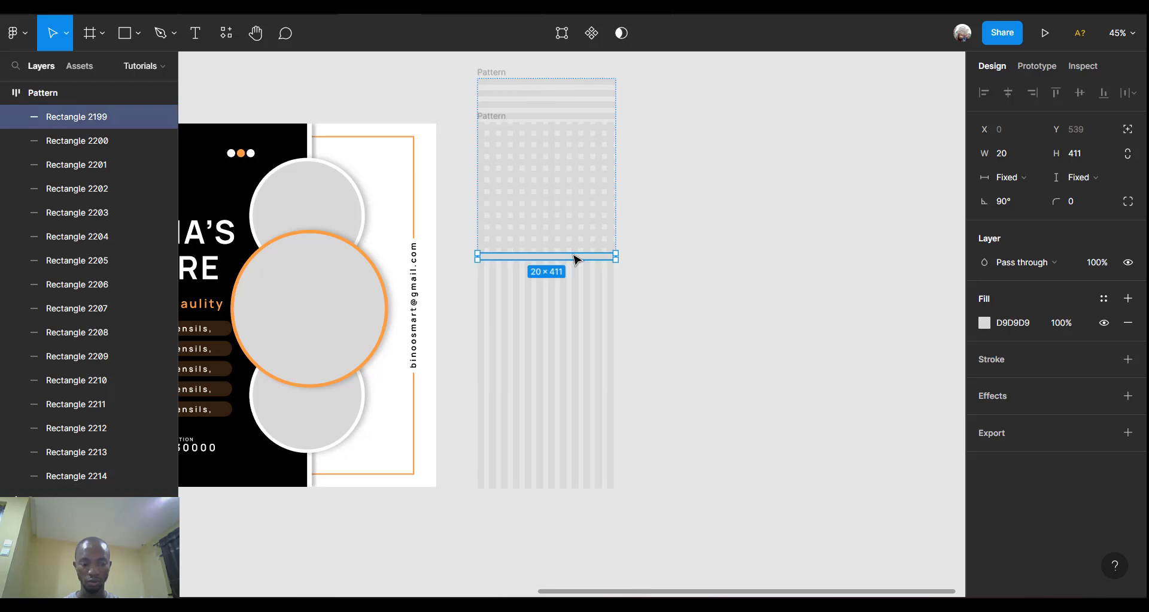
pyautogui.hotkey('ctrl', 'd')
pyautogui.hotkey('ctrl', 'd')
pyautogui.hotkey('ctrl', 'd')
pyautogui.hotkey('ctrl', 'd')
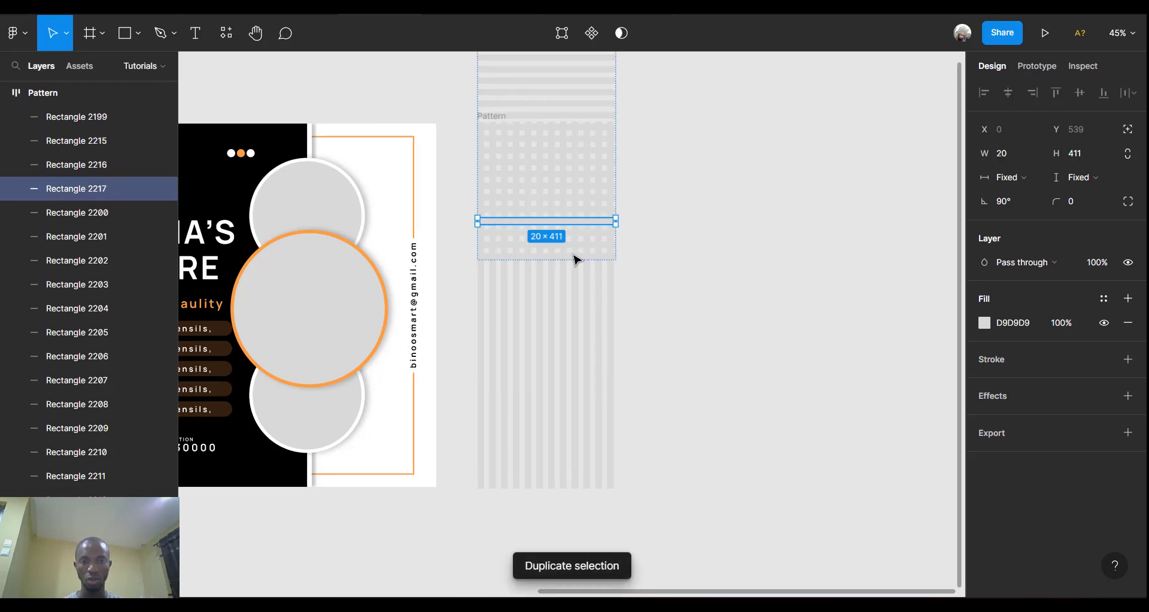
pyautogui.hotkey('ctrl', 'd')
pyautogui.hotkey('ctrl', 'd')
pyautogui.hotkey('ctrl', 'd')
pyautogui.hotkey('ctrl', 'd')
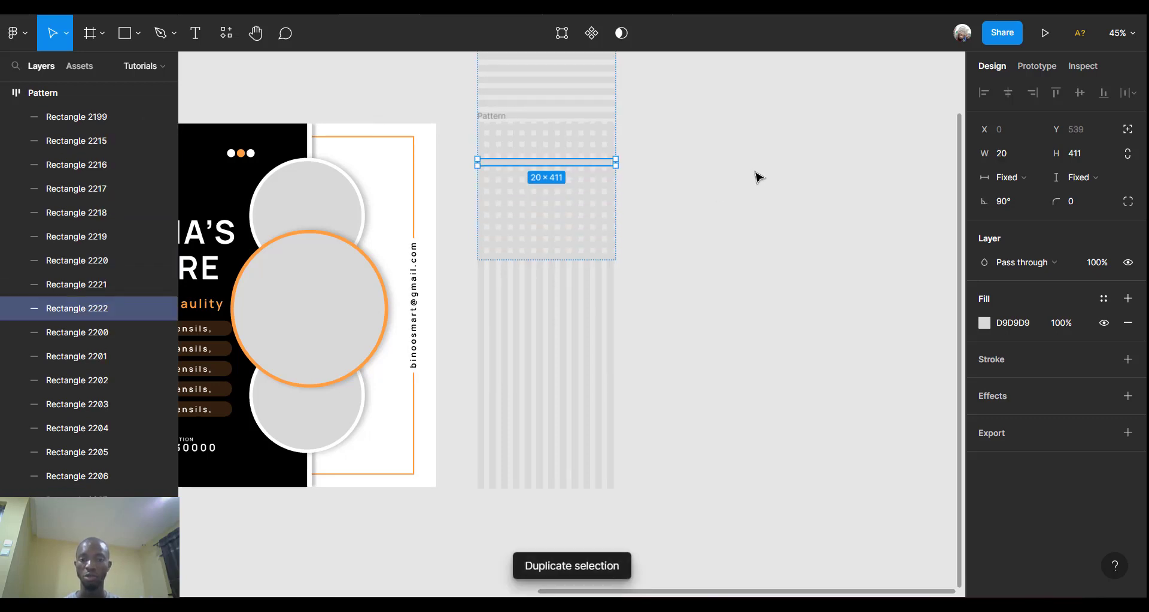
# Move the horizontal Pattern frame to the right of the vertical stripes.
pyautogui.click(759, 177)
pyautogui.scroll(5, 757, 177)
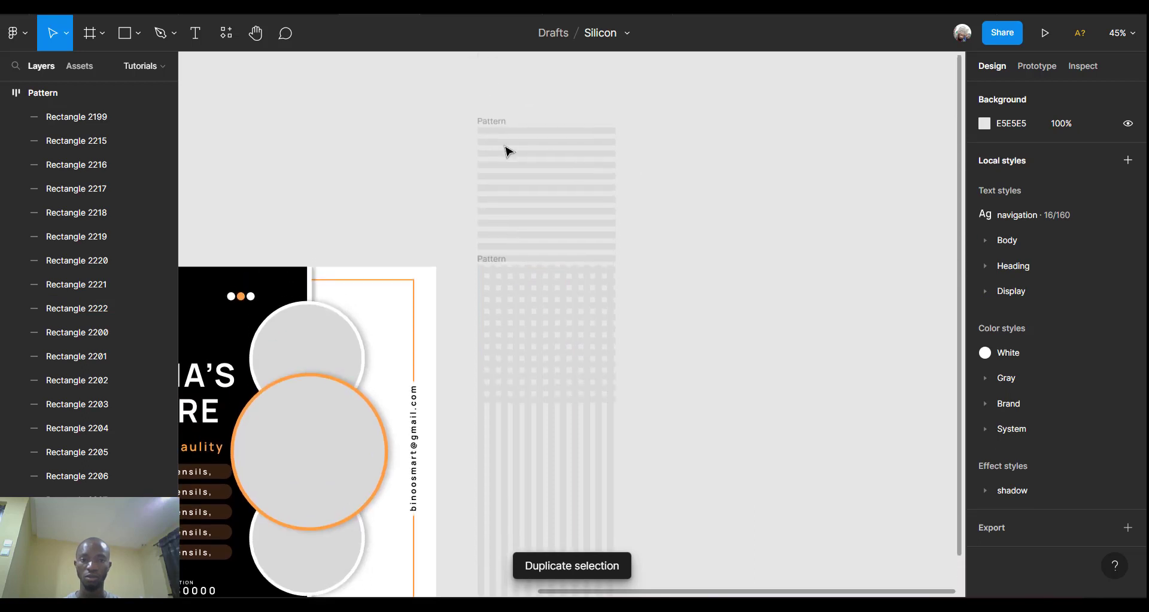
pyautogui.click(493, 121)
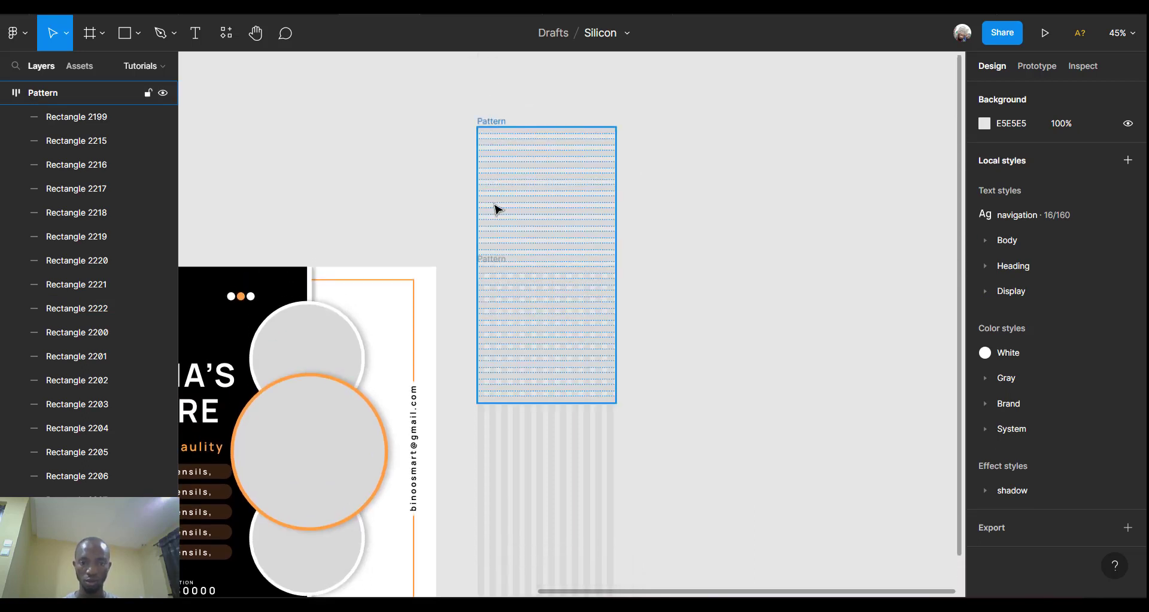
pyautogui.moveTo(496, 208); pyautogui.dragTo(706, 319)
pyautogui.scroll(-3, 706, 319)
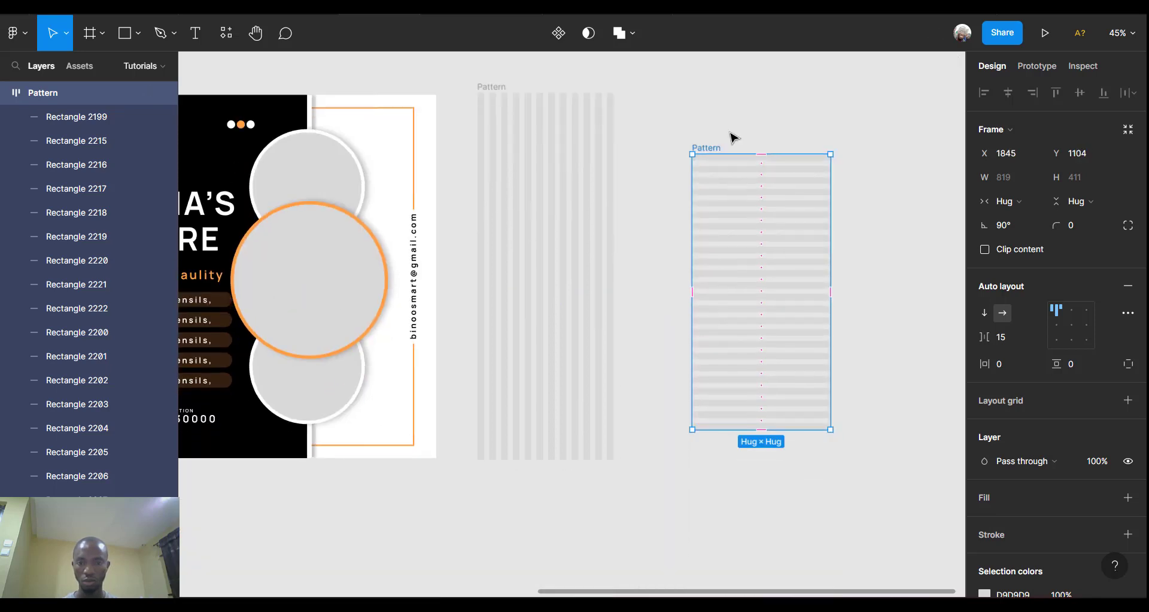
# Add one more stripe and overlay the horizontal frame exactly on the vertical stripes at X 1206.
pyautogui.moveTo(712, 150); pyautogui.dragTo(673, 181)
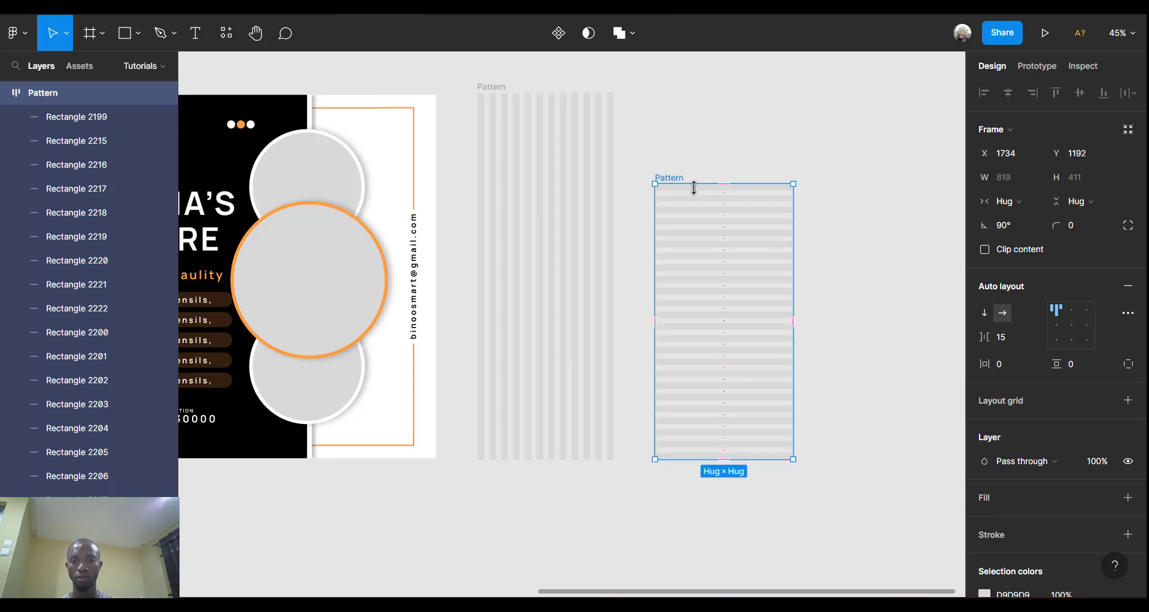
pyautogui.click(702, 199)
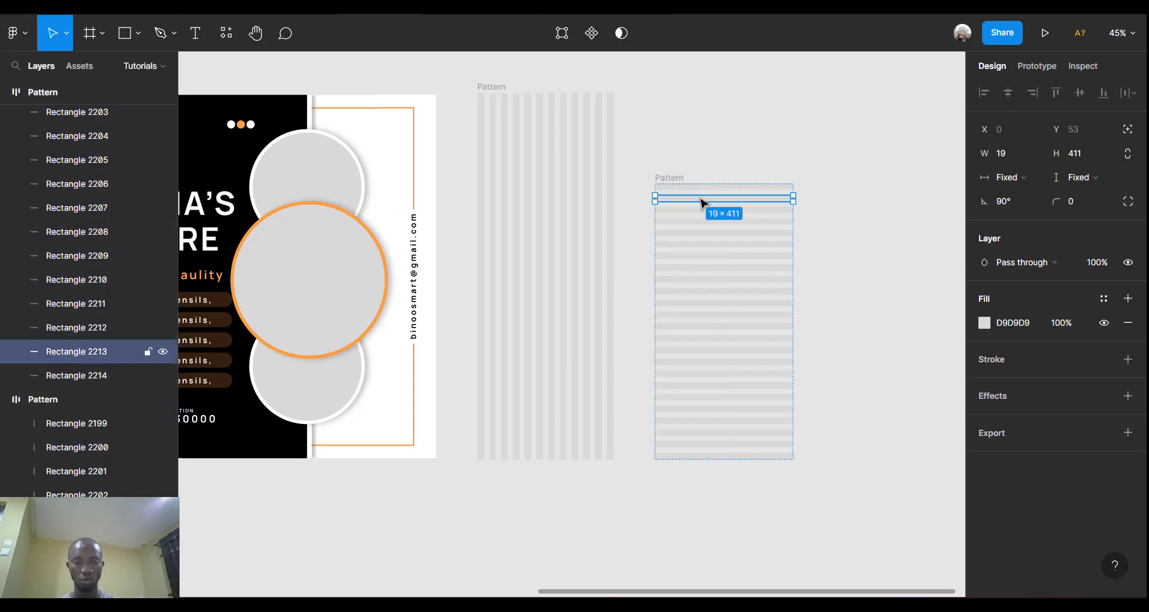
pyautogui.hotkey('ctrl', 'd')
pyautogui.hotkey('ctrl', 'd')
pyautogui.hotkey('ctrl', 'd')
pyautogui.hotkey('ctrl', 'd')
pyautogui.hotkey('ctrl', 'd')
pyautogui.hotkey('ctrl', 'd')
pyautogui.hotkey('ctrl', 'd')
pyautogui.hotkey('ctrl', 'd')
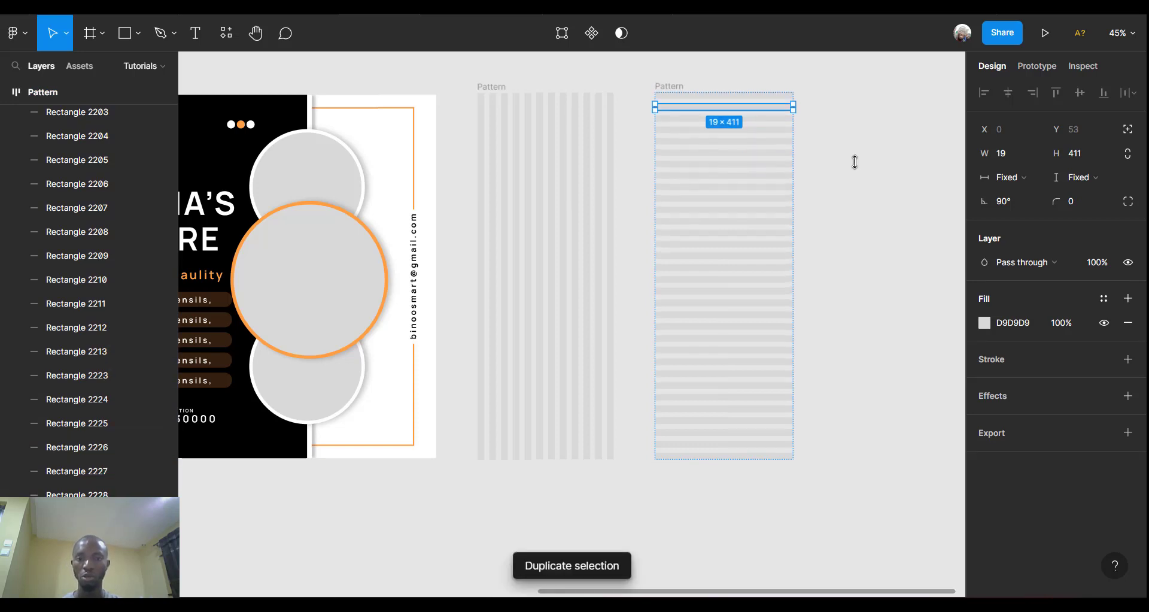
pyautogui.click(674, 86)
pyautogui.moveTo(674, 87); pyautogui.dragTo(619, 259)
pyautogui.moveTo(683, 527); pyautogui.dragTo(689, 549)
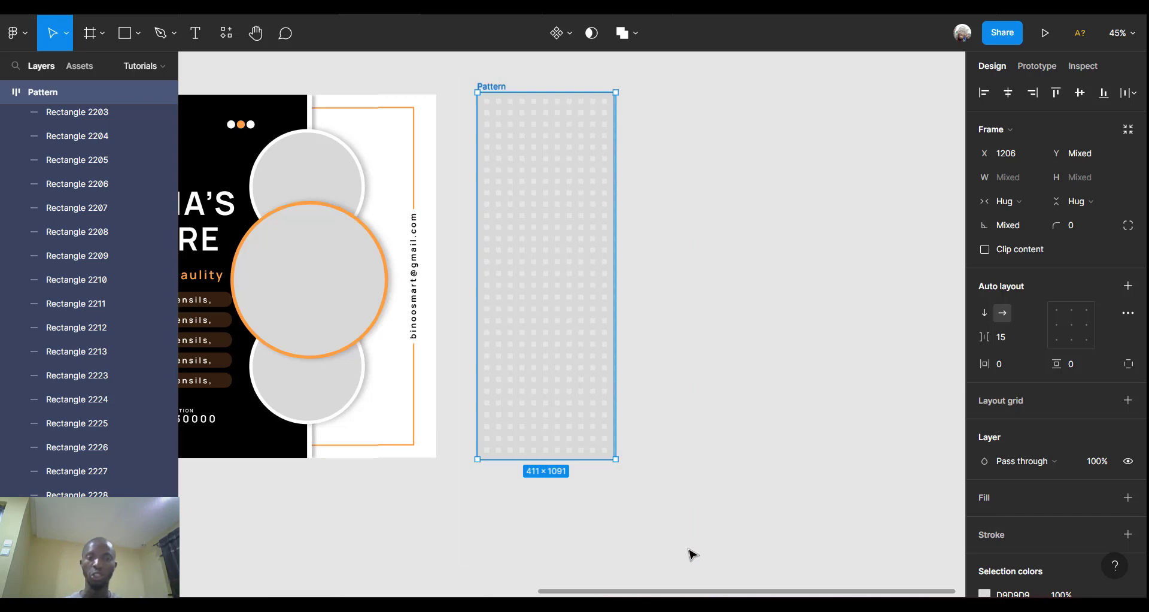
# Group the two overlaid stripe frames with Ctrl+G and name the group 'pattern'.
pyautogui.hotkey('ctrl', 'g')
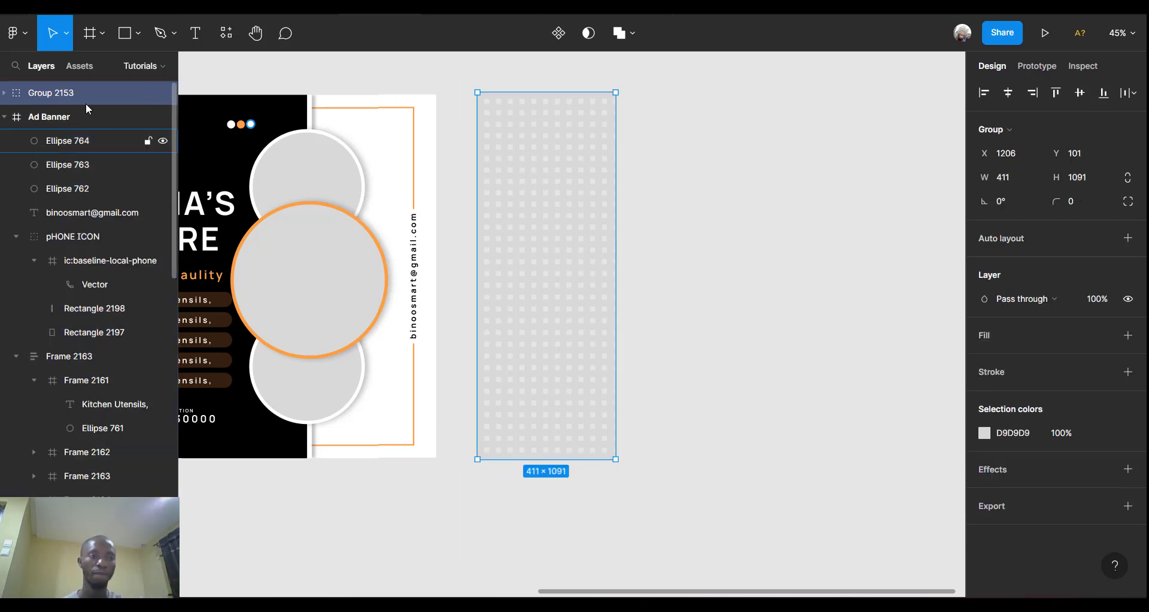
pyautogui.doubleClick(84, 95)
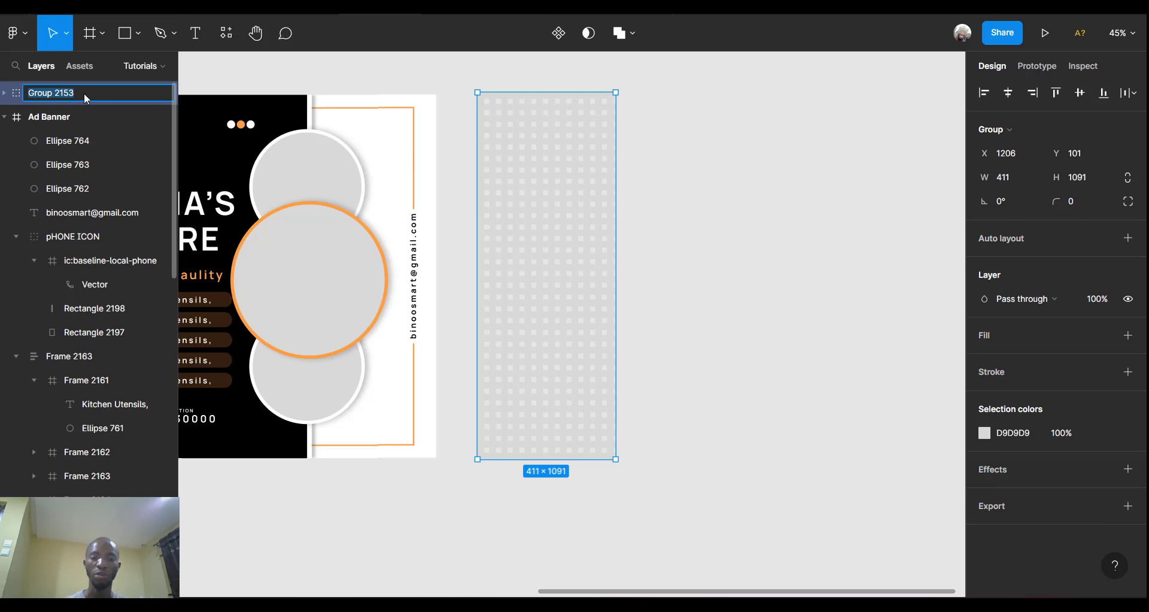
pyautogui.write('pattern')
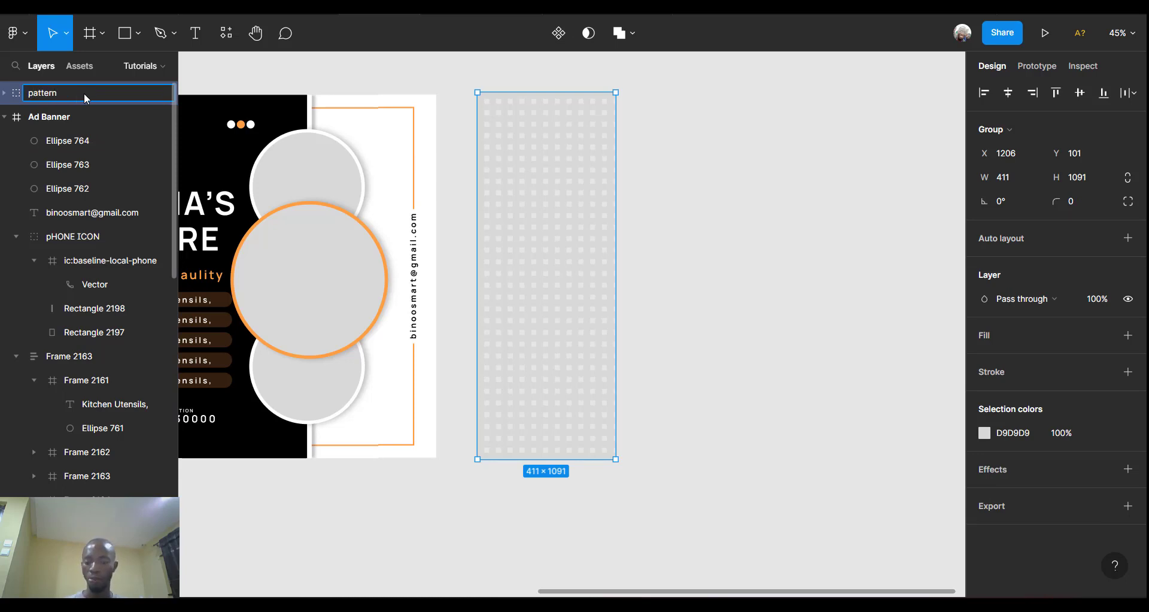
pyautogui.press('Return')
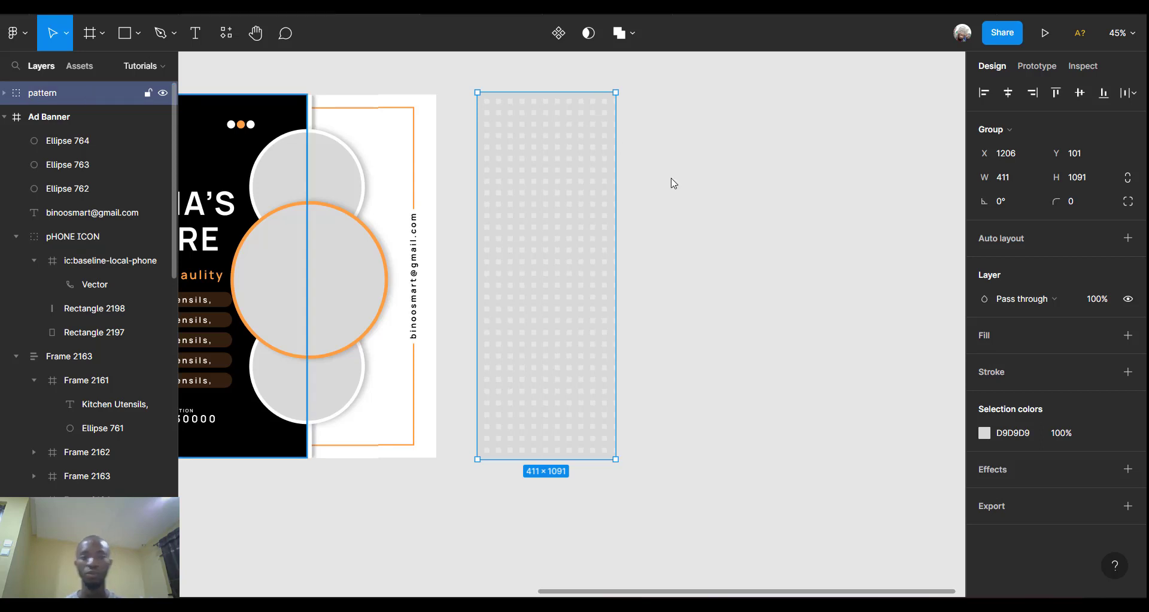
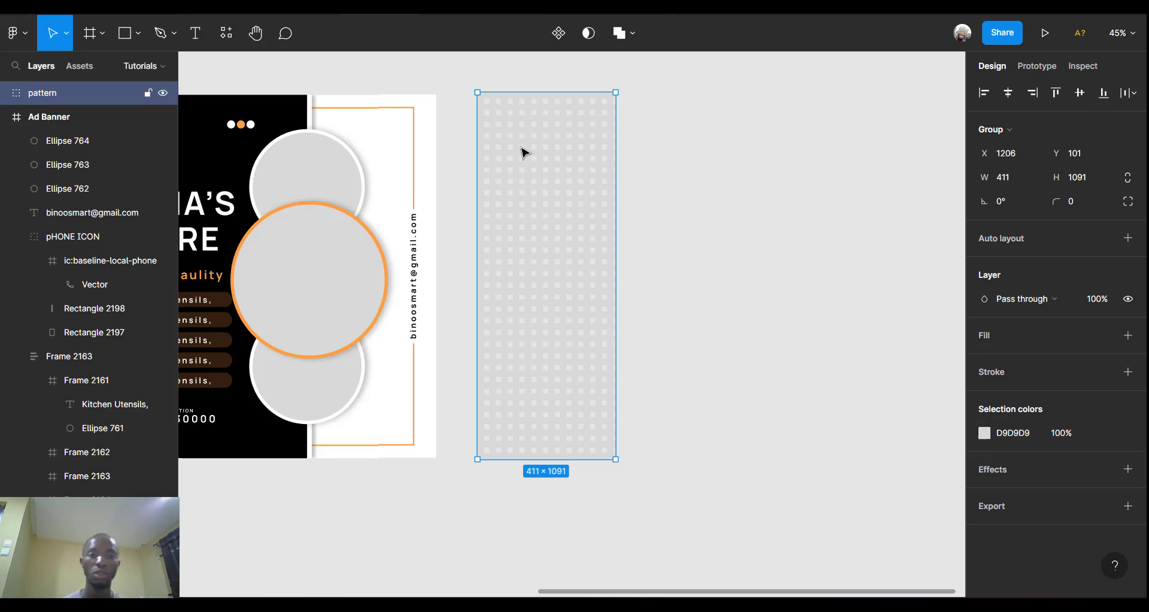
# Move the pattern group into the Ad Banner frame, aligned to its right edge.
pyautogui.hscroll(-5, 540, 168)
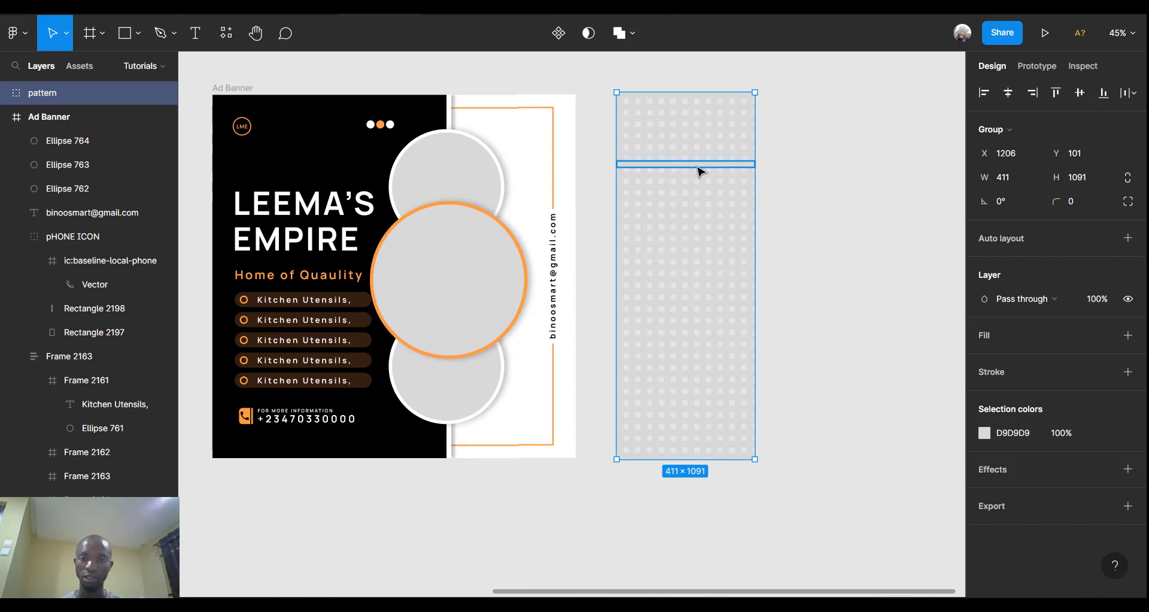
pyautogui.press('Delete')
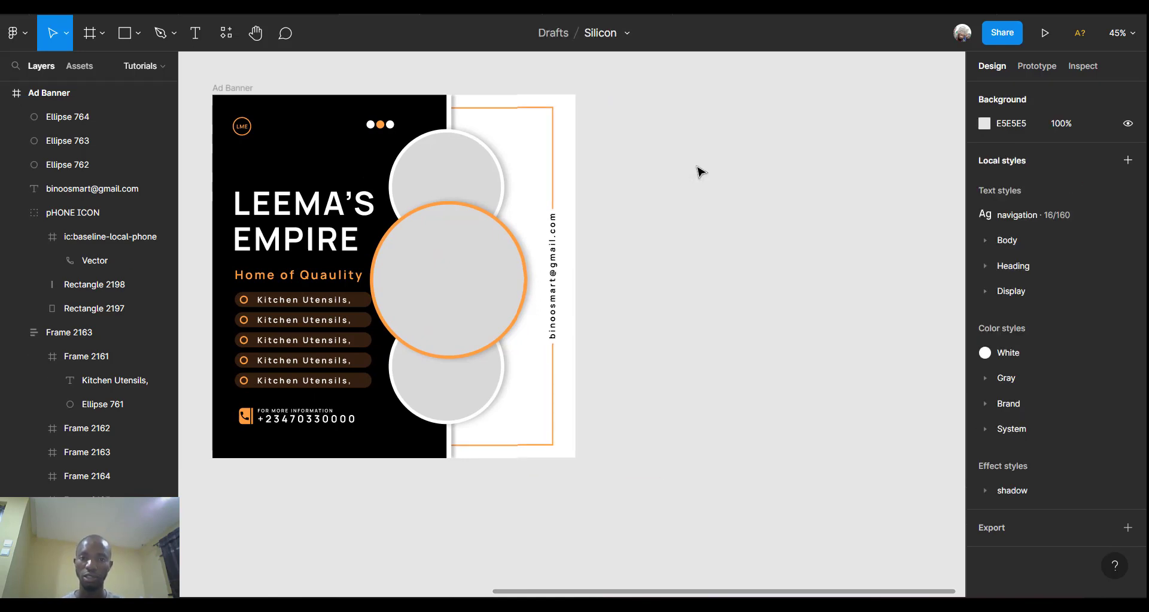
pyautogui.click(246, 89)
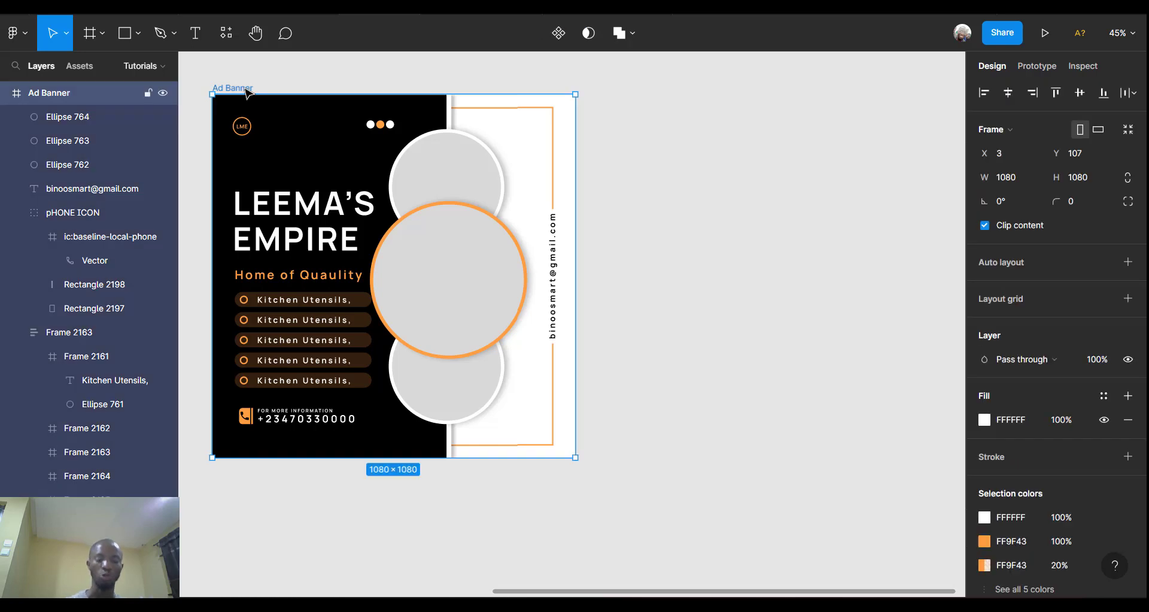
pyautogui.hotkey('ctrl', 'v')
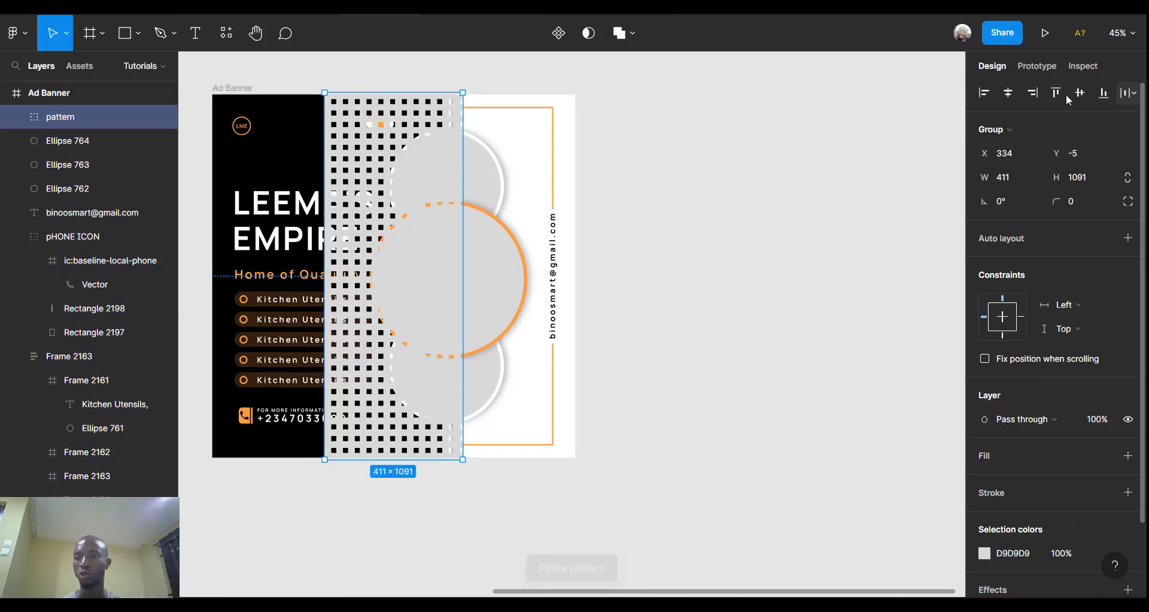
pyautogui.click(1032, 92)
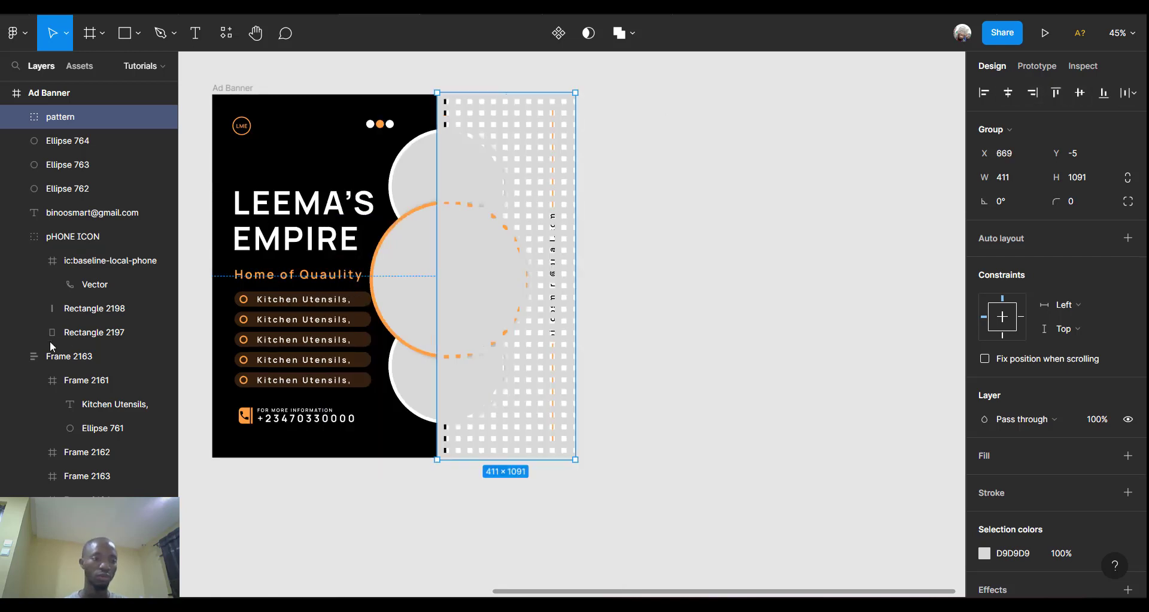
# Collapse the layer groups and stack the pattern layer beneath the orange border rectangle.
pyautogui.click(17, 358)
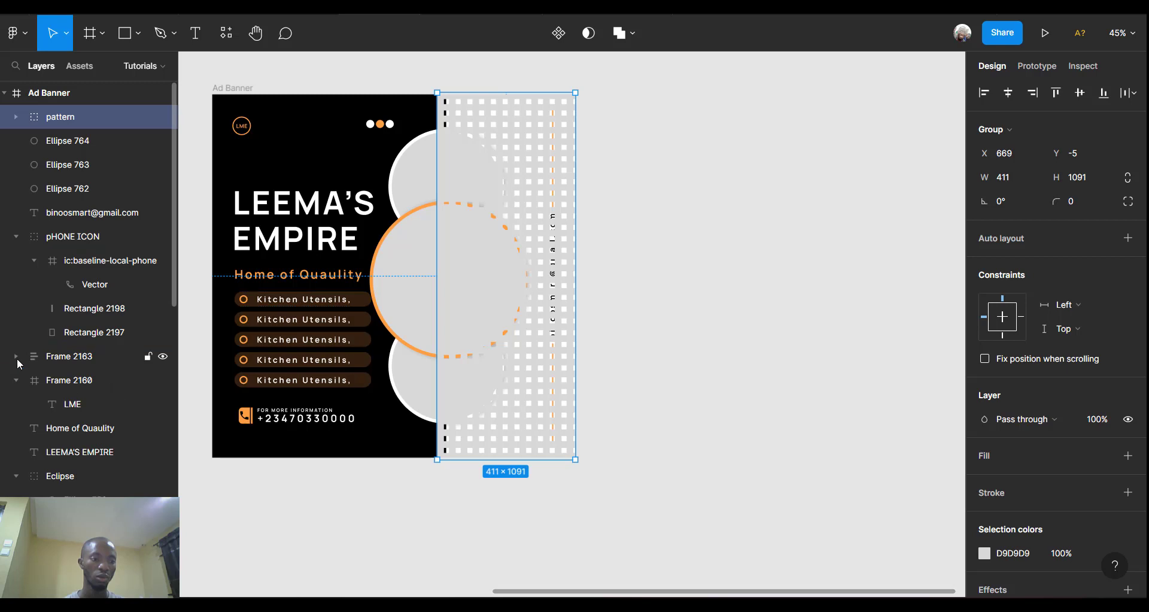
pyautogui.click(16, 378)
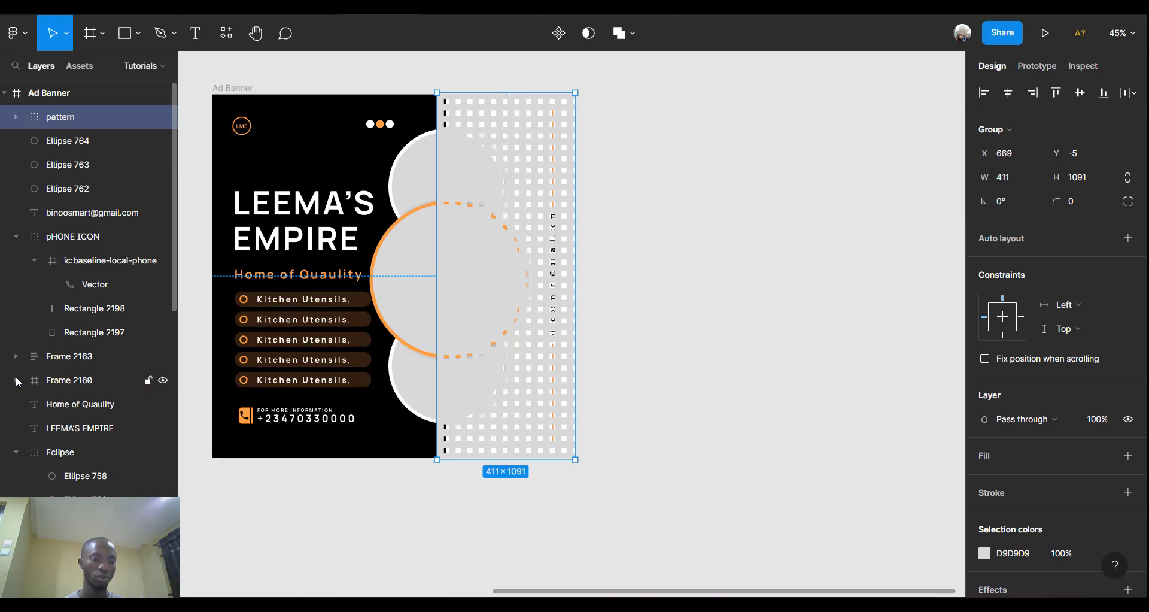
pyautogui.click(16, 448)
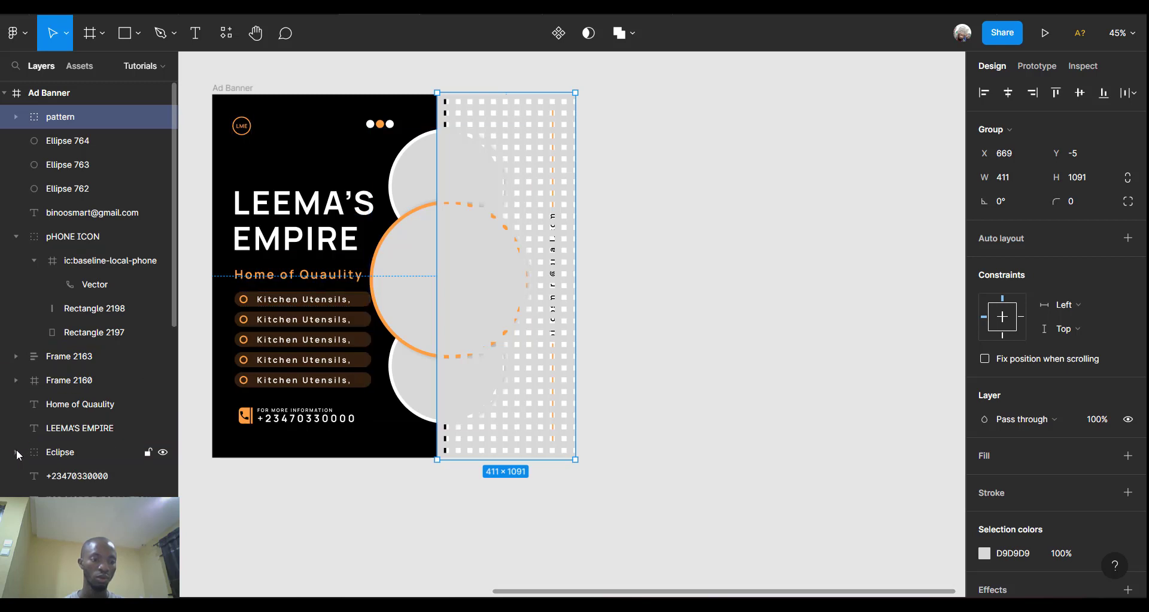
pyautogui.click(18, 235)
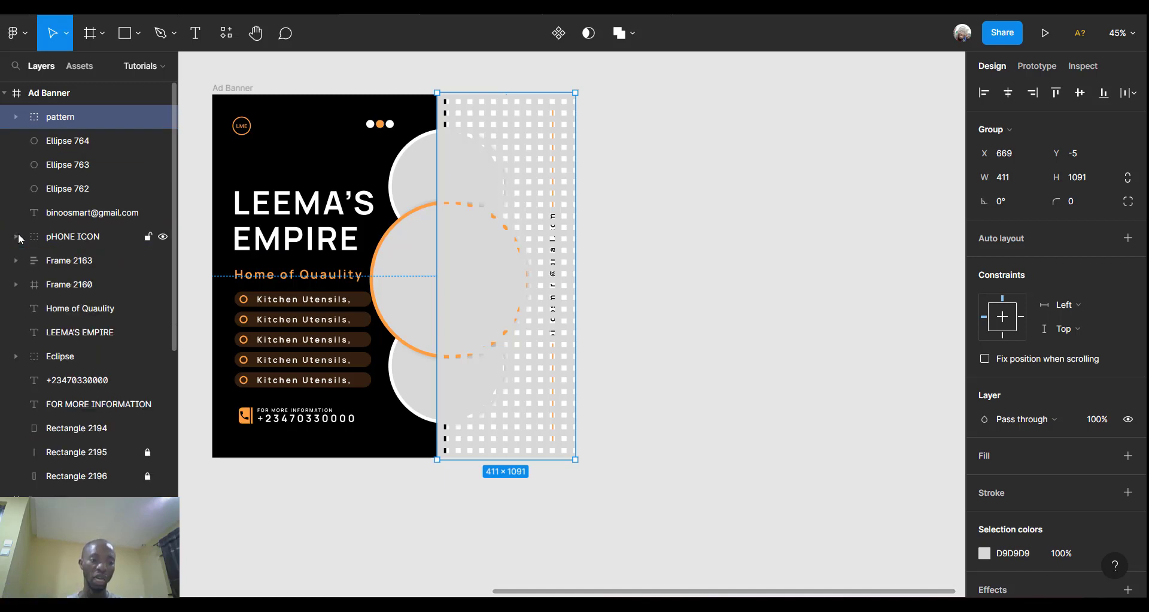
pyautogui.moveTo(103, 113); pyautogui.dragTo(96, 436)
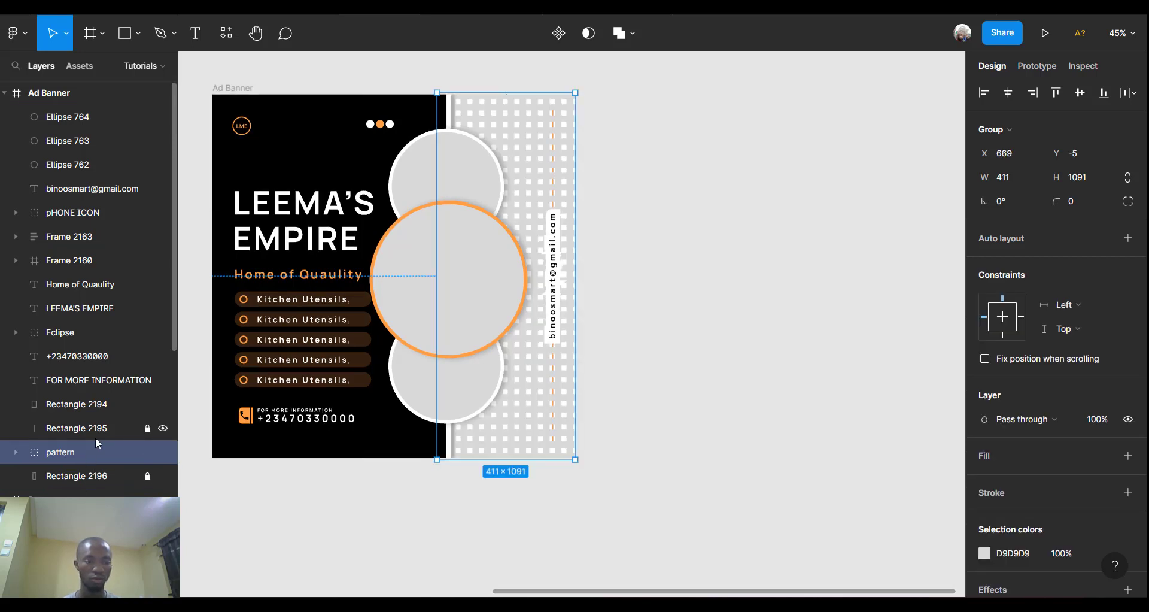
pyautogui.moveTo(87, 476); pyautogui.dragTo(88, 443)
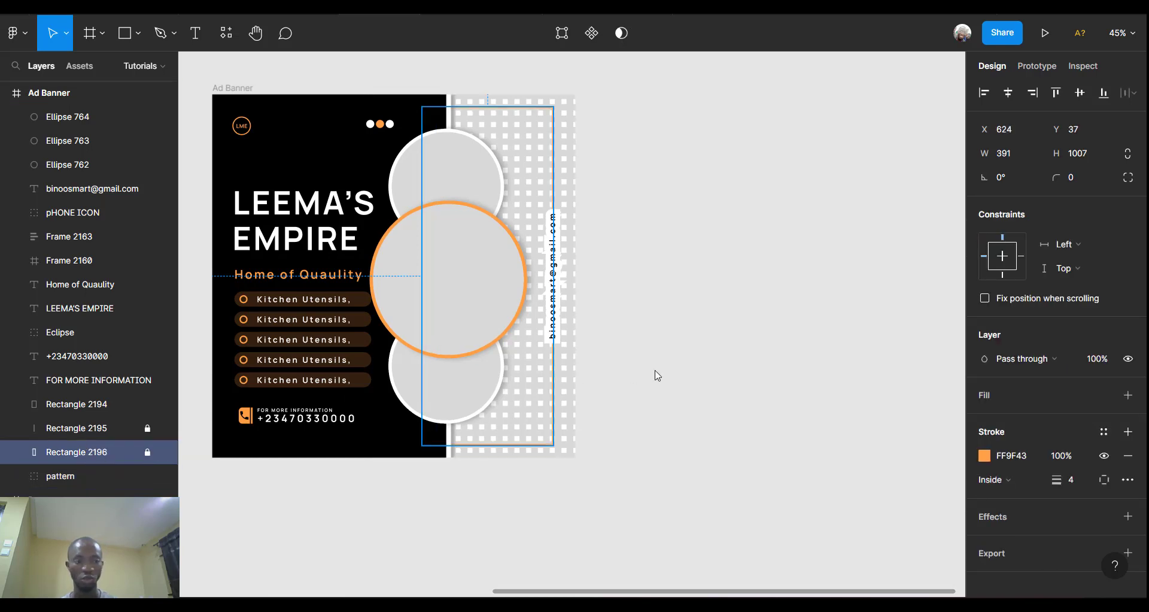
# Recolour the pattern to black 000000 and lower its opacity from 10% to 5%.
pyautogui.click(65, 477)
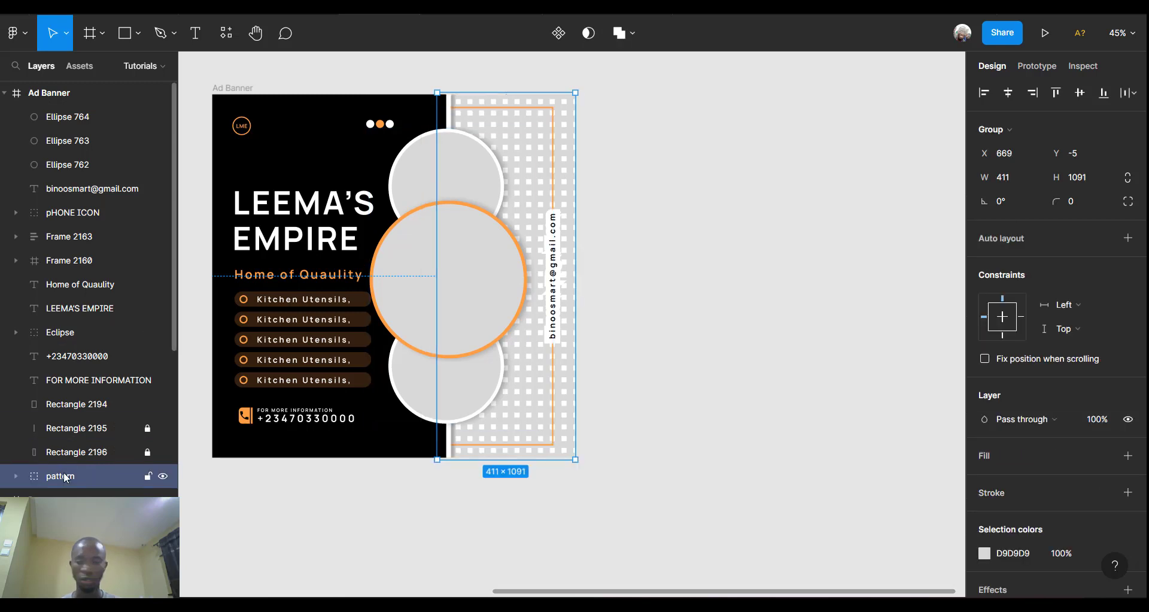
pyautogui.scroll(-1, 1101, 483)
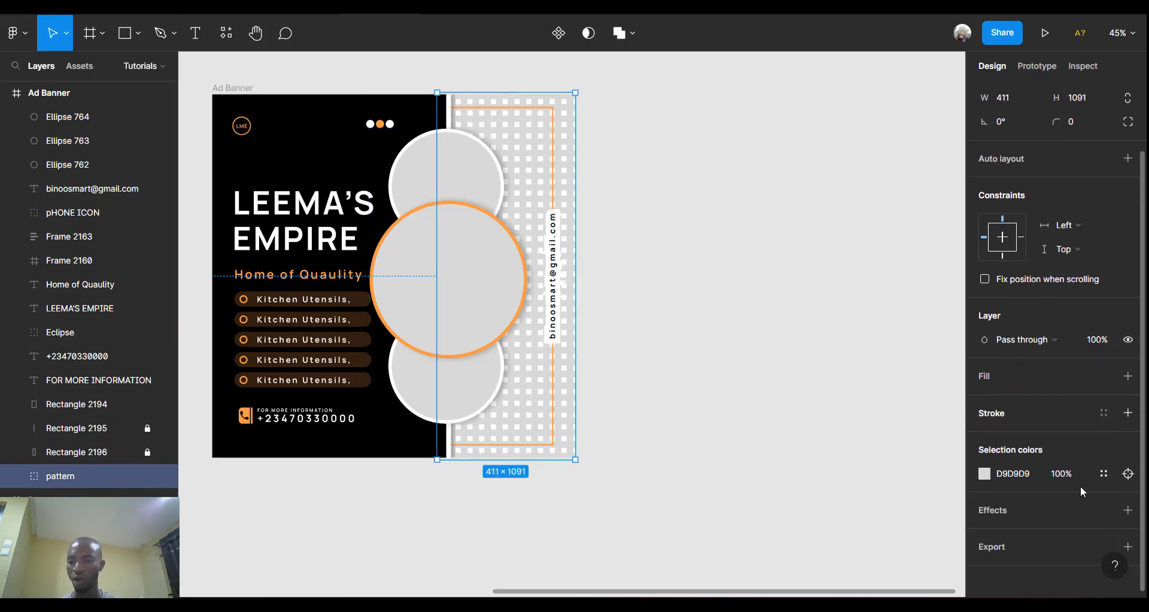
pyautogui.click(1065, 474)
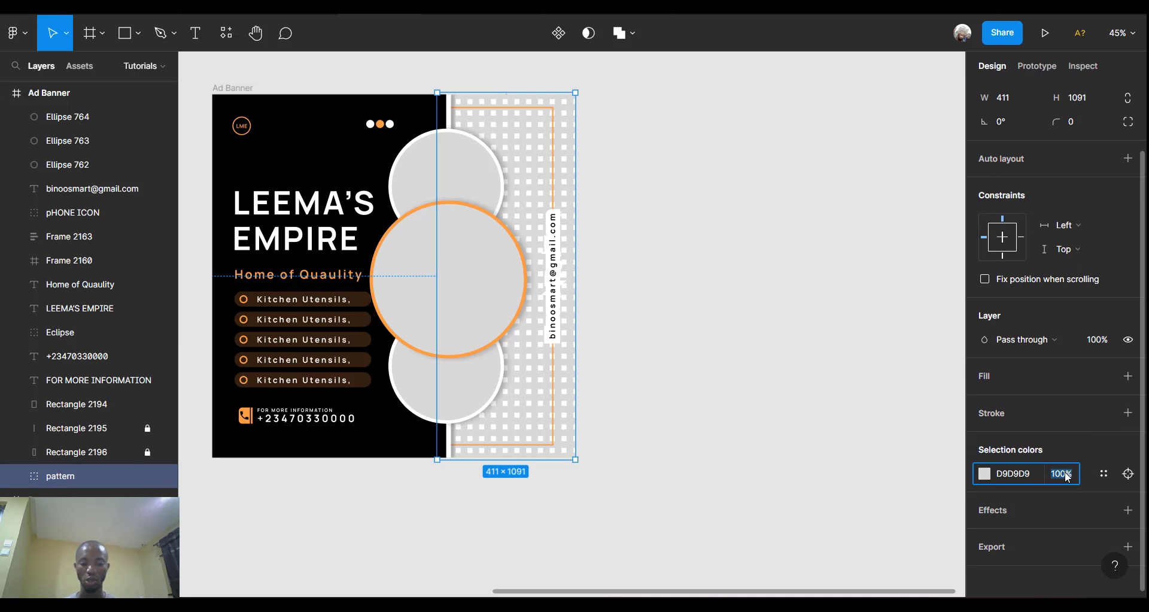
pyautogui.write('10')
pyautogui.press('Return')
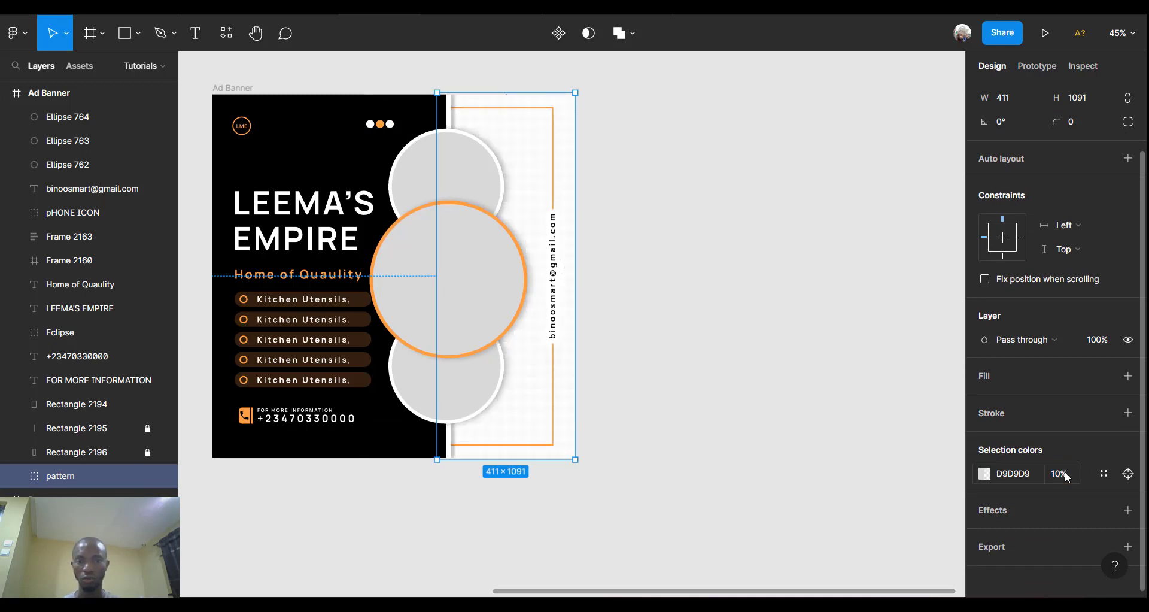
pyautogui.click(1060, 473)
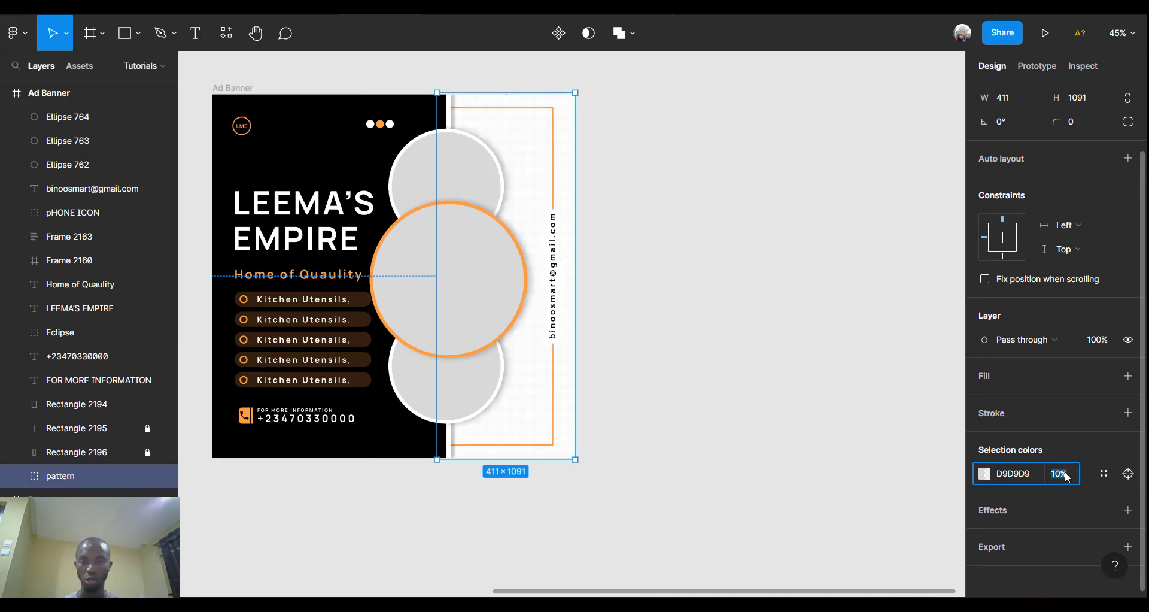
pyautogui.click(984, 474)
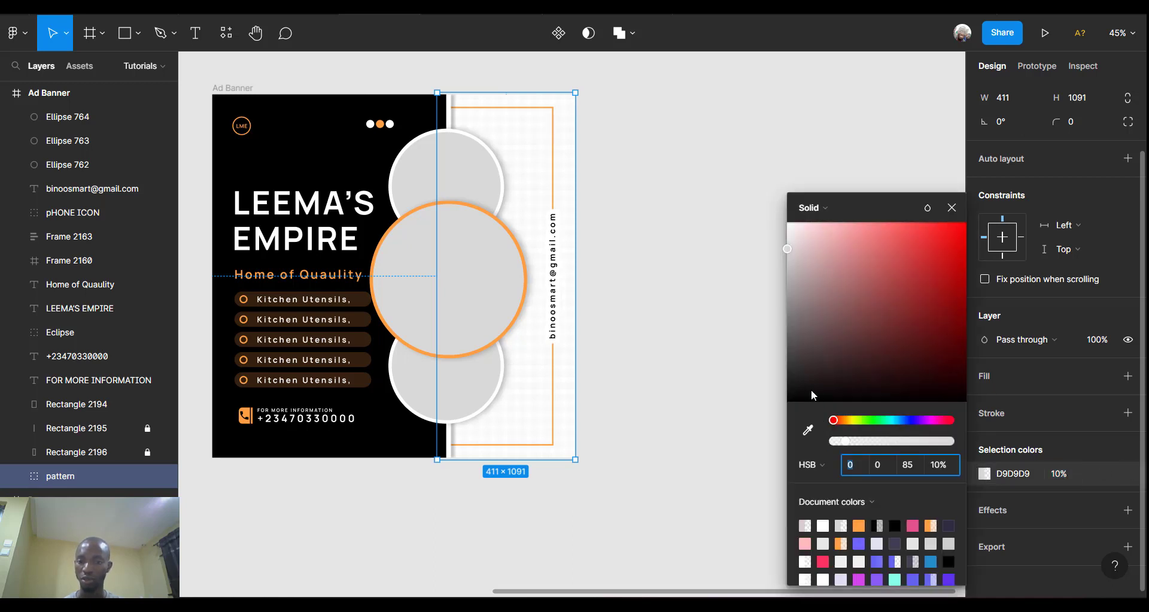
pyautogui.moveTo(807, 390); pyautogui.dragTo(777, 431)
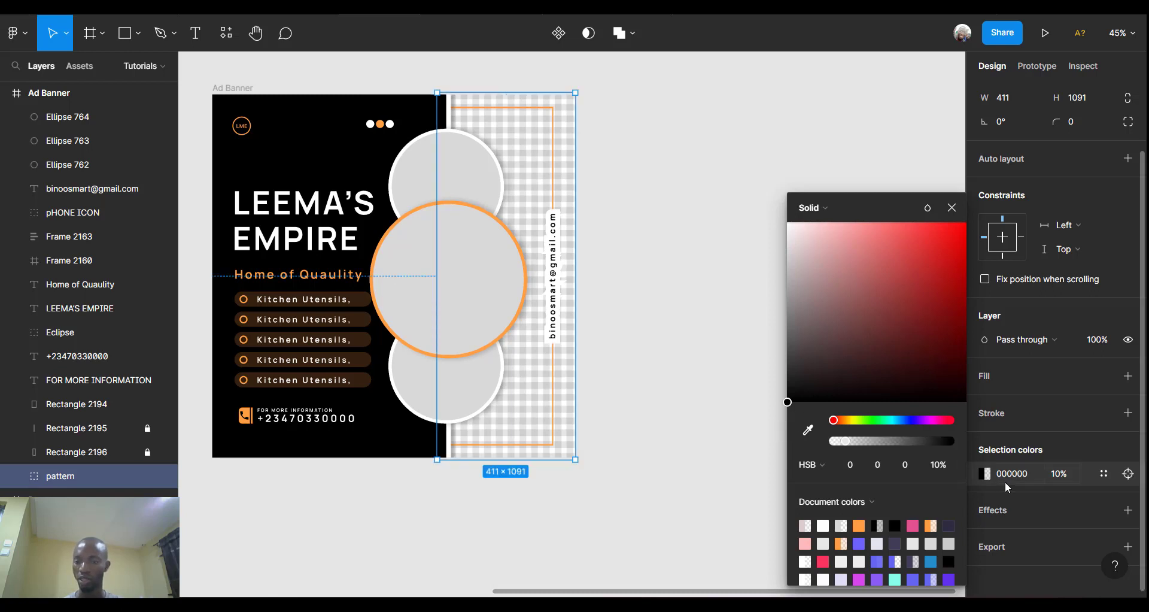
pyautogui.click(1063, 476)
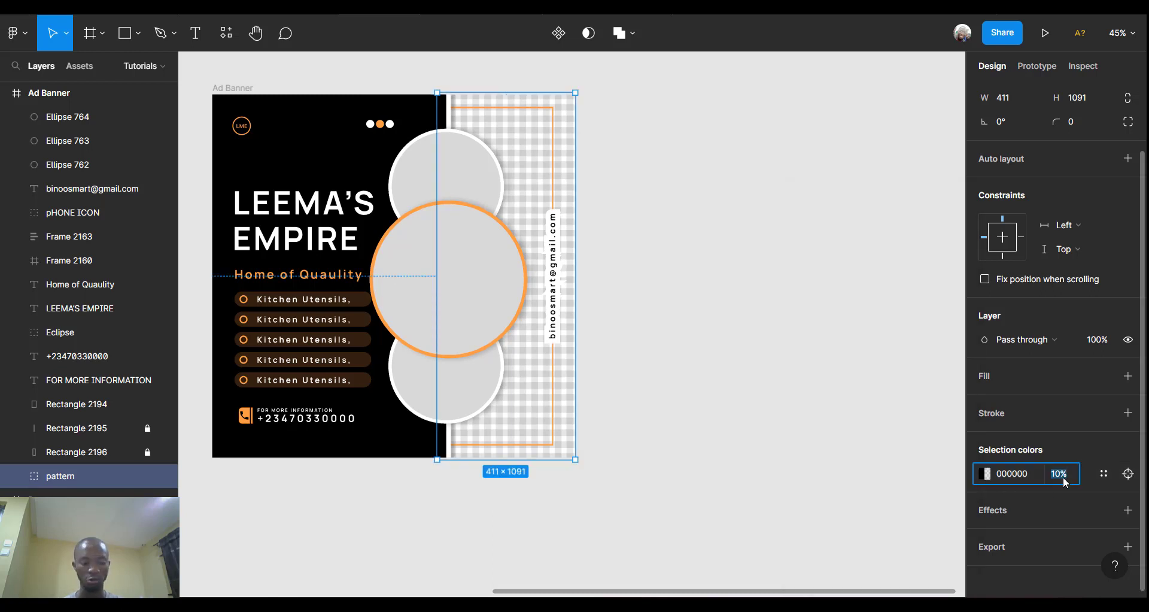
pyautogui.press('Return')
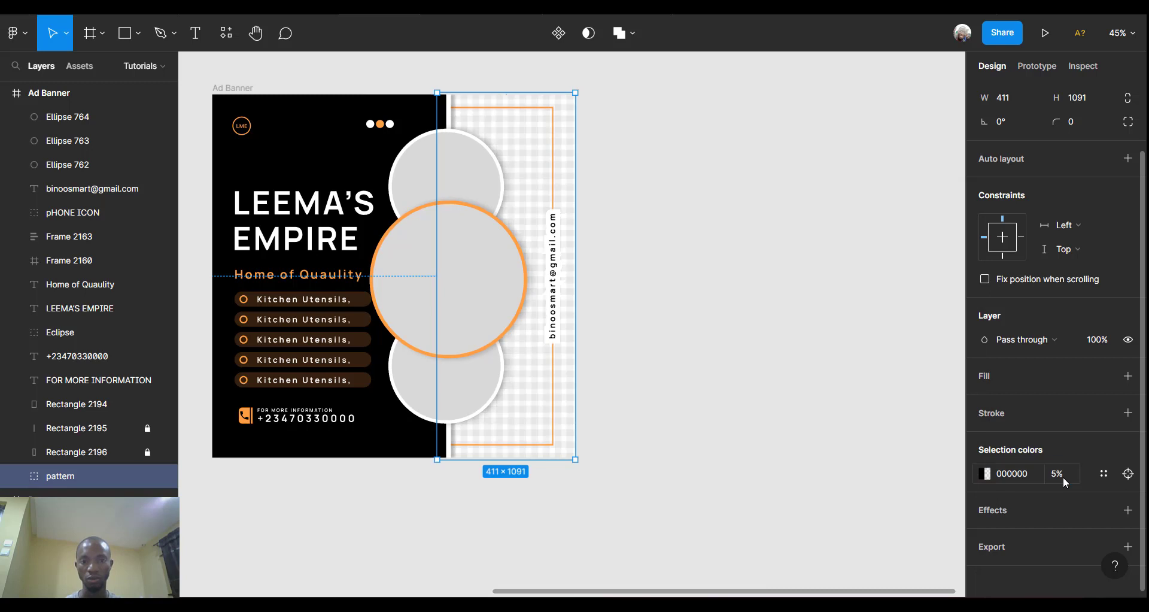
pyautogui.click(1063, 476)
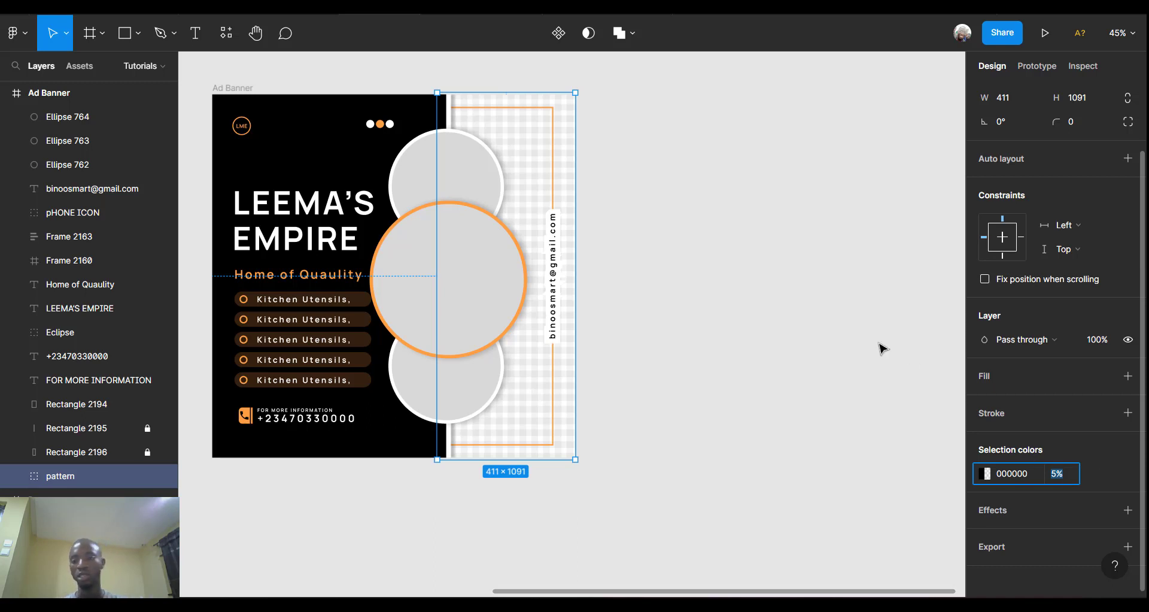
pyautogui.click(791, 350)
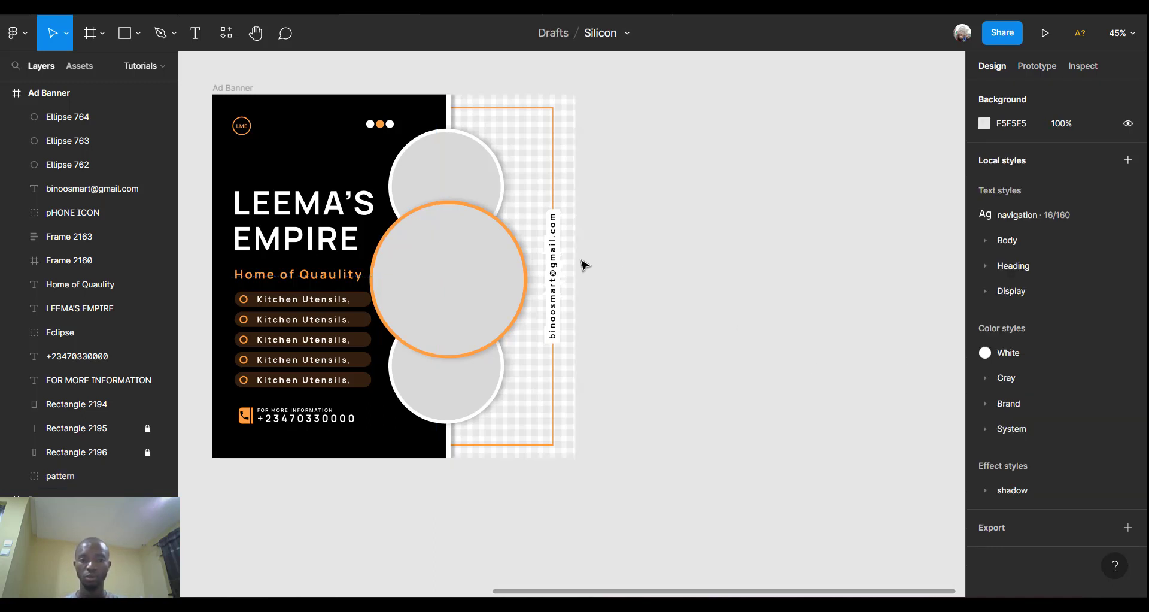
pyautogui.scroll(4, 585, 260)
pyautogui.hscroll(-2, 585, 260)
pyautogui.hscroll(-1, 587, 261)
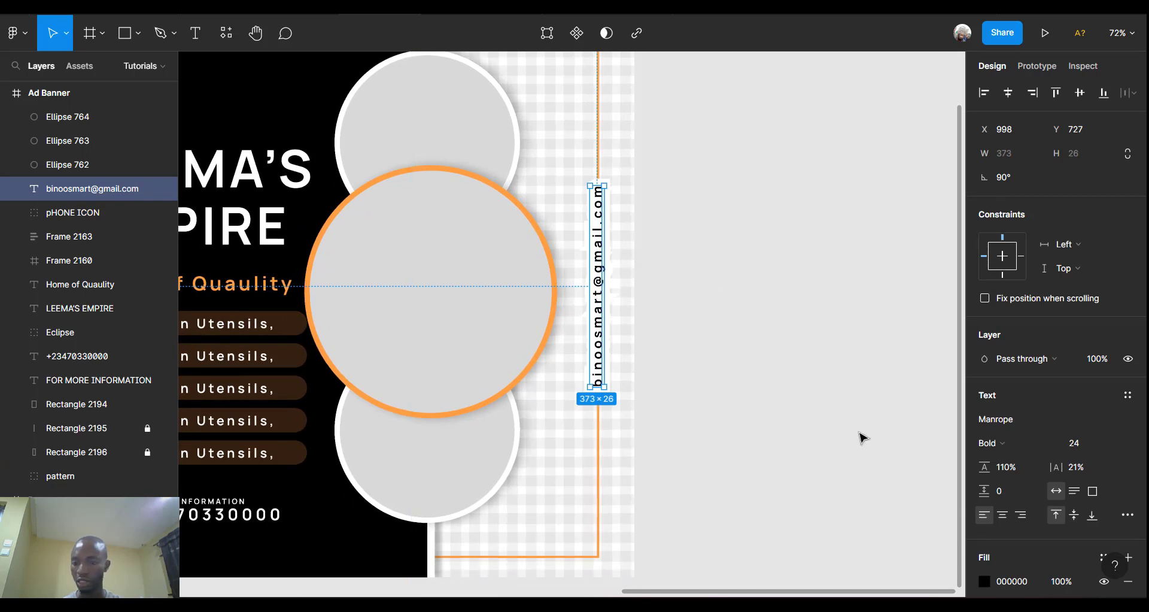
pyautogui.scroll(-3, 1028, 450)
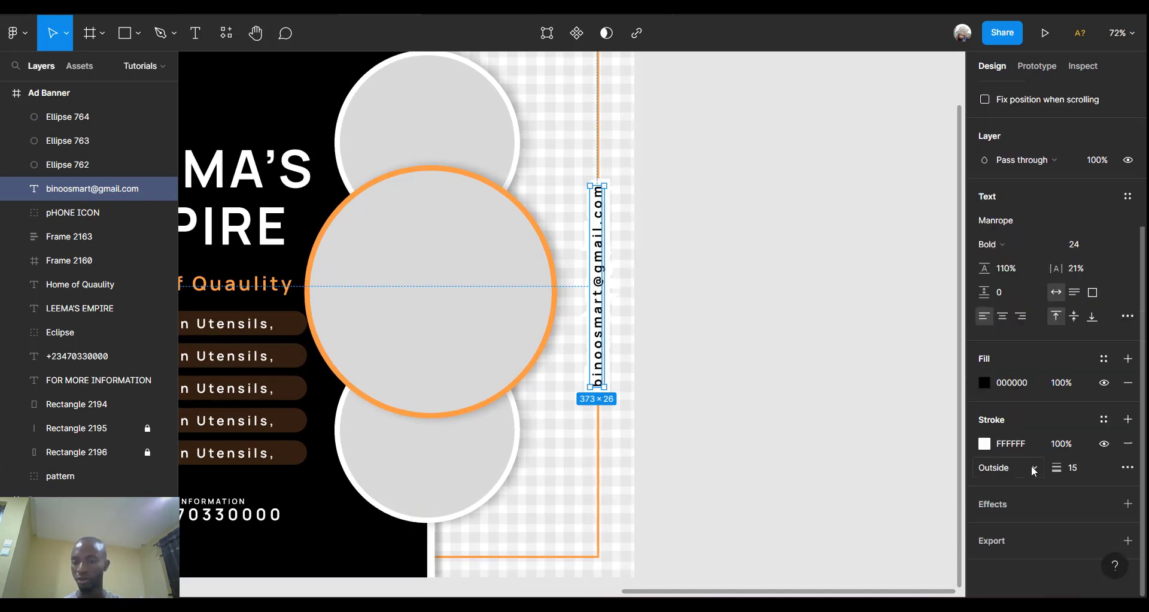
pyautogui.click(984, 444)
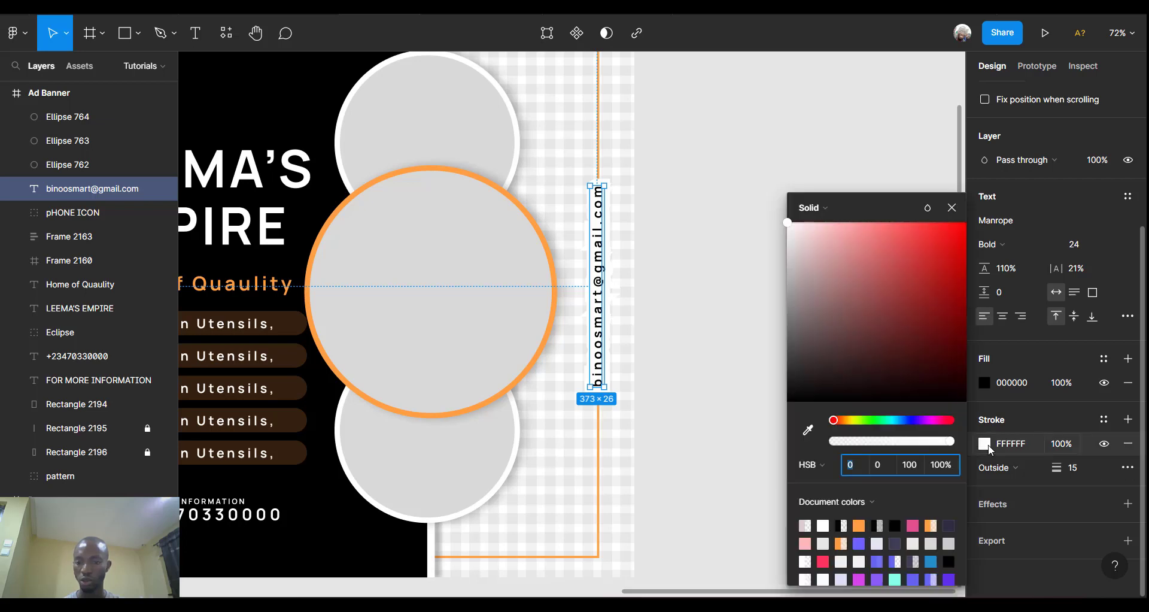
pyautogui.click(808, 430)
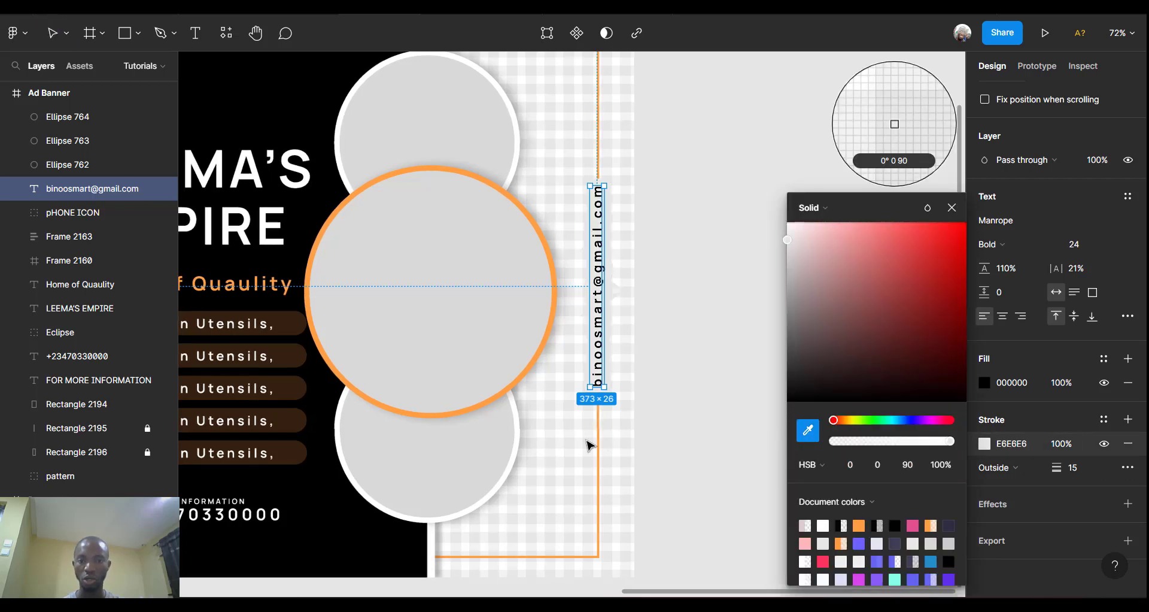
pyautogui.press('Escape')
pyautogui.click(729, 208)
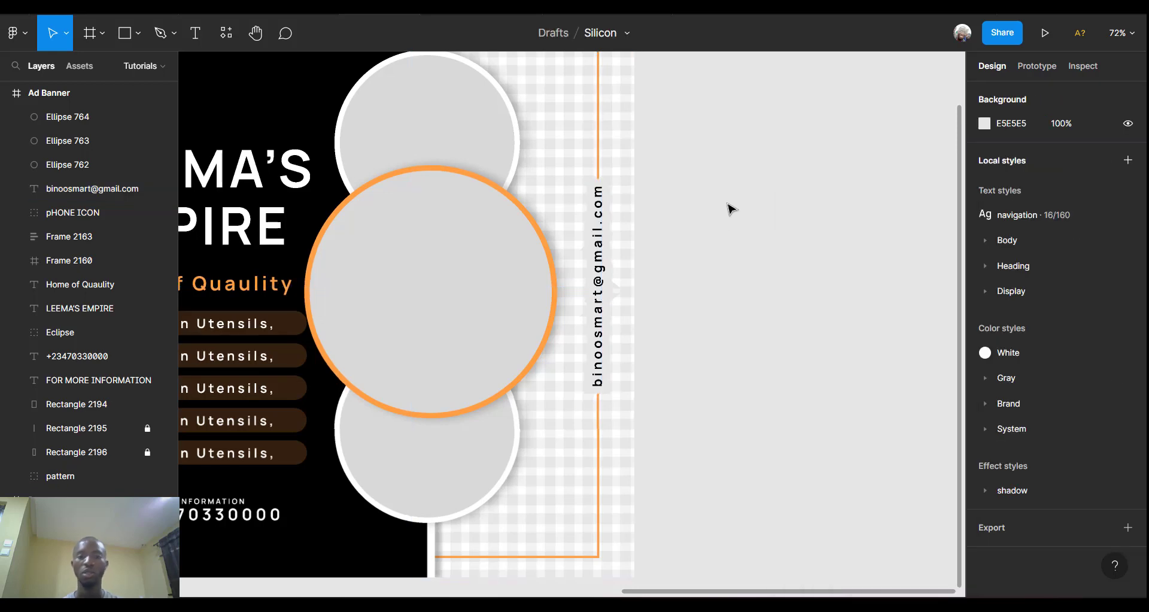
pyautogui.scroll(-3, 695, 210)
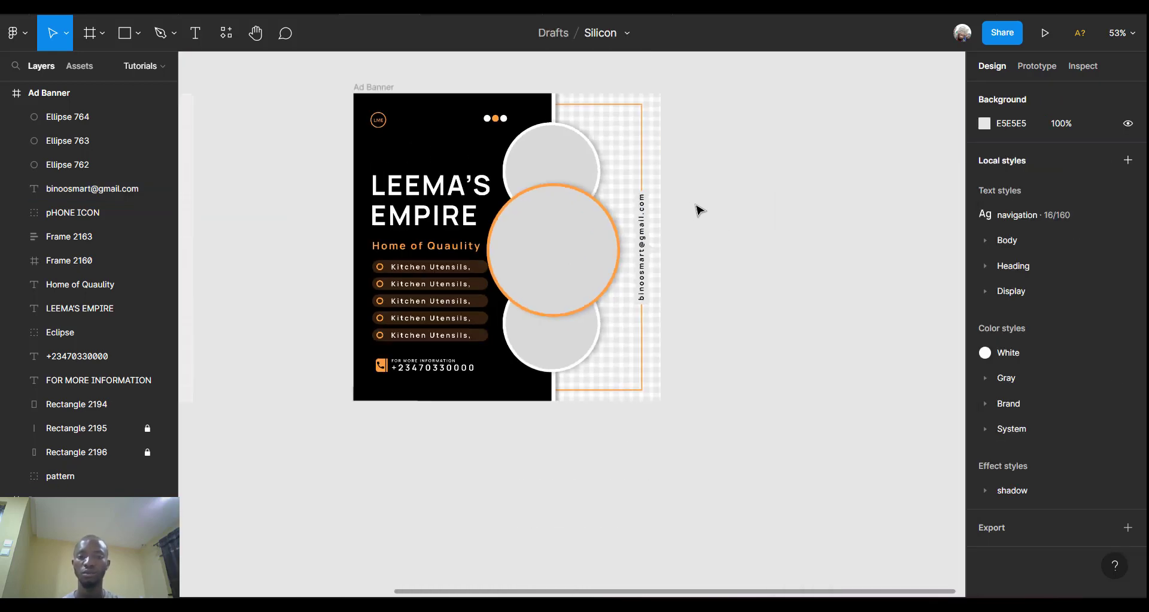
pyautogui.scroll(-2, 699, 210)
pyautogui.scroll(3, 699, 212)
pyautogui.hscroll(-2, 629, 236)
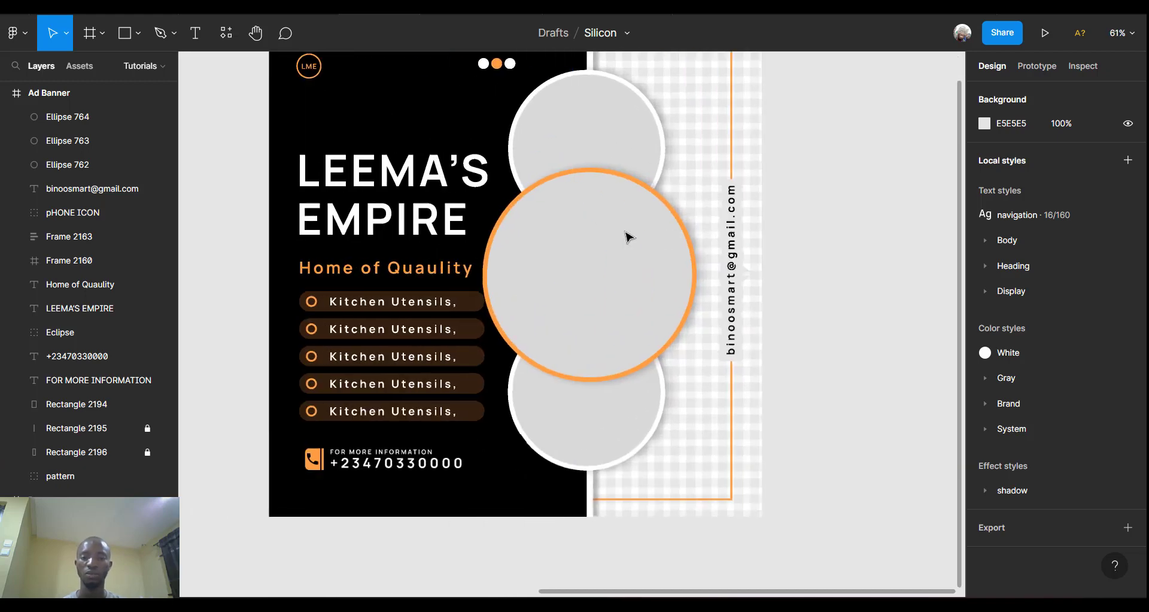
pyautogui.scroll(3, 627, 236)
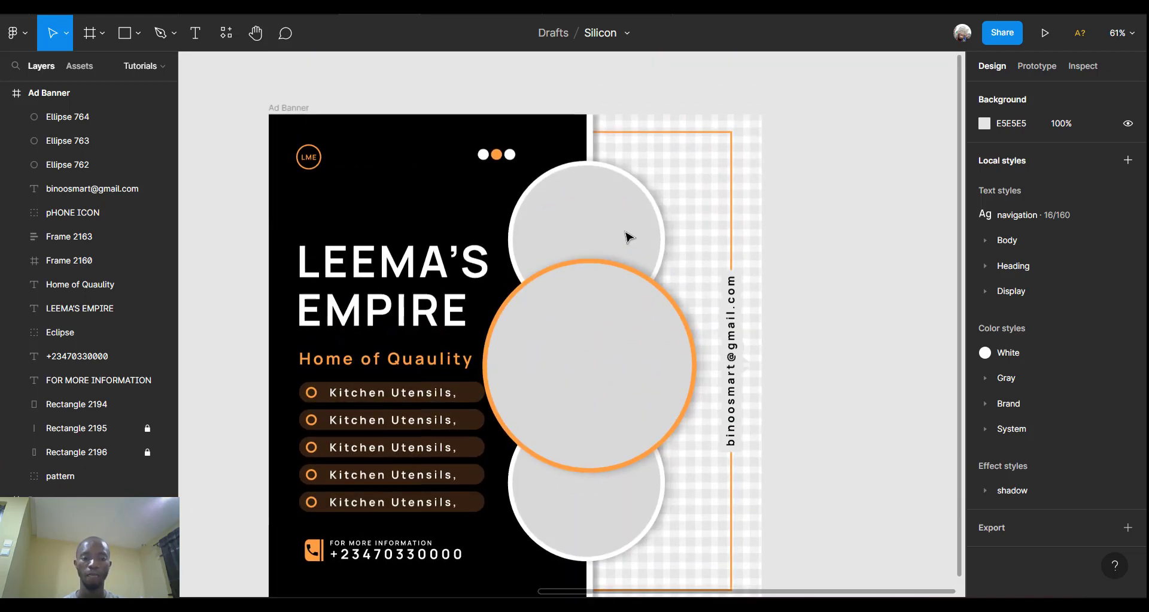
pyautogui.scroll(-2, 629, 236)
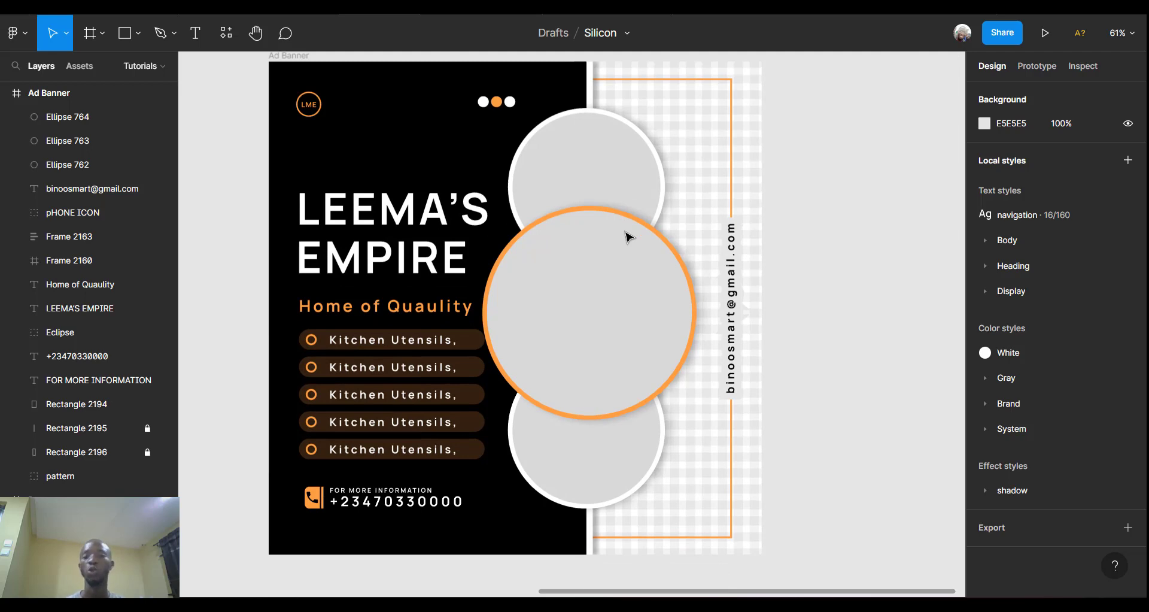
# Fill the middle circle with the orange powder-jar photo as an image fill.
pyautogui.doubleClick(634, 277)
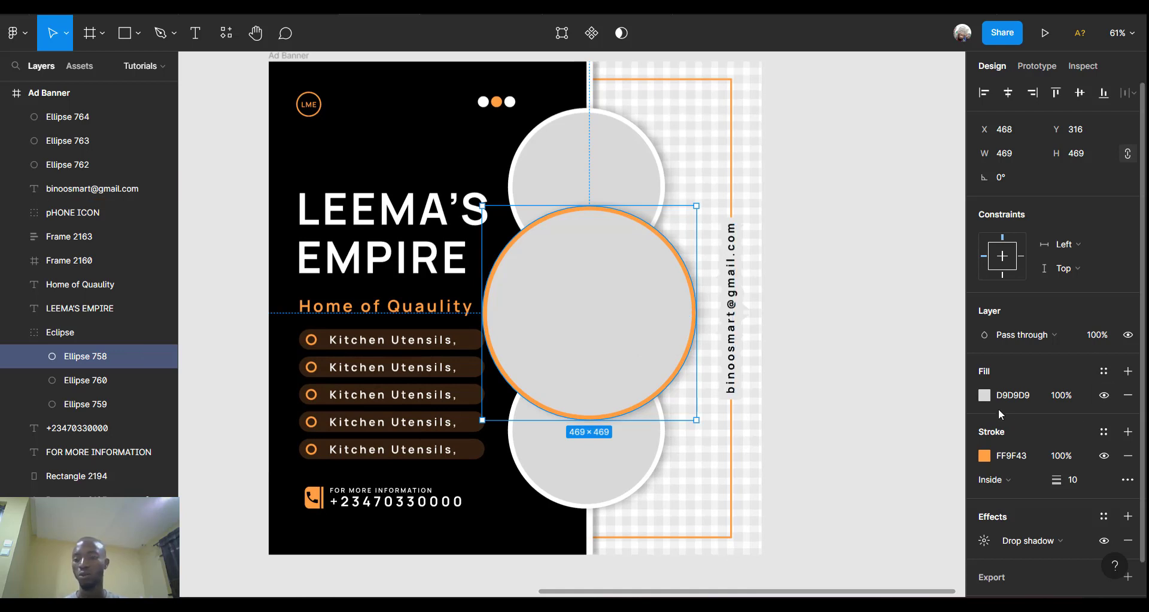
pyautogui.click(985, 395)
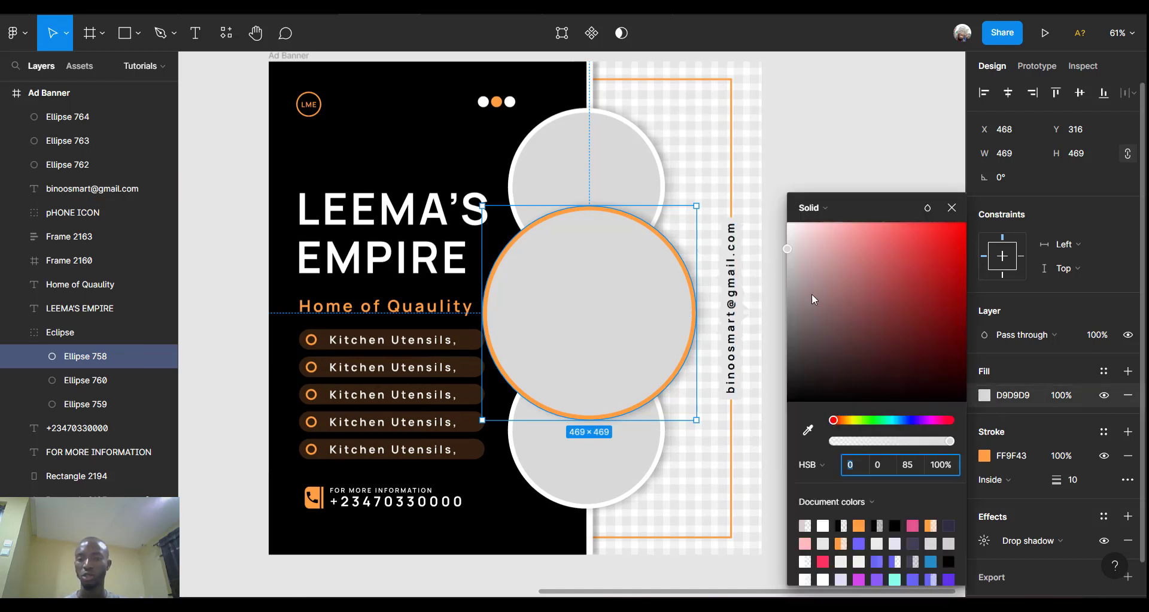
pyautogui.click(823, 207)
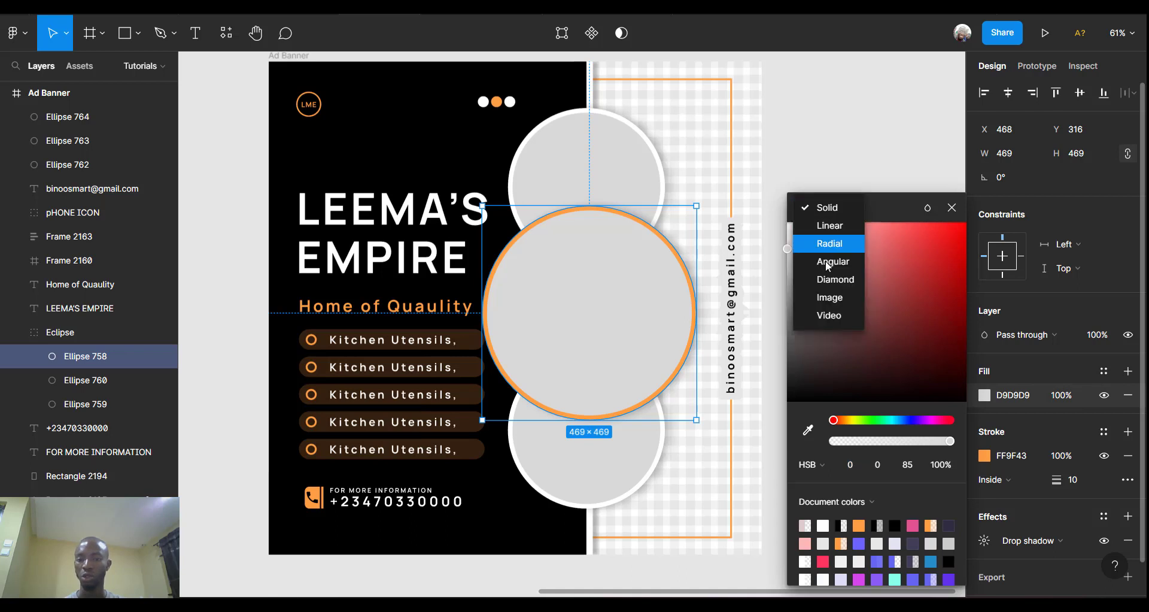
pyautogui.click(830, 300)
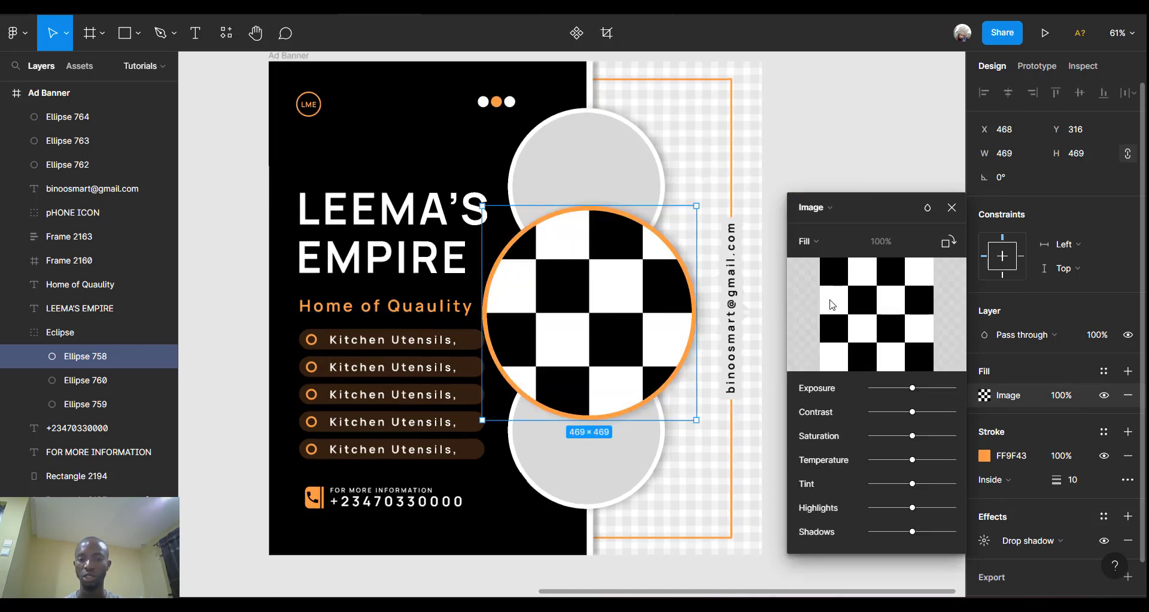
pyautogui.click(872, 314)
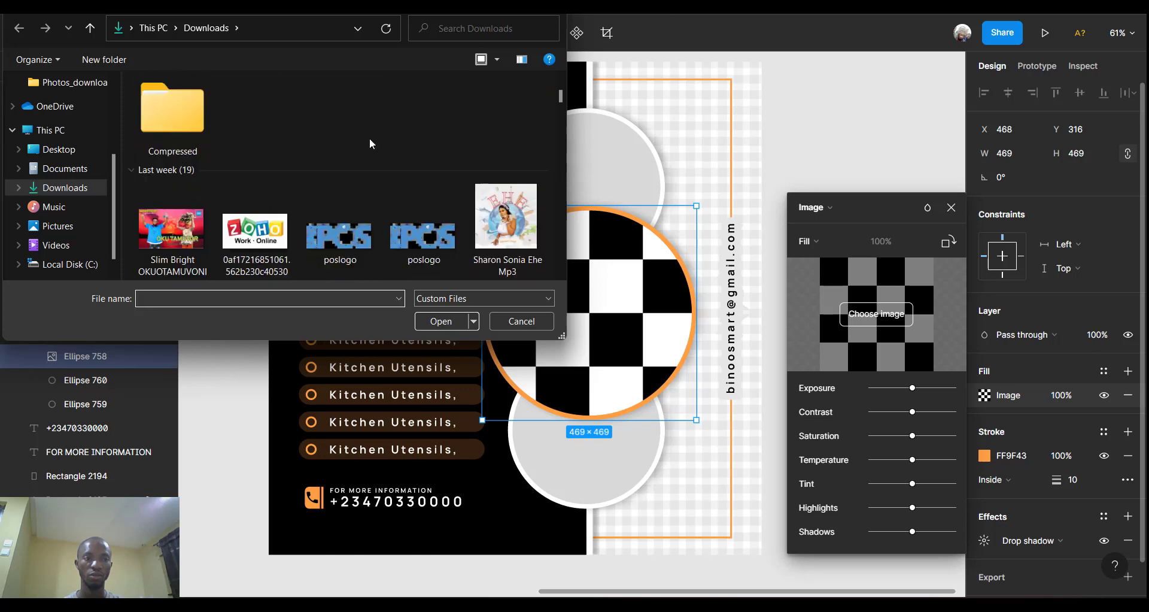
pyautogui.scroll(-5, 370, 143)
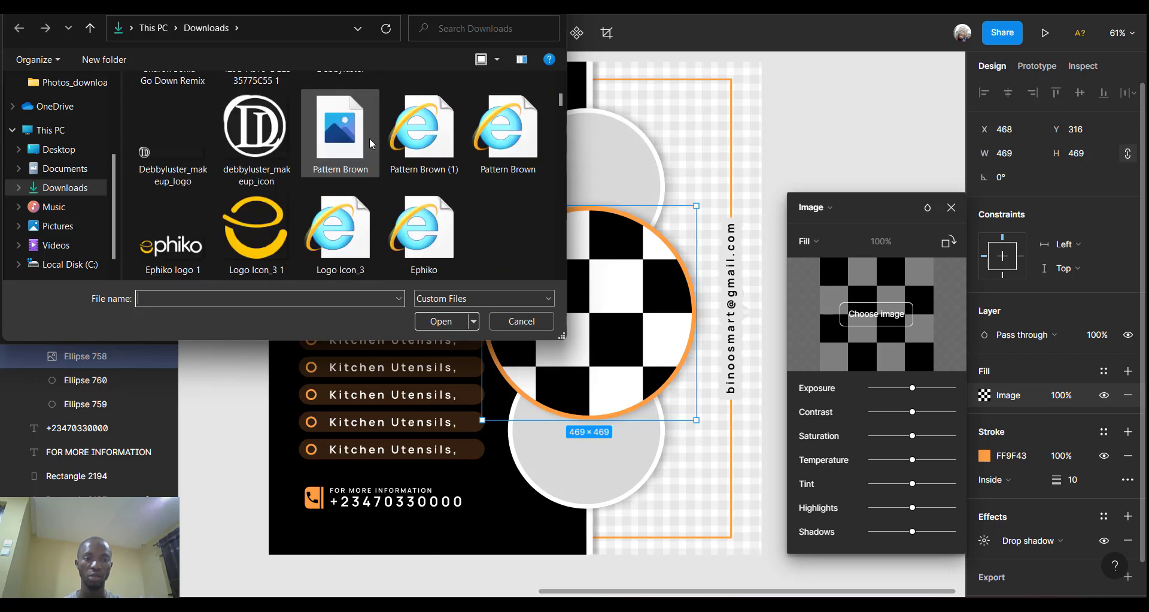
pyautogui.scroll(-2, 370, 139)
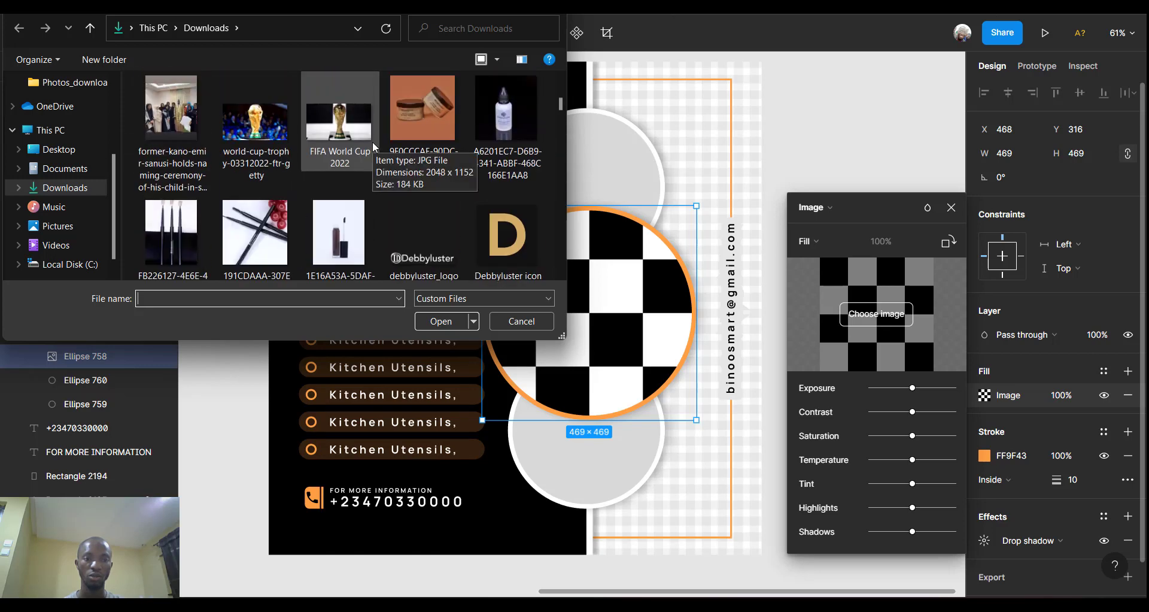
pyautogui.click(422, 122)
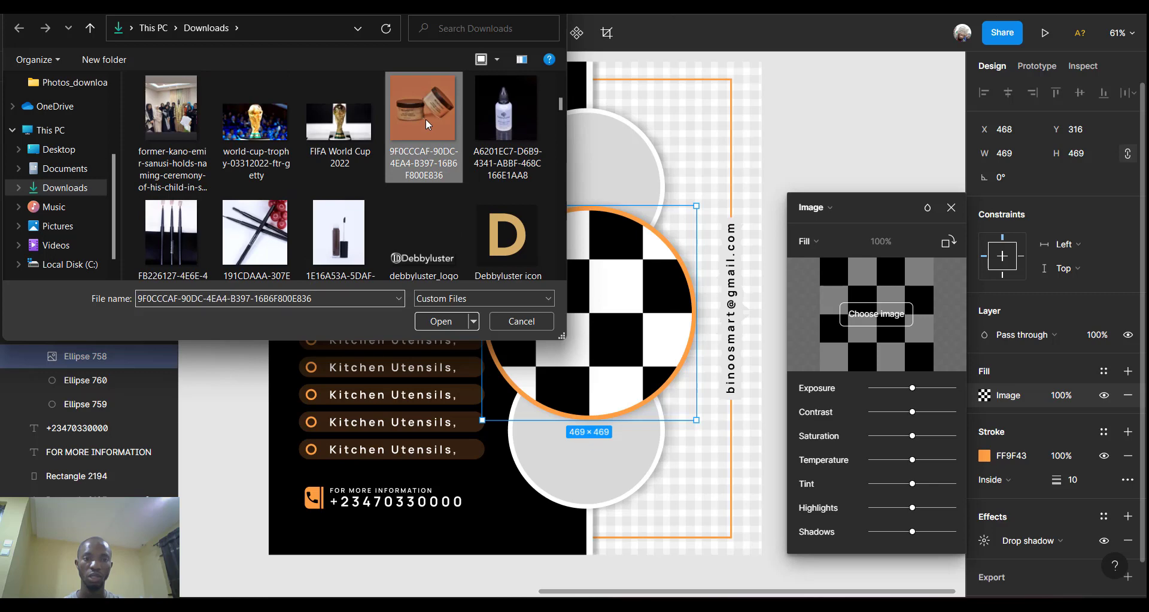
pyautogui.click(440, 324)
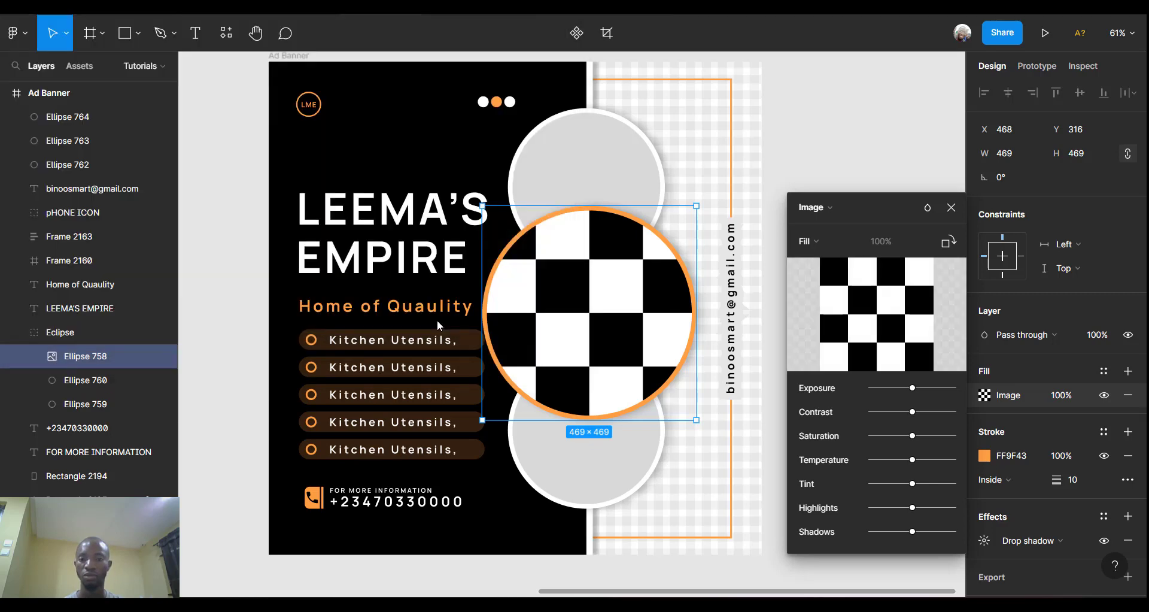
pyautogui.press('Escape')
# Fill the top circle with the slider93 photo, cropped to centre the woman's face.
pyautogui.click(615, 161)
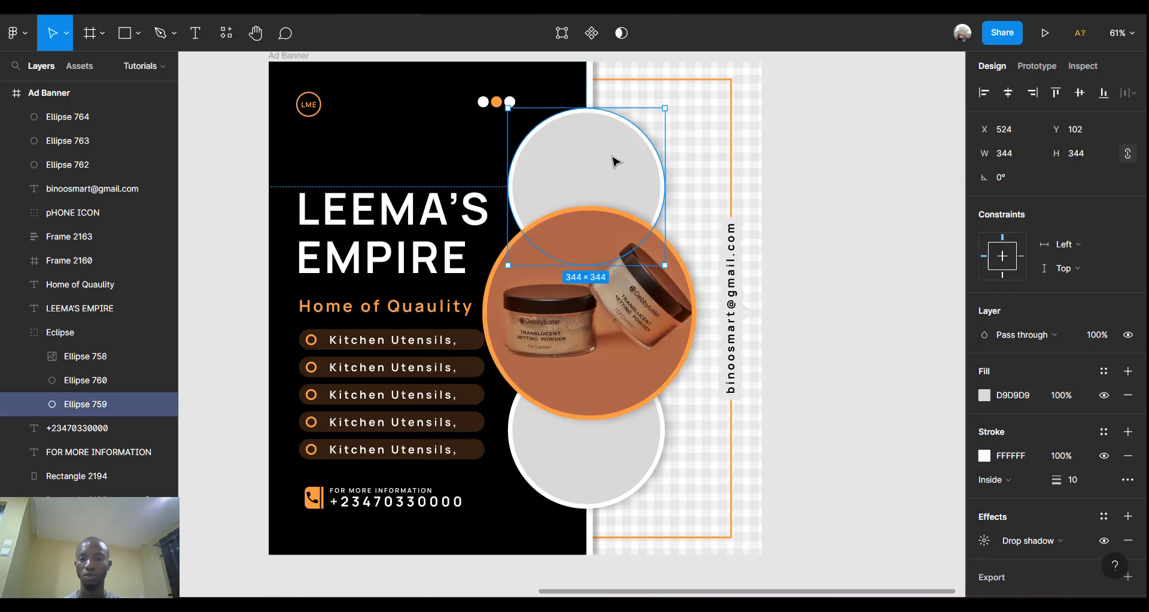
pyautogui.click(984, 395)
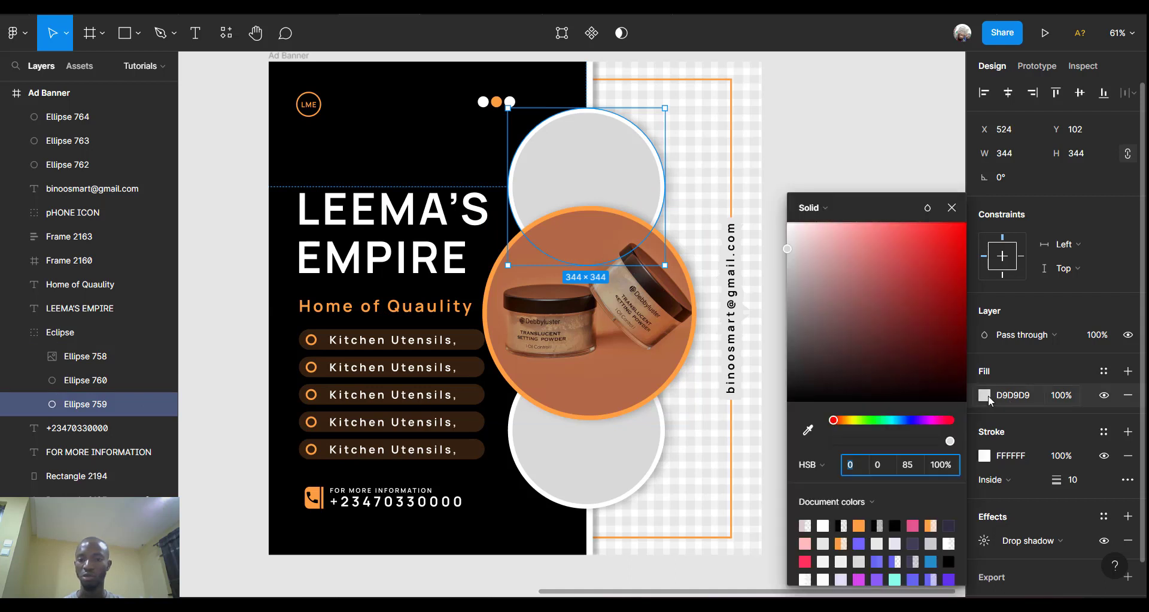
pyautogui.click(837, 213)
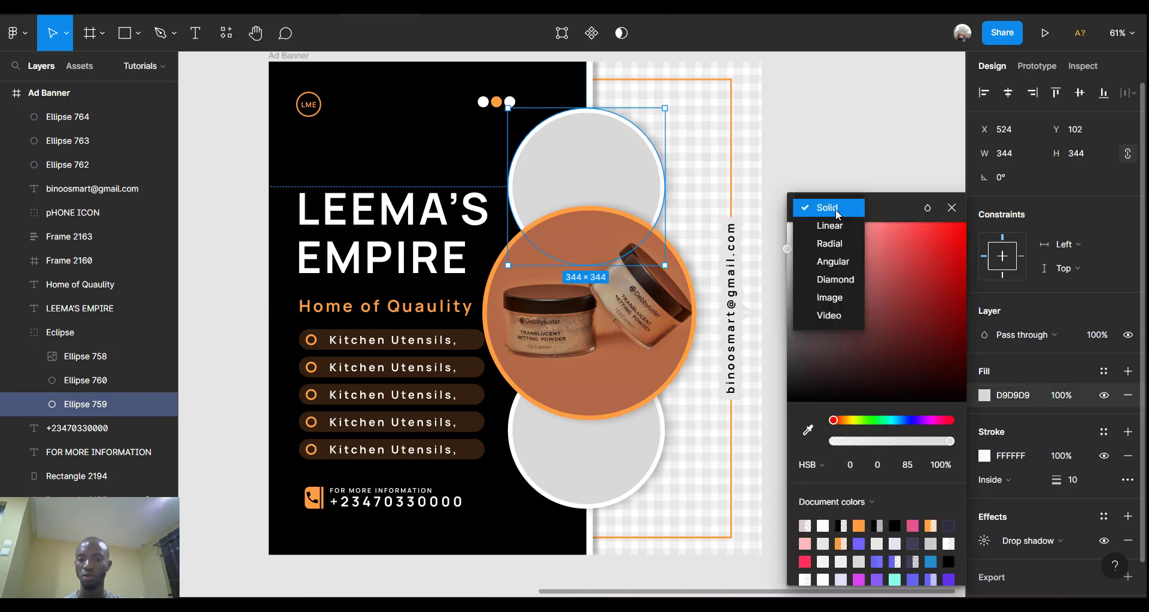
pyautogui.click(836, 300)
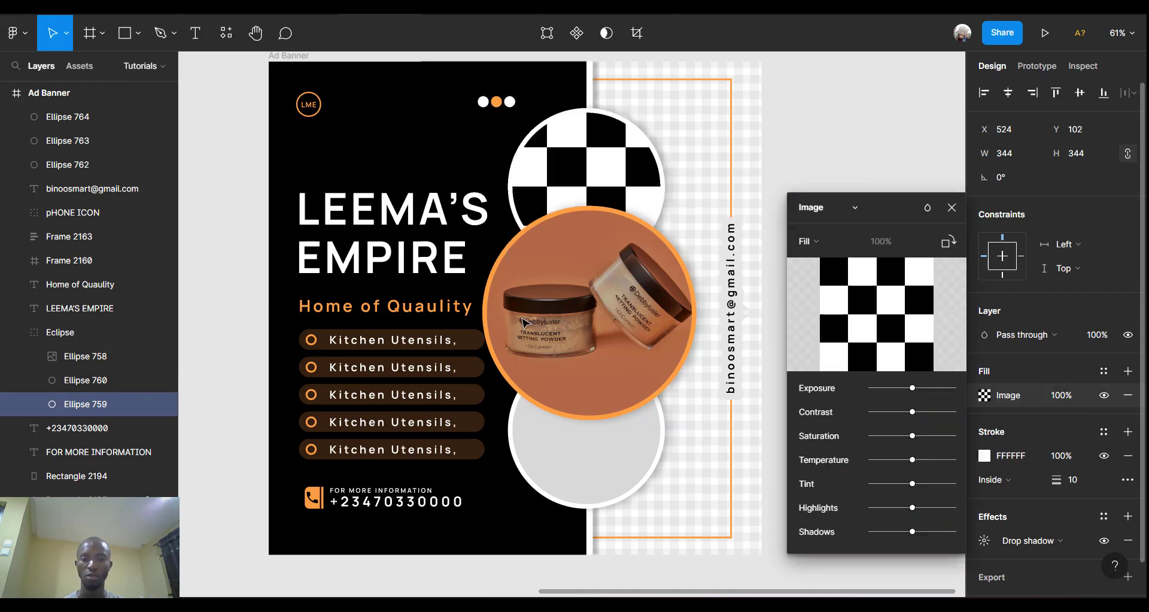
pyautogui.click(870, 325)
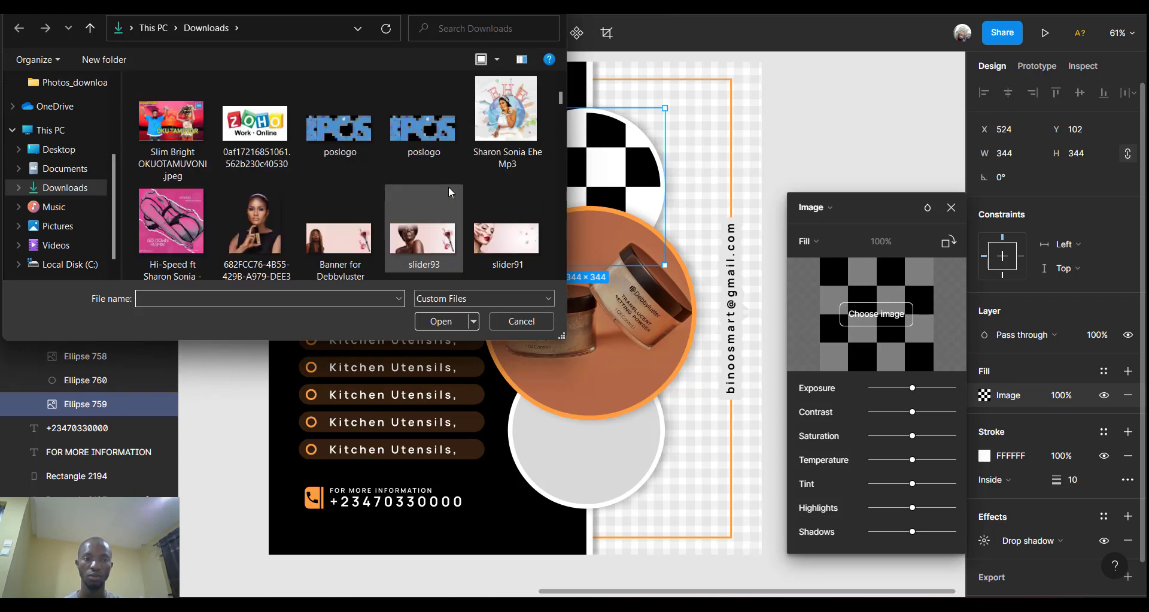
pyautogui.click(421, 249)
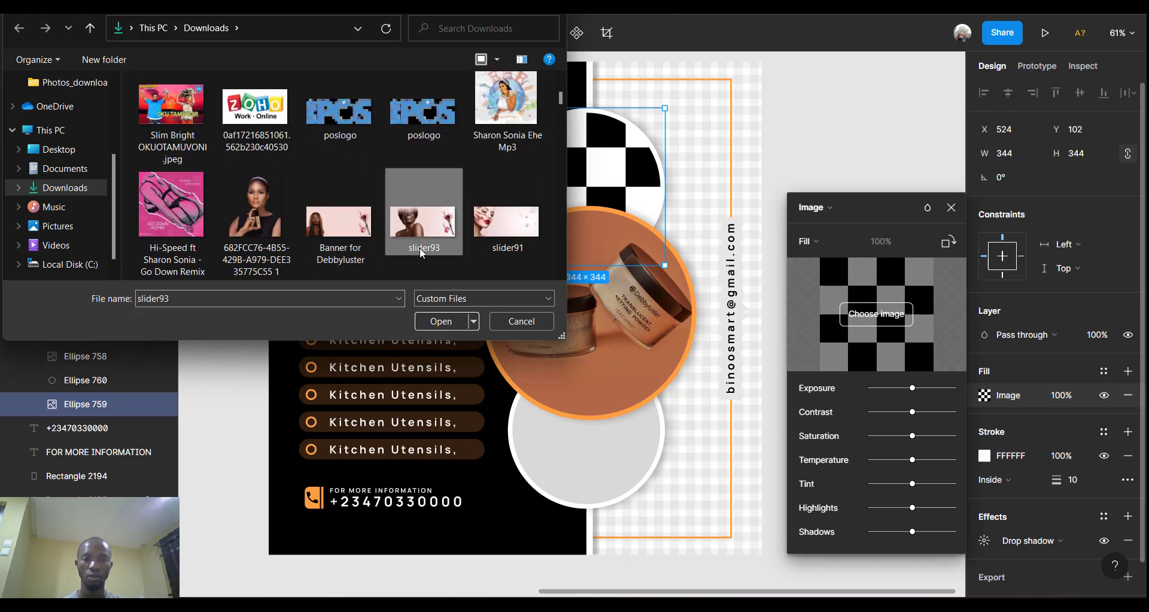
pyautogui.click(440, 321)
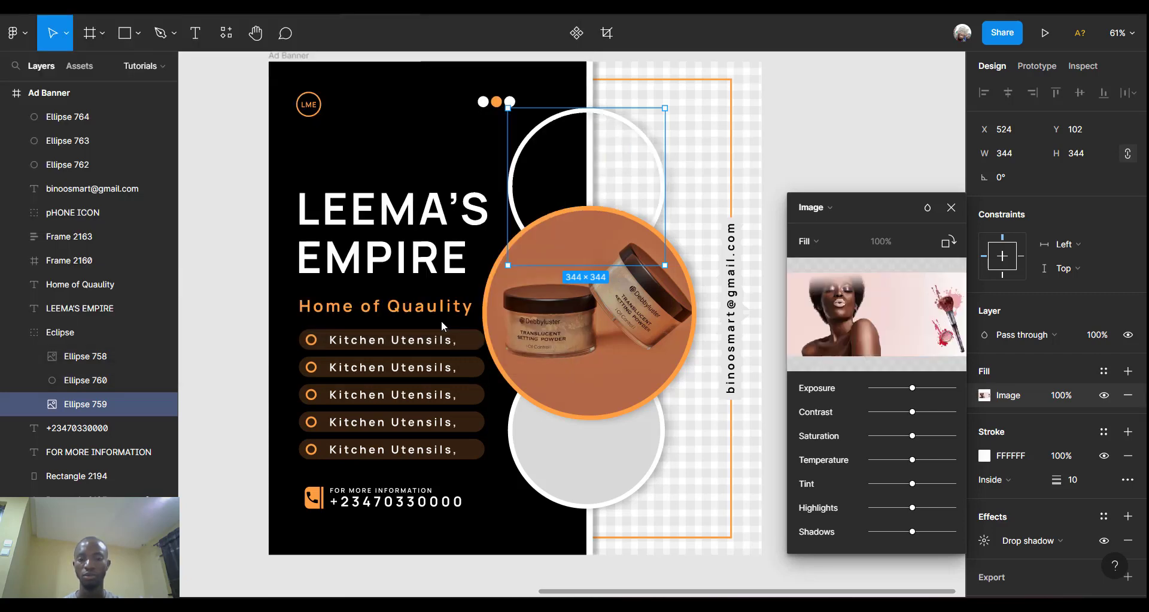
pyautogui.click(823, 242)
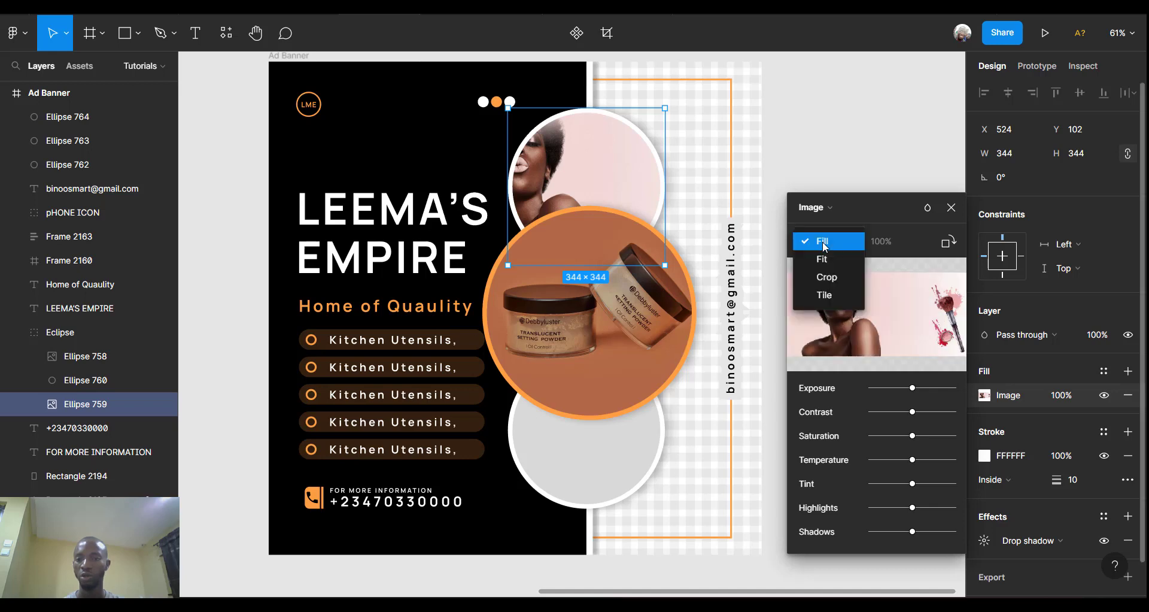
pyautogui.click(833, 277)
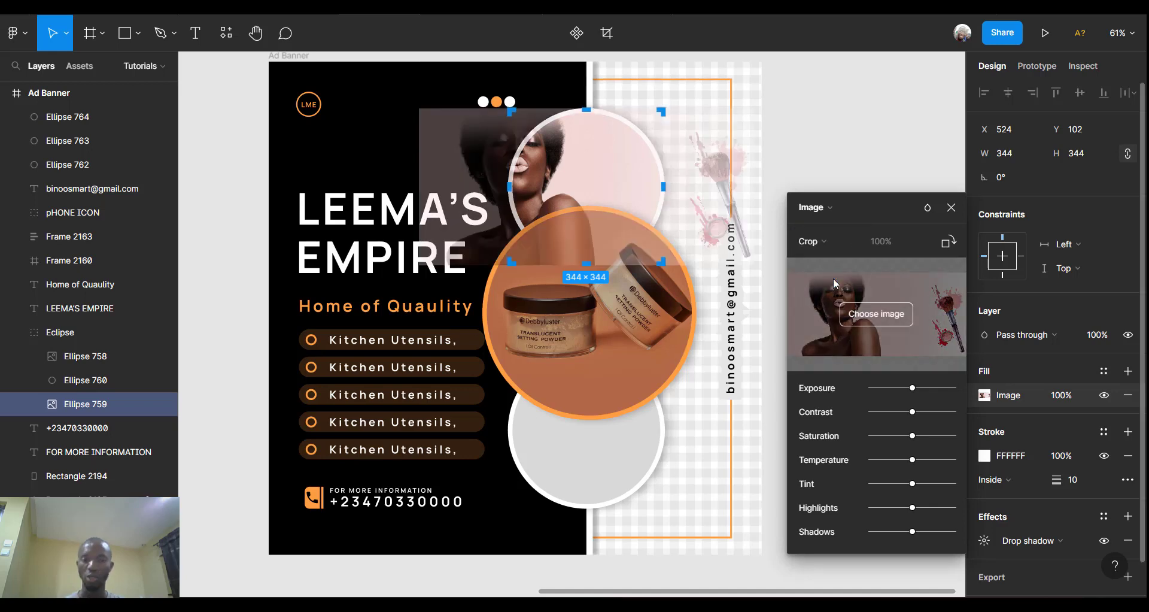
pyautogui.moveTo(589, 178); pyautogui.dragTo(635, 163)
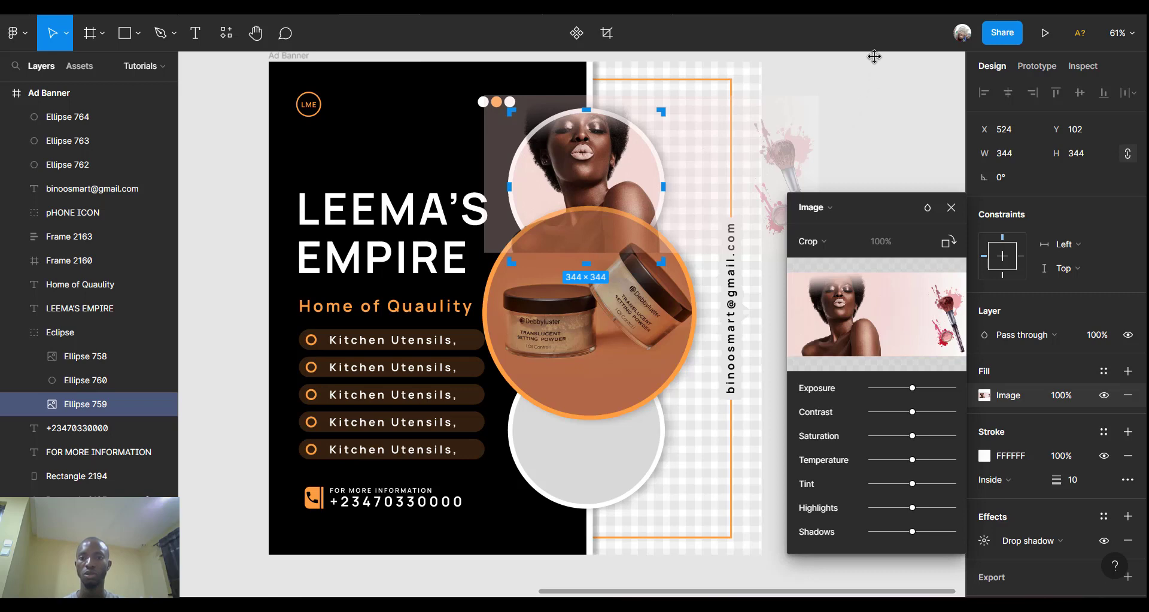
pyautogui.press('Escape')
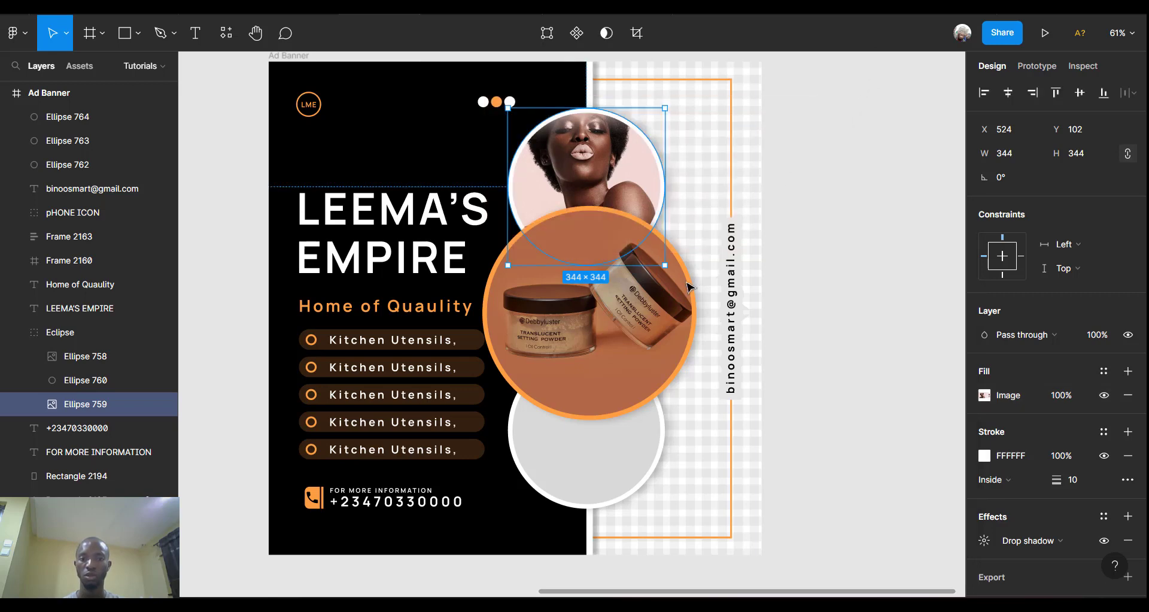
pyautogui.click(606, 481)
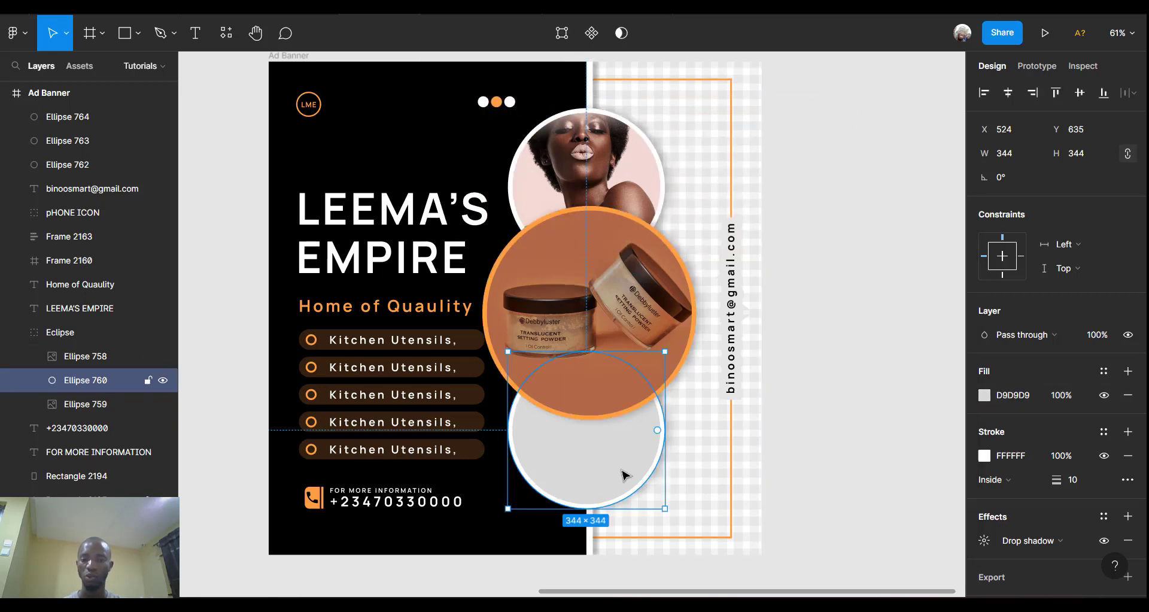
pyautogui.click(984, 396)
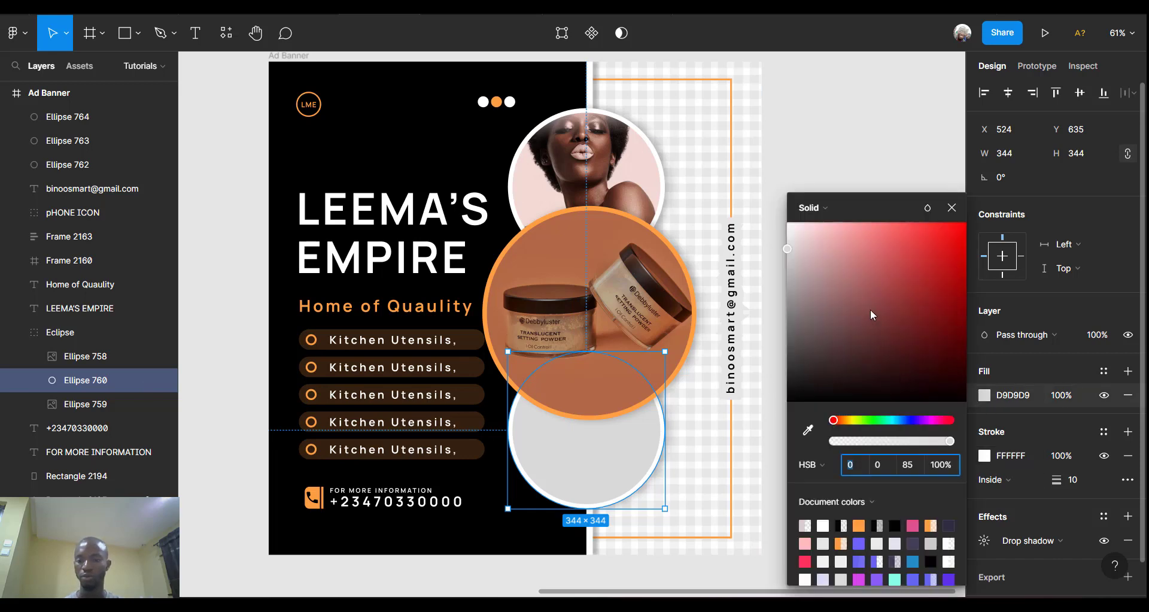
pyautogui.click(829, 209)
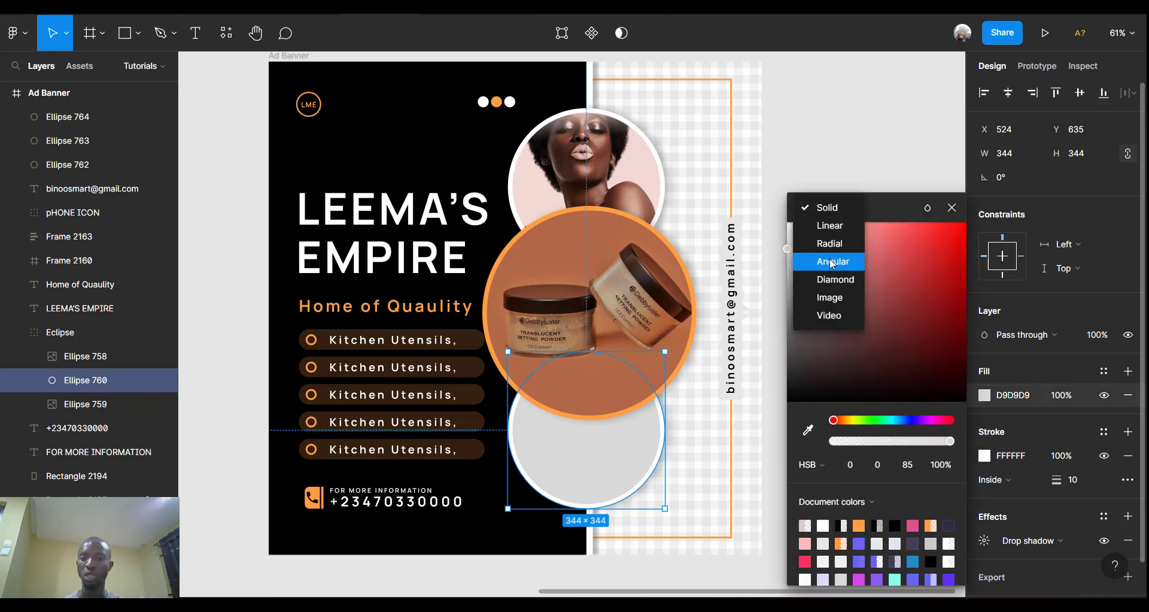
pyautogui.click(838, 298)
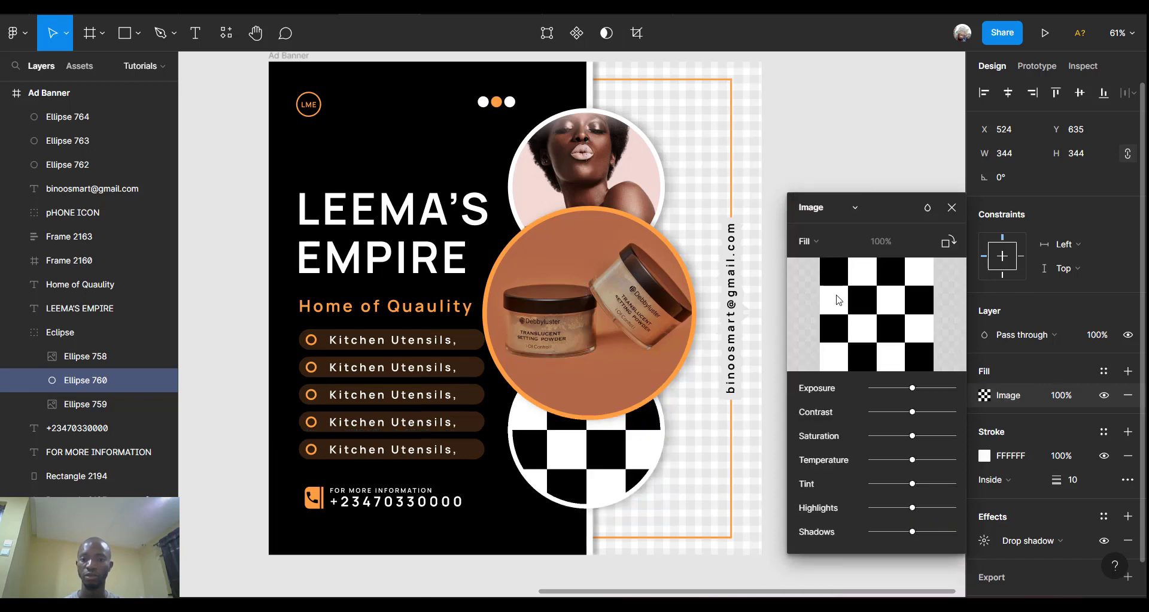
pyautogui.click(865, 315)
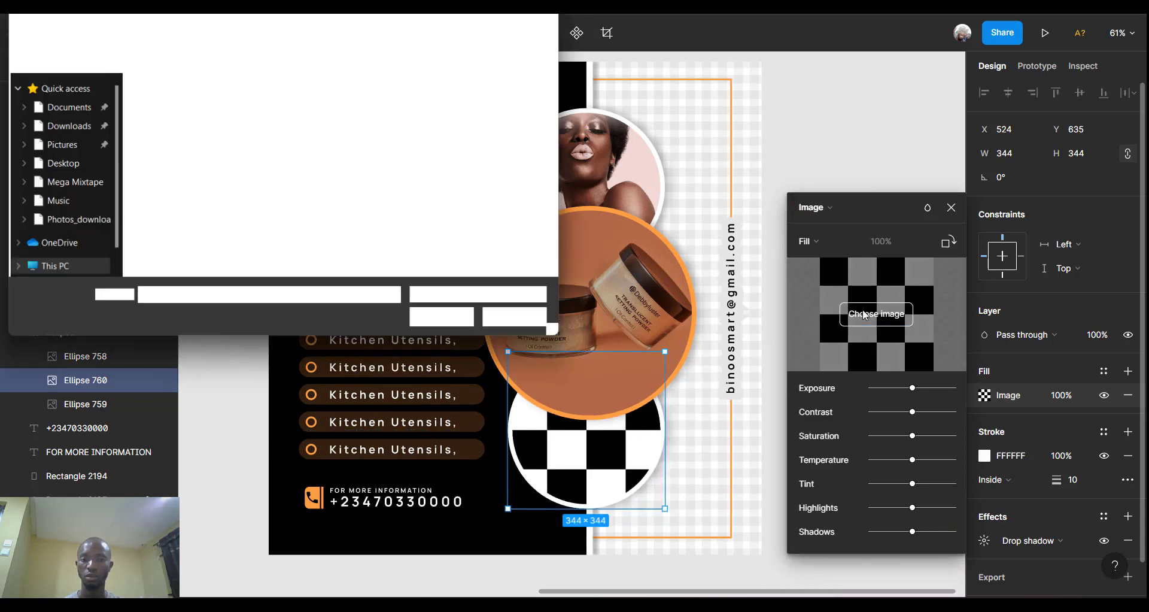
pyautogui.scroll(-3, 284, 238)
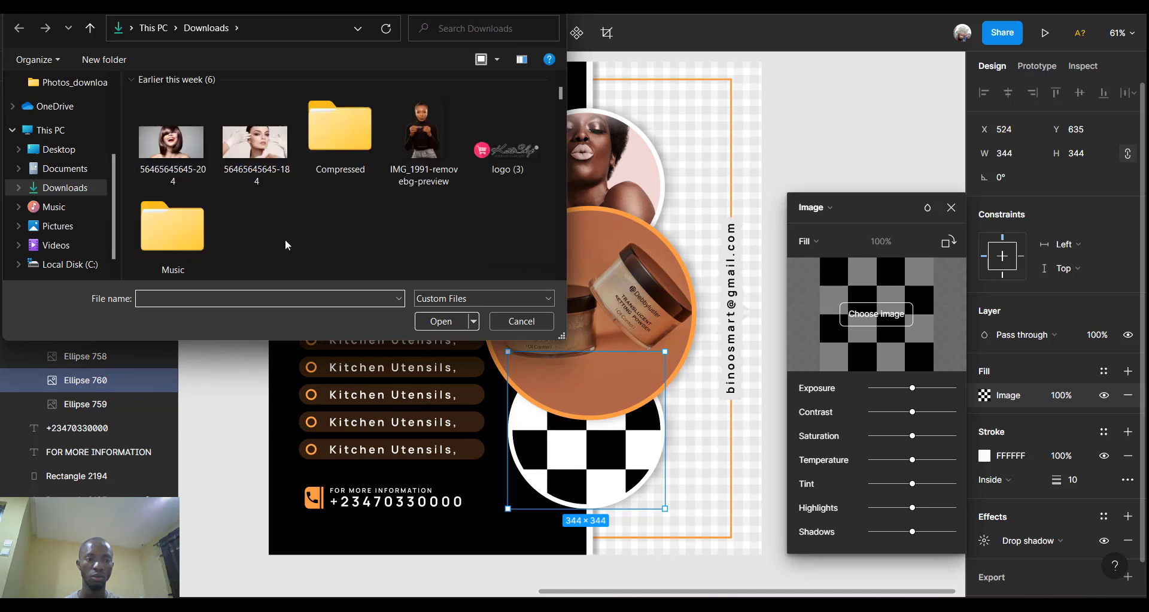
pyautogui.scroll(2, 285, 239)
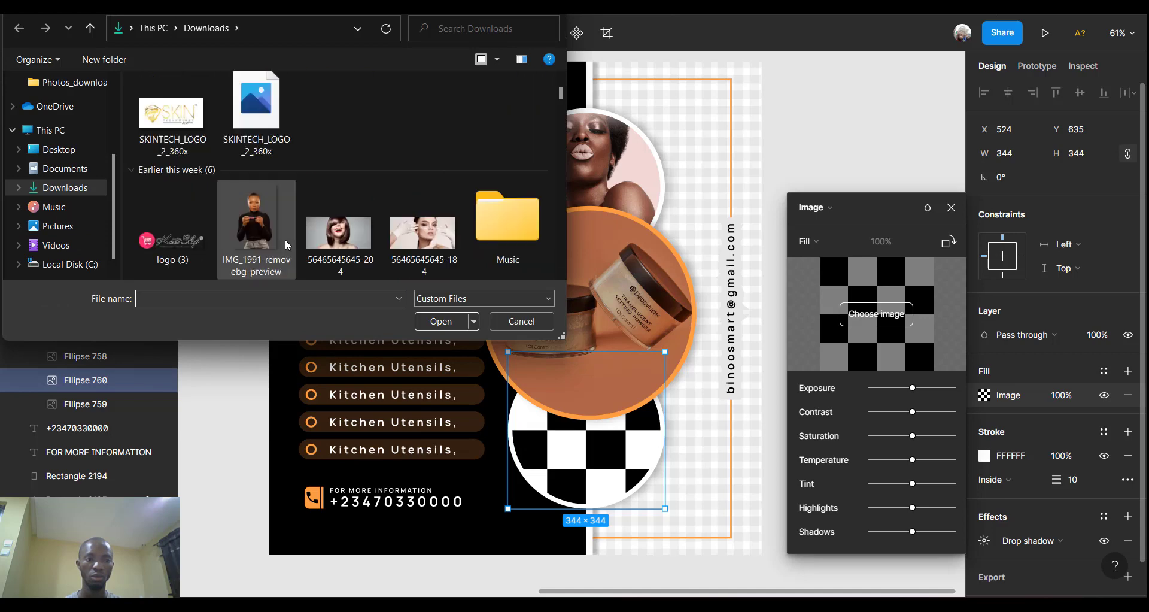
pyautogui.click(338, 228)
pyautogui.click(447, 322)
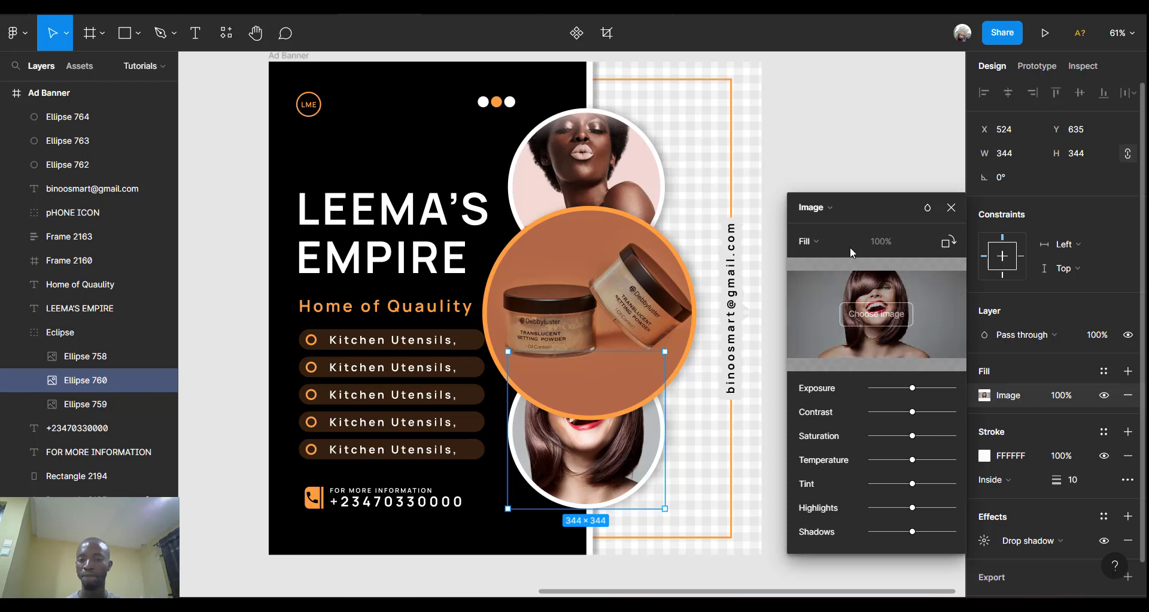
# Crop the bottom circle's photo so the woman's face sits lower in the circle.
pyautogui.click(836, 237)
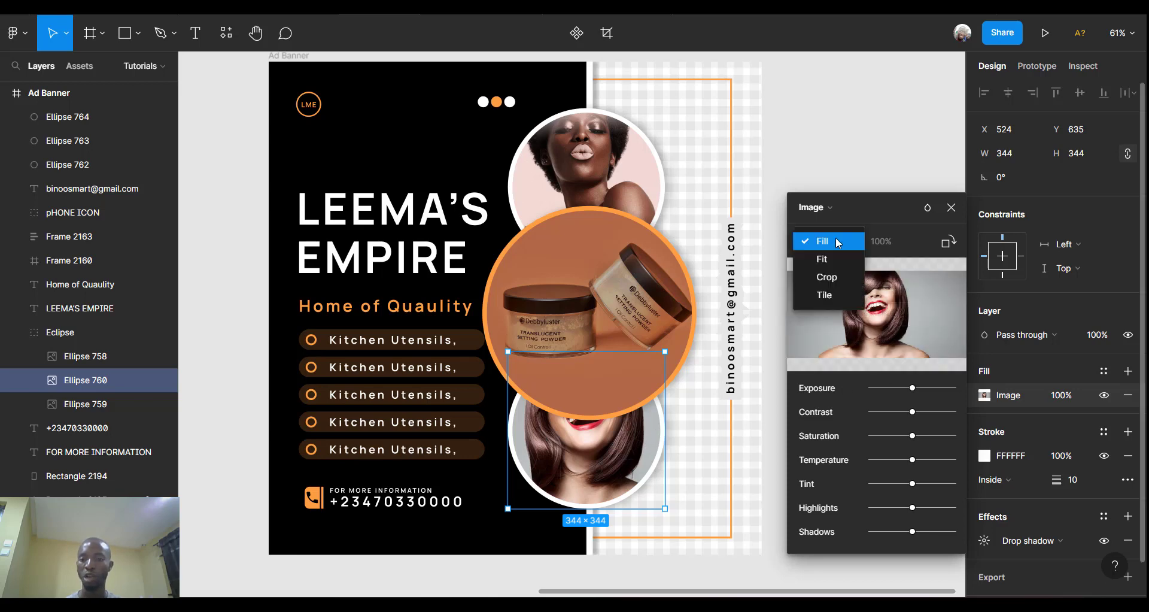
pyautogui.click(836, 278)
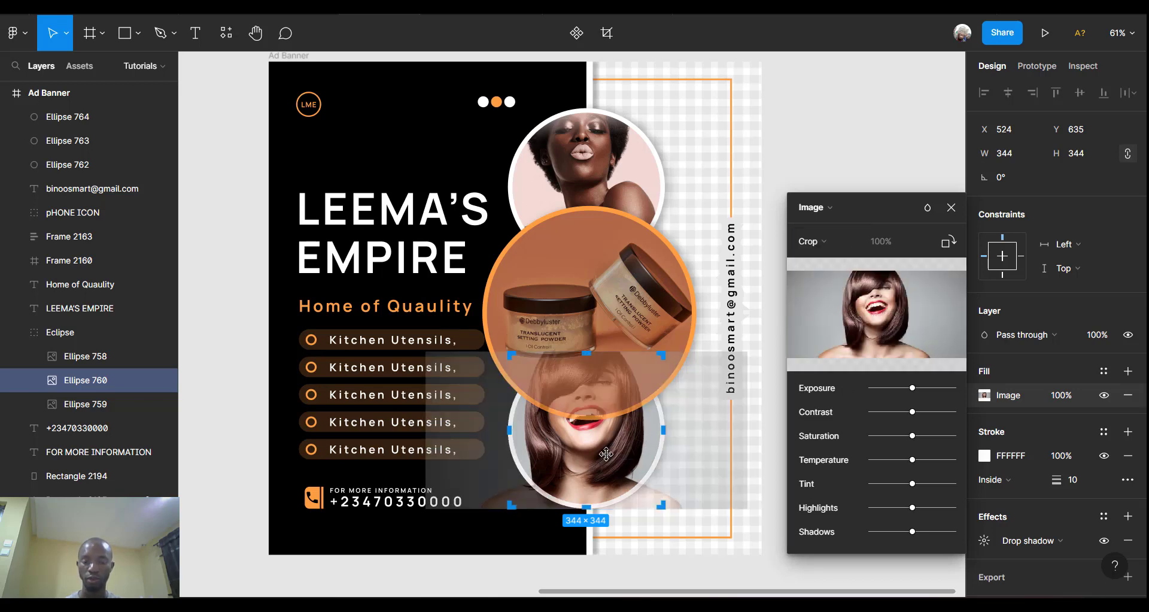
pyautogui.moveTo(603, 463); pyautogui.dragTo(612, 492)
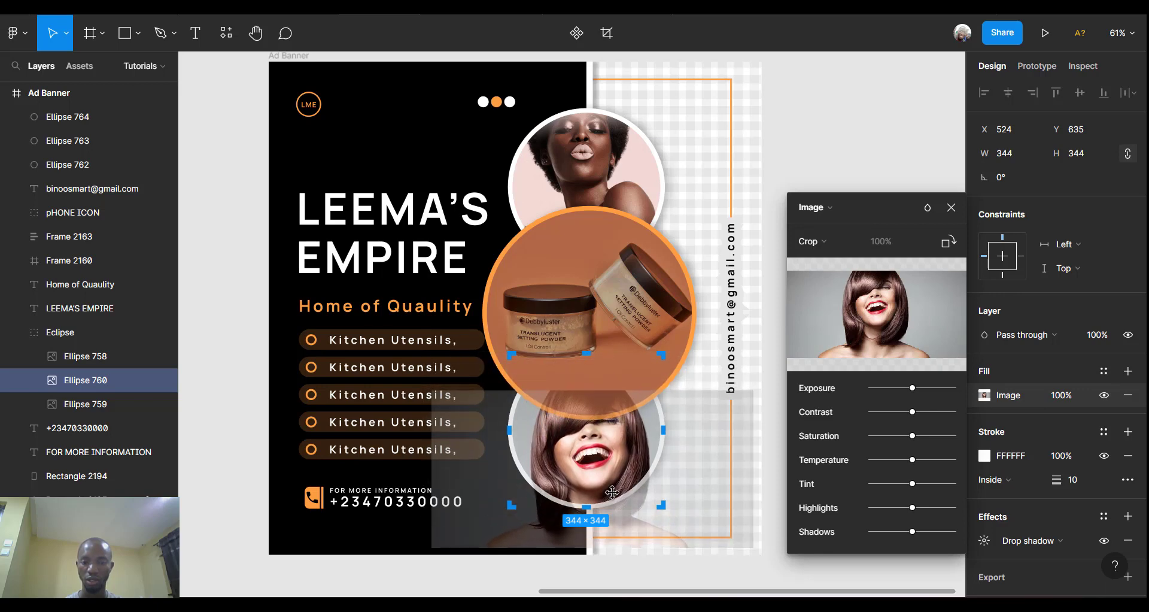
pyautogui.press('Escape')
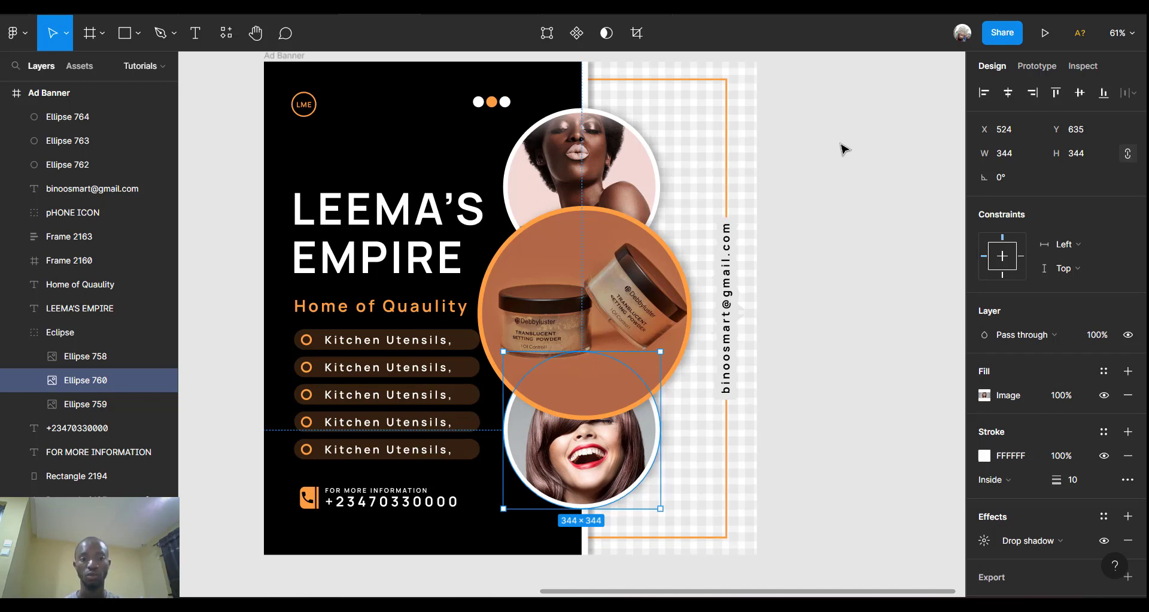
pyautogui.hscroll(-3, 843, 149)
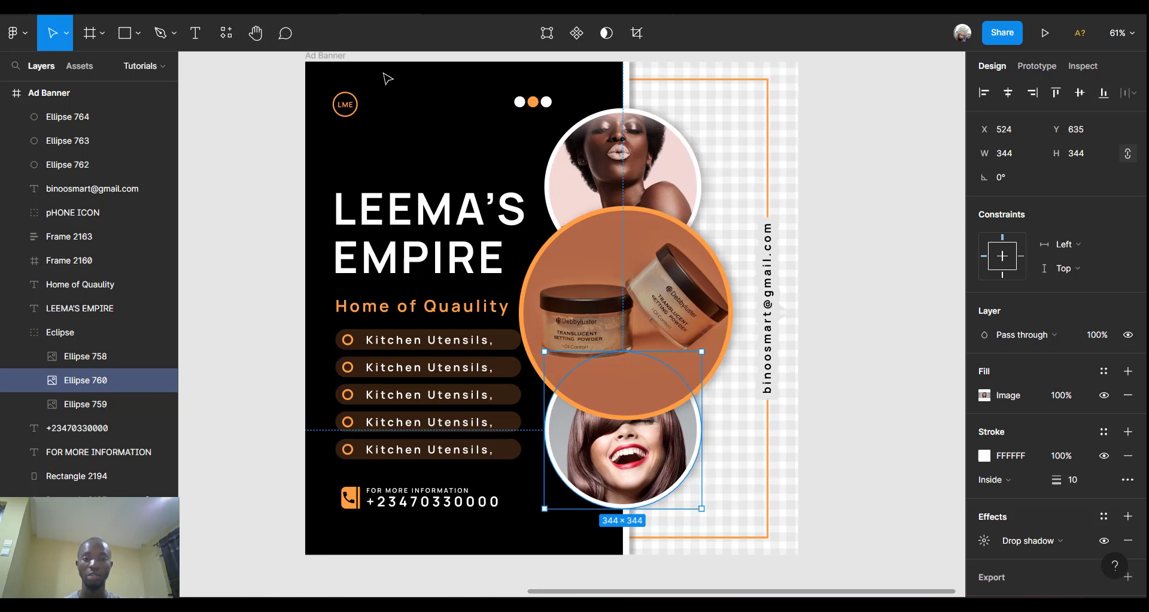
# Set Rectangle 2194's fill to the world-cup-trophy-03312022-ftr-getty image.
pyautogui.click(400, 114)
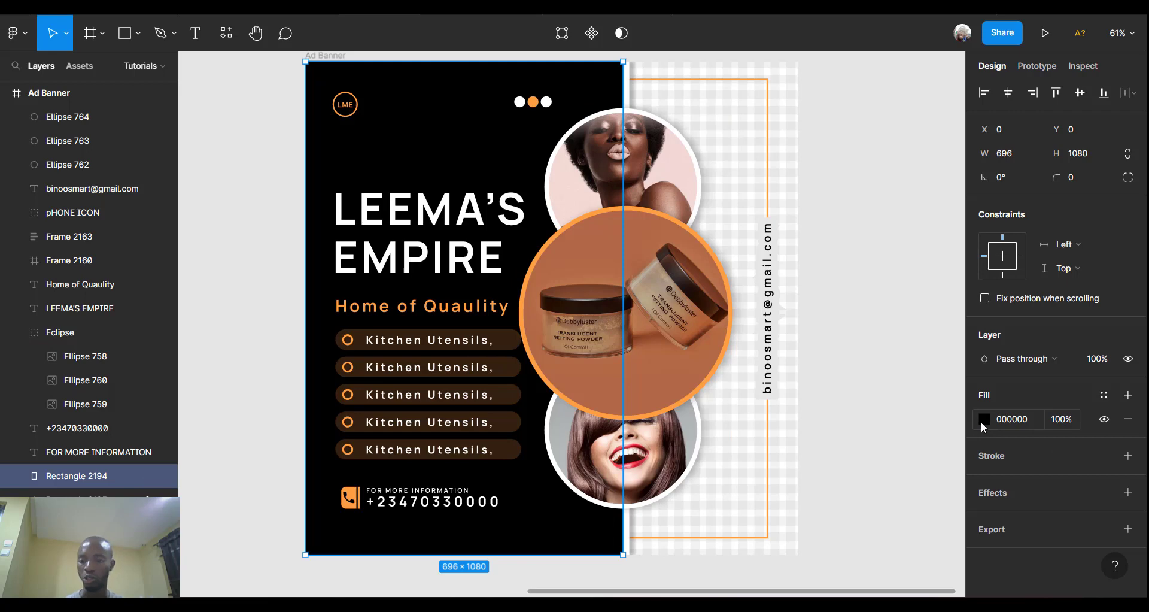
pyautogui.click(983, 418)
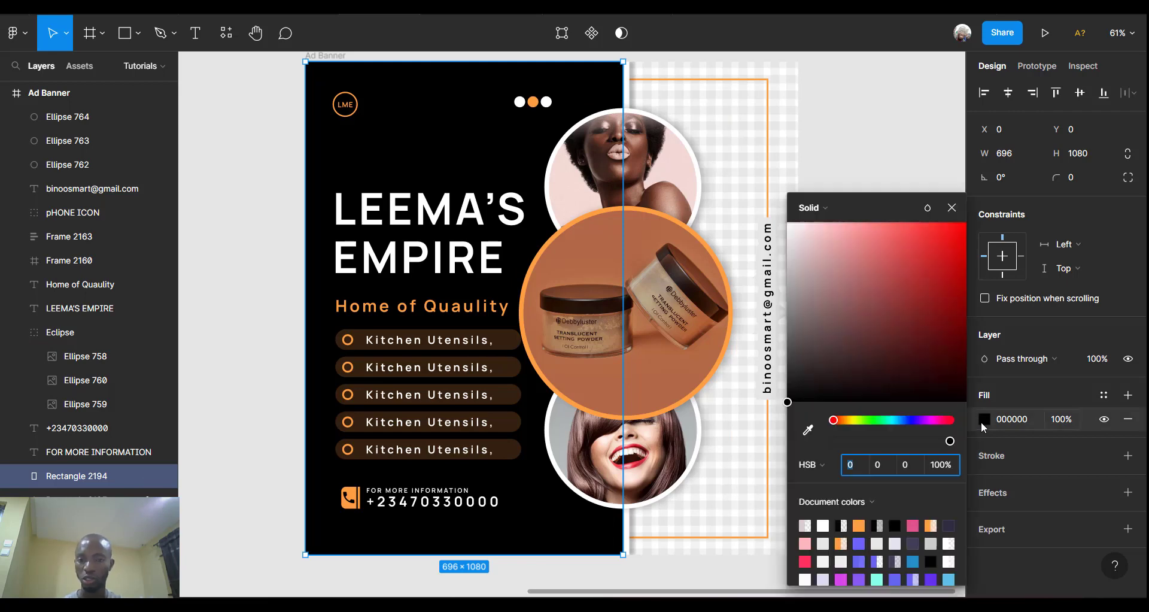
pyautogui.click(843, 207)
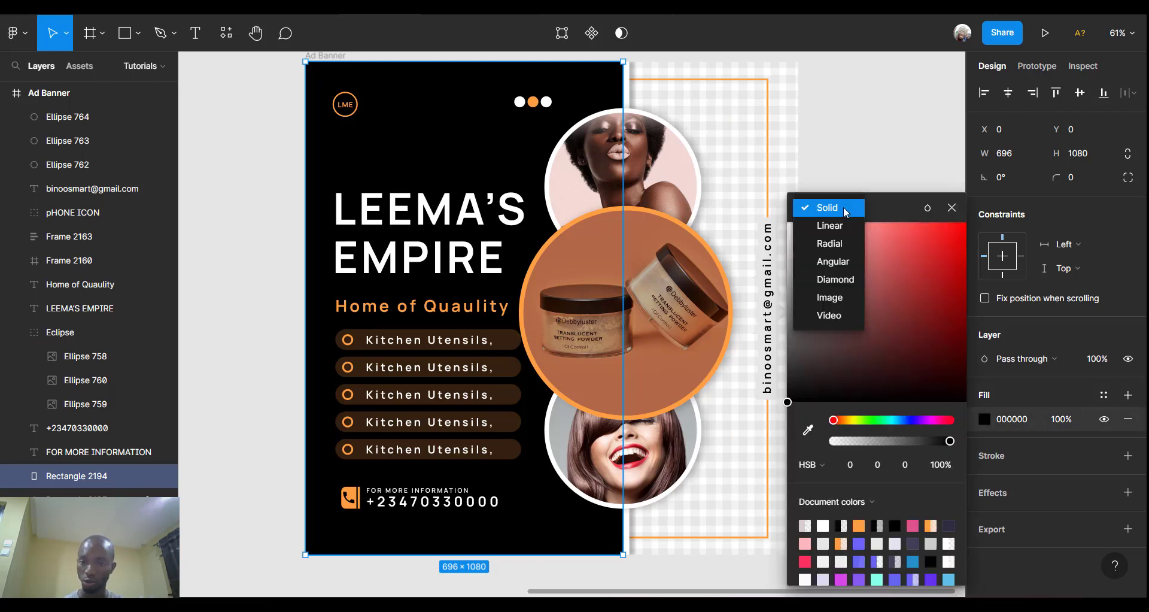
pyautogui.click(842, 297)
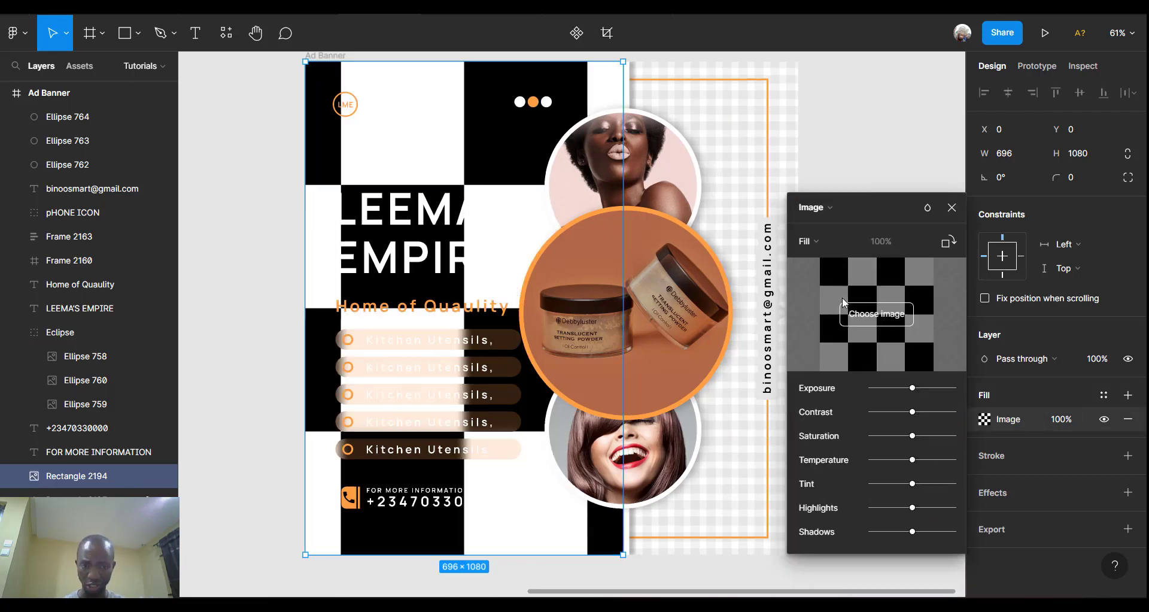
pyautogui.click(867, 328)
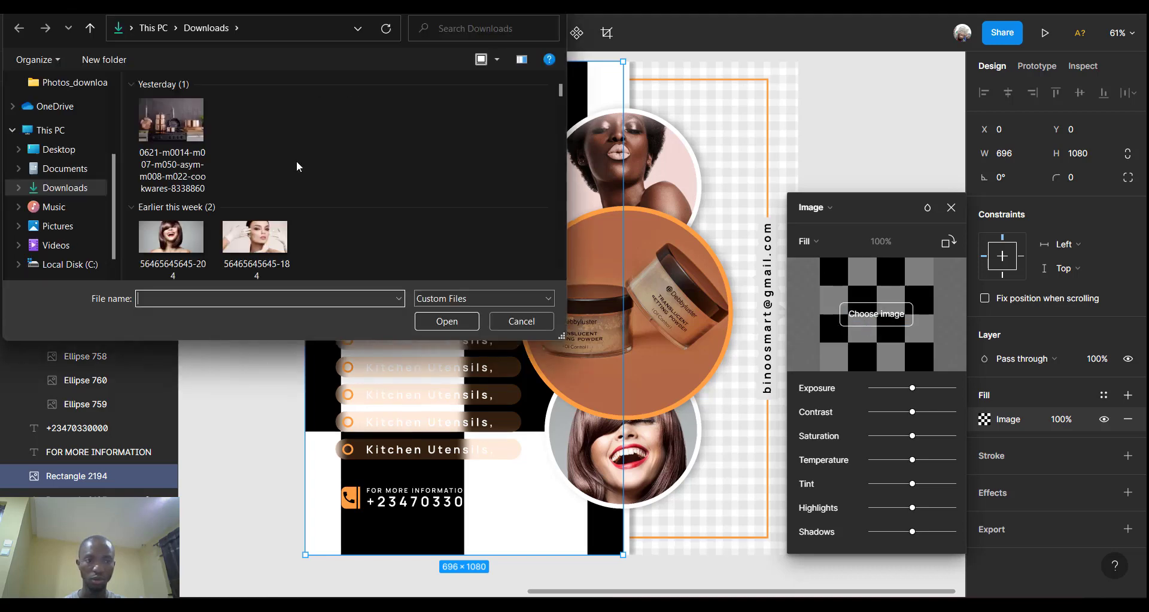
pyautogui.scroll(-15, 298, 166)
pyautogui.scroll(1, 298, 160)
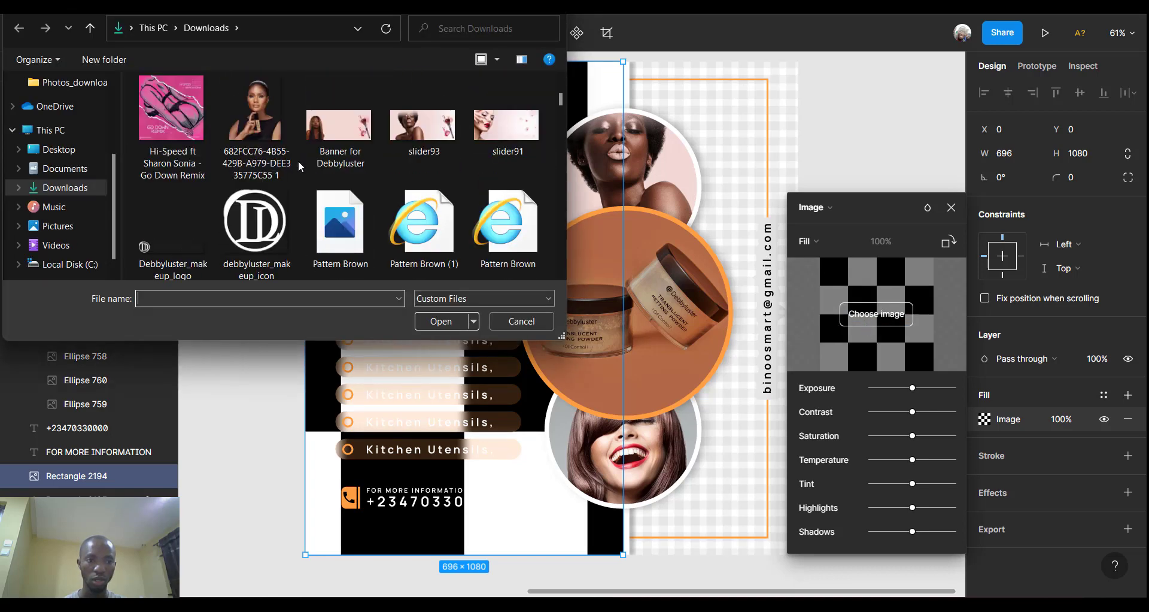
pyautogui.scroll(1, 298, 160)
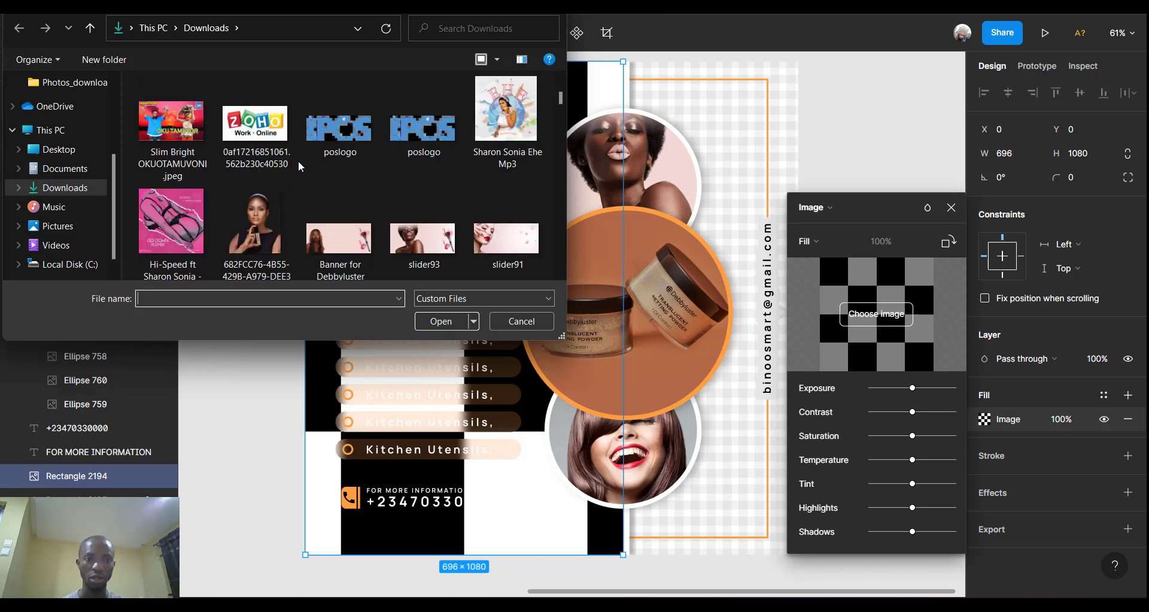
pyautogui.scroll(-1, 298, 160)
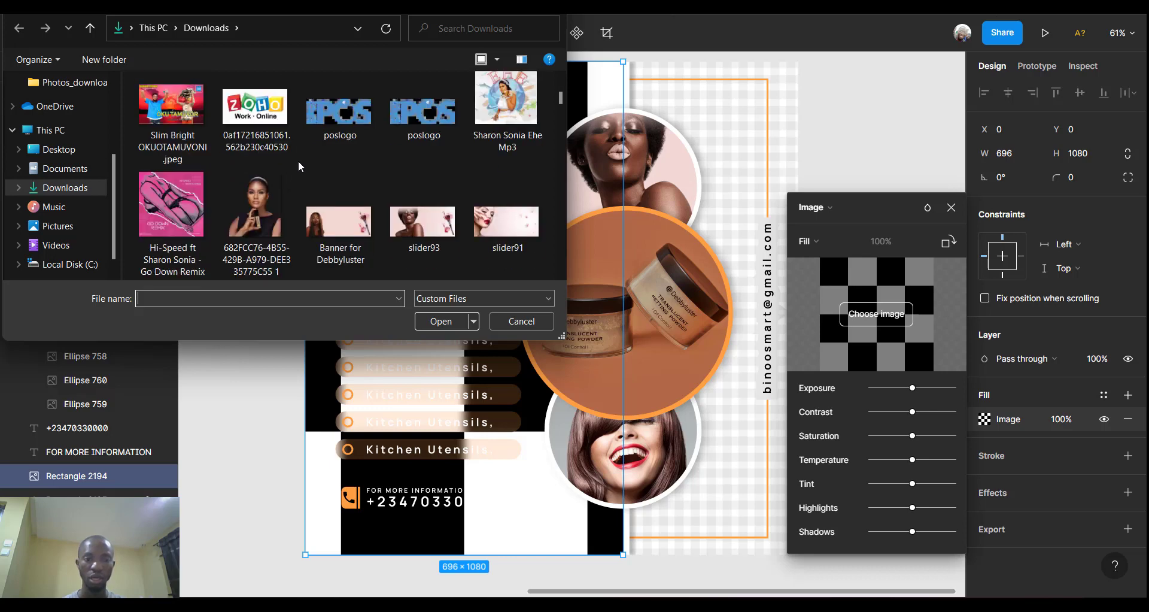
pyautogui.scroll(-5, 298, 160)
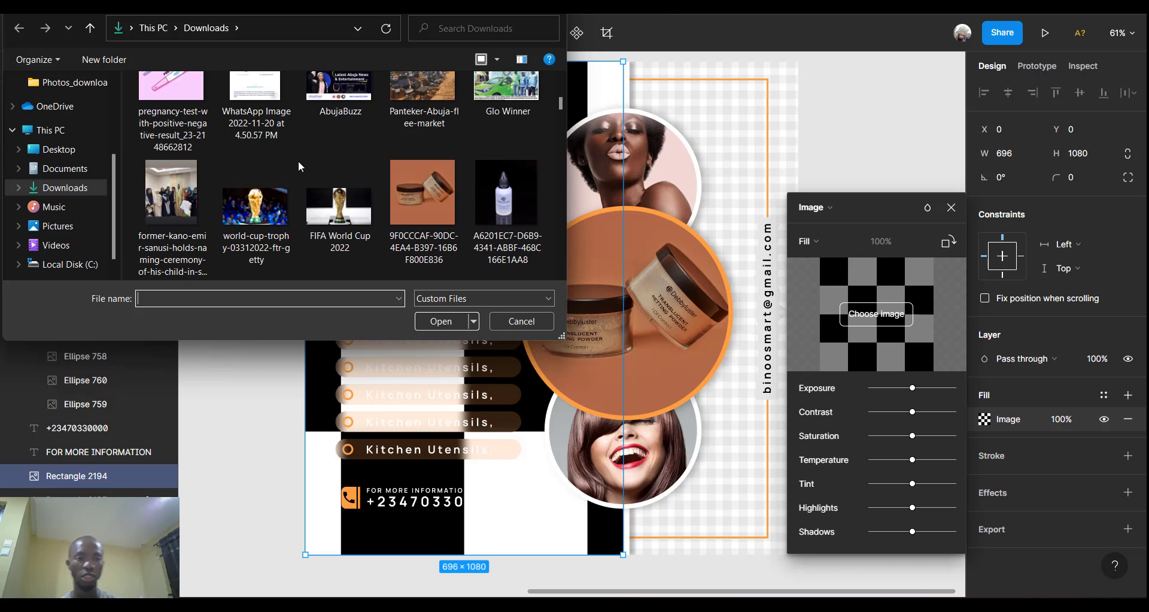
pyautogui.click(255, 207)
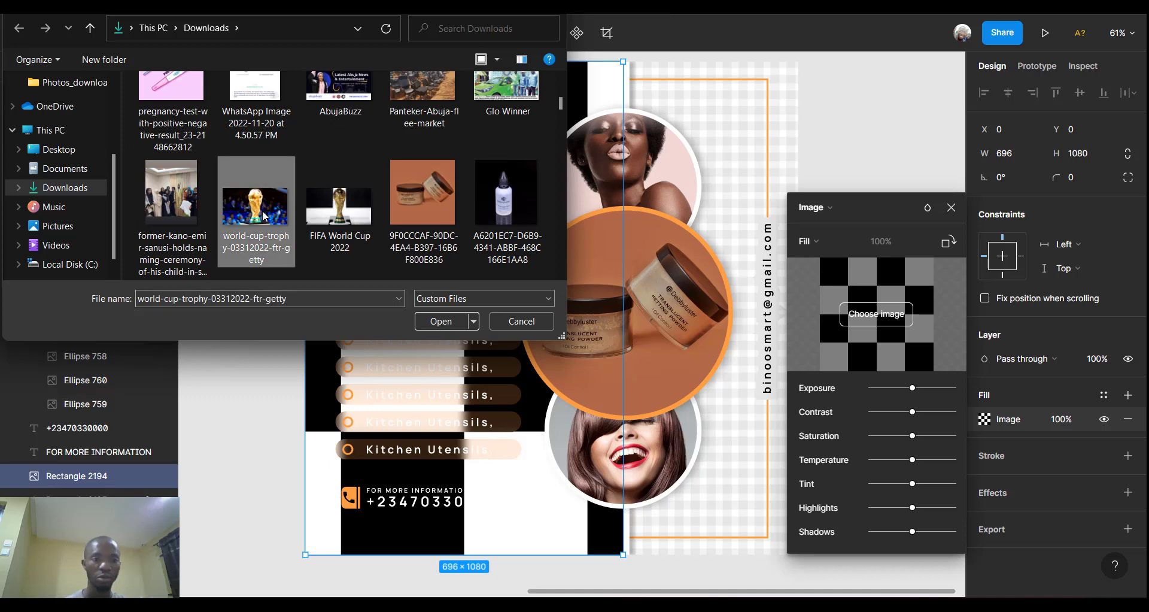
pyautogui.click(429, 318)
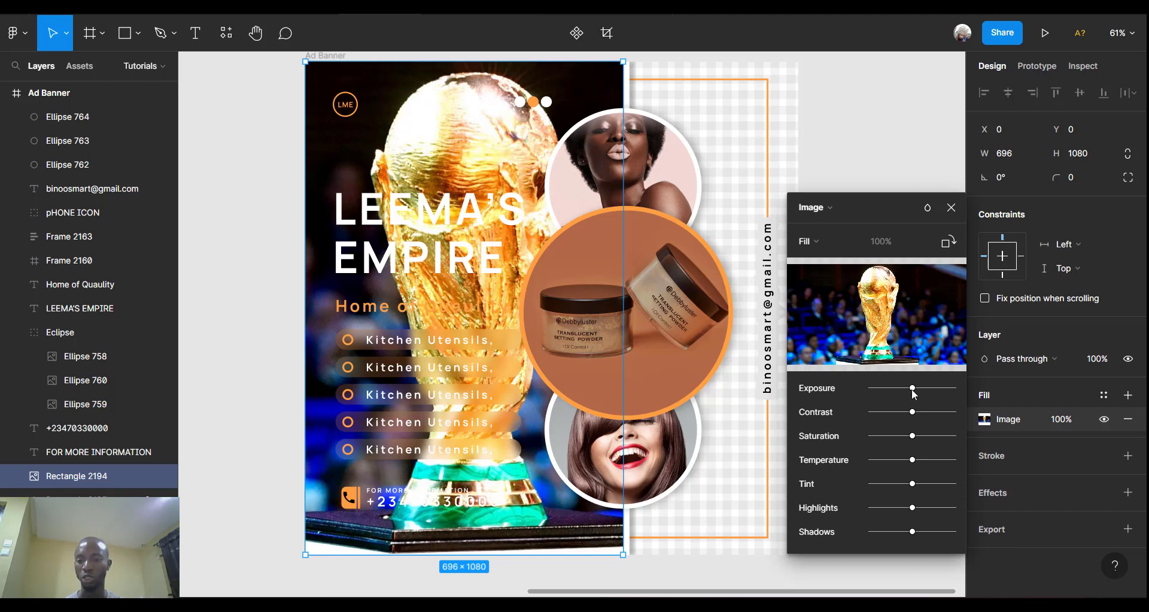
# Drag the trophy image's Exposure, Contrast, Saturation, Temperature and Tint sliders down.
pyautogui.moveTo(912, 388); pyautogui.dragTo(873, 390)
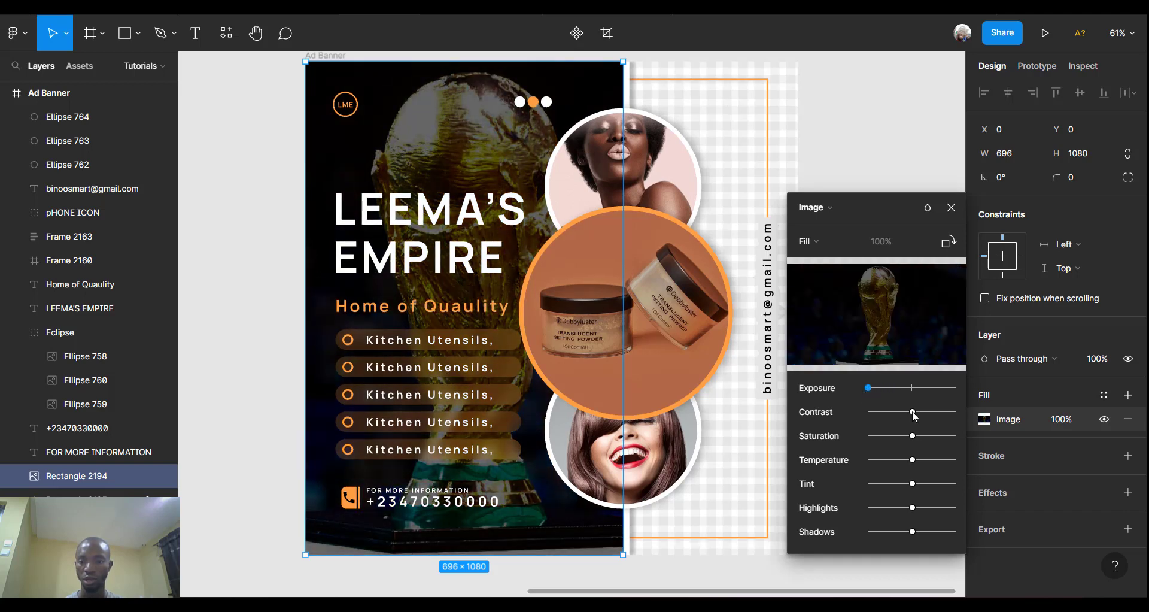
pyautogui.moveTo(896, 417); pyautogui.dragTo(869, 417)
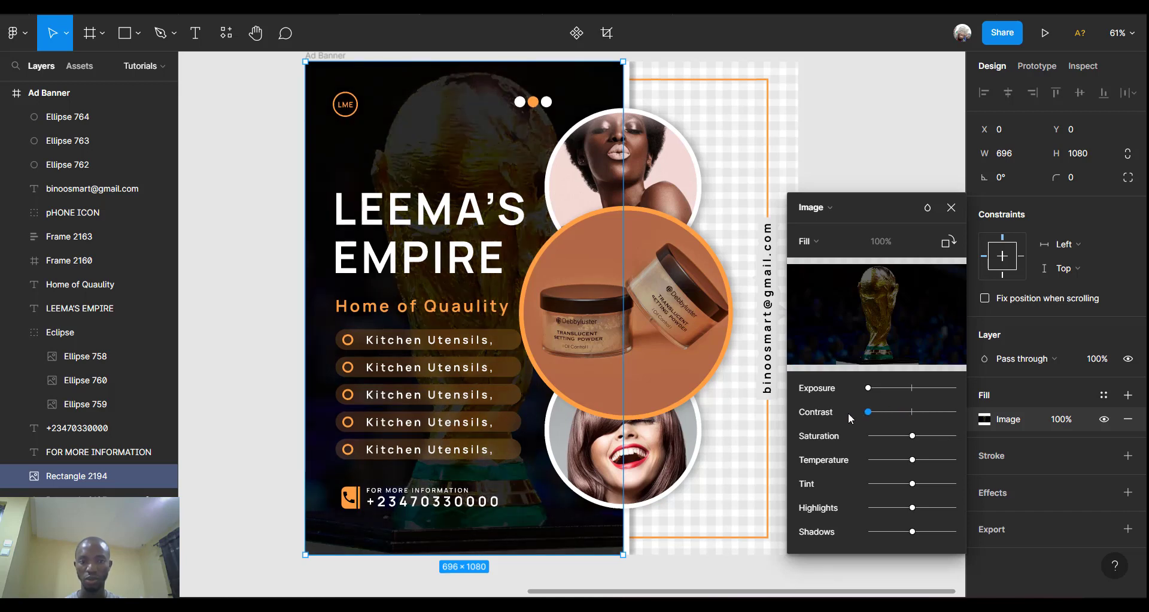
pyautogui.moveTo(913, 439)
pyautogui.mouseDown()
pyautogui.moveTo(867, 442)
pyautogui.moveTo(918, 443)
pyautogui.mouseUp()
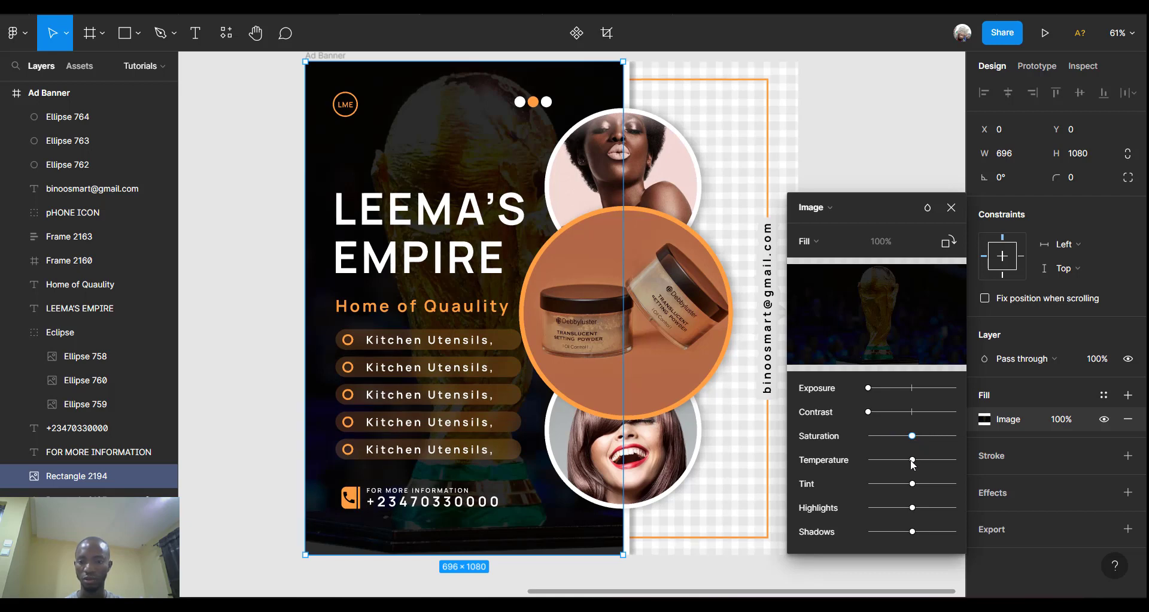
pyautogui.moveTo(912, 460); pyautogui.dragTo(841, 464)
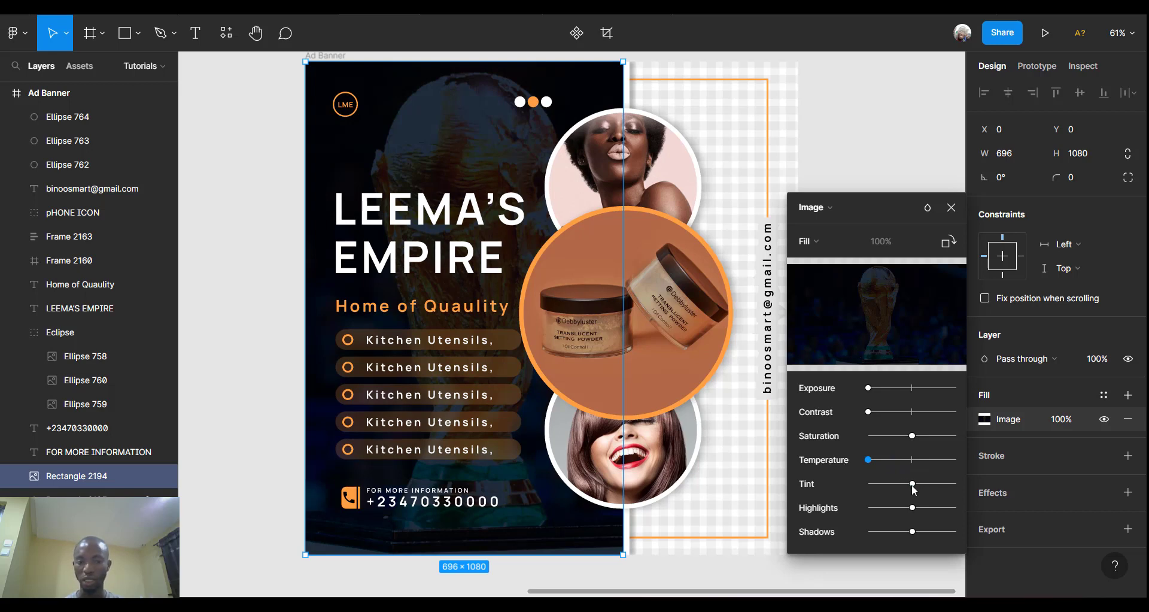
pyautogui.moveTo(912, 486); pyautogui.dragTo(866, 490)
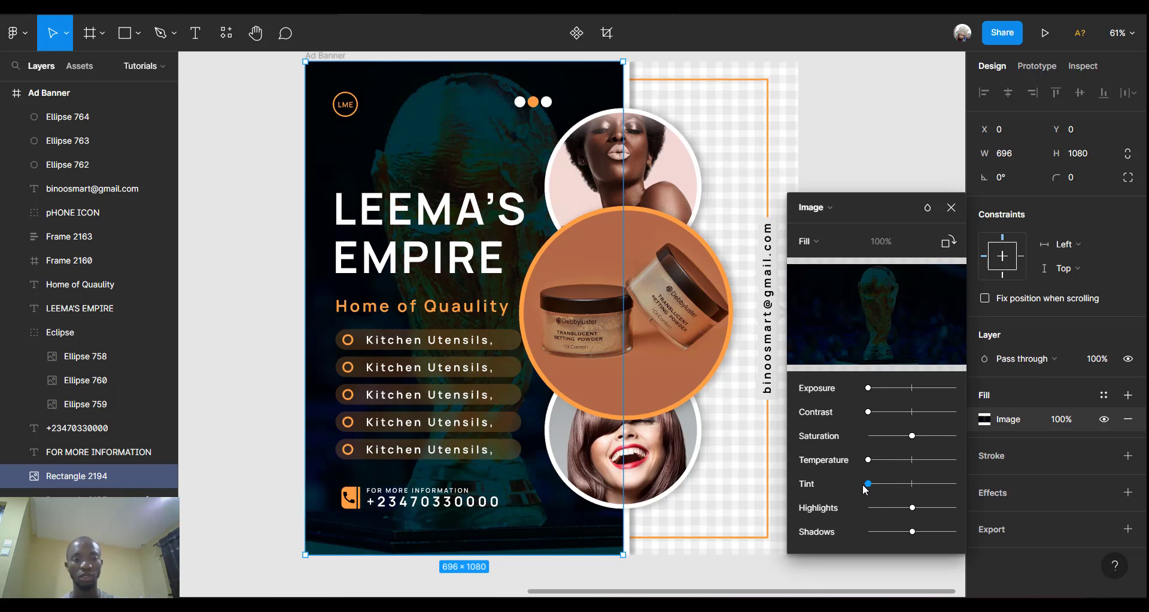
pyautogui.moveTo(899, 345)
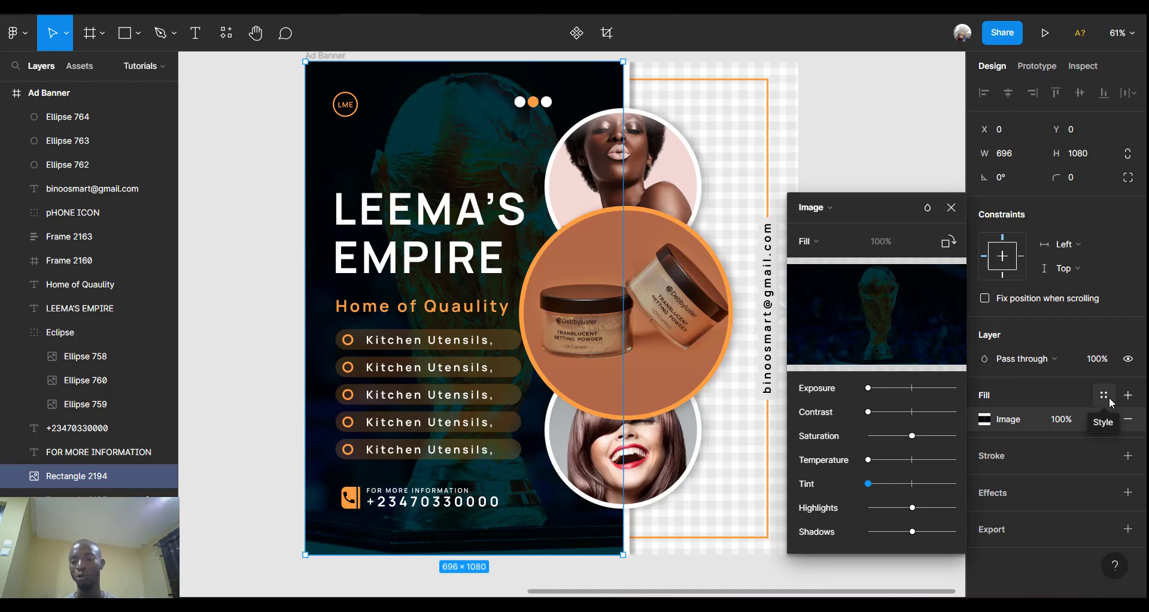
# Add a black 000000 fill over the trophy image, ending at 50% opacity.
pyautogui.click(1129, 397)
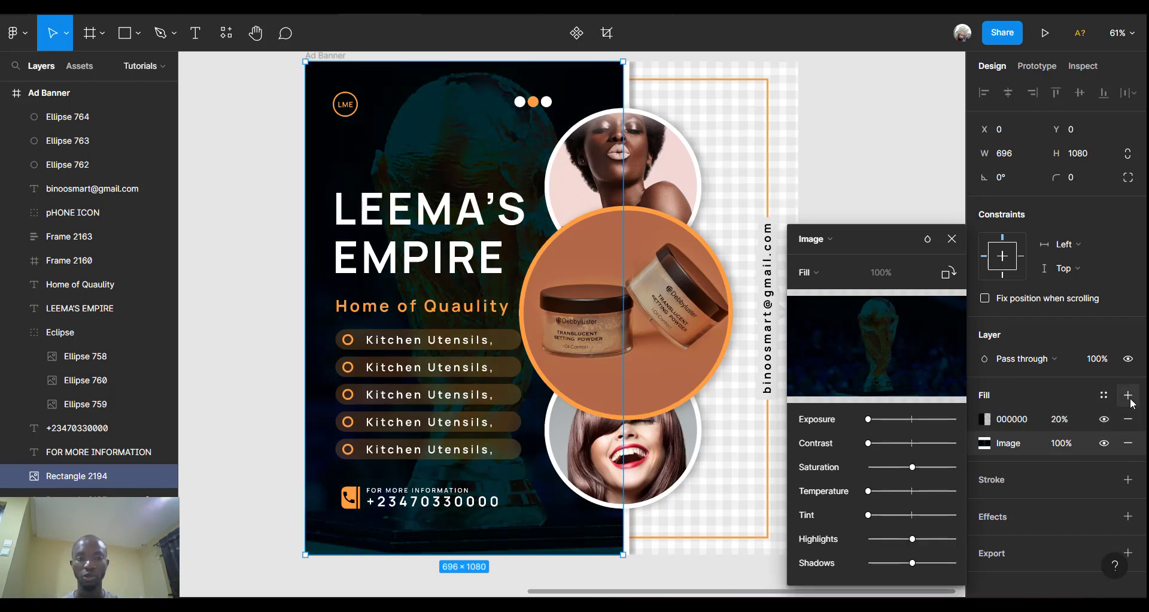
pyautogui.click(1057, 420)
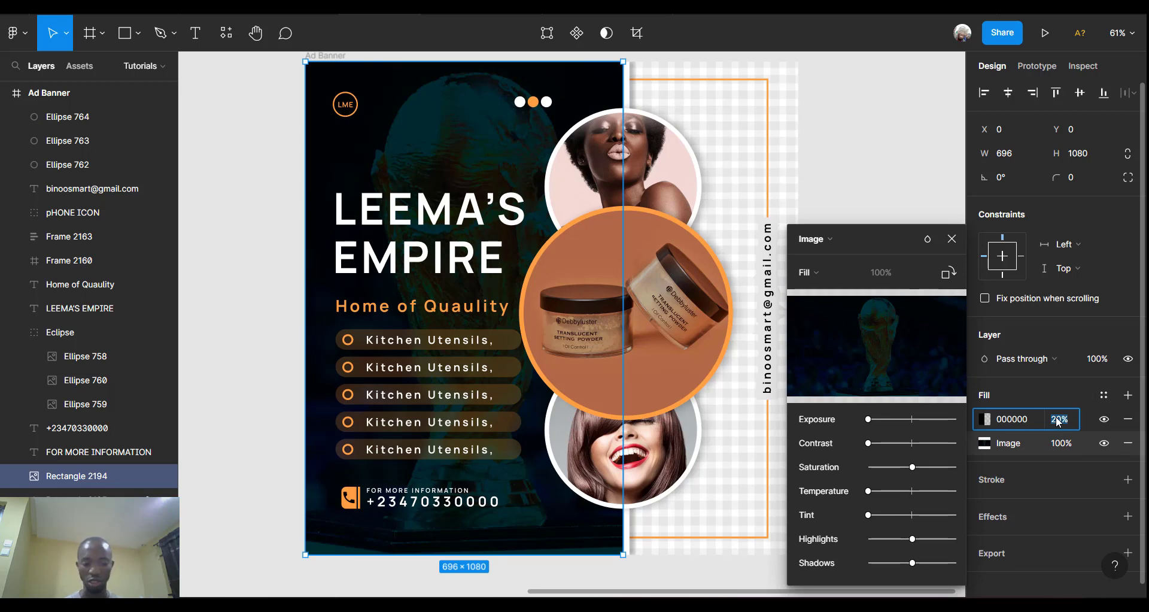
pyautogui.write('30')
pyautogui.press('Return')
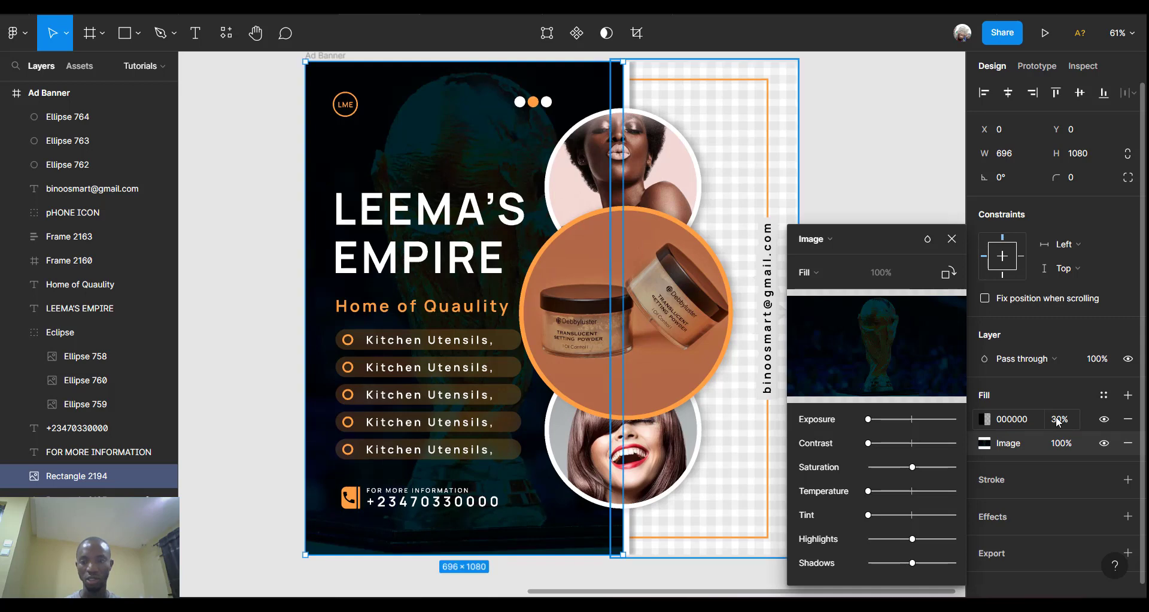
pyautogui.click(1059, 421)
pyautogui.write('5')
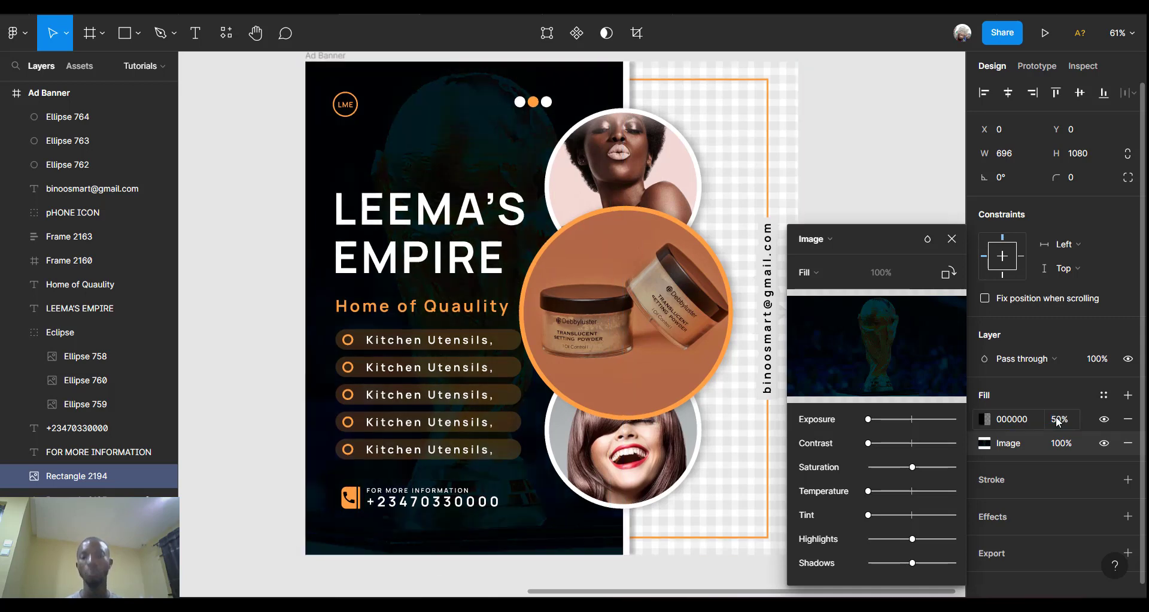
pyautogui.press('Return')
# Deselect everything and zoom out to view the whole Ad Banner.
pyautogui.click(857, 118)
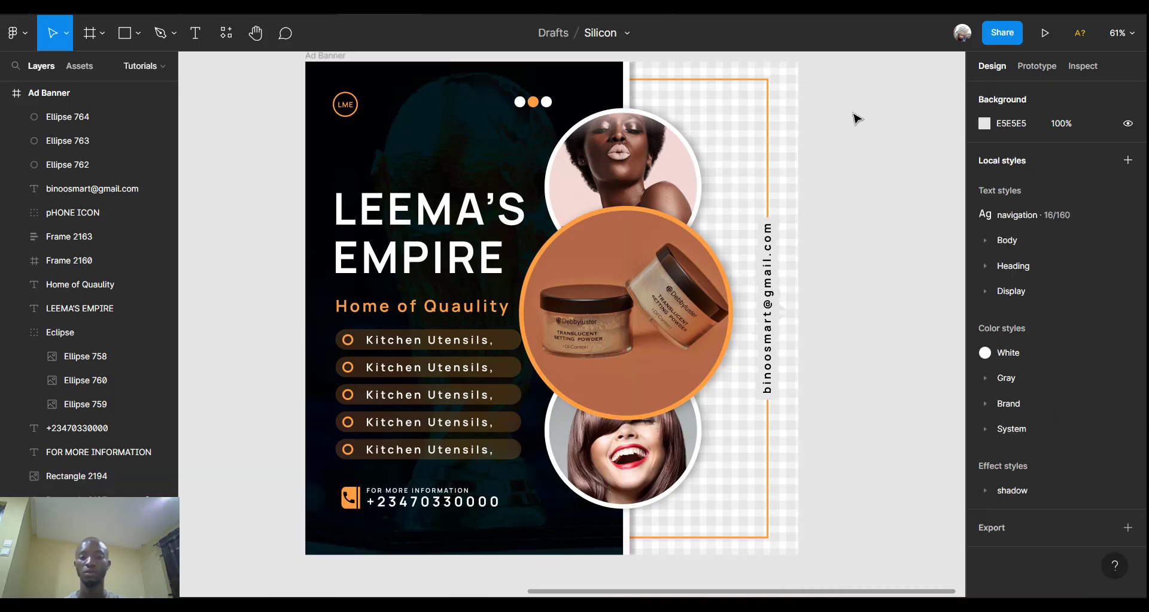
pyautogui.scroll(1, 857, 118)
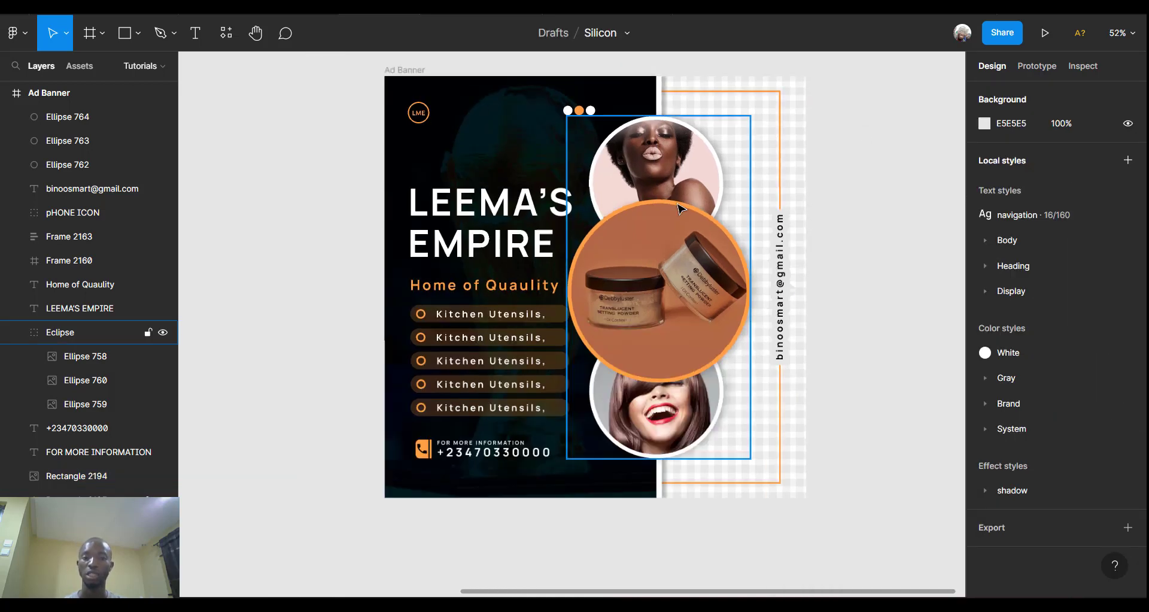
pyautogui.scroll(2, 681, 209)
pyautogui.scroll(-2, 681, 209)
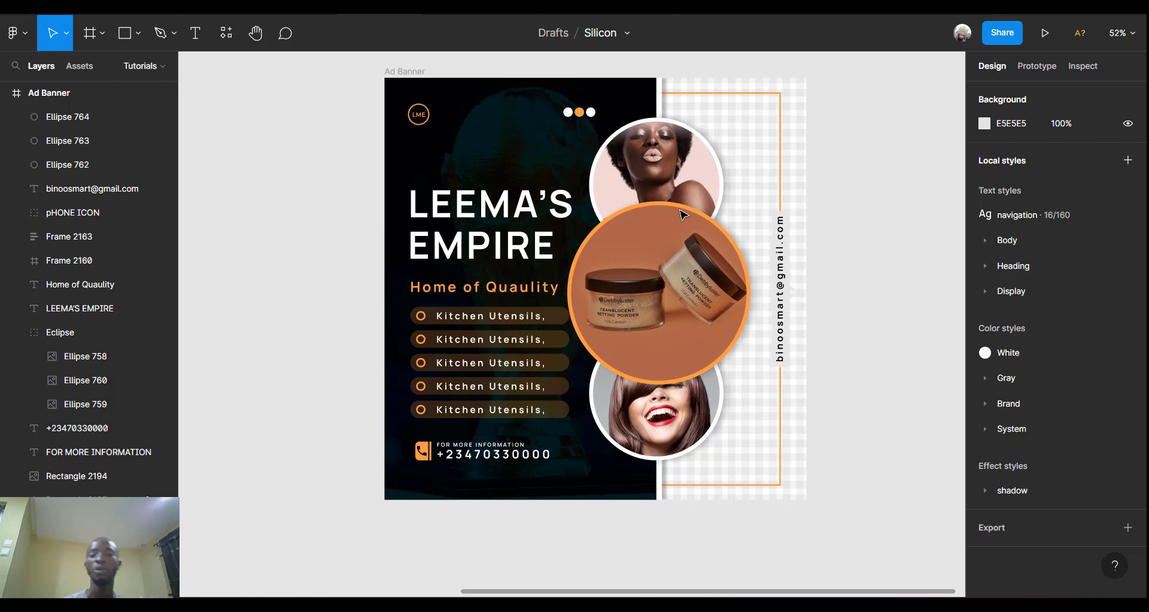
pyautogui.scroll(1, 681, 213)
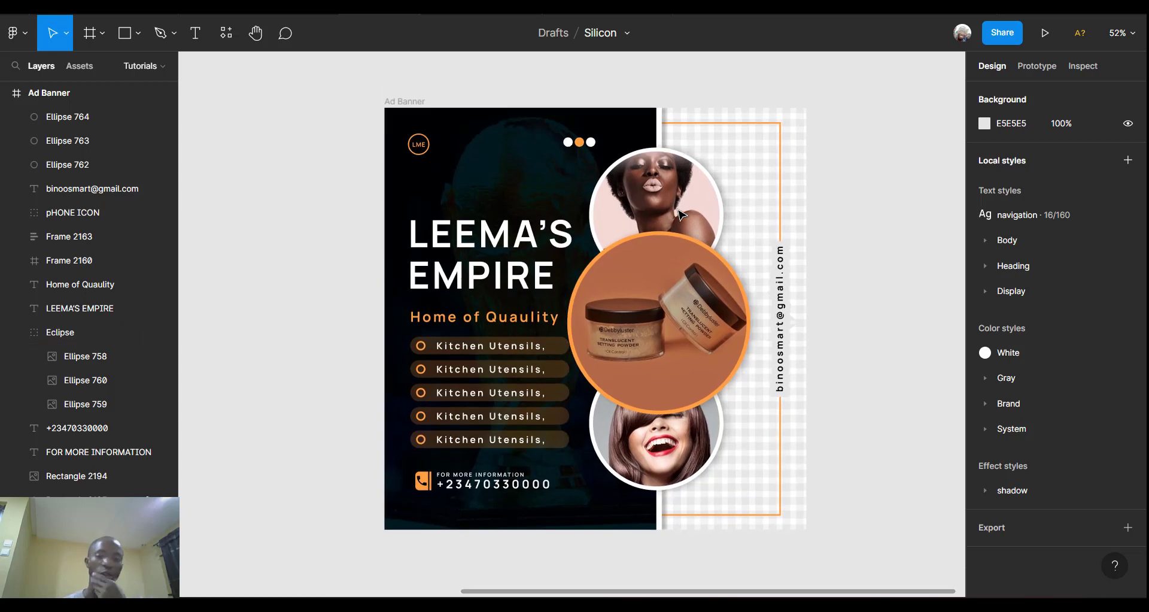